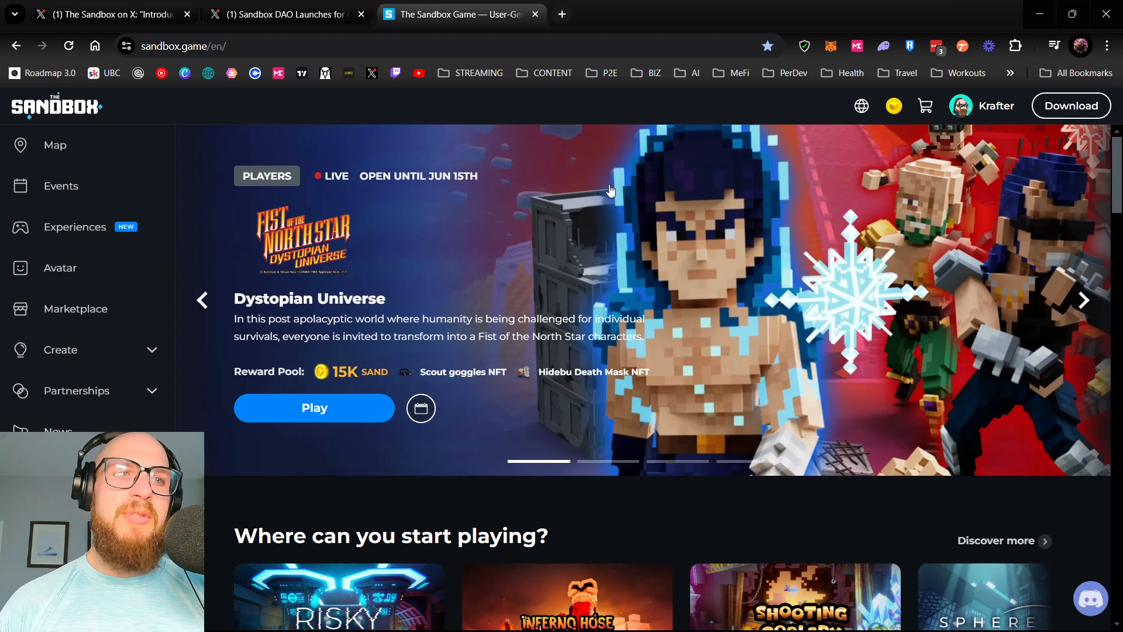
Open the Events page and look through the available player events, their rewards and end dates
click(73, 193)
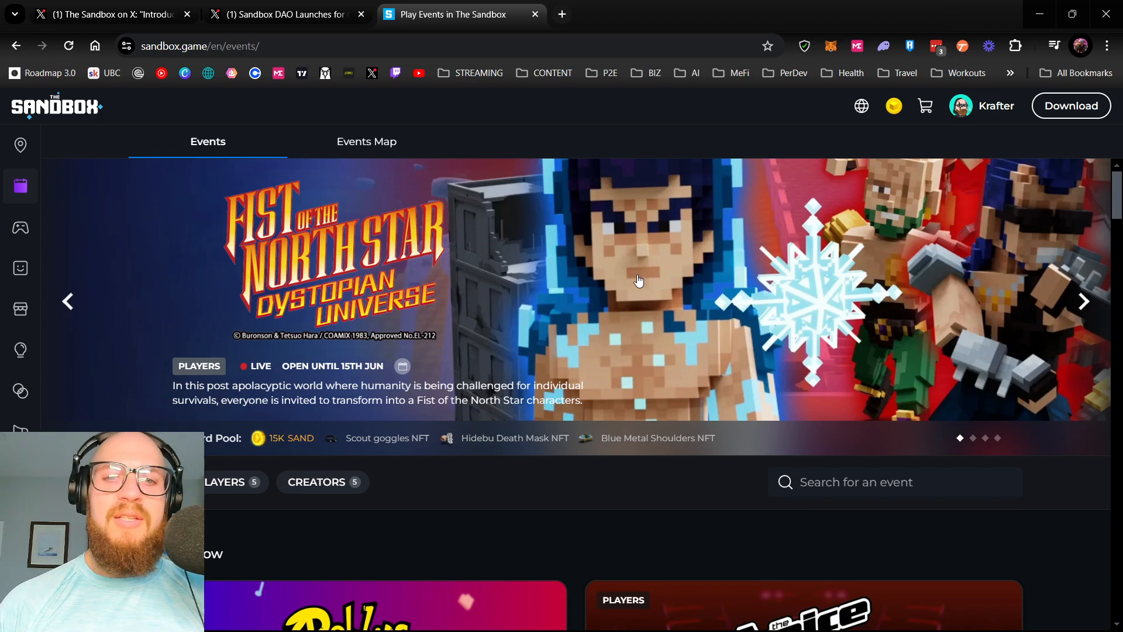
scroll(580, 295, down, 5)
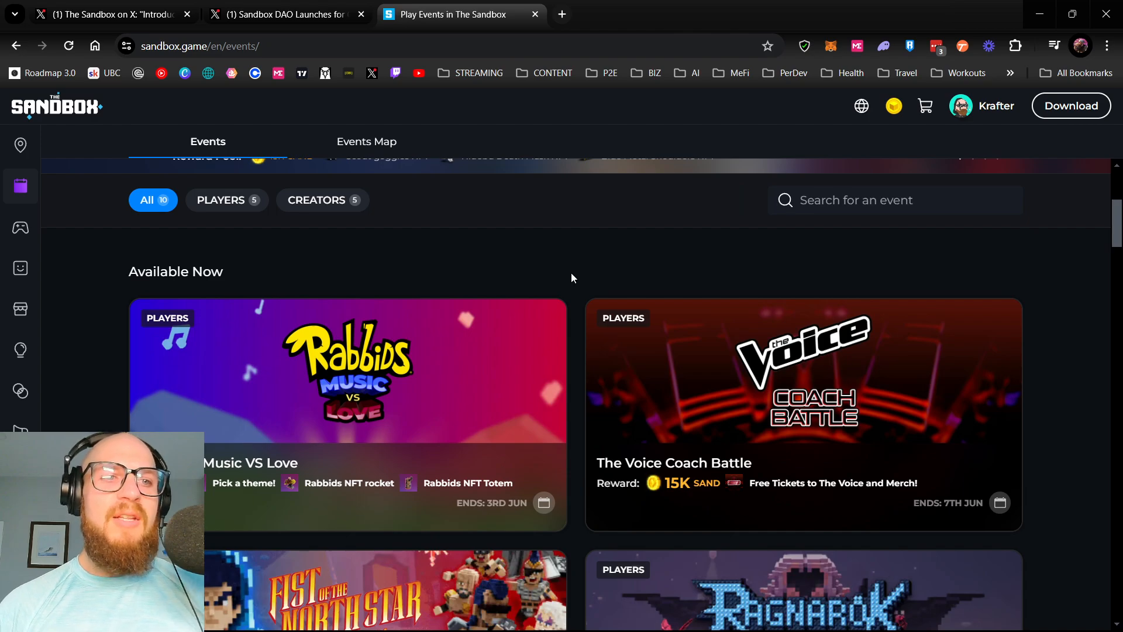
scroll(571, 273, down, 2)
scroll(571, 273, up, 1)
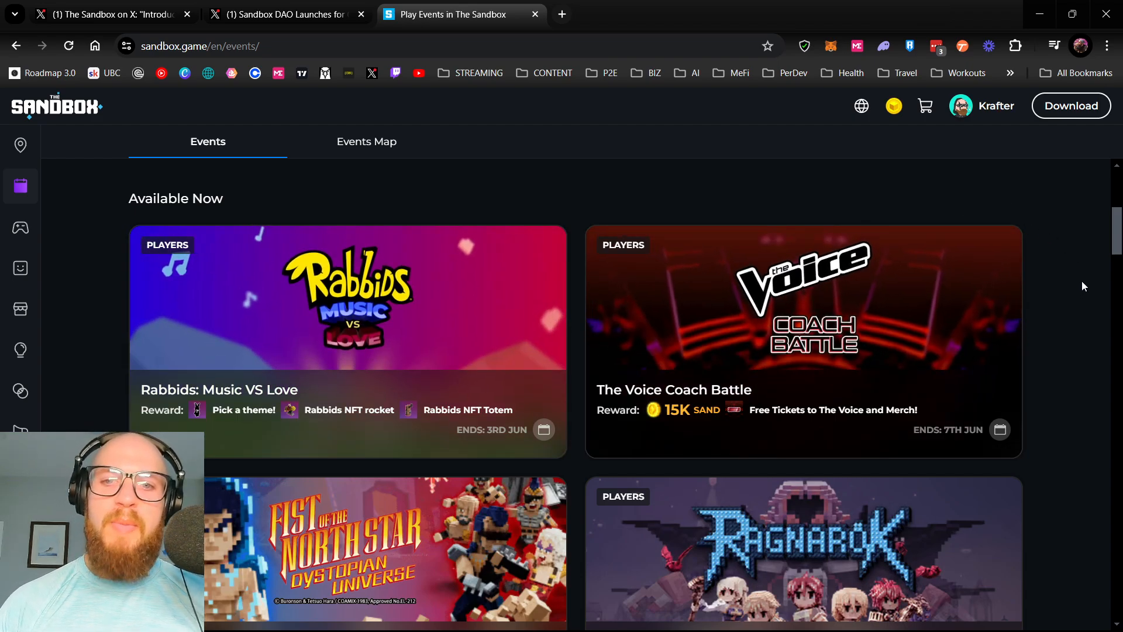
scroll(1082, 286, down, 1)
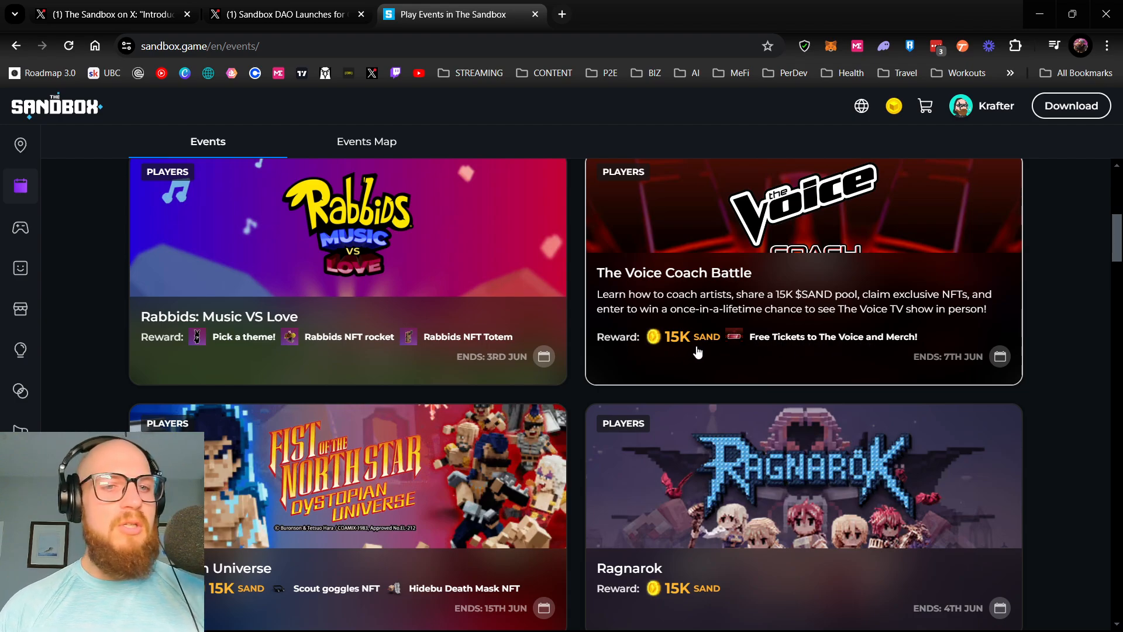
scroll(623, 362, down, 2)
scroll(631, 374, up, 3)
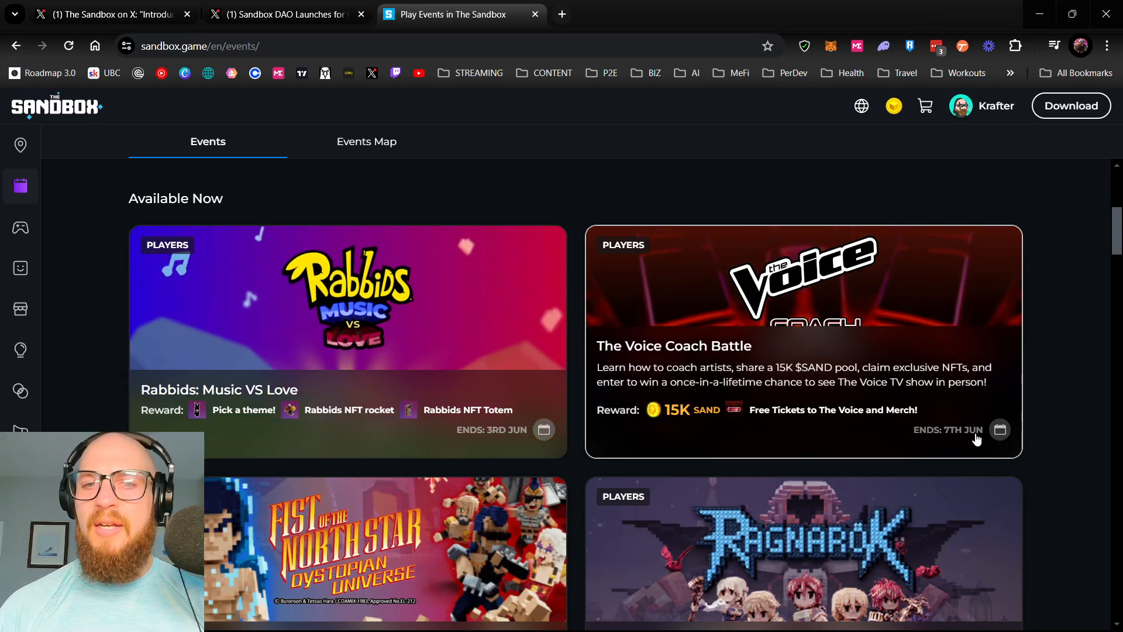
scroll(596, 315, down, 3)
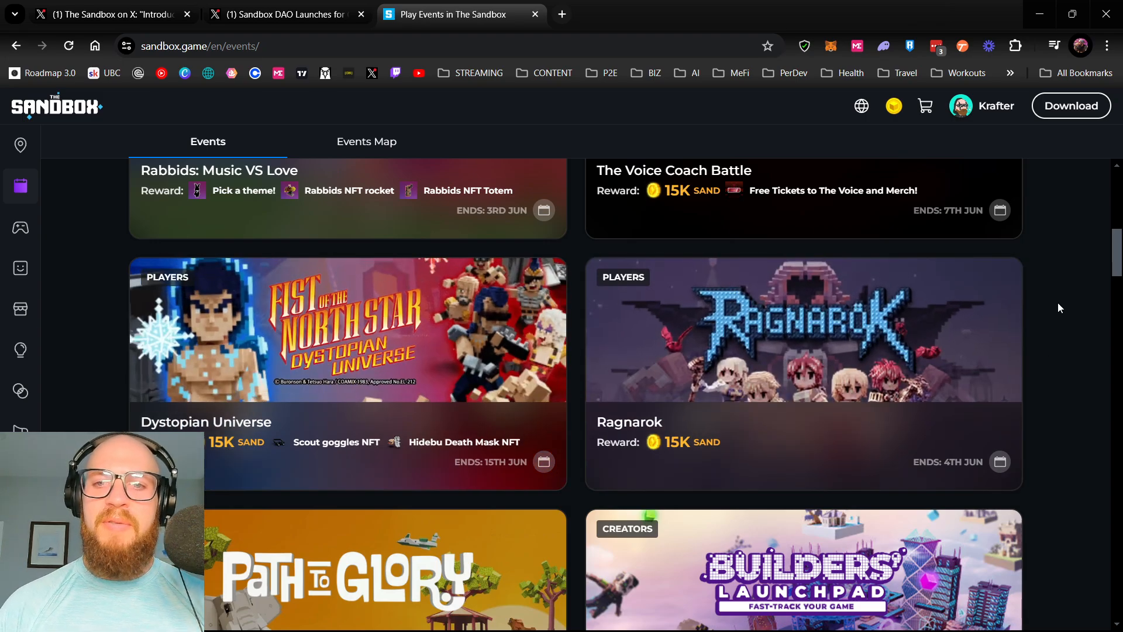
scroll(1058, 290, down, 5)
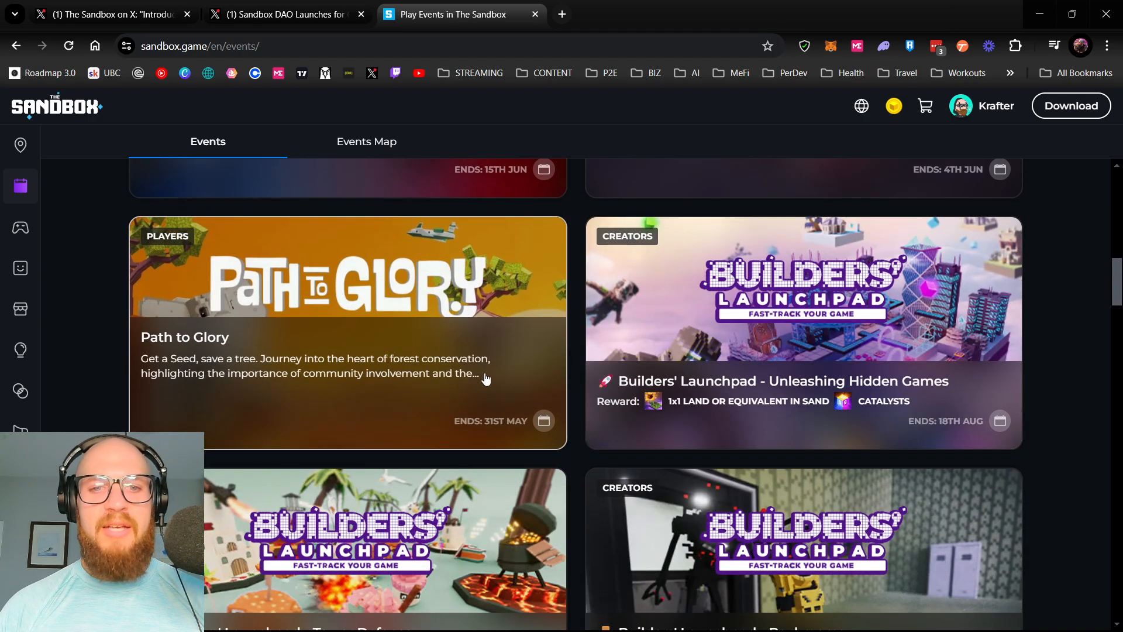
Open the Path to Glory event and read its description and the list of experiences in it
right_click(383, 357)
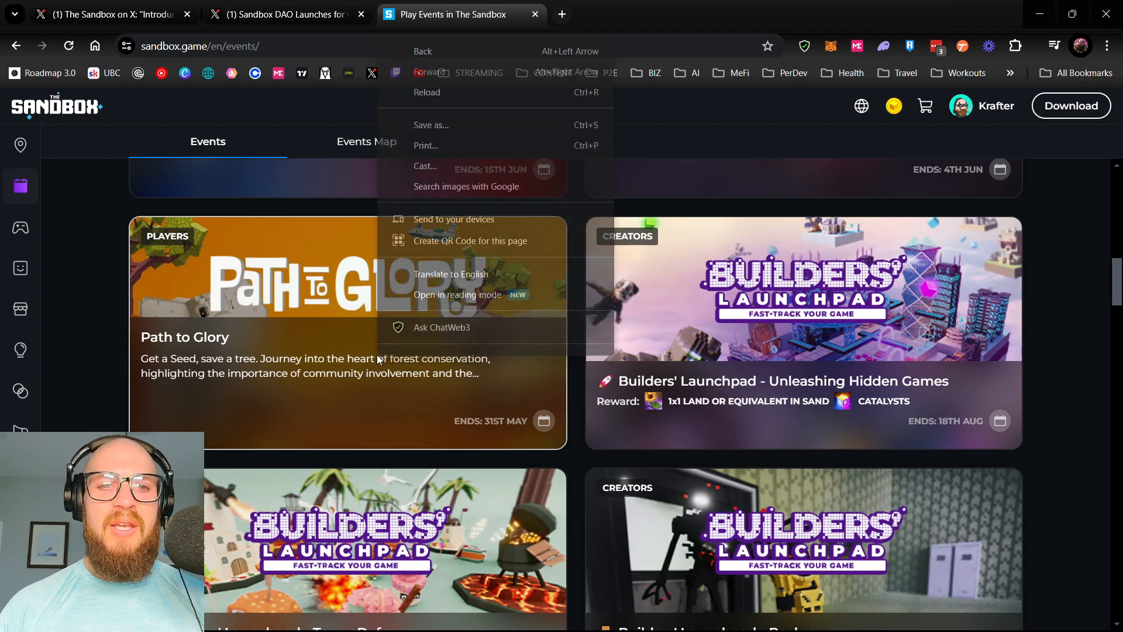
click(276, 390)
click(369, 373)
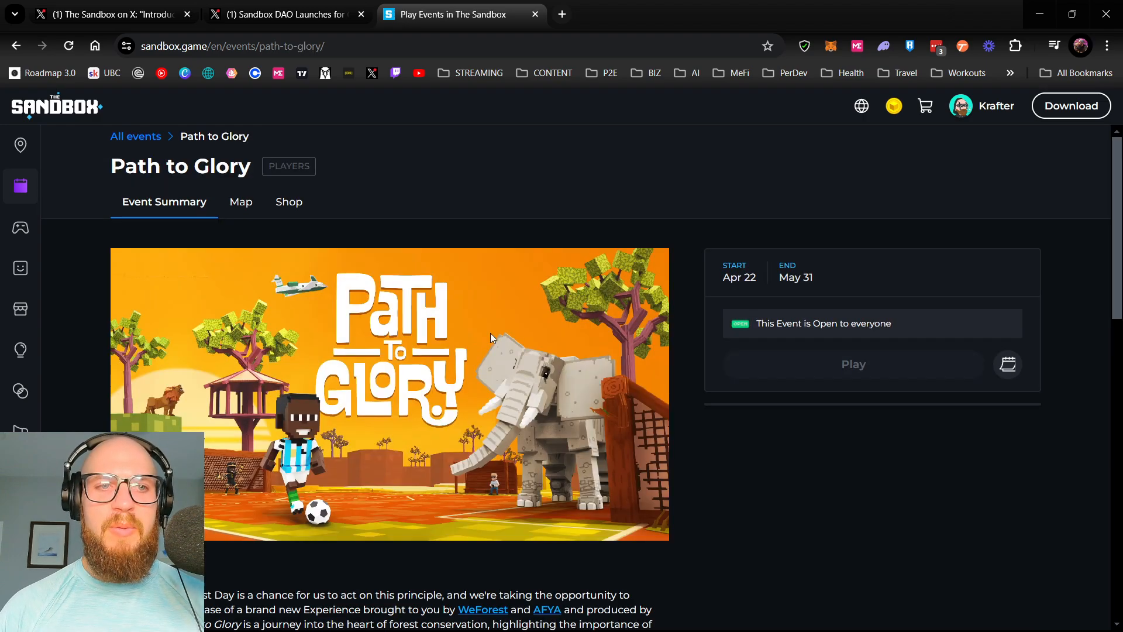
scroll(693, 211, down, 3)
scroll(692, 213, up, 3)
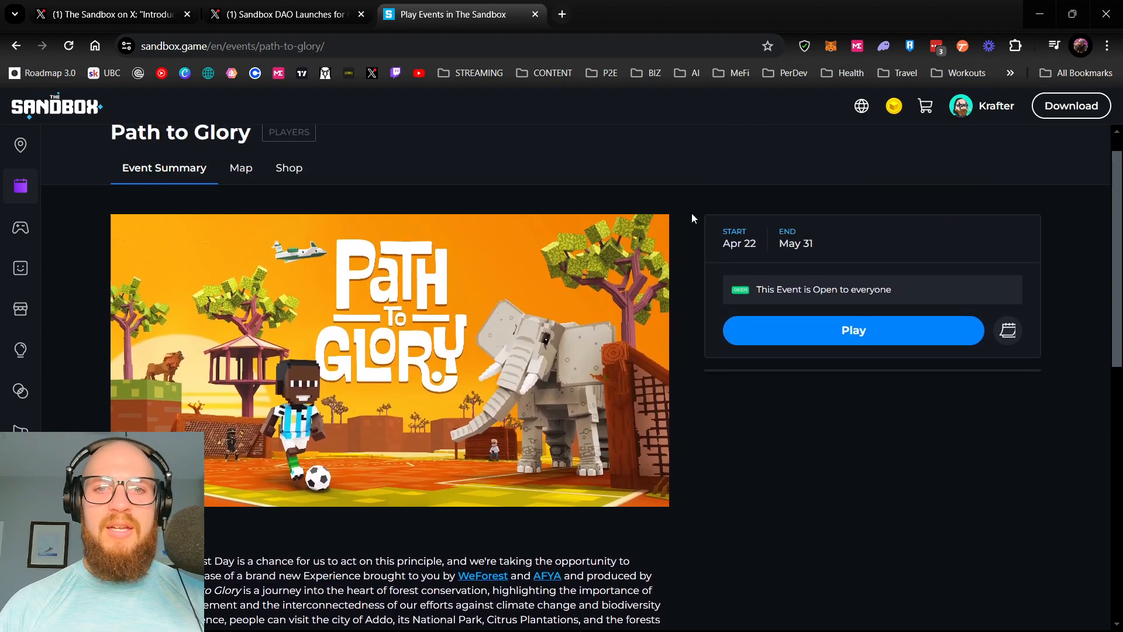
scroll(632, 378, down, 1)
scroll(633, 381, down, 5)
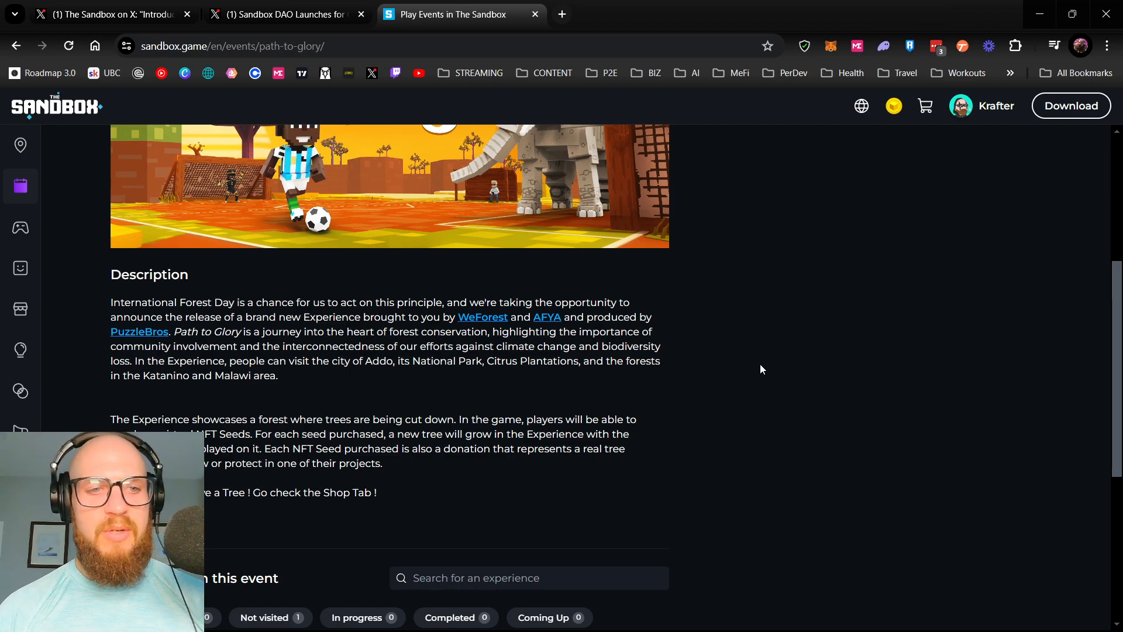
scroll(805, 345, down, 1)
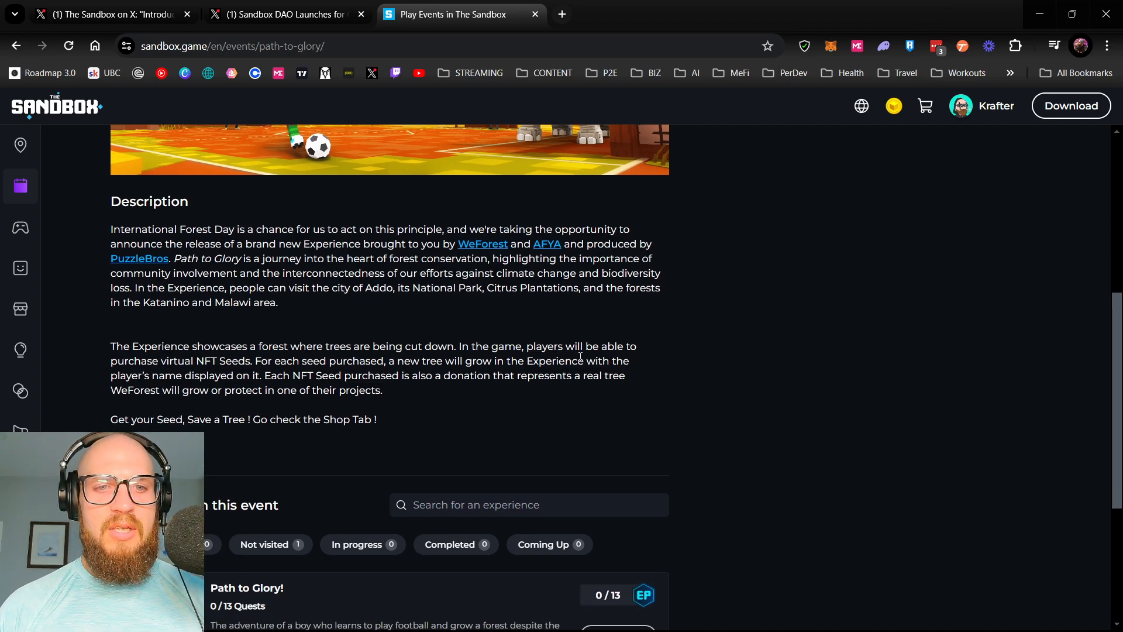
scroll(356, 351, down, 2)
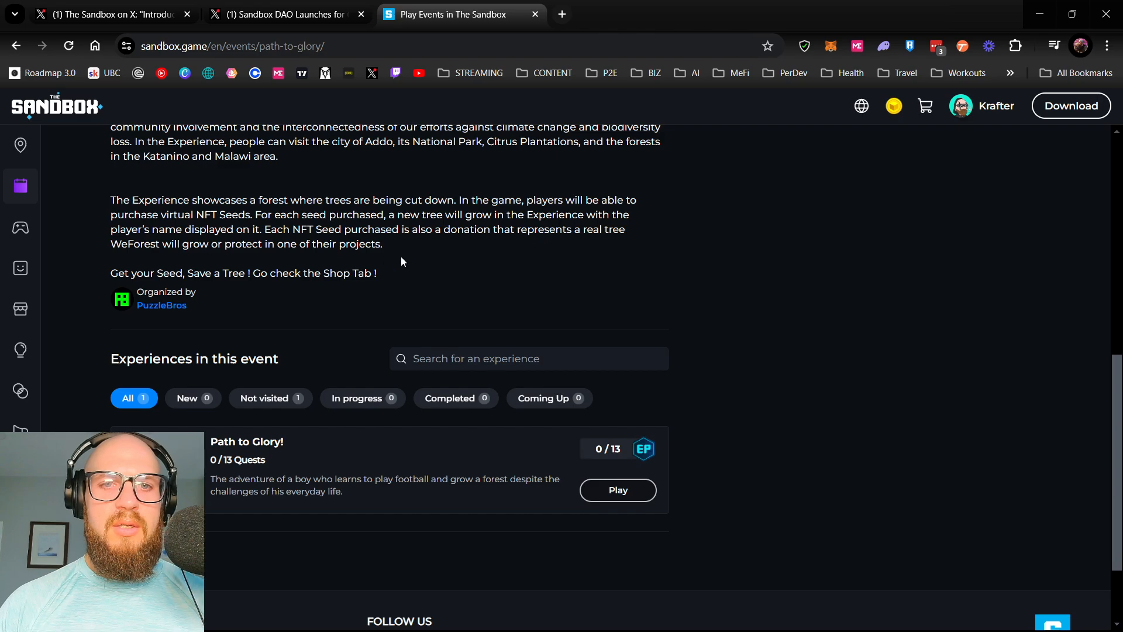
scroll(639, 272, up, 9)
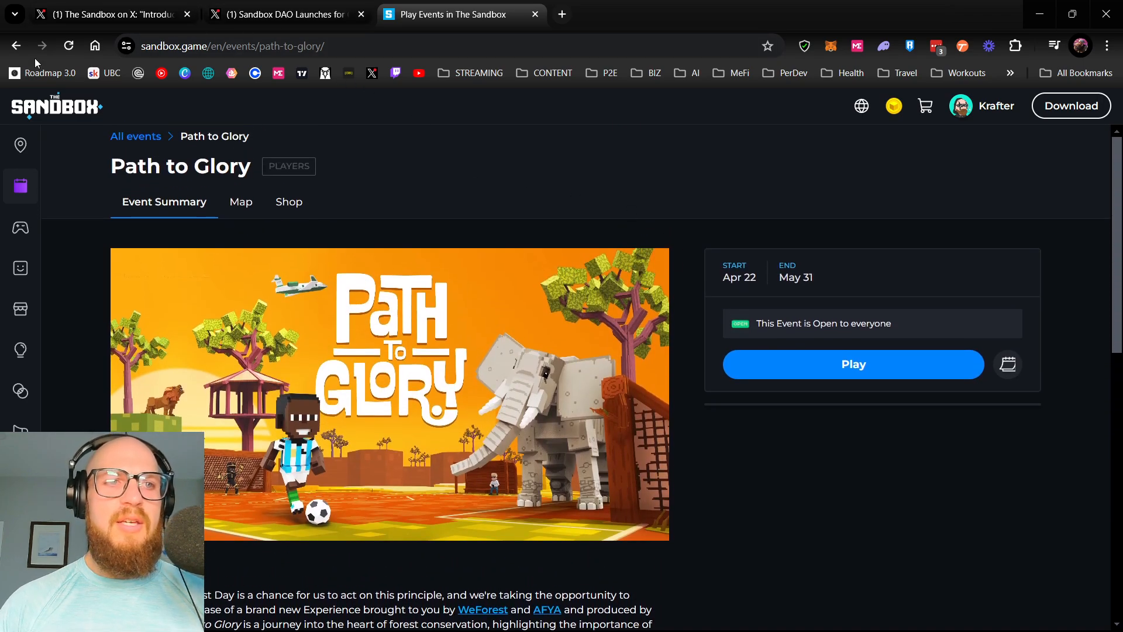
Return to the events list and look through the Builders' Launchpad creator events and their rewards
click(15, 47)
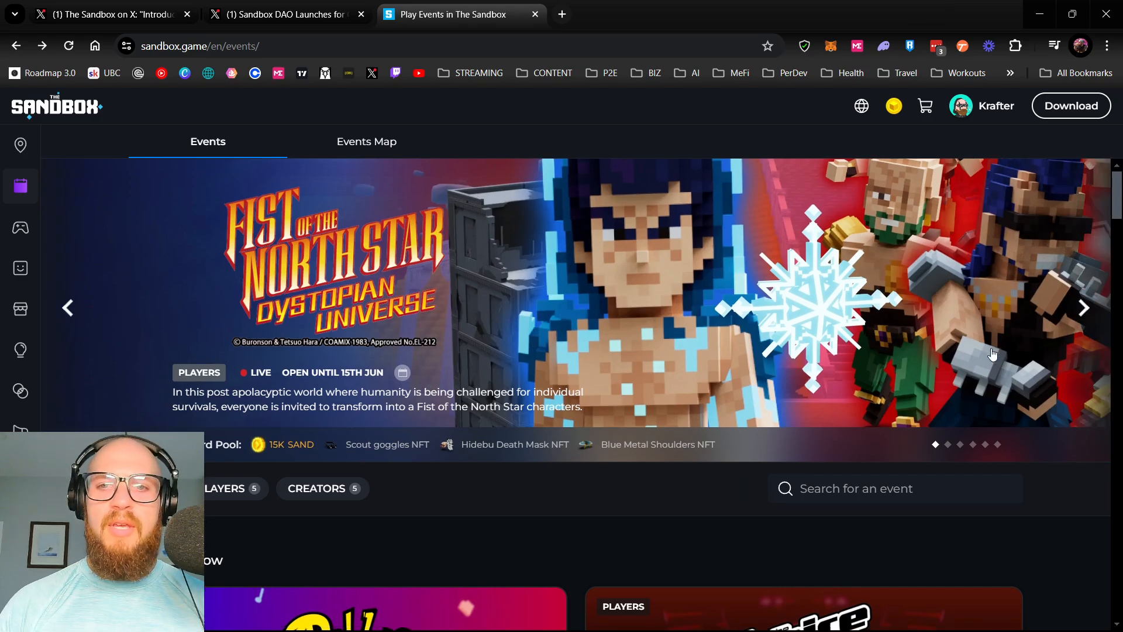
scroll(988, 349, down, 10)
scroll(989, 350, down, 7)
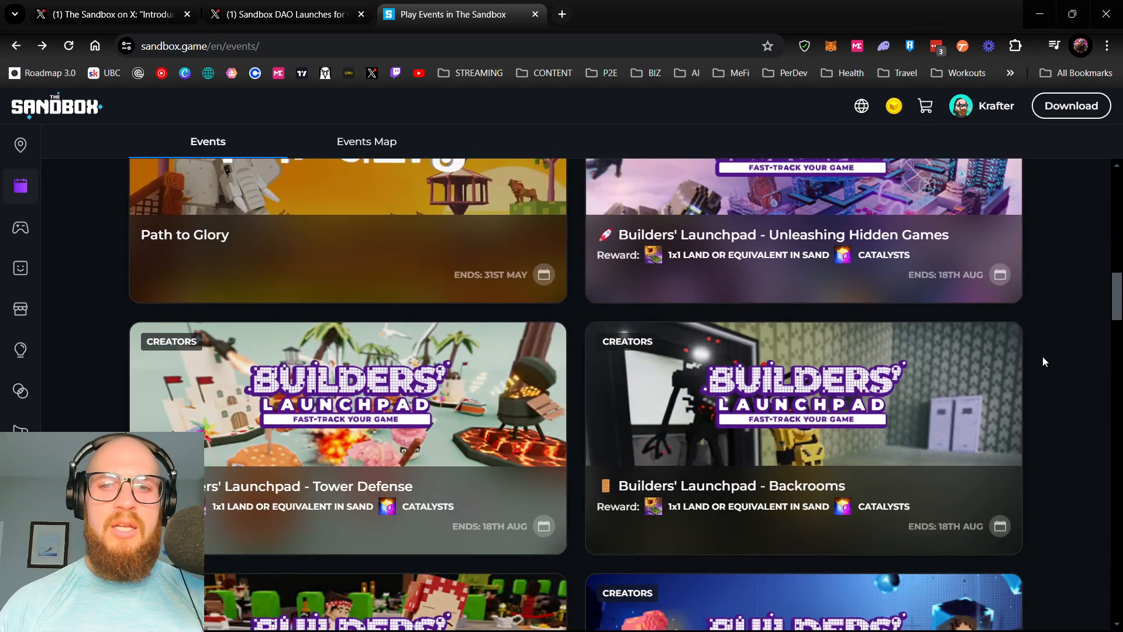
scroll(727, 393, up, 1)
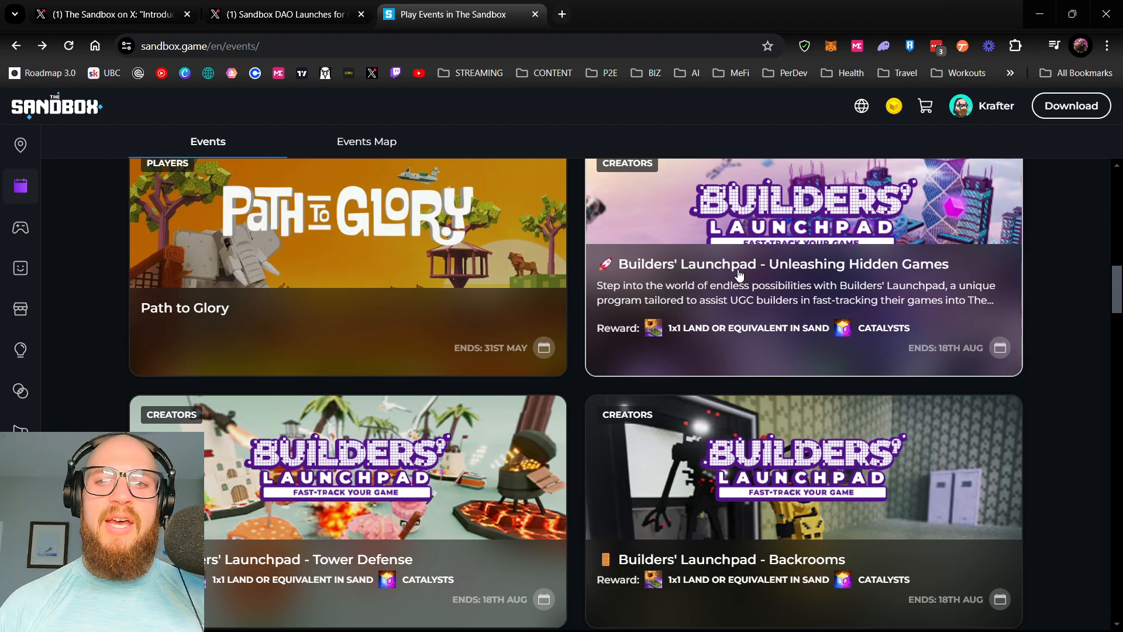
scroll(728, 395, down, 2)
scroll(725, 398, down, 1)
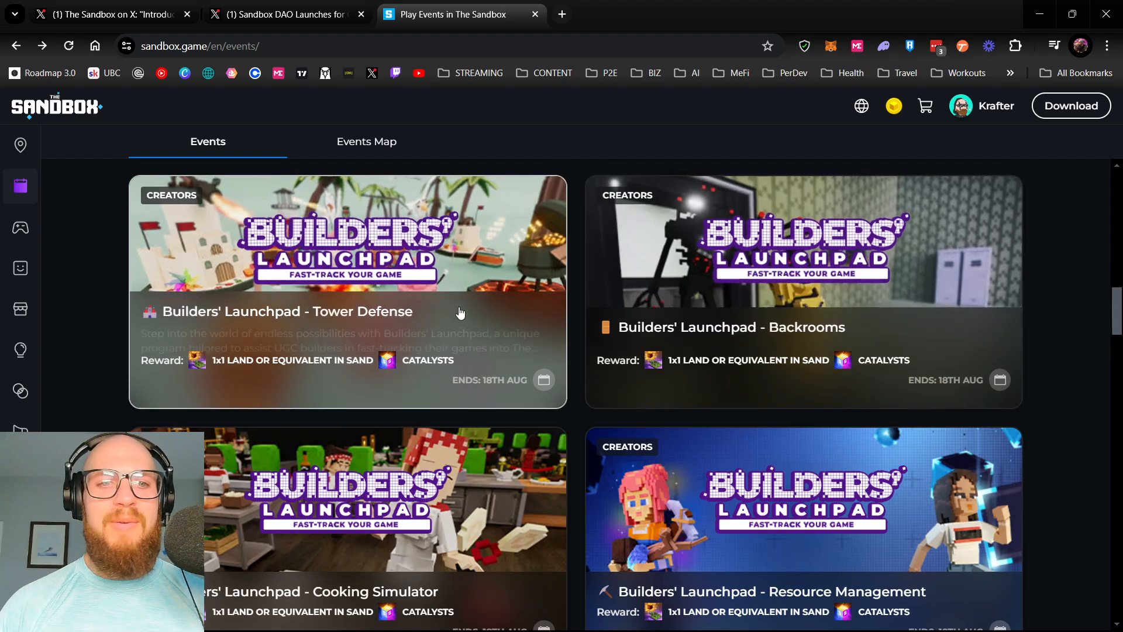
scroll(459, 363, down, 2)
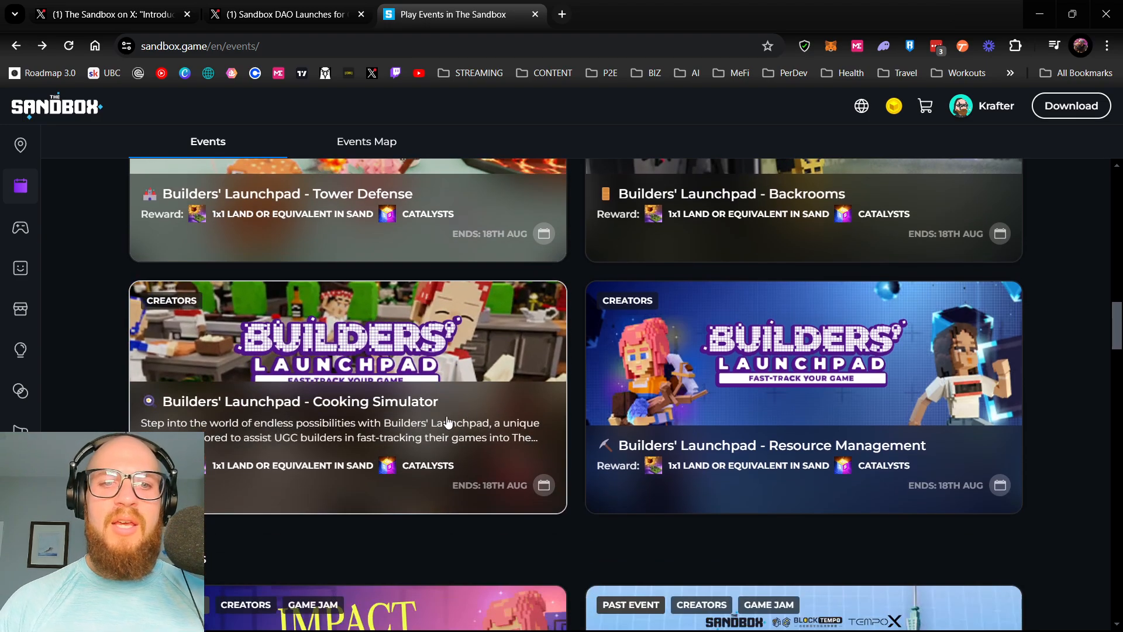
scroll(843, 400, up, 4)
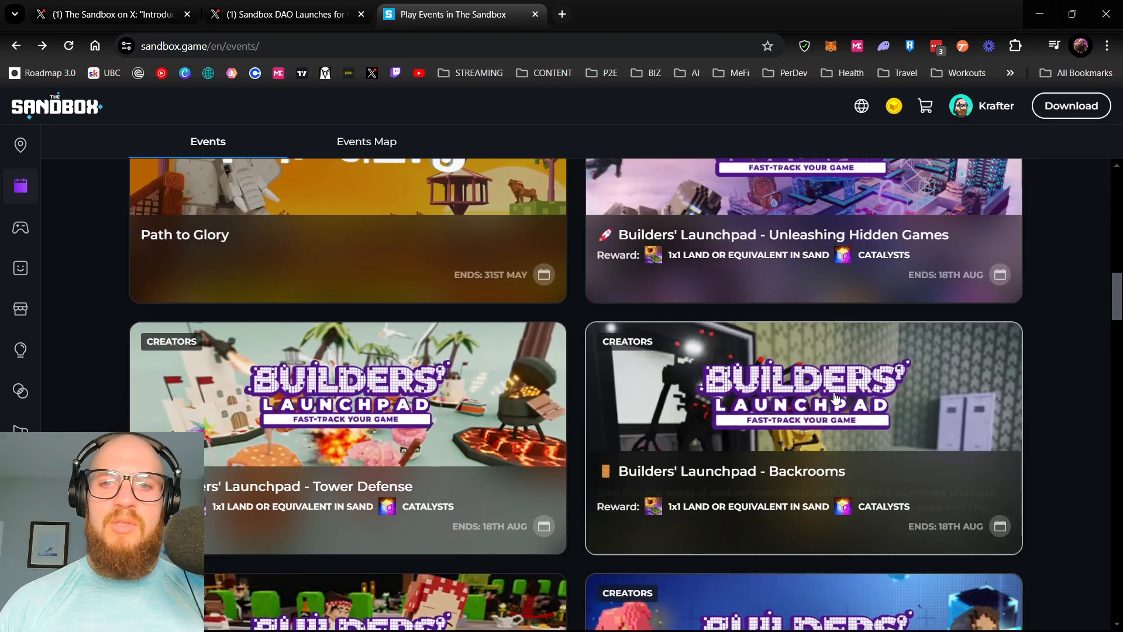
scroll(833, 400, up, 3)
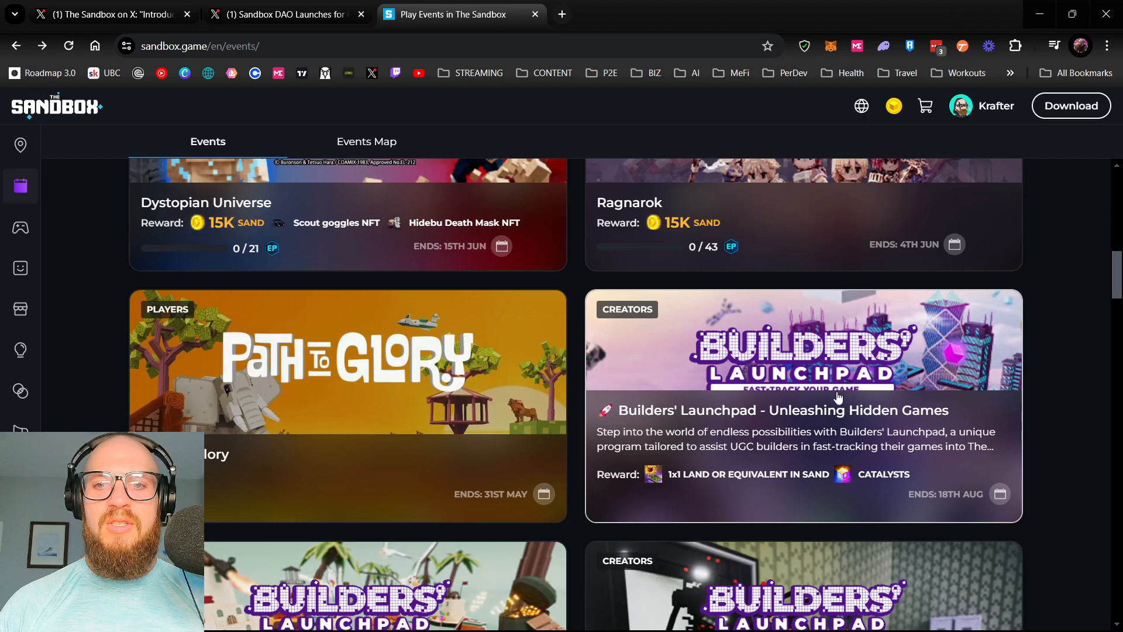
scroll(855, 409, down, 5)
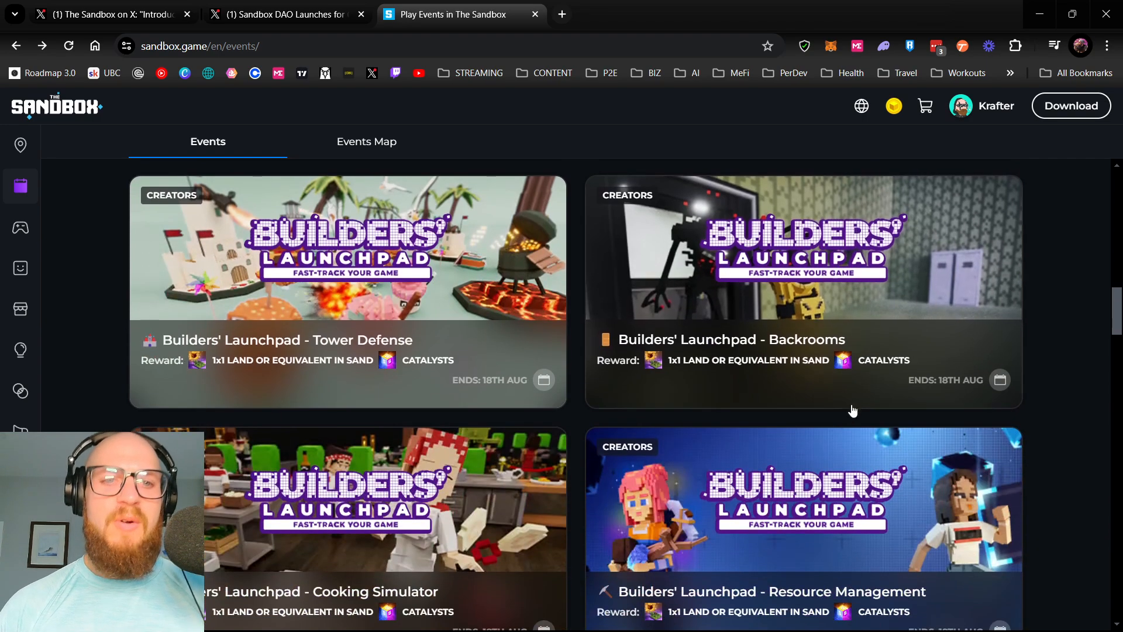
Examine the past Game Jam events and compare them with the currently available player and creator events
scroll(851, 410, down, 6)
scroll(792, 394, up, 5)
scroll(798, 402, down, 1)
scroll(798, 402, up, 3)
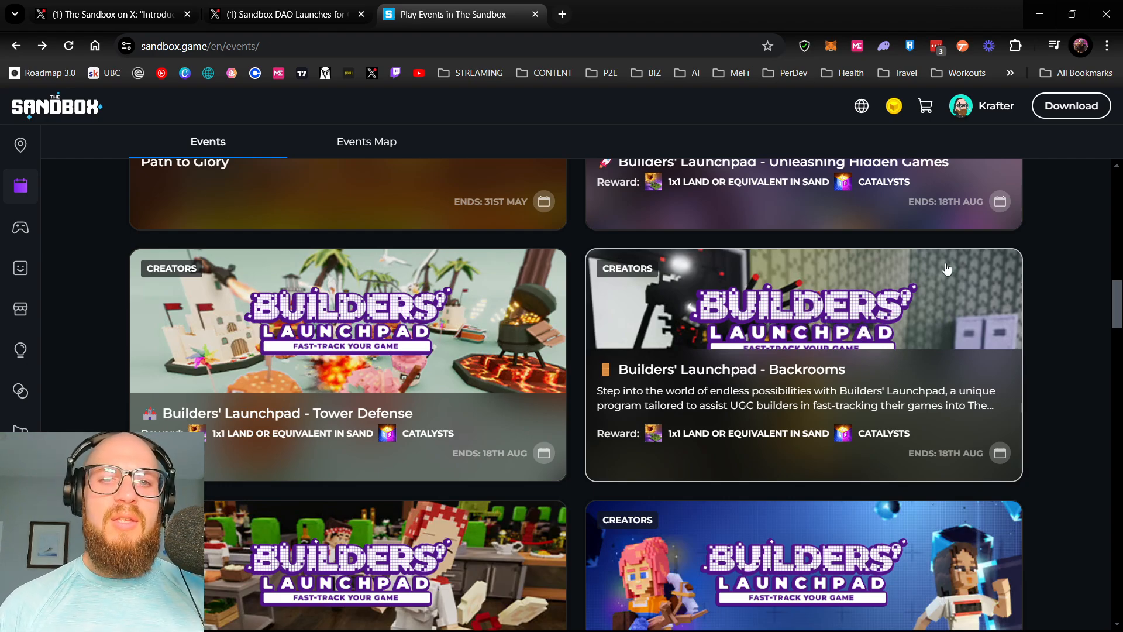
scroll(848, 351, down, 9)
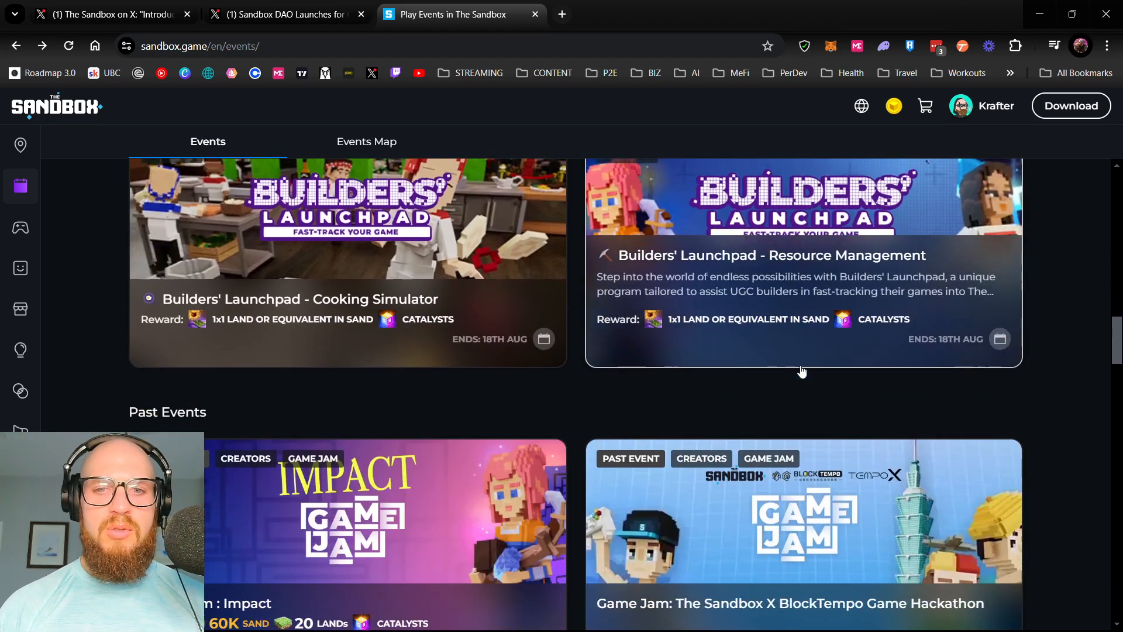
scroll(728, 391, up, 3)
scroll(644, 380, up, 5)
scroll(483, 370, down, 6)
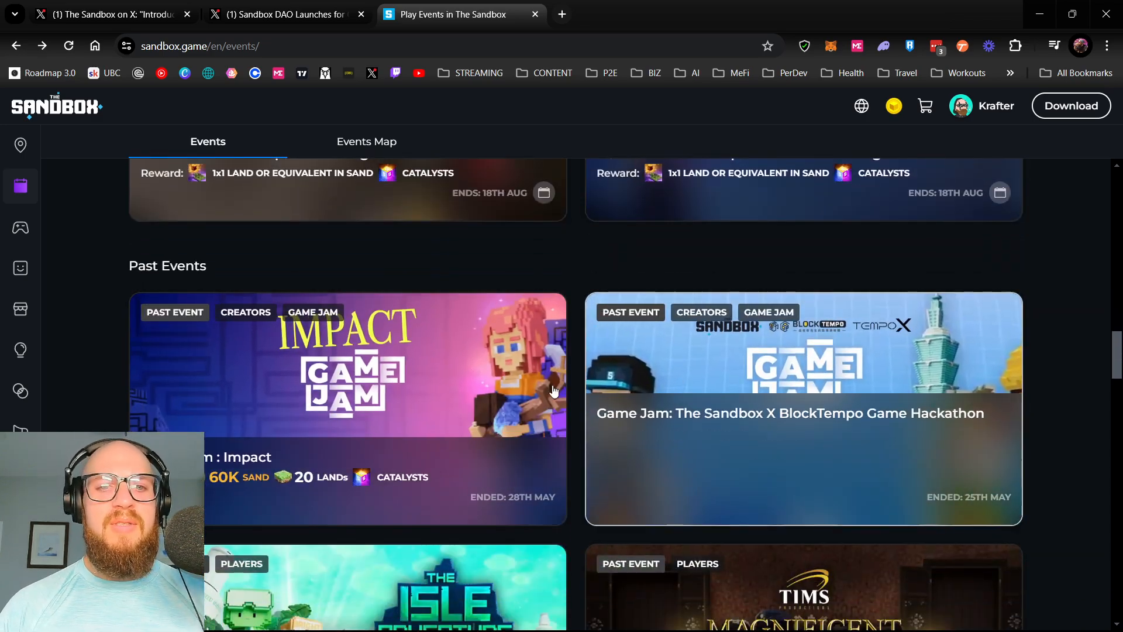
scroll(621, 363, up, 15)
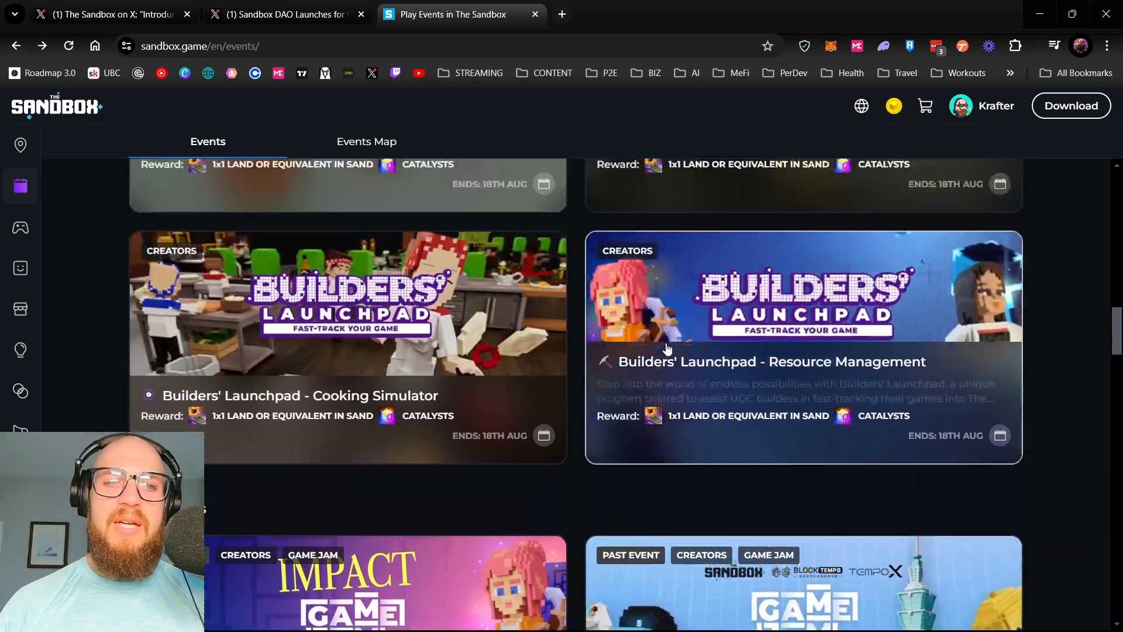
scroll(659, 358, up, 10)
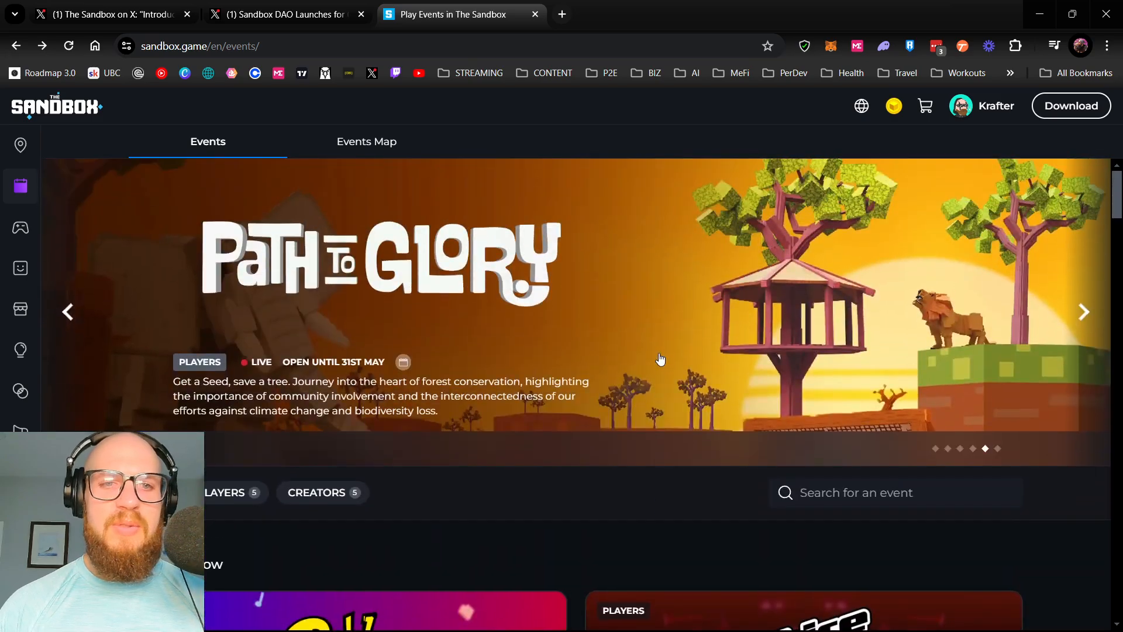
scroll(665, 348, down, 2)
scroll(658, 354, down, 6)
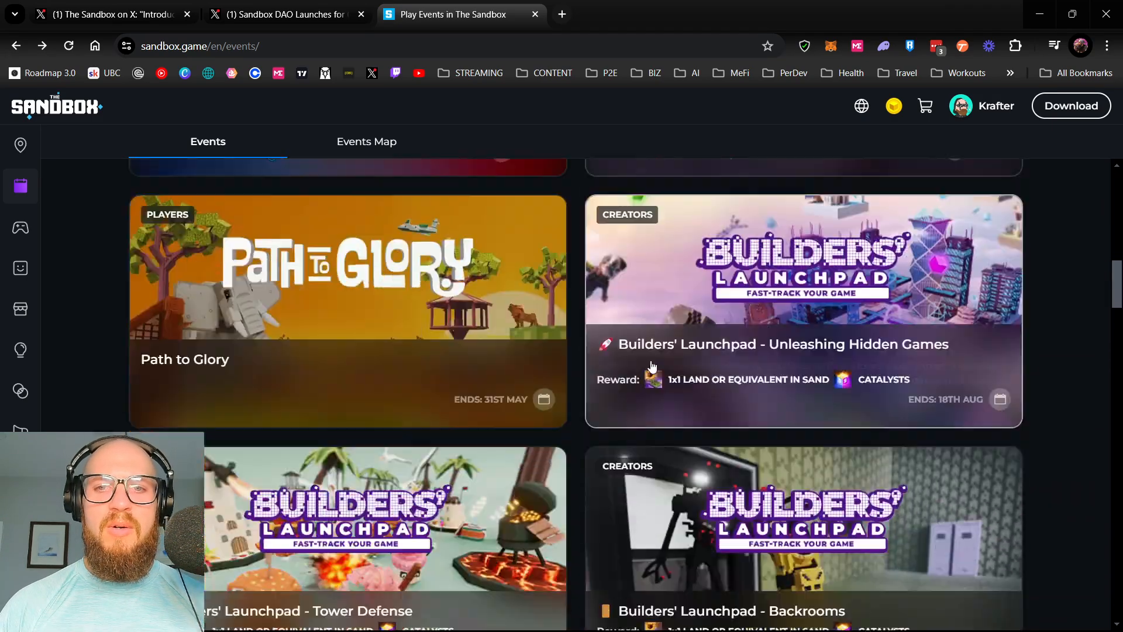
scroll(649, 372, up, 9)
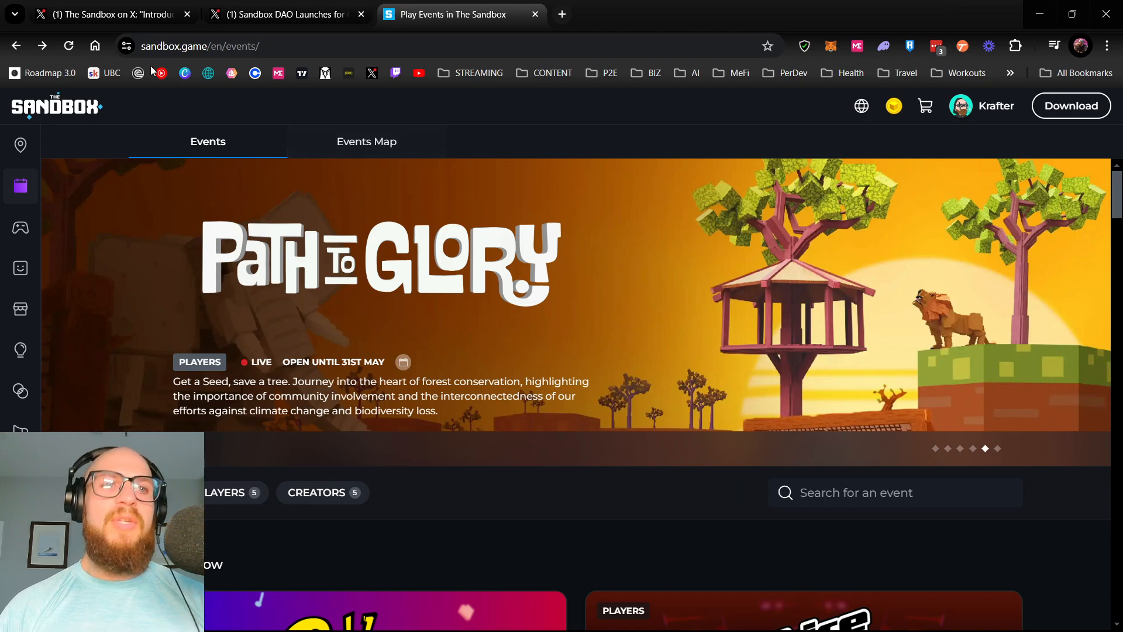
Switch to The Sandbox's DAO announcement thread on X and open its sandboxdao.com link in a new tab
mouse_move(121, 15)
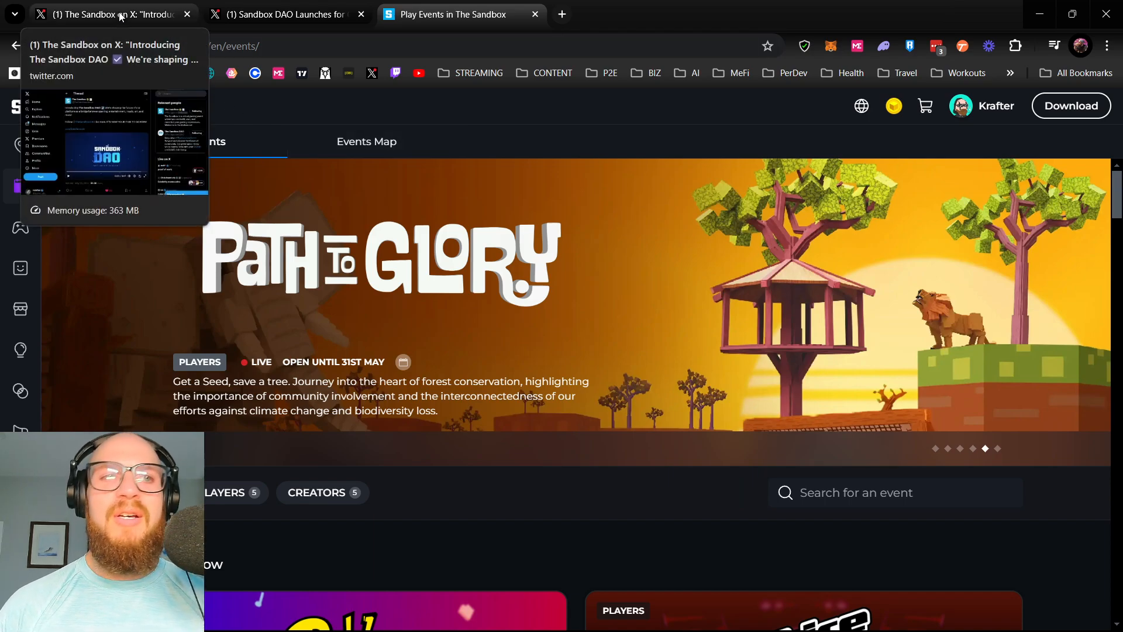
click(121, 15)
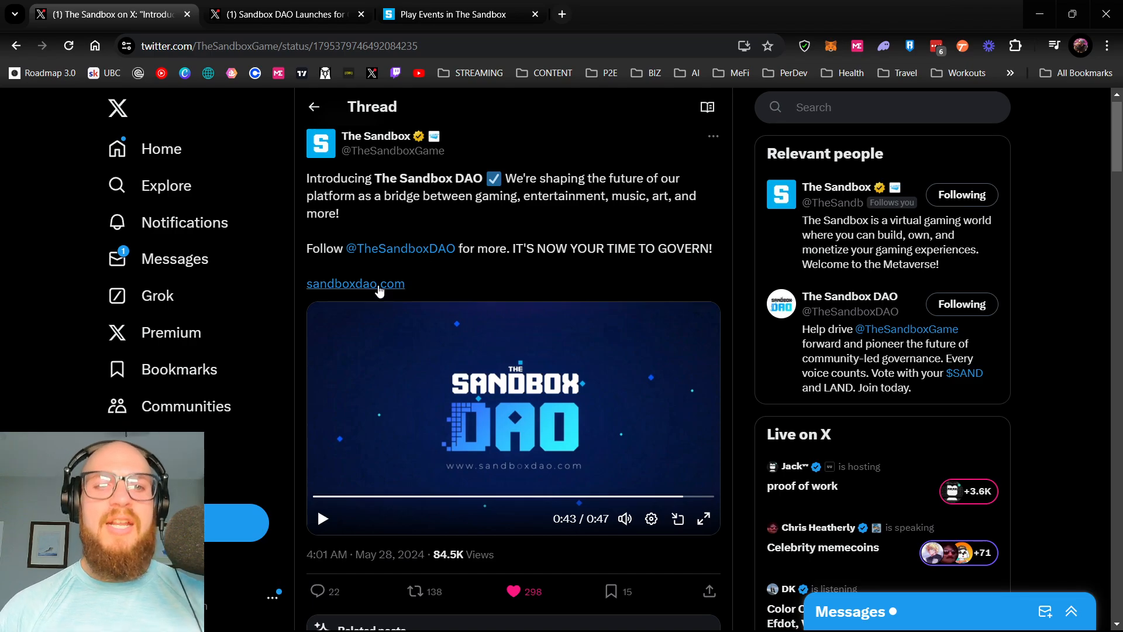
right_click(379, 288)
click(412, 301)
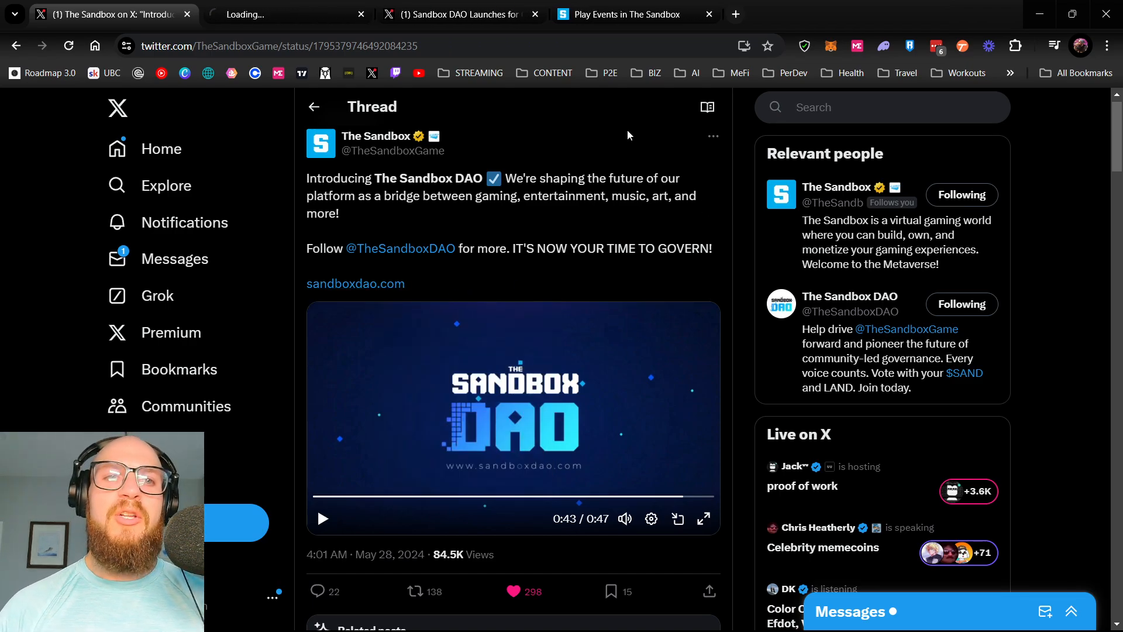
click(282, 14)
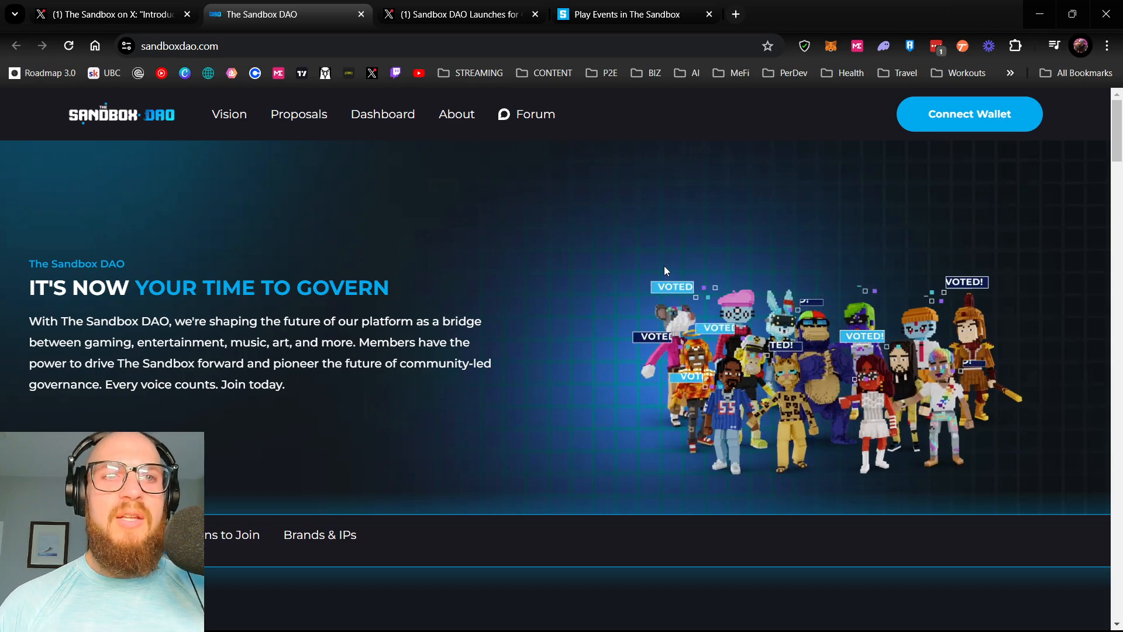
Look over The Sandbox DAO home page and check the site's full web address
scroll(604, 318, down, 6)
scroll(624, 308, up, 6)
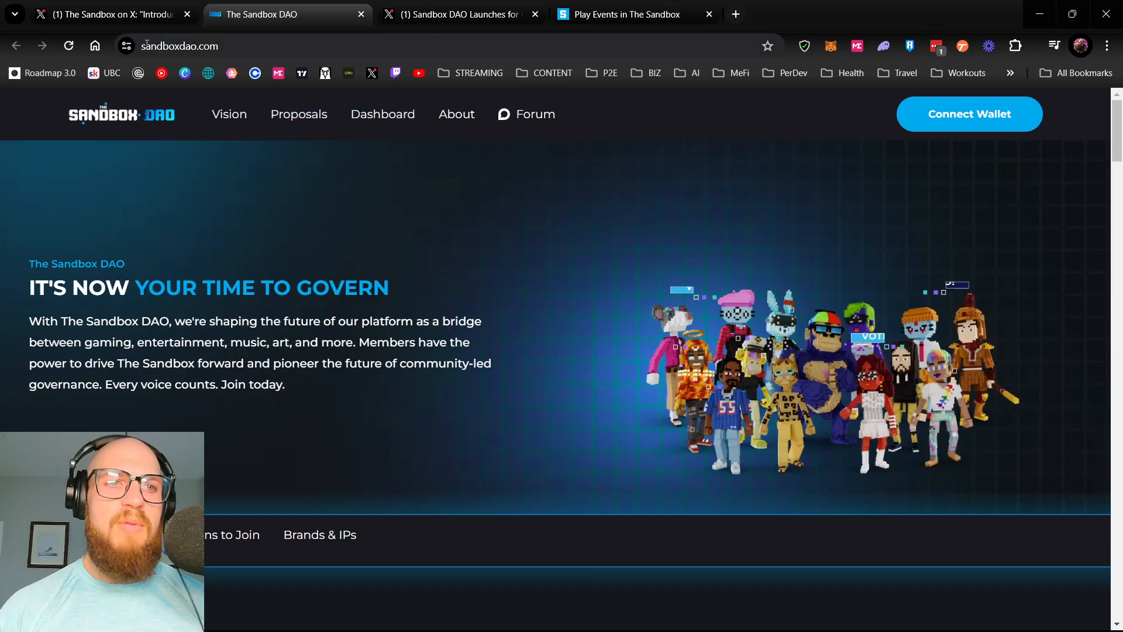
click(175, 46)
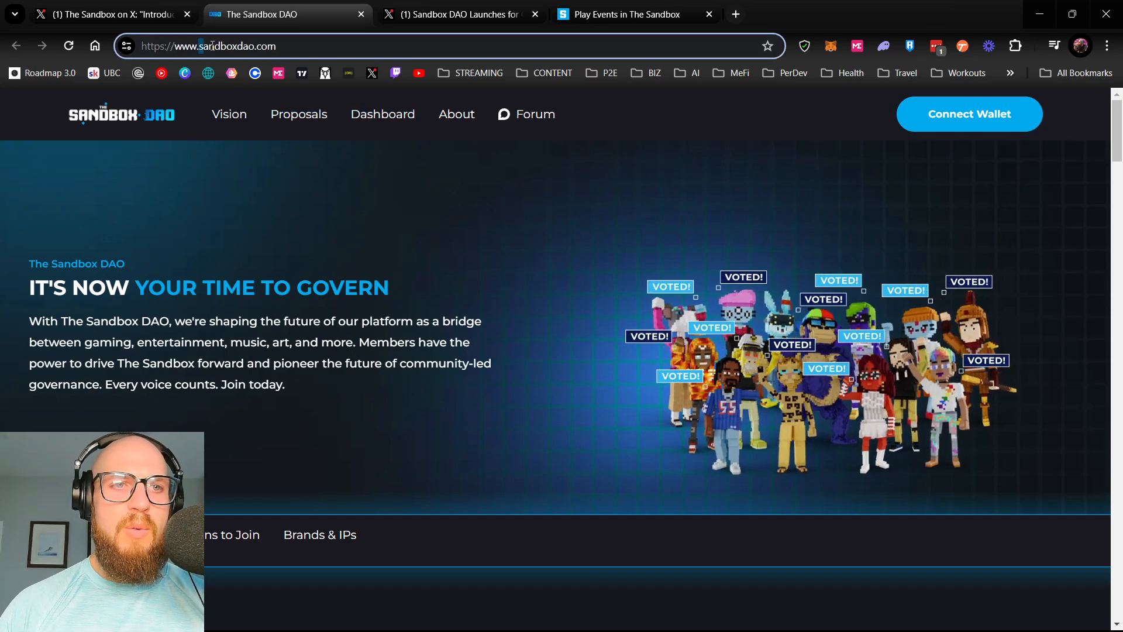
text(forum.)
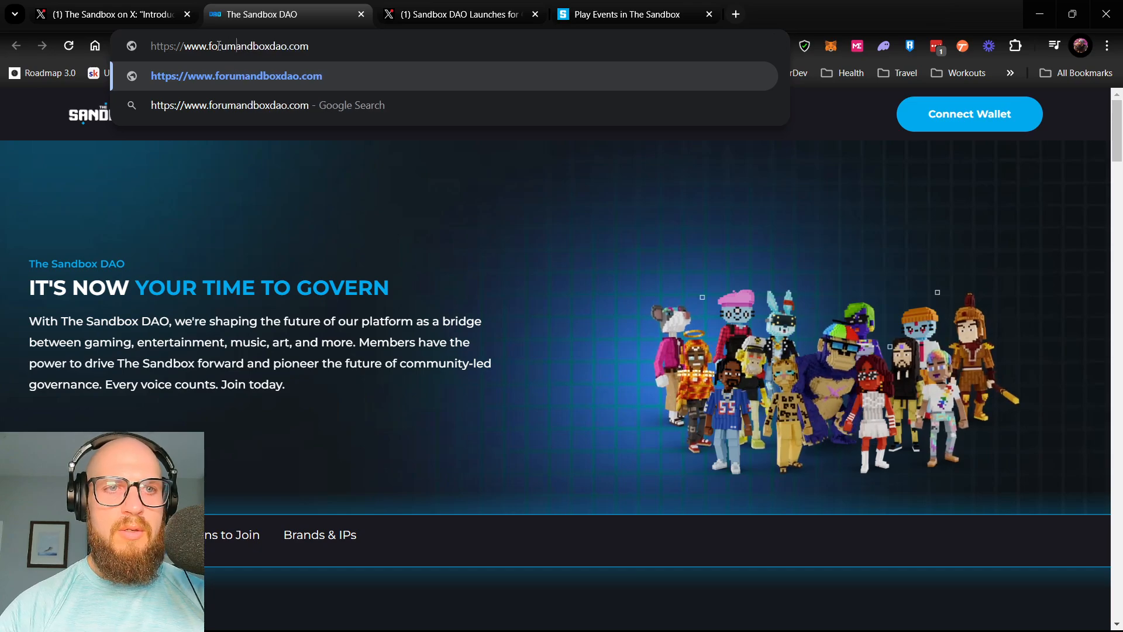
key(Return)
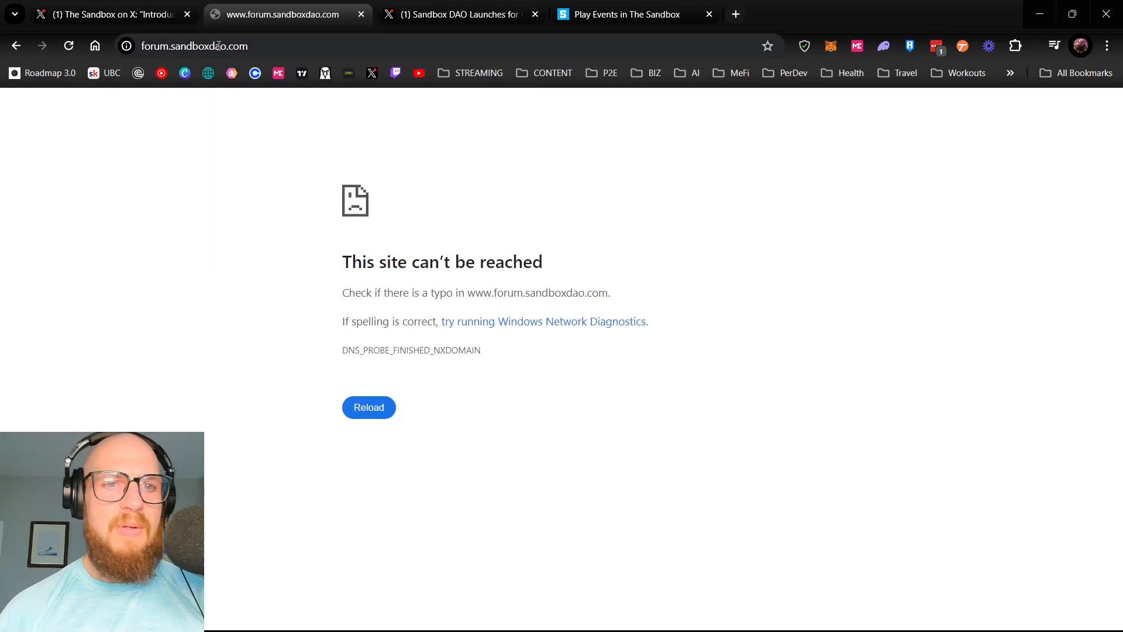
Remove the www prefix from the web address and load forum.sandboxdao.com
click(193, 46)
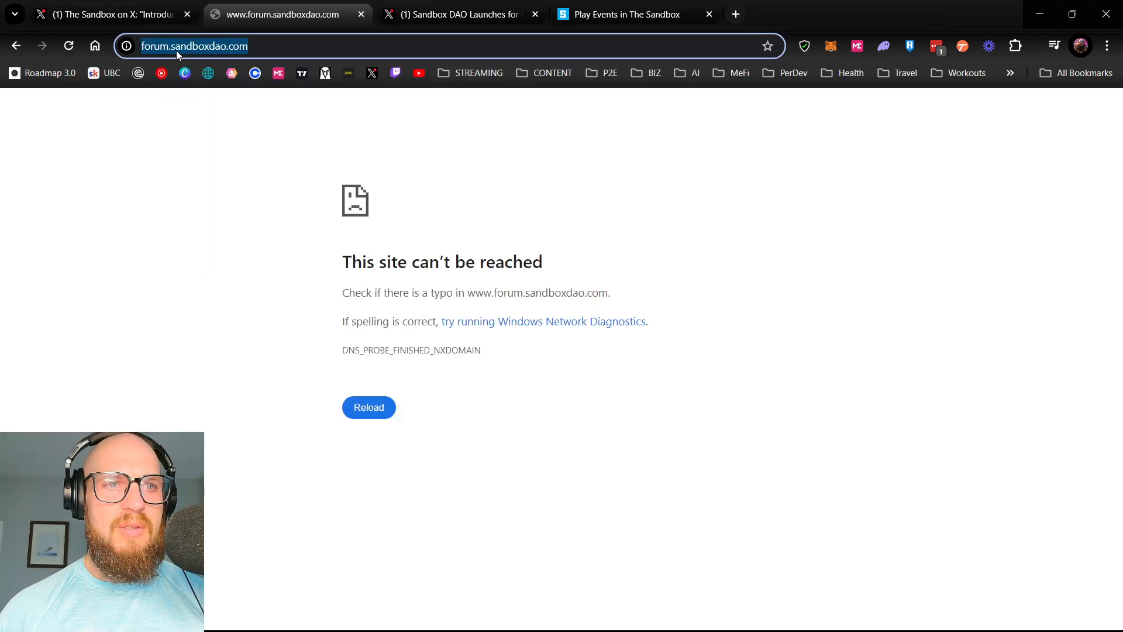
click(164, 47)
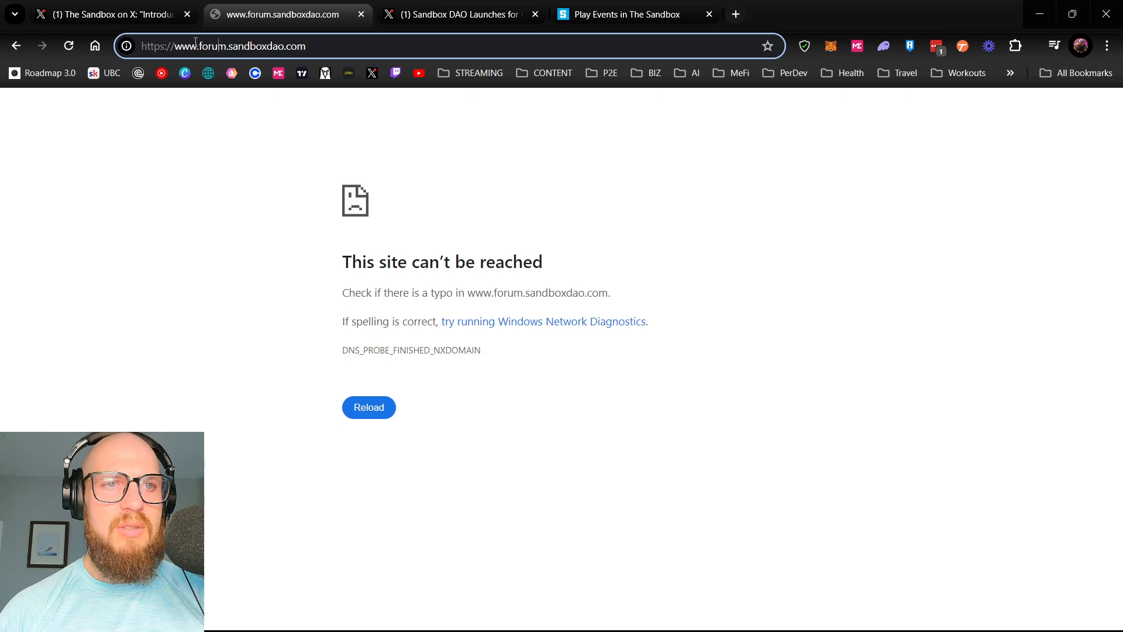
key(BackSpace)
key(BackSpace)
key(BackSpace)
key(BackSpace)
key(BackSpace)
key(BackSpace)
key(BackSpace)
key(BackSpace)
key(BackSpace)
key(BackSpace)
key(BackSpace)
key(BackSpace)
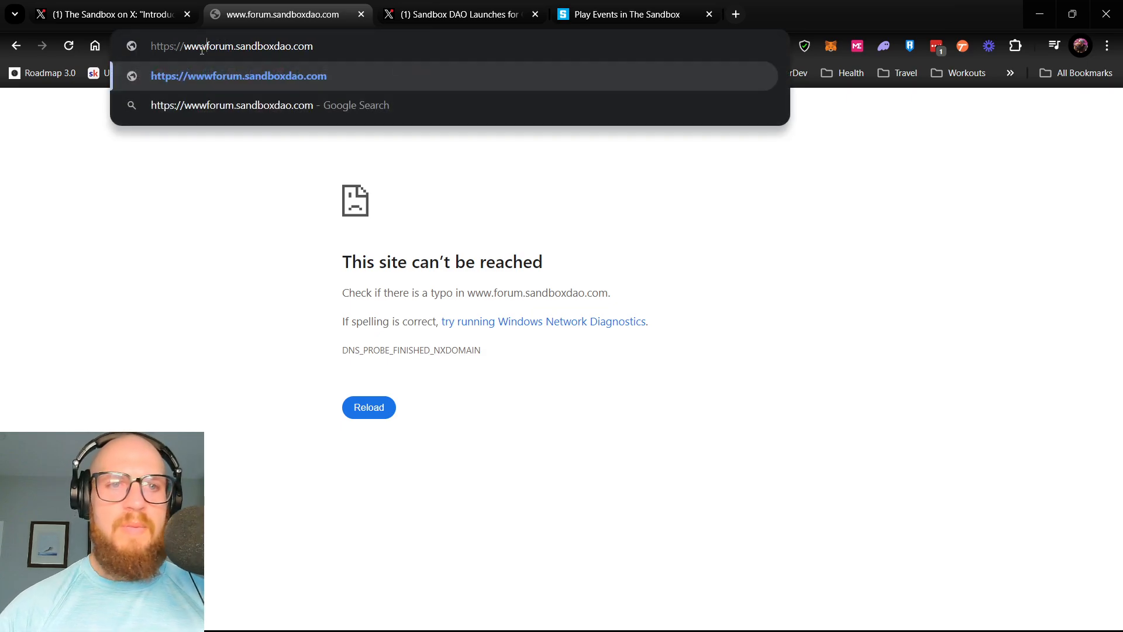
key(Return)
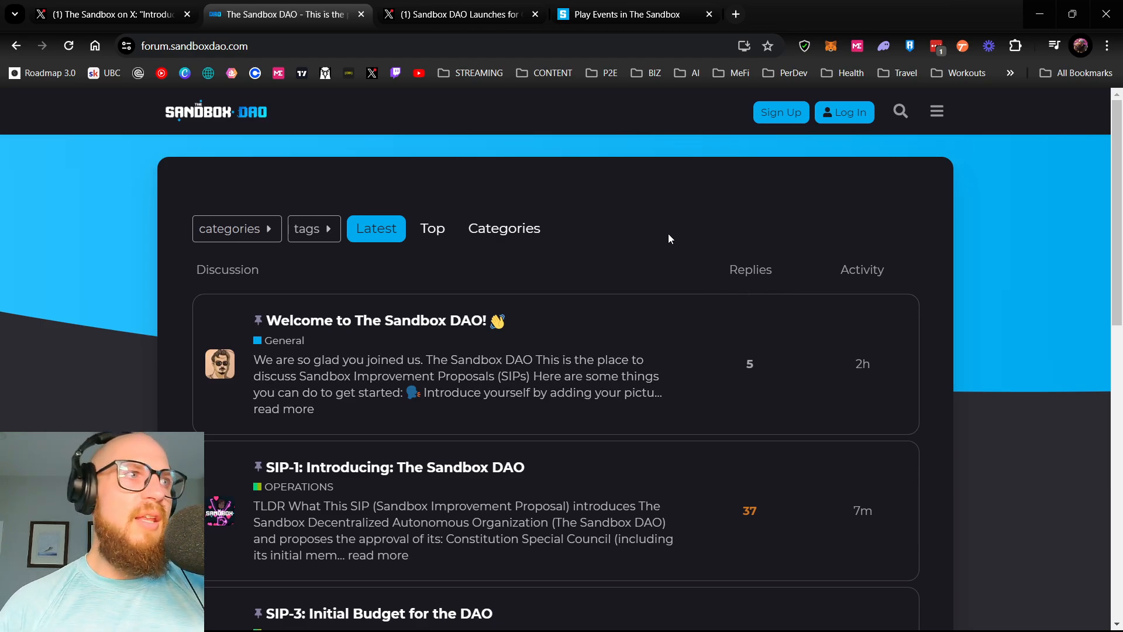
Look through the DAO forum's latest topics, from the welcome post down to SIP-2: The Sandbox Foundation
scroll(667, 239, down, 1)
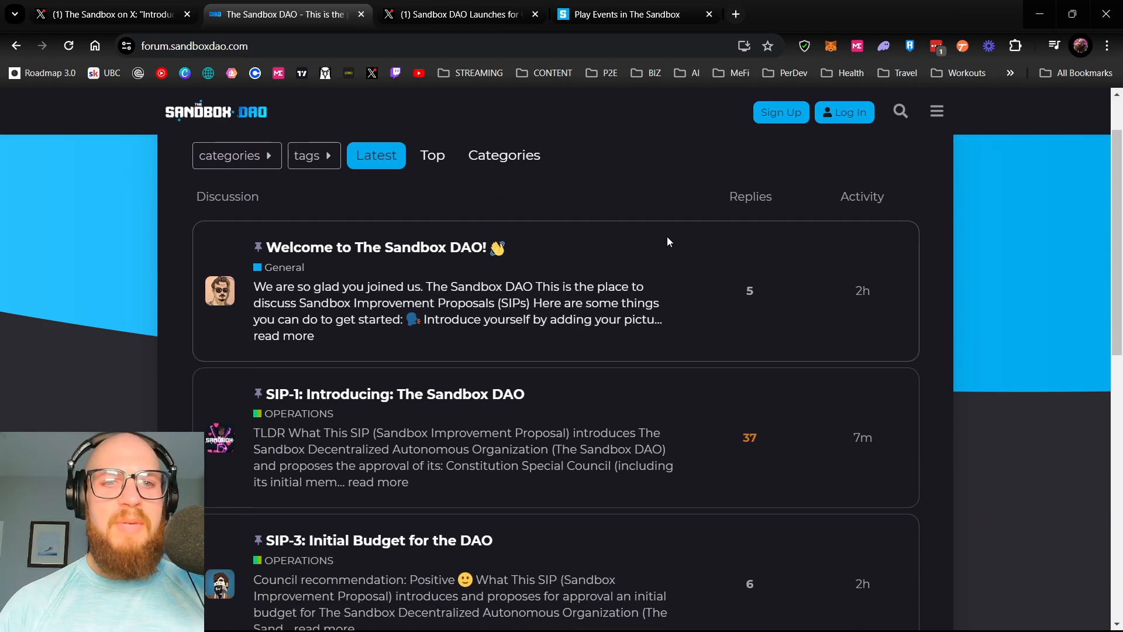
scroll(667, 252, up, 1)
scroll(667, 251, down, 2)
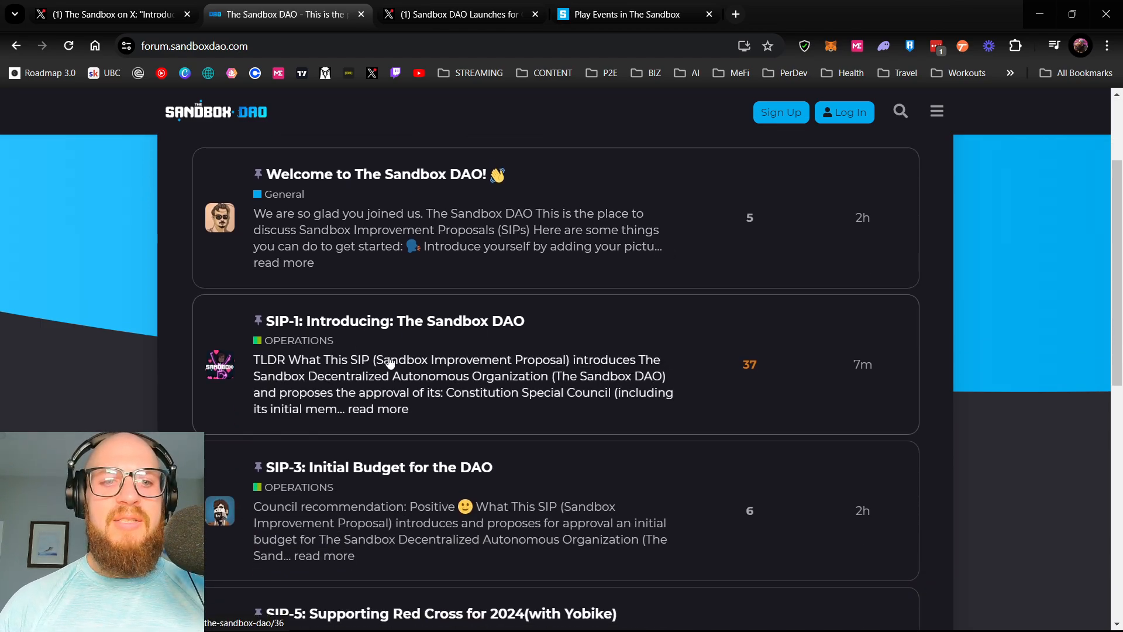
scroll(664, 320, down, 2)
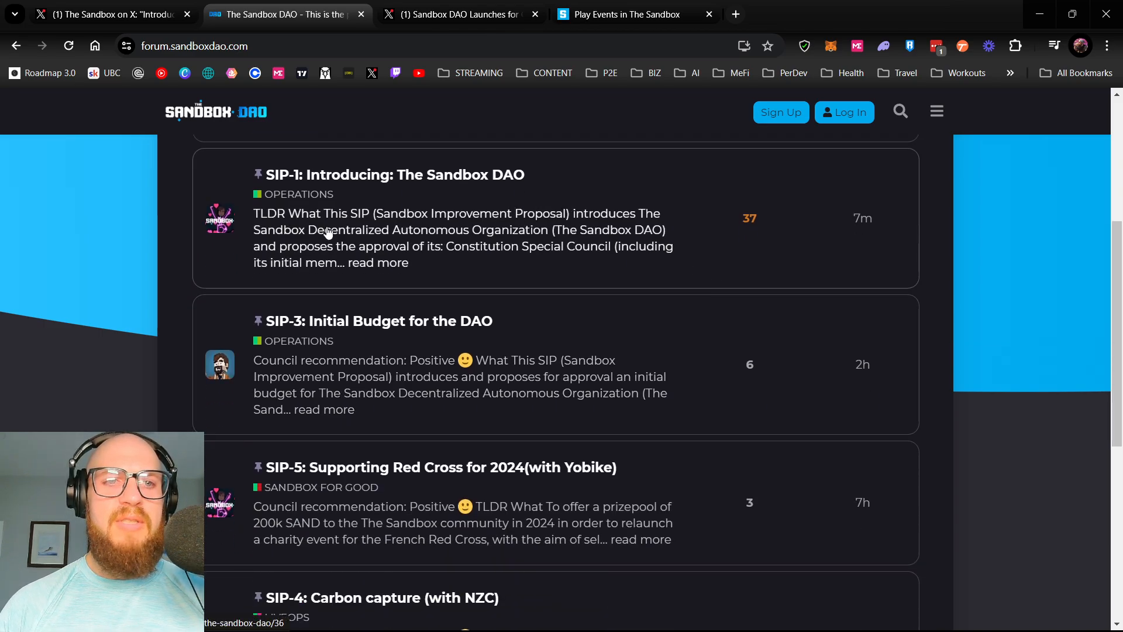
scroll(771, 233, up, 5)
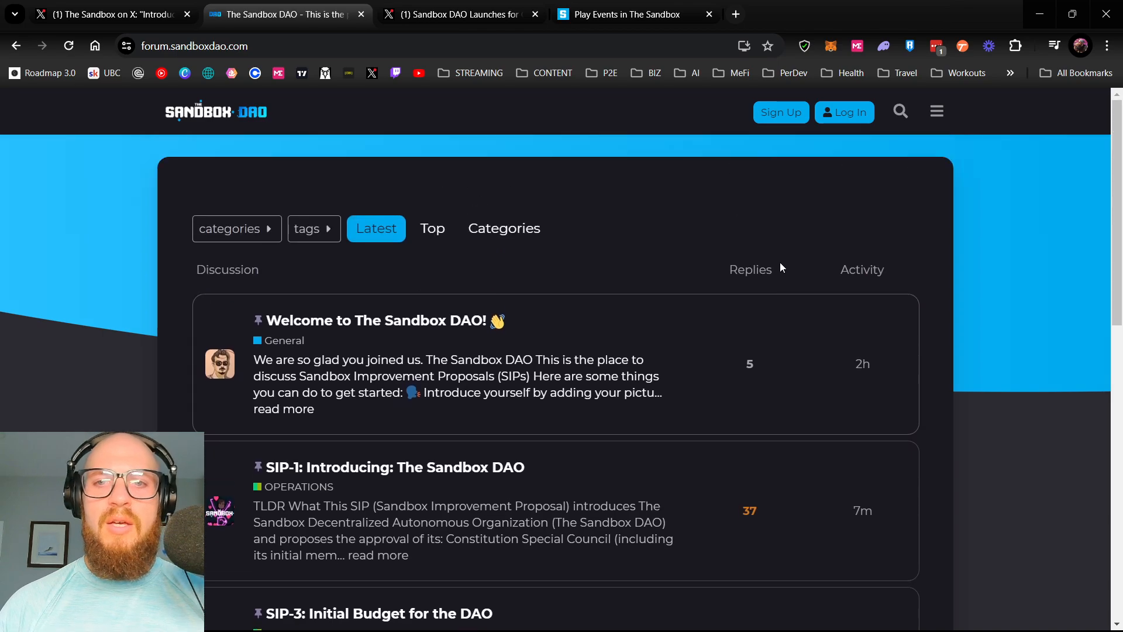
scroll(767, 296, down, 4)
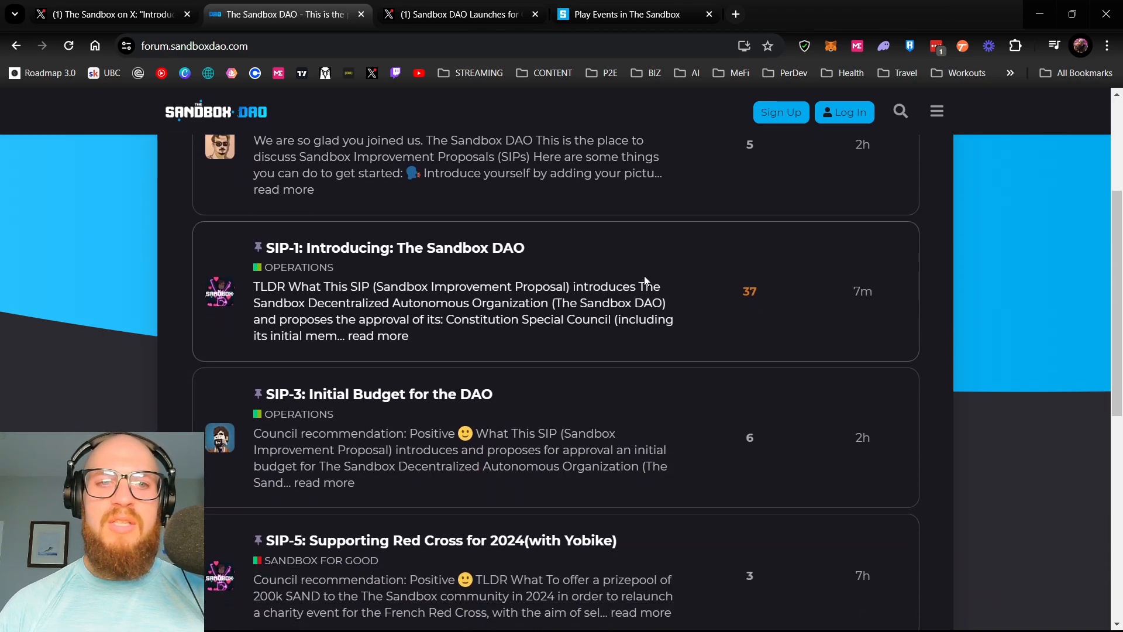
scroll(802, 305, up, 3)
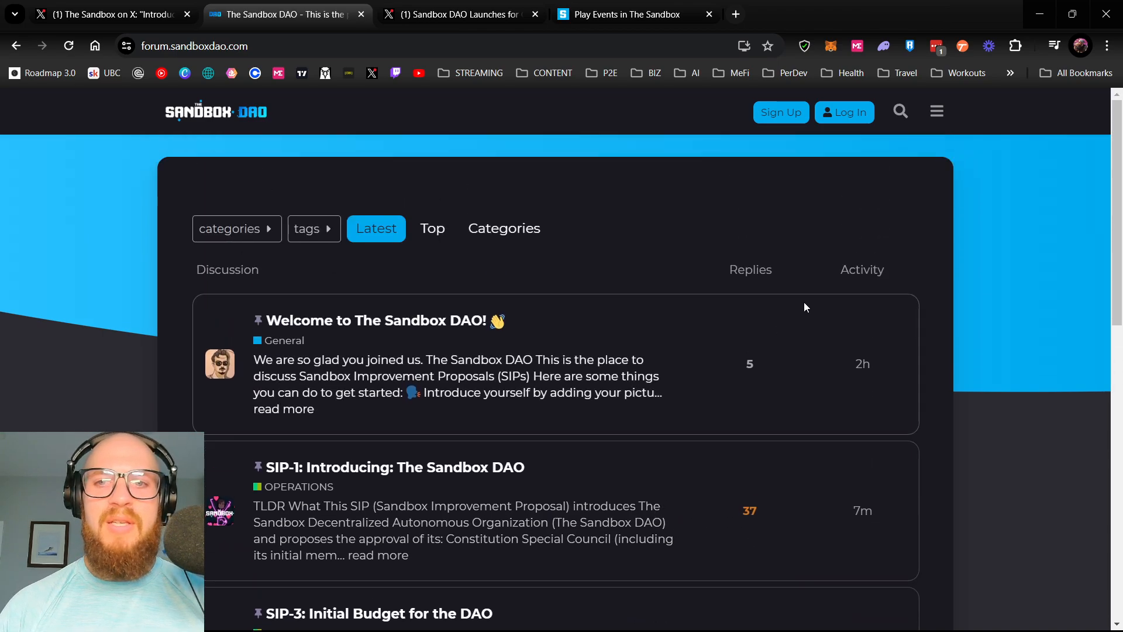
scroll(868, 287, down, 1)
scroll(862, 304, down, 5)
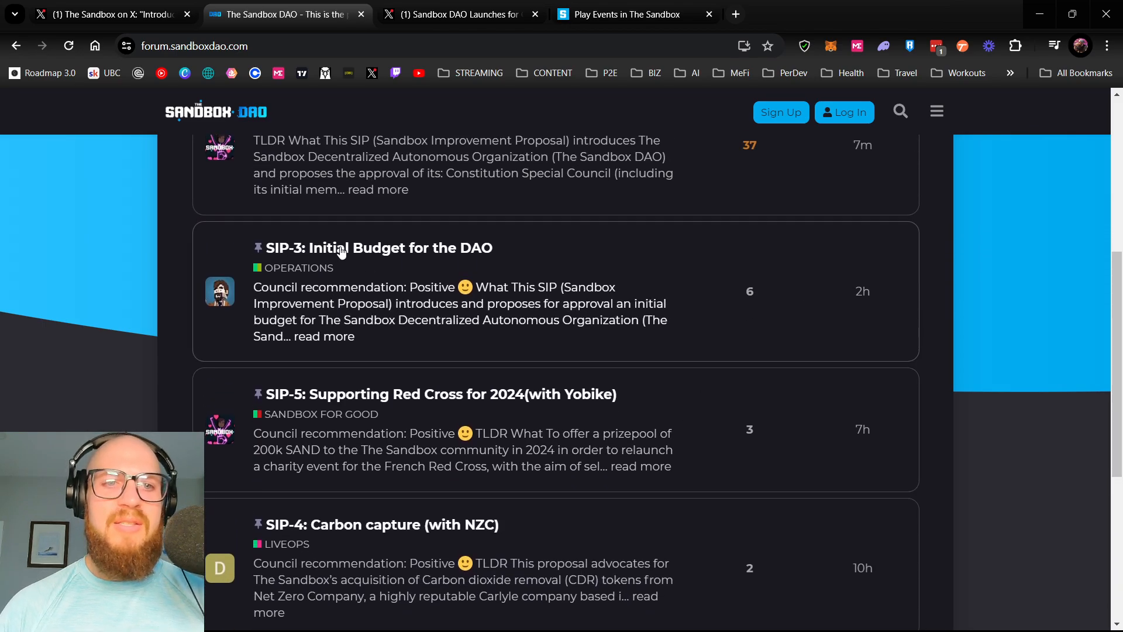
scroll(788, 333, down, 7)
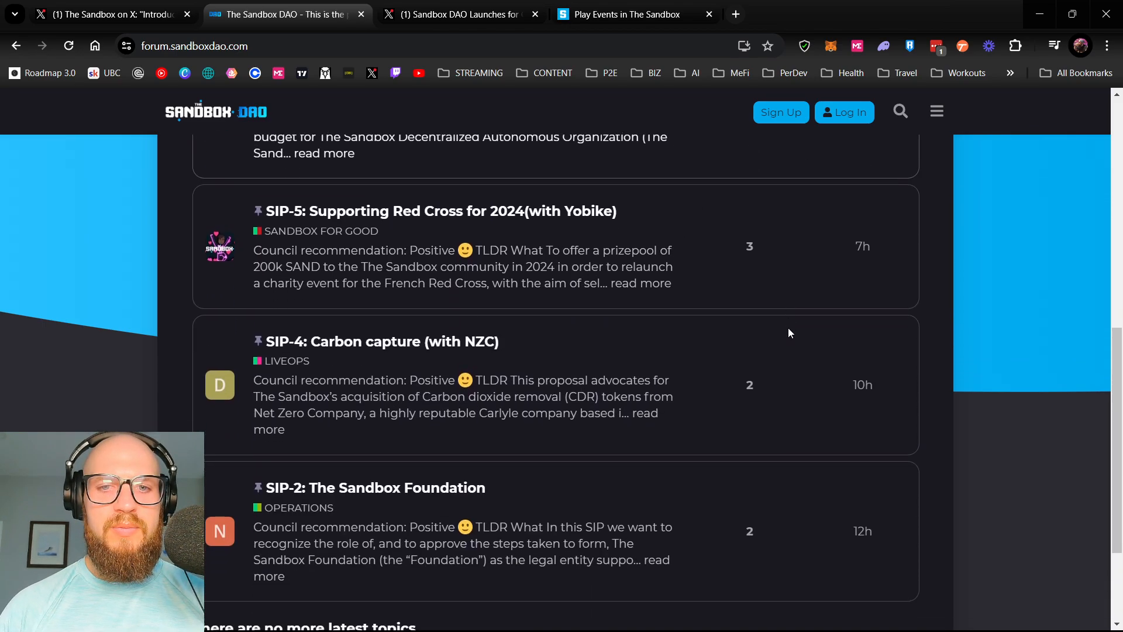
scroll(782, 338, up, 7)
scroll(782, 337, up, 3)
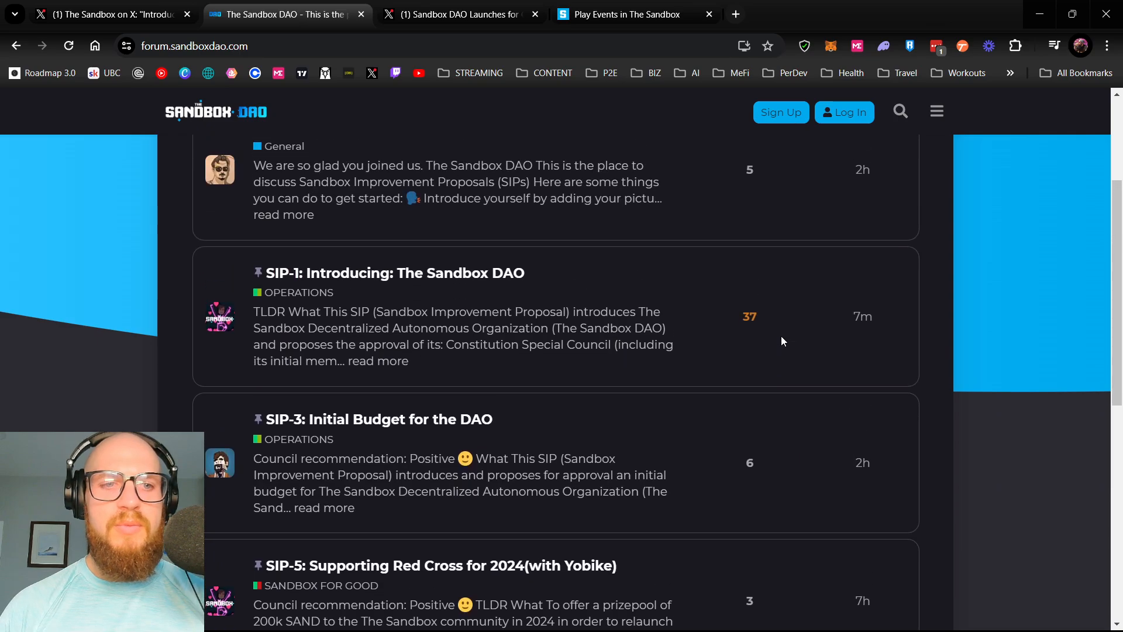
scroll(573, 238, up, 3)
Go over the summaries and activity of the Sandbox Improvement Proposals SIP-1 to SIP-5 on the forum
scroll(707, 290, down, 1)
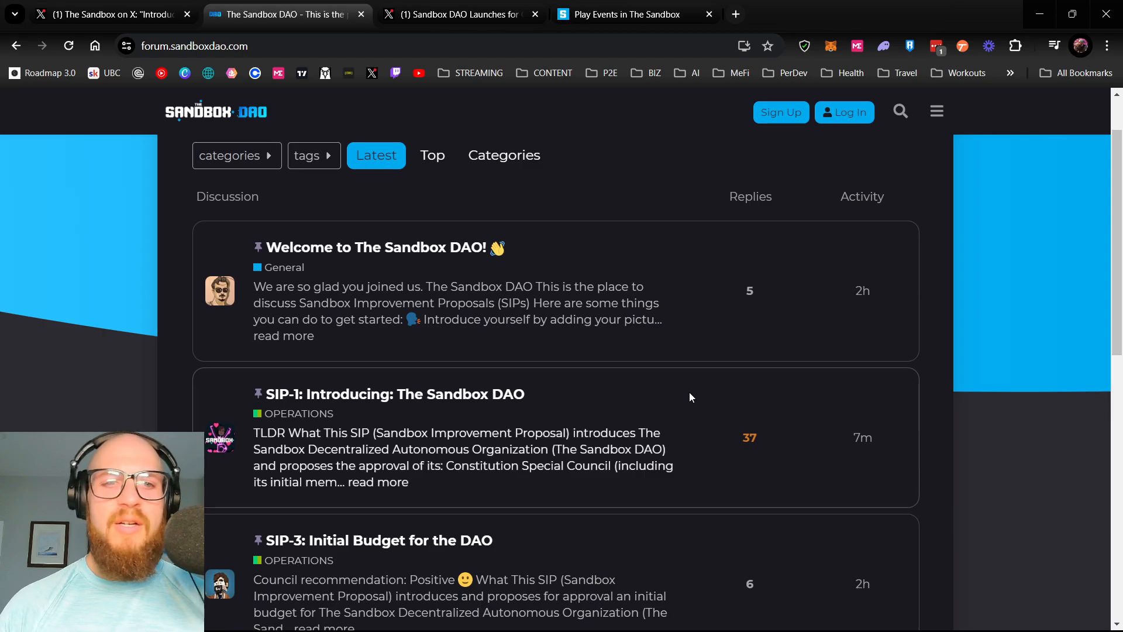
scroll(646, 418, down, 2)
scroll(647, 414, up, 2)
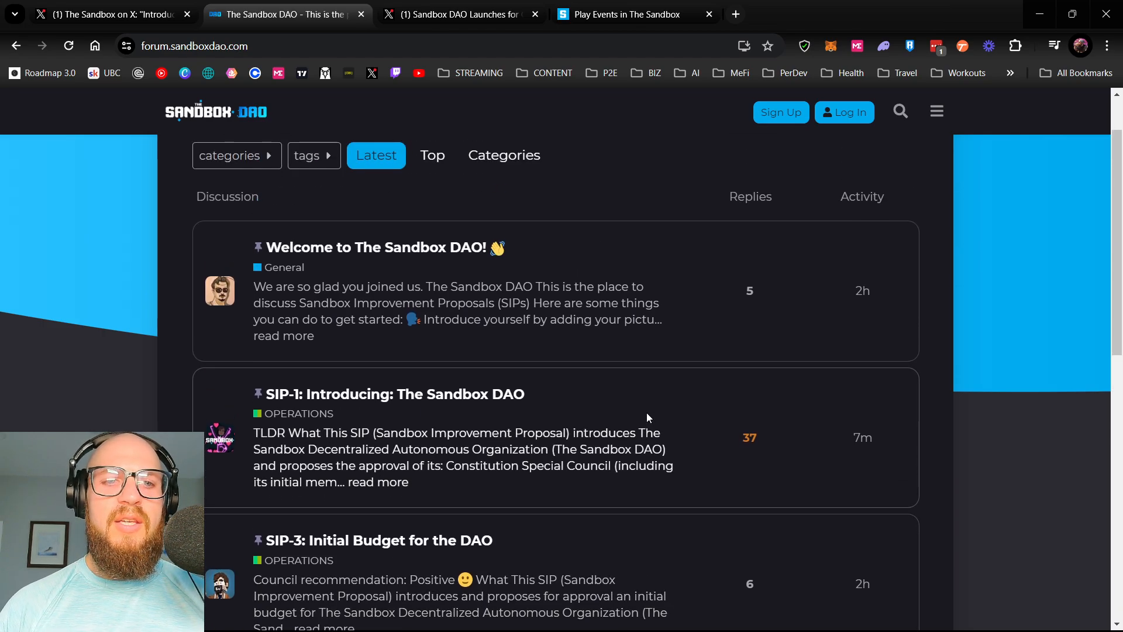
scroll(647, 417, down, 2)
scroll(655, 380, up, 1)
scroll(664, 360, up, 2)
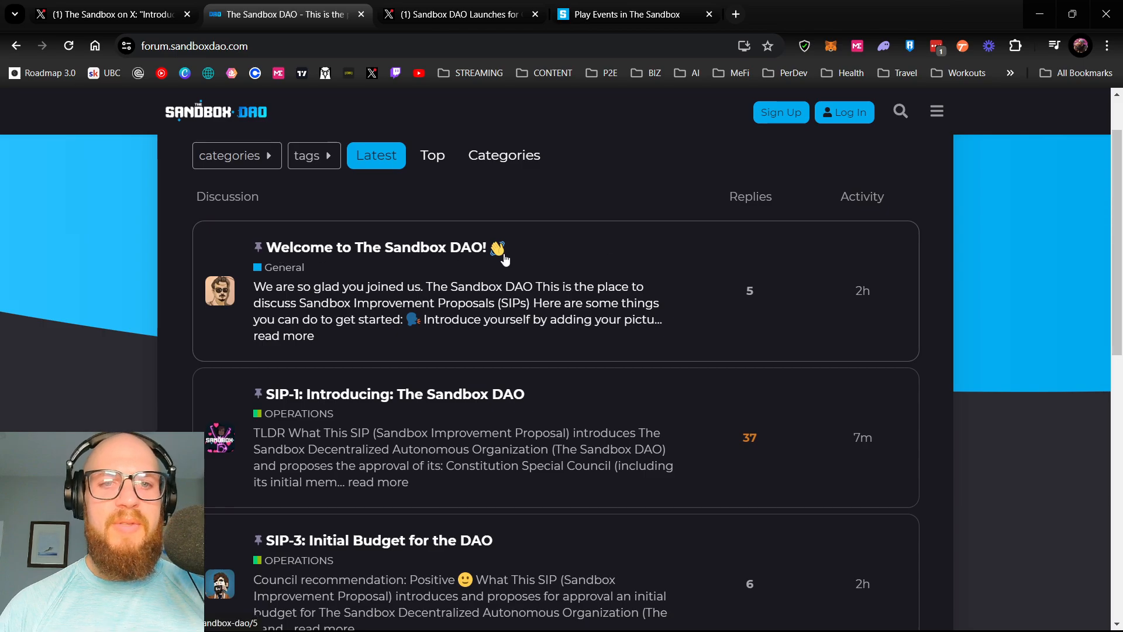
scroll(509, 288, down, 3)
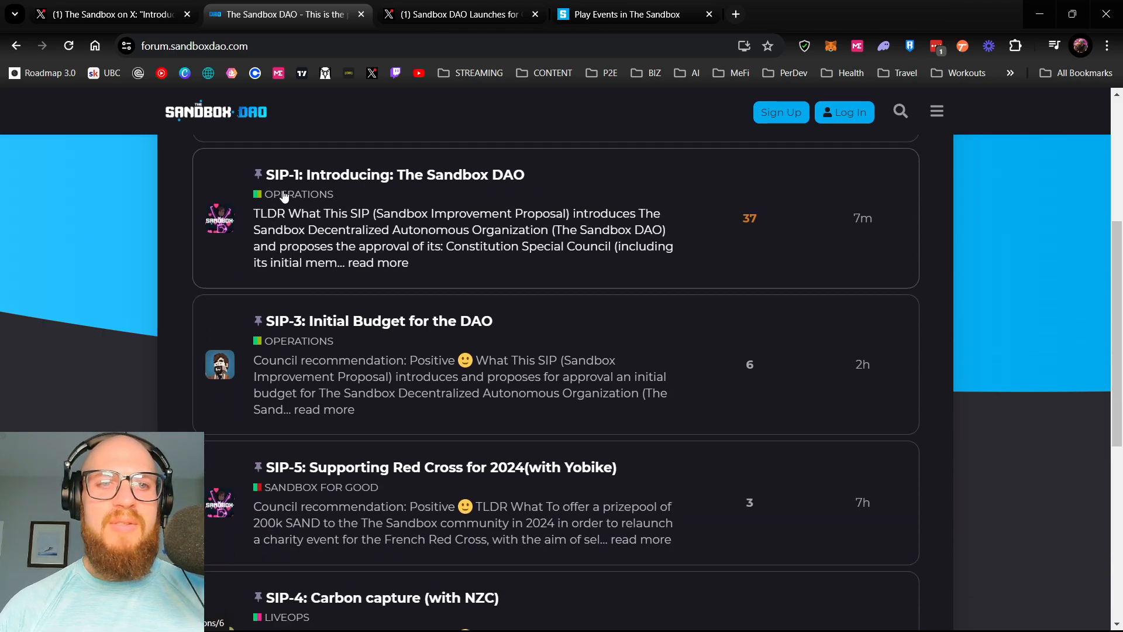
scroll(351, 257, down, 3)
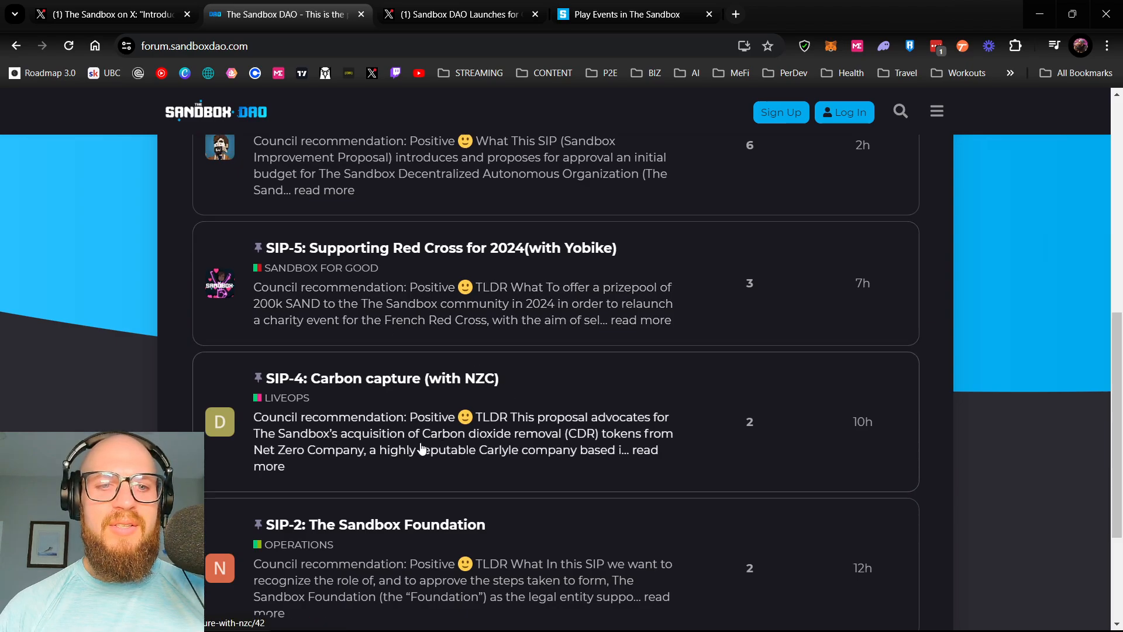
scroll(377, 275, up, 3)
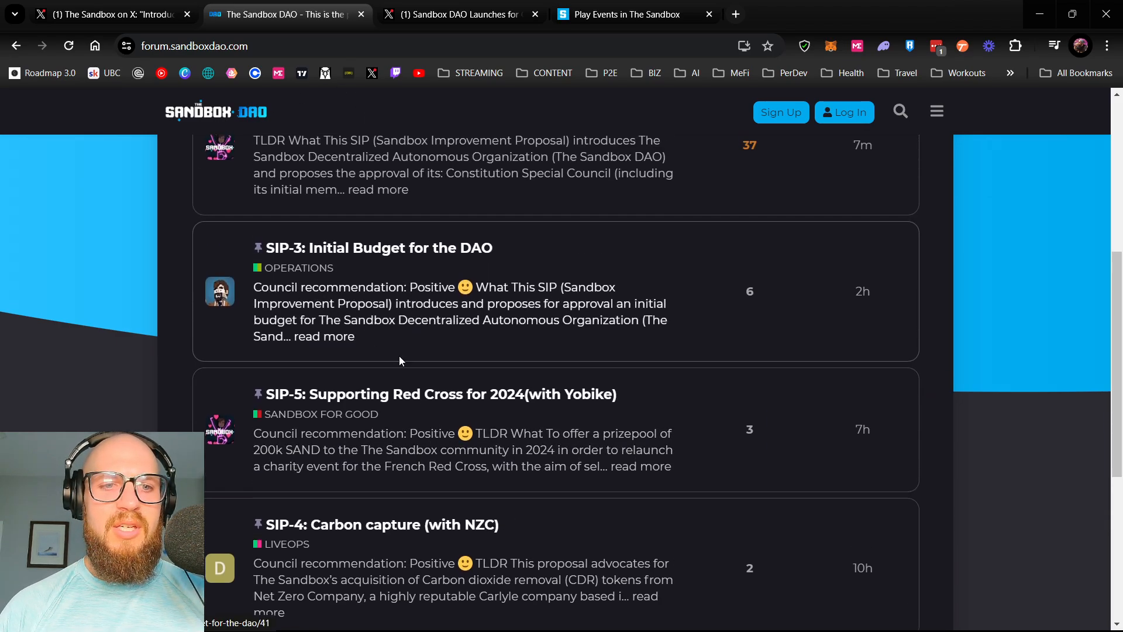
scroll(401, 380, down, 3)
scroll(503, 295, up, 3)
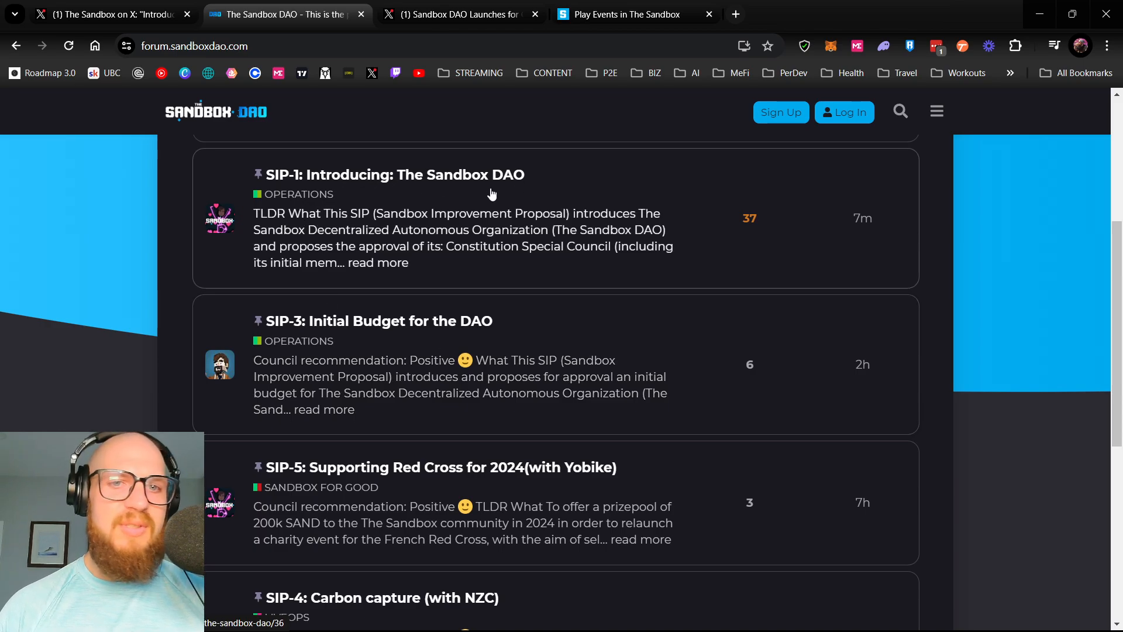
scroll(351, 404, down, 5)
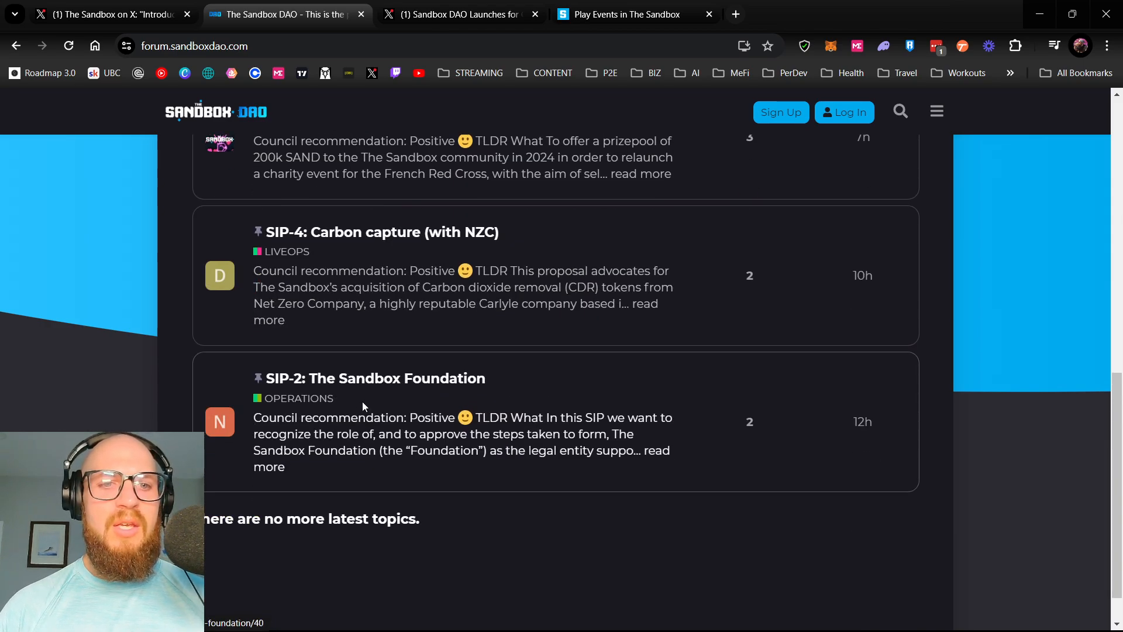
scroll(519, 402, up, 6)
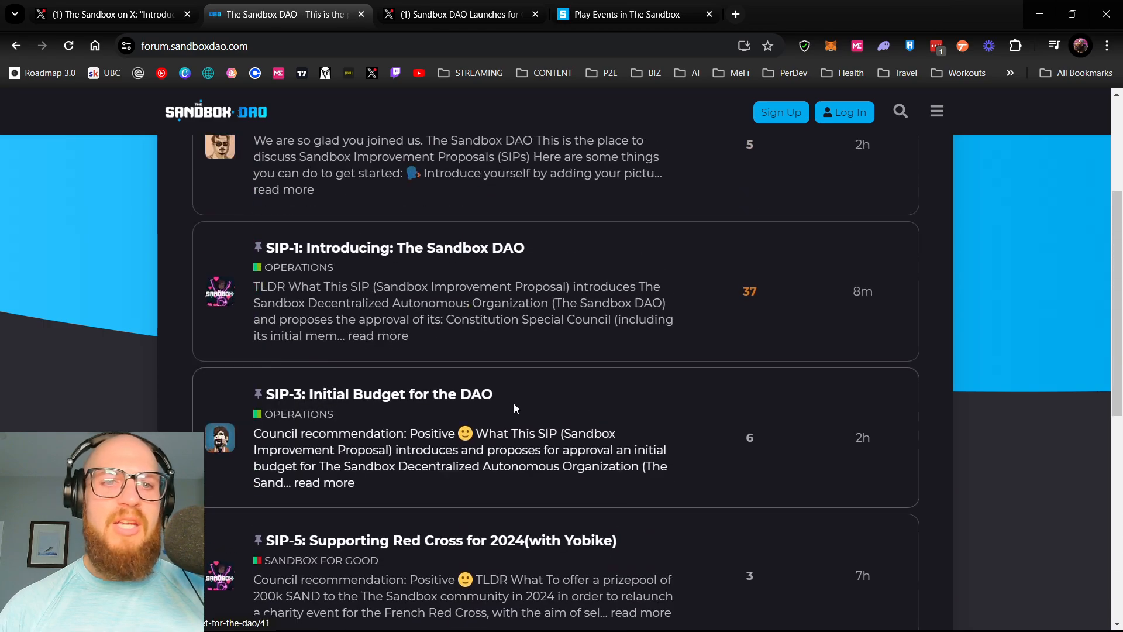
scroll(411, 393, down, 2)
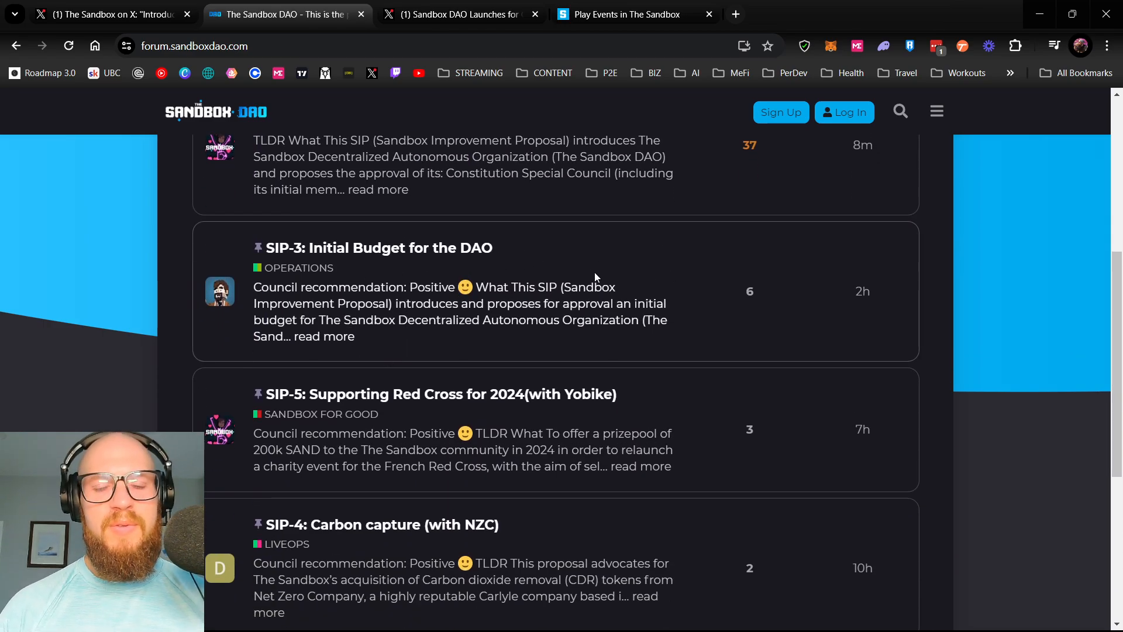
scroll(597, 270, down, 2)
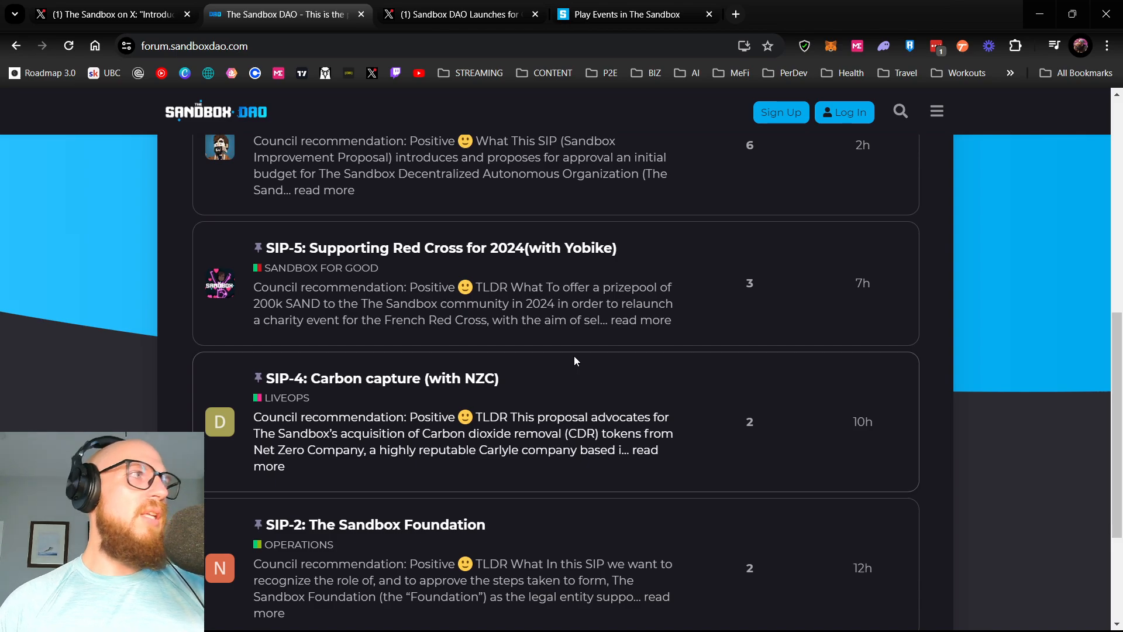
scroll(585, 345, up, 6)
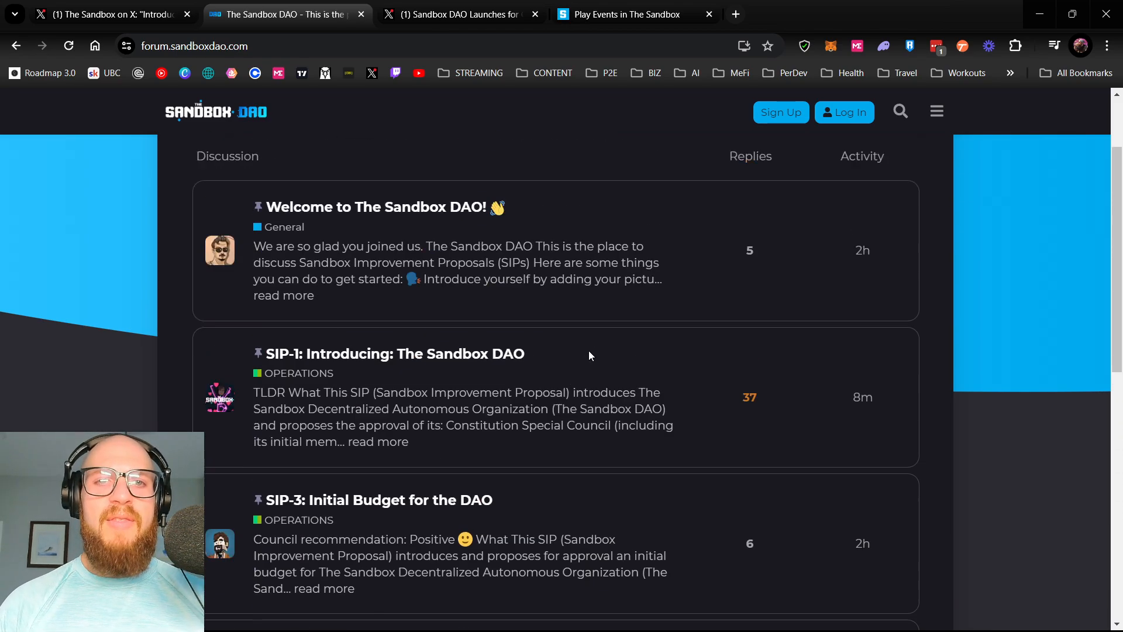
scroll(589, 354, up, 3)
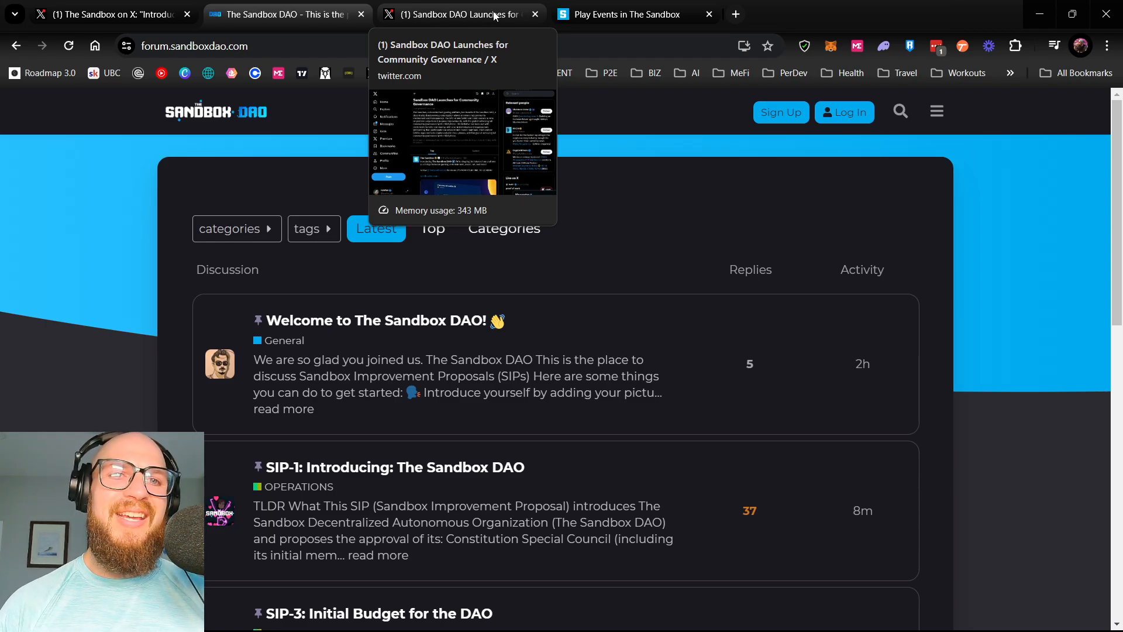
Revisit the DAO announcement thread and the forum, and read X's story "Sandbox DAO Launches for Community Governance"
click(99, 14)
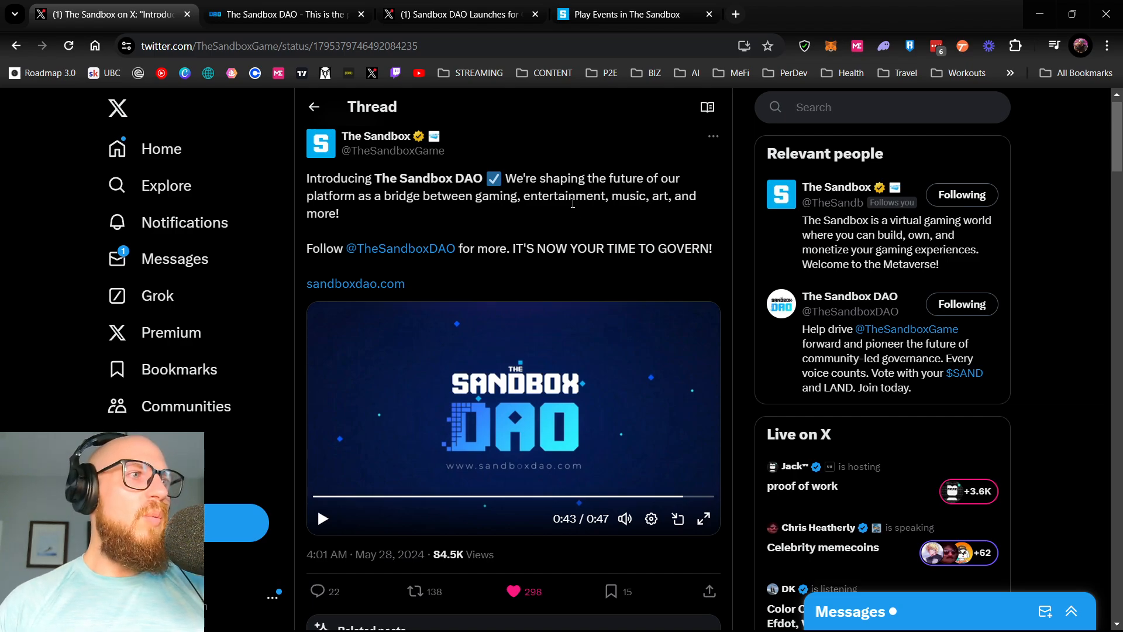
click(308, 17)
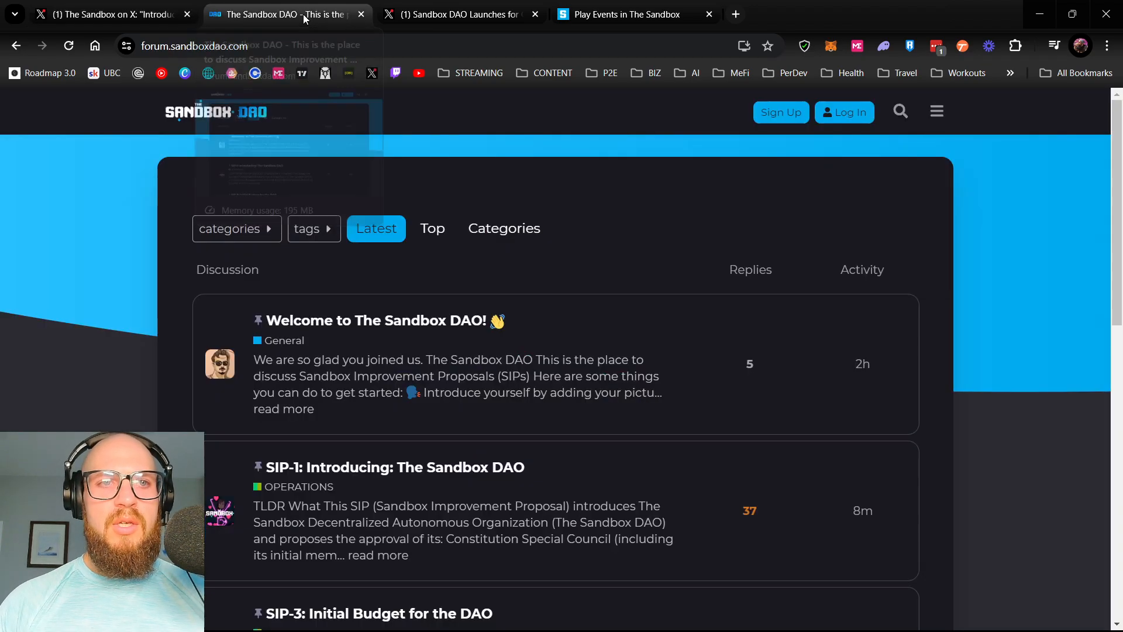
click(496, 18)
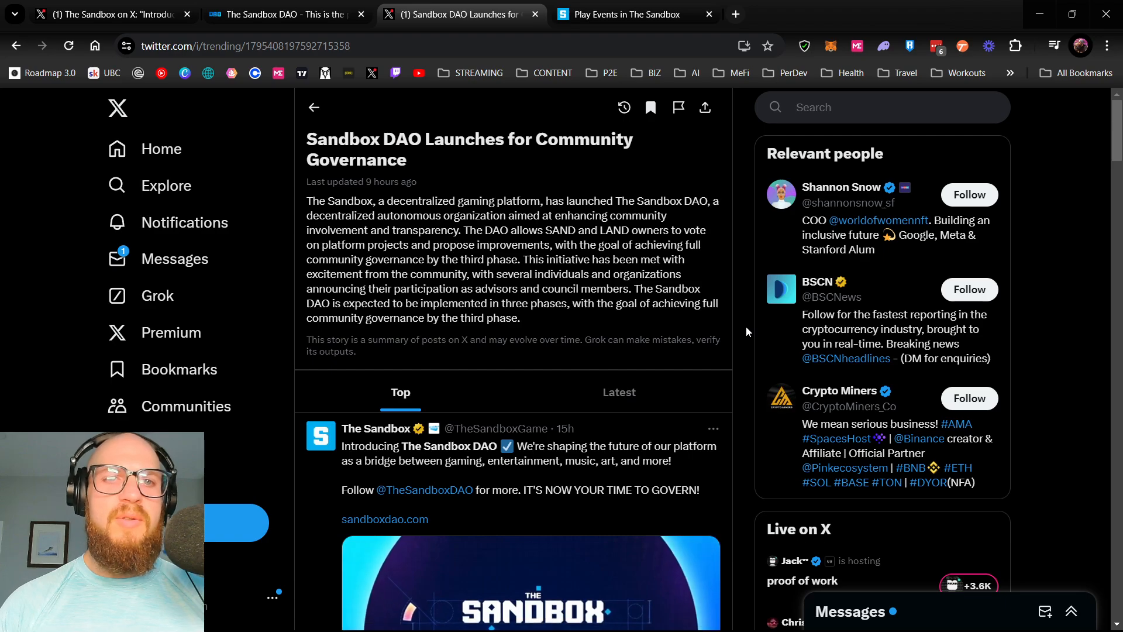
scroll(746, 325, down, 3)
scroll(746, 325, up, 3)
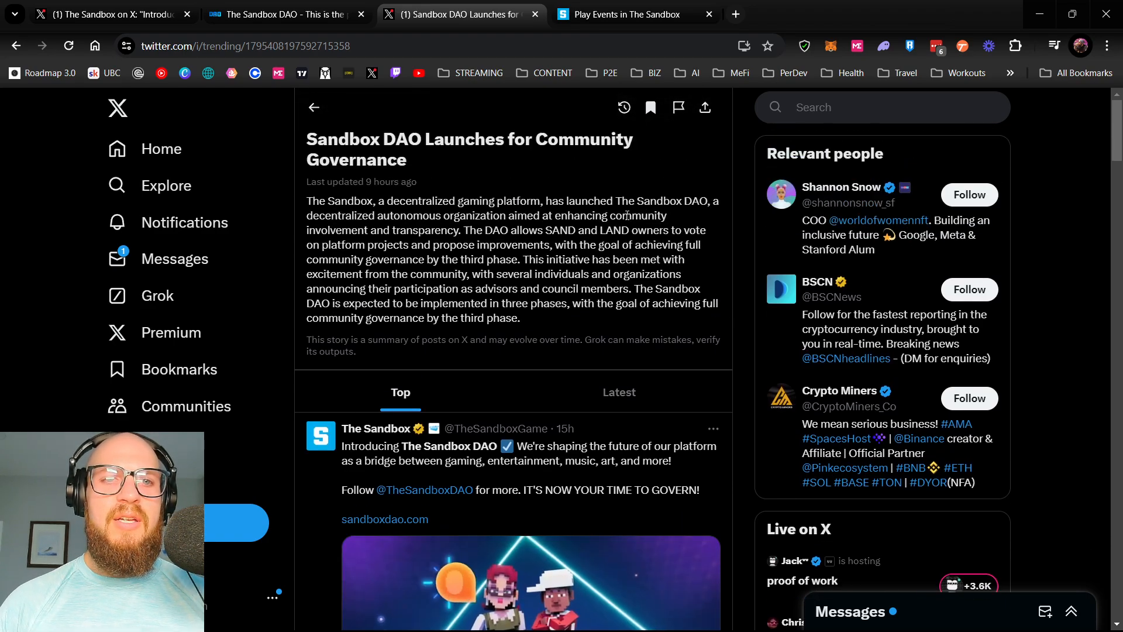
Return to The Sandbox's DAO announcement thread on X and look through its follow-up posts
click(111, 14)
scroll(825, 306, down, 7)
scroll(826, 300, down, 5)
scroll(872, 240, up, 3)
scroll(872, 239, down, 4)
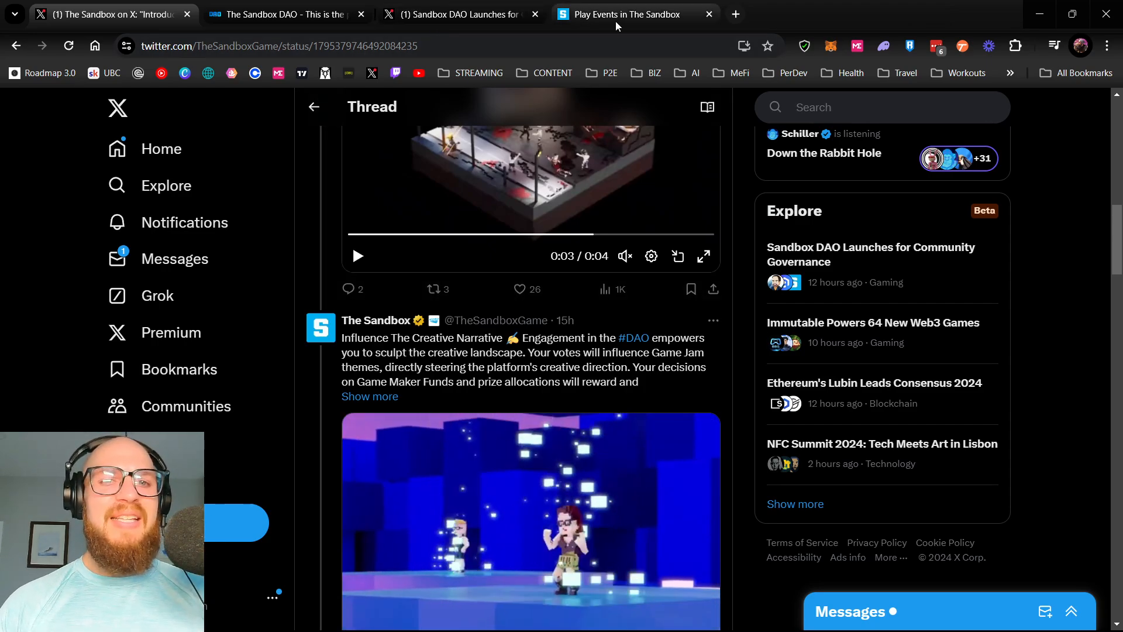
scroll(731, 257, up, 8)
scroll(731, 255, up, 4)
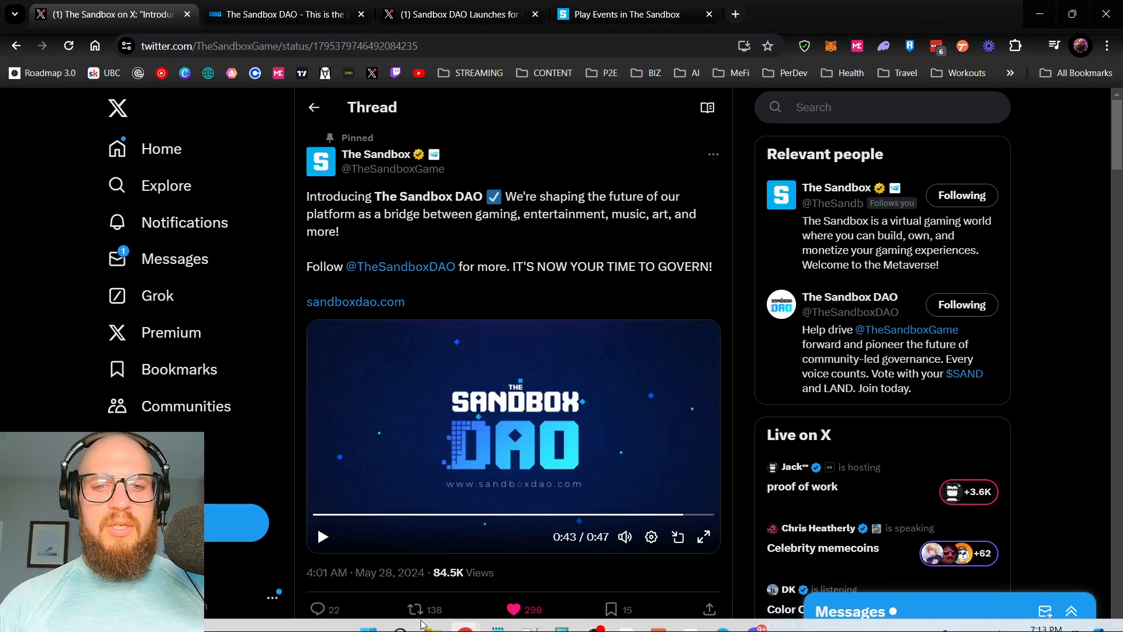
Switch to The Sandbox game application and bring up its login screen
click(363, 615)
click(535, 180)
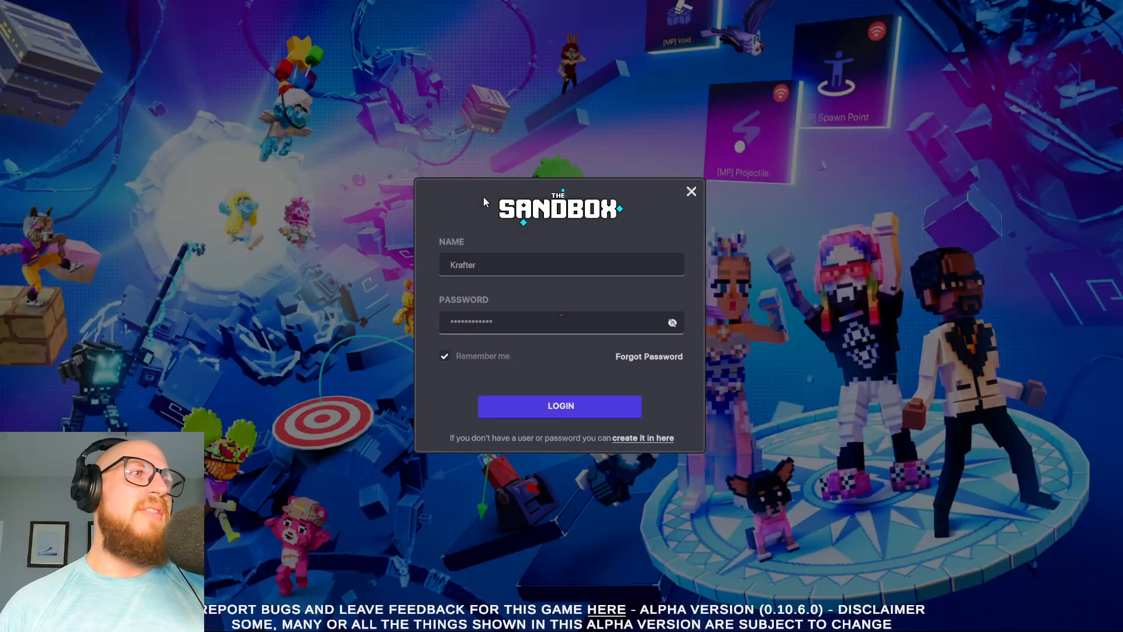
Log in with the remembered account and open the experience The Basics 2 from the workspace
click(562, 405)
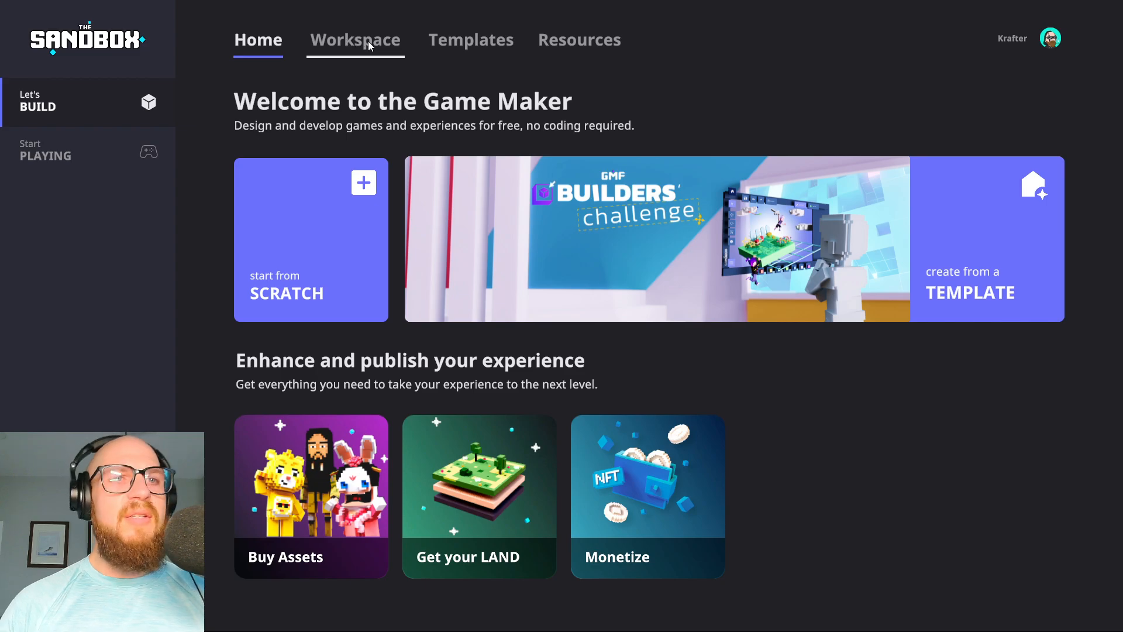
click(383, 43)
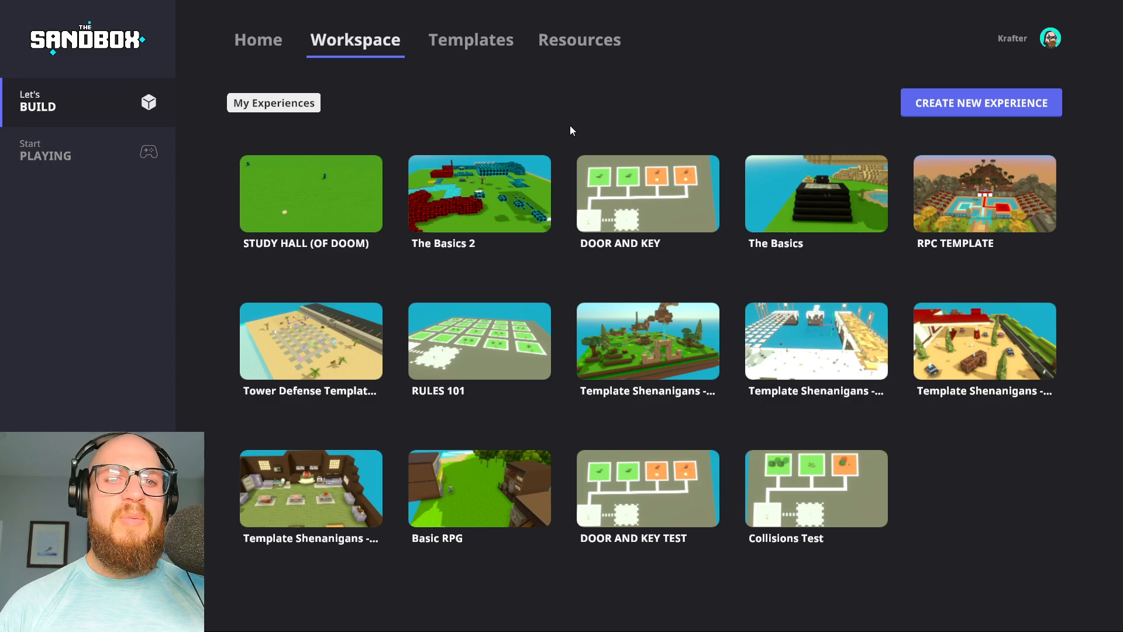
click(480, 192)
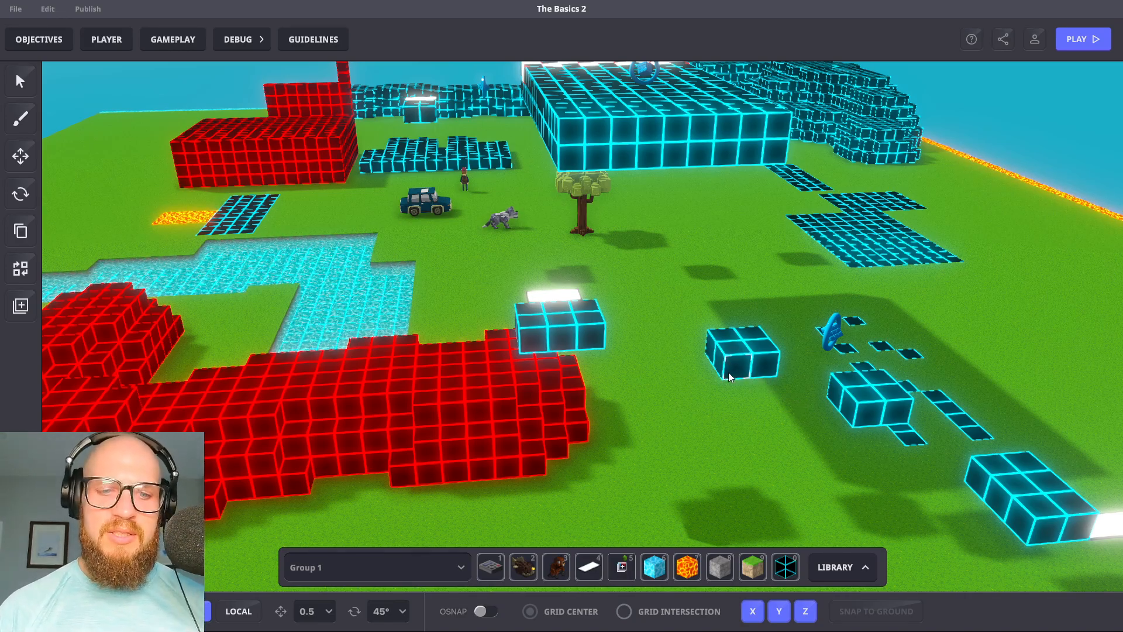
Assign the Logic Asset from the library's logic assets to the second quick-access slot of Group 1
right_drag(714, 442, 677, 458)
right_drag(744, 420, 539, 346)
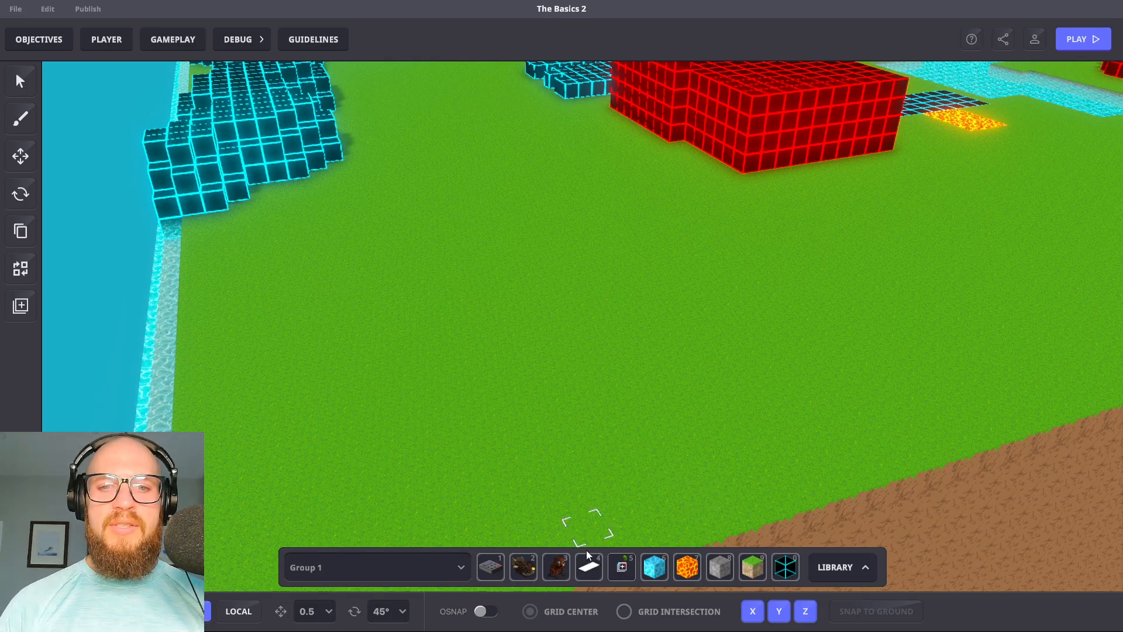
click(874, 565)
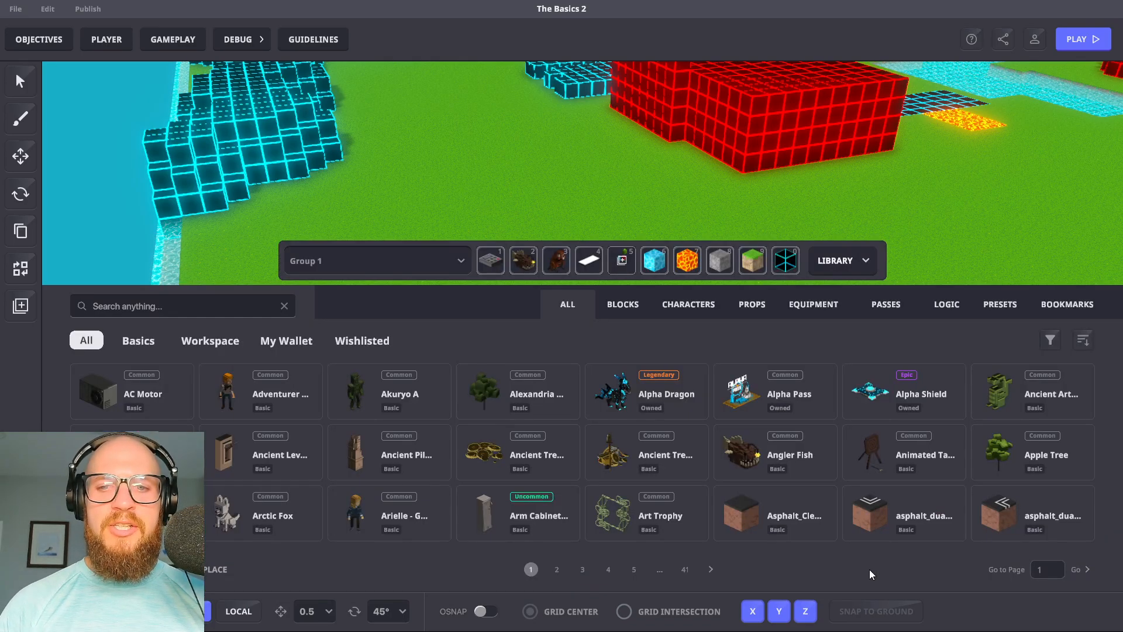
click(947, 304)
drag(129, 395, 524, 260)
click(867, 259)
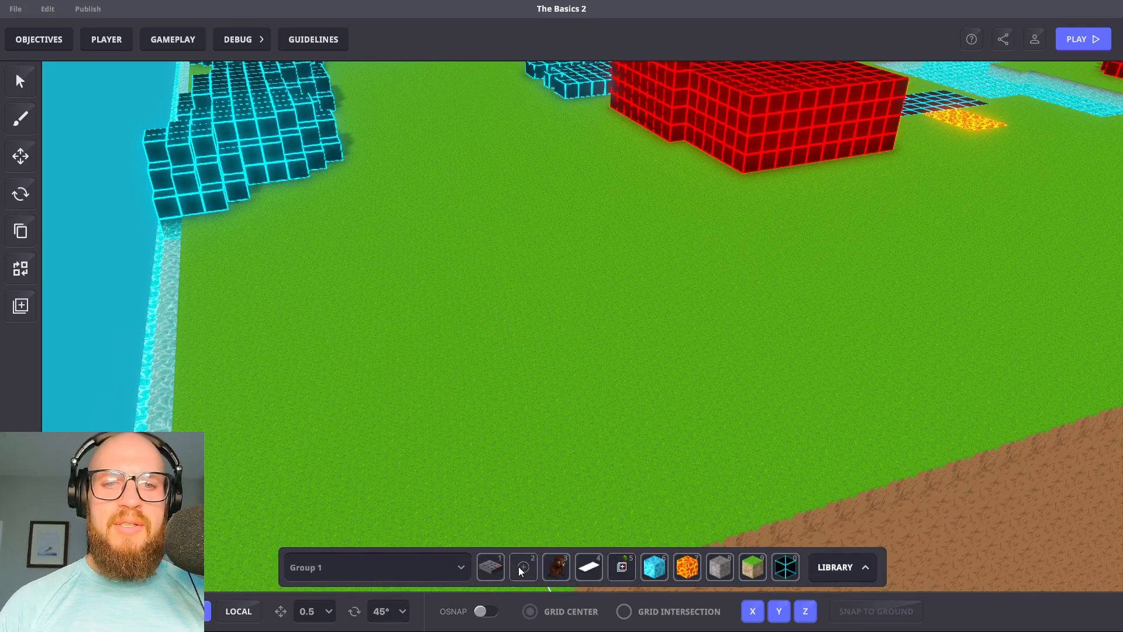
click(855, 576)
drag(169, 386, 514, 257)
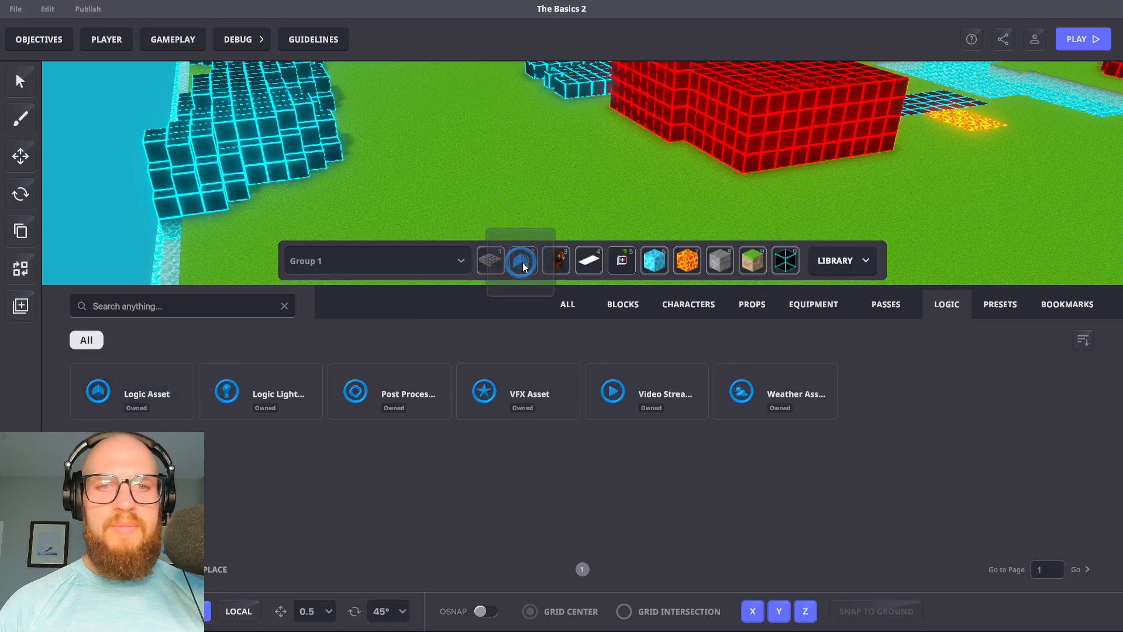
click(836, 260)
Place a Logic Asset on the open grass near the blue block hill, undoing the first placement and placing it again
click(523, 567)
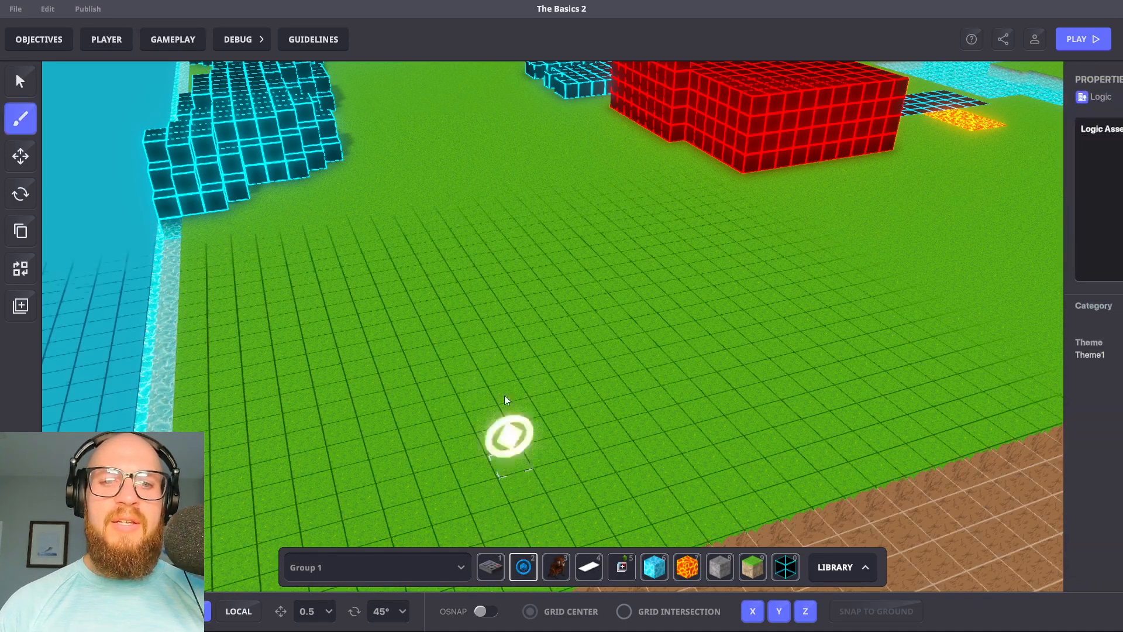
click(491, 301)
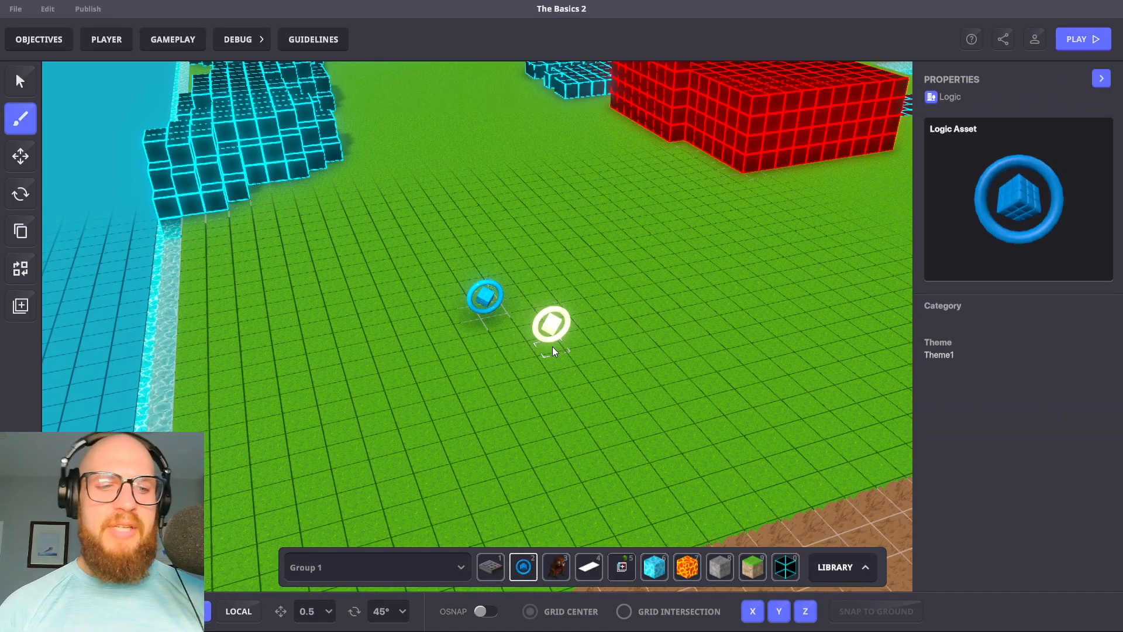
key(ctrl+z)
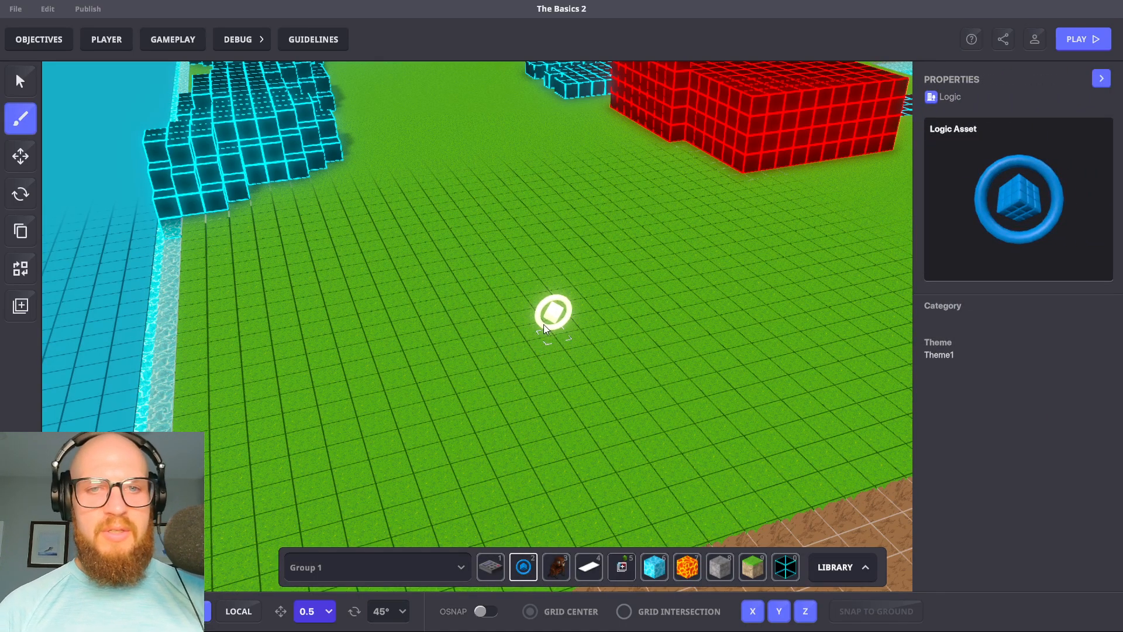
click(517, 307)
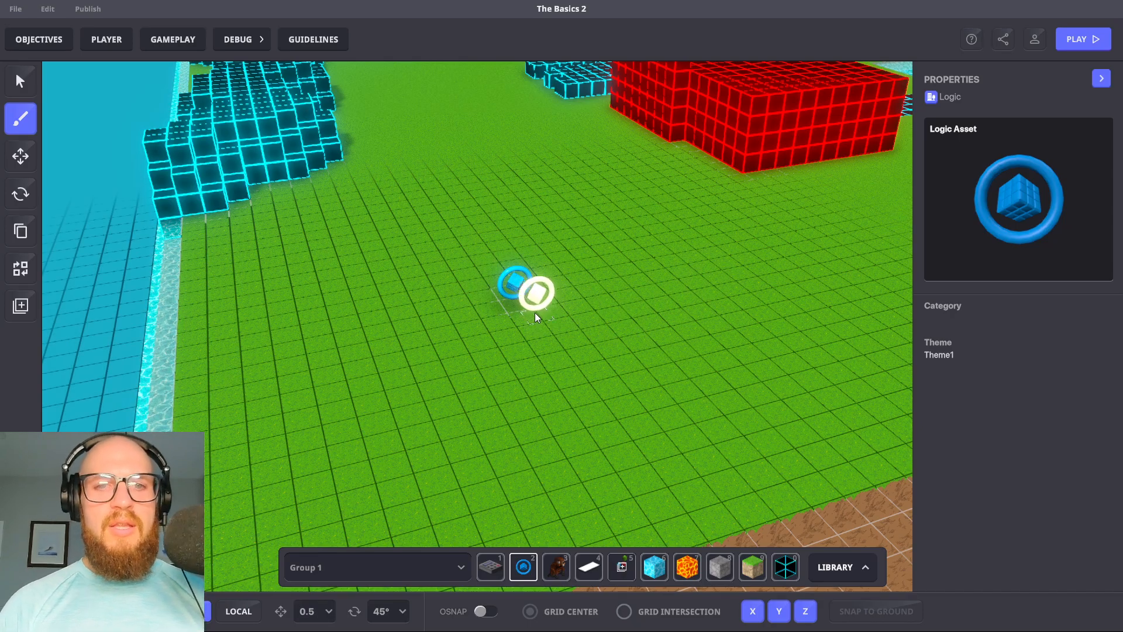
key(Escape)
Select the placed Logic Asset, look through the available behaviours and assign it [MP] Video Streaming
click(516, 286)
scroll(567, 357, up, 3)
middle_drag(559, 363, 515, 429)
key(f)
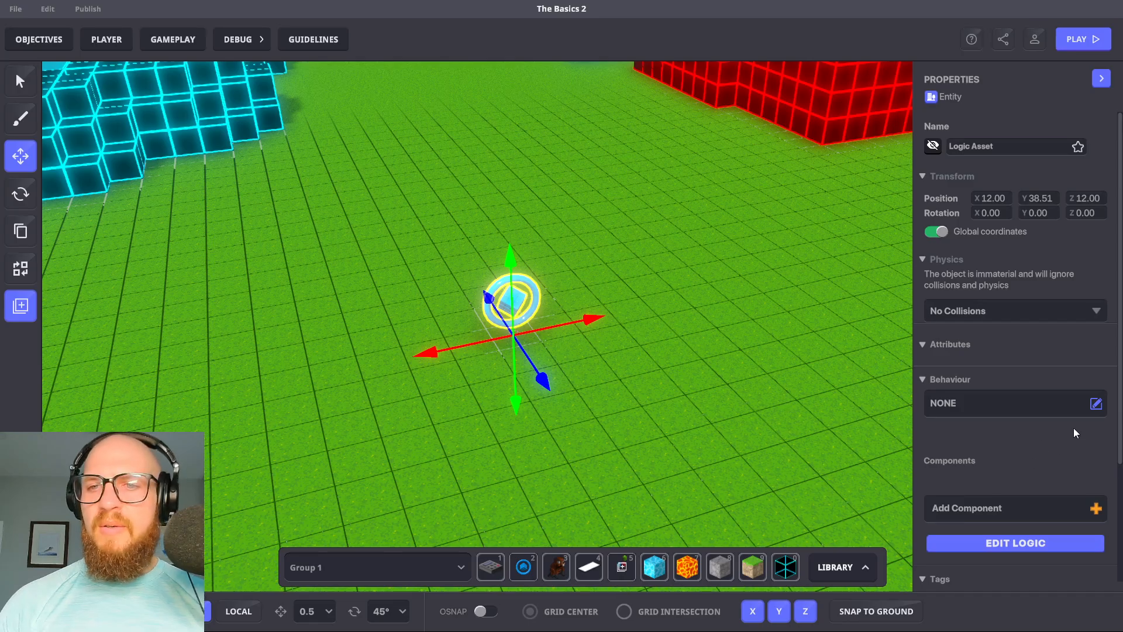
click(1074, 407)
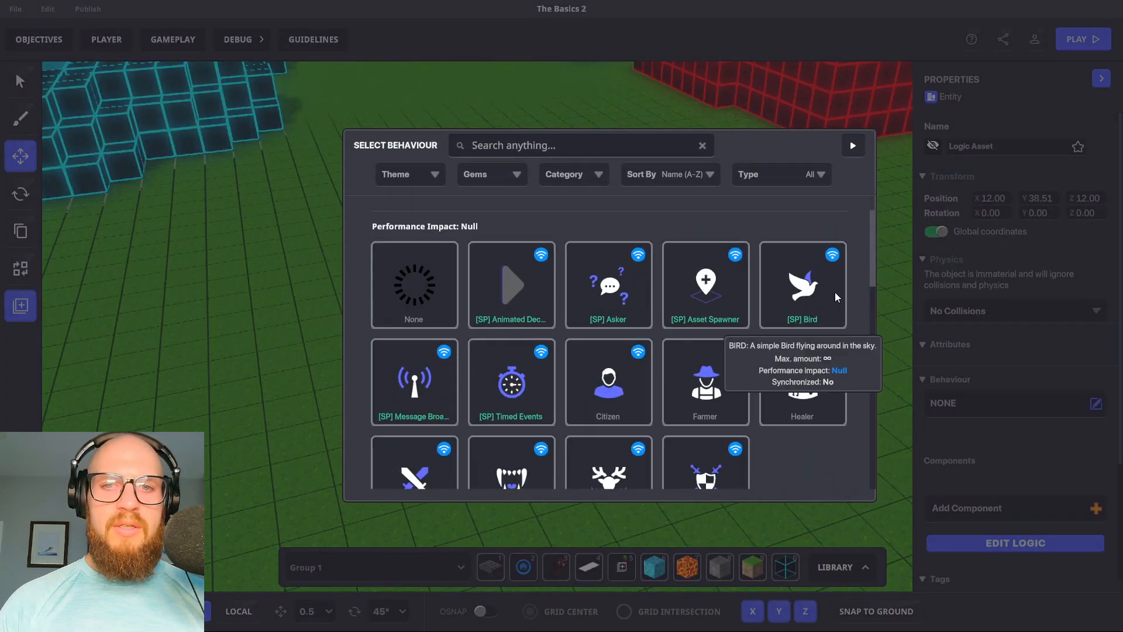
scroll(842, 295, down, 5)
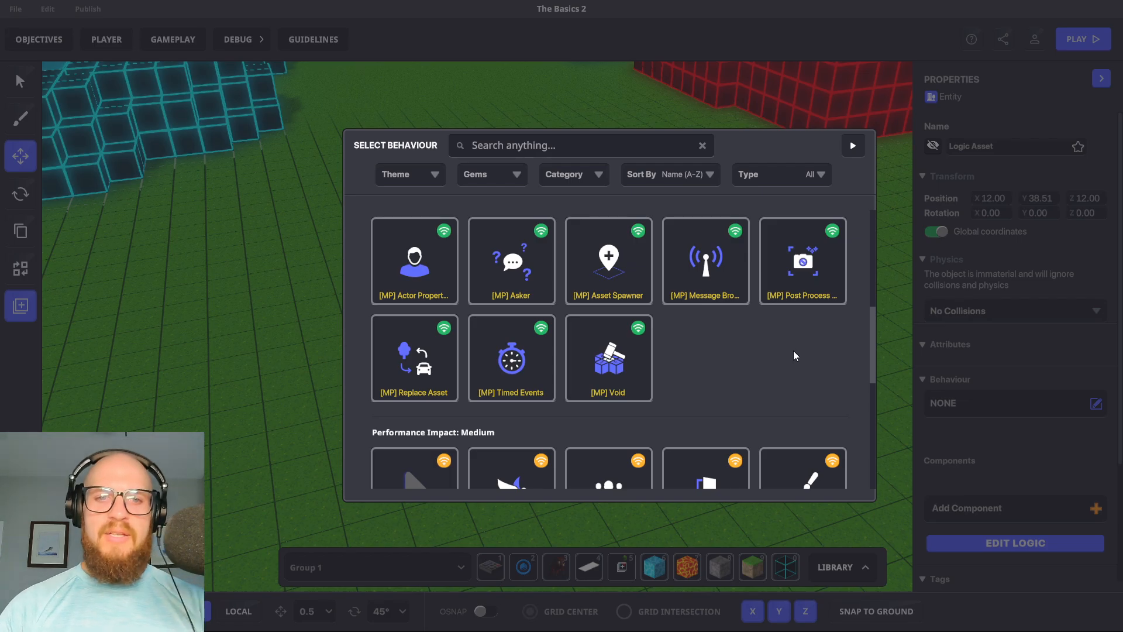
scroll(795, 354, down, 3)
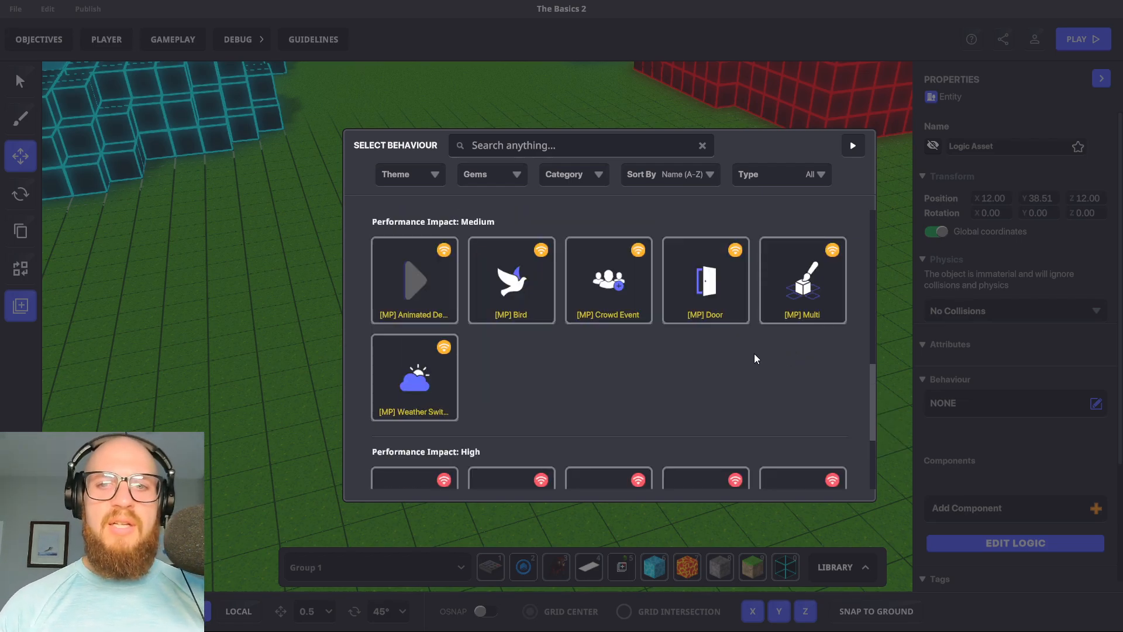
scroll(758, 357, down, 3)
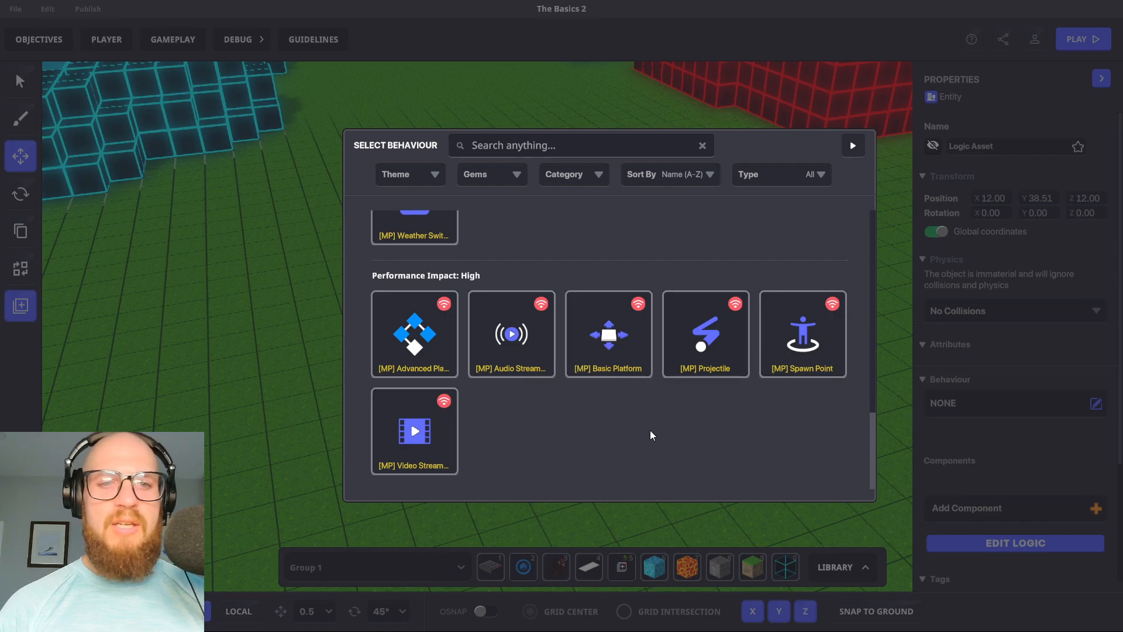
mouse_move(416, 445)
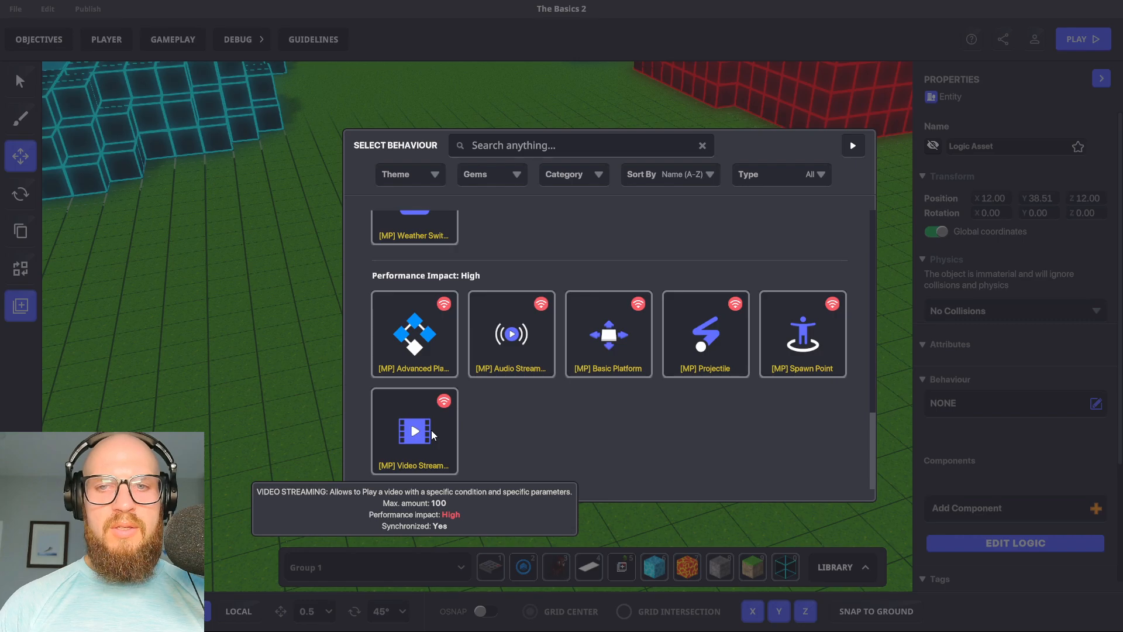
click(433, 434)
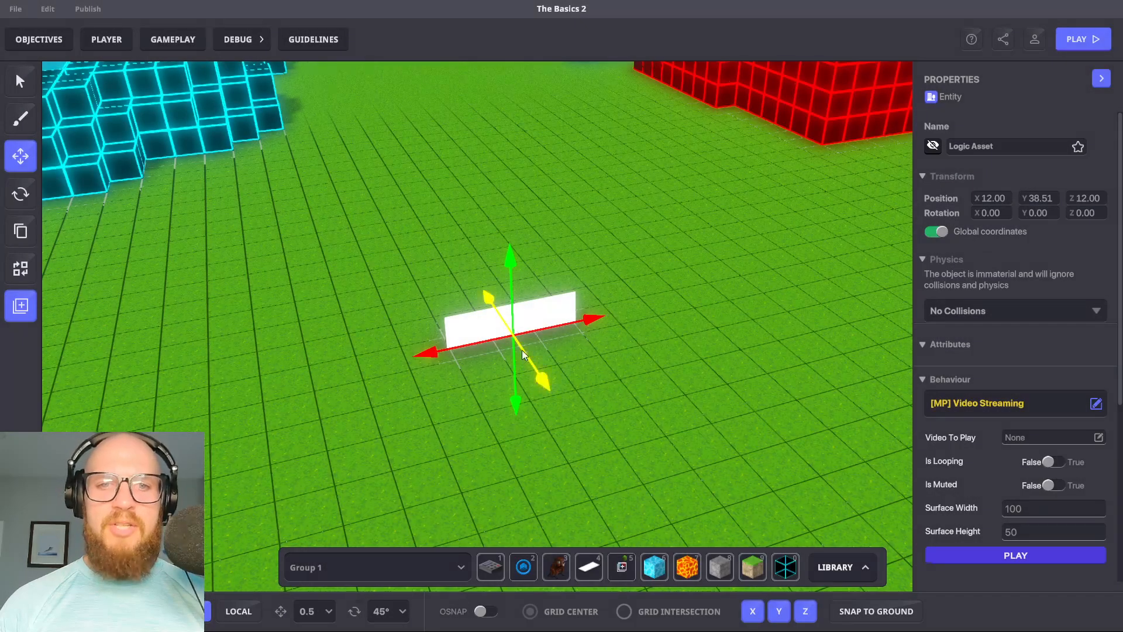
Raise the Logic Asset's video surface to Y position 39.51 and start its playback preview
drag(513, 269, 508, 225)
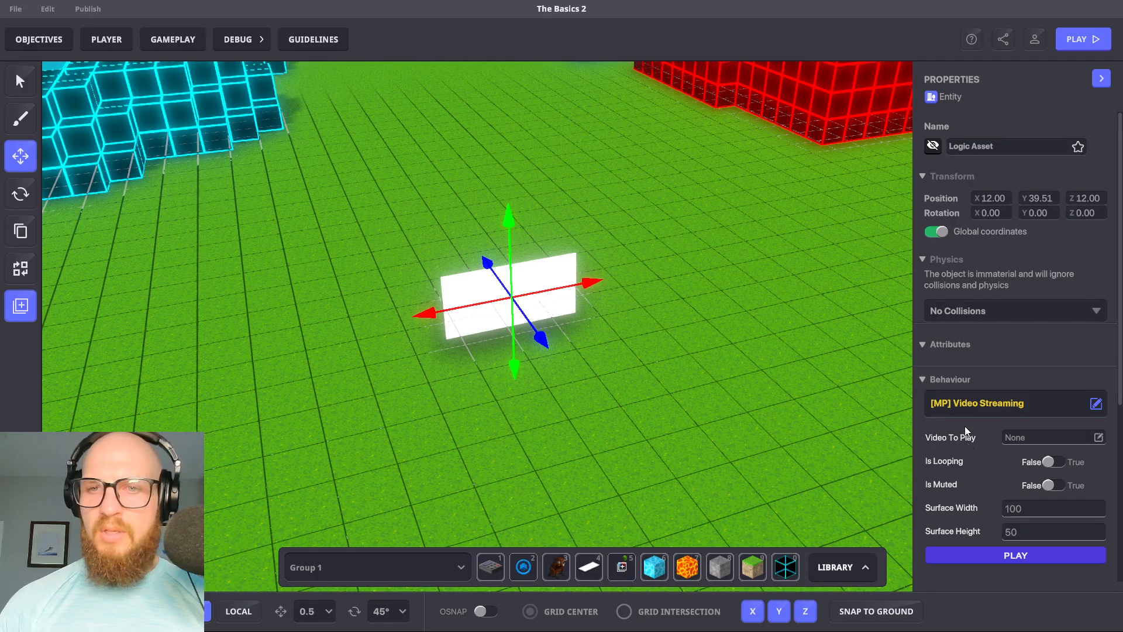
scroll(966, 429, down, 3)
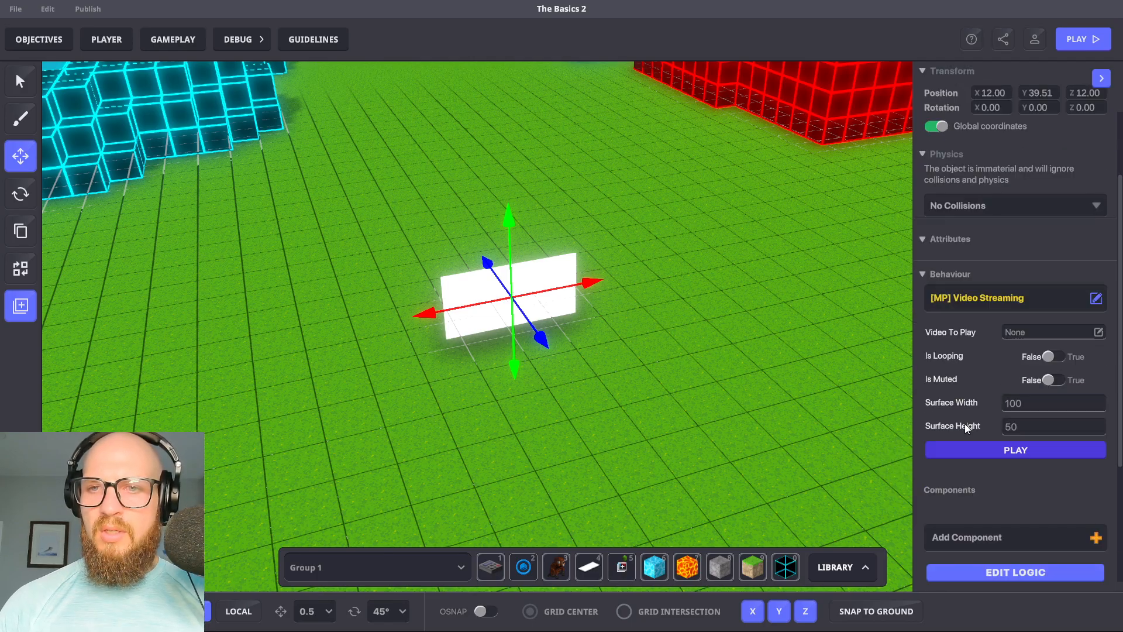
click(1032, 454)
Browse the videos available for Video To Play, check the second page and leave without choosing one
click(1098, 331)
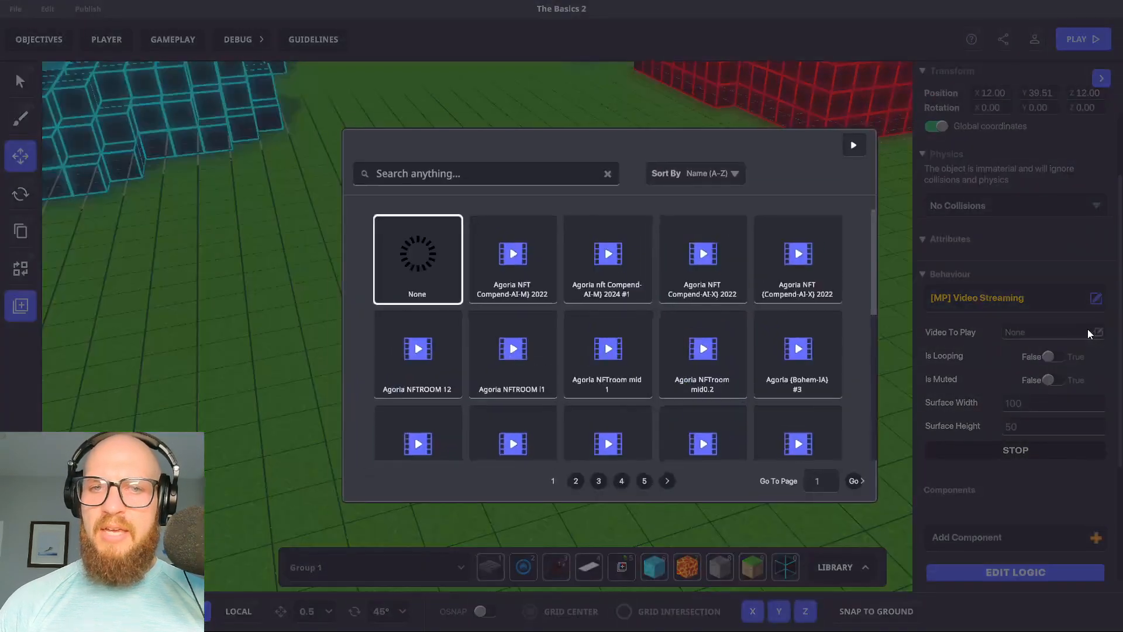
scroll(667, 273, down, 5)
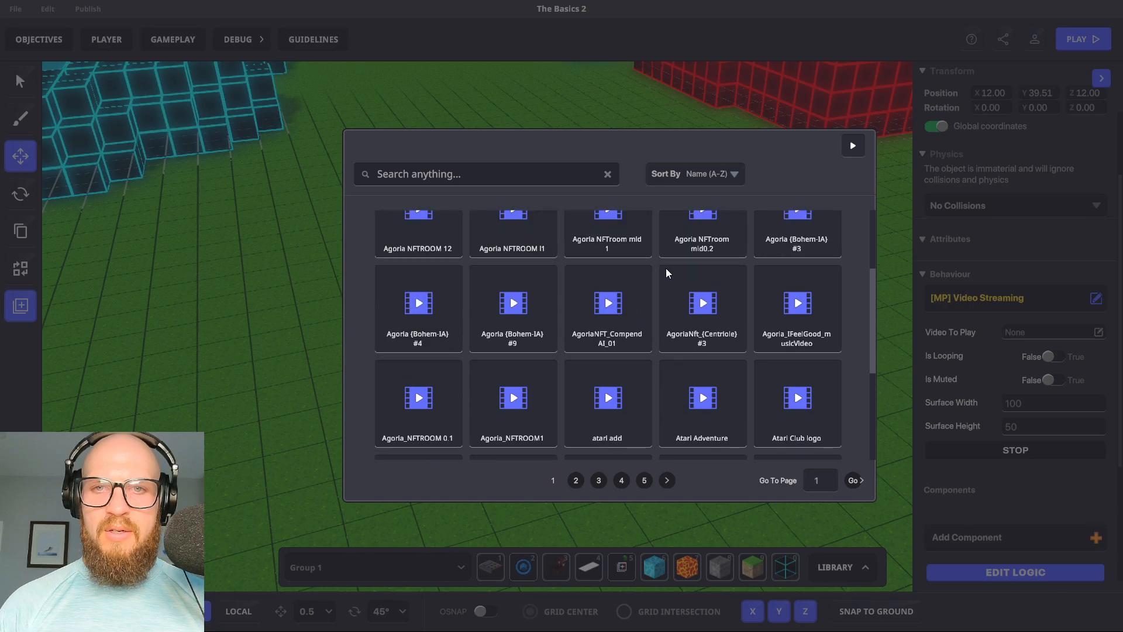
scroll(664, 276, up, 5)
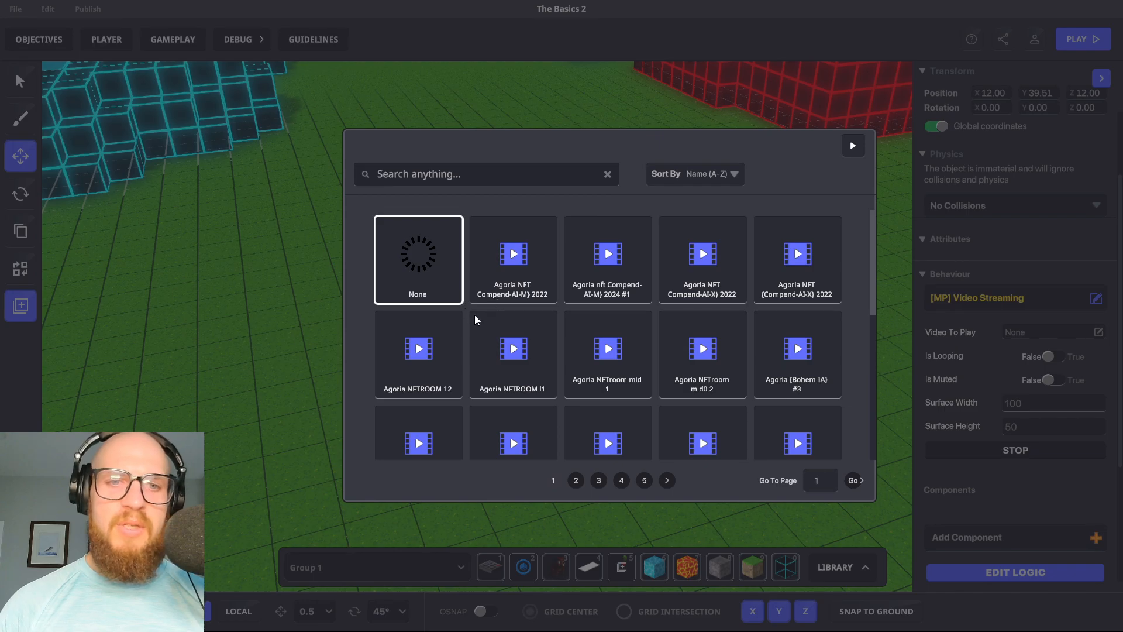
click(576, 480)
click(553, 481)
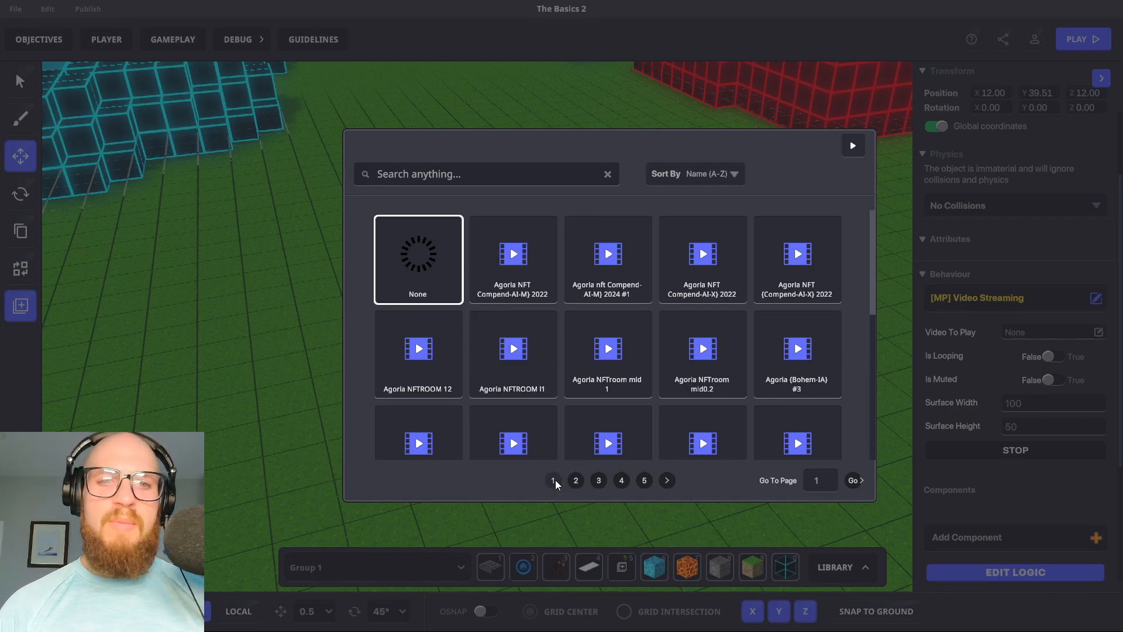
click(851, 146)
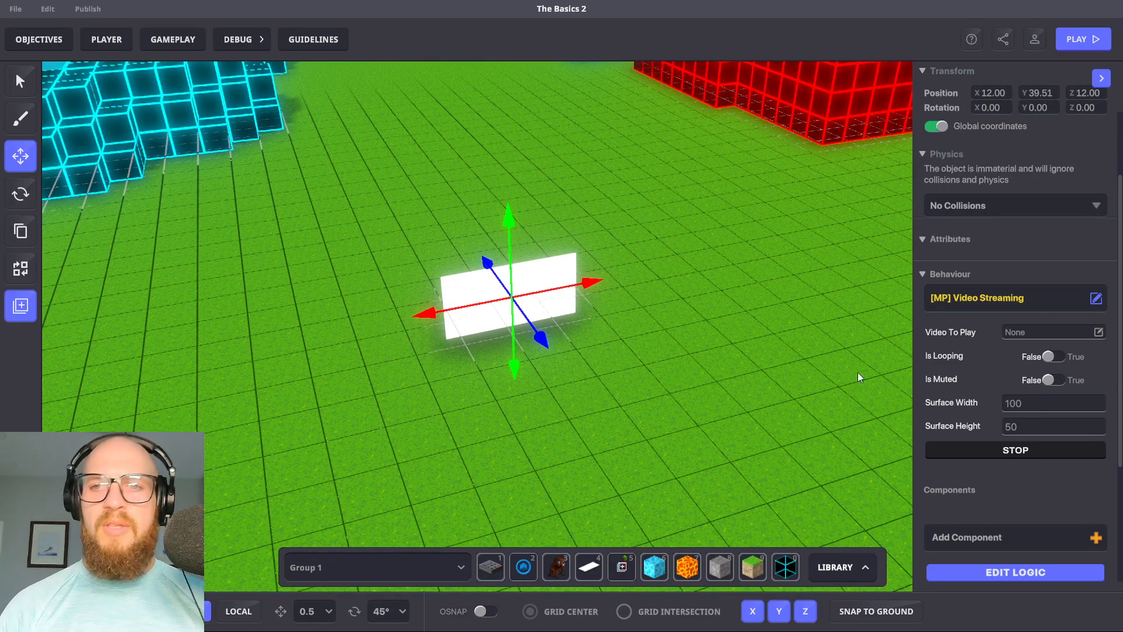
Reset the Logic Asset's behaviour to None and look over the components that can be added to it
click(1088, 300)
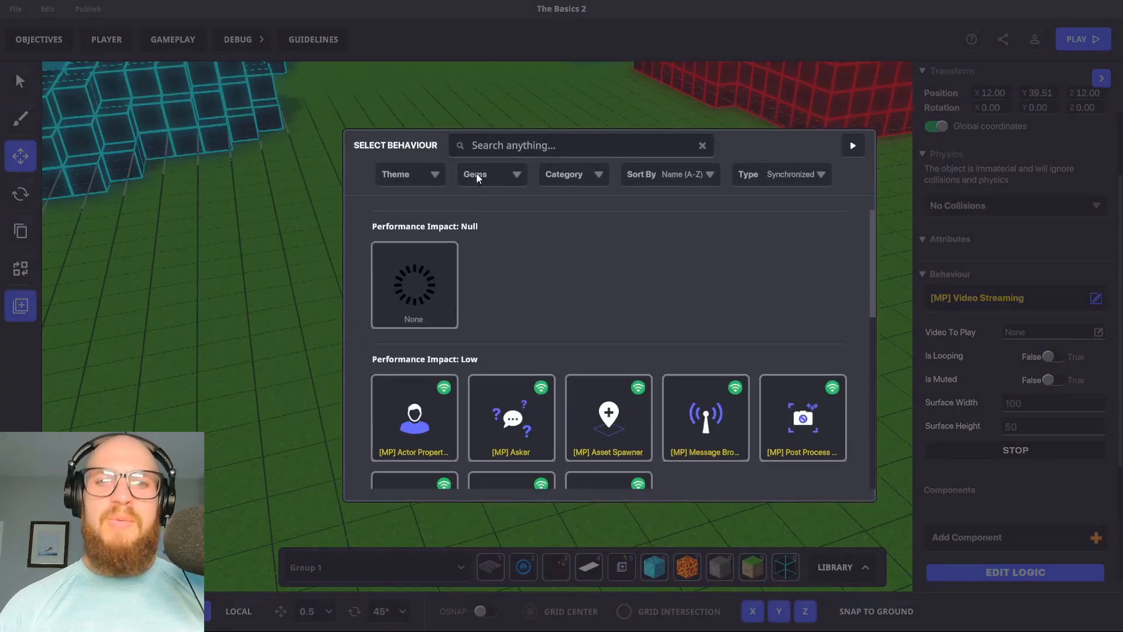
click(420, 283)
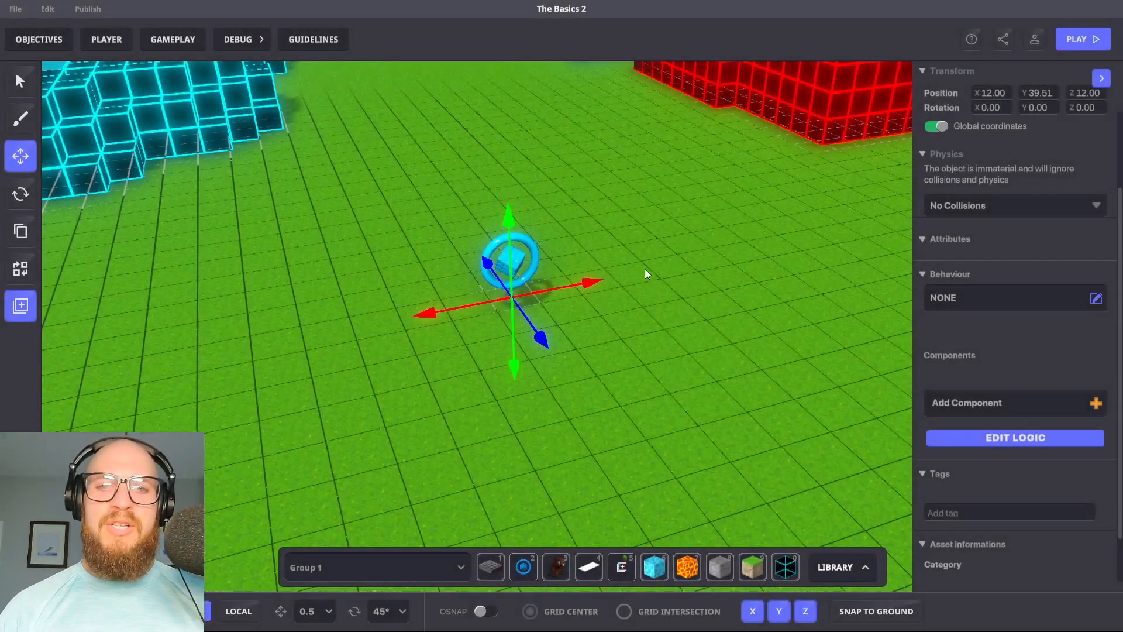
click(1018, 397)
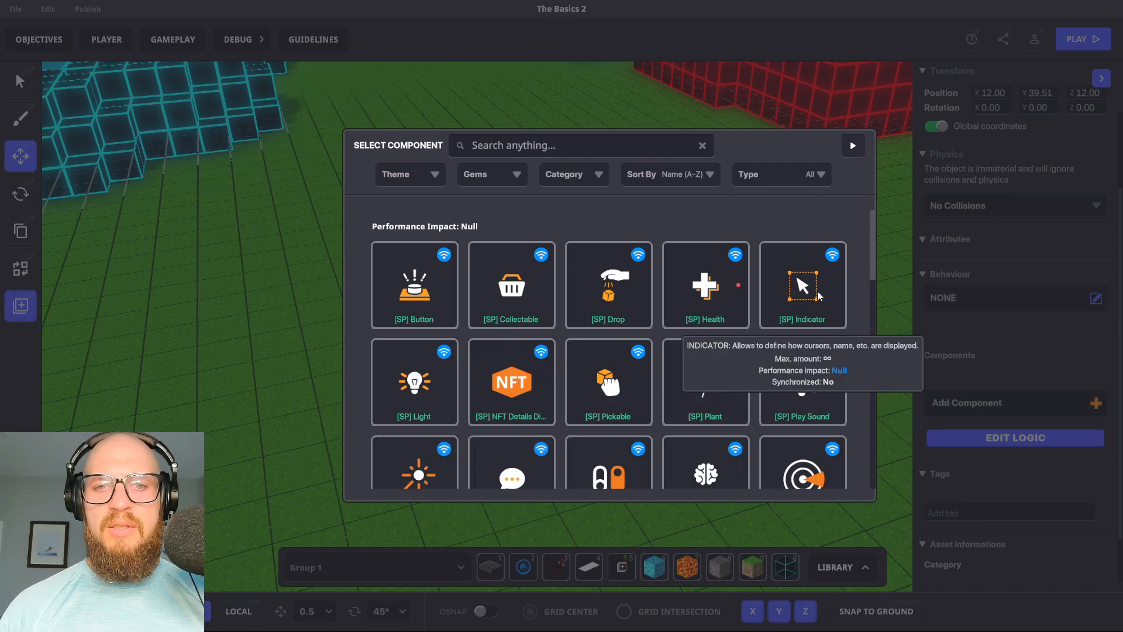
click(852, 144)
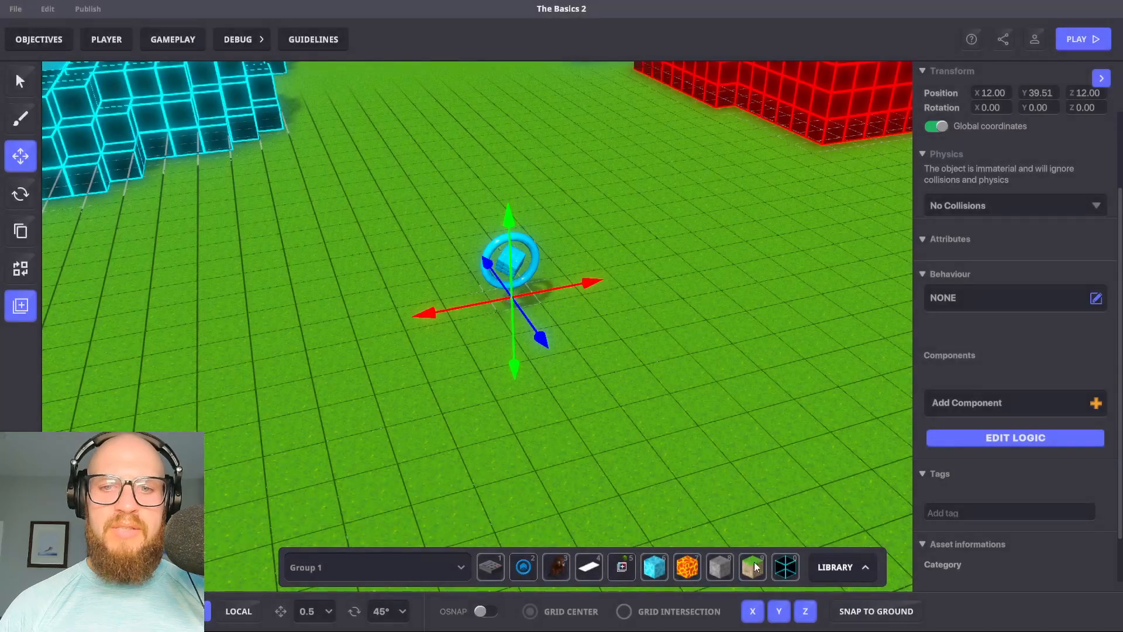
Place a C_Blue_Metaverse_01 block beside the Logic Asset and put a NumPad Switch on top of it
click(789, 568)
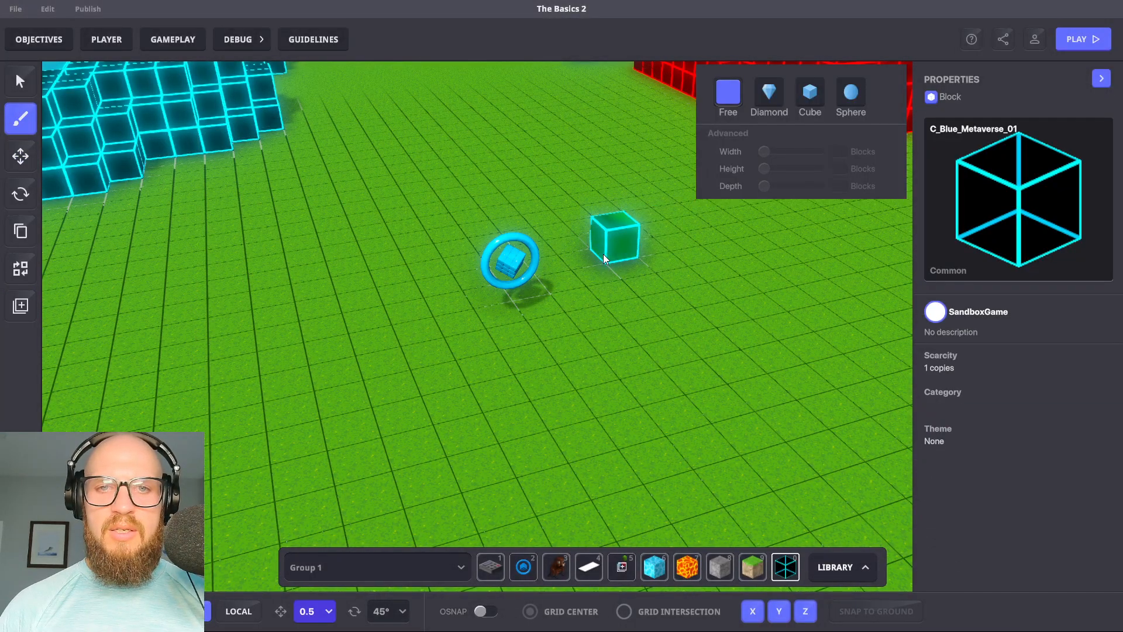
click(602, 254)
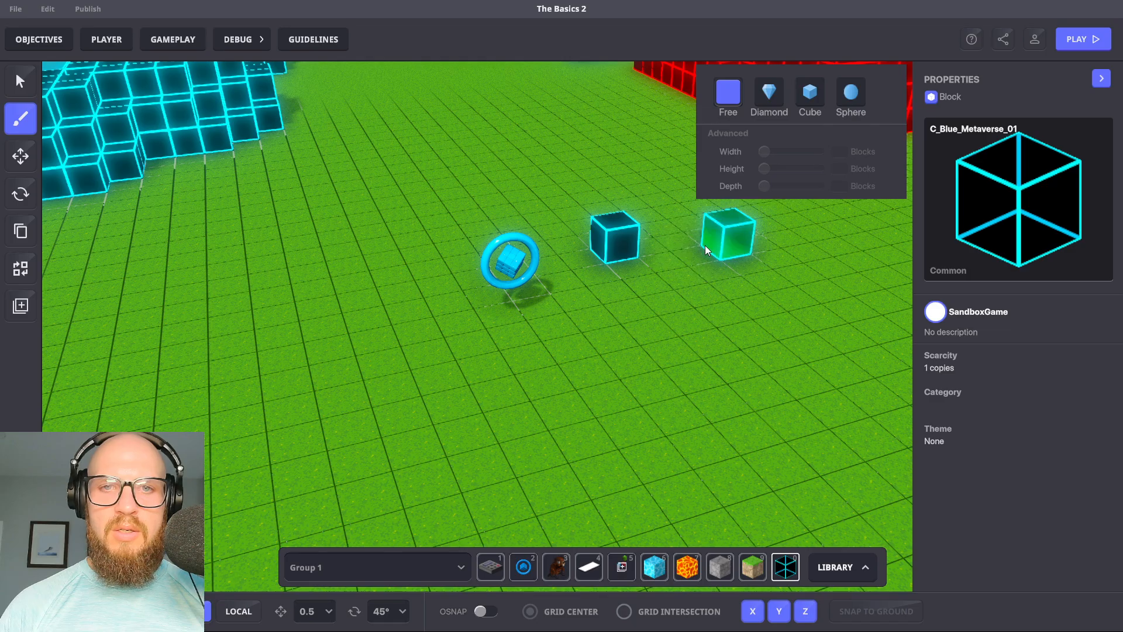
click(490, 567)
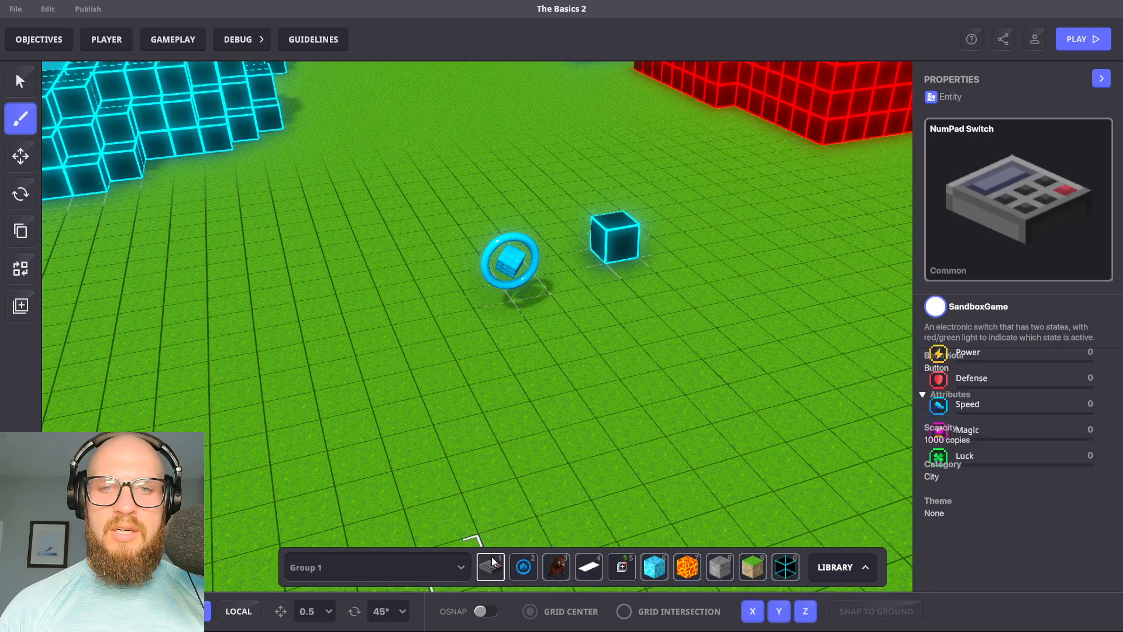
click(618, 220)
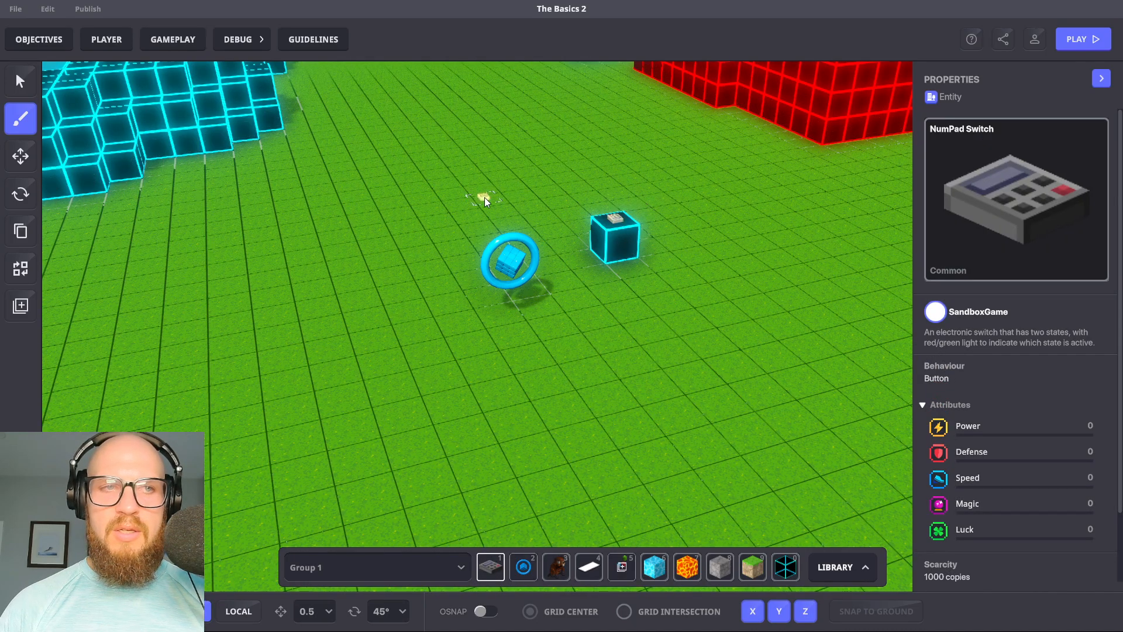
Rotate the NumPad Switch on the block to a Y rotation of 180
key(r)
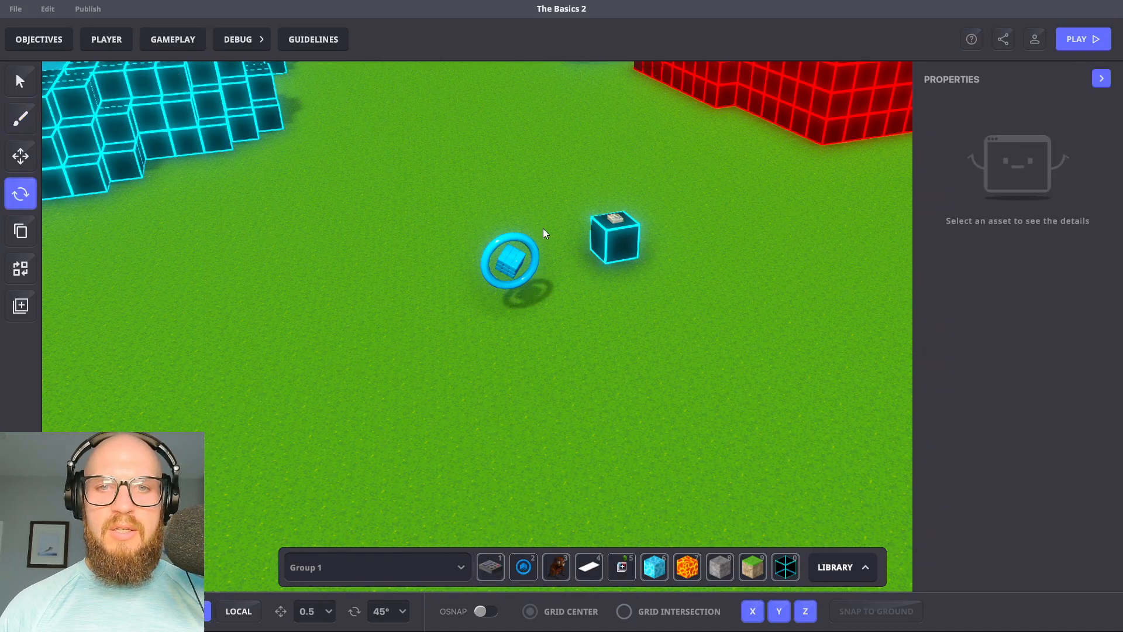
click(618, 220)
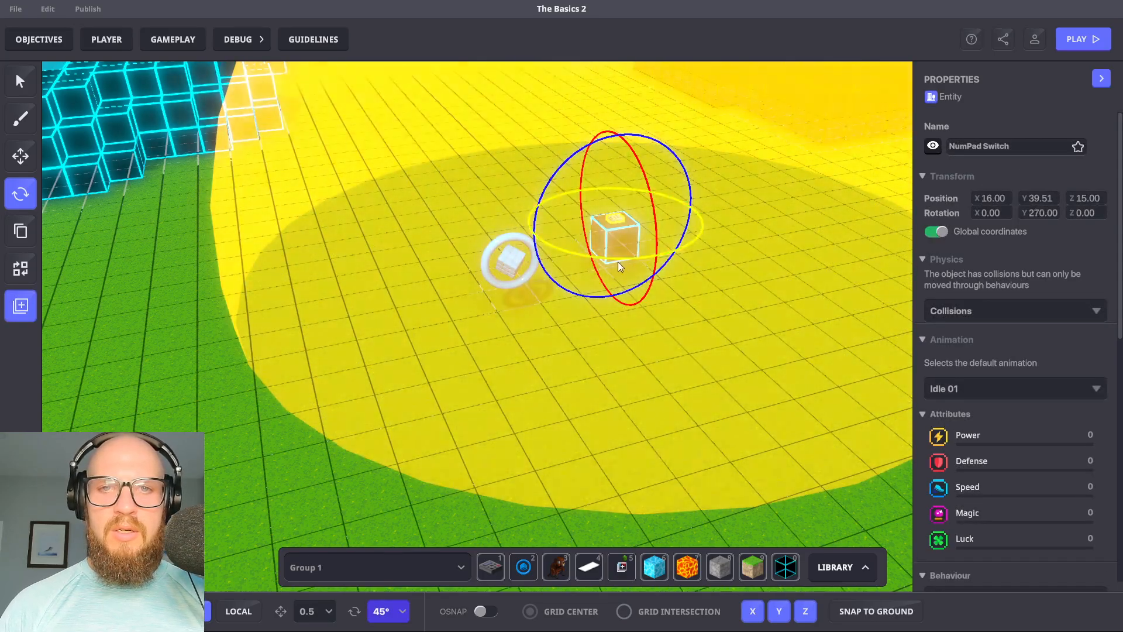
drag(619, 265, 770, 263)
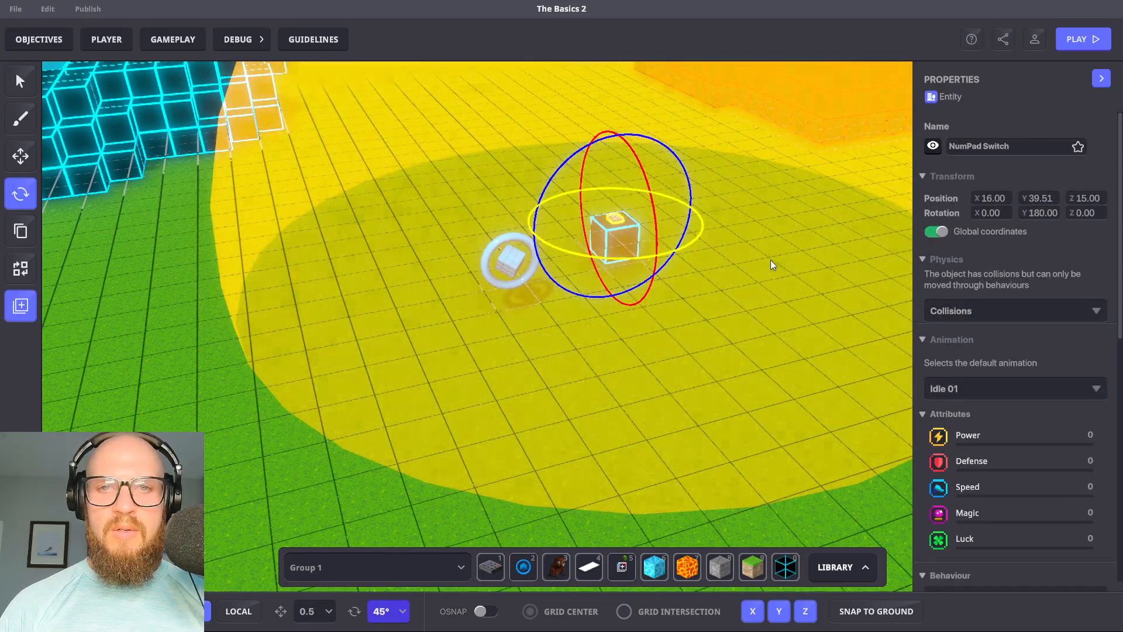
click(771, 282)
Add the NFT Details Display component to the NumPad Switch
scroll(613, 228, up, 5)
scroll(612, 233, down, 3)
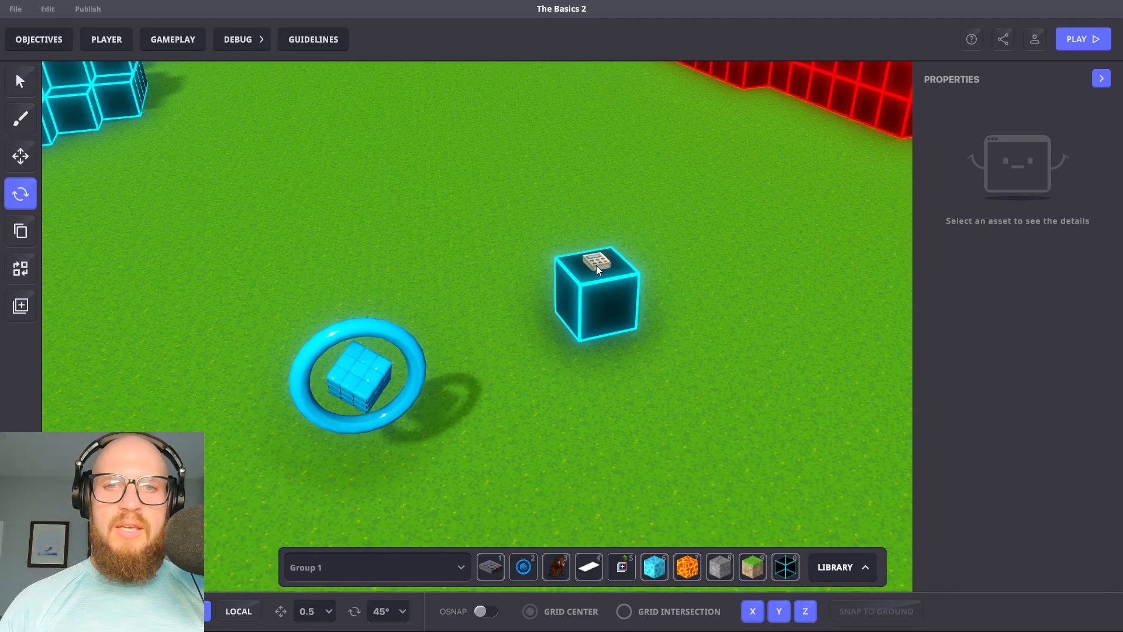
click(596, 266)
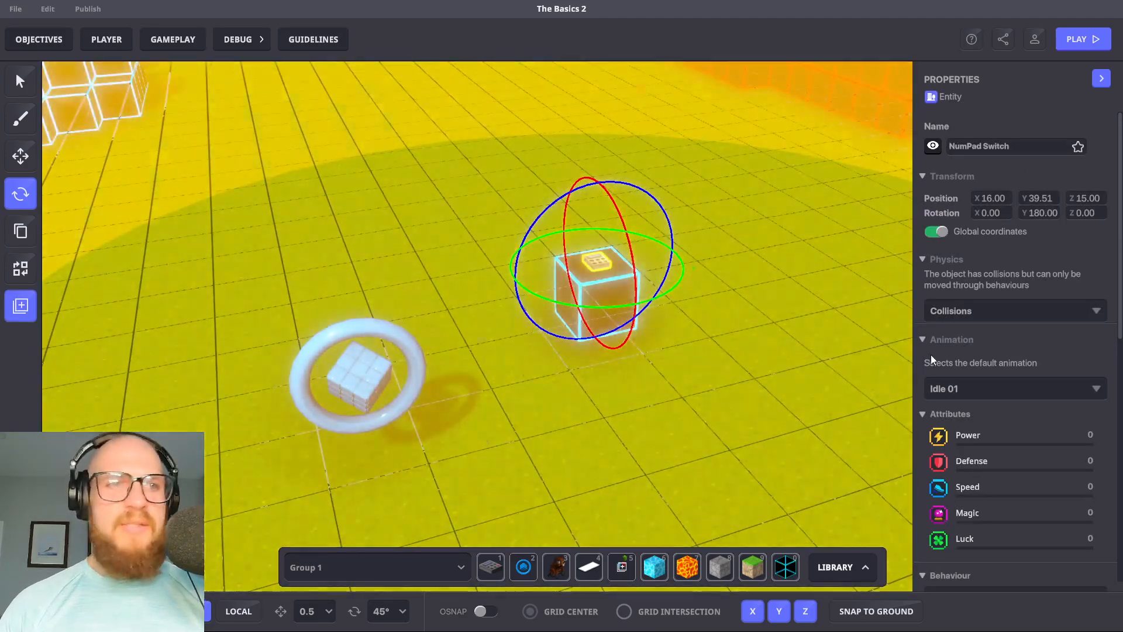
click(21, 156)
scroll(992, 420, down, 3)
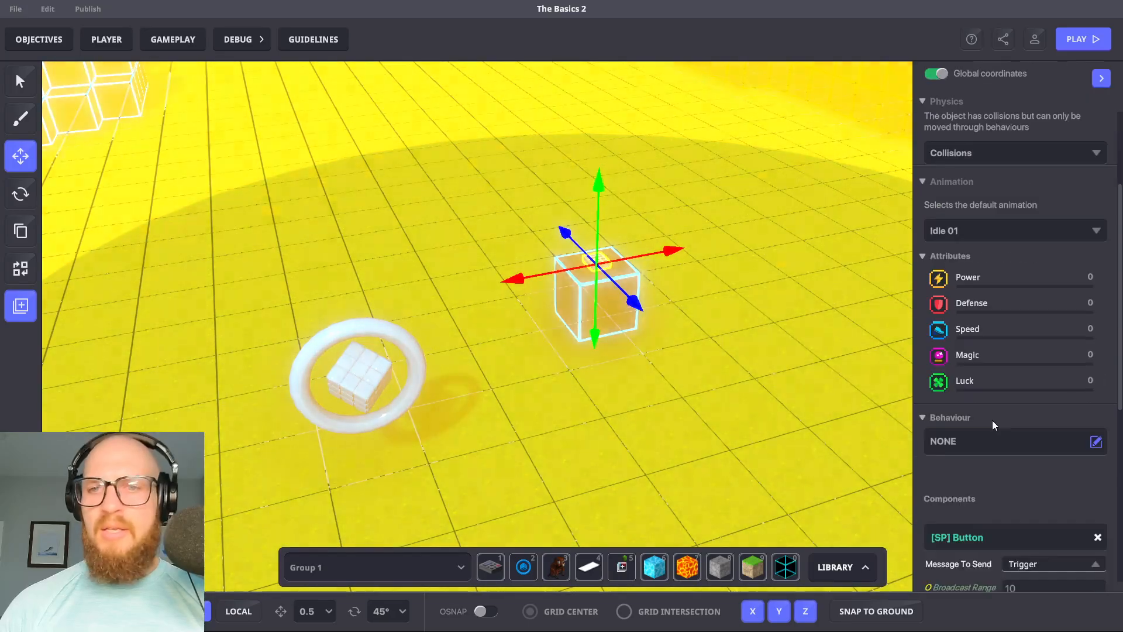
scroll(992, 420, down, 3)
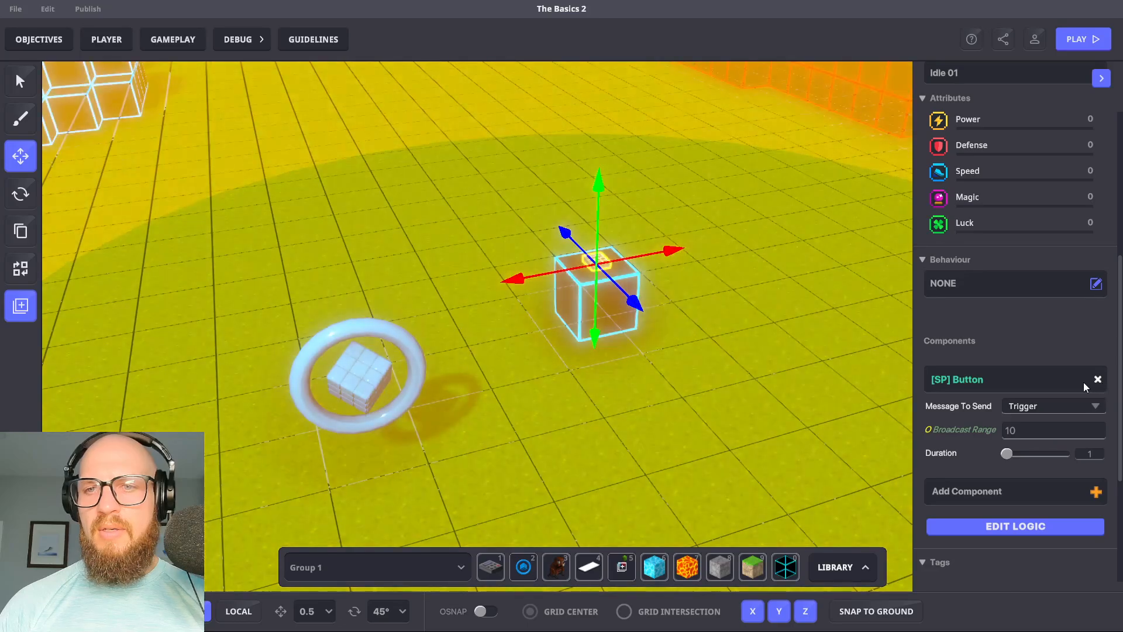
click(1066, 492)
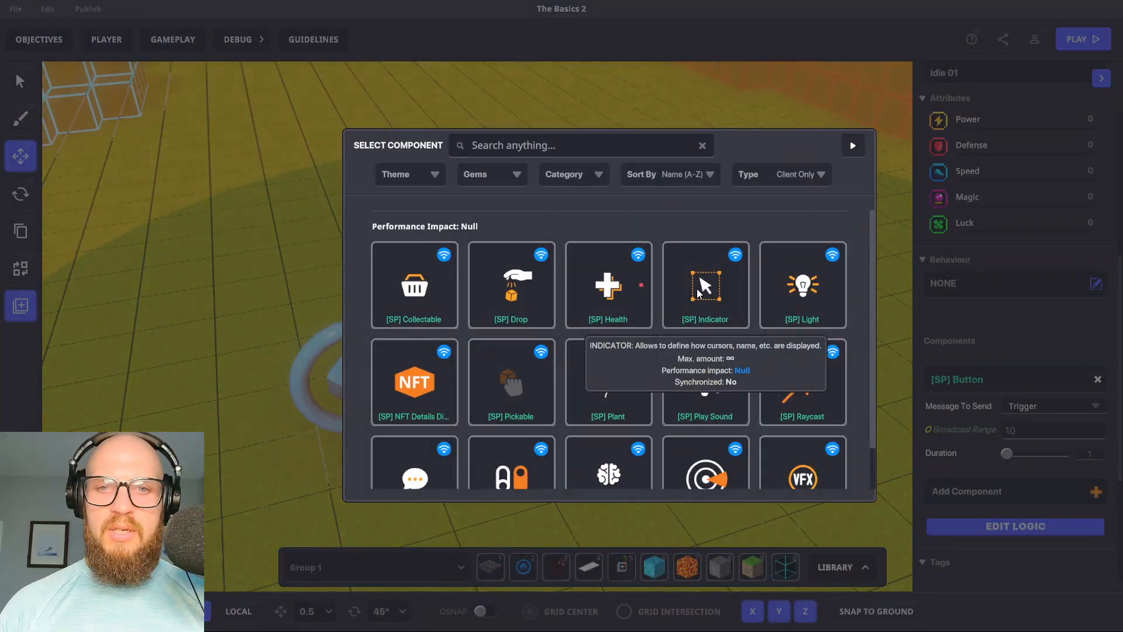
scroll(697, 288, down, 1)
scroll(672, 345, up, 1)
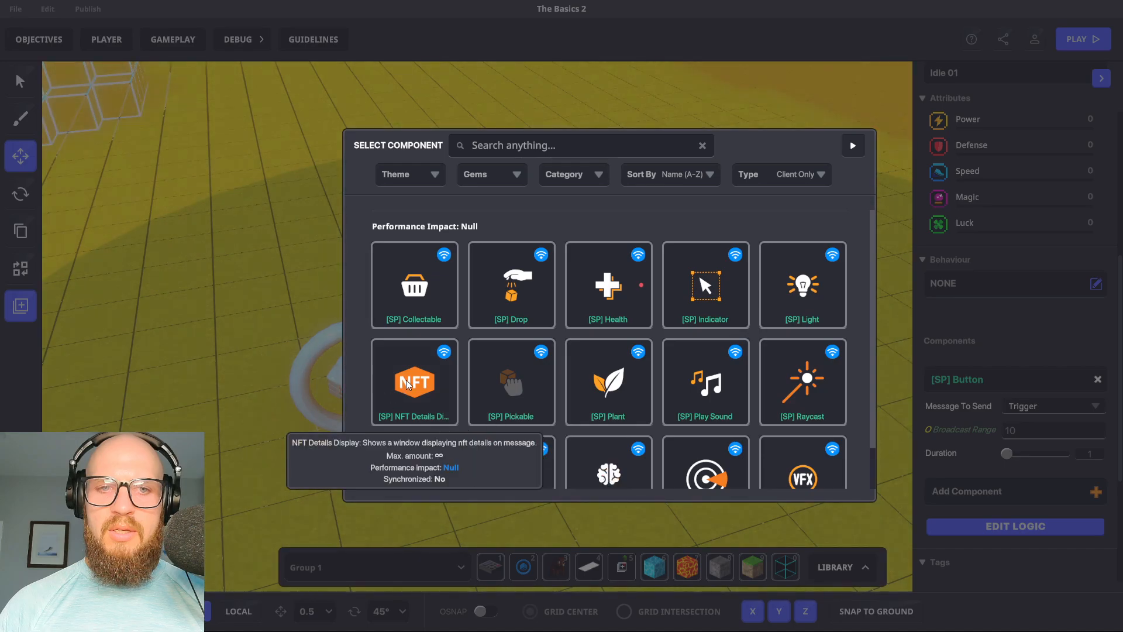
click(408, 384)
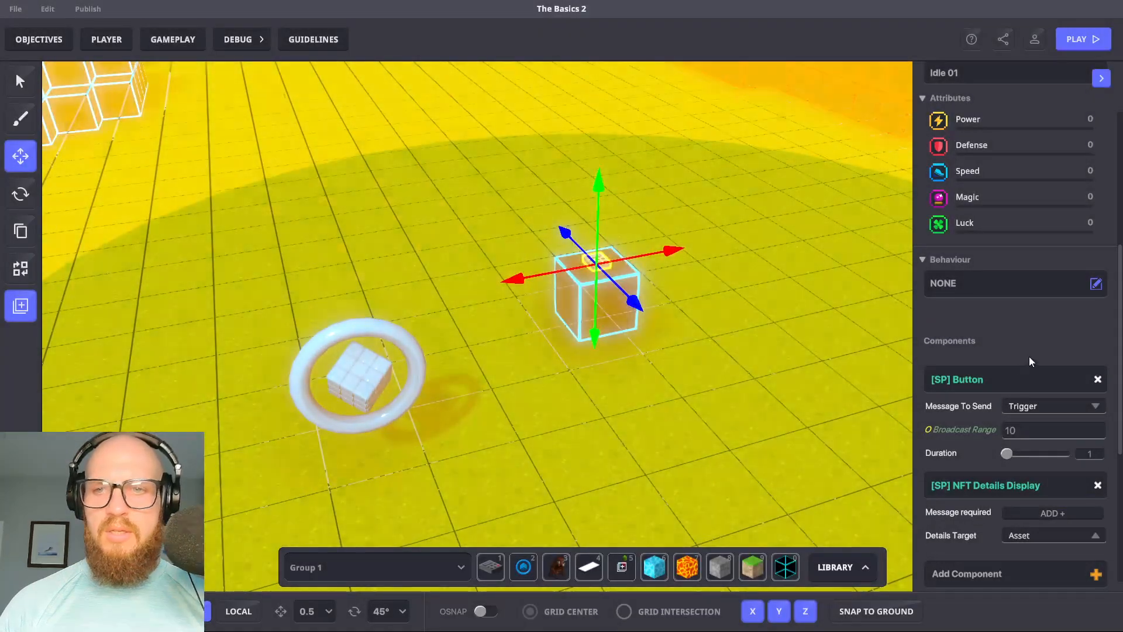
Create the message msg.nft.display as the Message To Send of the switch's Button component
scroll(1028, 359, down, 3)
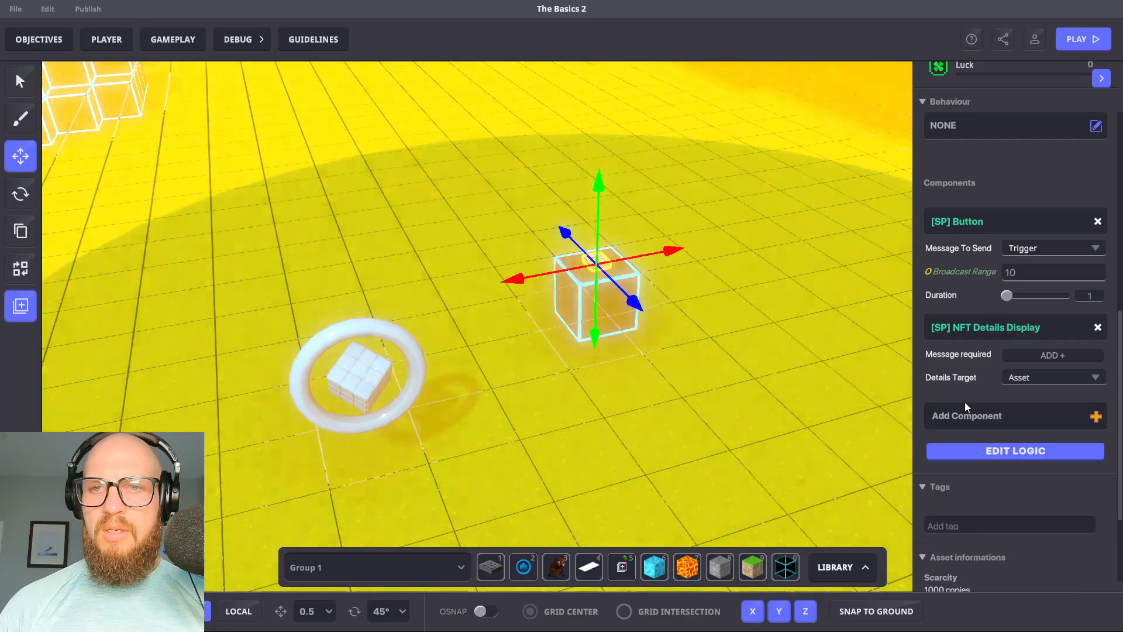
mouse_move(981, 381)
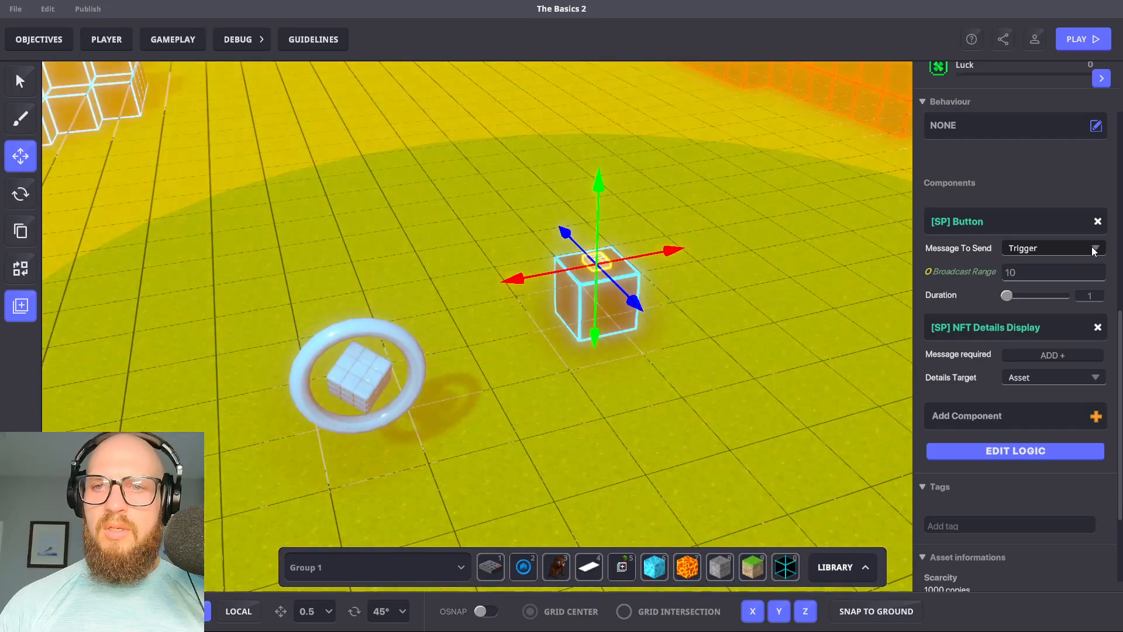
mouse_move(999, 256)
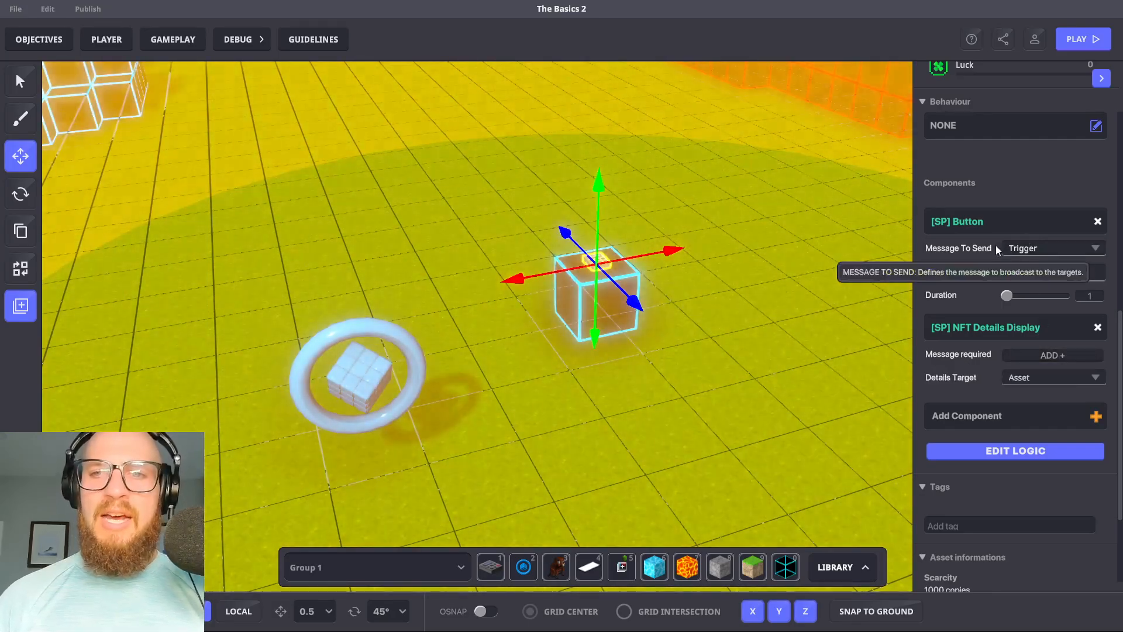
click(1094, 248)
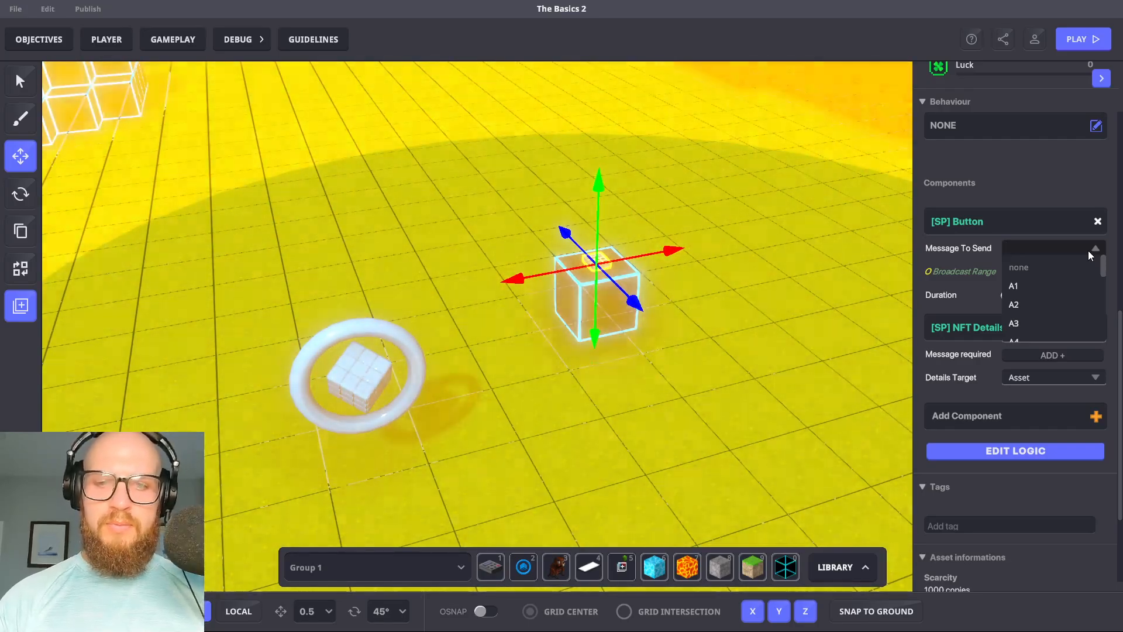
text(ms)
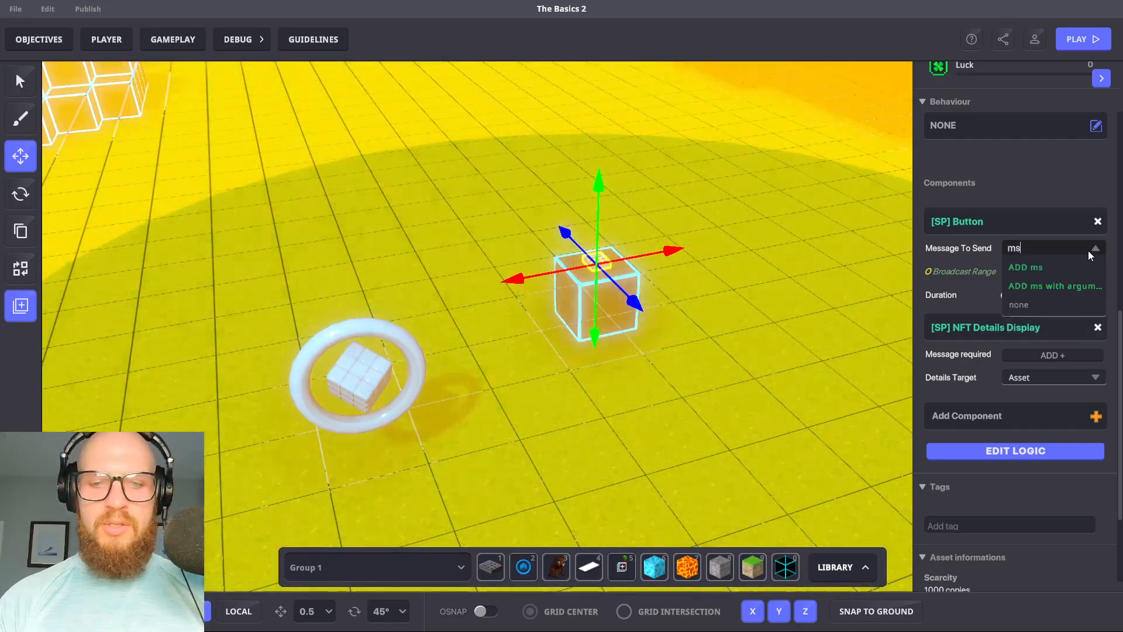
text(g.nft.display)
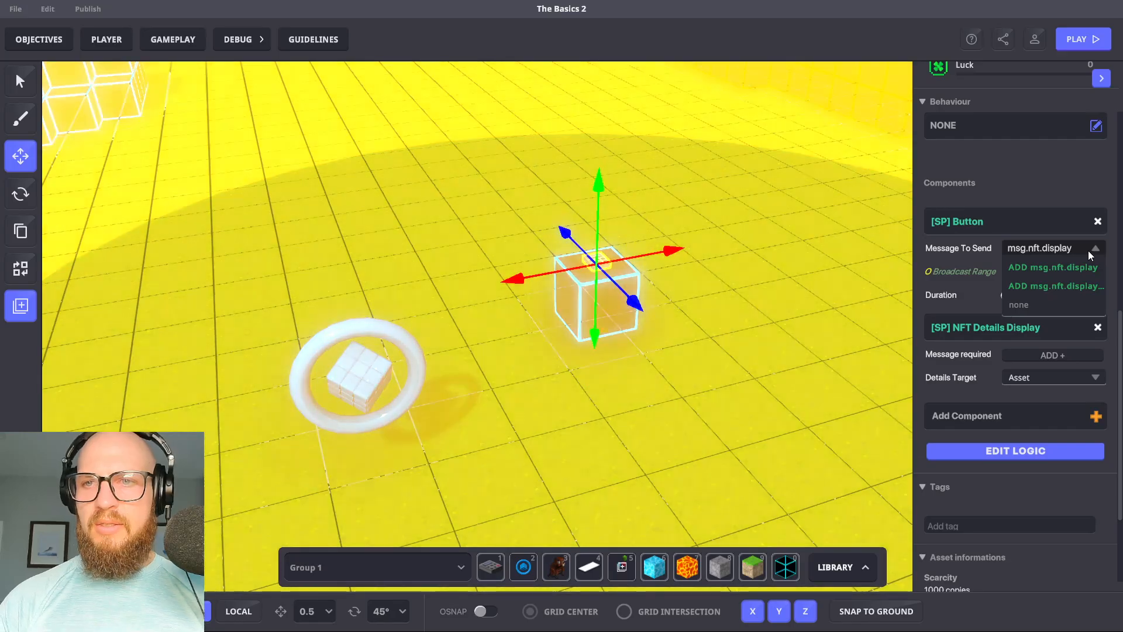
key(Return)
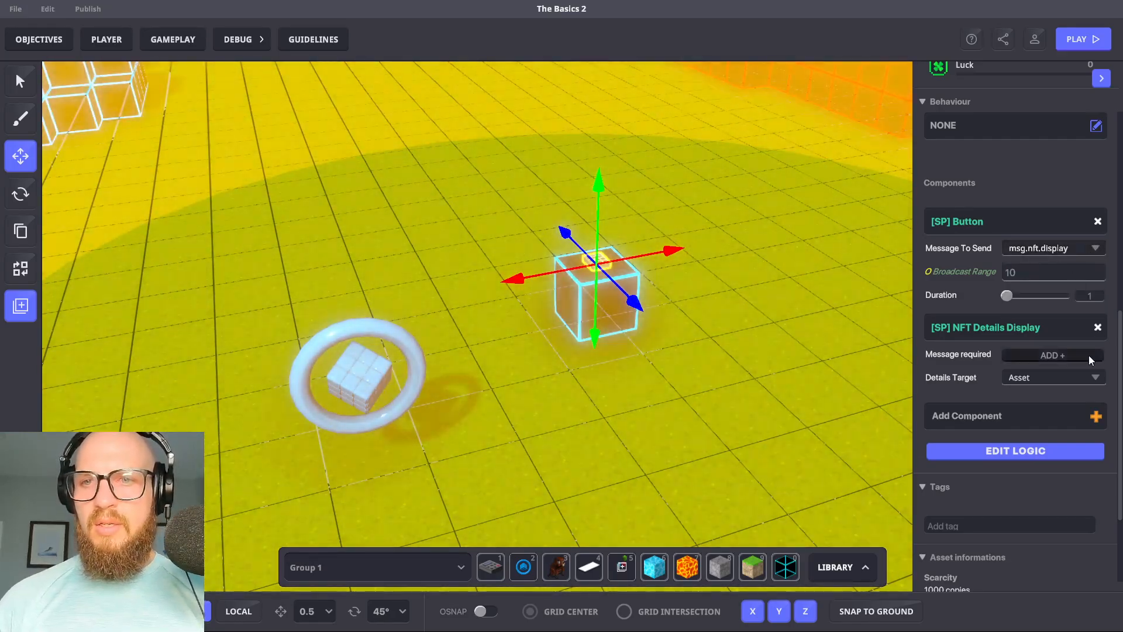
Add msg.nft.display as the required message of the NFT Details Display component
click(1089, 355)
click(1052, 356)
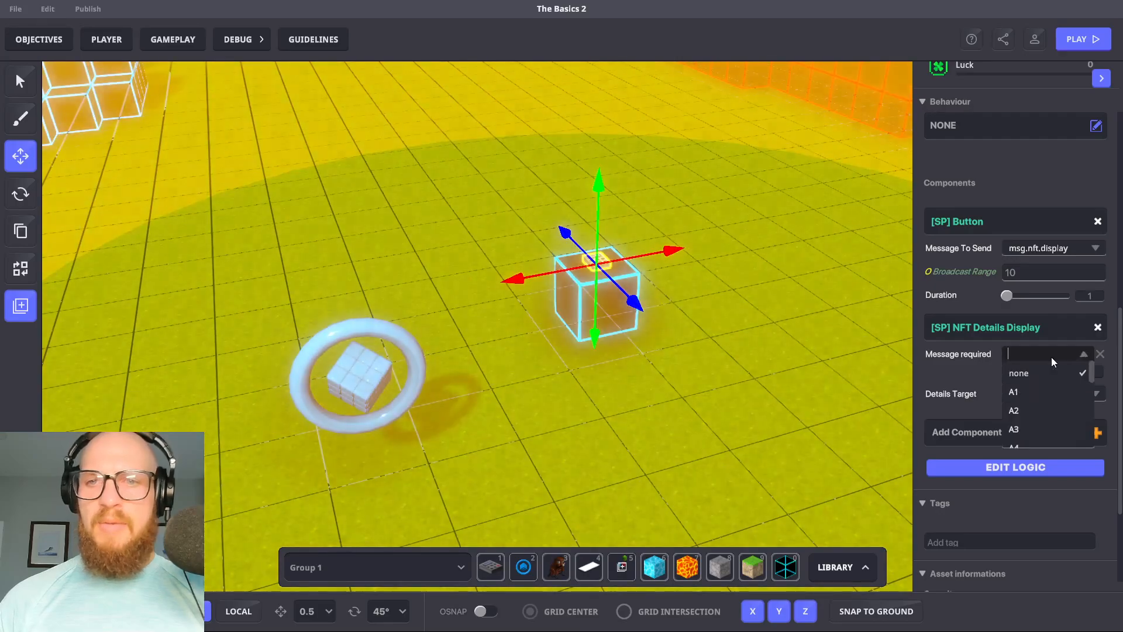
text(msg)
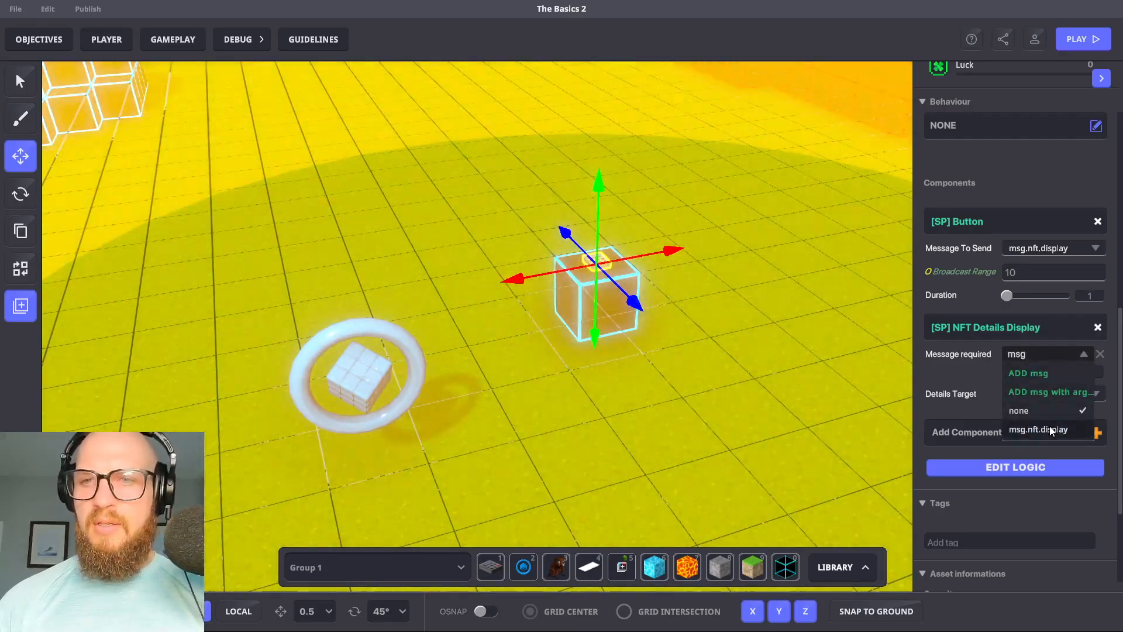
click(1047, 430)
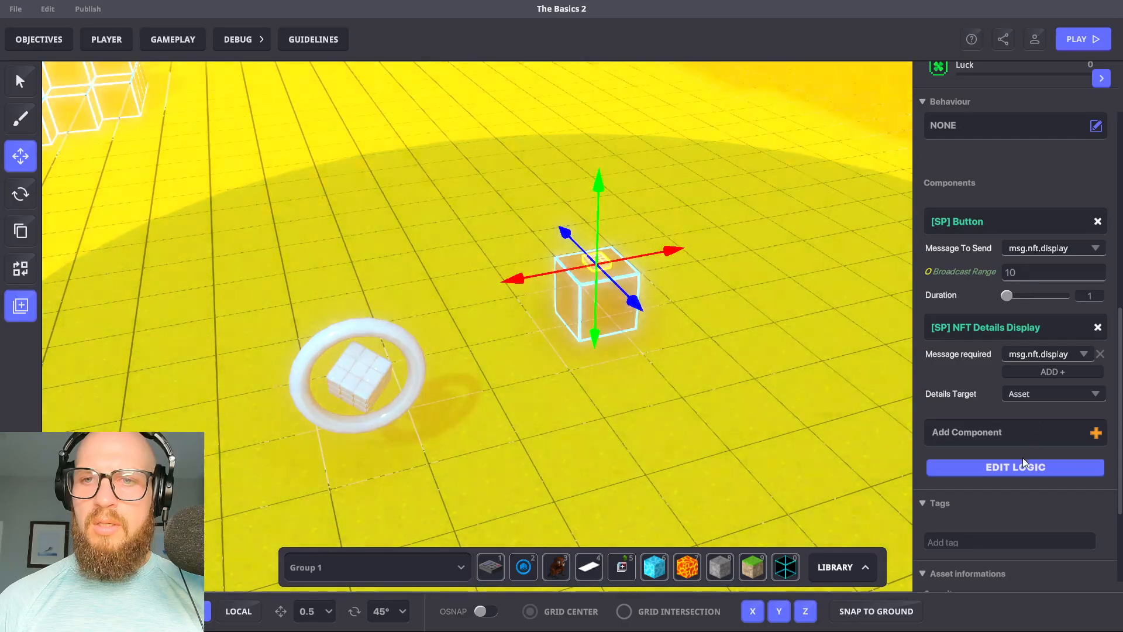
Set the Button component's BroadcastType to All in the switch's logic and check the Details Target options
click(1020, 465)
scroll(999, 360, down, 3)
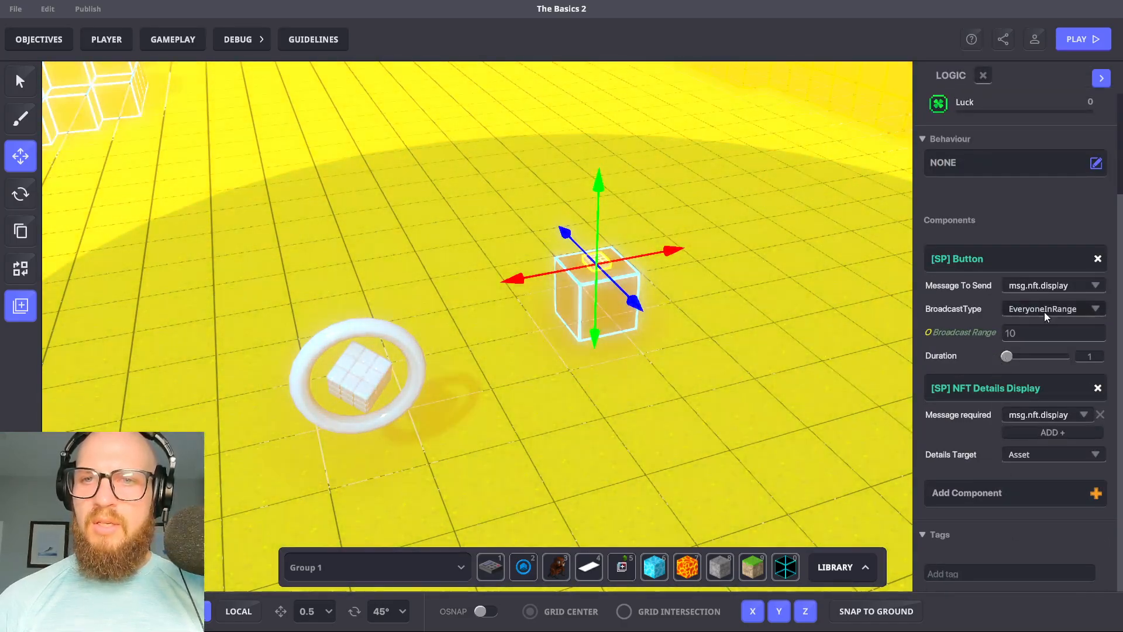
click(1045, 310)
click(1032, 328)
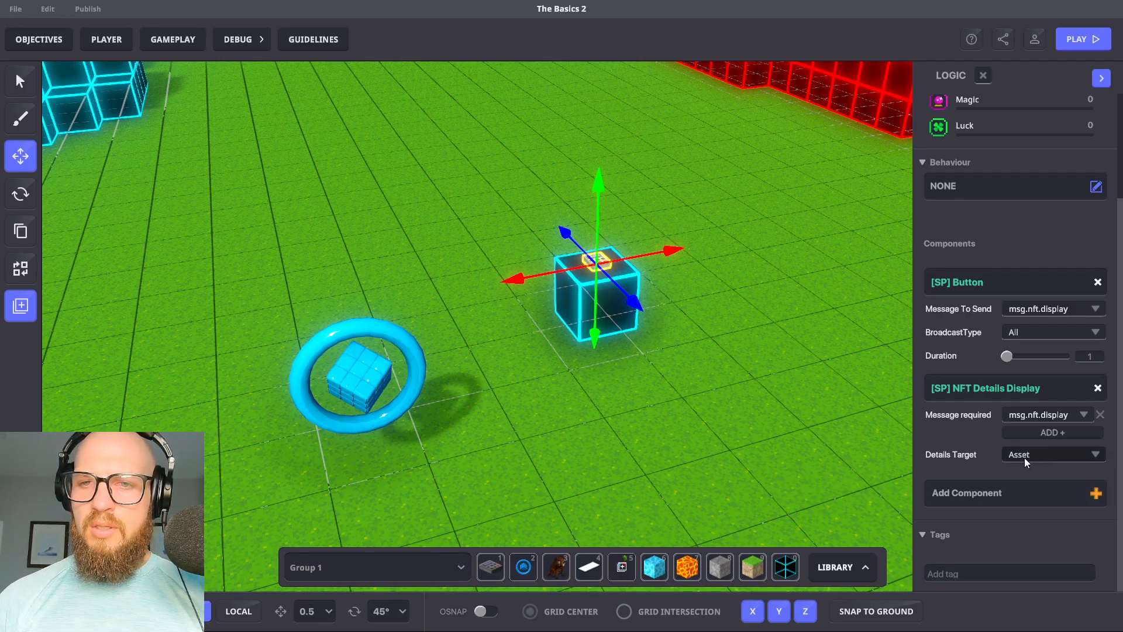
mouse_move(972, 454)
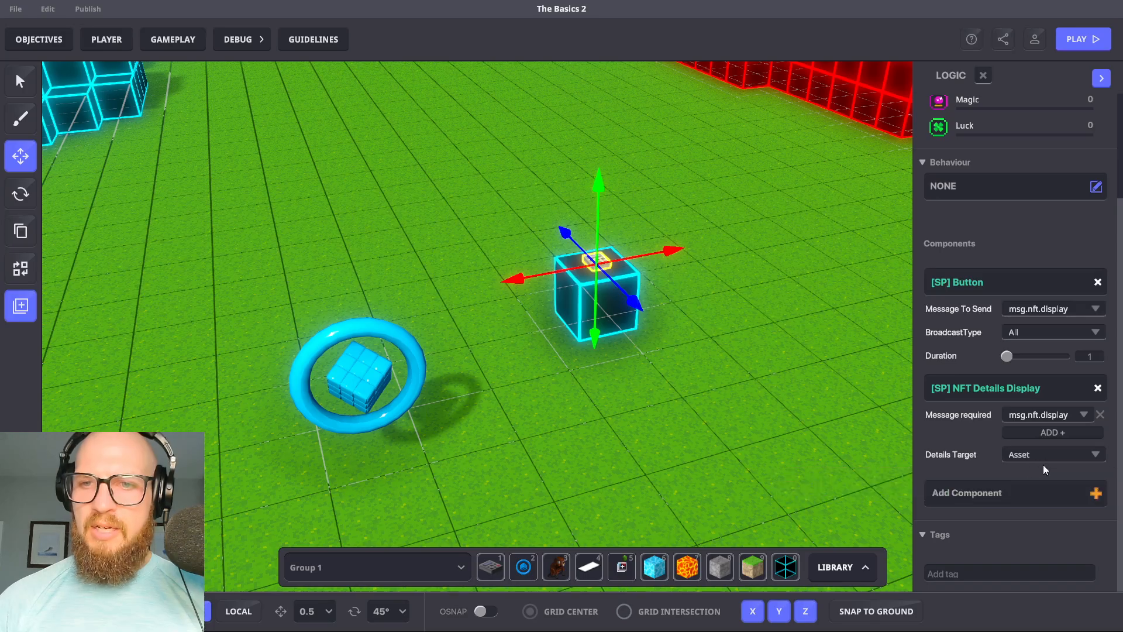
click(1033, 472)
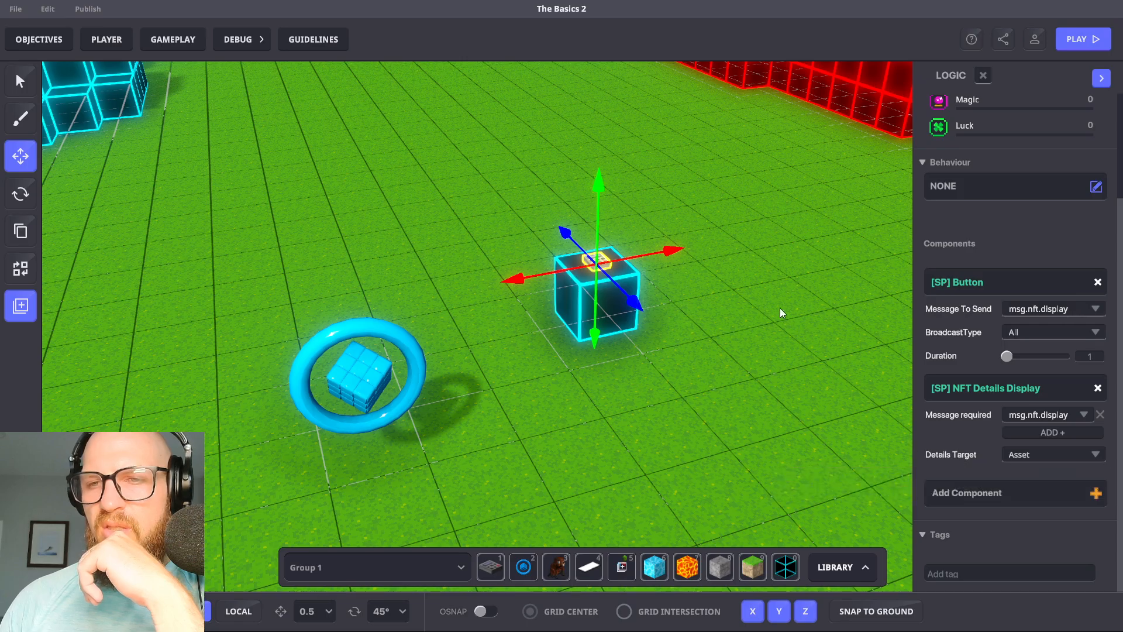
click(733, 286)
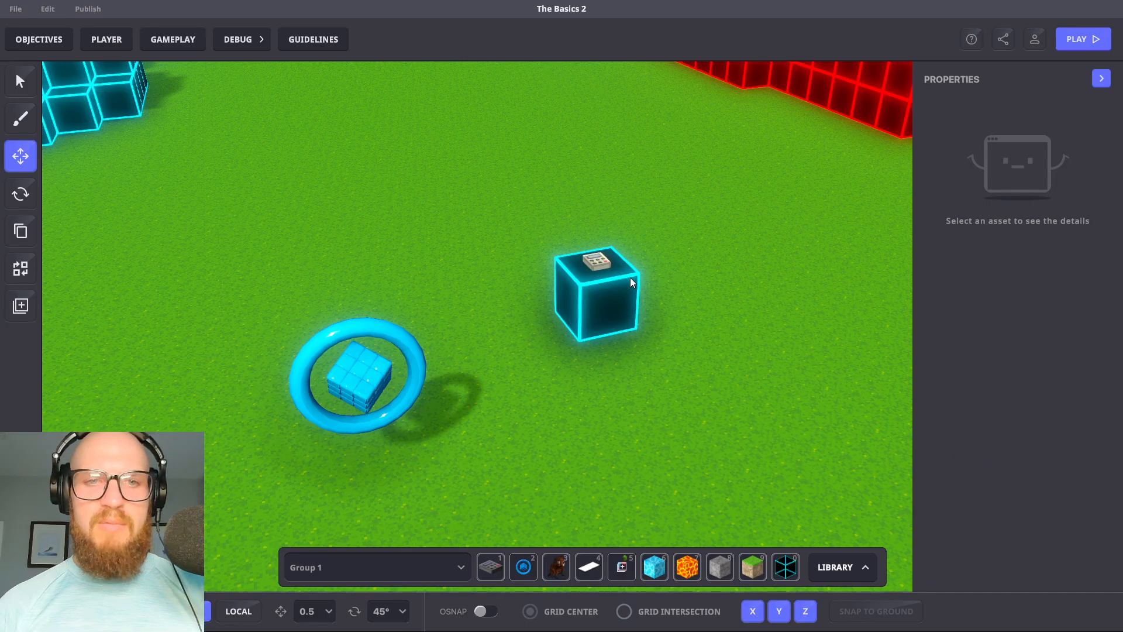
Move the Avatar's Spawner across the map to the grass beside the block with the NumPad Switch
scroll(693, 258, down, 5)
middle_drag(693, 257, 675, 374)
right_drag(822, 167, 683, 364)
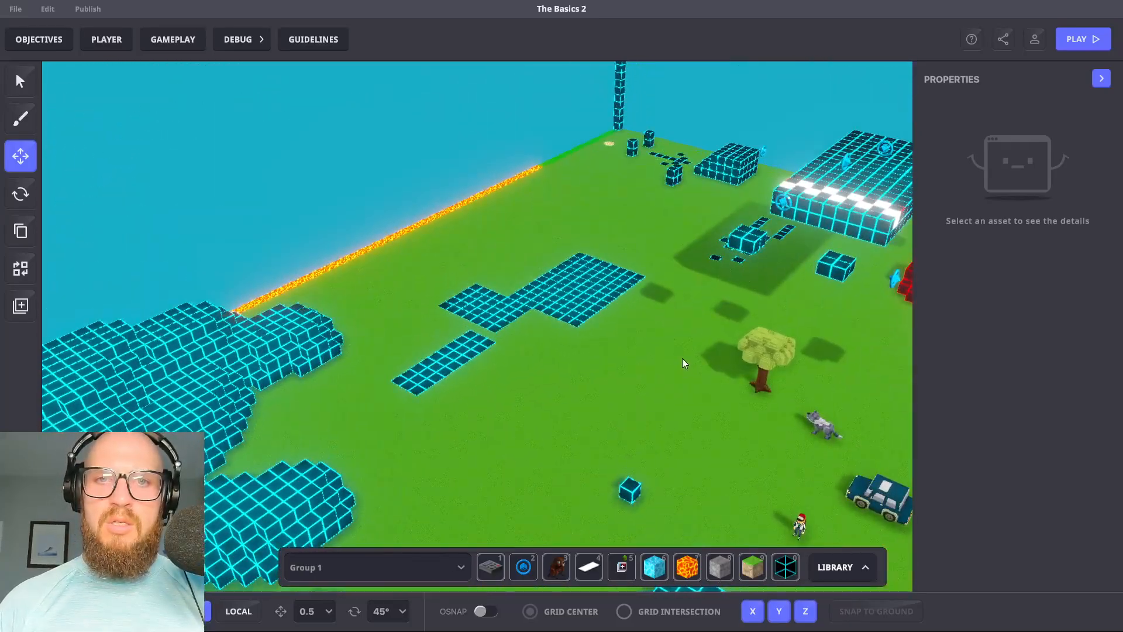
click(607, 145)
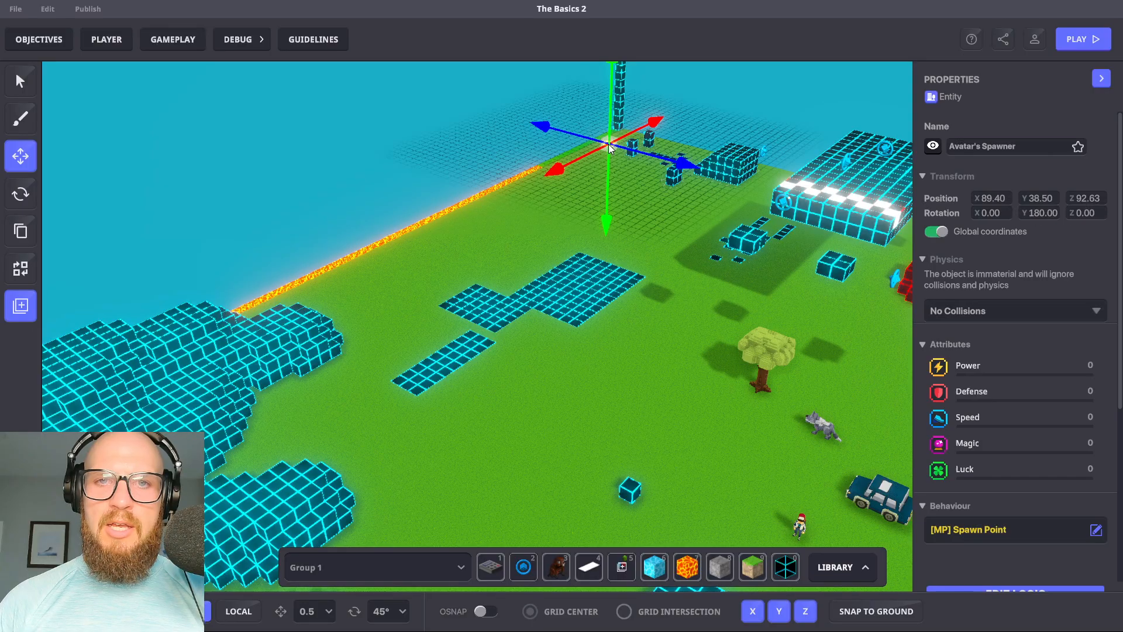
drag(613, 152, 423, 571)
Playtest the experience by walking the avatar up to the NumPad Switch and jumping onto its block, and return to the editor
key(ctrl+p)
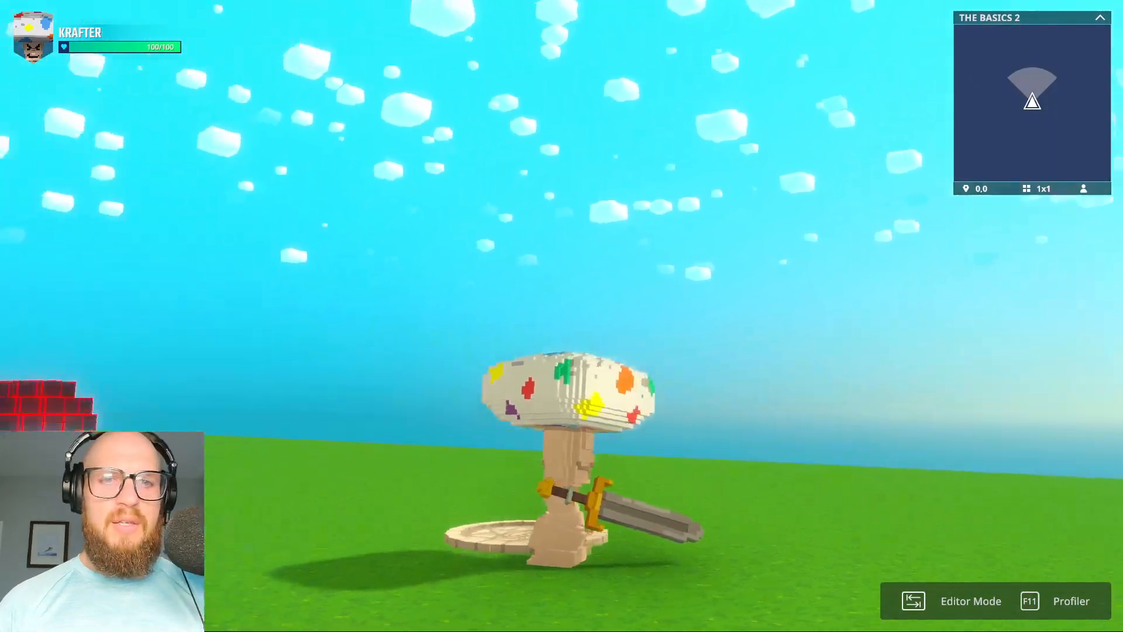
key(w)
key(space)
key(s)
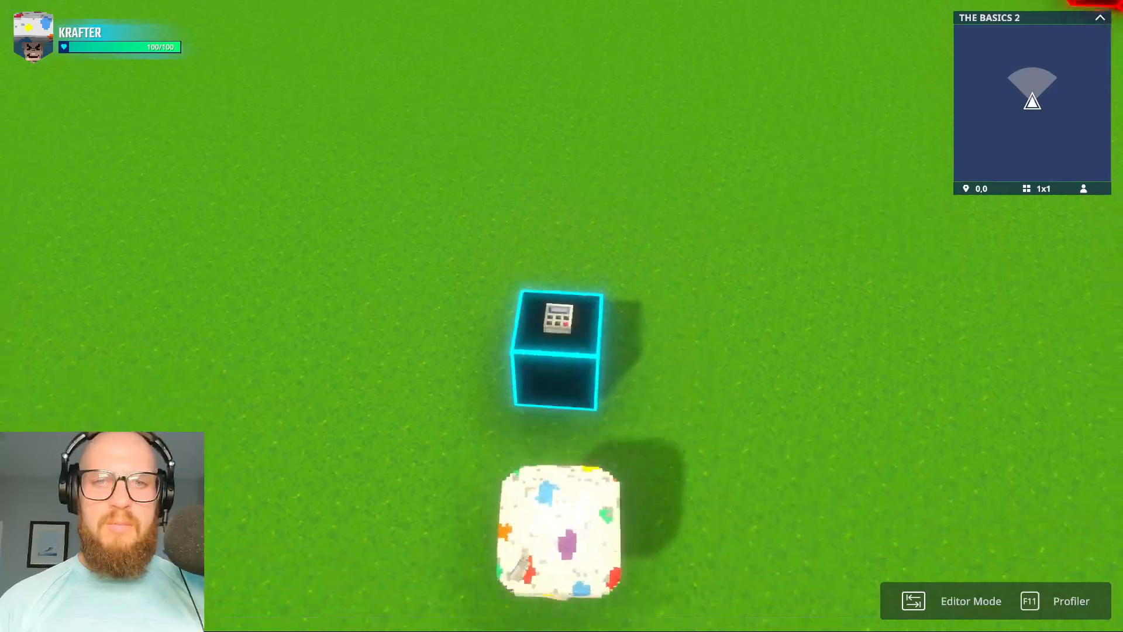
key(w)
key(space)
key(w)
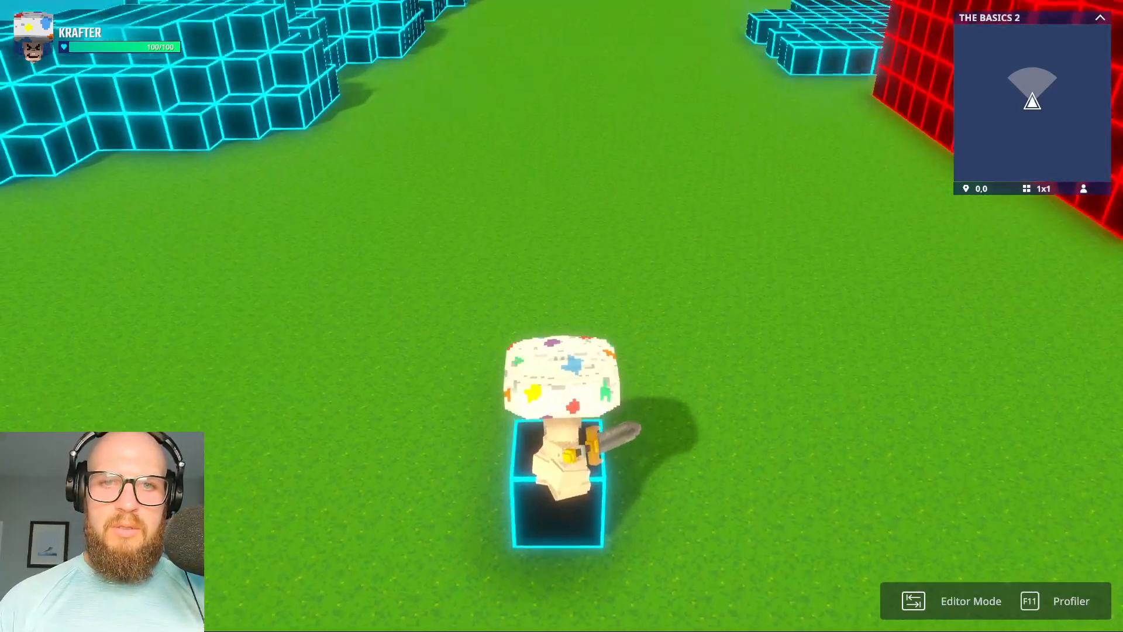
key(s)
key(d)
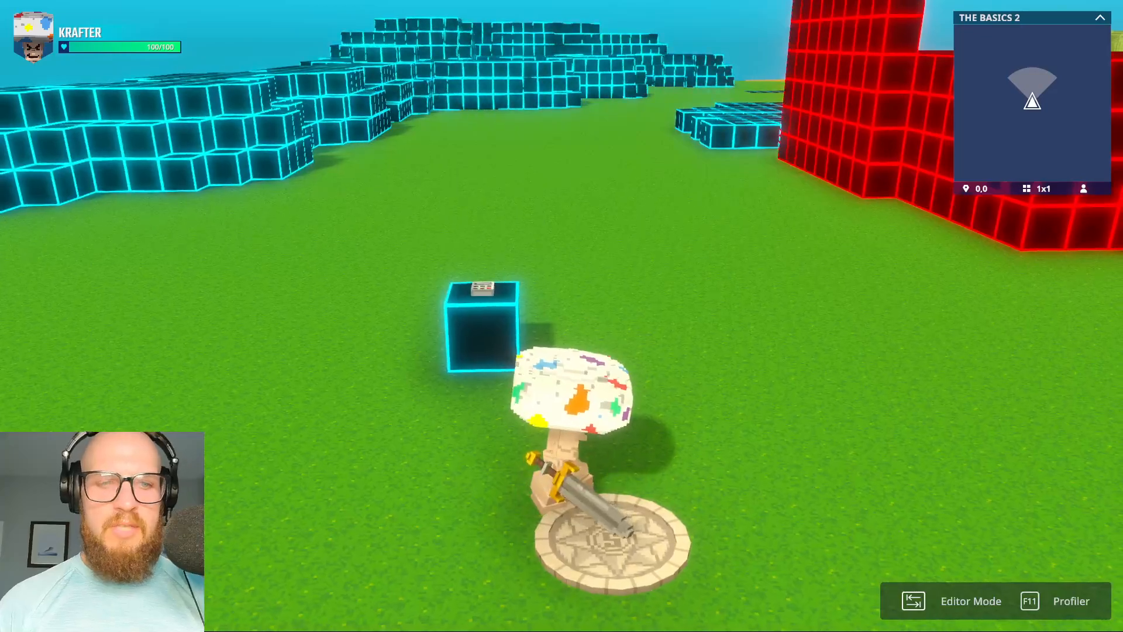
key(Tab)
Move the NumPad Switch to Z position 14.50 and tilt it to an X rotation of 89.98 against the block's side
click(297, 440)
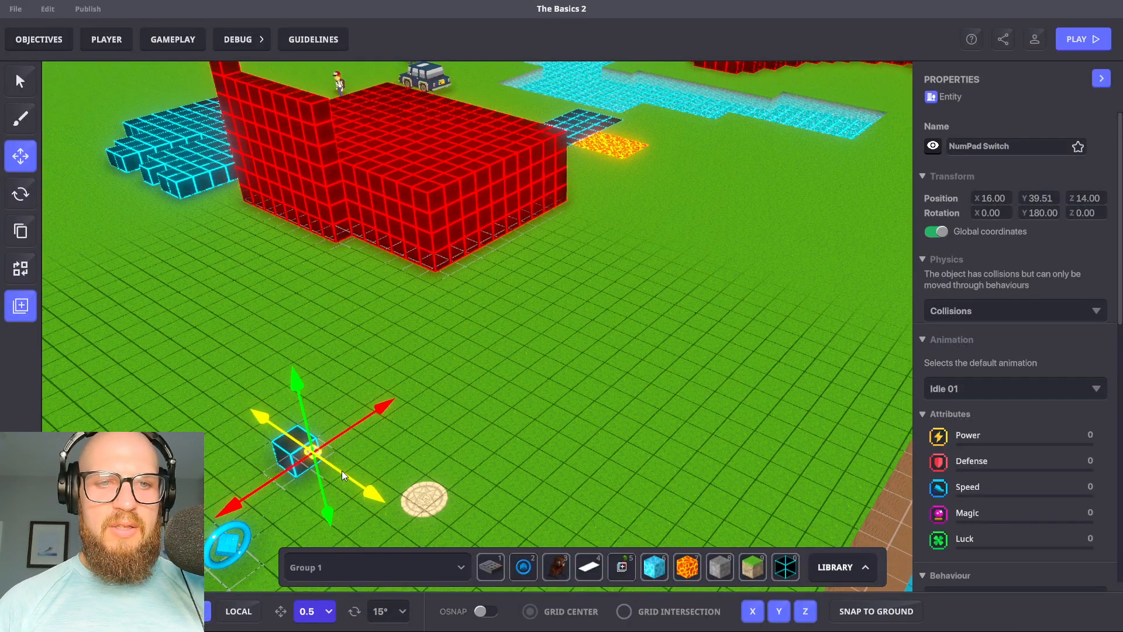
click(20, 194)
drag(302, 420, 298, 384)
drag(385, 531, 402, 567)
scroll(372, 468, up, 4)
middle_drag(397, 455, 467, 443)
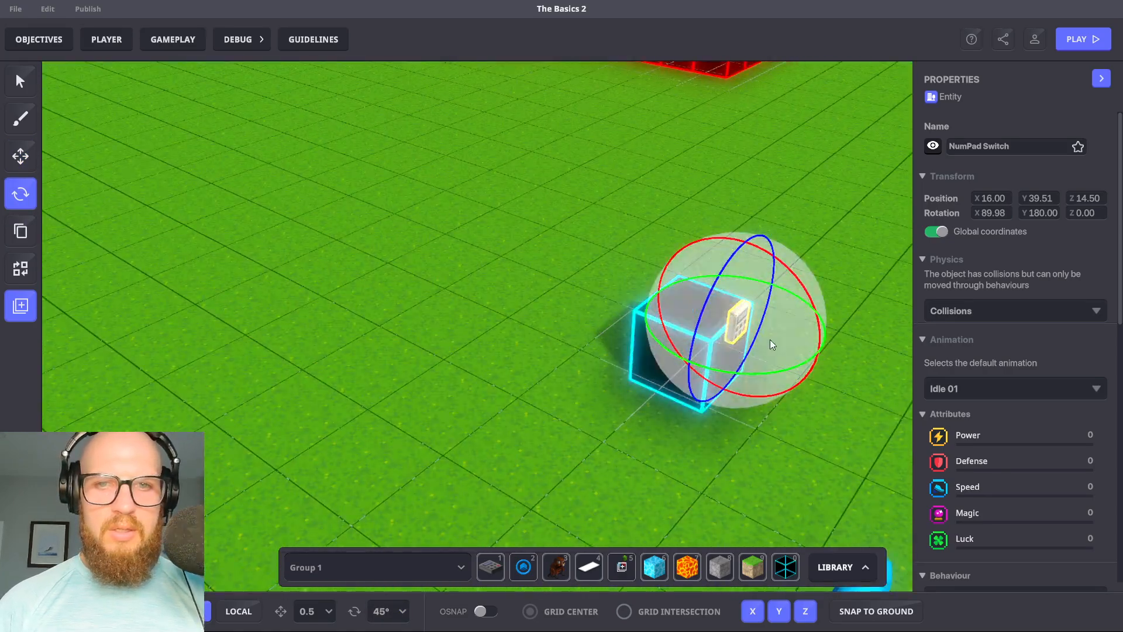
Stack a C_Blue_Metaverse_01 block on the switch's block and raise the NumPad Switch to Y position 40.01
click(773, 567)
click(708, 319)
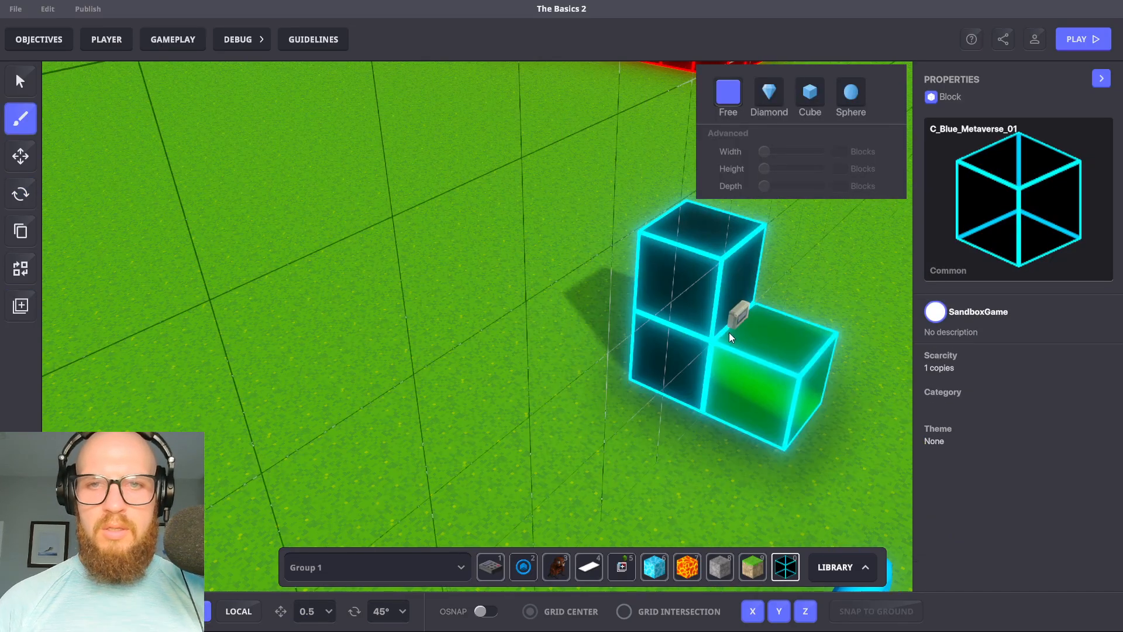
key(t)
click(737, 325)
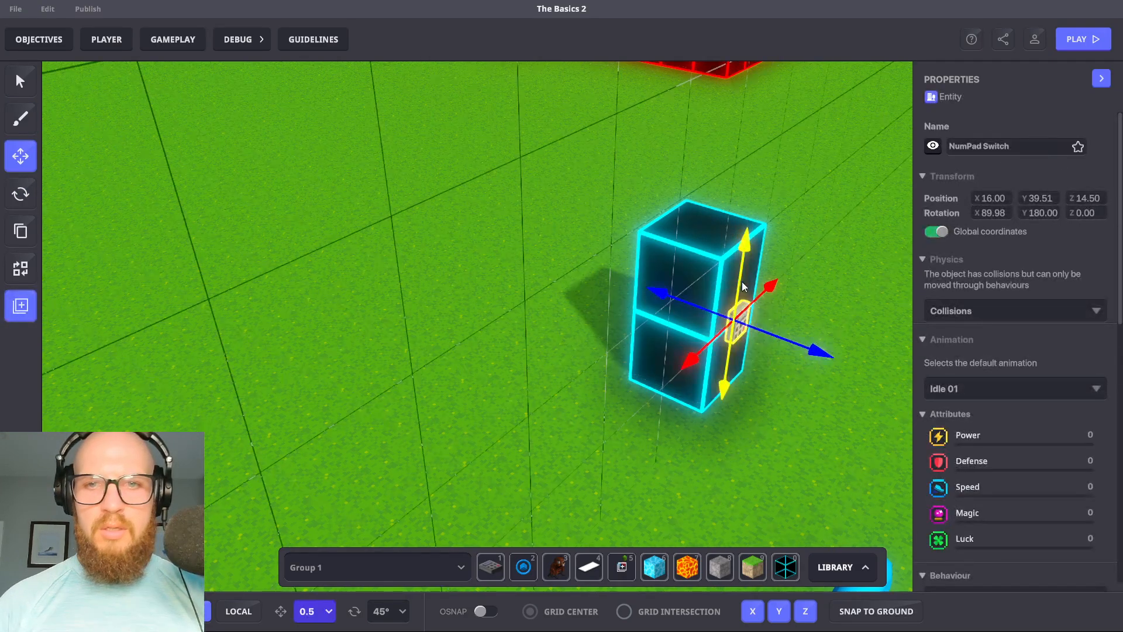
drag(740, 250, 744, 222)
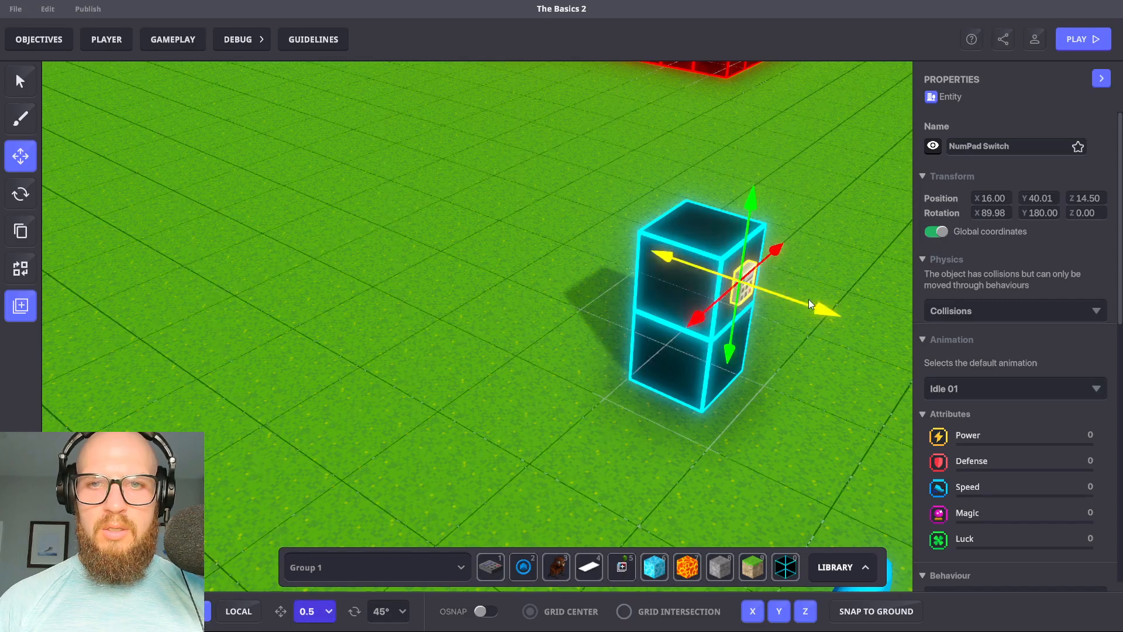
mouse_move(815, 307)
mouse_down()
mouse_move(778, 300)
mouse_move(814, 312)
mouse_up()
click(803, 400)
Playtest the experience by walking the avatar up to the two stacked blocks with the switch, and return to the editor
right_drag(725, 431, 607, 409)
key(s)
key(a)
key(w)
key(s)
key(ctrl+p)
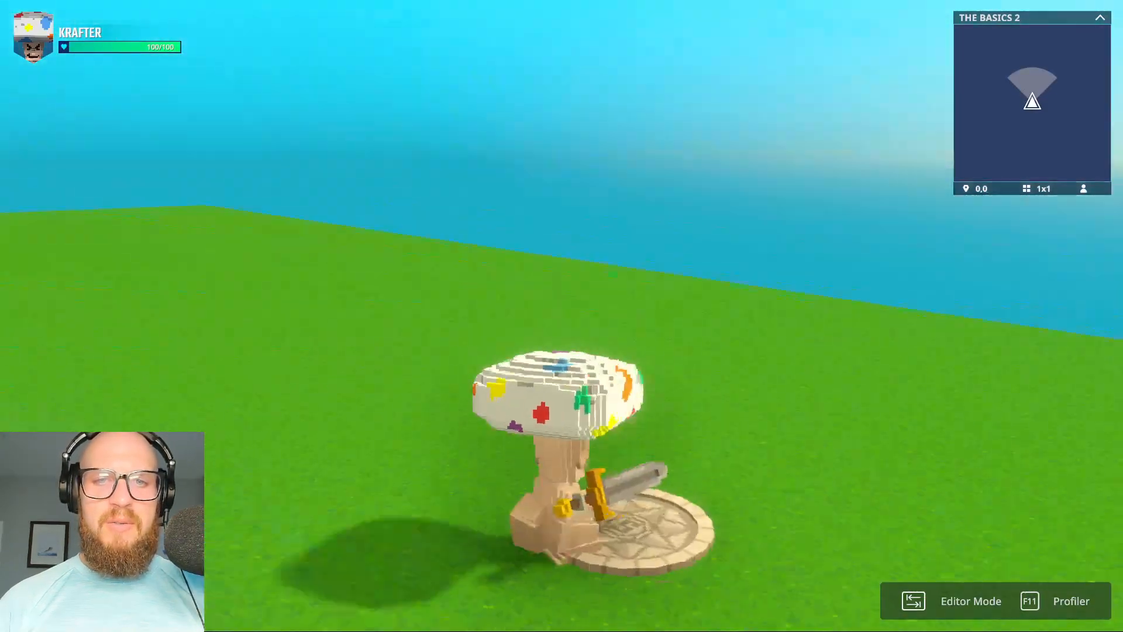
key(w)
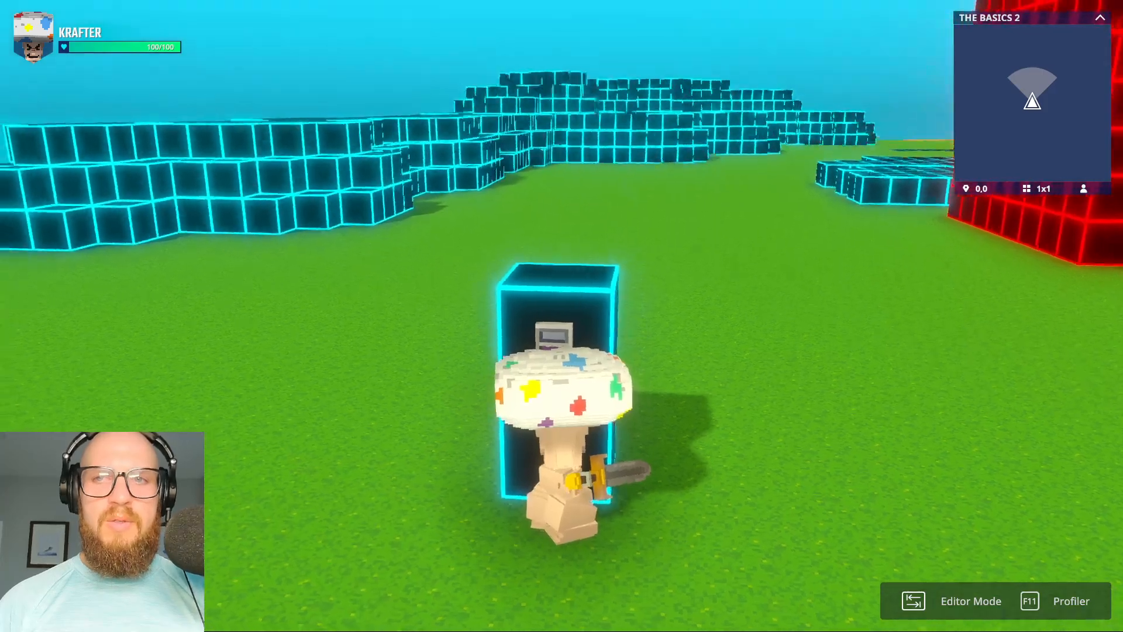
key(s)
key(d)
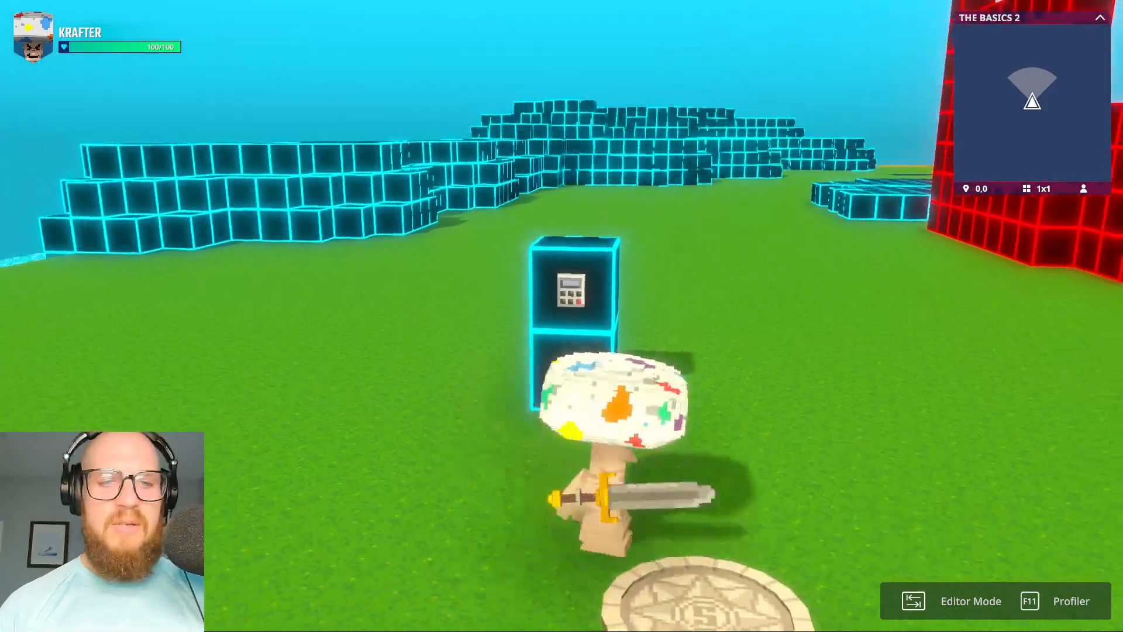
key(Tab)
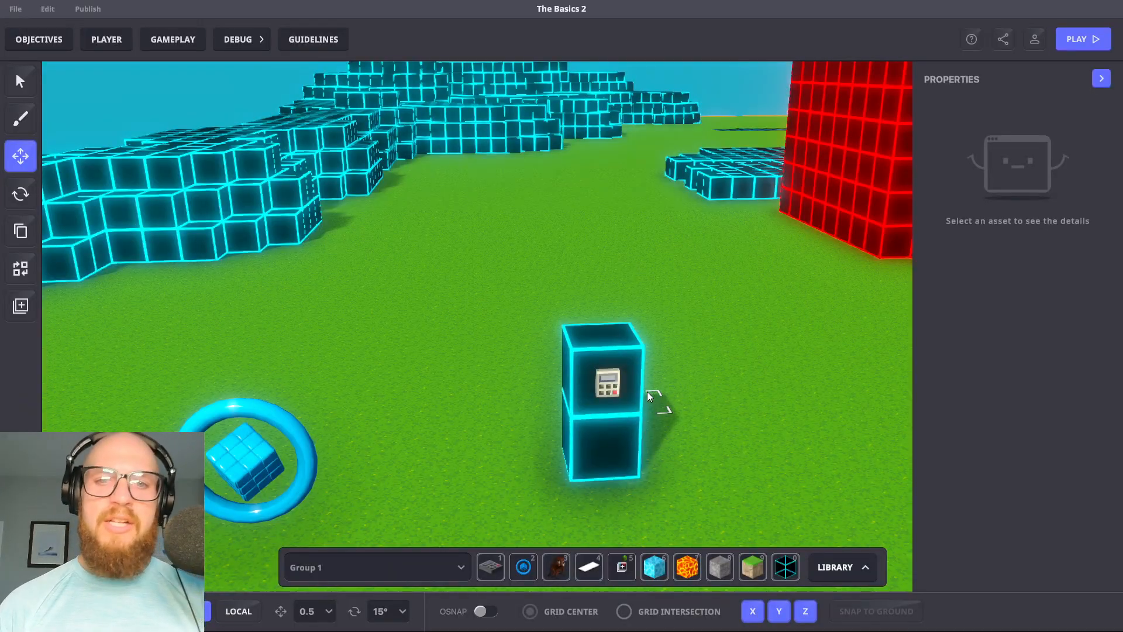
Pick the Alpha Shield from the library's equipment and place it on top of the stacked blocks
click(609, 388)
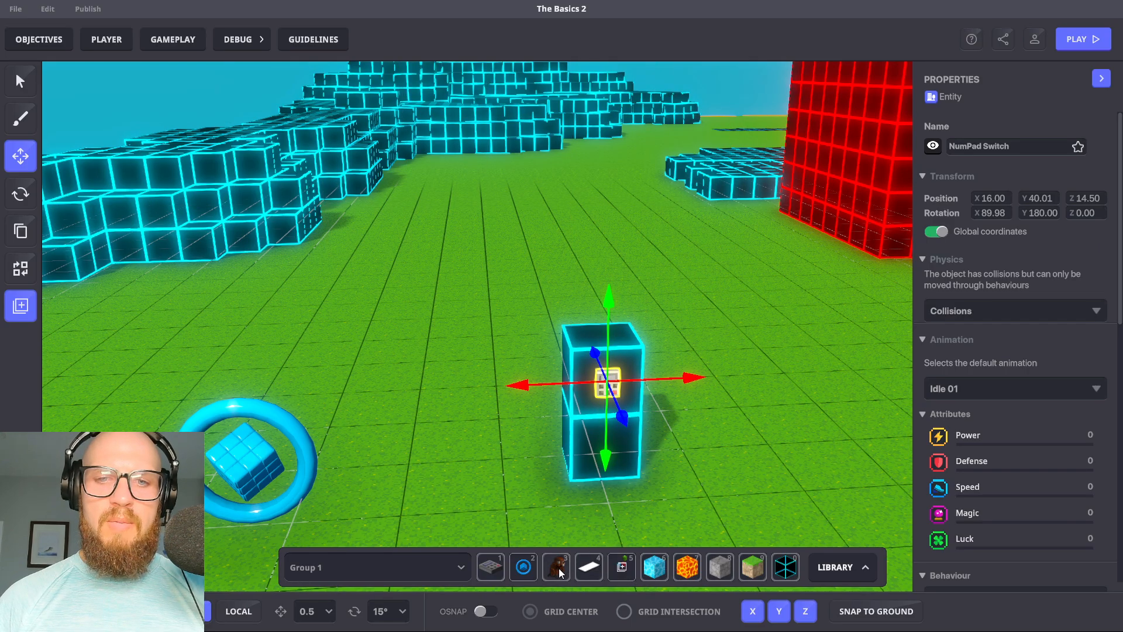
click(865, 568)
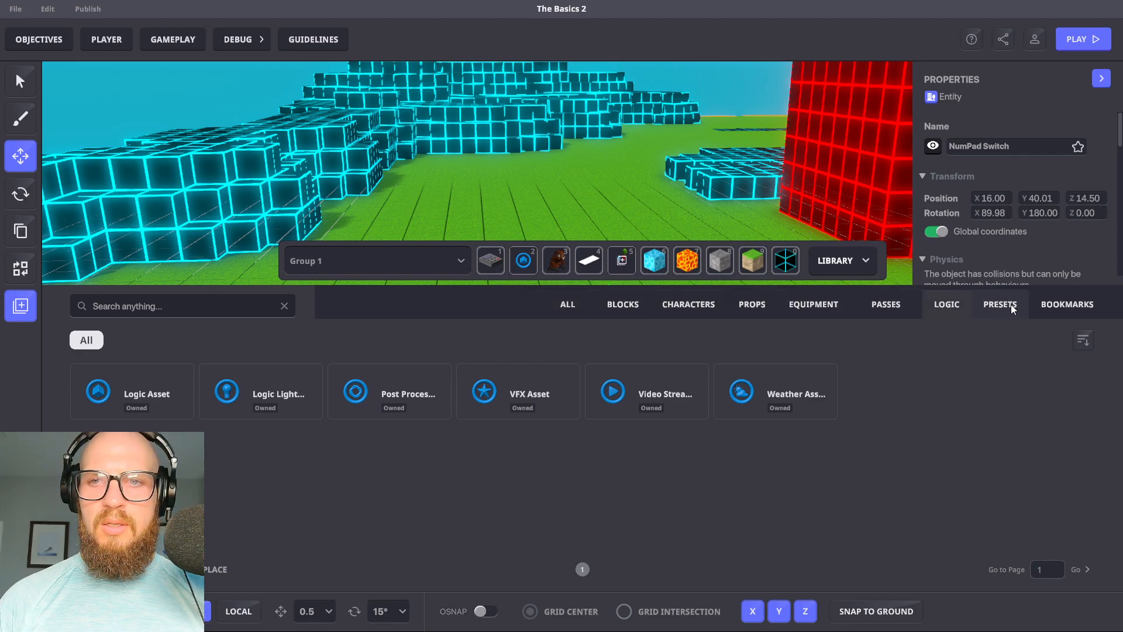
click(885, 305)
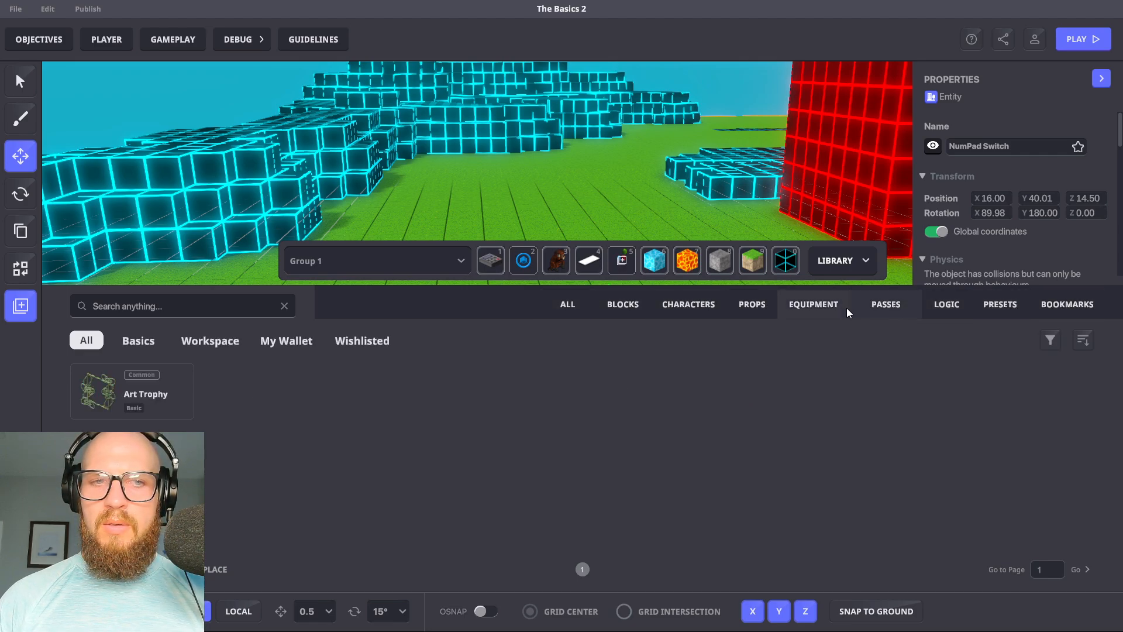
click(800, 307)
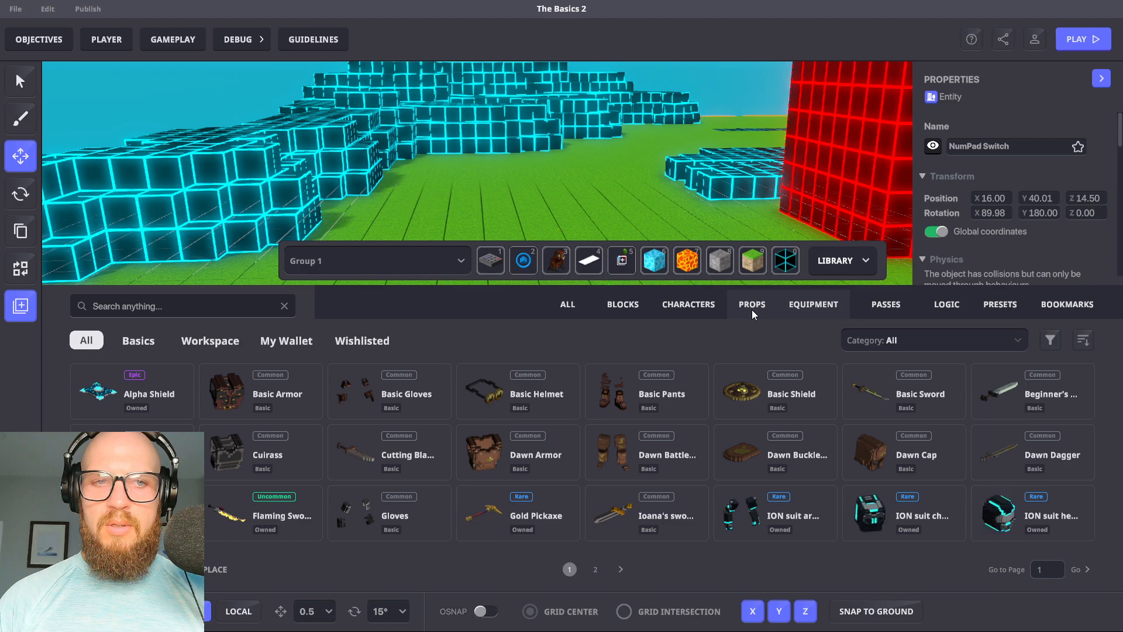
click(752, 305)
click(800, 307)
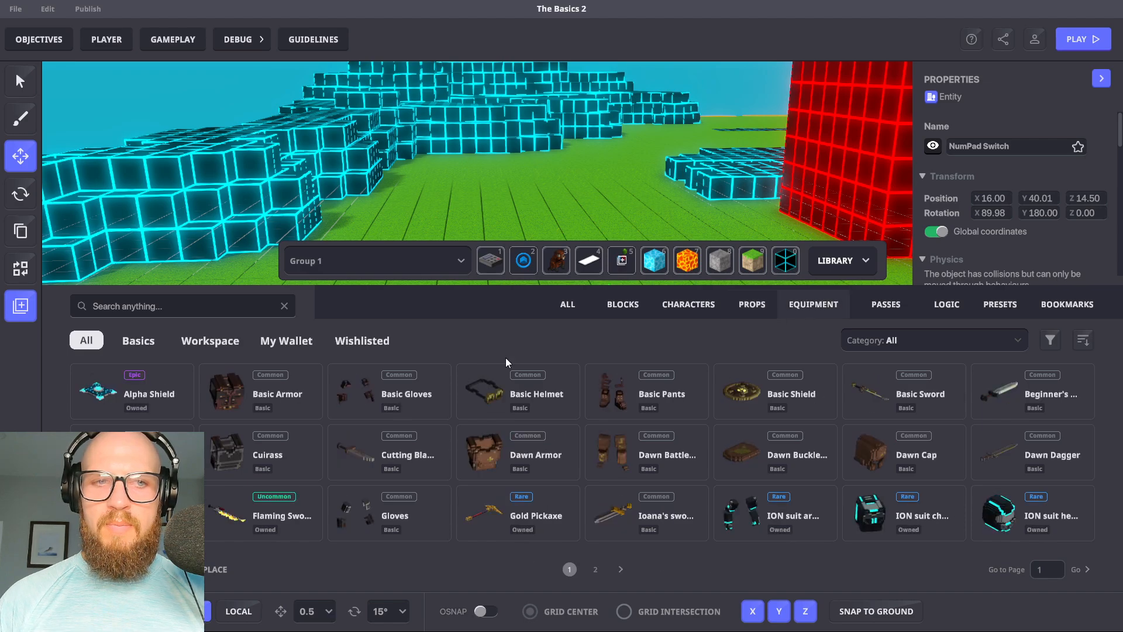
click(135, 400)
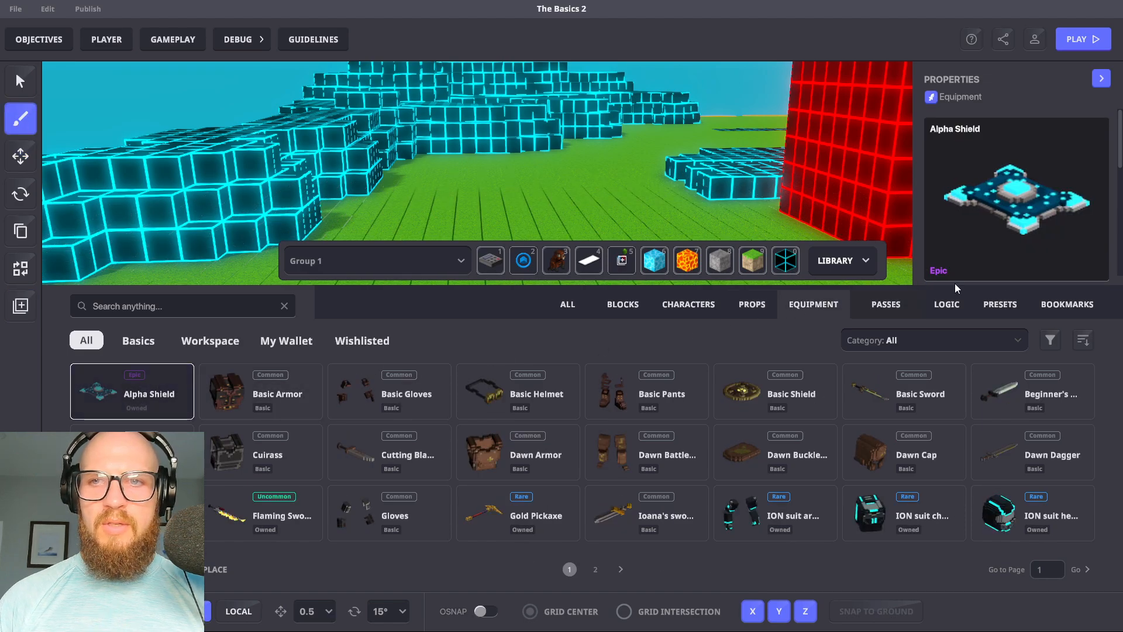
click(865, 260)
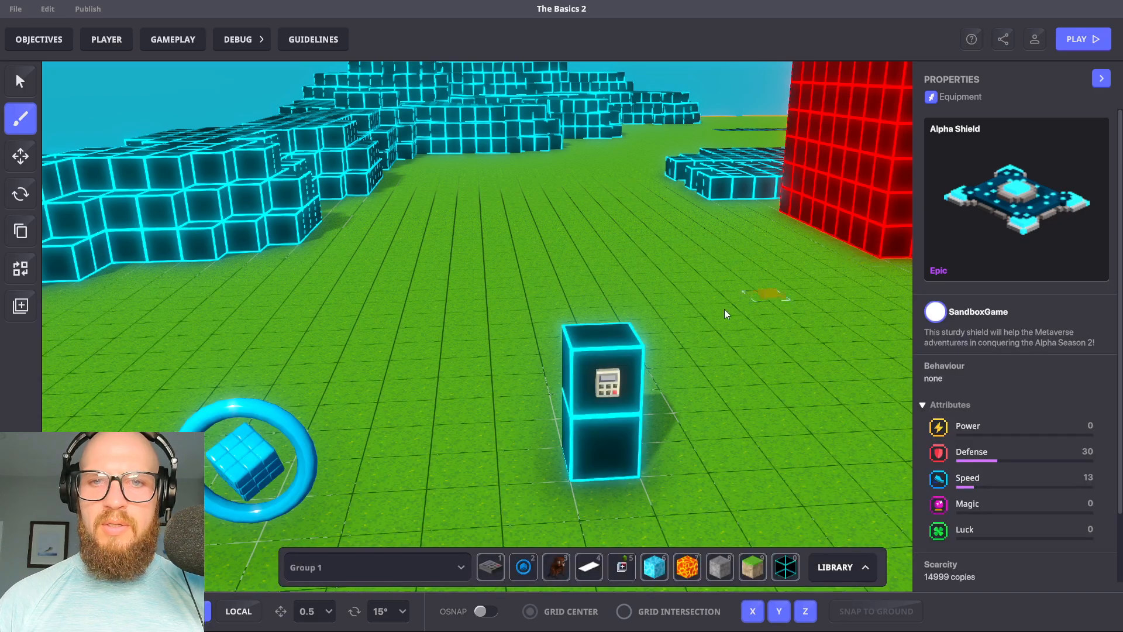
key(shift)
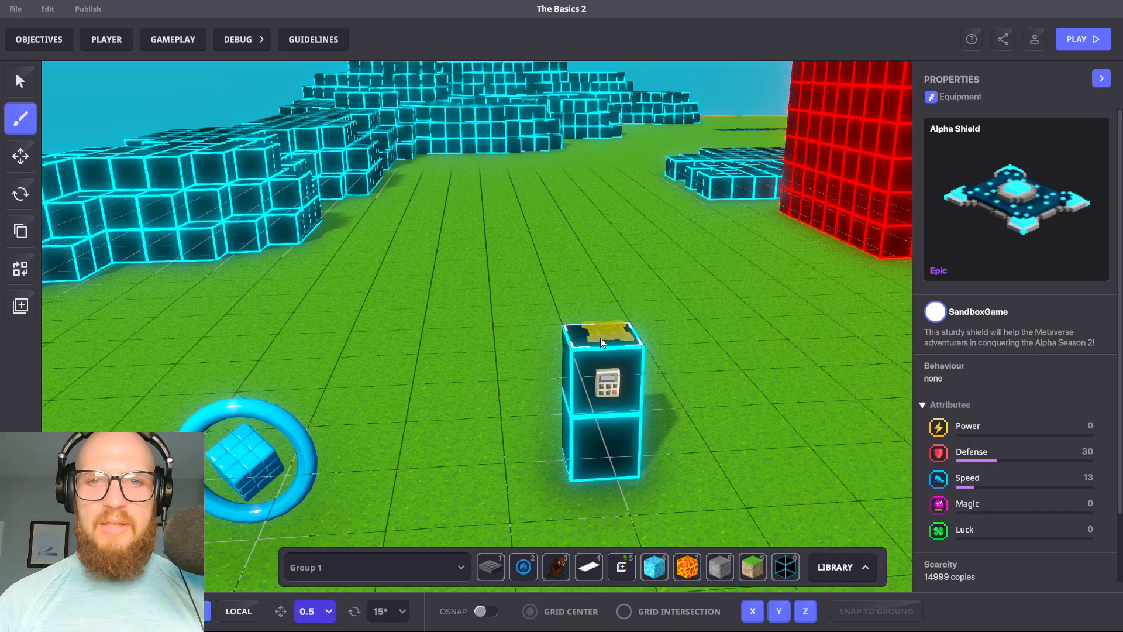
shift+click(603, 337)
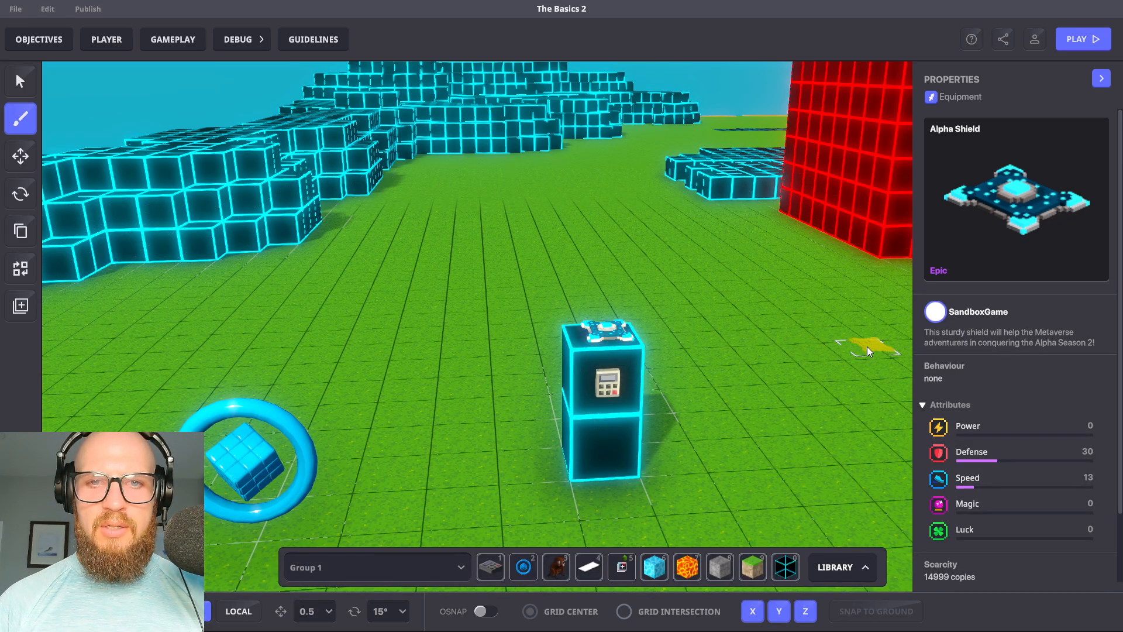
Stand the Alpha Shield upright facing the switch's side with an X rotation of 281.04
click(21, 194)
key(w)
right_drag(483, 272, 454, 303)
click(433, 279)
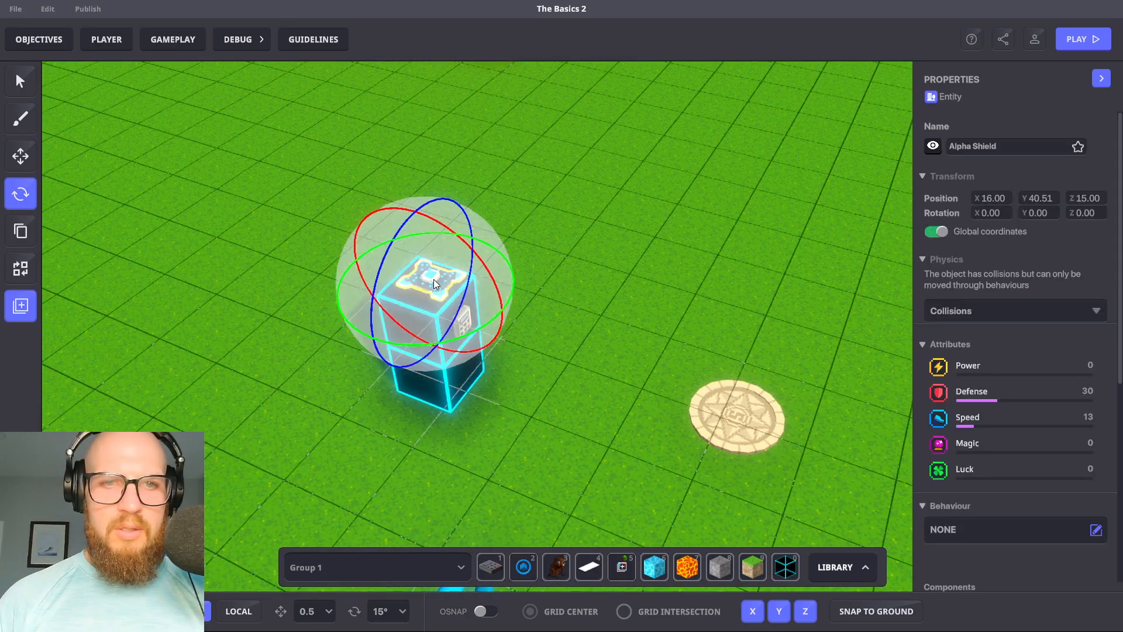
key(shift)
drag(445, 223, 574, 378)
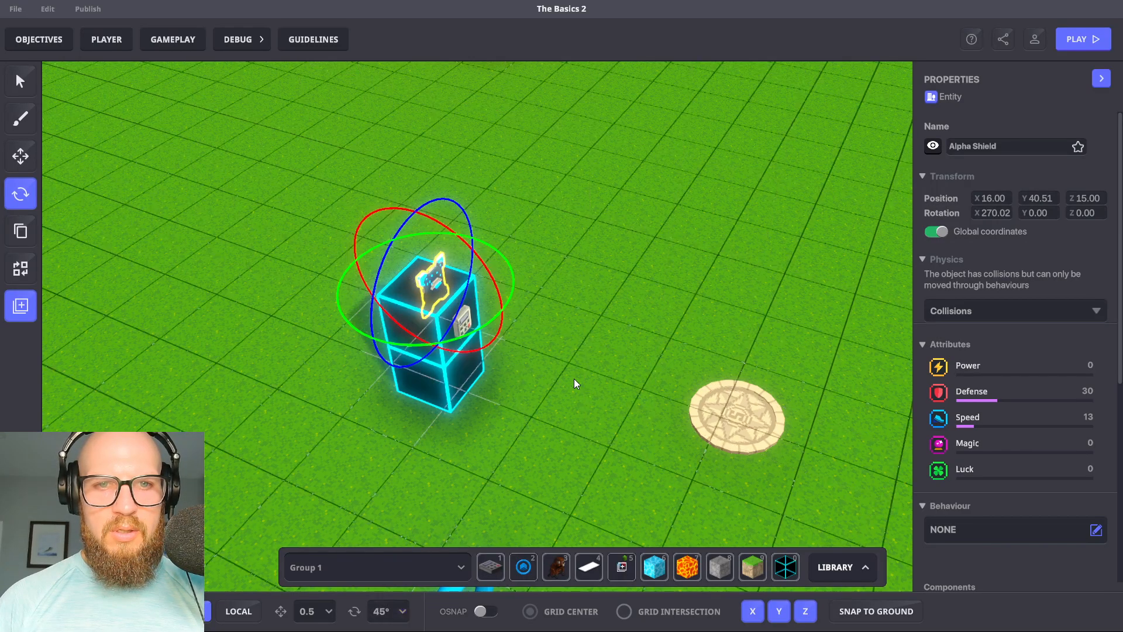
drag(492, 291, 477, 270)
Raise the Alpha Shield to Y position 41.01 above the stacked blocks
click(20, 155)
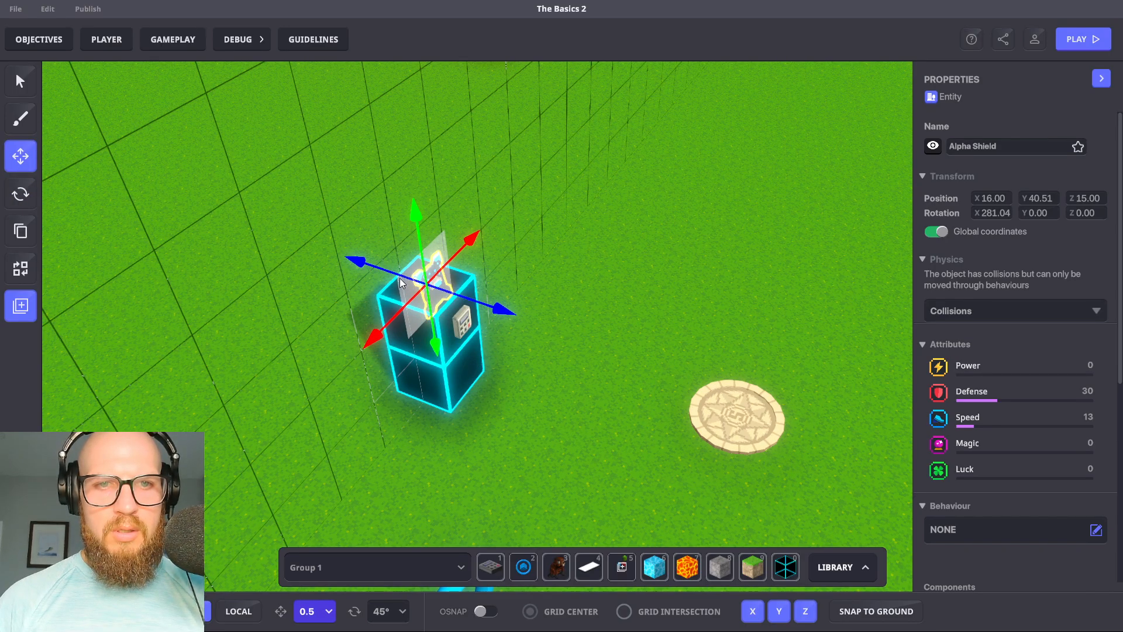
drag(400, 278, 393, 261)
click(562, 250)
Add the NFT Details Display component to the Alpha Shield
right_drag(471, 323, 343, 268)
scroll(524, 267, up, 5)
right_drag(524, 273, 493, 352)
scroll(492, 314, down, 5)
scroll(494, 352, up, 3)
scroll(515, 355, down, 4)
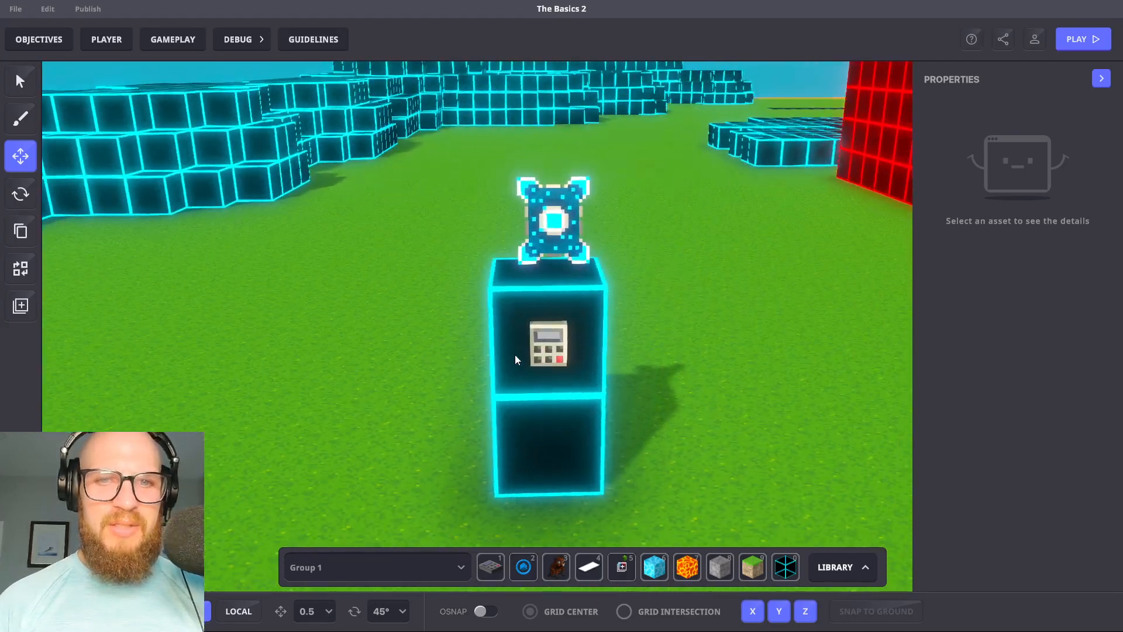
click(543, 268)
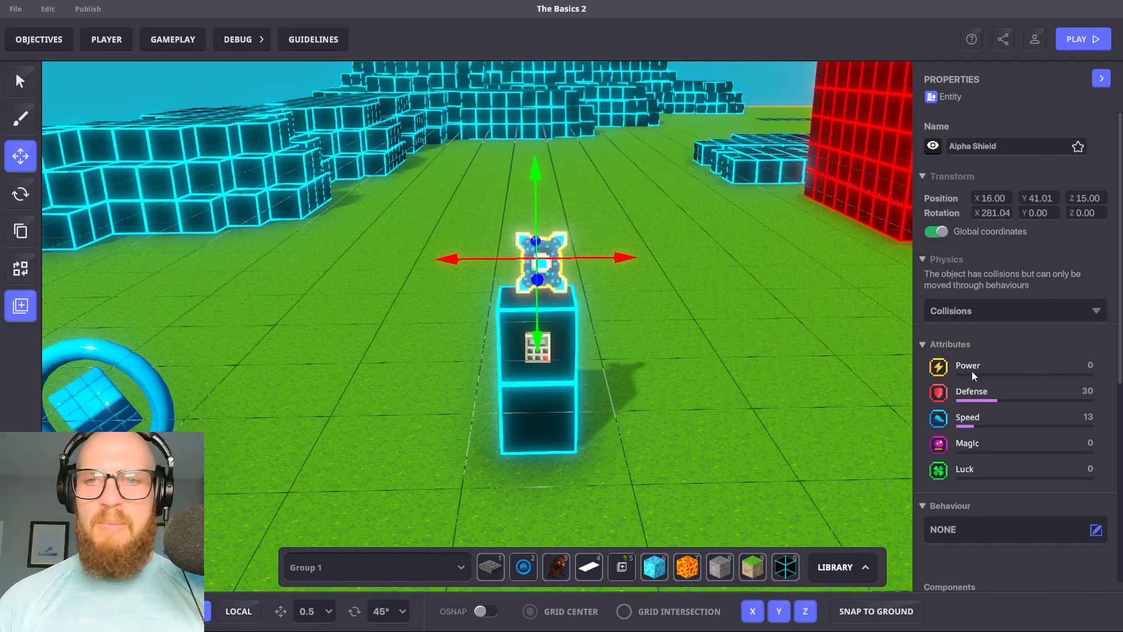
scroll(980, 370, down, 6)
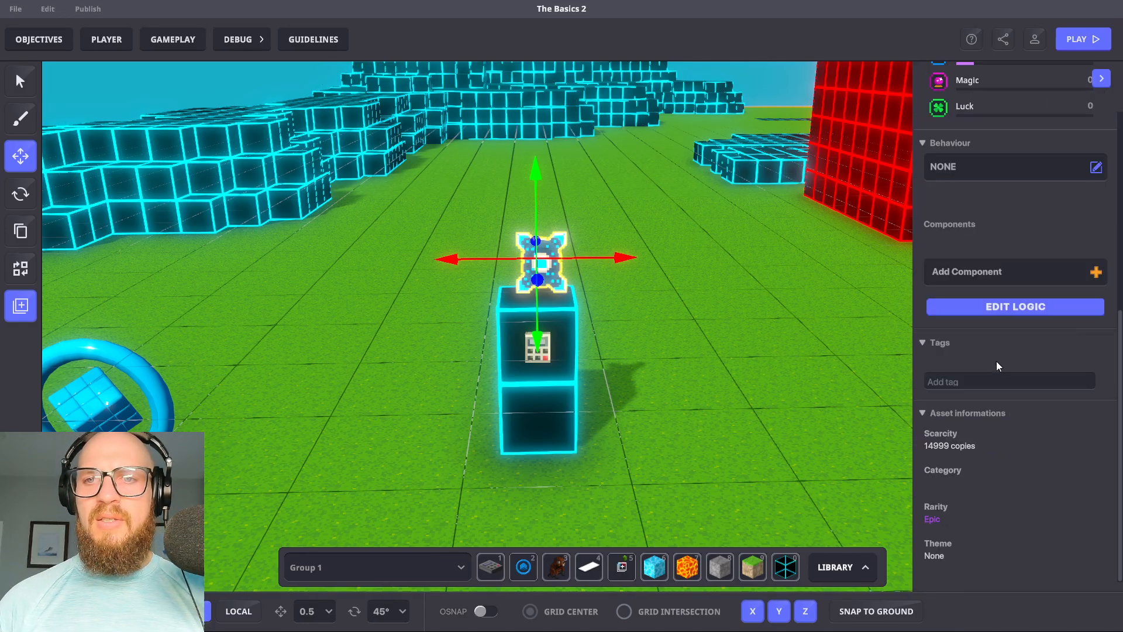
click(1018, 275)
click(522, 393)
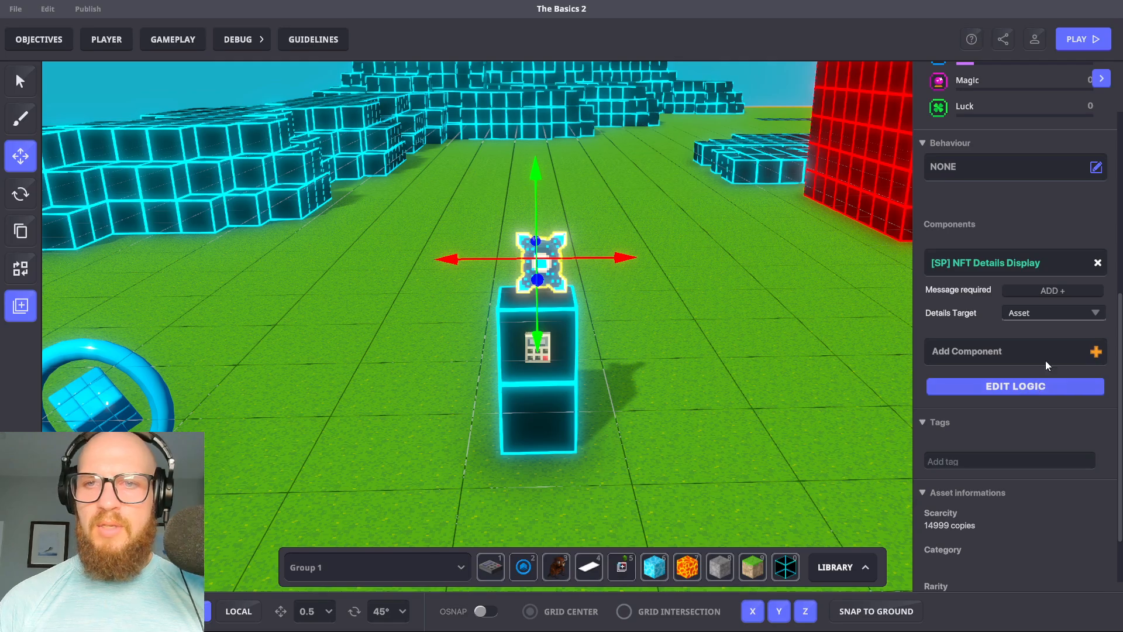
Set msg.nft.display as the required message of the shield's NFT Details Display and check its Details Target options
click(1080, 290)
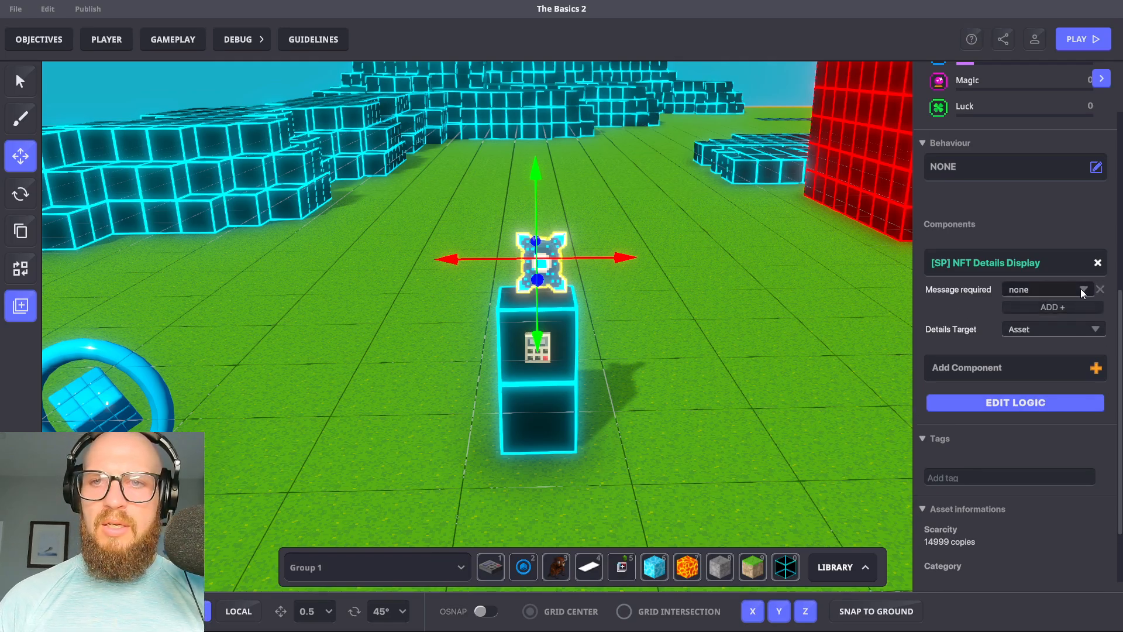
click(1080, 289)
text(msg)
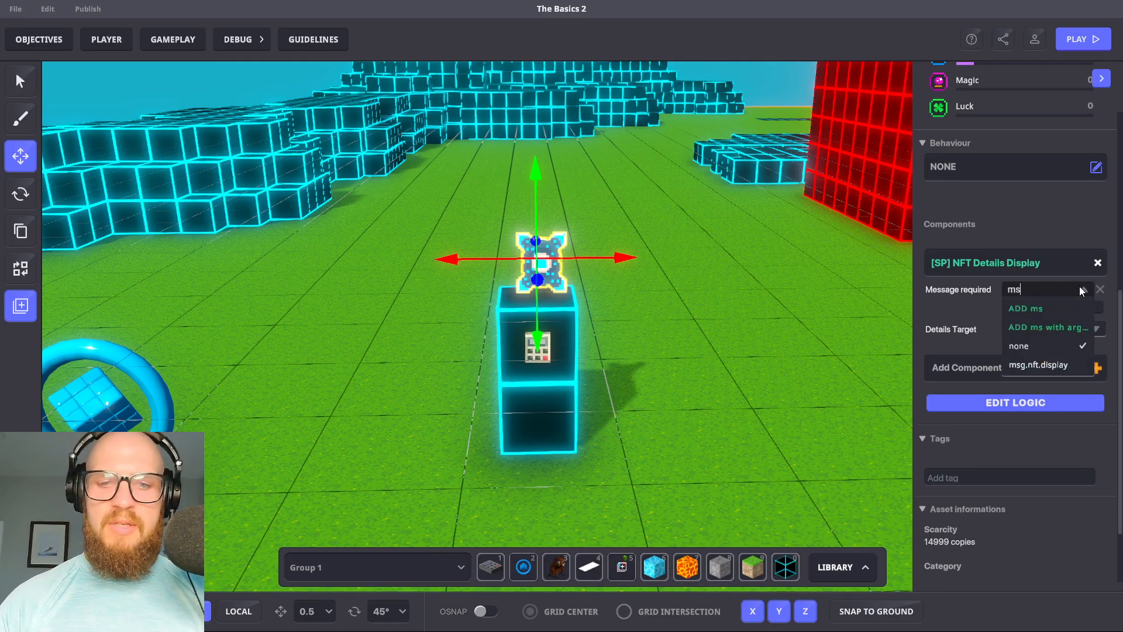
click(1044, 366)
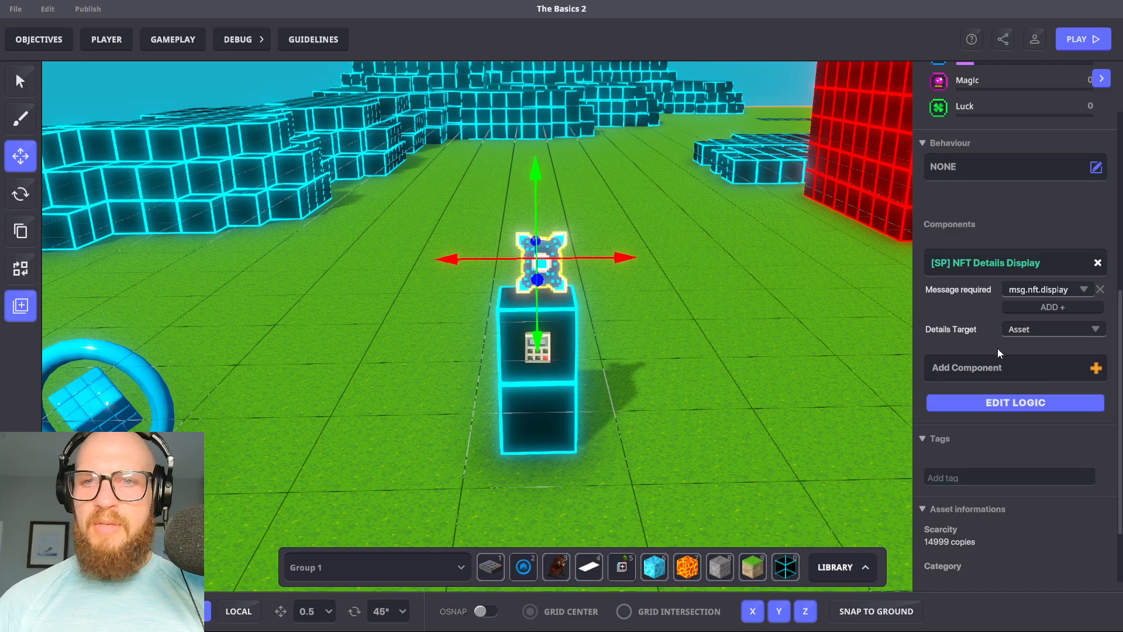
click(1087, 325)
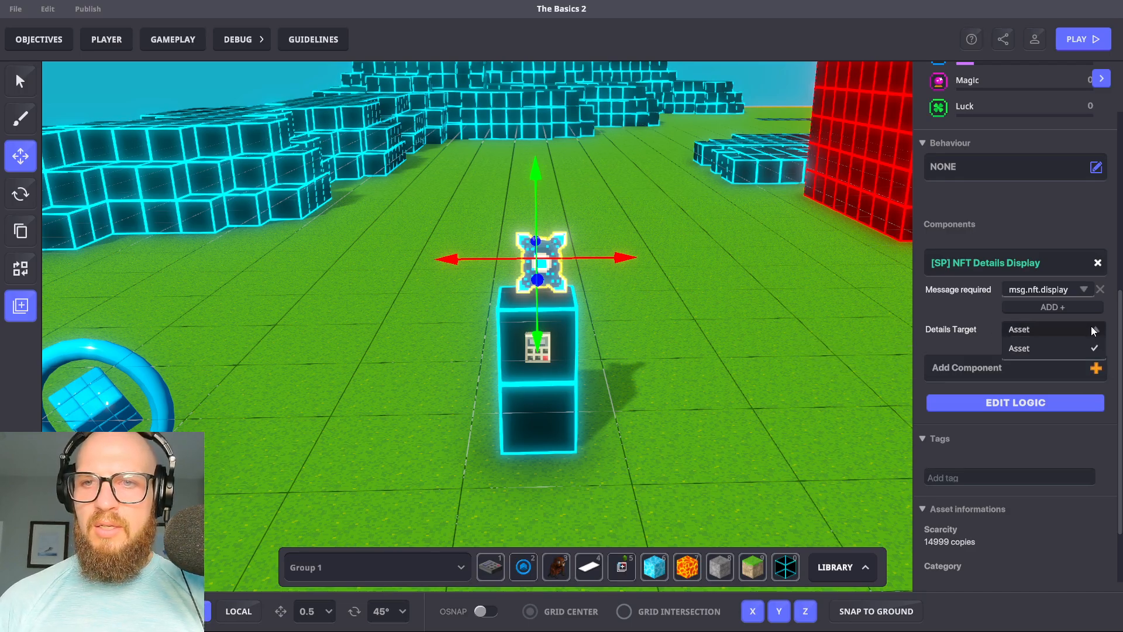
click(1000, 344)
scroll(1012, 408, up, 2)
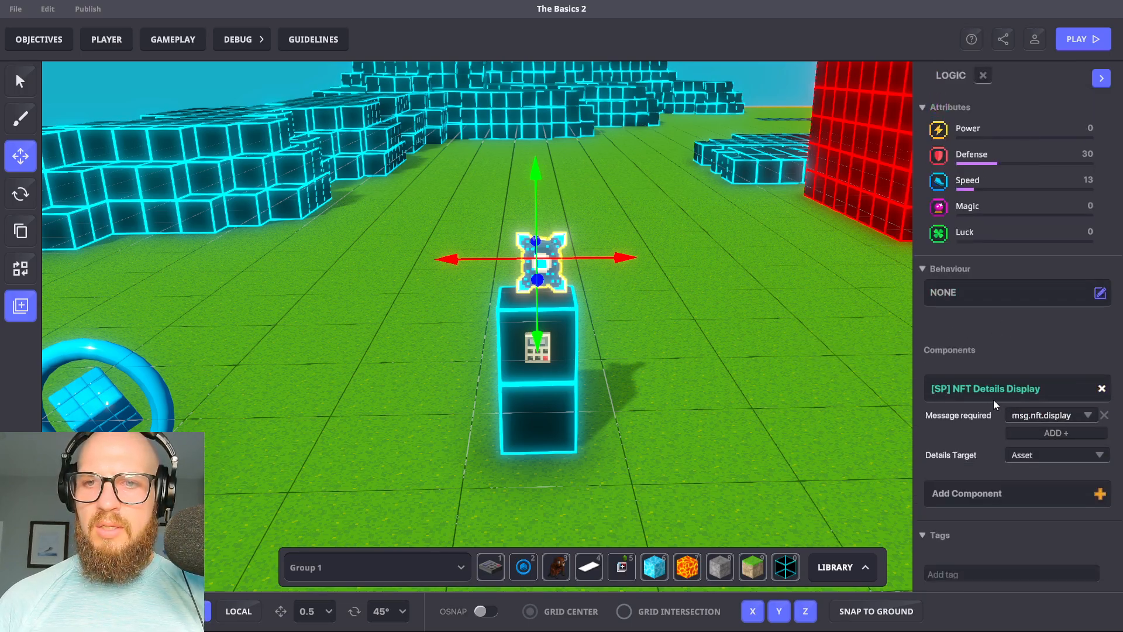
click(799, 324)
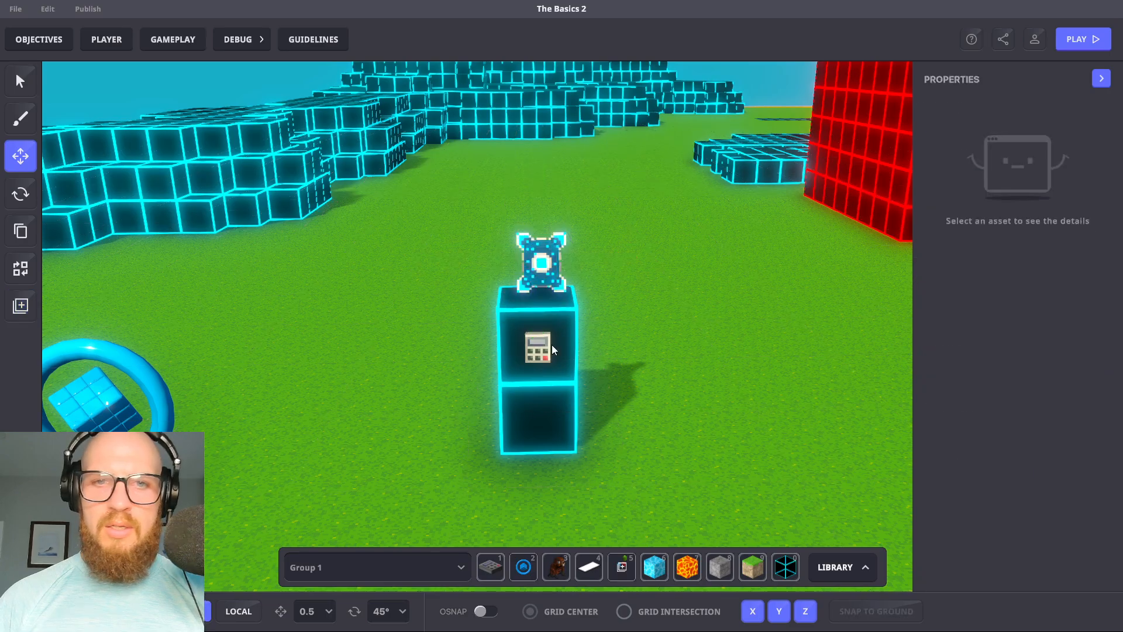
Remove the NFT Details Display component from the NumPad Switch, keeping its Button component
click(550, 346)
scroll(1006, 365, down, 5)
scroll(1002, 366, up, 2)
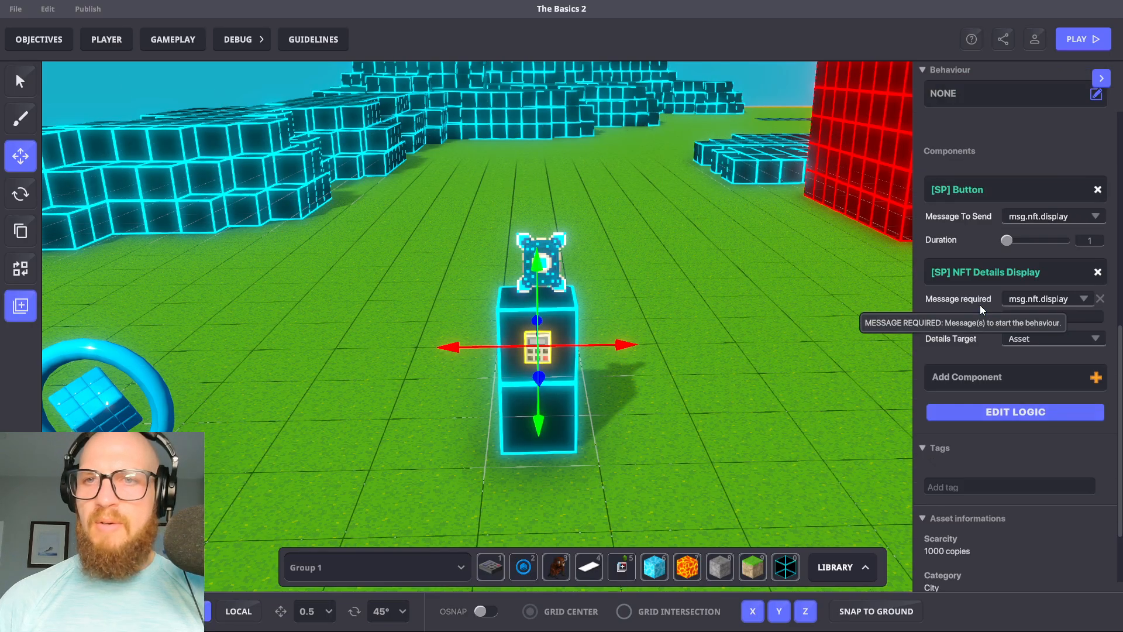
click(1098, 272)
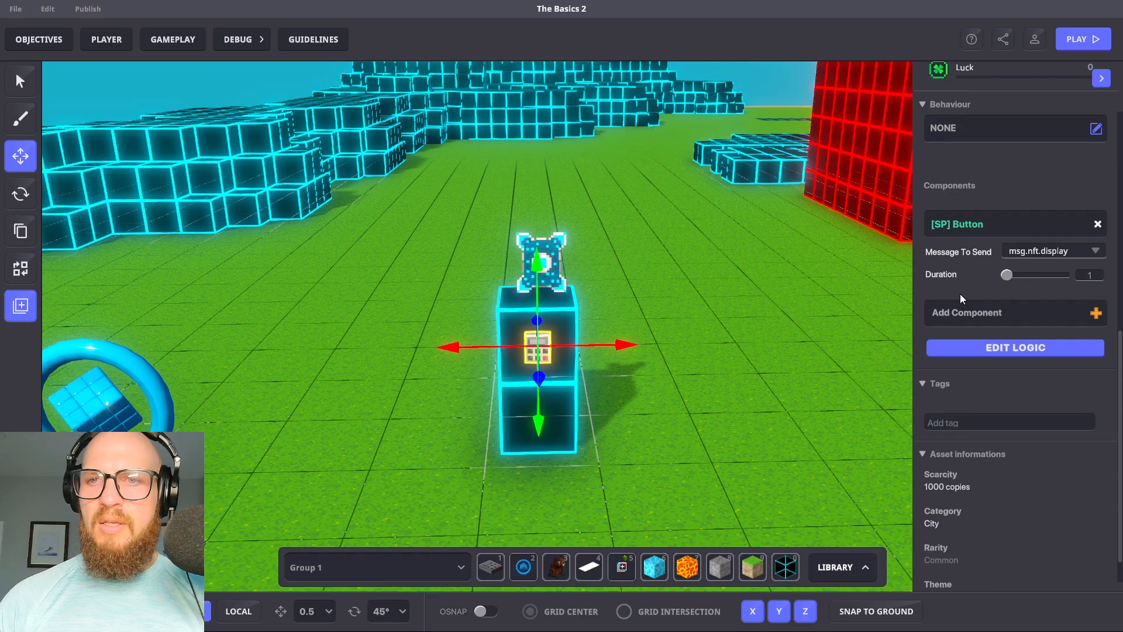
scroll(959, 294, up, 1)
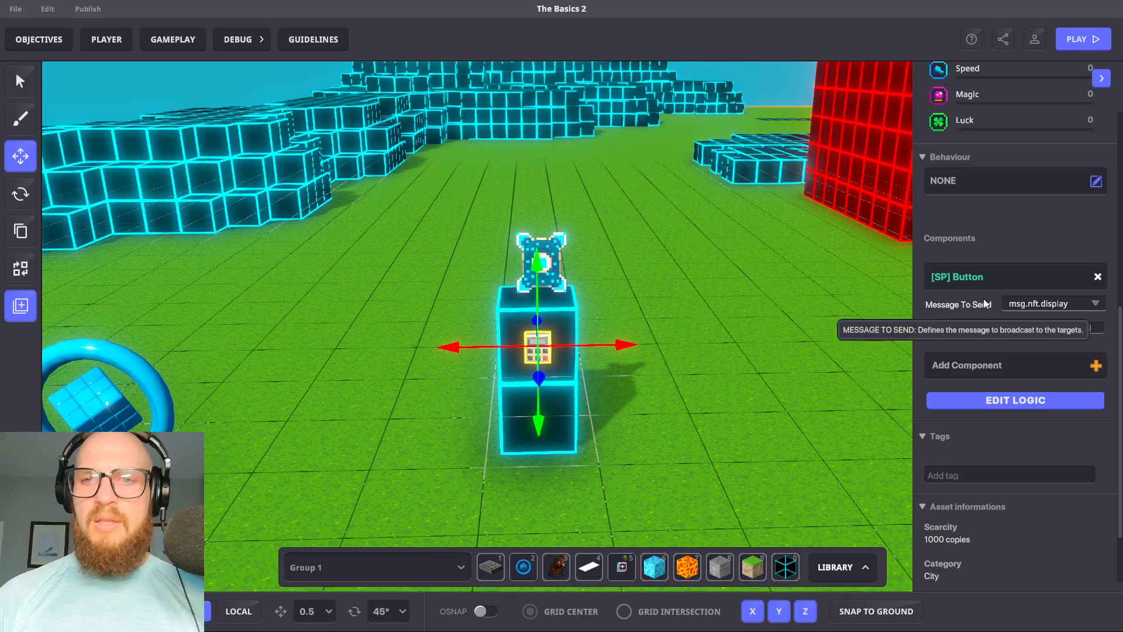
click(735, 380)
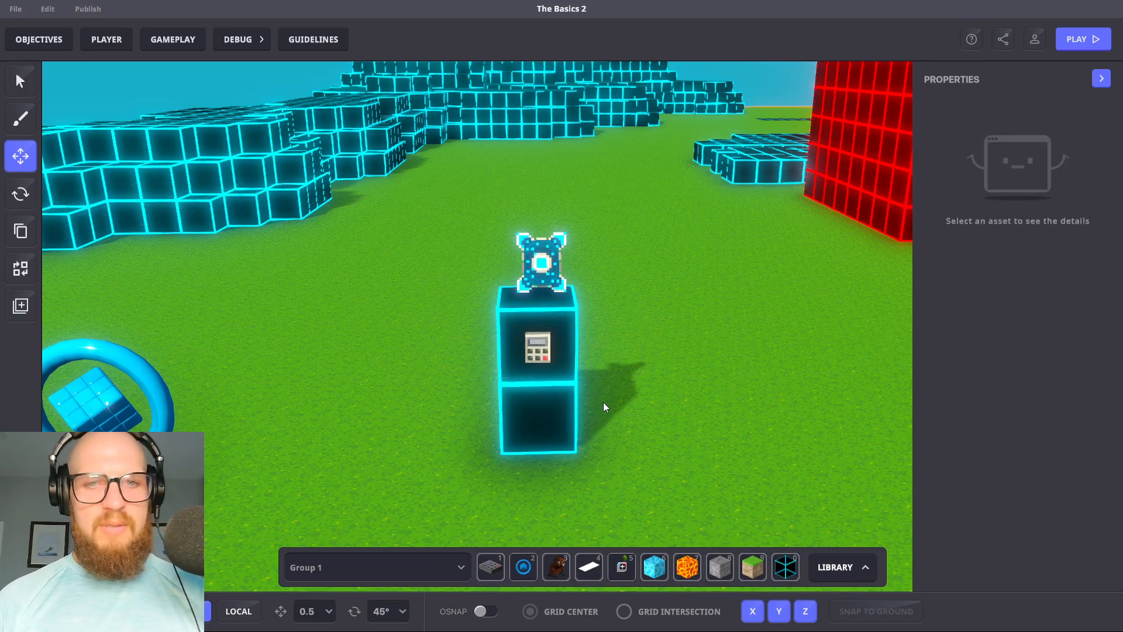
Playtest the experience by walking the avatar to the NumPad Switch and activating it to open the Alpha Shield's NFT details
key(ctrl+p)
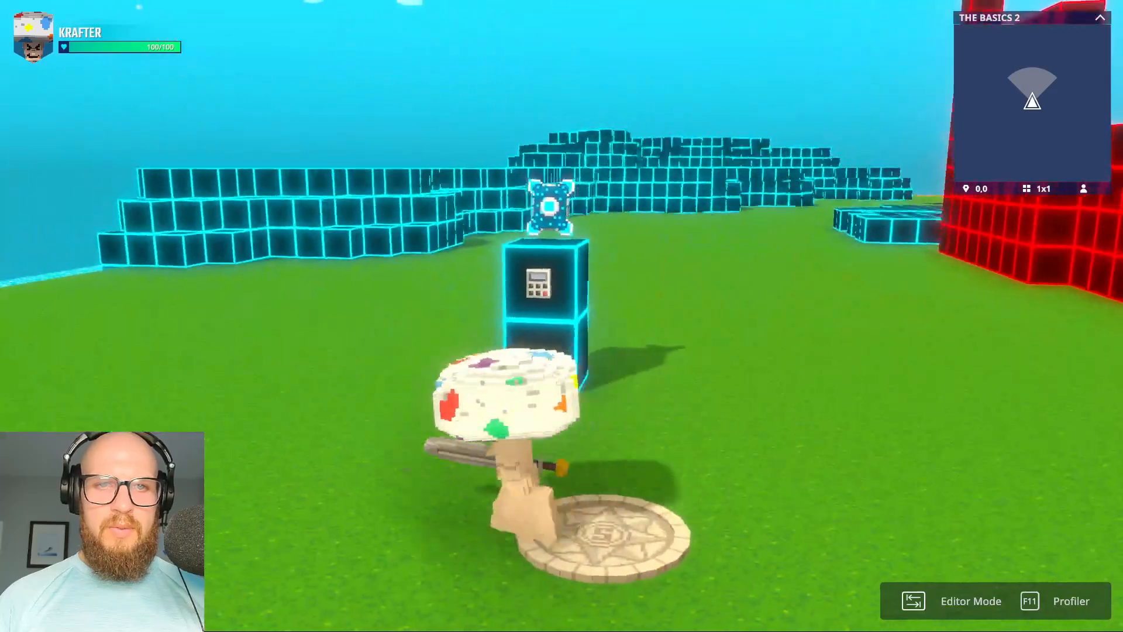
key(w)
key(e)
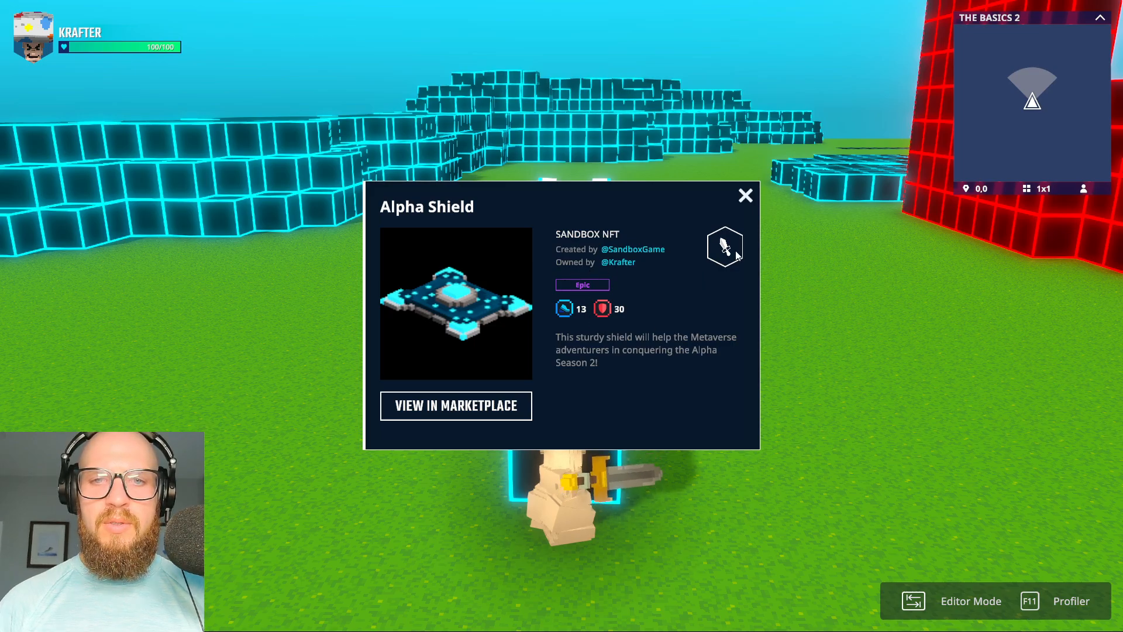
Close the Alpha Shield's NFT details, walk the avatar around the display pedestal, and return to editing
click(744, 196)
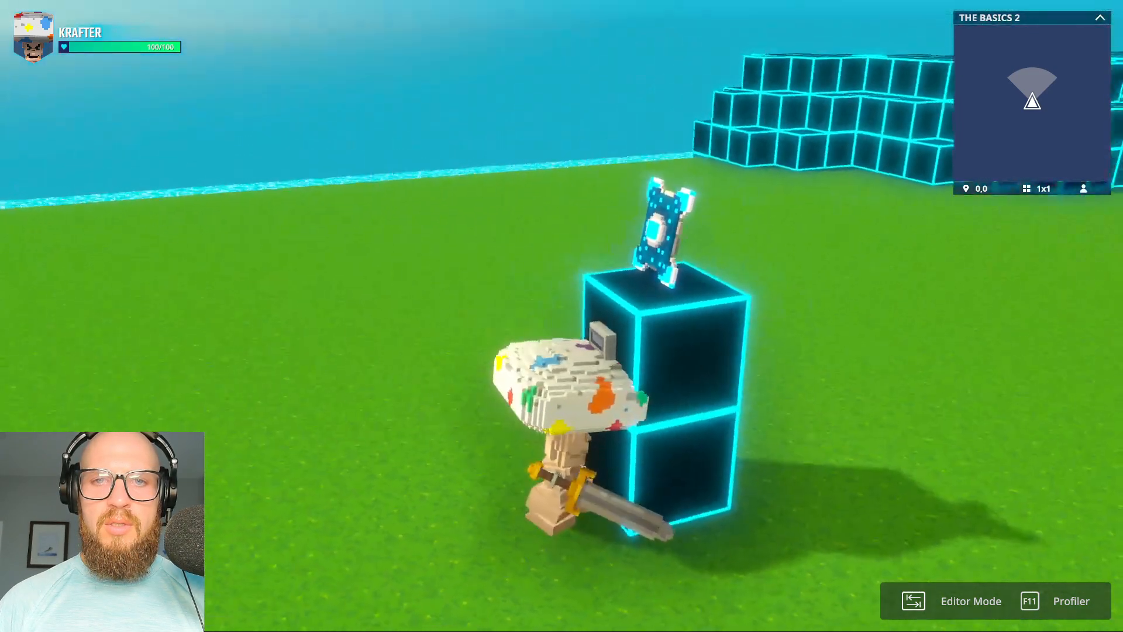
key(w)
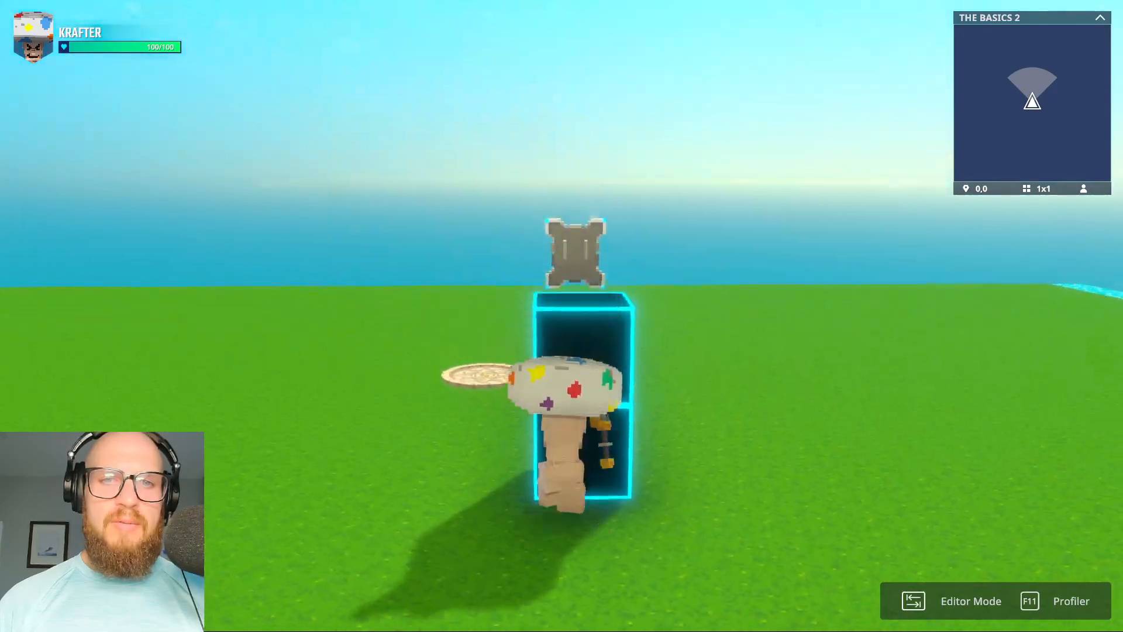
key(w)
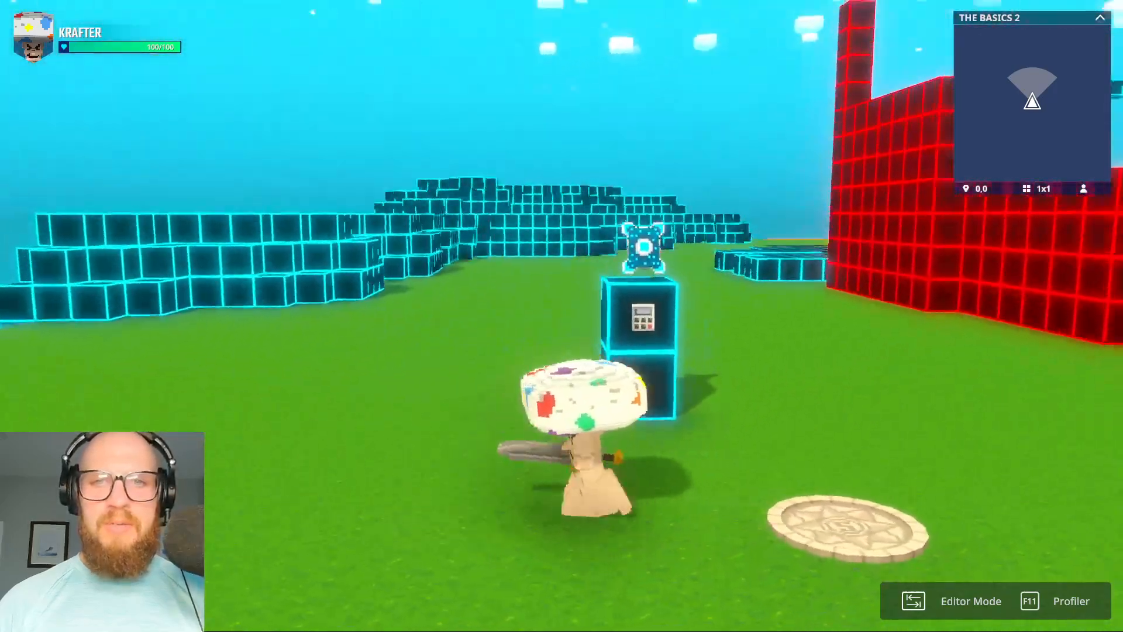
key(w)
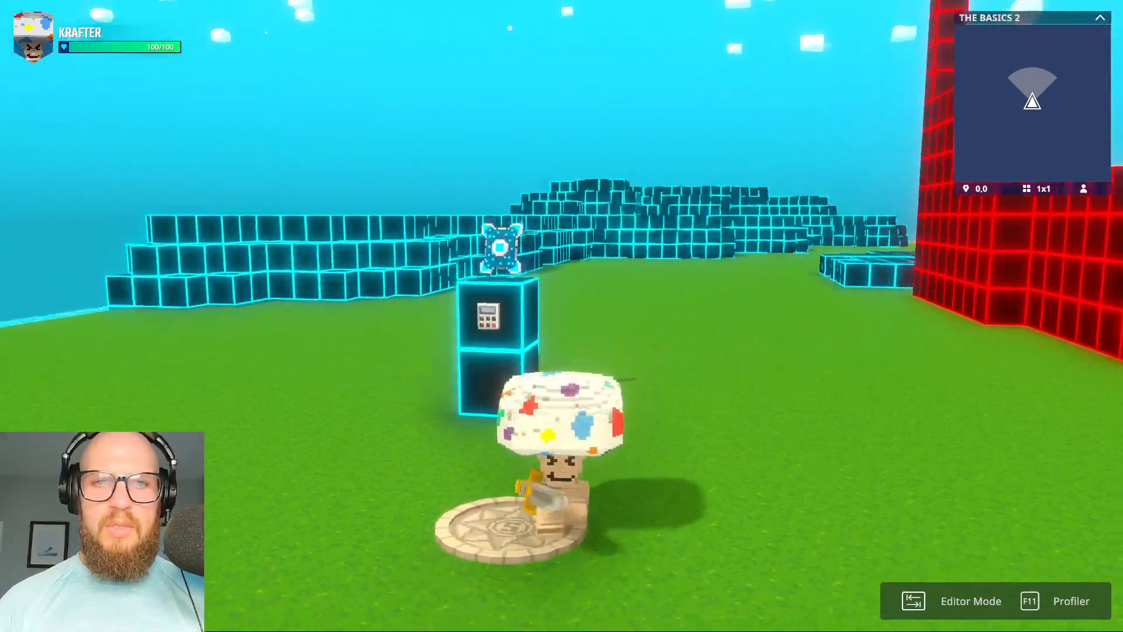
key(w)
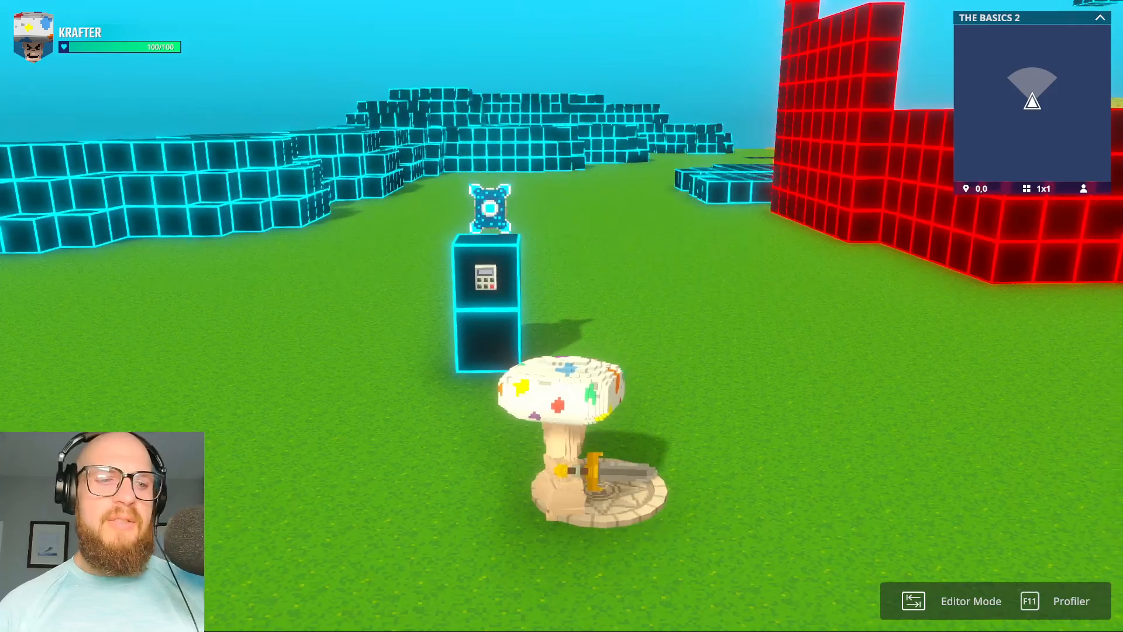
key(Tab)
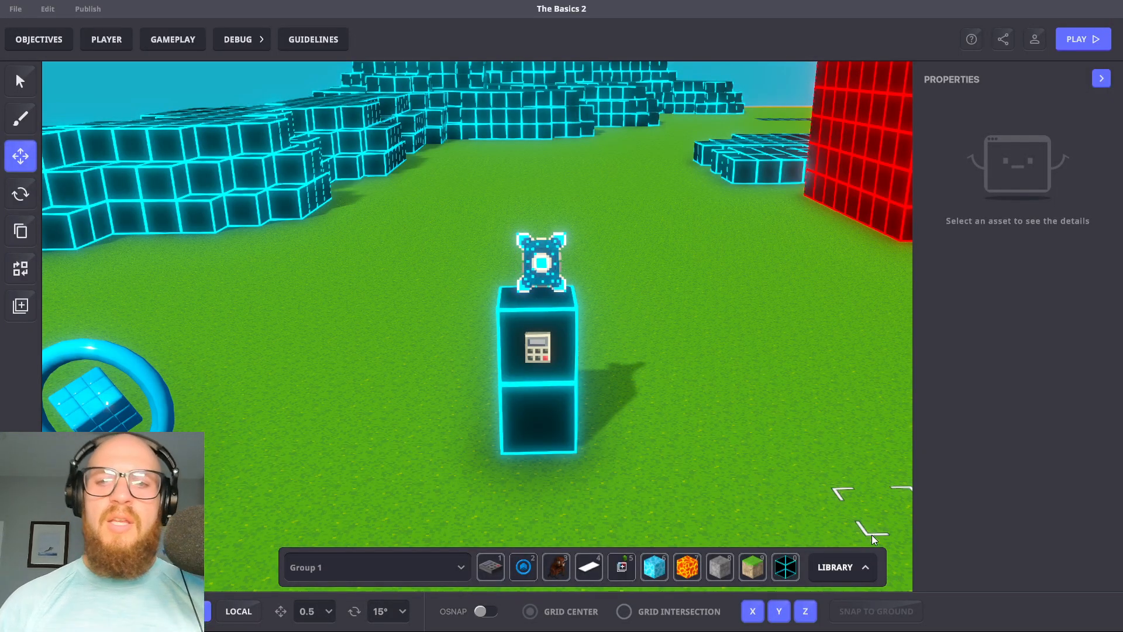
click(859, 571)
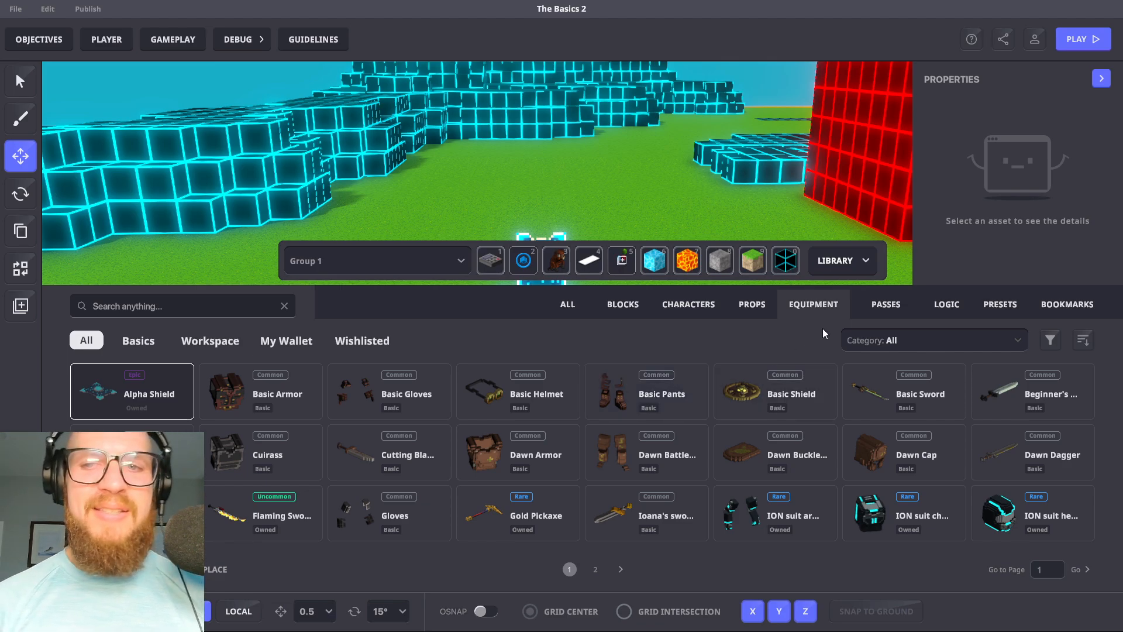
click(866, 262)
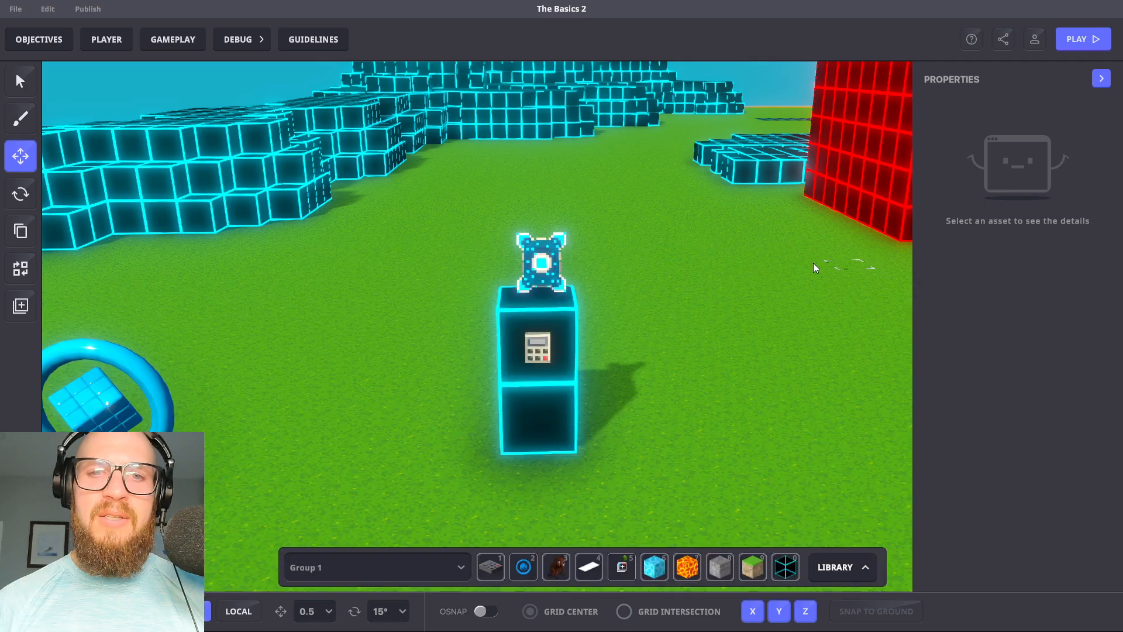
Go to the red block wall and search all categories of the asset library for "fra"
key(s)
key(w)
key(d)
right_drag(578, 336, 829, 392)
key(s)
key(w)
key(w)
right_drag(603, 370, 581, 387)
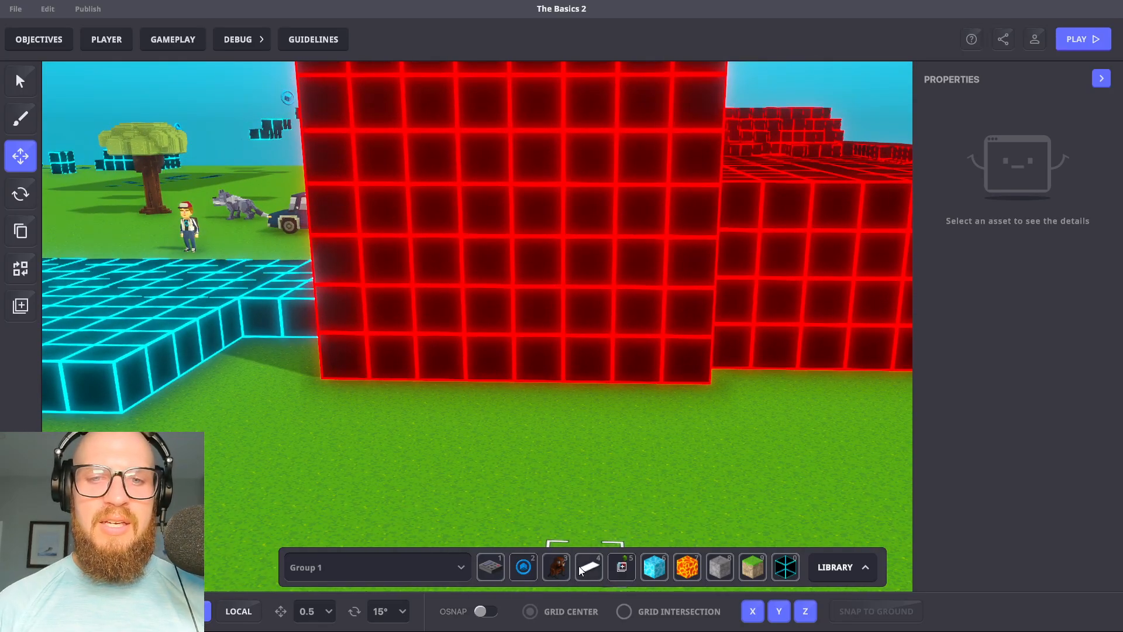
click(864, 567)
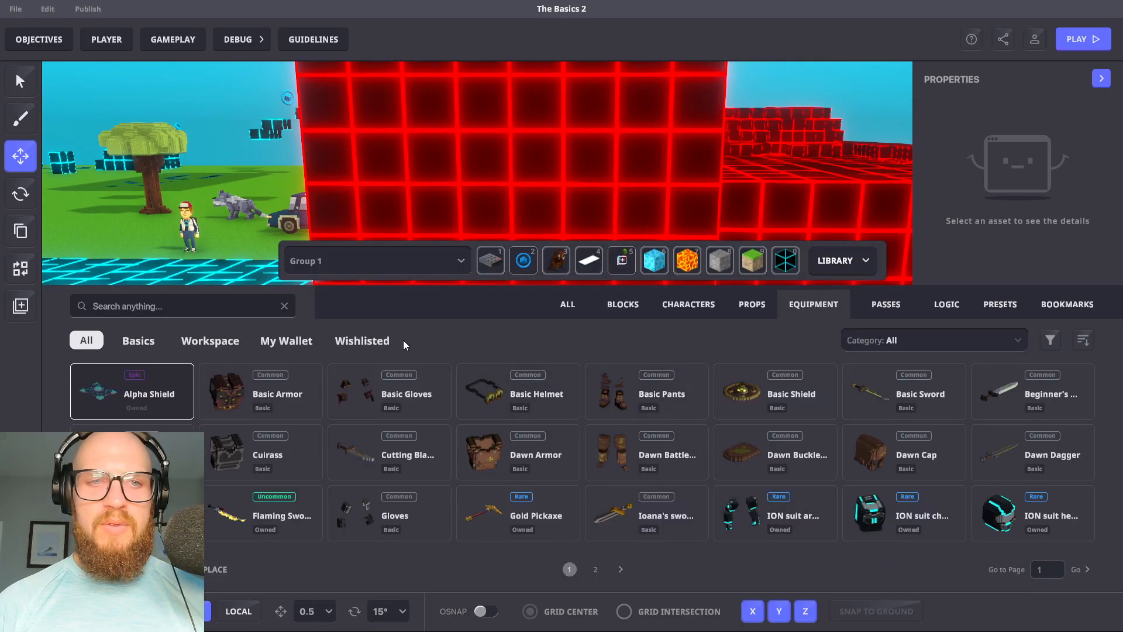
click(157, 307)
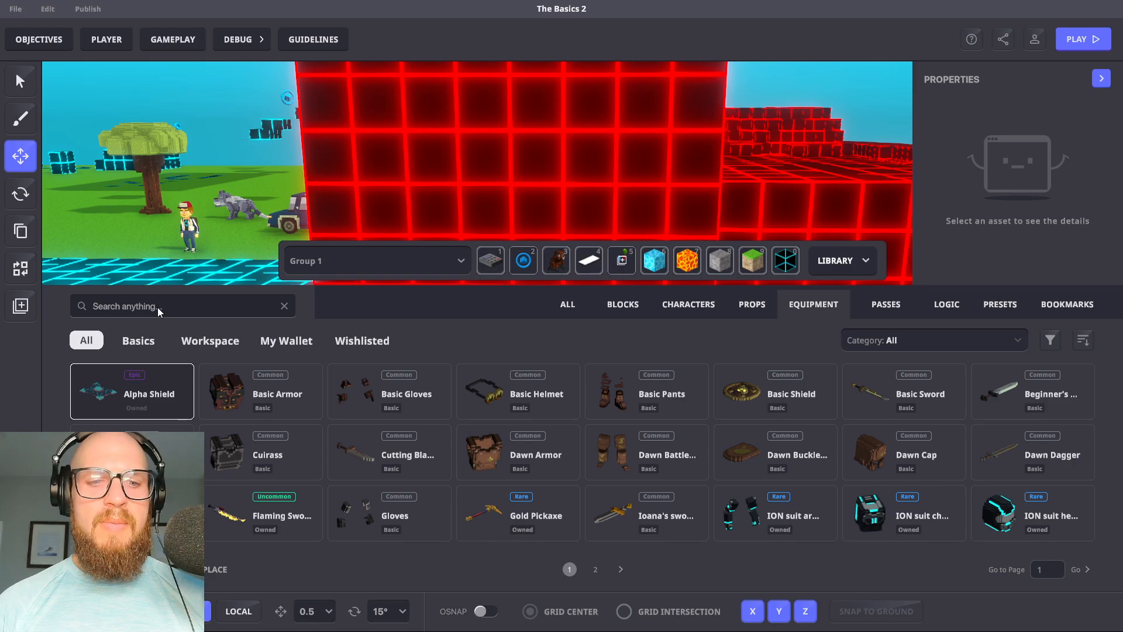
text(fra)
click(546, 310)
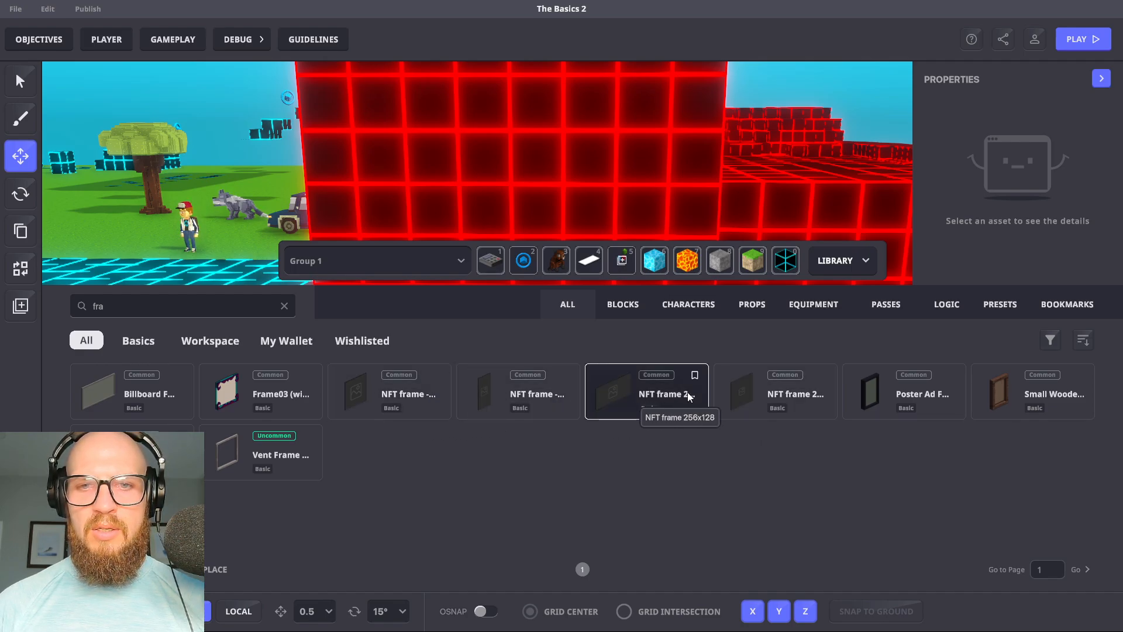
Place an NFT frame 256x256 from the library in front of the red block wall
click(749, 394)
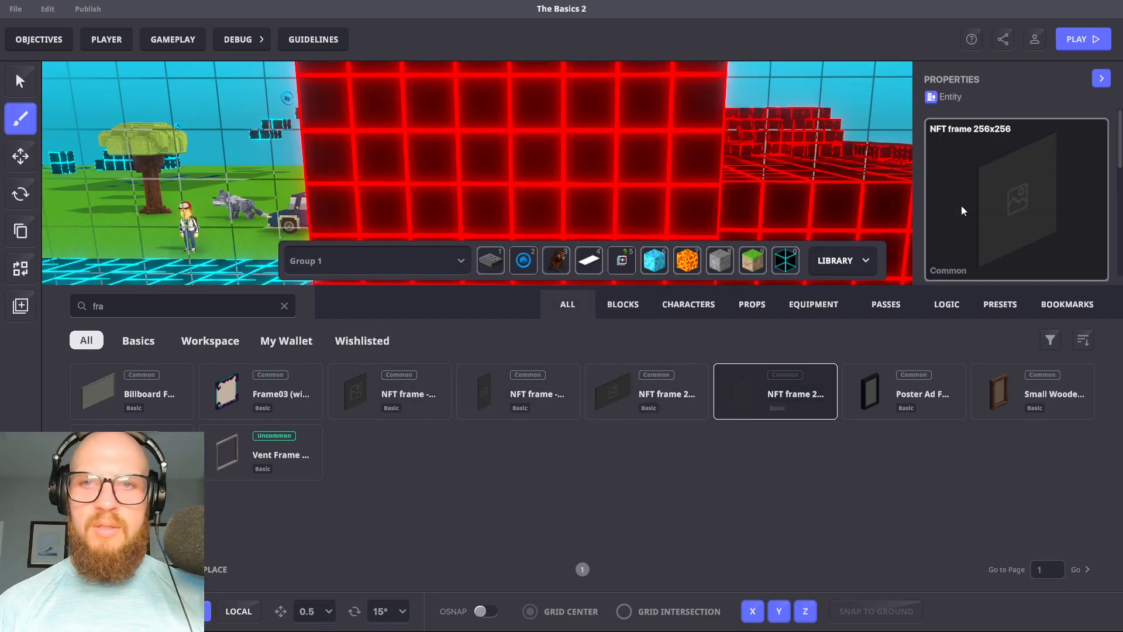
click(866, 259)
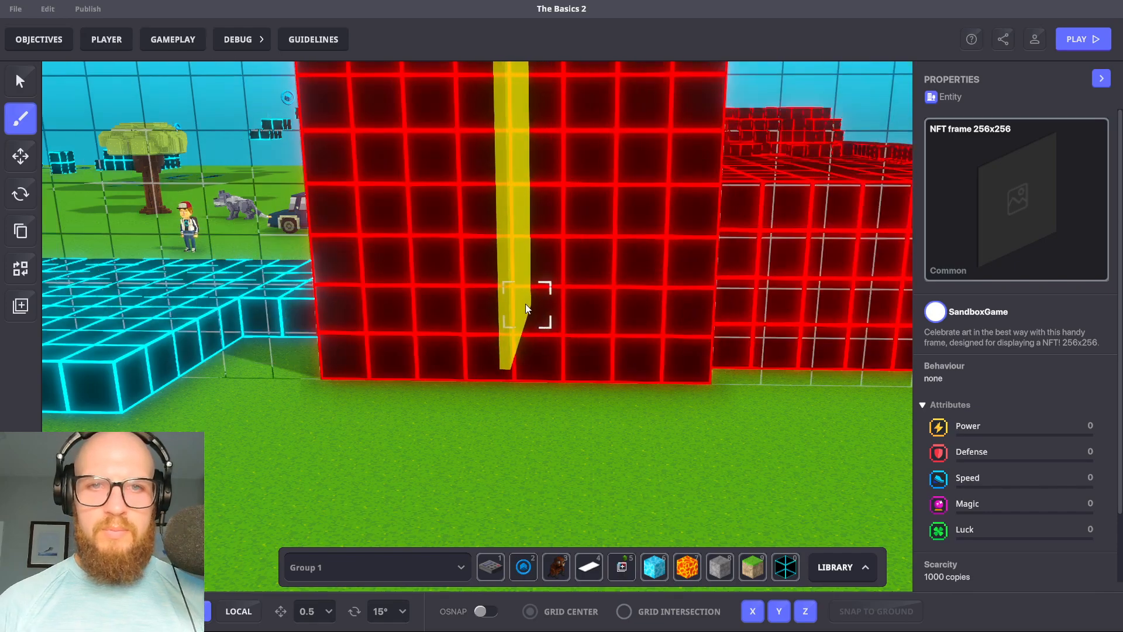
key(ctrl)
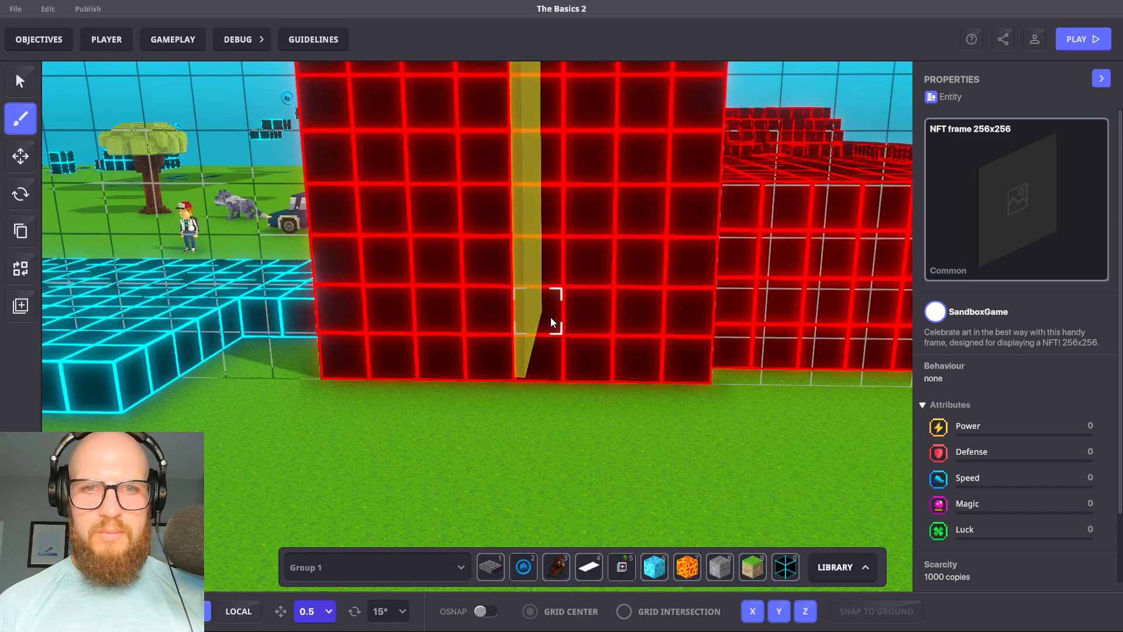
scroll(549, 317, down, 1)
ctrl+click(550, 317)
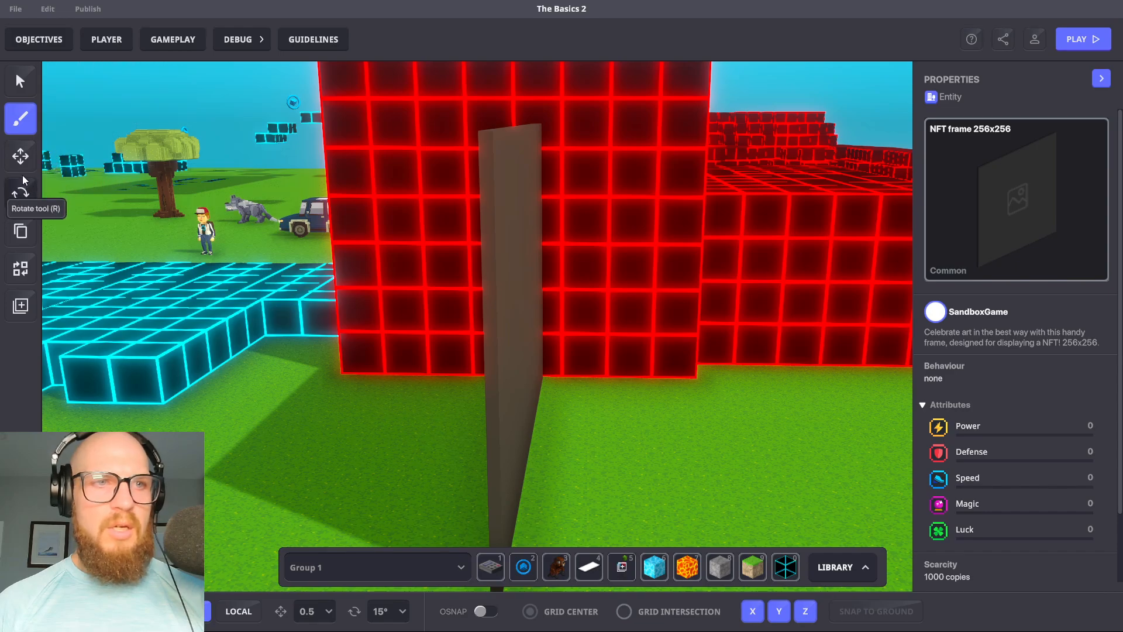
Rotate the placed NFT frame to a Y rotation of 90 degrees
click(21, 193)
click(535, 332)
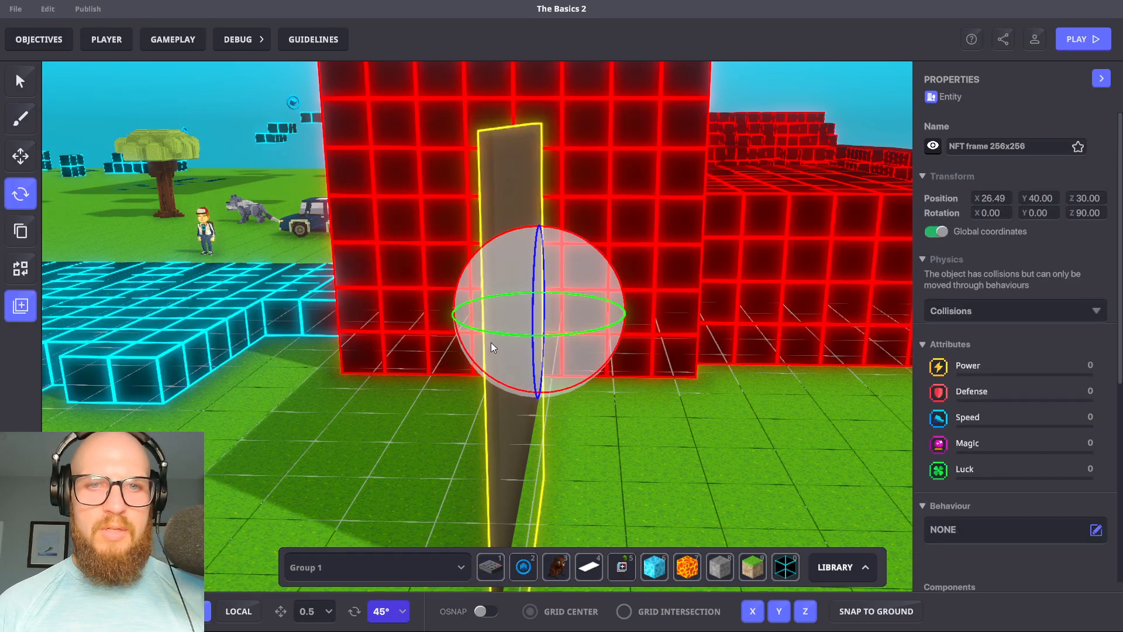
drag(493, 333, 742, 343)
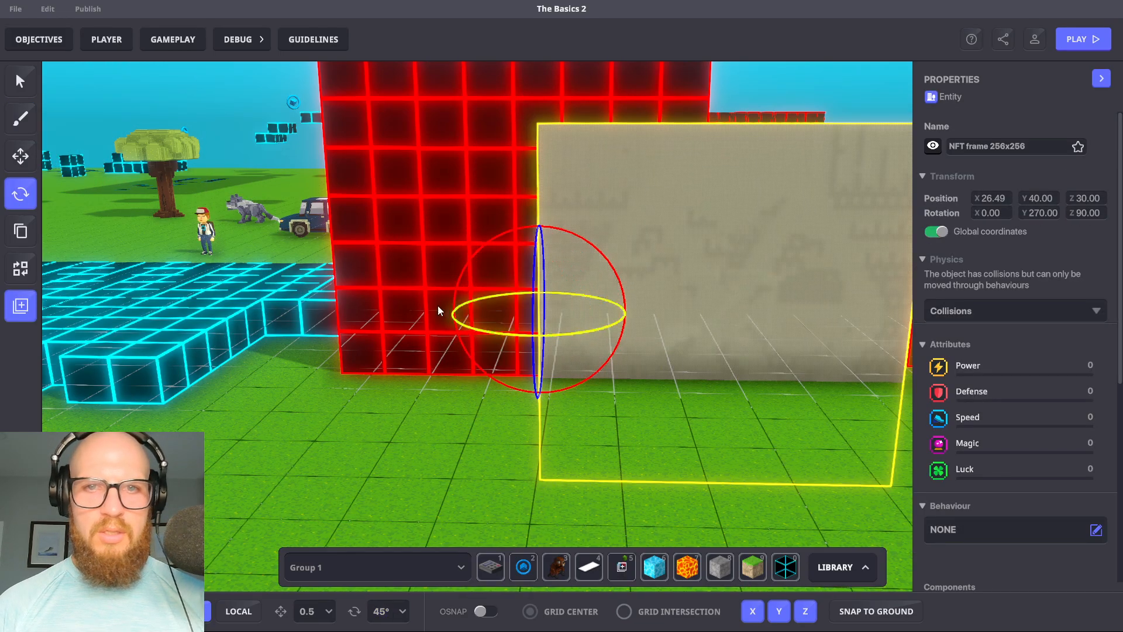
click(21, 155)
key(d)
key(s)
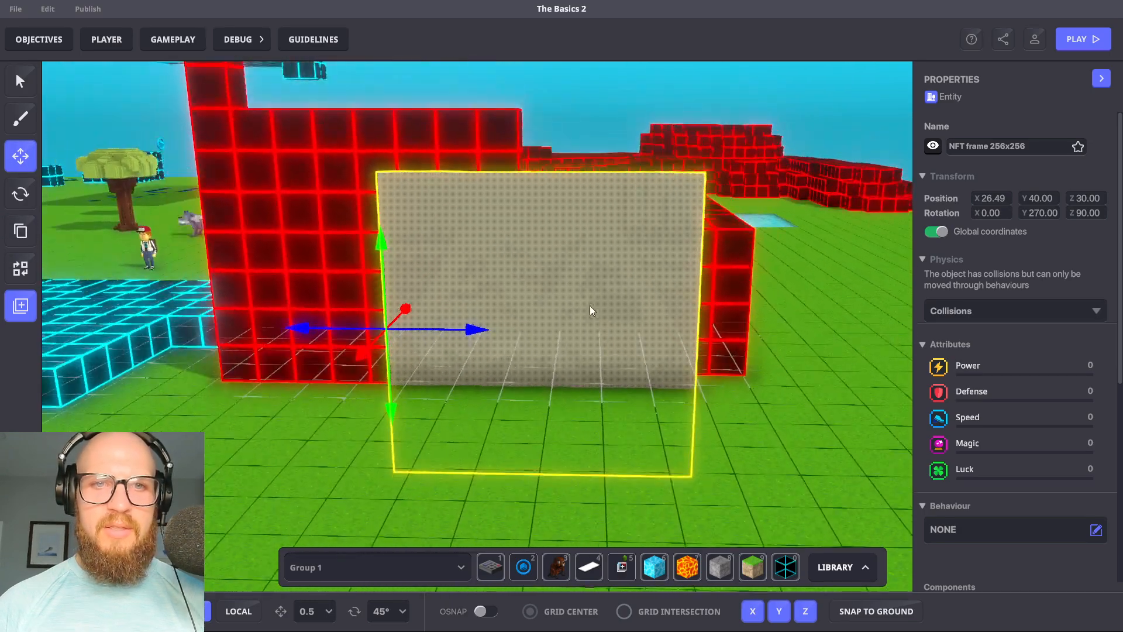
click(21, 194)
drag(448, 343, 8, 395)
key(a)
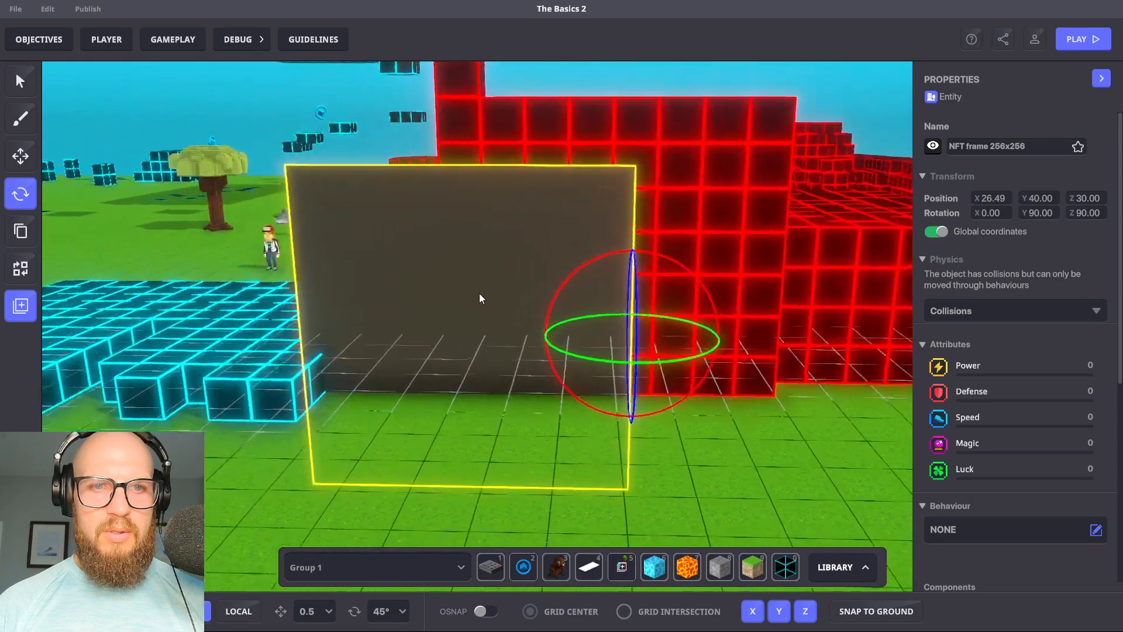
Move the NFT frame along the wall to Z 26.50 and raise it out of the ground to Y 42.50
click(21, 156)
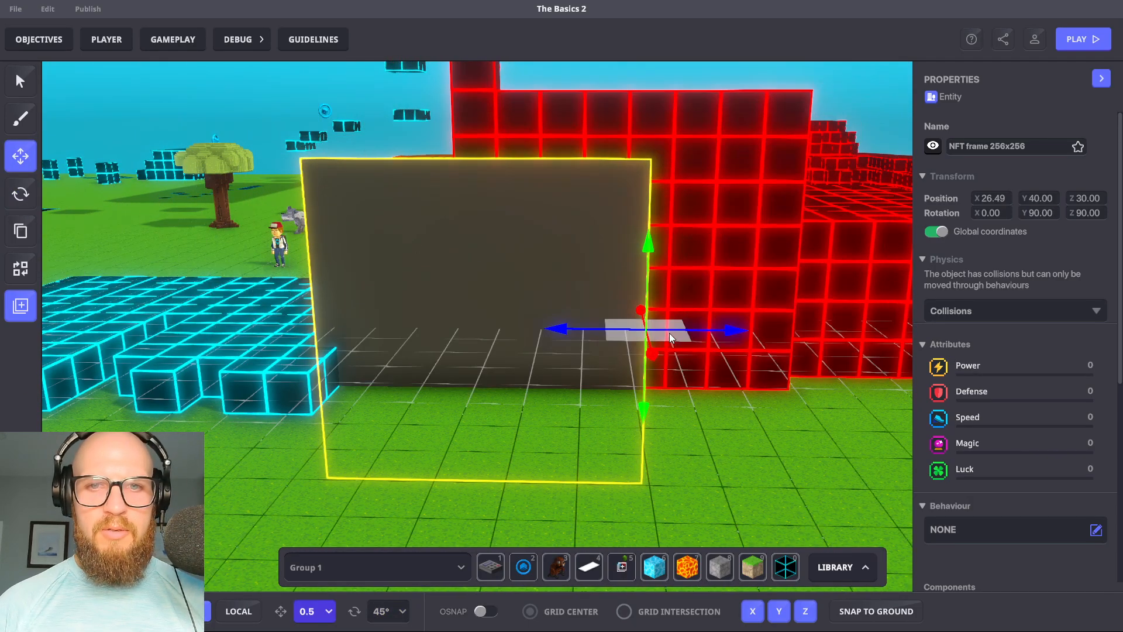
drag(690, 328, 792, 318)
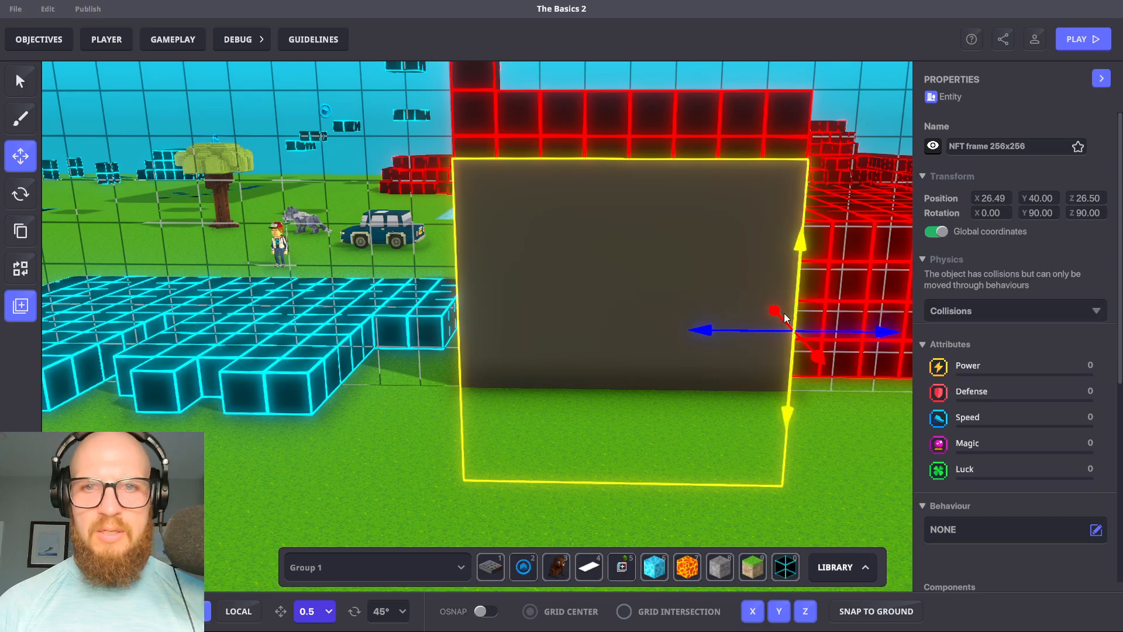
drag(804, 244, 806, 133)
scroll(758, 256, down, 2)
middle_drag(757, 255, 706, 286)
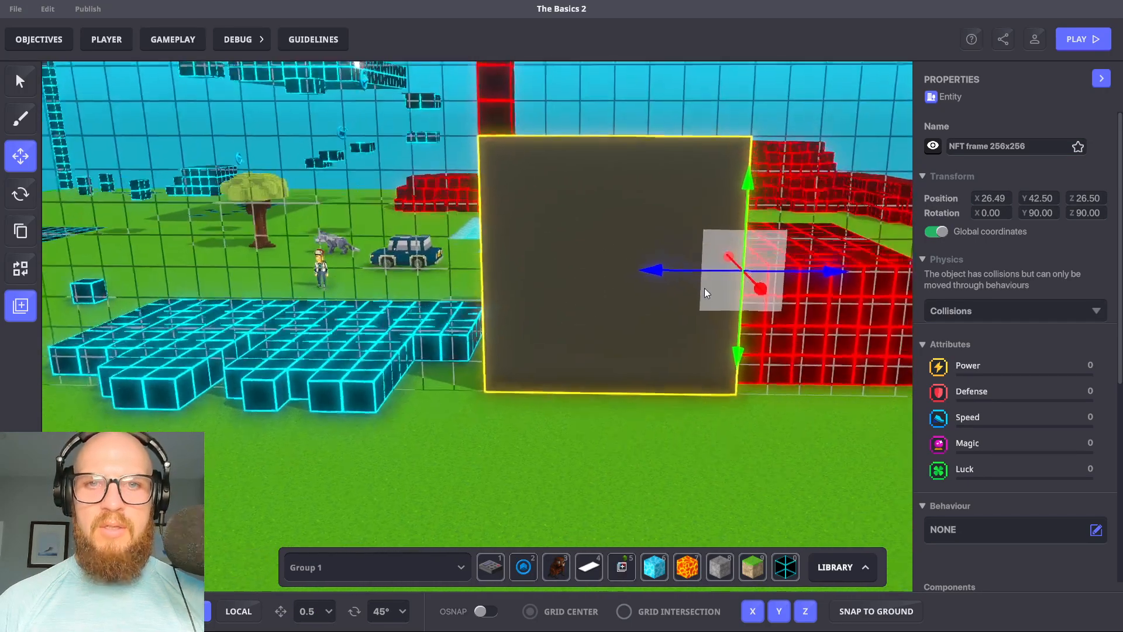
scroll(640, 346, down, 1)
right_drag(772, 383, 662, 347)
Browse the components available for the NFT frame, checking NFT Details Display, without adding one
click(729, 416)
click(629, 250)
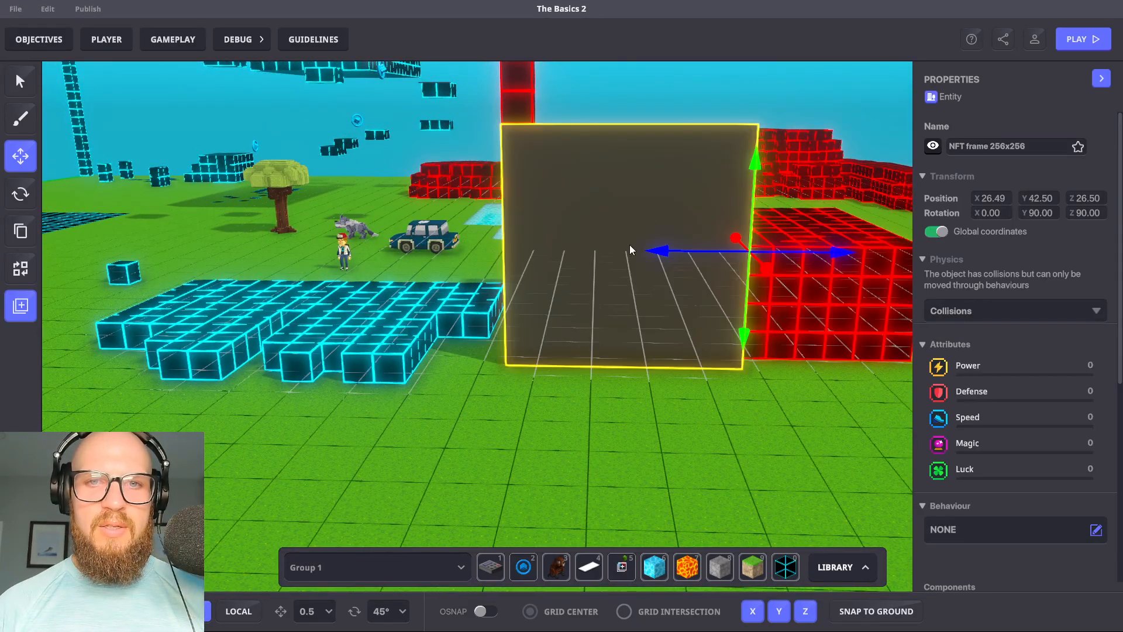
scroll(1000, 345, down, 5)
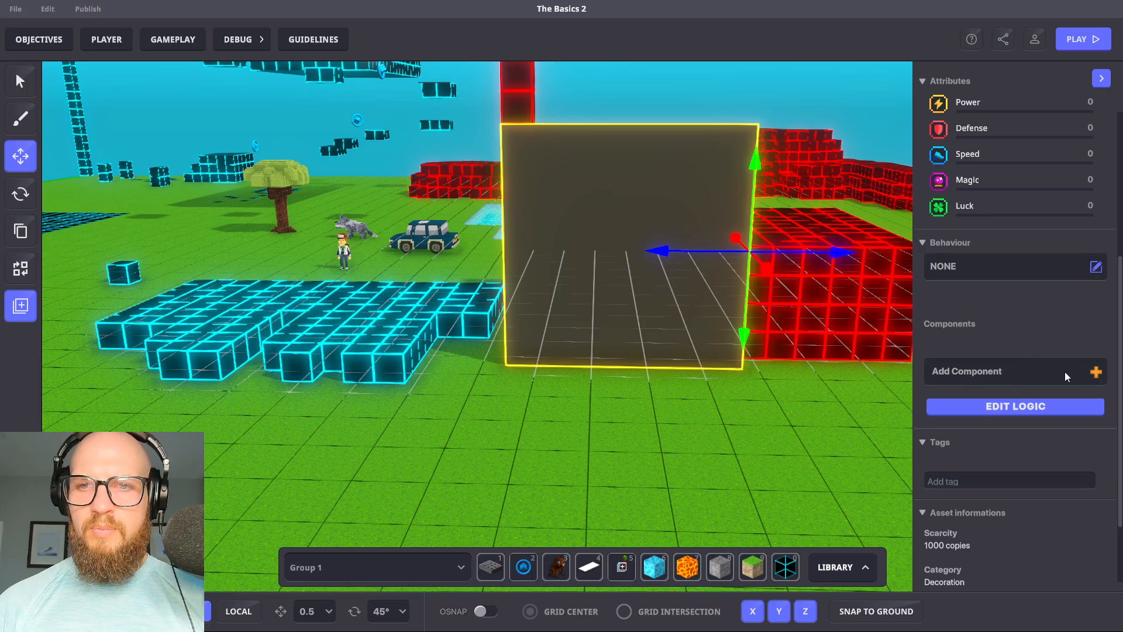
click(1064, 371)
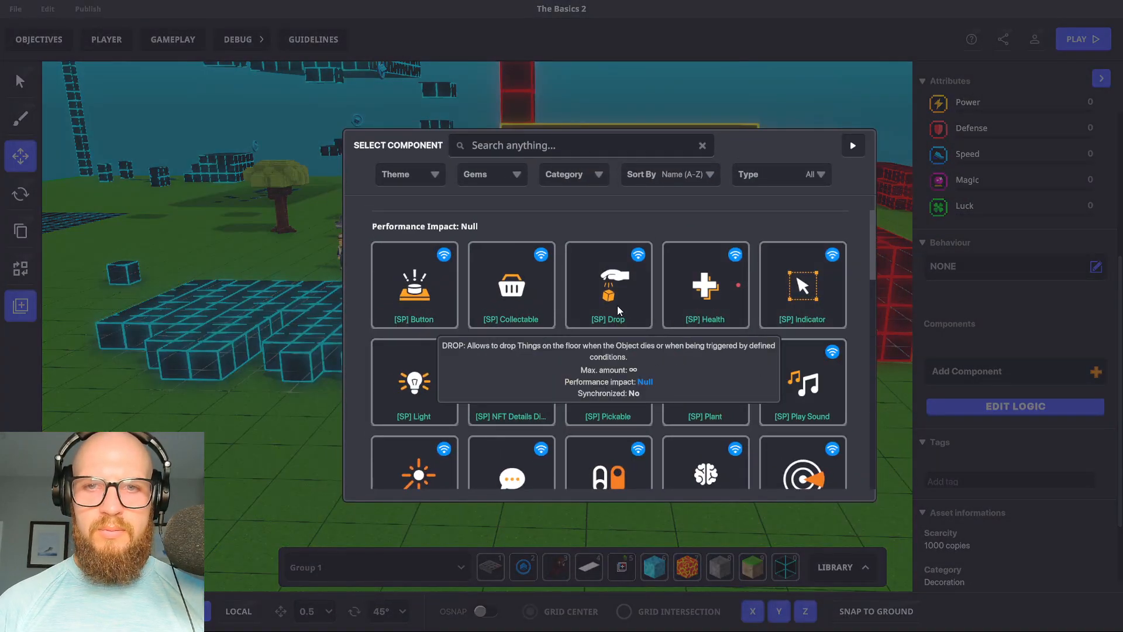
scroll(730, 281, down, 3)
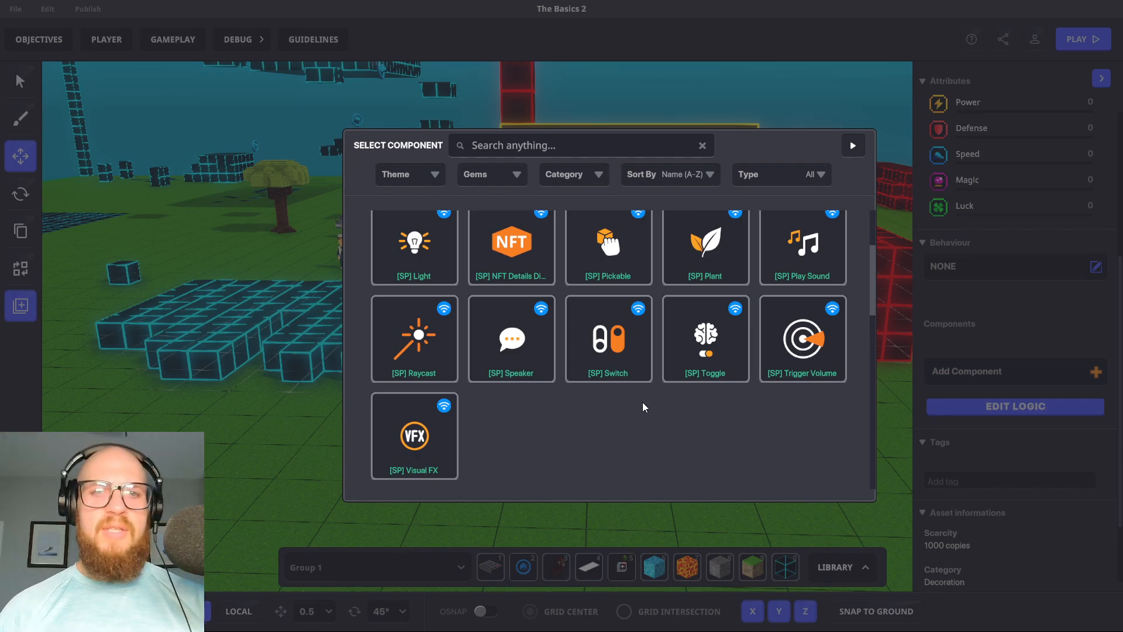
scroll(642, 403, up, 2)
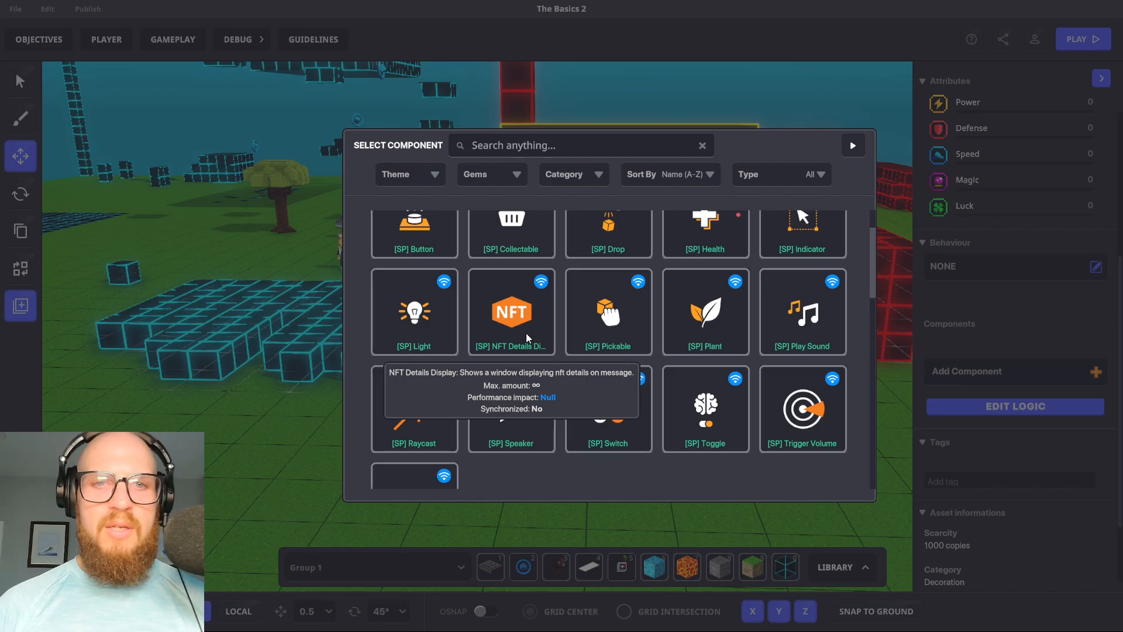
click(858, 146)
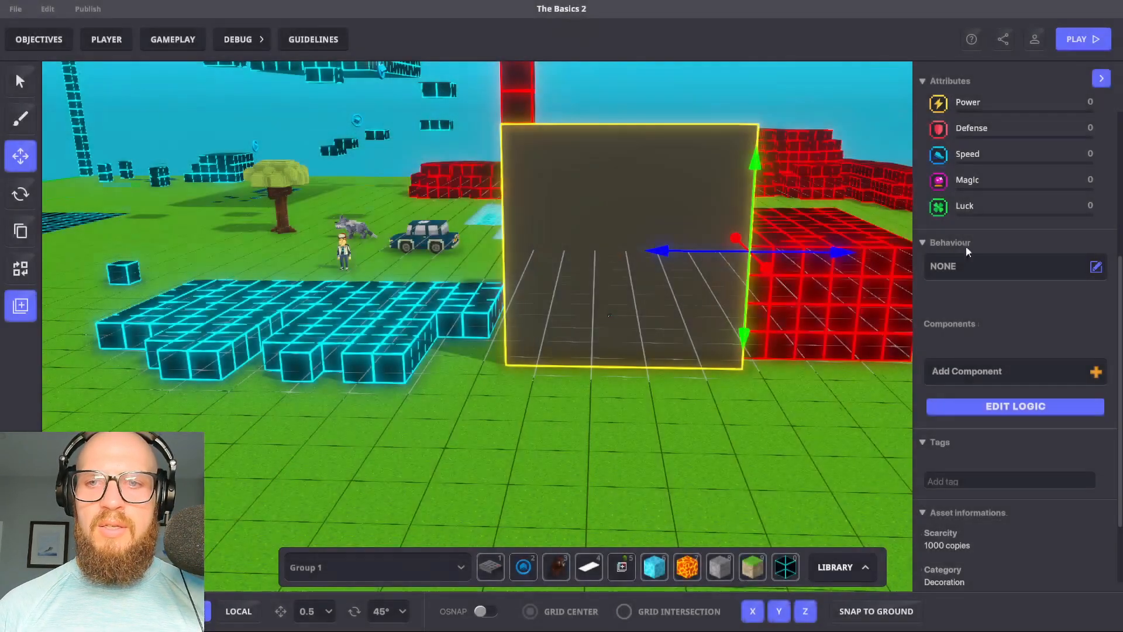
Browse the behaviours available for the NFT frame, from null to high performance impact, without assigning one
click(998, 268)
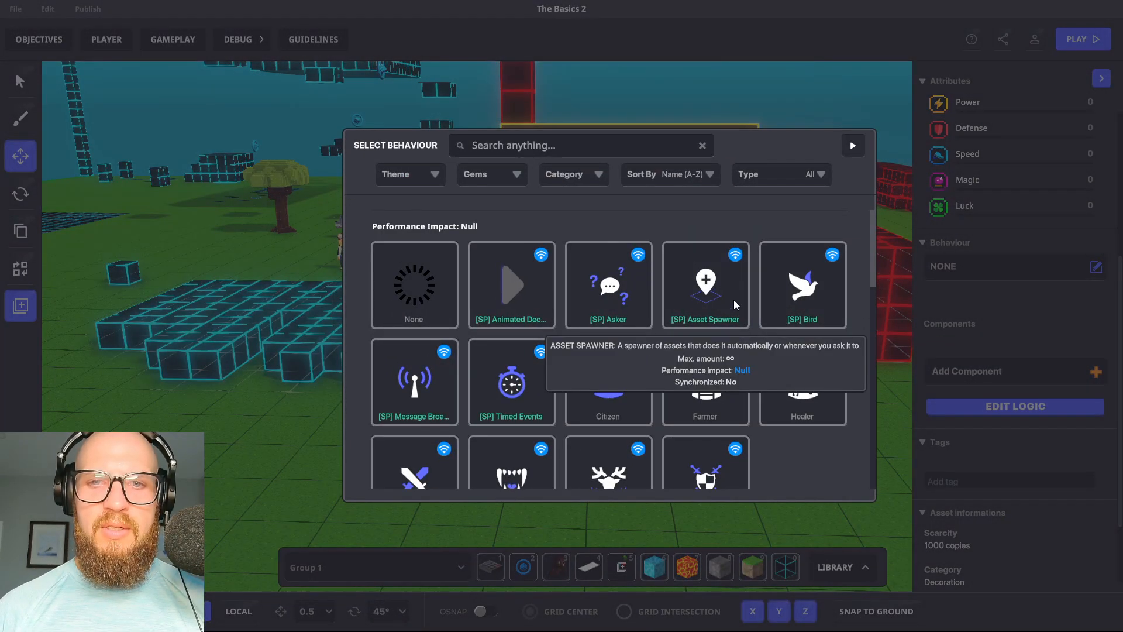
scroll(820, 374, down, 2)
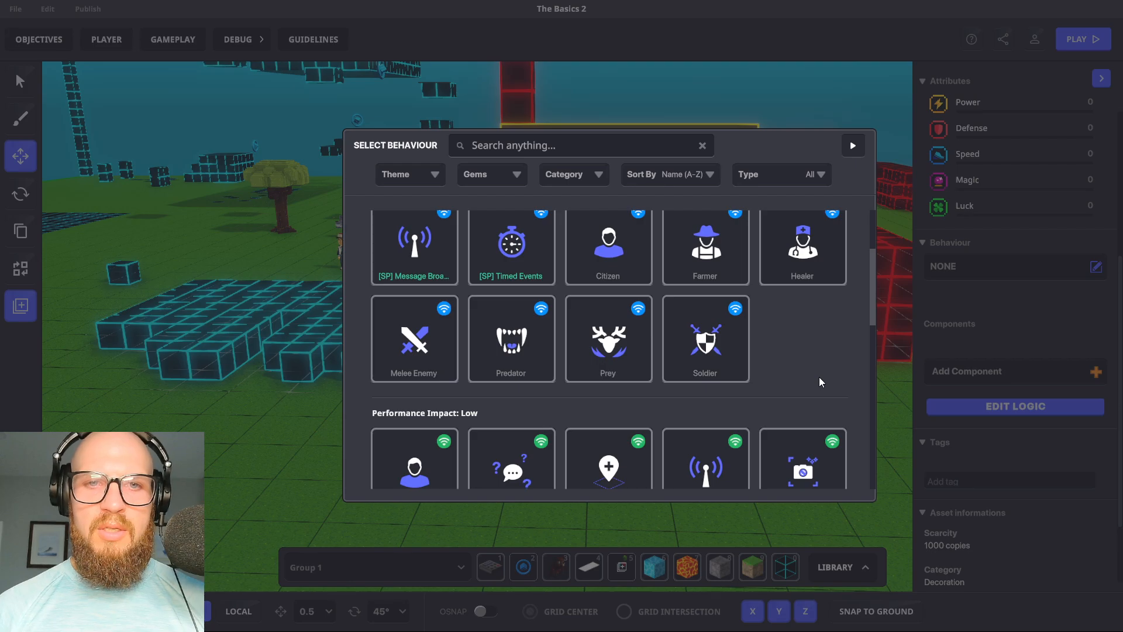
scroll(819, 379, down, 3)
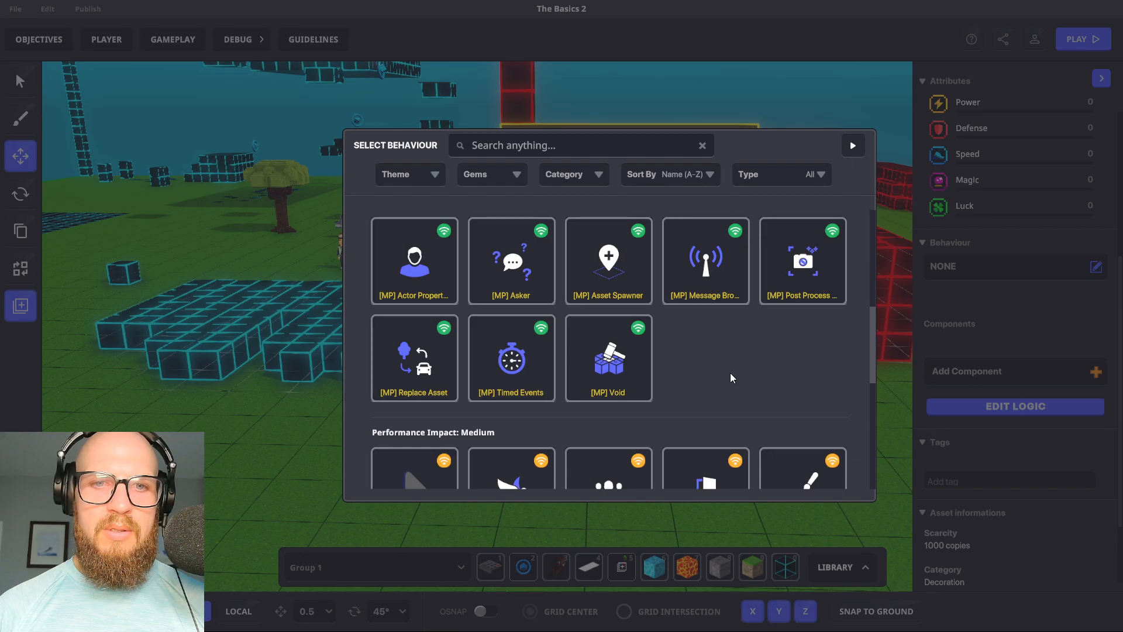
scroll(767, 361, down, 3)
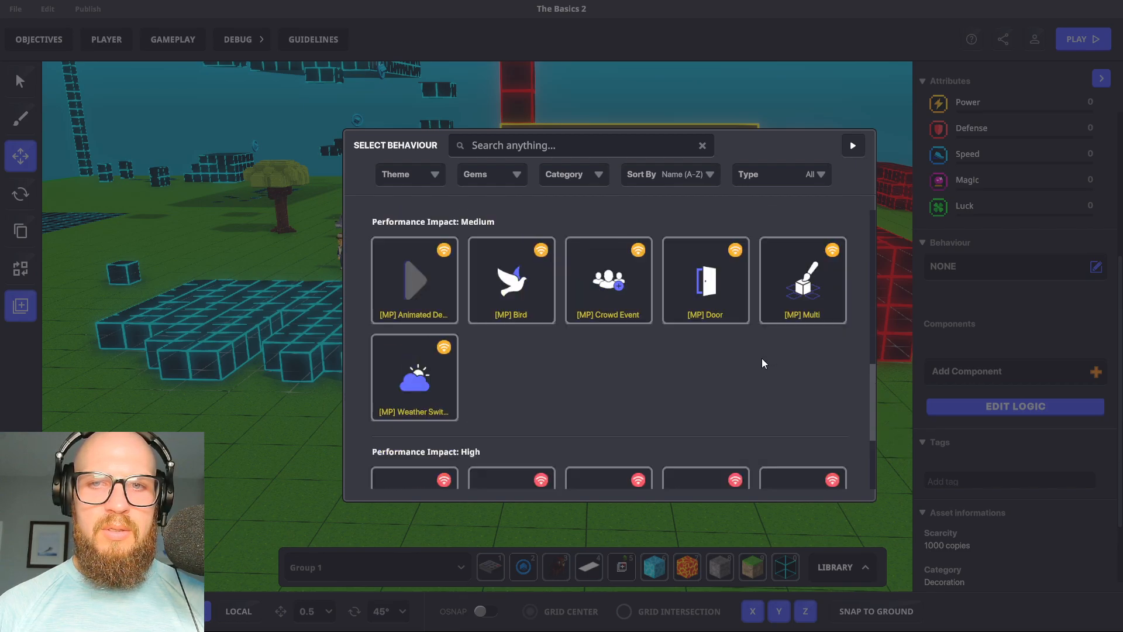
scroll(762, 358, down, 3)
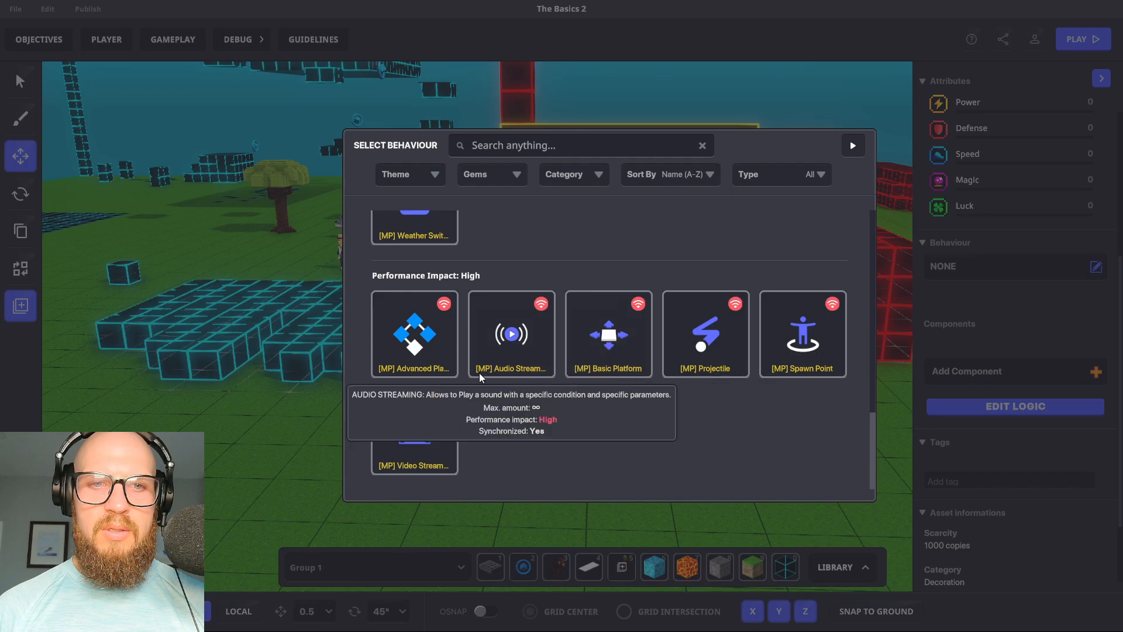
click(851, 147)
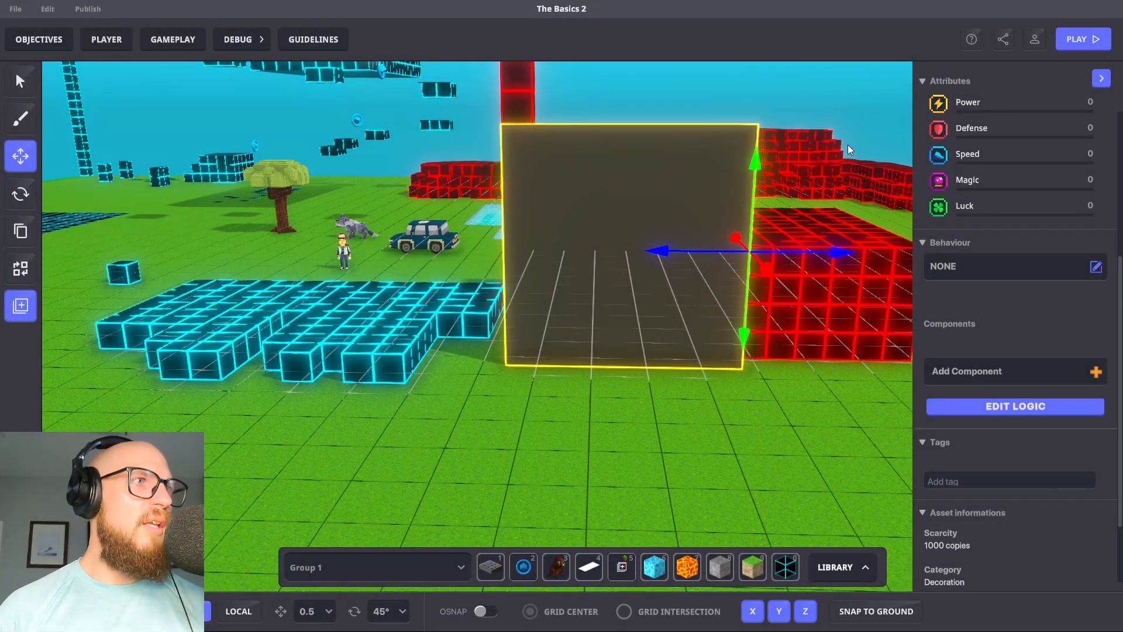
Search the components for "nft", check the NFT component descriptions, and add NFT Image Display to the NFT frame
click(1082, 374)
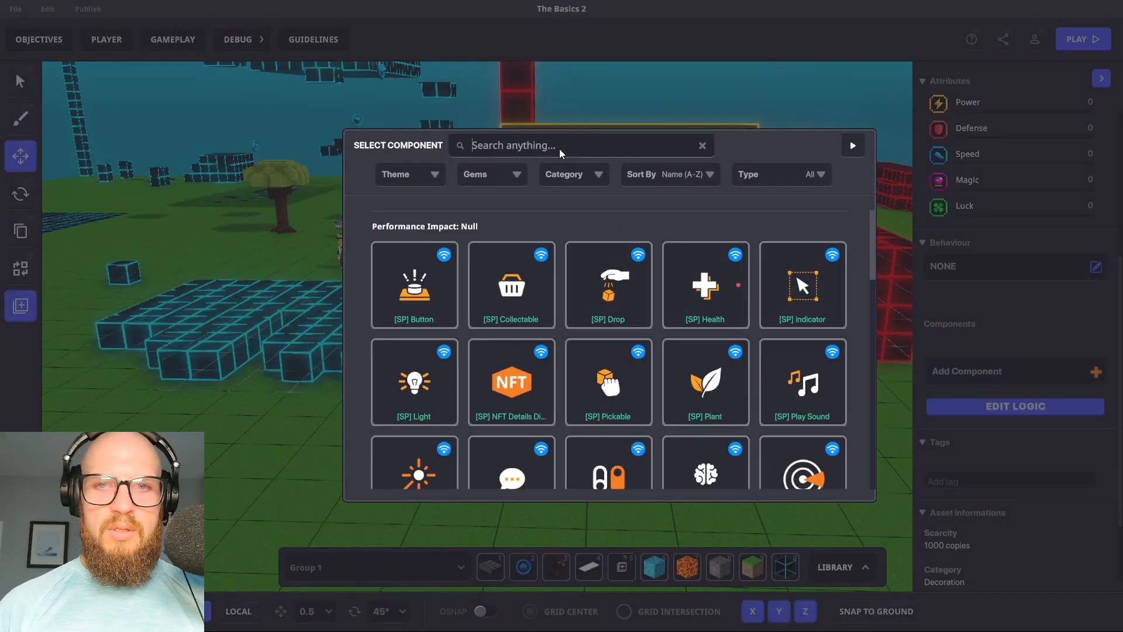
text(nft)
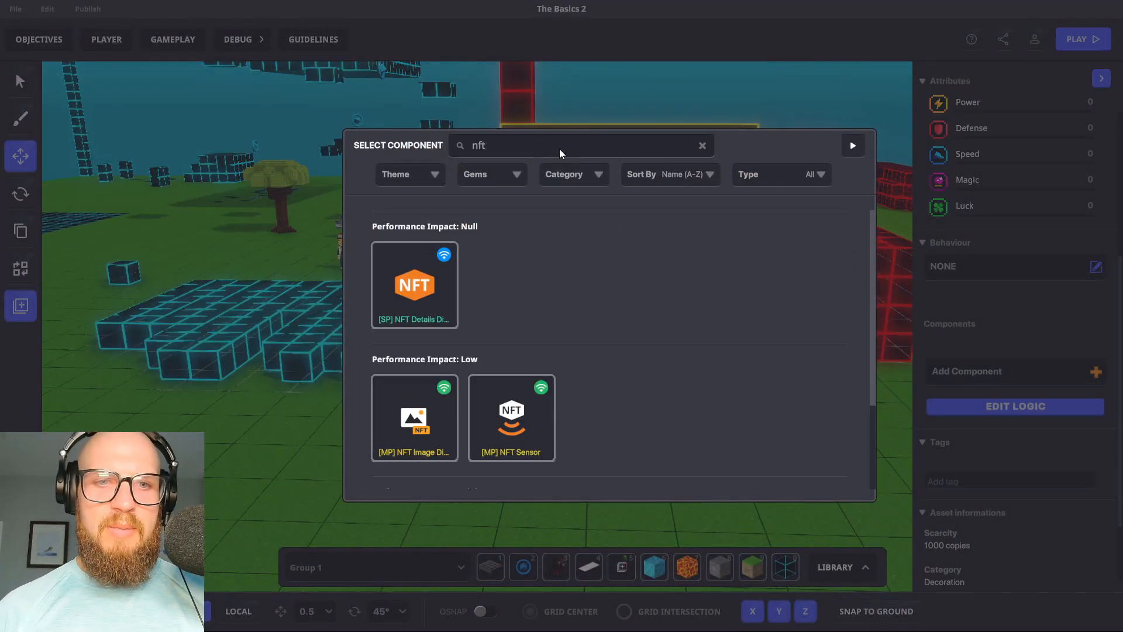
mouse_move(420, 306)
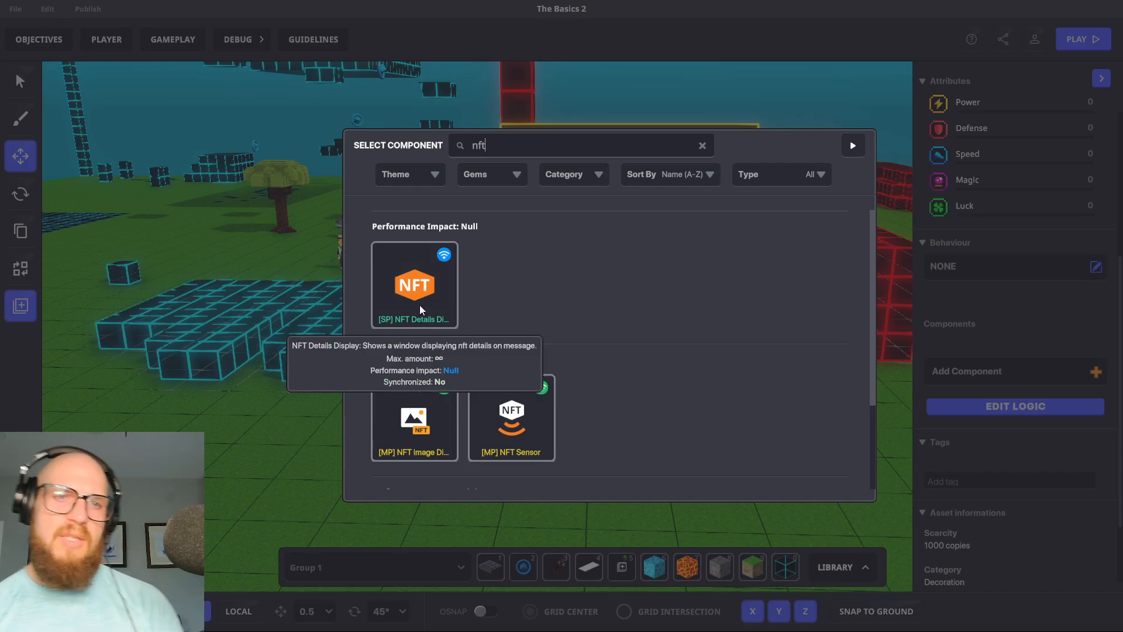
mouse_move(443, 434)
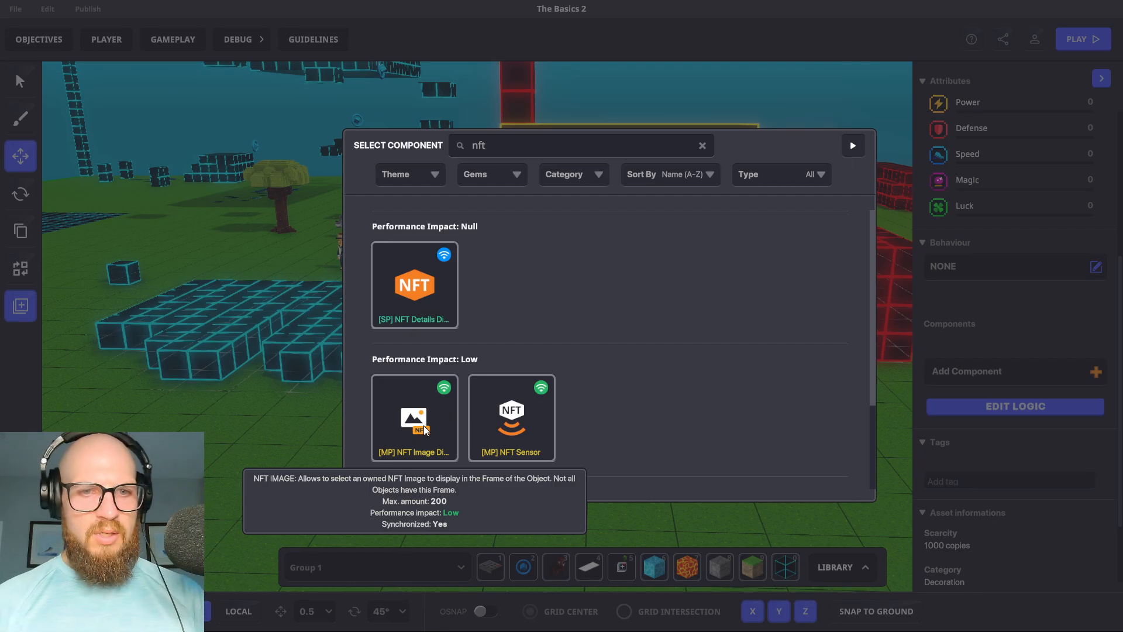
mouse_move(531, 429)
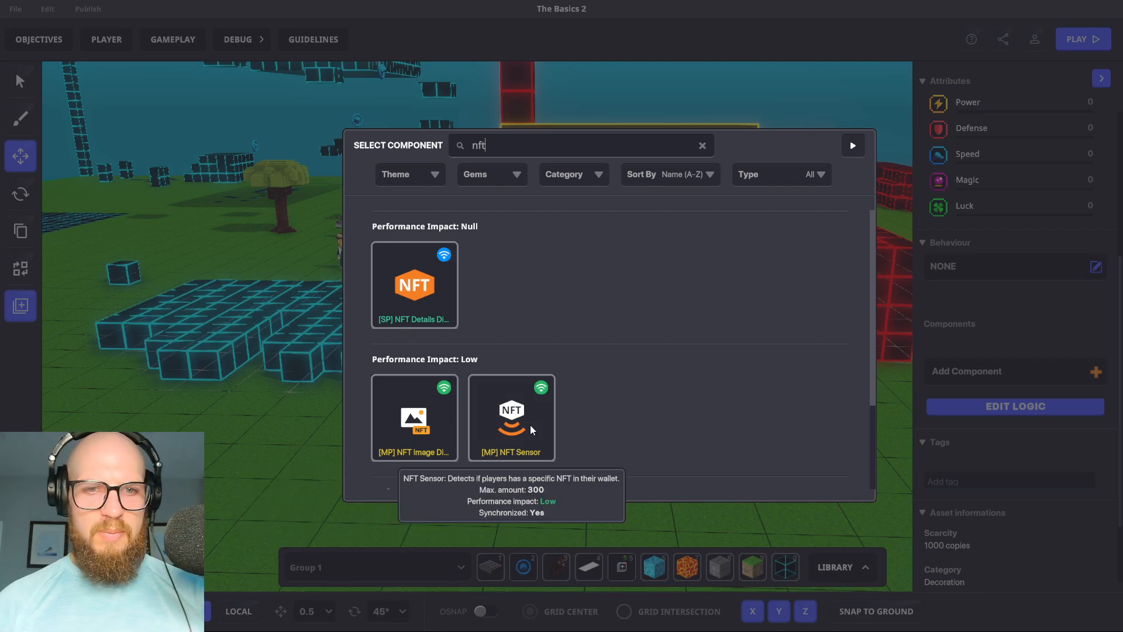
click(439, 397)
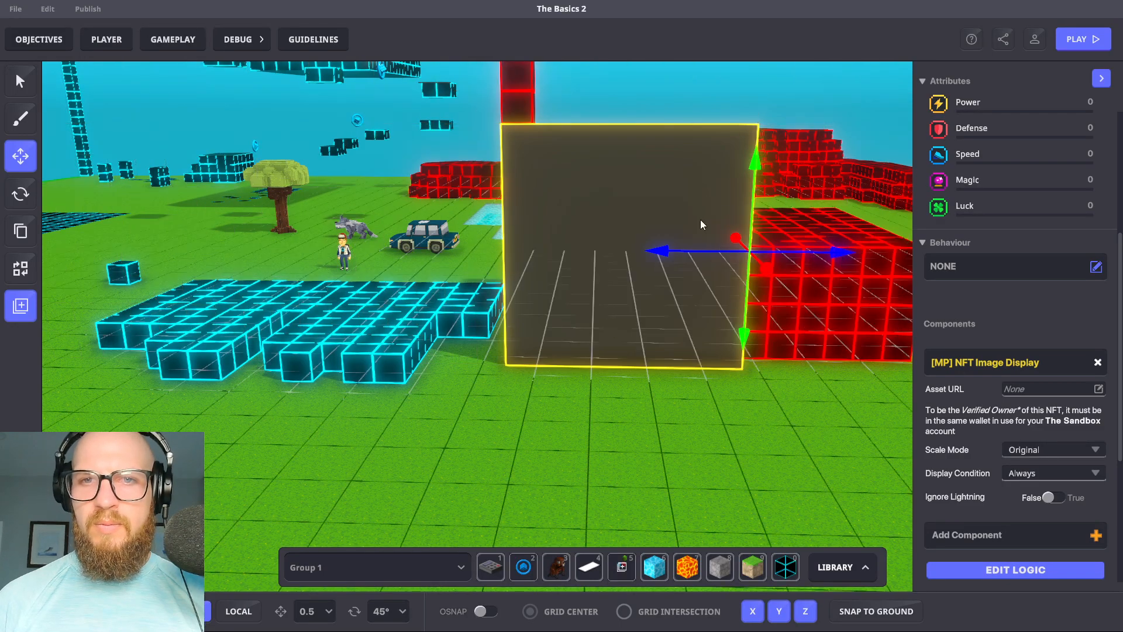
Open the NFT image's Asset URL for editing, then switch to Chrome and load opensea.io in a new tab
right_drag(439, 320, 476, 290)
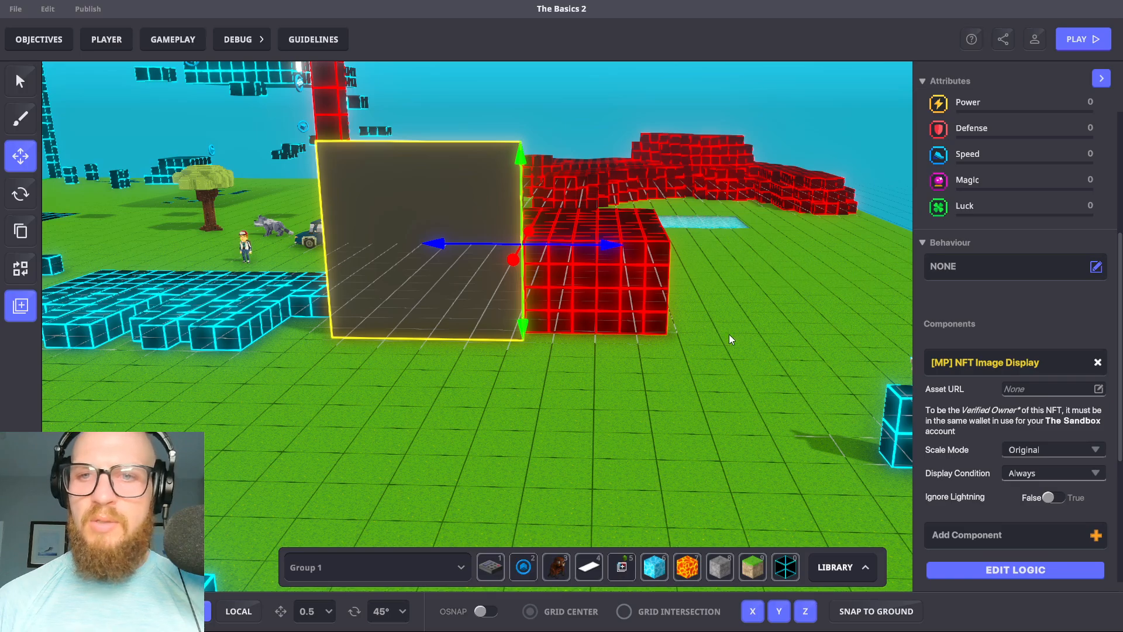
click(1086, 386)
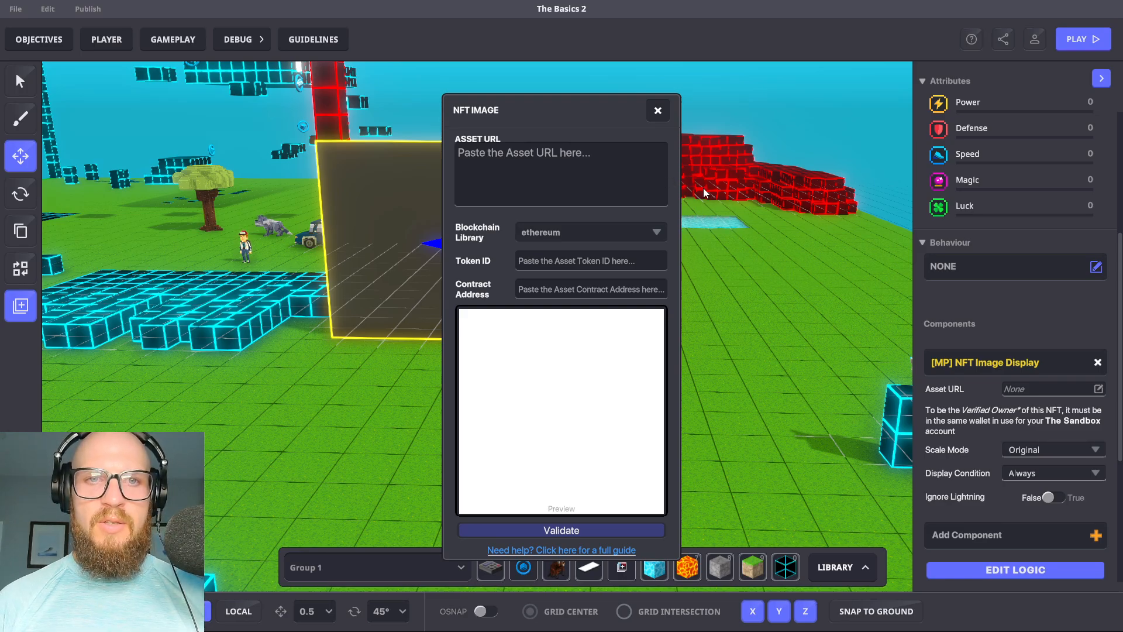
key(super+Tab)
click(696, 152)
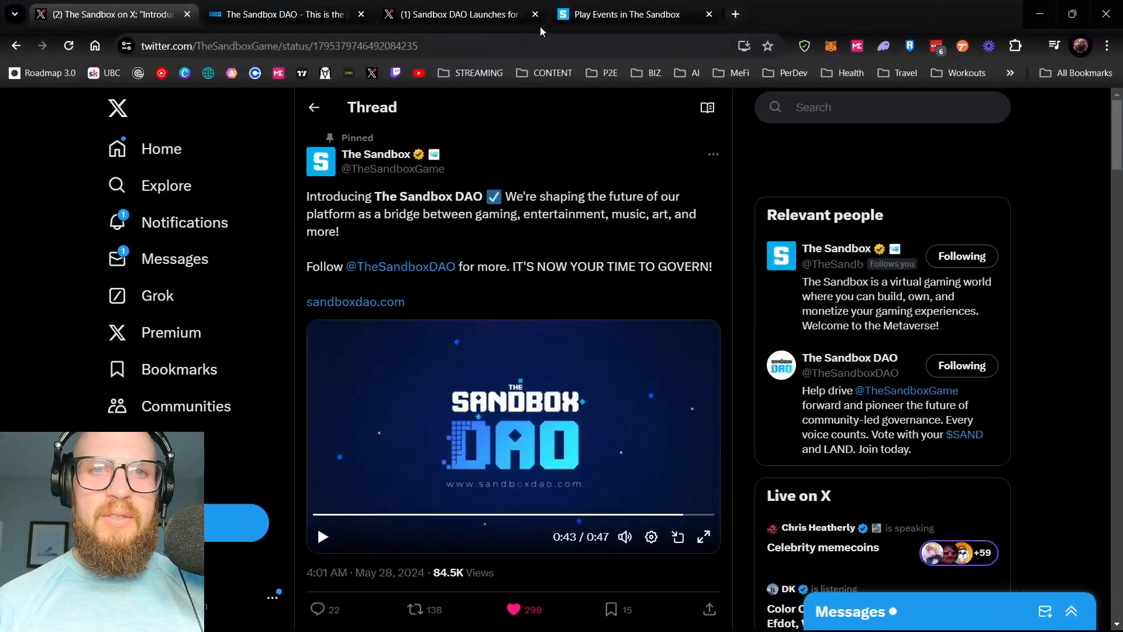
click(734, 15)
text(opensea.io)
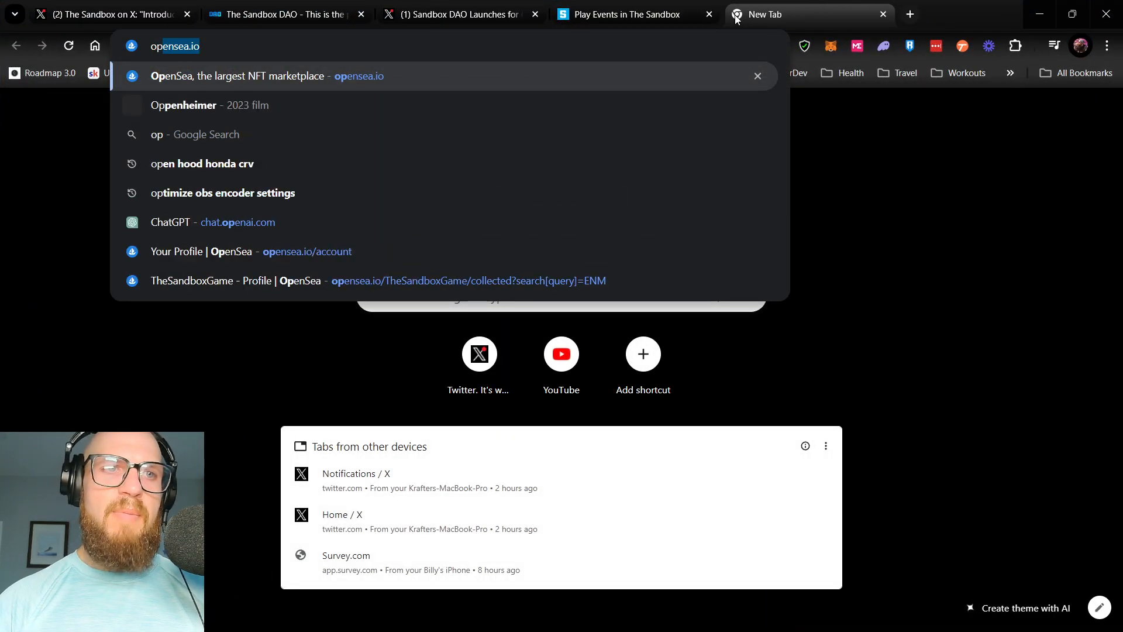
key(Return)
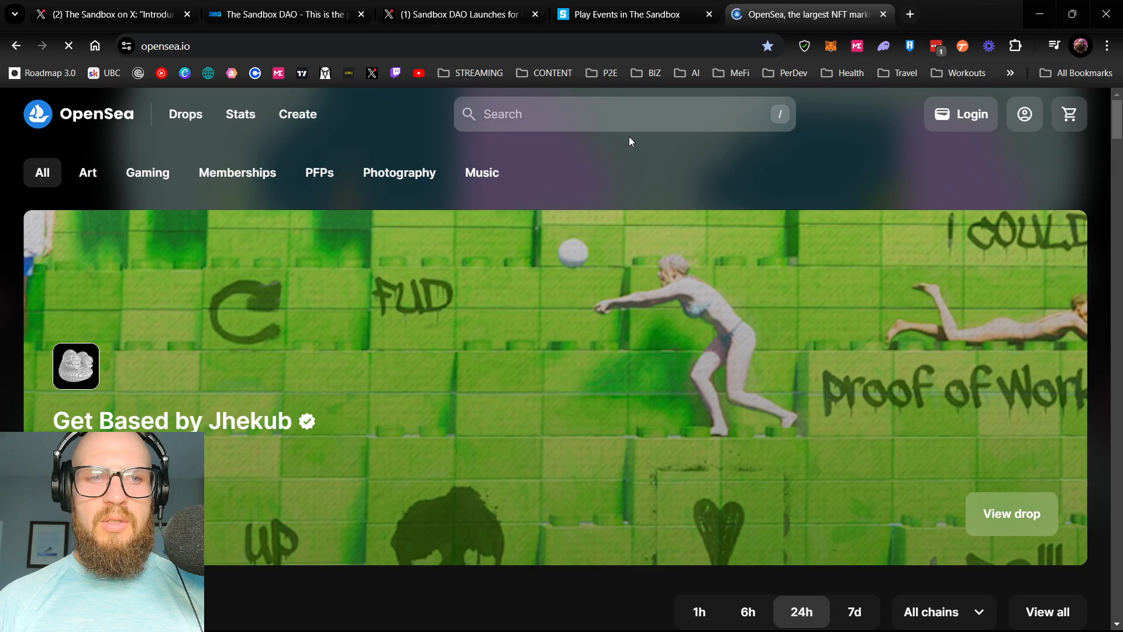
Show OpenSea's top collections and open the Bored Ape Yacht Club collection down to its items
scroll(687, 285, down, 3)
scroll(687, 285, down, 3)
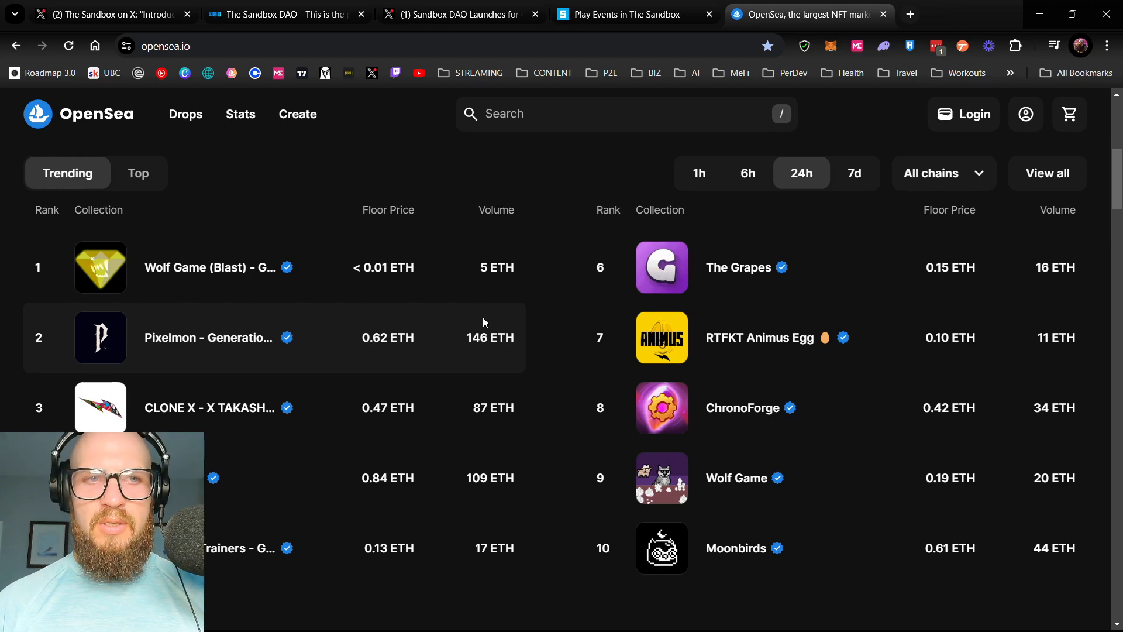
scroll(483, 322, down, 8)
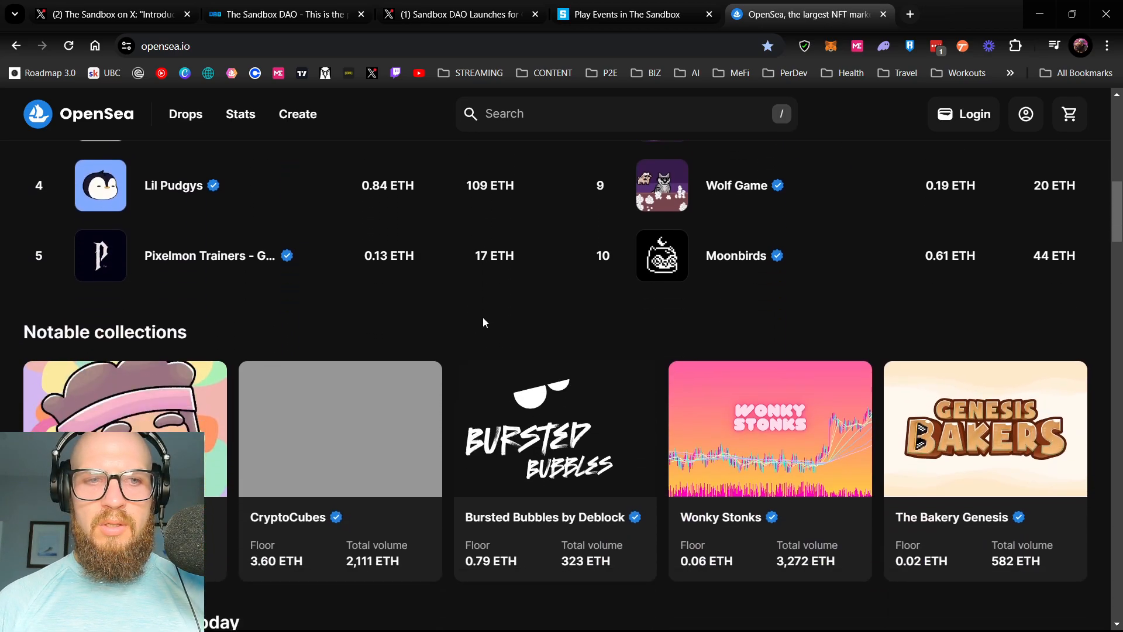
scroll(168, 223, up, 10)
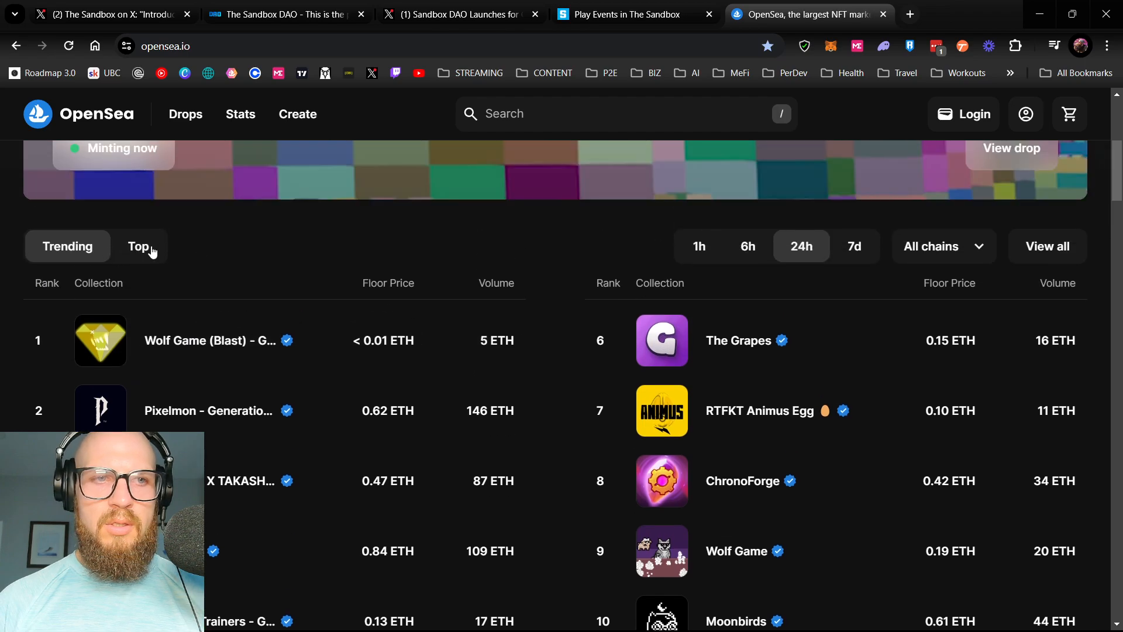
click(147, 249)
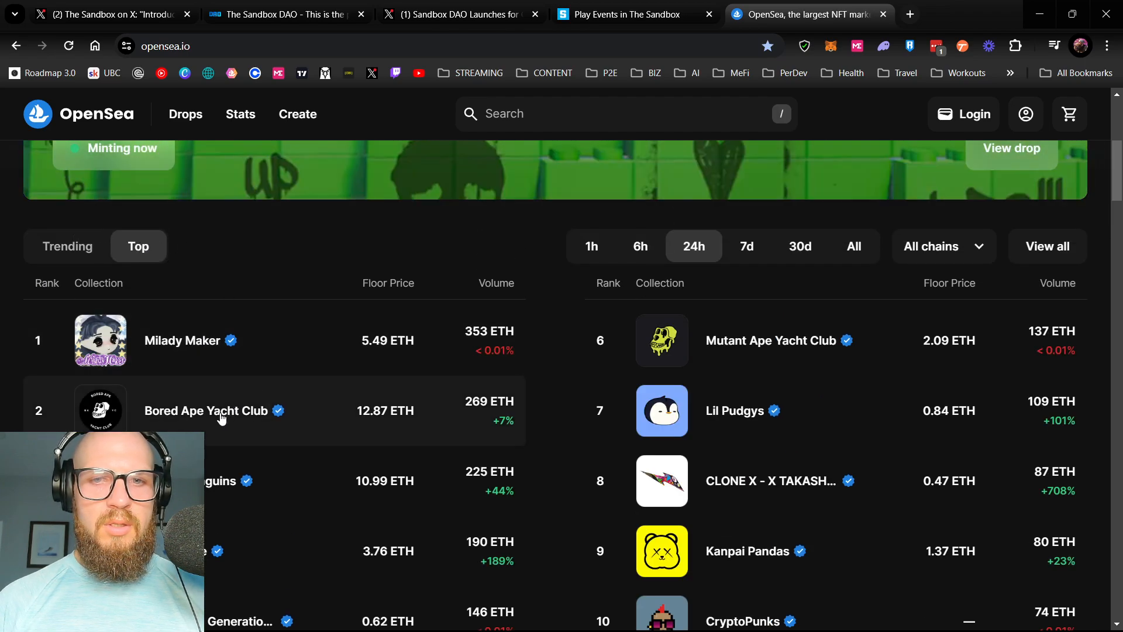
click(221, 416)
scroll(413, 335, down, 3)
scroll(506, 261, down, 5)
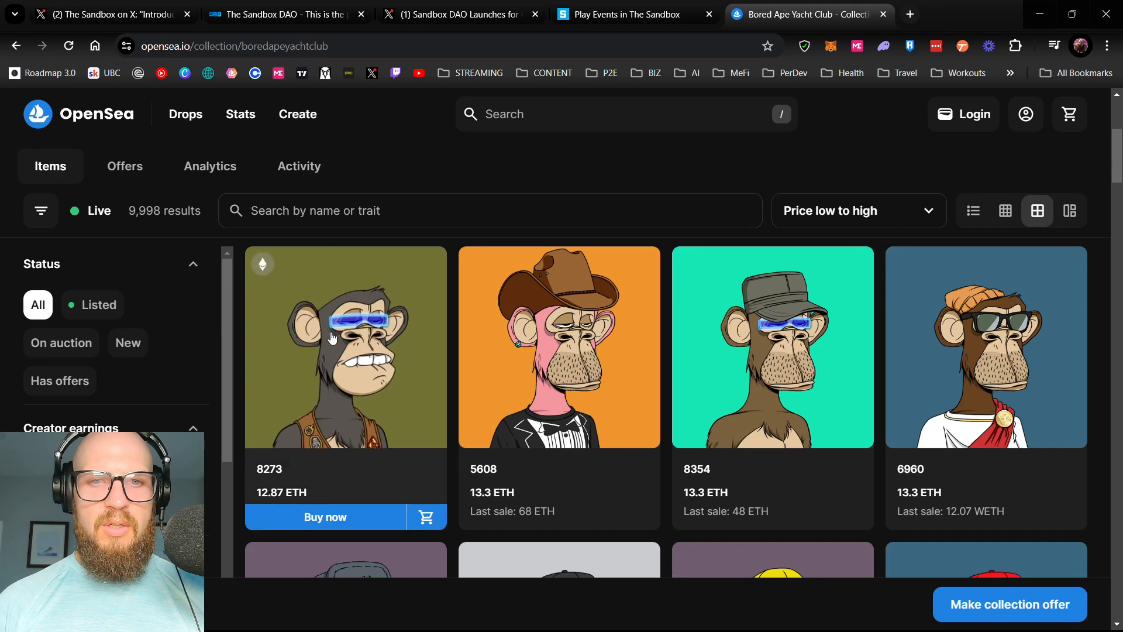
Open Bored Ape Yacht Club item #5608 and copy its page URL
click(562, 396)
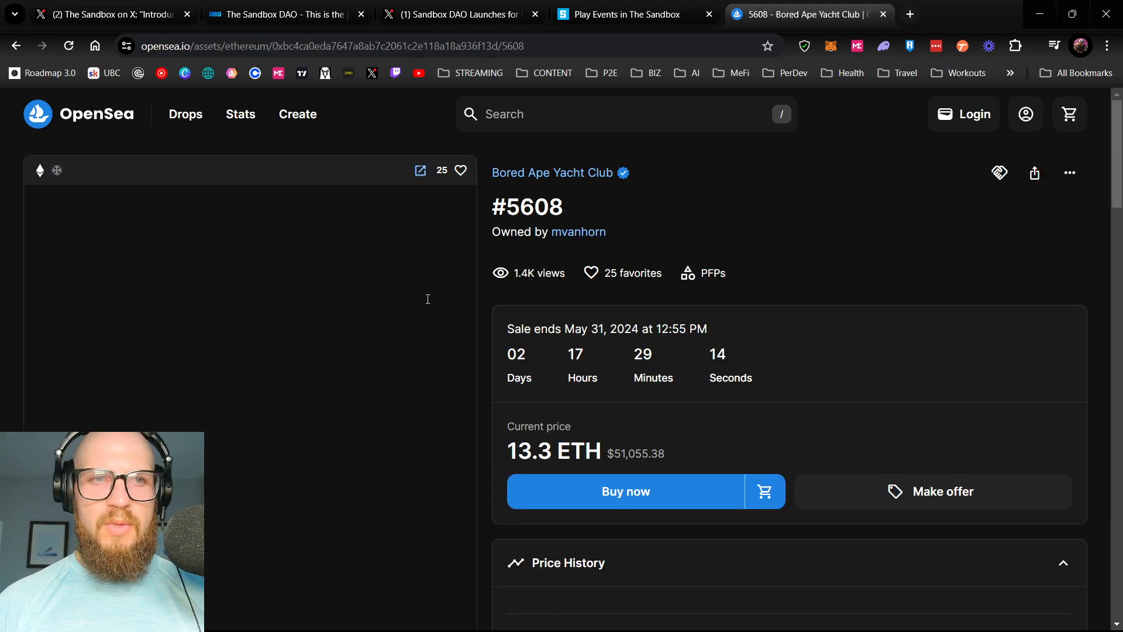
click(303, 45)
key(ctrl+c)
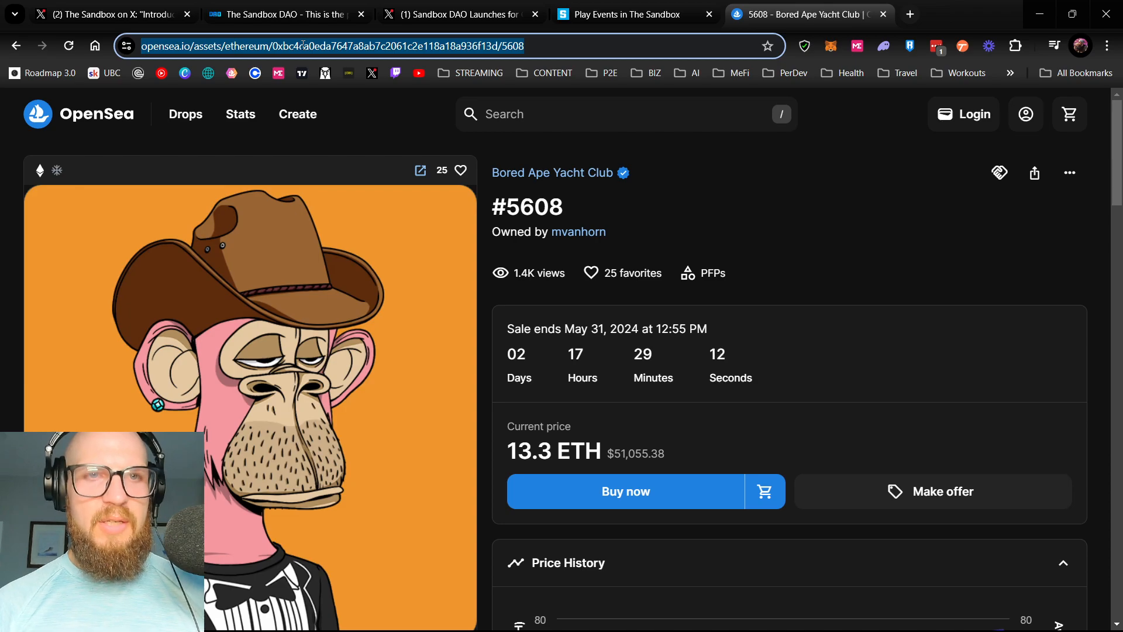
Switch back to Game Maker, paste the copied OpenSea link as the NFT image's Asset URL, validate it and accept the image
key(super+Tab)
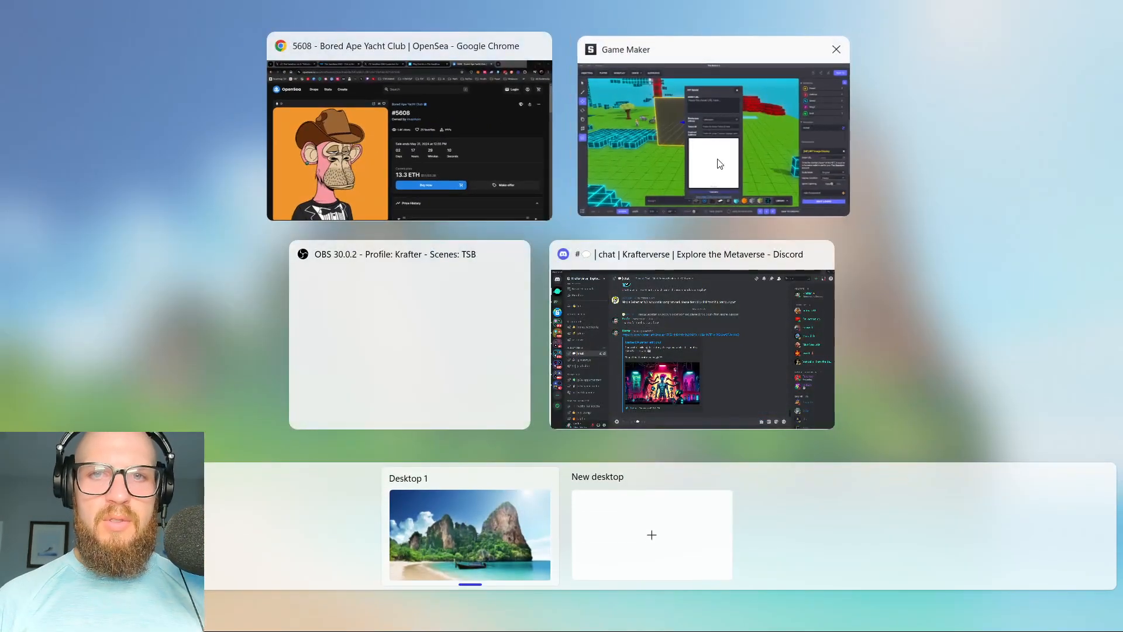
click(720, 163)
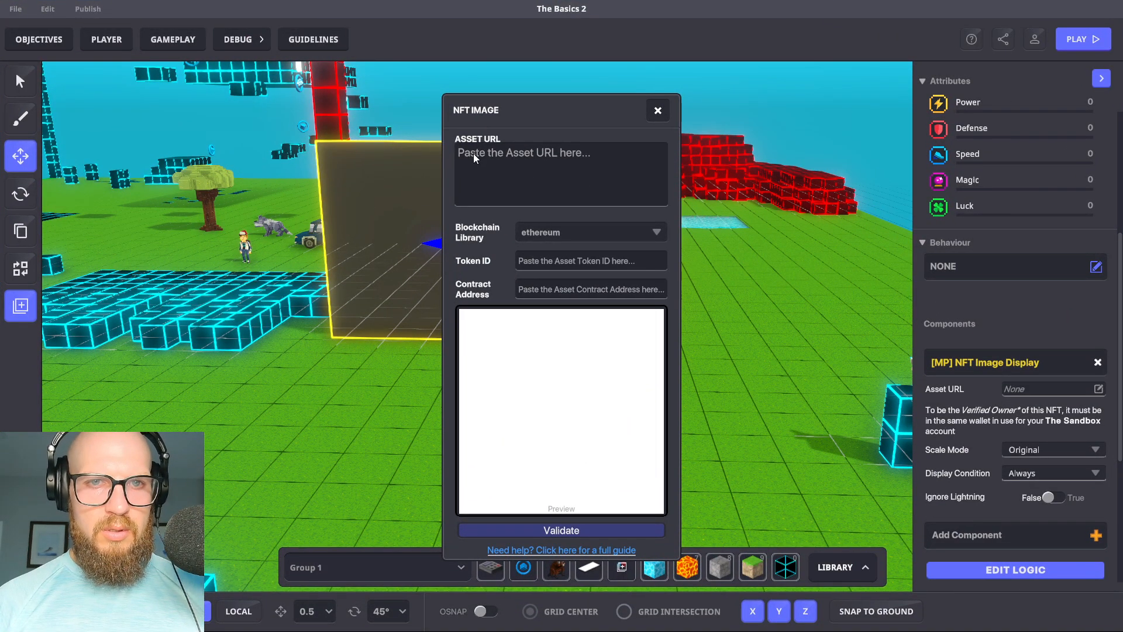
key(ctrl+v)
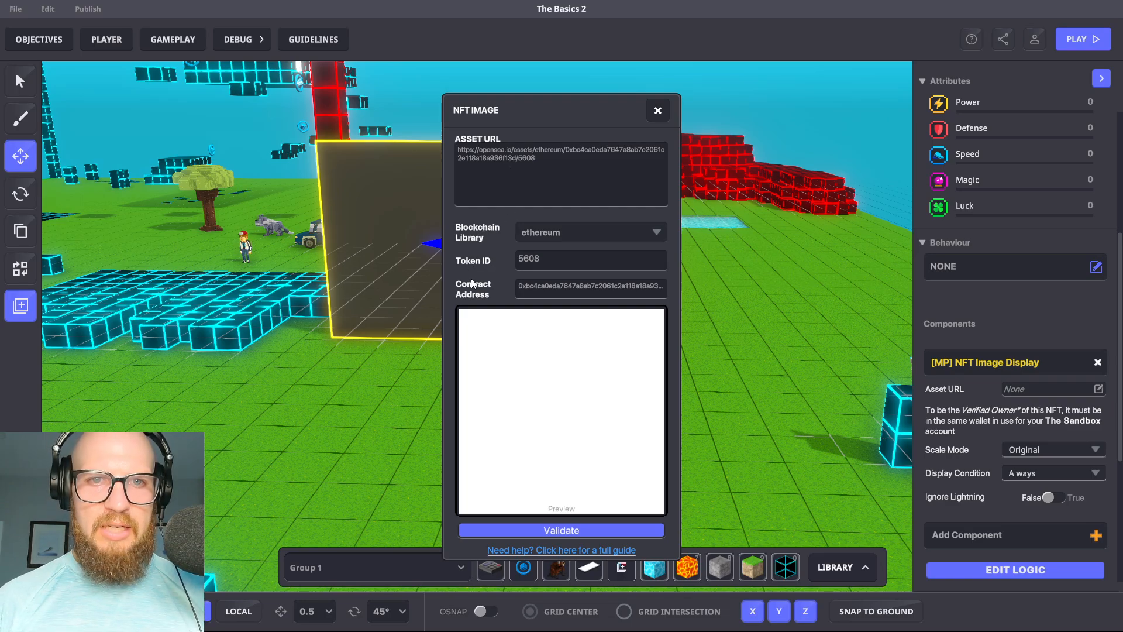
click(581, 531)
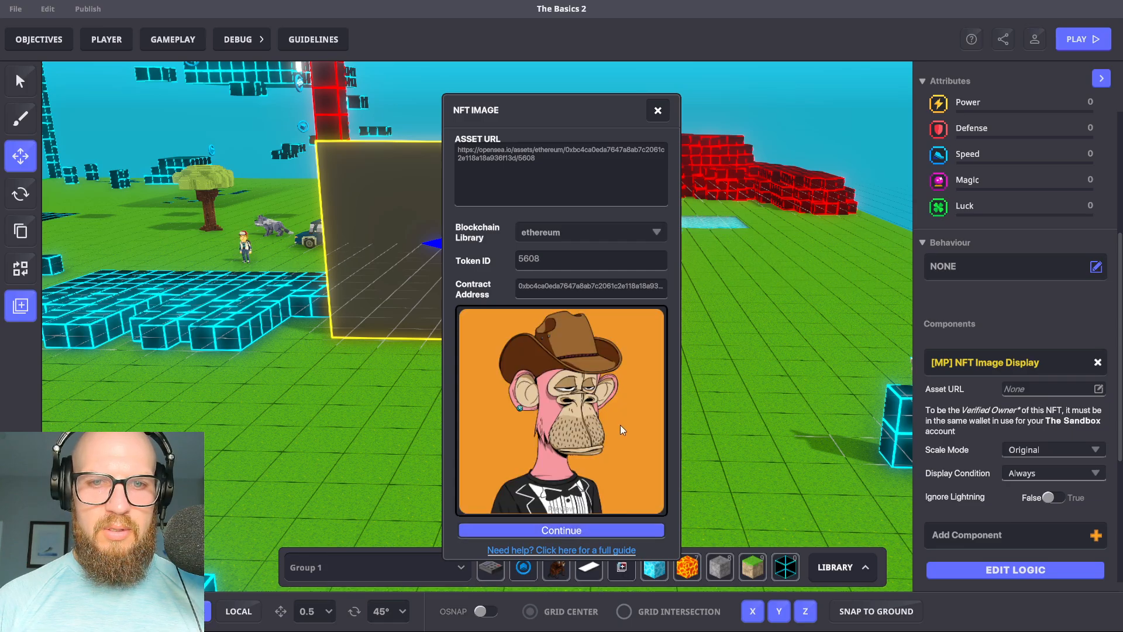
click(573, 530)
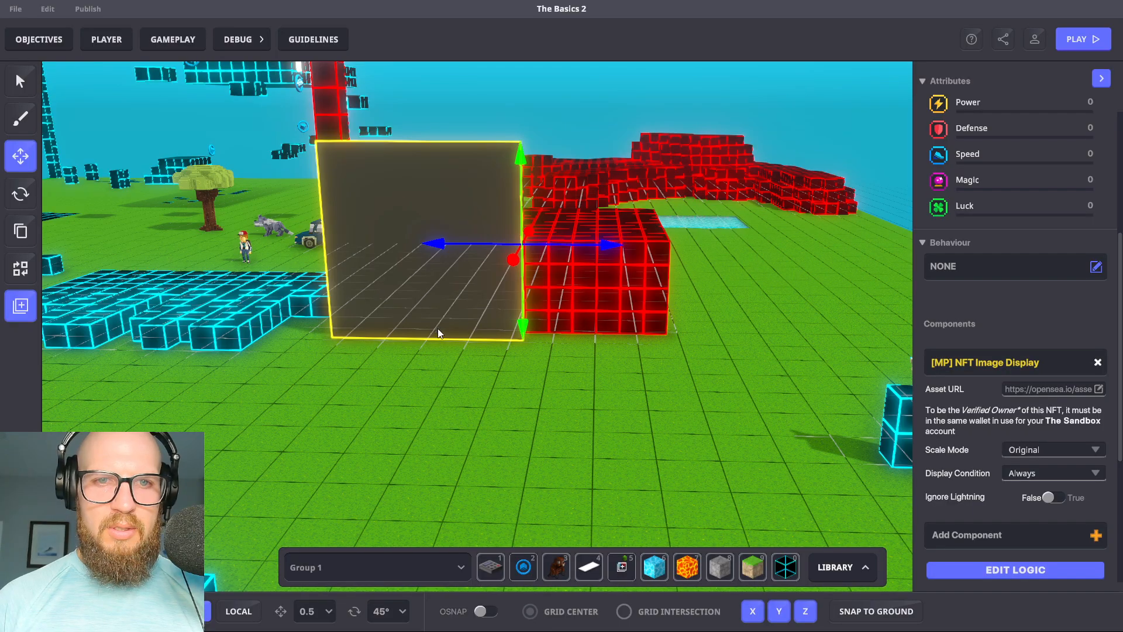
Turn the NFT frame half a turn about its vertical axis and move it back to cover the end of the red block wall
right_drag(475, 253, 428, 264)
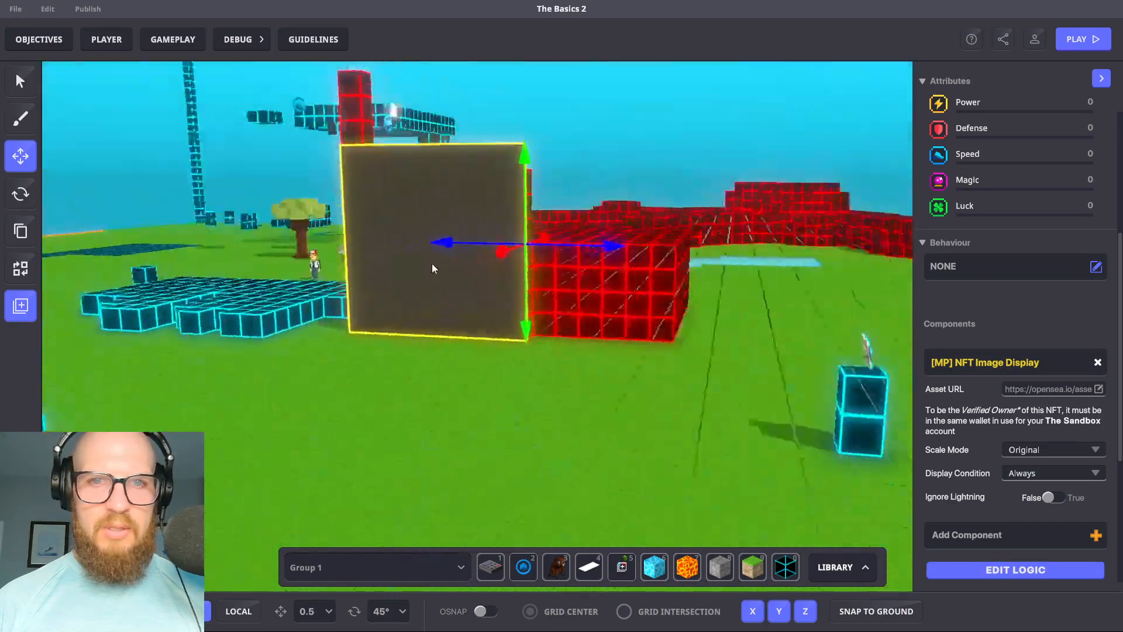
click(20, 193)
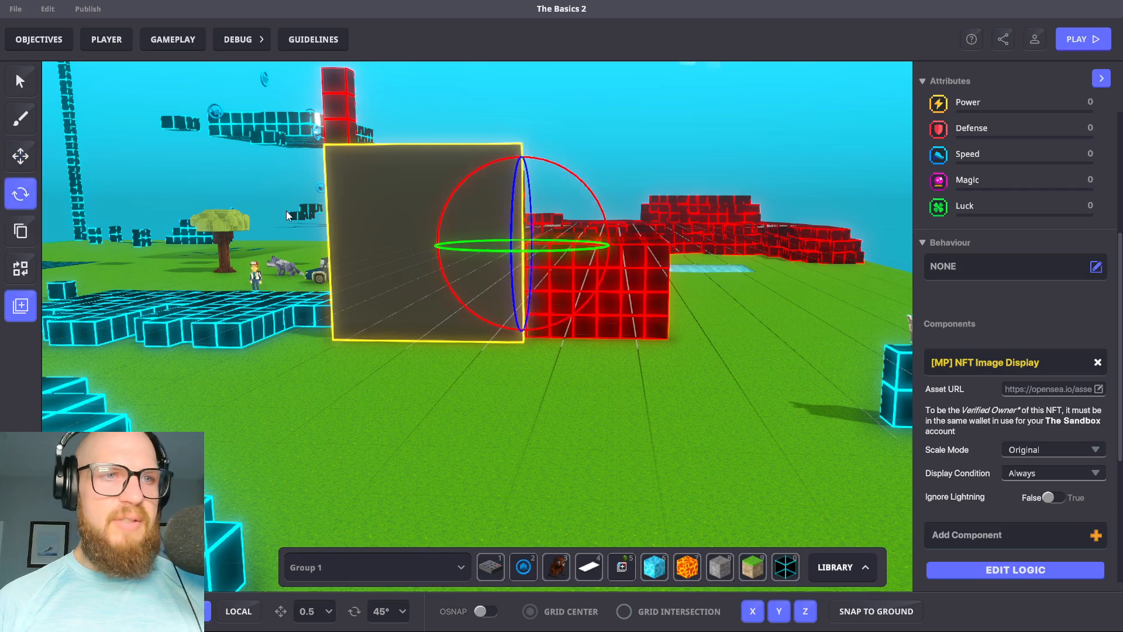
drag(462, 248, 887, 252)
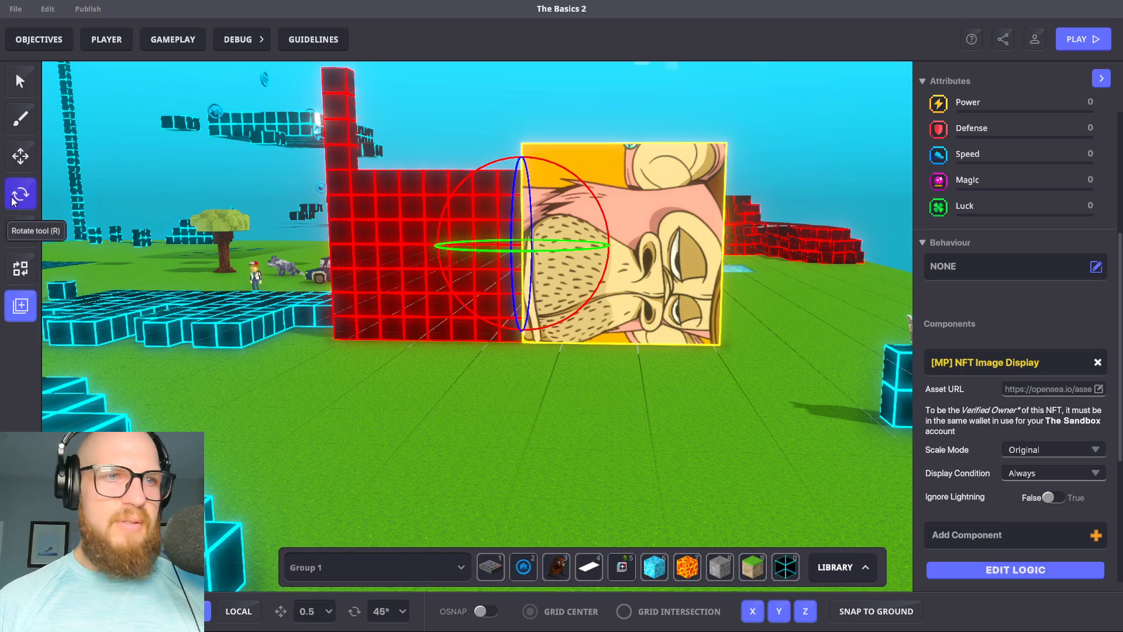
click(21, 155)
drag(513, 248, 262, 259)
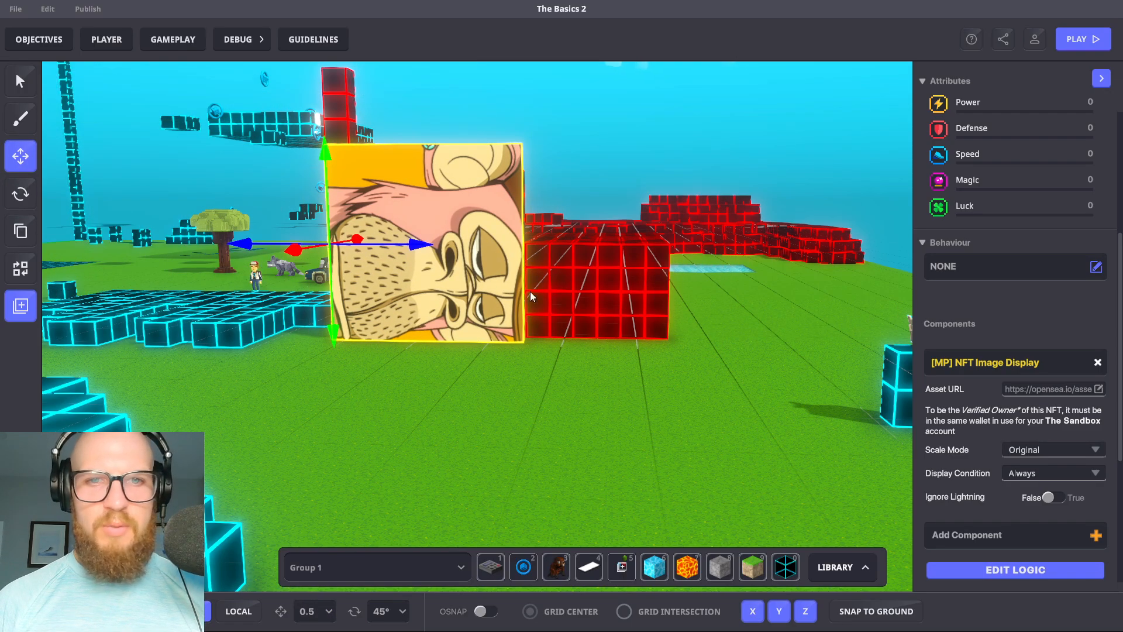
Set the NFT Image Display's Scale Mode to Resize
key(a)
key(w)
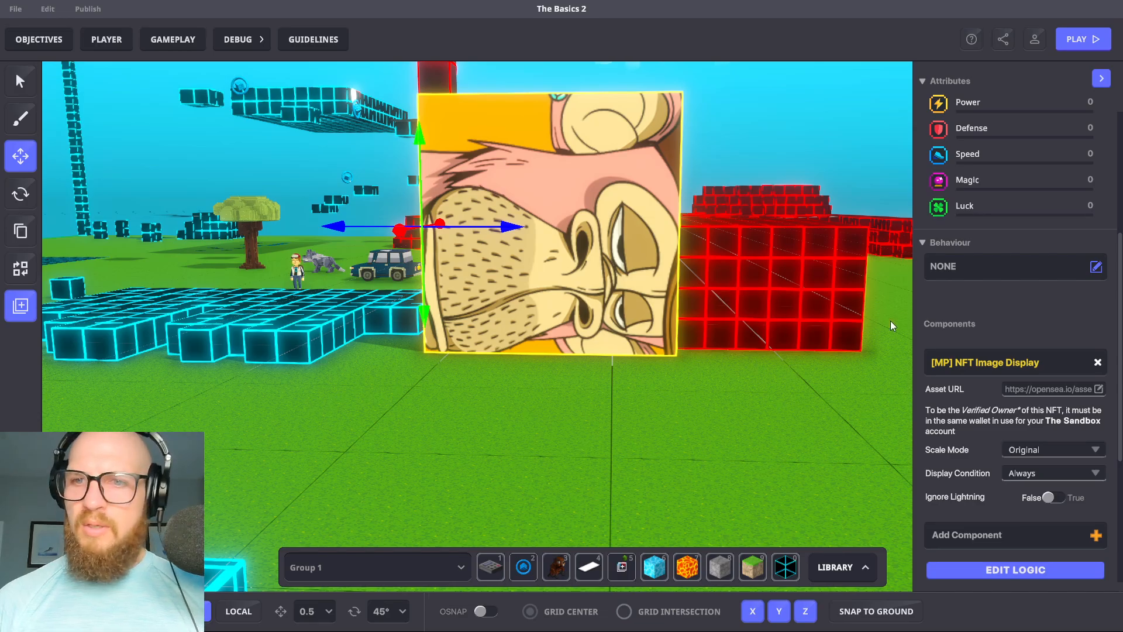
scroll(960, 383, down, 2)
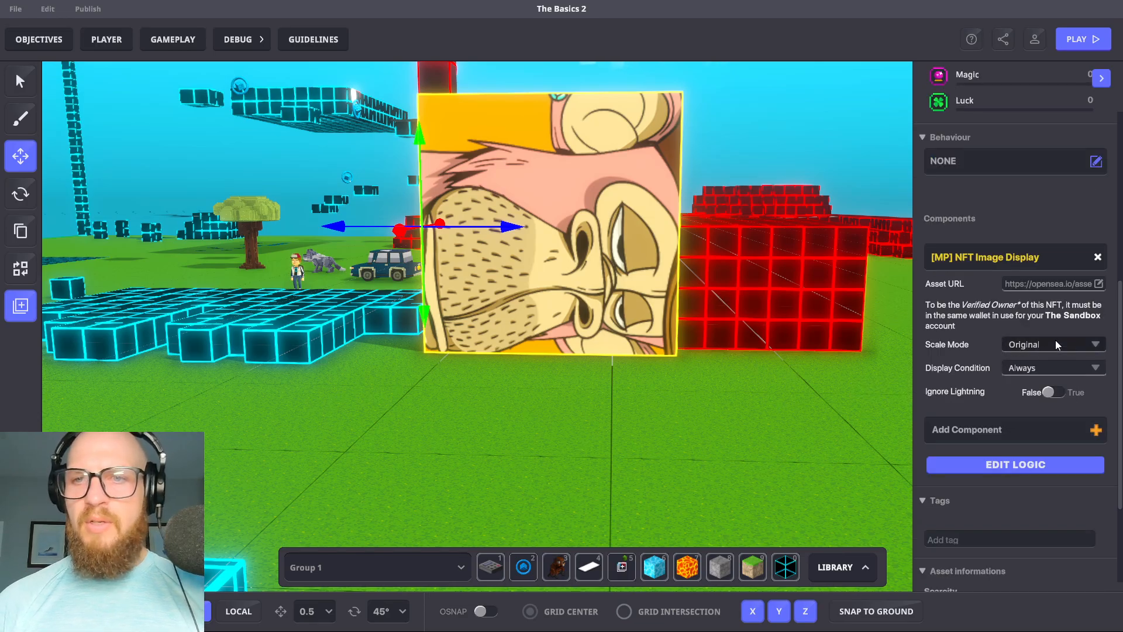
click(1021, 463)
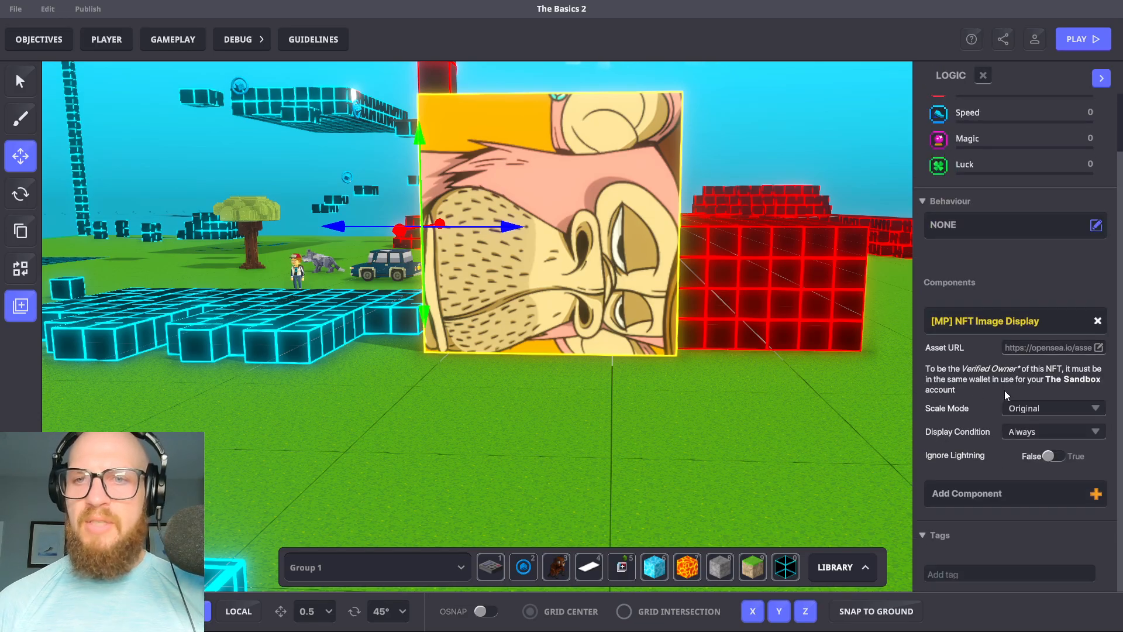
click(1089, 410)
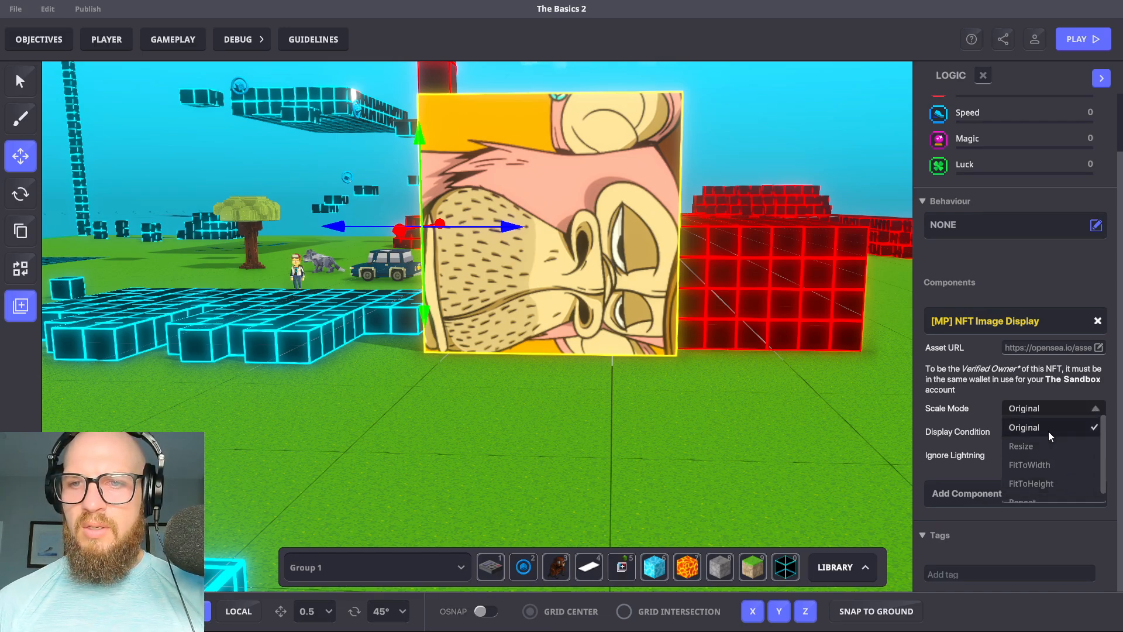
click(1021, 446)
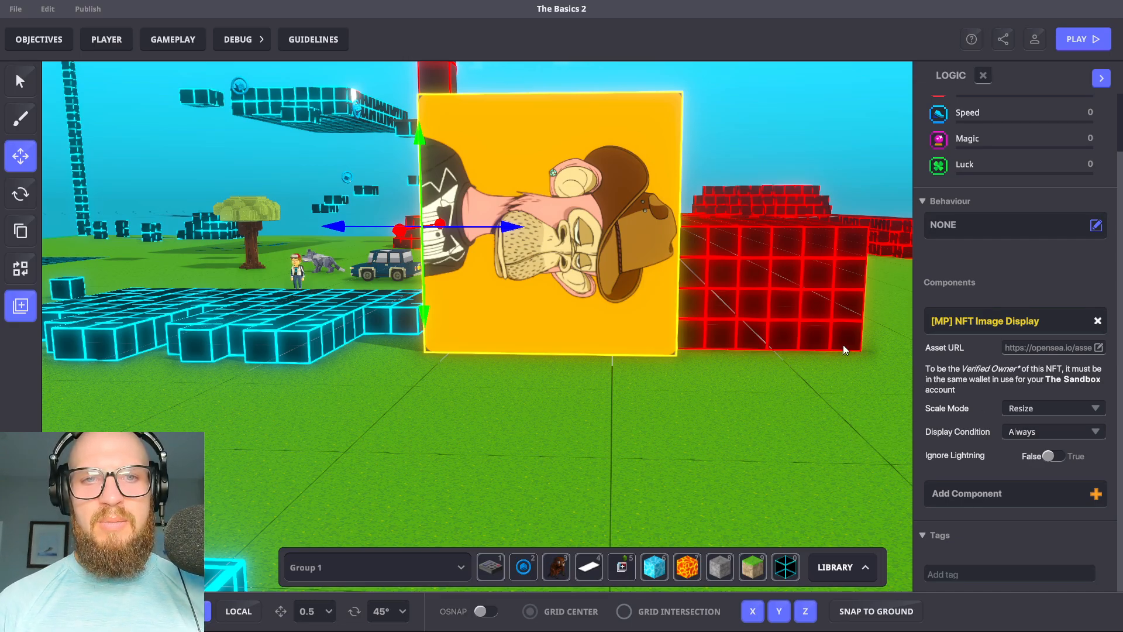
Choose NFT frame 256x256 from the library and place another one on the grass near the ape image
click(855, 568)
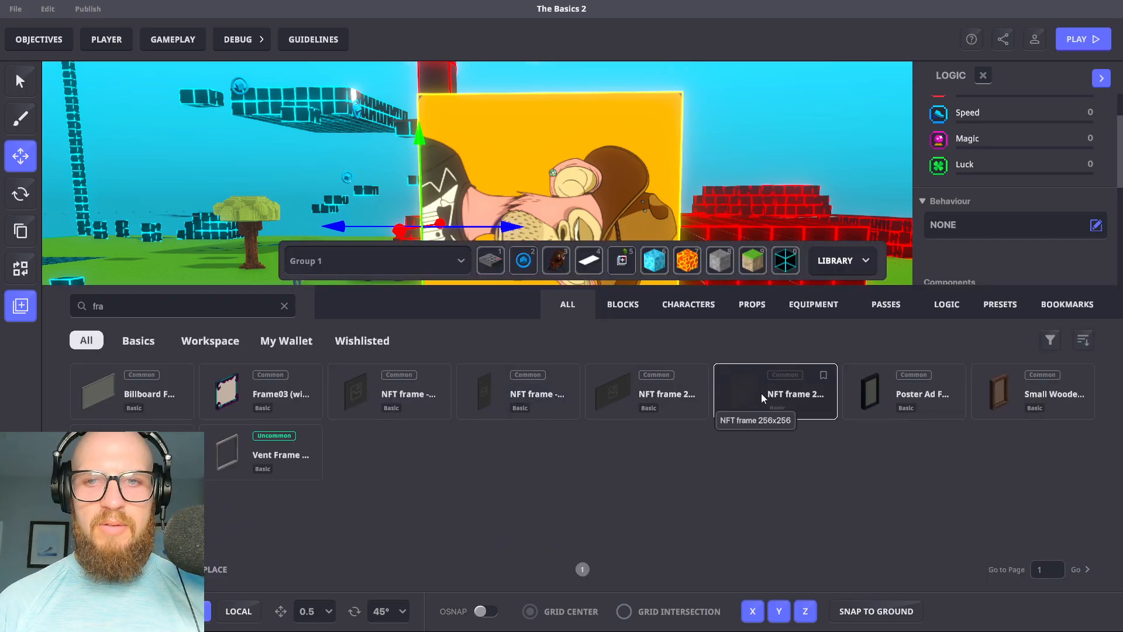
click(784, 395)
click(866, 260)
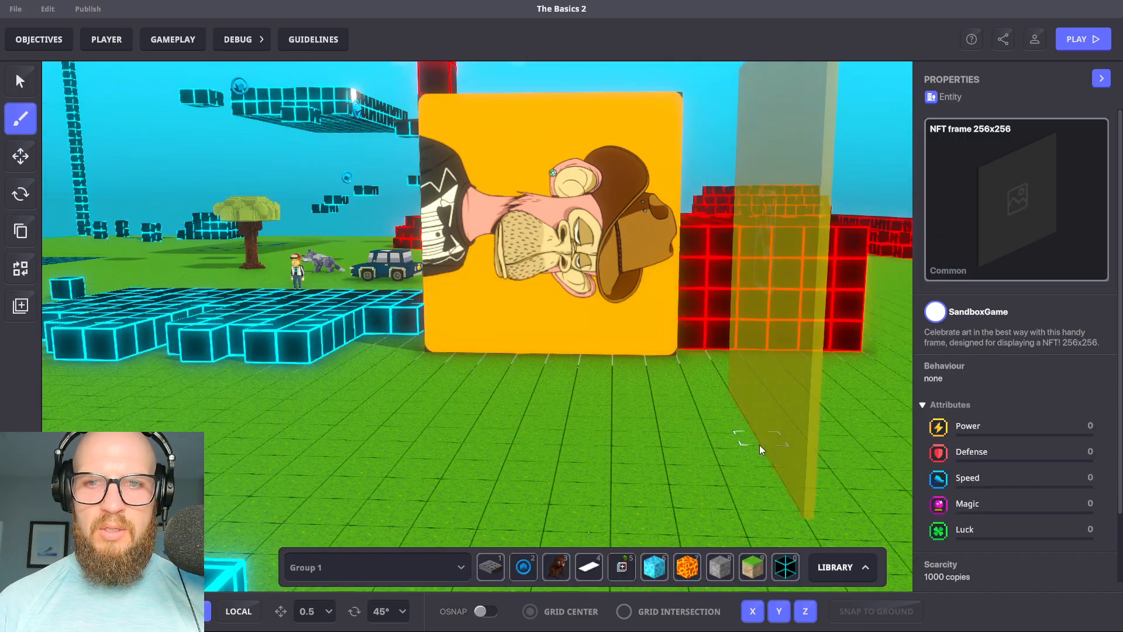
right_drag(777, 414, 601, 405)
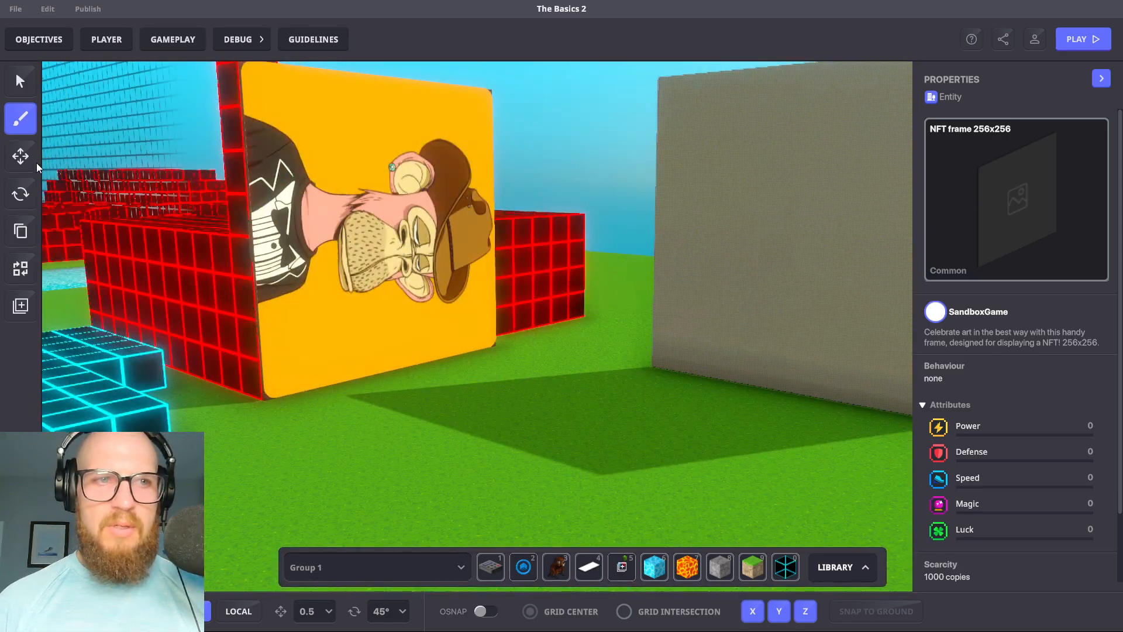
Delete the blank NFT frame standing on the grass beside the ape image
click(20, 157)
right_drag(396, 296, 461, 272)
click(566, 240)
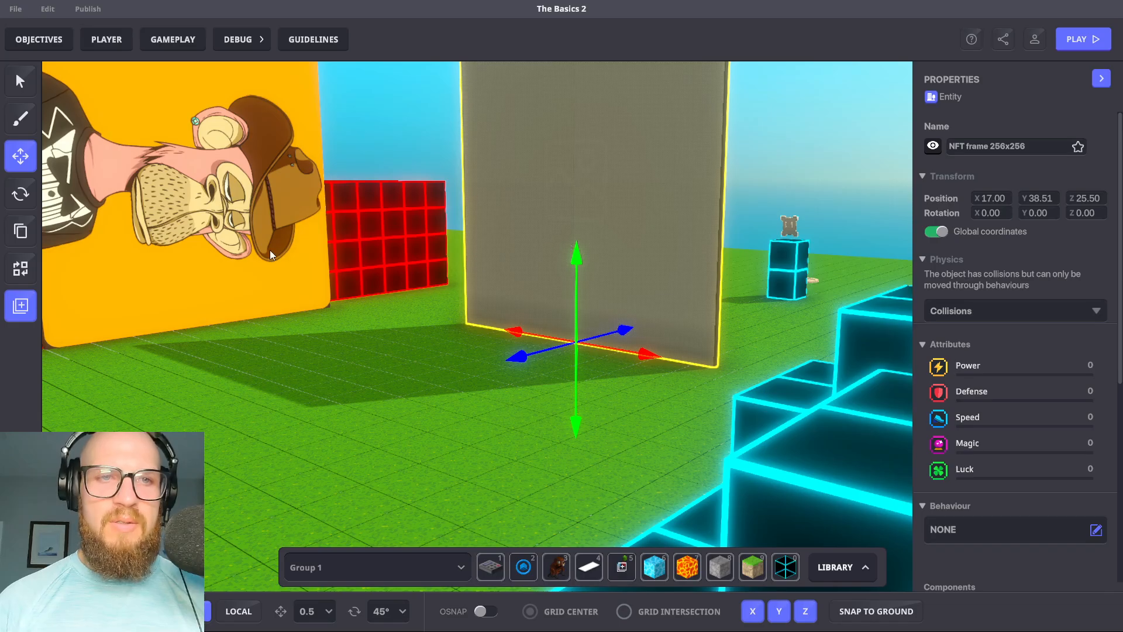
click(189, 219)
right_drag(378, 322, 669, 306)
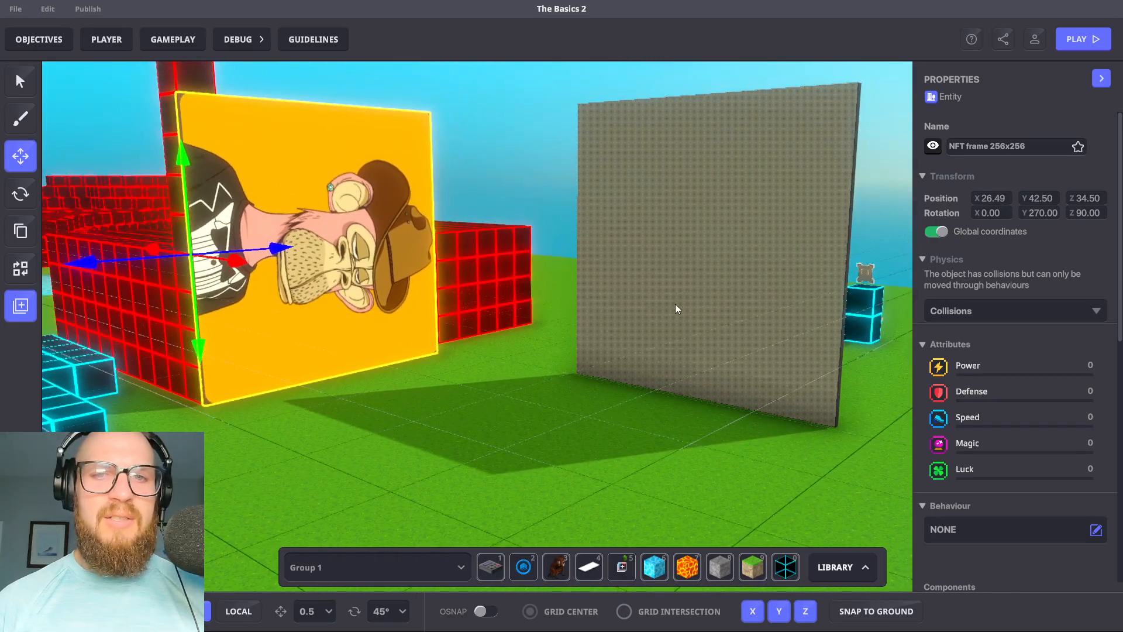
click(707, 267)
key(Delete)
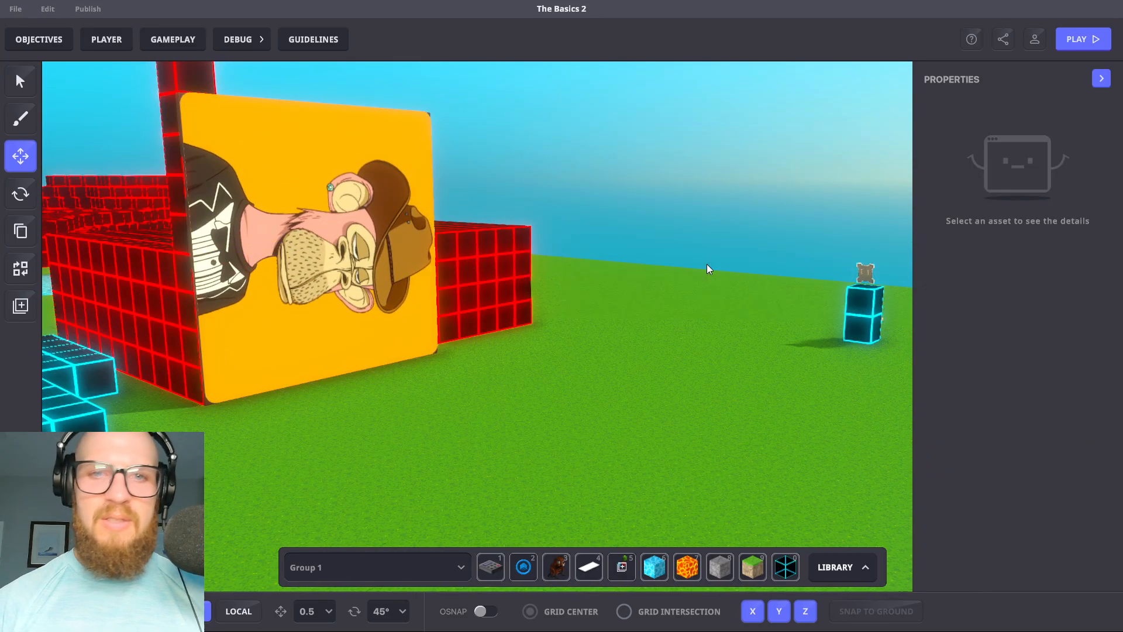
Turn the ape image frame upright by setting its Z rotation to 0, and move it down to ground level against the red block wall
click(366, 234)
click(22, 194)
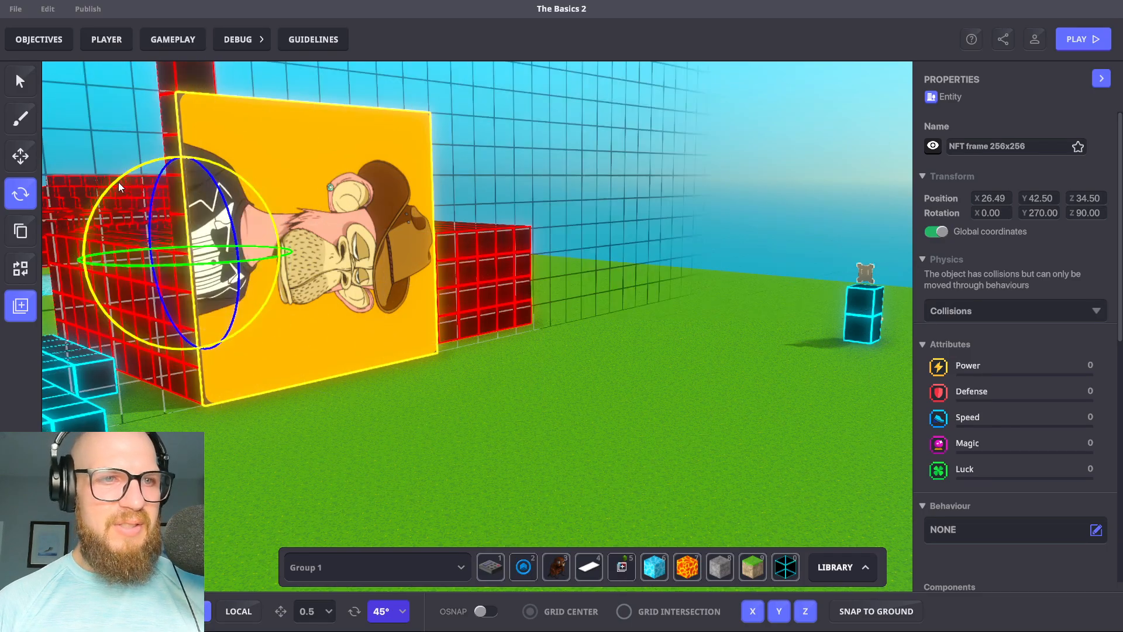
drag(120, 181, 47, 356)
click(23, 166)
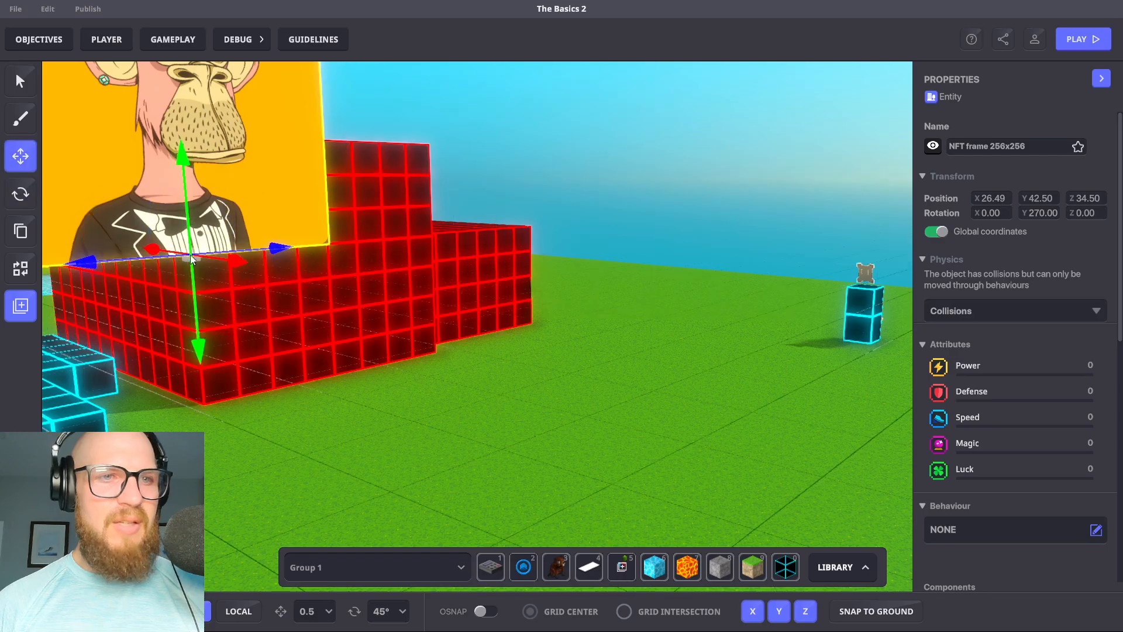
drag(172, 236, 322, 366)
Examine the upright ape image and its fit against the red block wall from the front and from above
right_drag(517, 270, 416, 259)
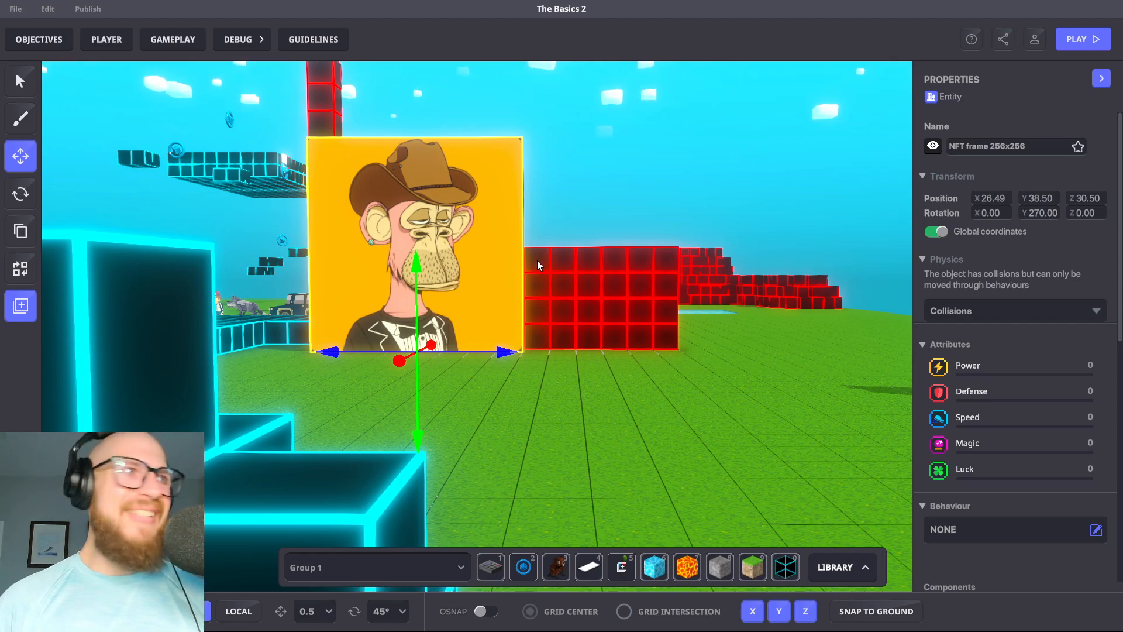
middle_drag(582, 295, 686, 352)
scroll(651, 303, up, 3)
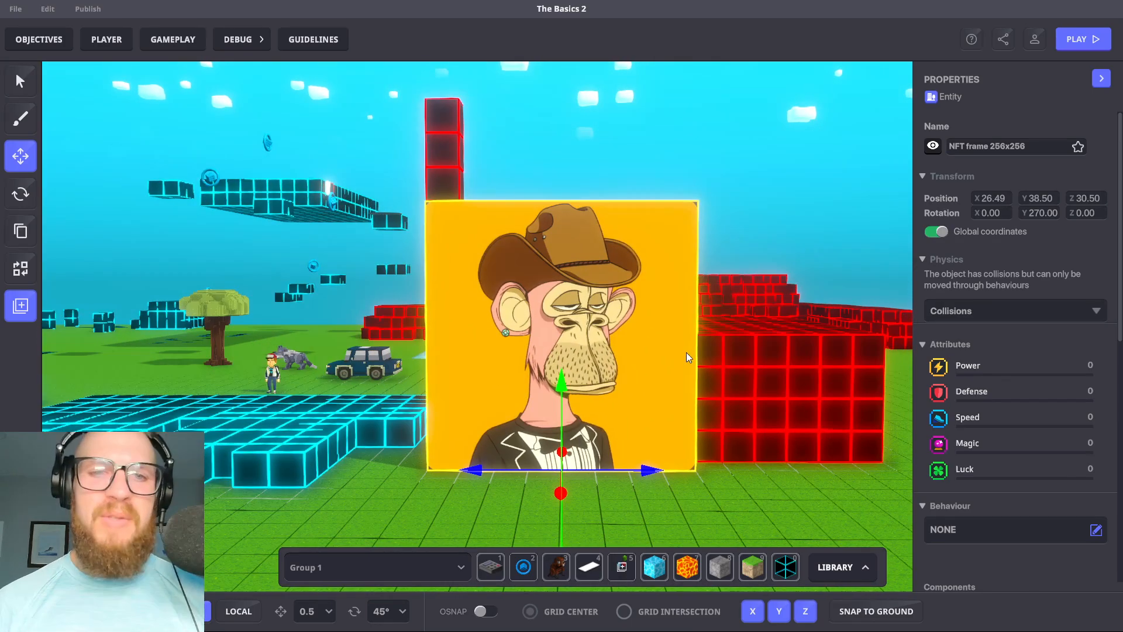
click(759, 371)
middle_drag(759, 371, 736, 361)
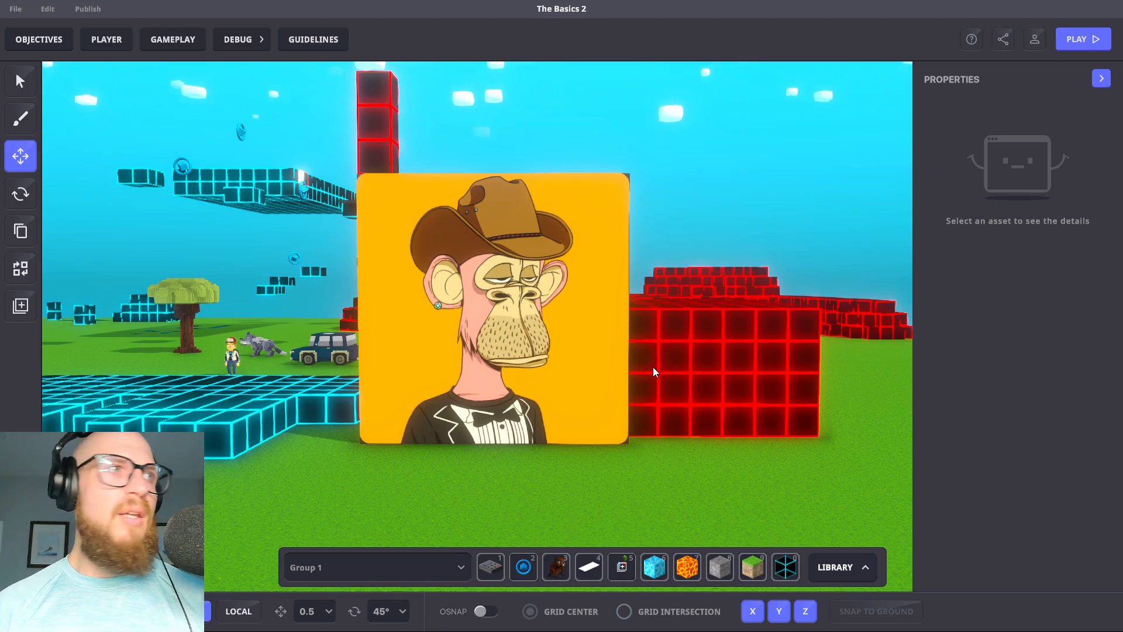
right_drag(684, 366, 710, 394)
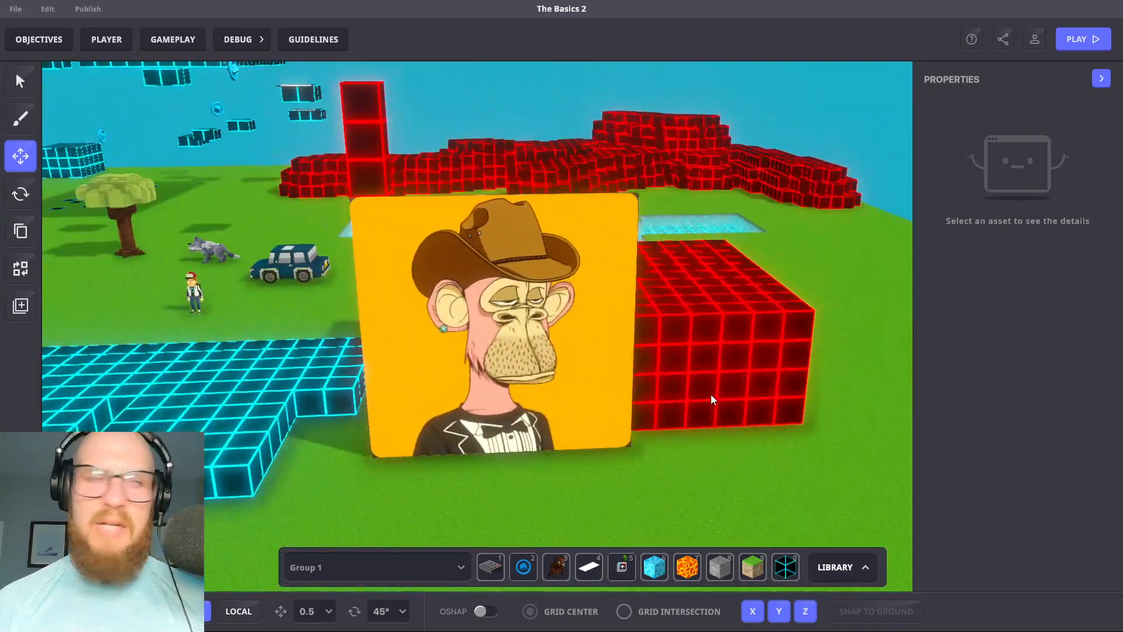
middle_drag(692, 415, 648, 351)
scroll(649, 352, down, 4)
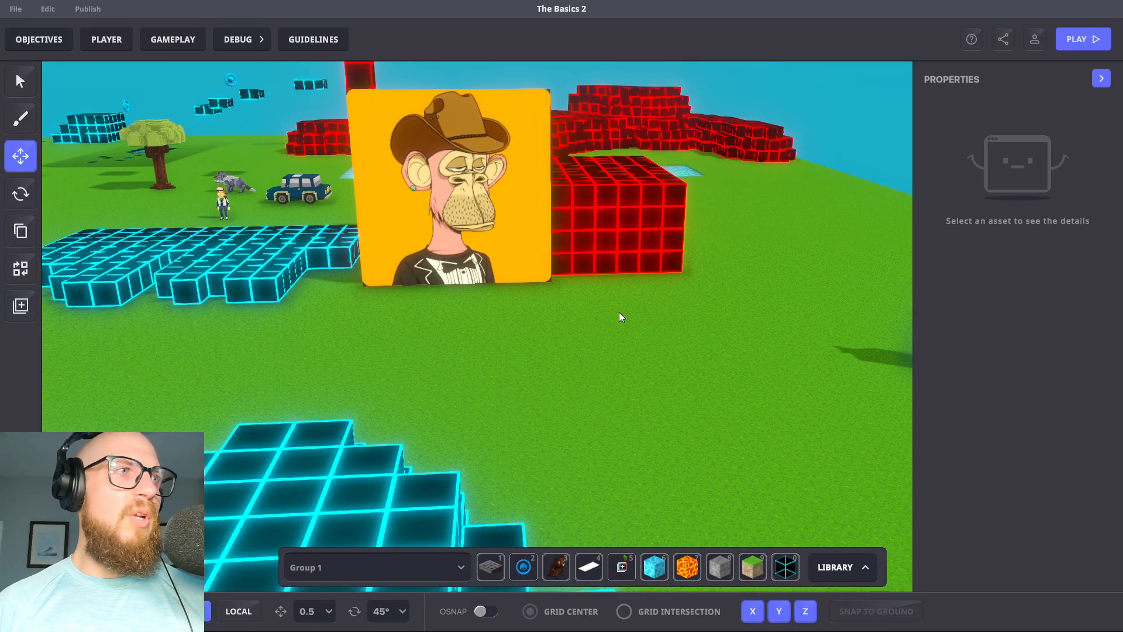
right_drag(660, 360, 567, 327)
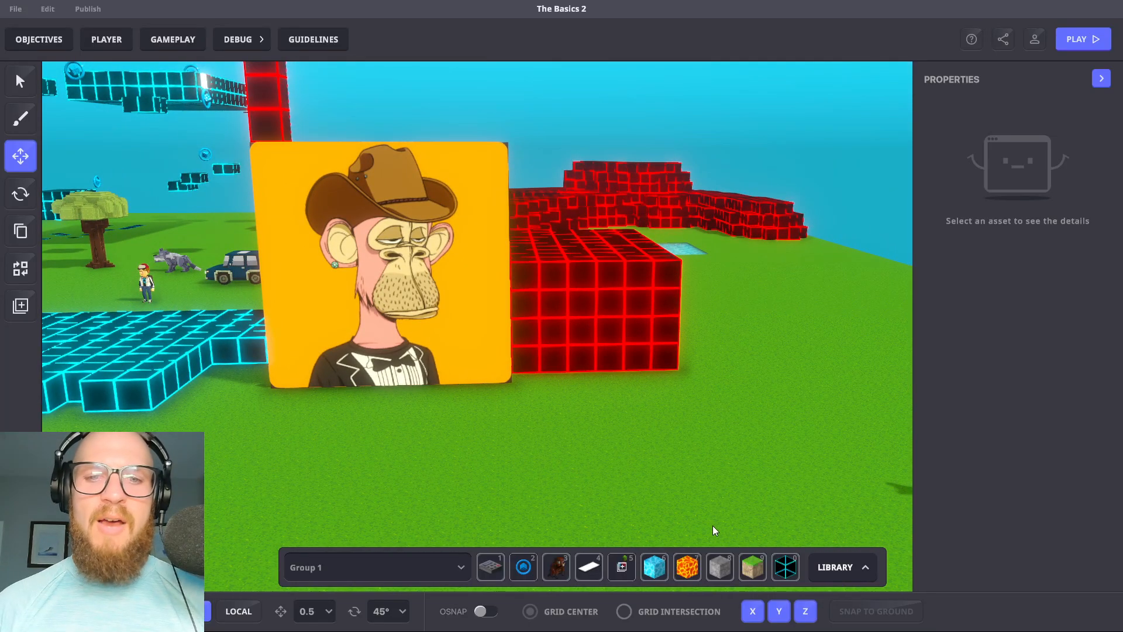
Clear the library search, choose Ancient Cave Wall A and place one on the grass in front of the red blocks
click(854, 576)
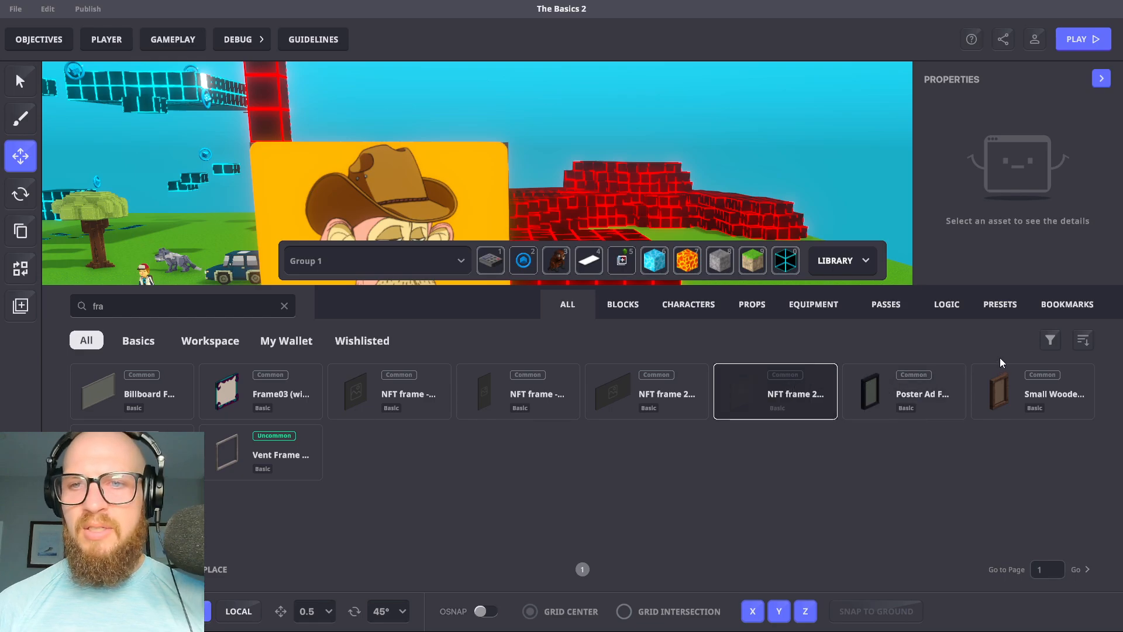
click(284, 307)
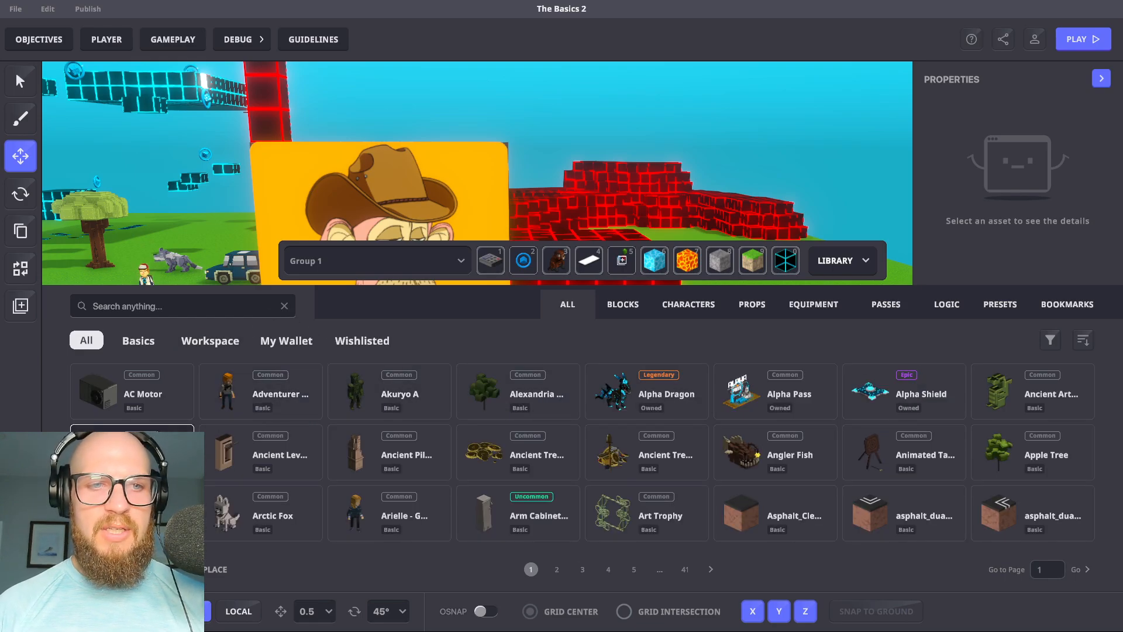
click(132, 453)
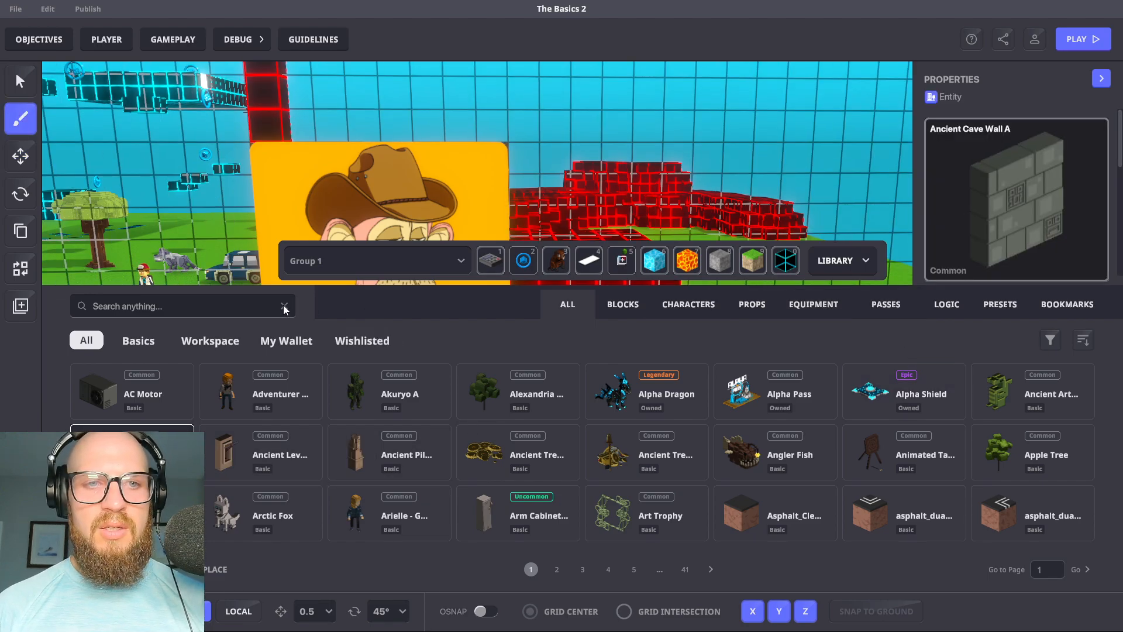
click(865, 261)
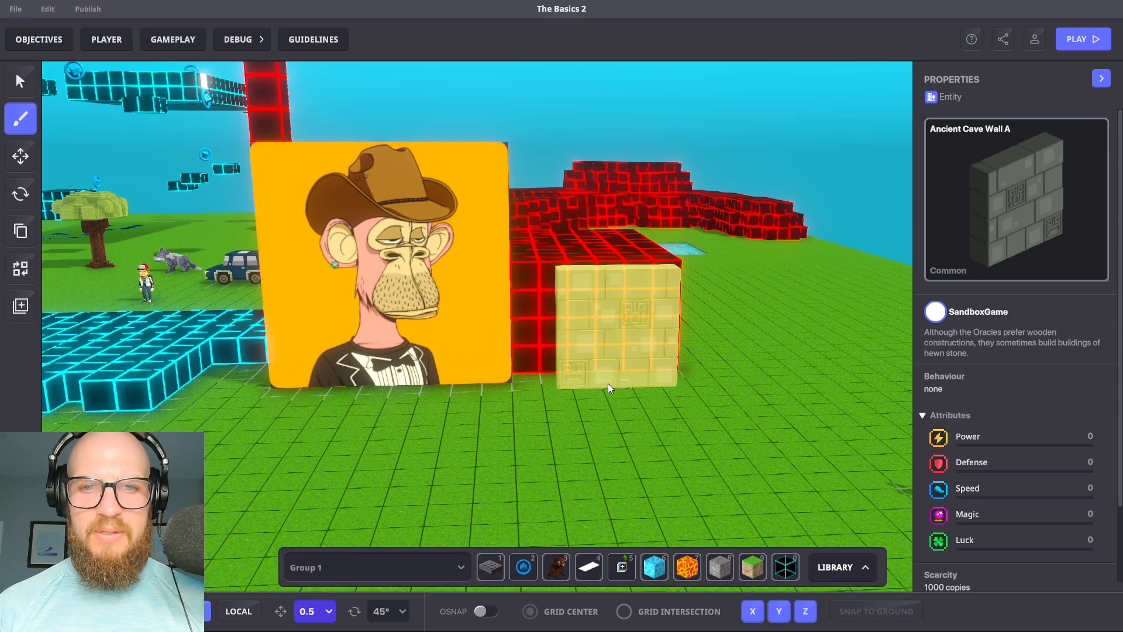
click(609, 383)
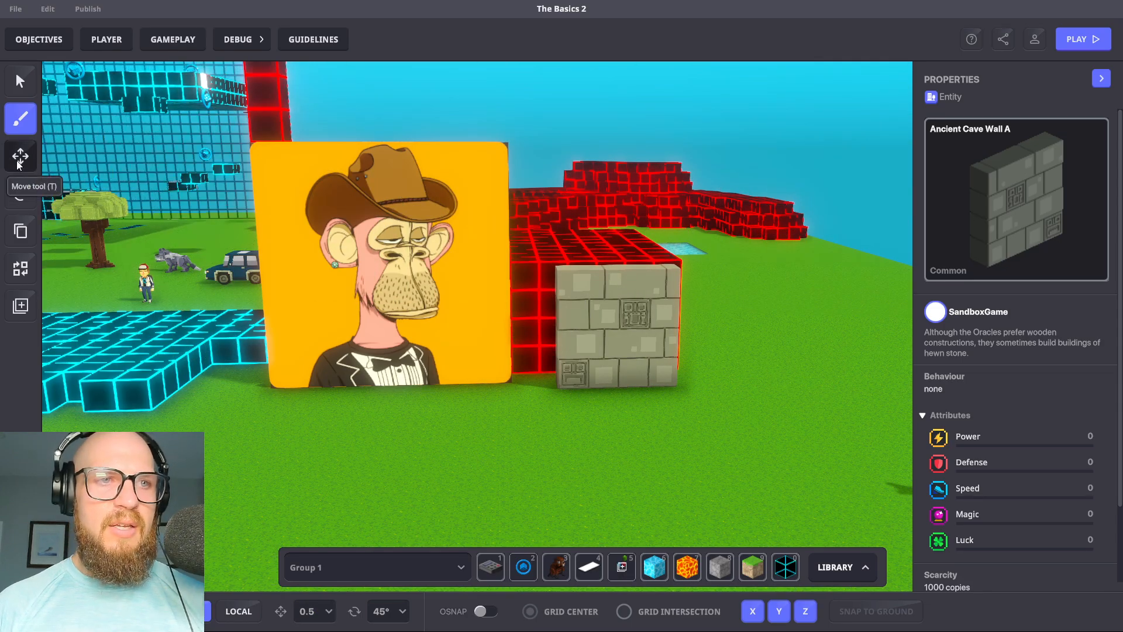
Open the component list for the placed cave wall and look through the components matching "nft"
click(18, 165)
click(622, 321)
scroll(1027, 437, down, 5)
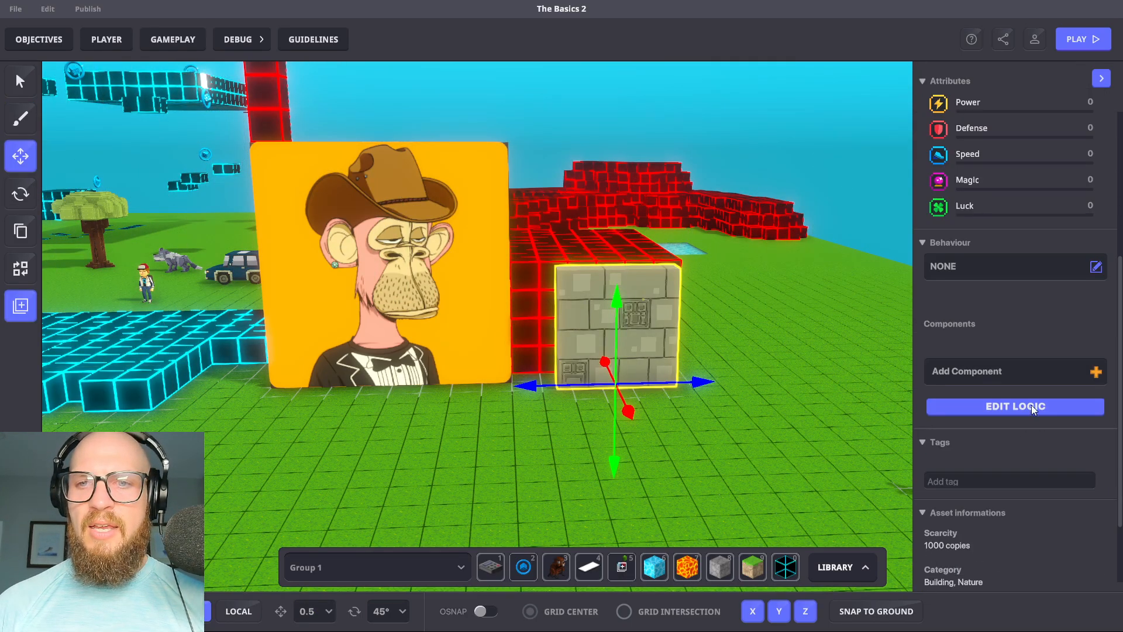
click(1056, 374)
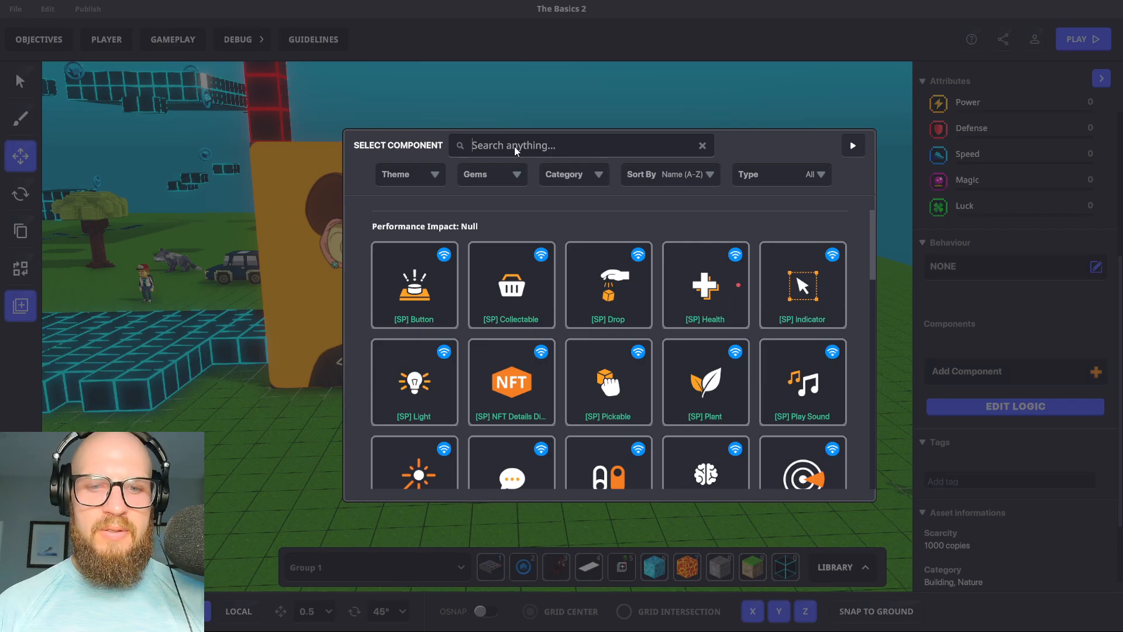
text(nft)
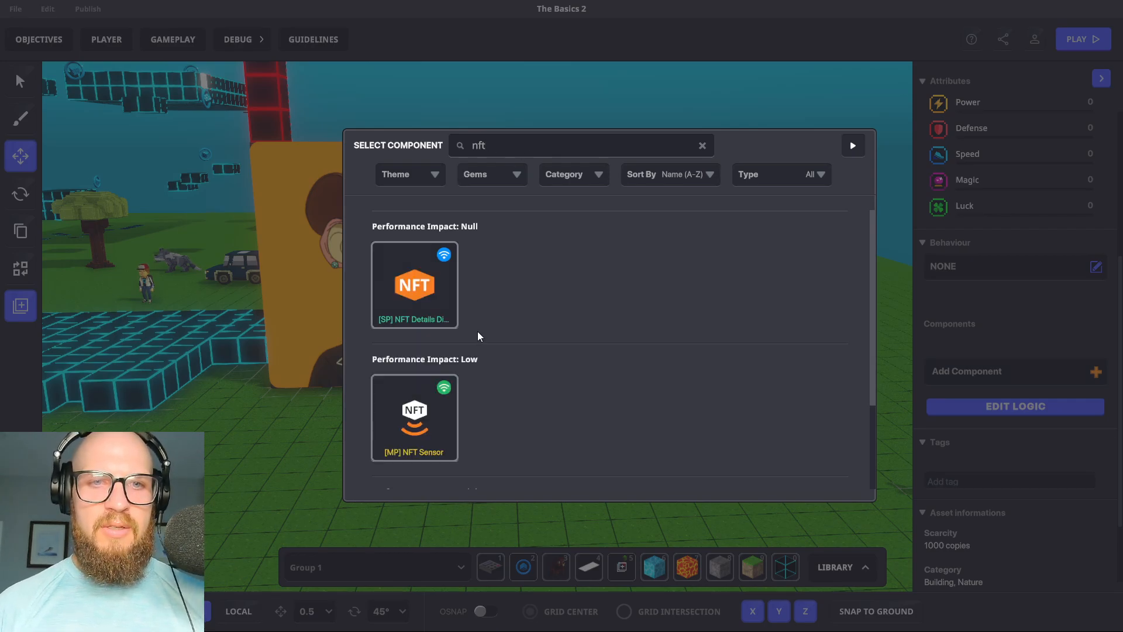
scroll(558, 343, down, 2)
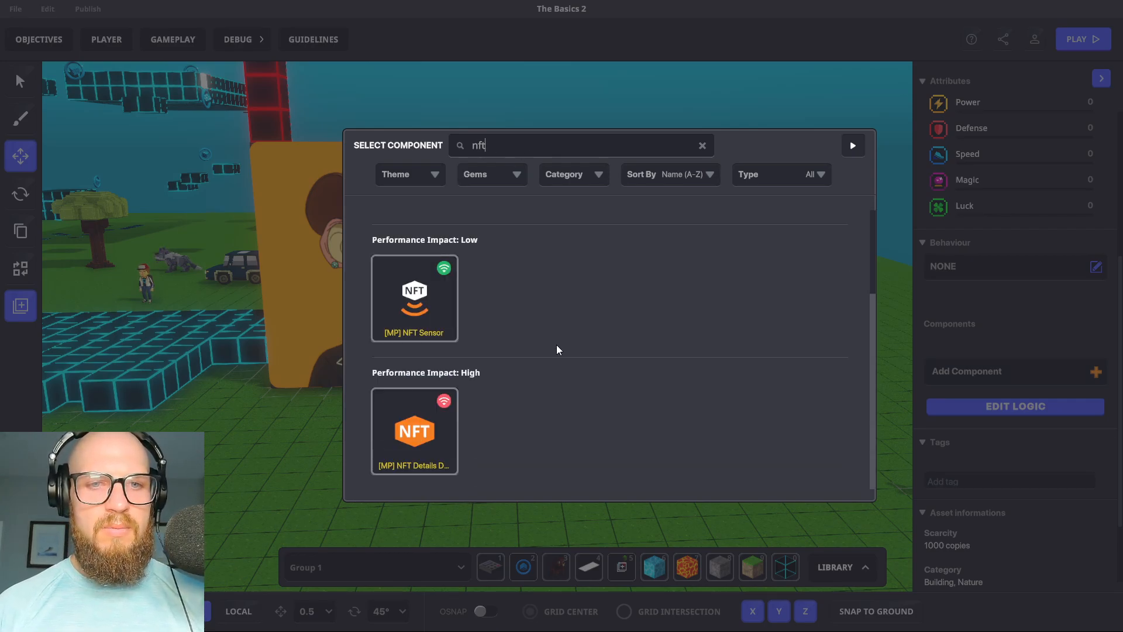
scroll(556, 349, up, 1)
scroll(556, 349, up, 1)
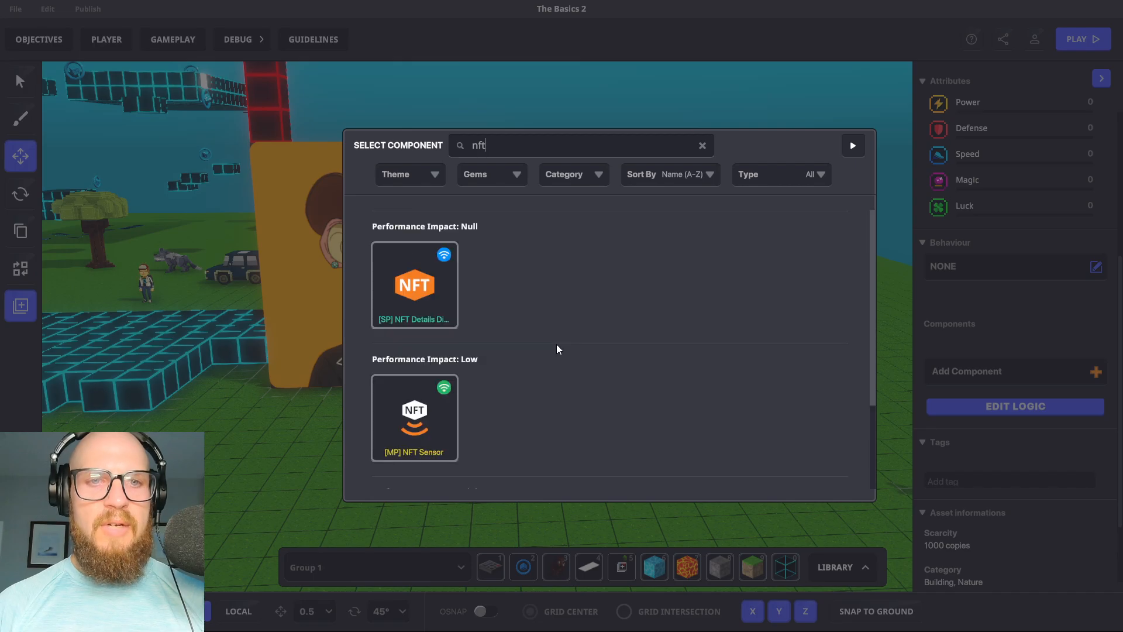
scroll(556, 348, down, 2)
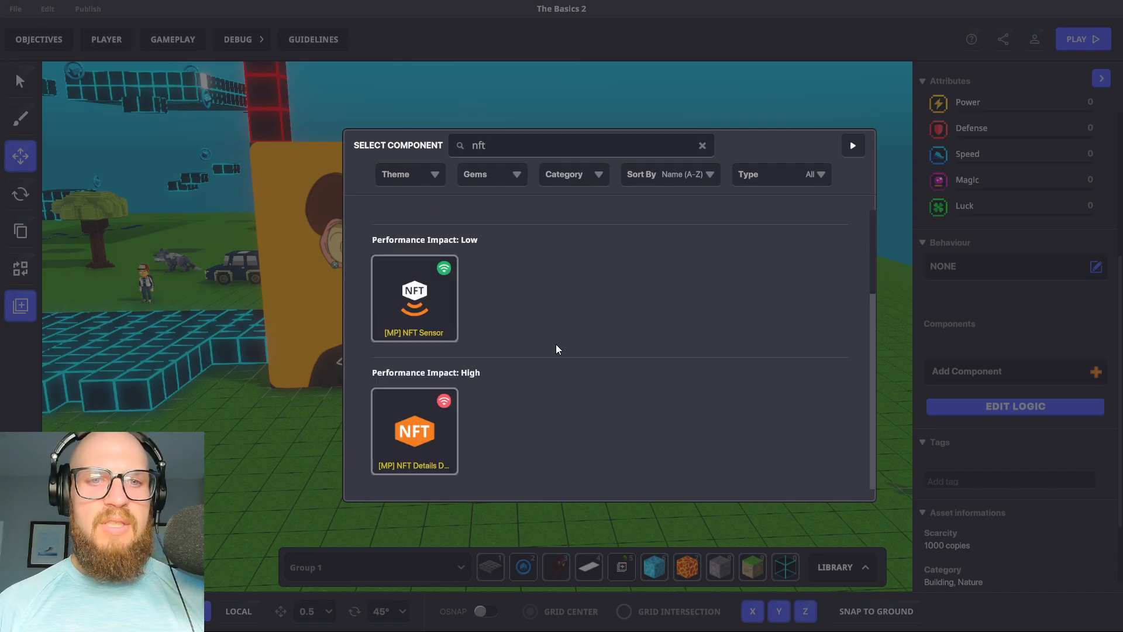
scroll(556, 349, up, 2)
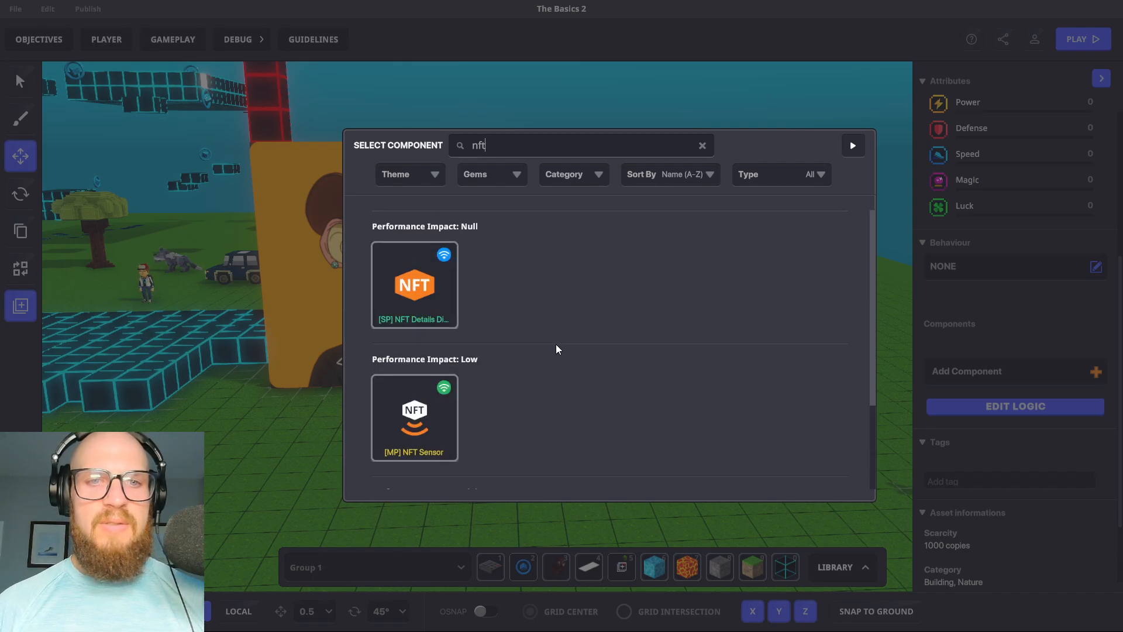
Leave the component list without adding anything and delete the Ancient Cave Wall A piece
click(852, 143)
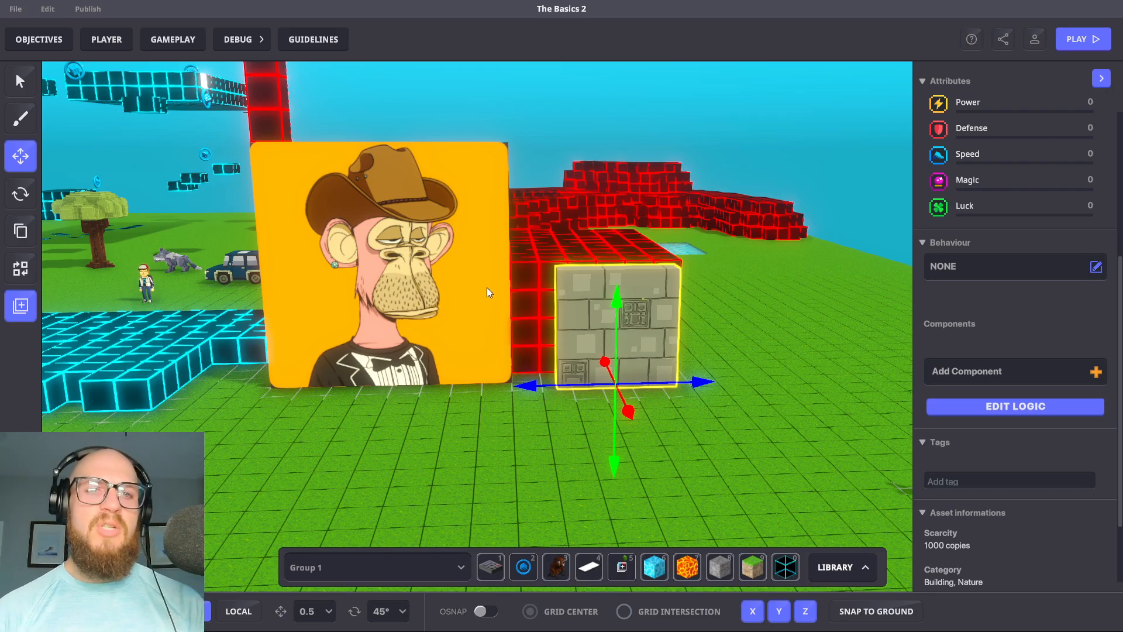
drag(584, 342, 650, 314)
key(Delete)
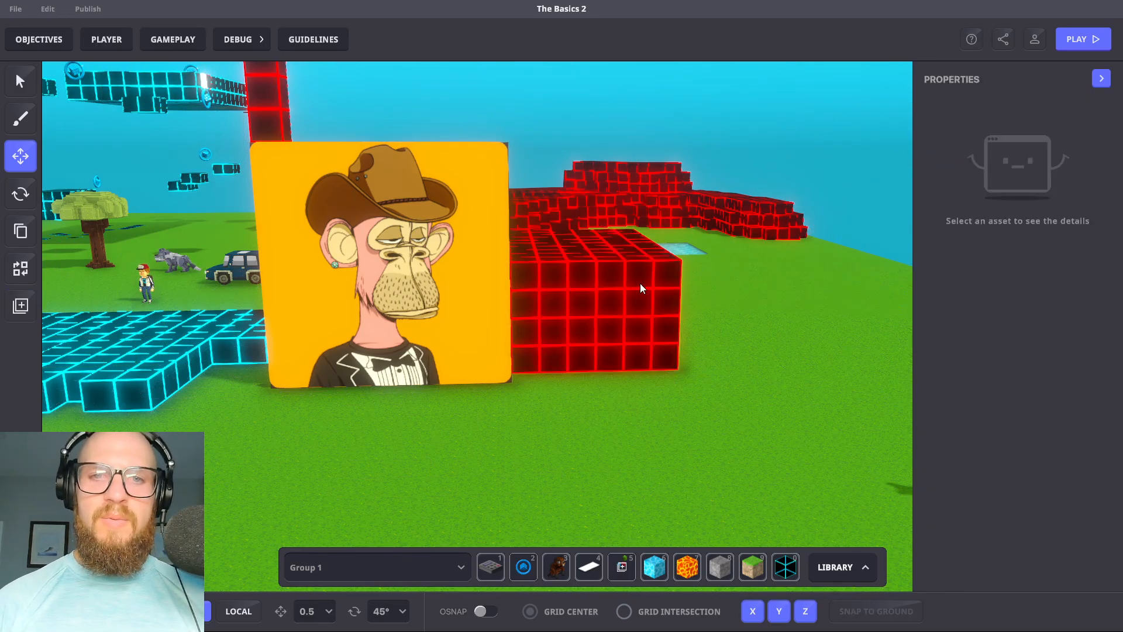
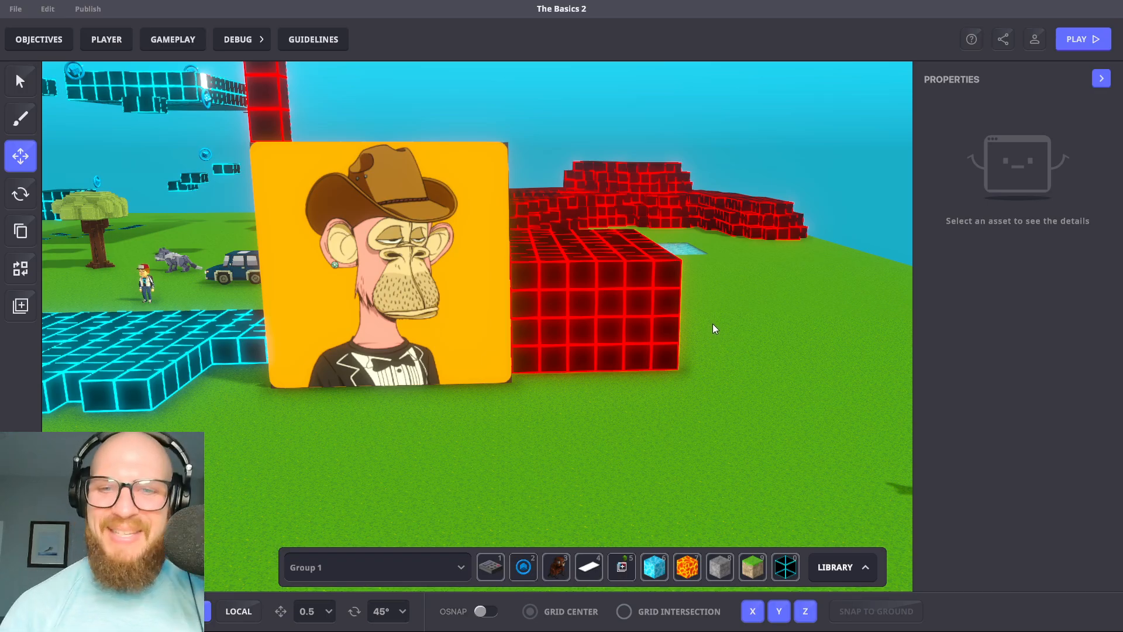
Select the ape image frame and look over its surroundings, including the shield pedestal on the grass
right_drag(702, 433, 676, 457)
right_drag(648, 412, 409, 360)
right_drag(591, 325, 675, 290)
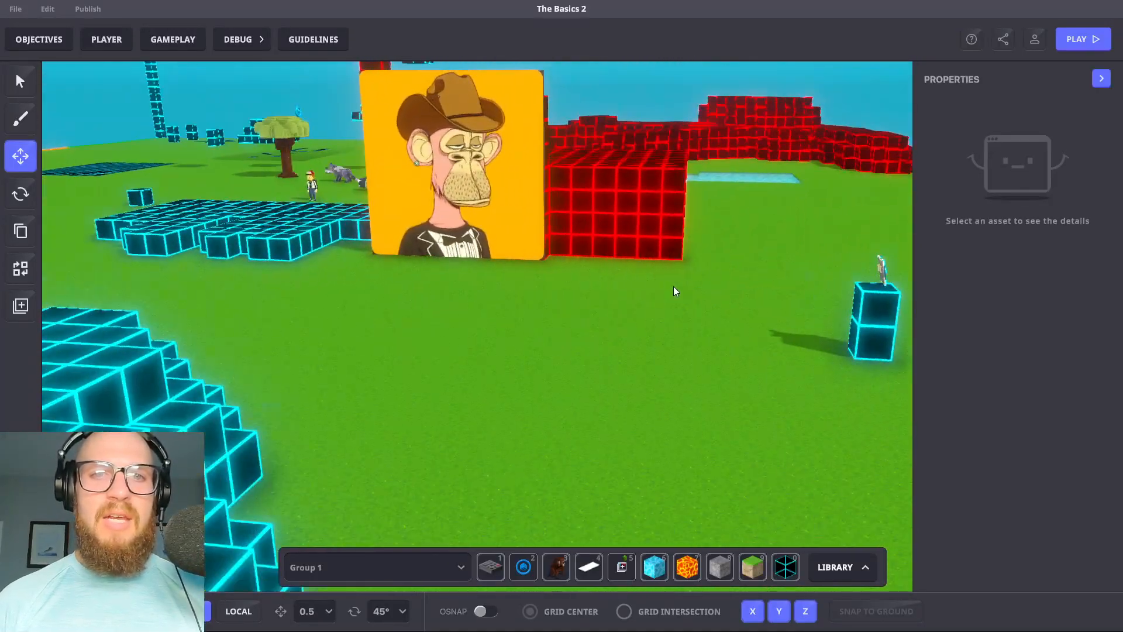
click(449, 158)
scroll(513, 181, up, 2)
scroll(522, 250, down, 3)
right_drag(613, 313, 507, 277)
right_drag(461, 310, 551, 370)
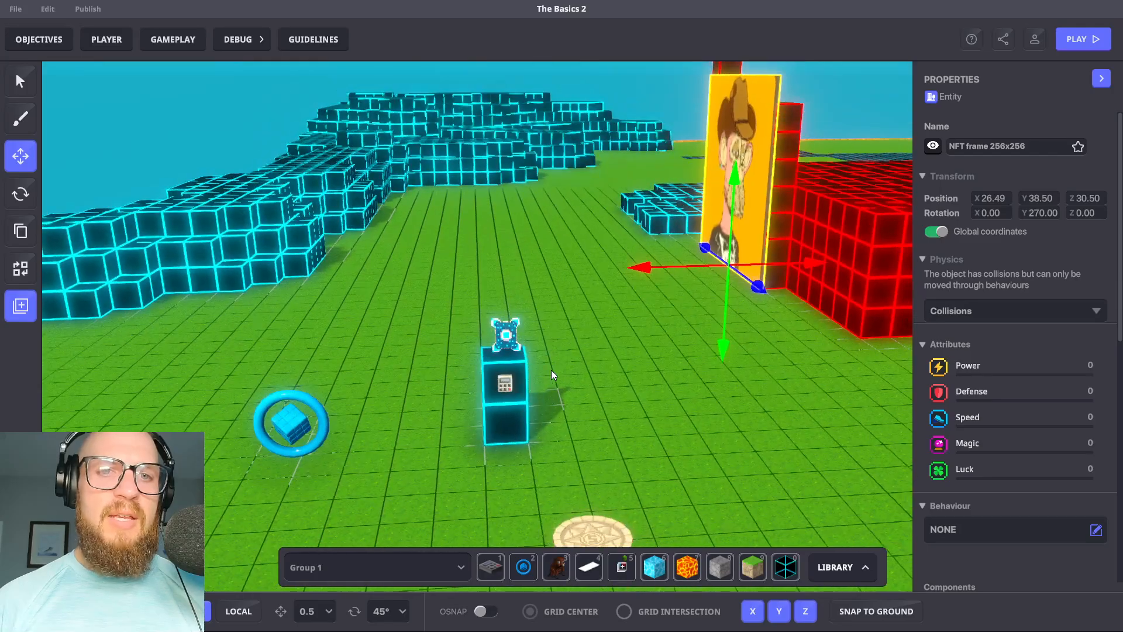
Play the experience, walk to the shield pedestal, view the Alpha Shield's NFT details from its keypad and close them
key(Tab)
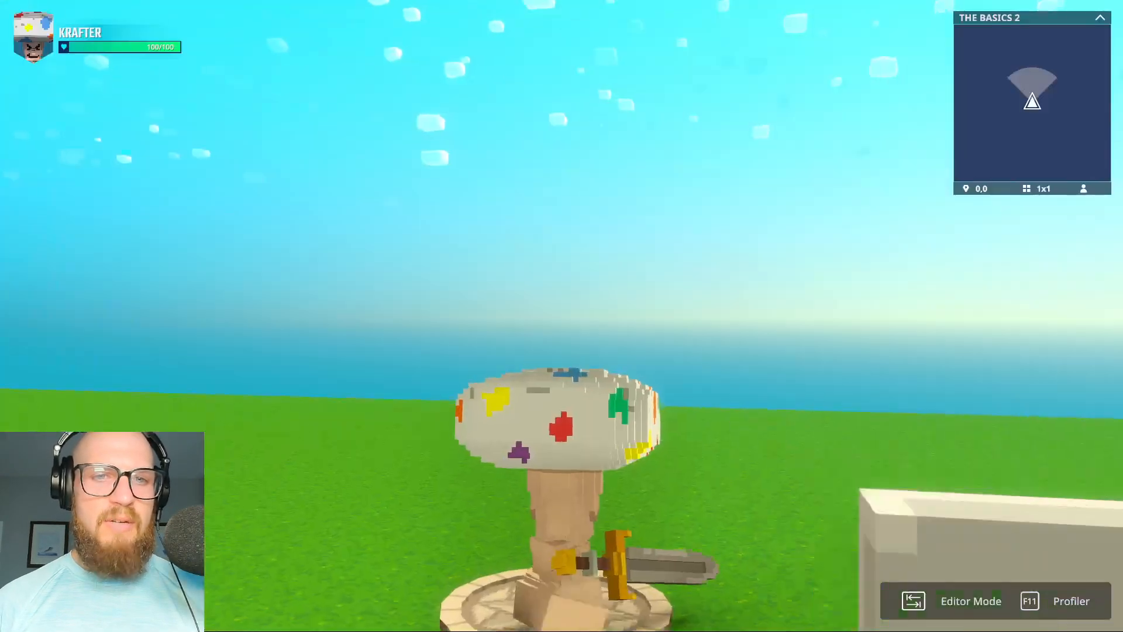
key(w)
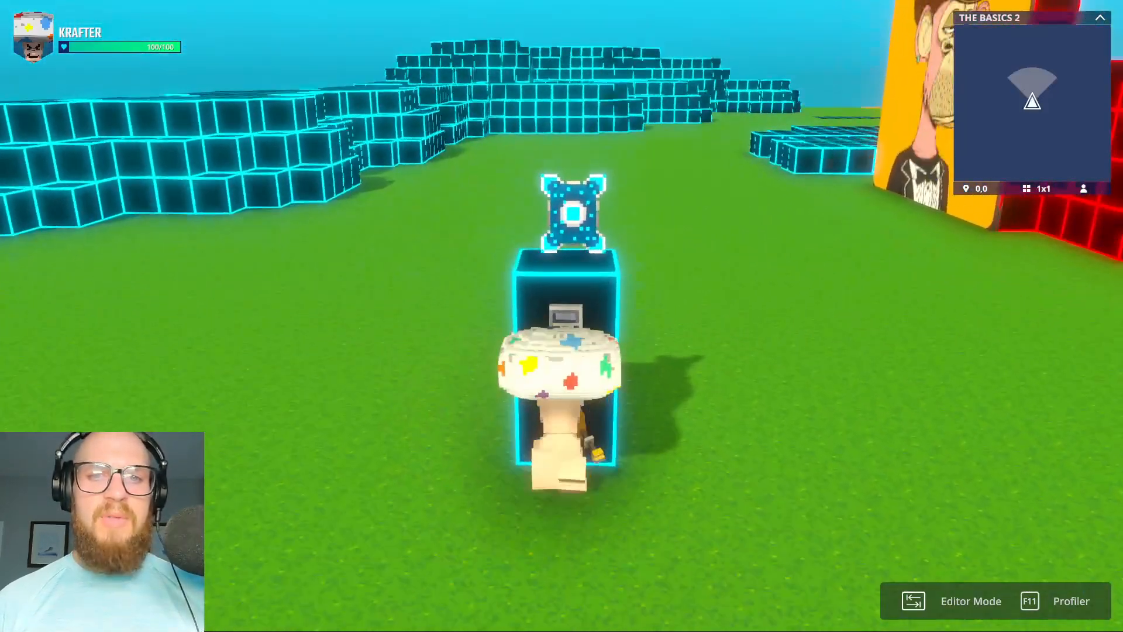
click(560, 311)
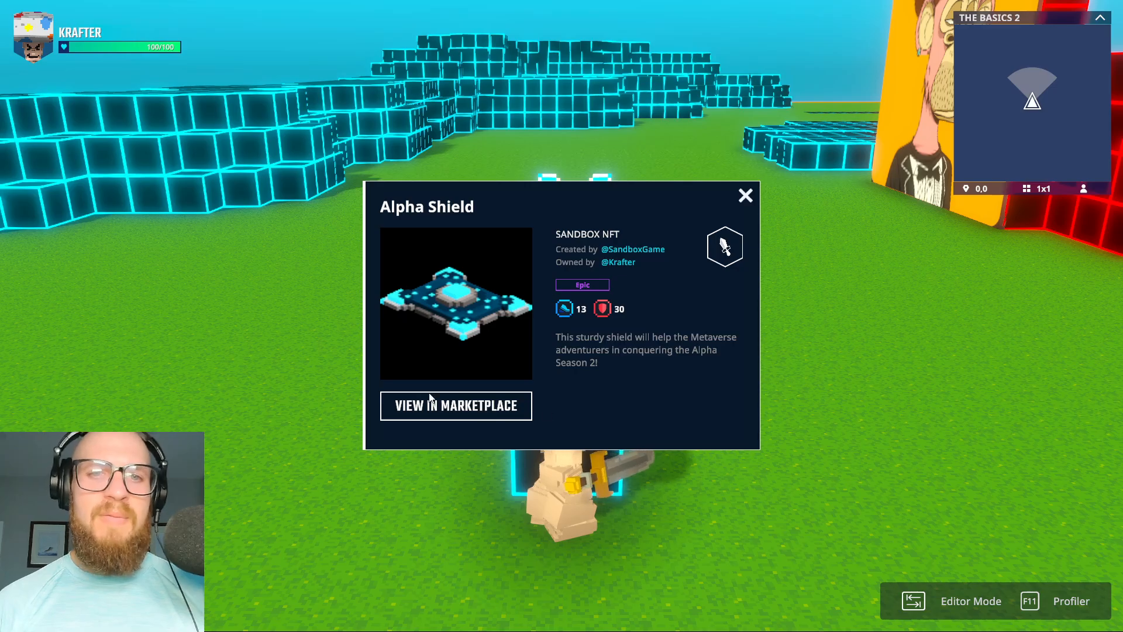
click(745, 195)
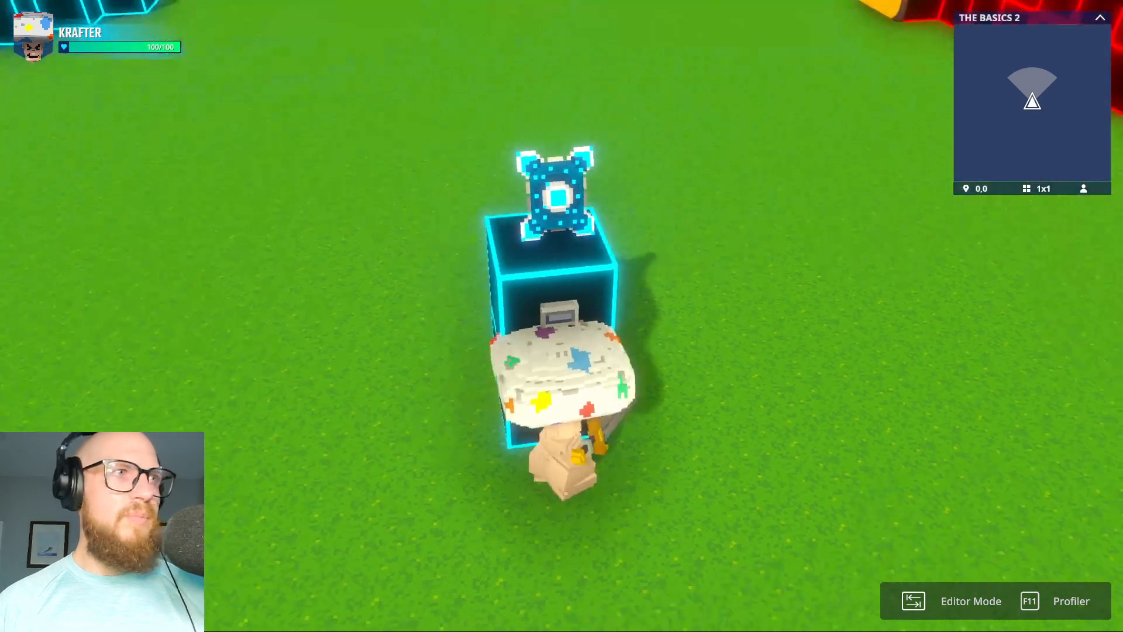
Walk the avatar past the pedestal and right up to the ape image to view it in play mode
key(d)
key(w)
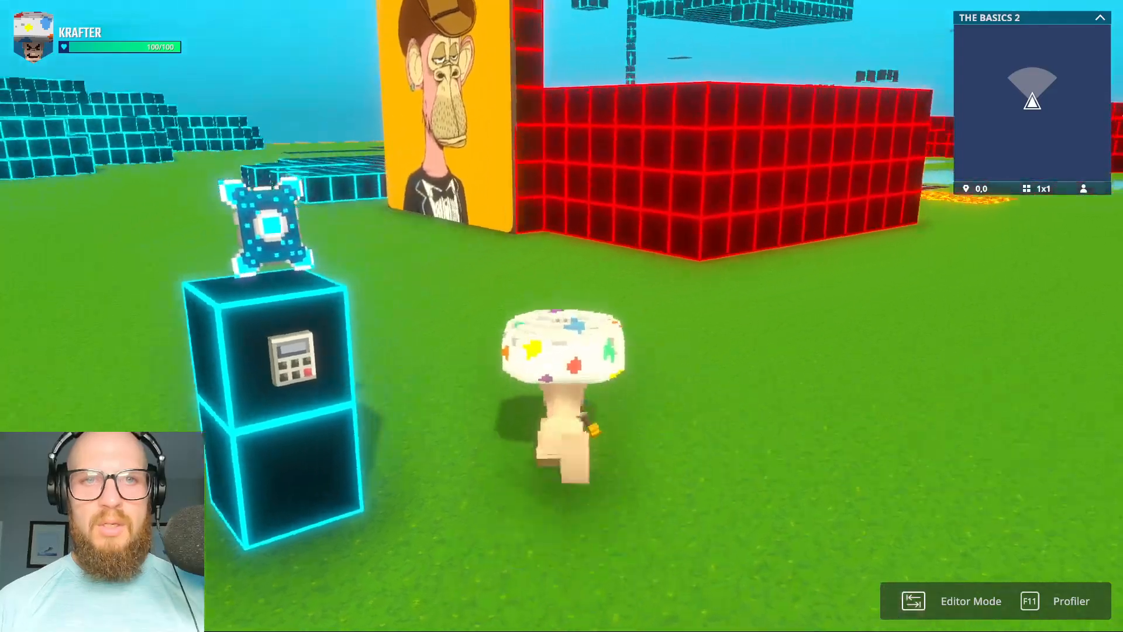
key(w)
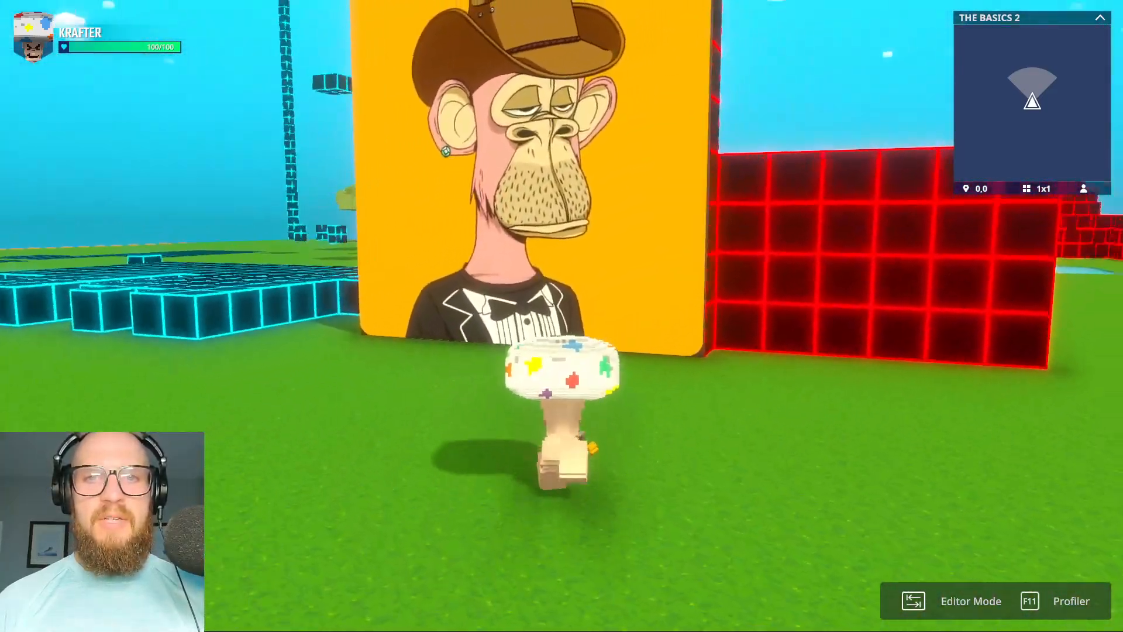
key(w)
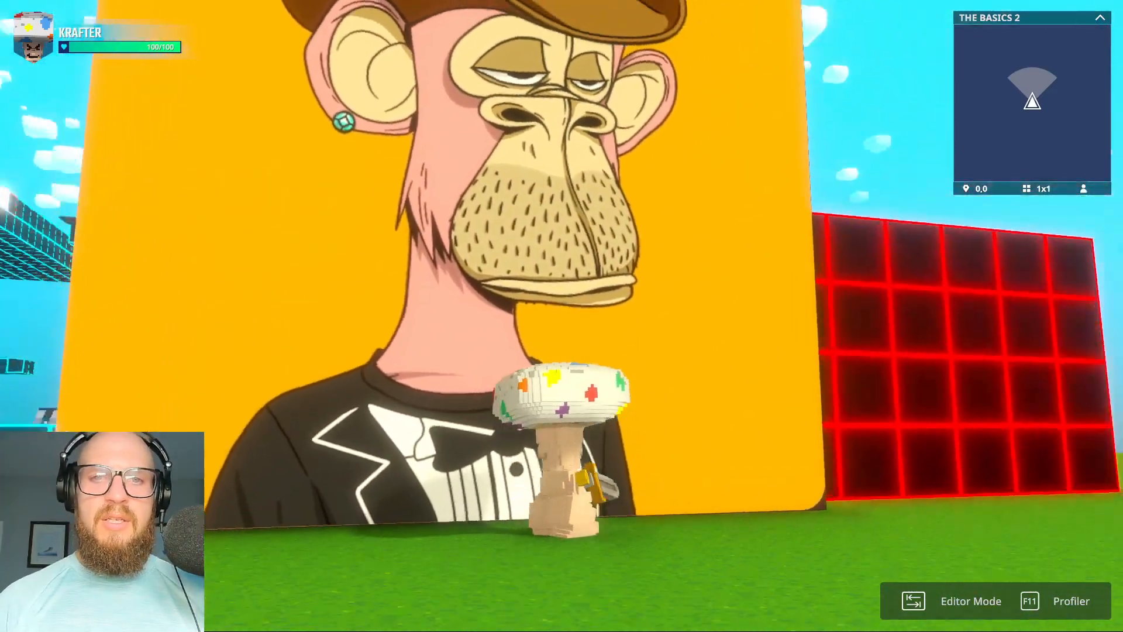
Walk the avatar back and forth in front of the ape image and return to the editor
key(w)
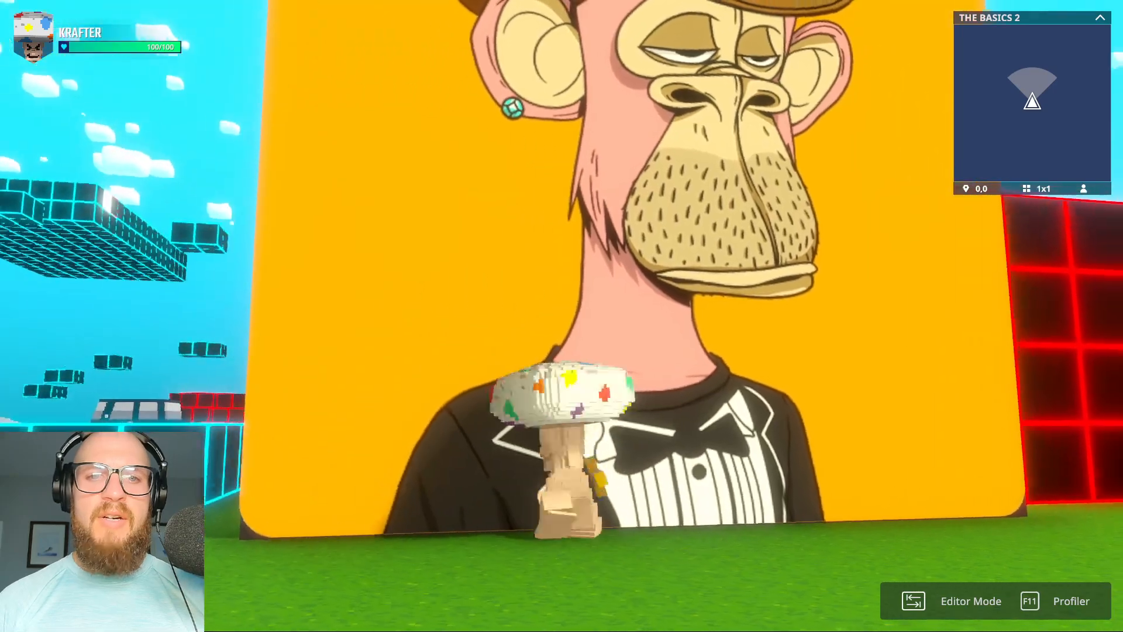
key(s)
key(w)
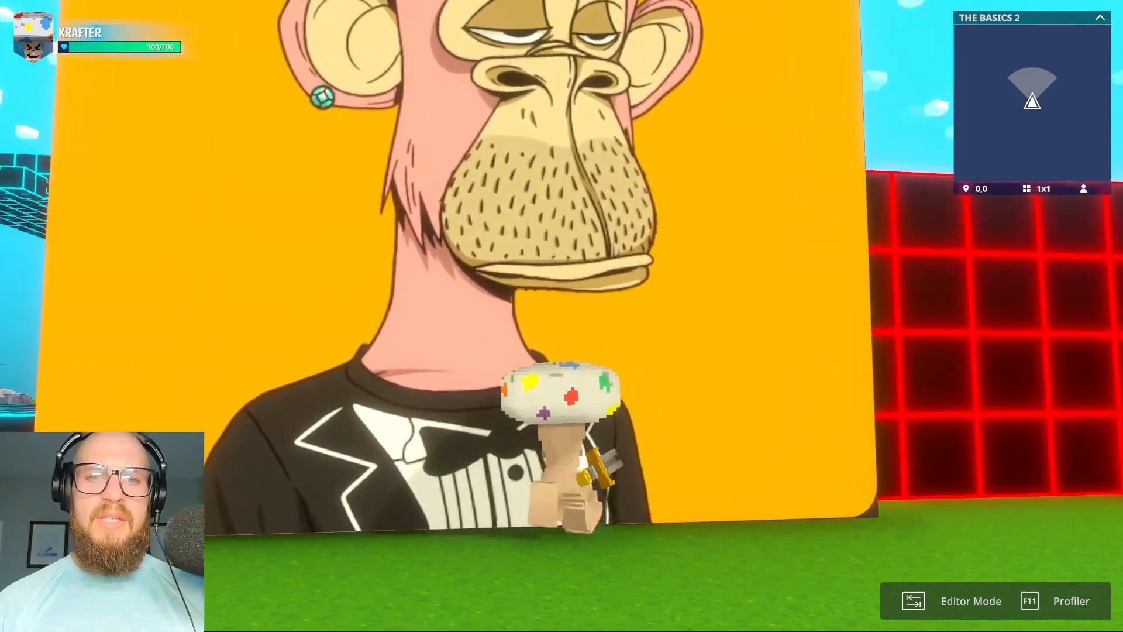
key(s)
key(a)
key(w)
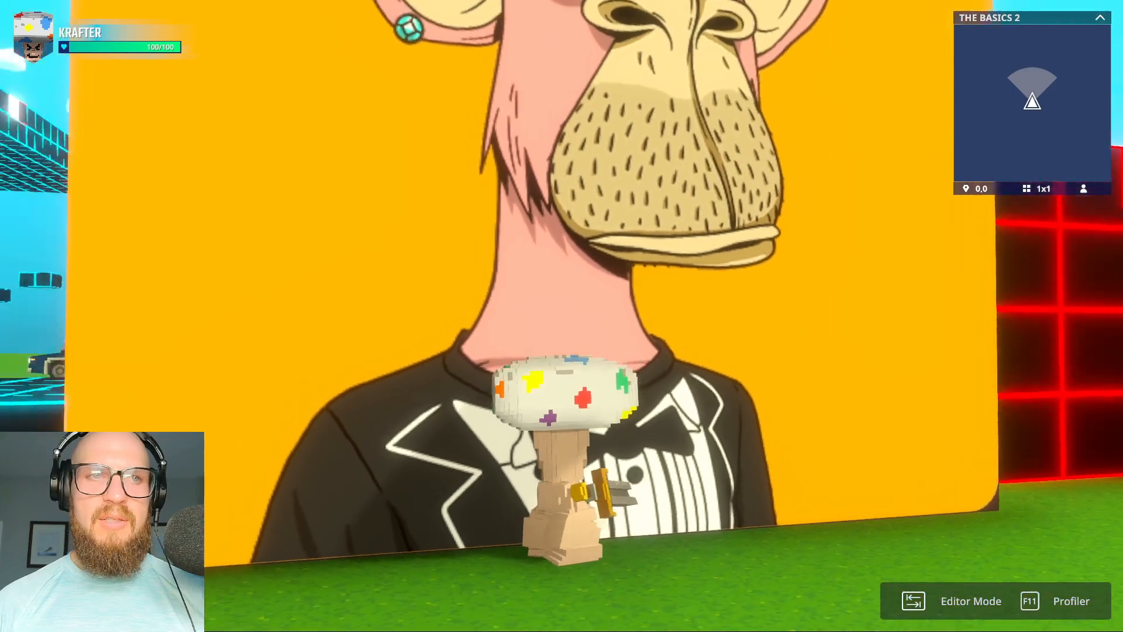
key(Escape)
click(191, 408)
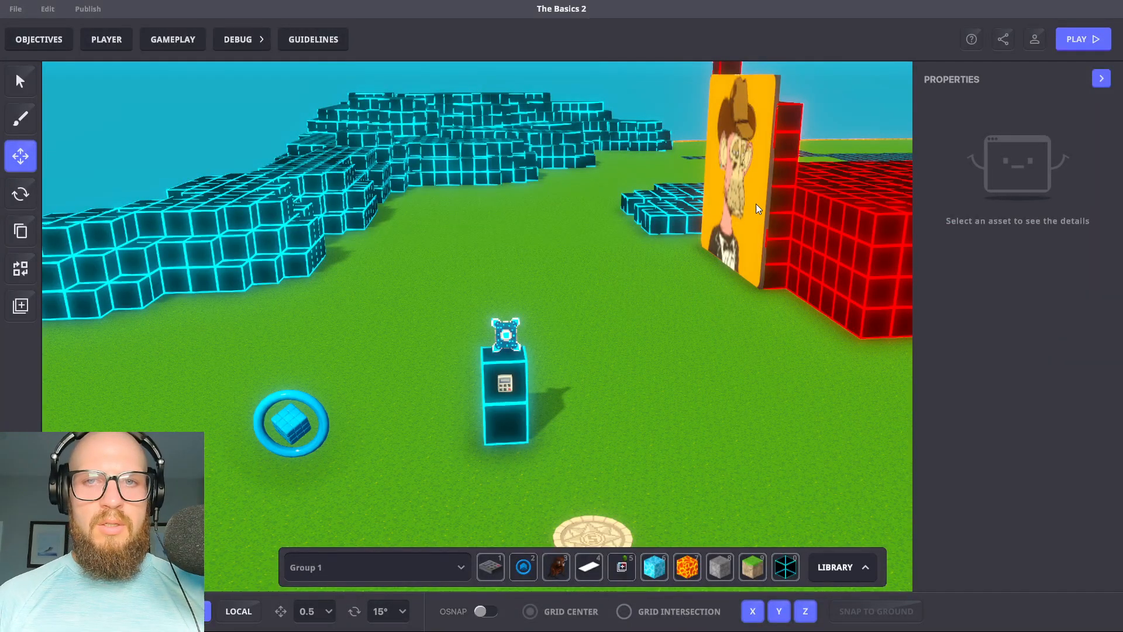
Select the ape image frame and review the Display Condition options of its NFT Image Display component, keeping Always
click(757, 207)
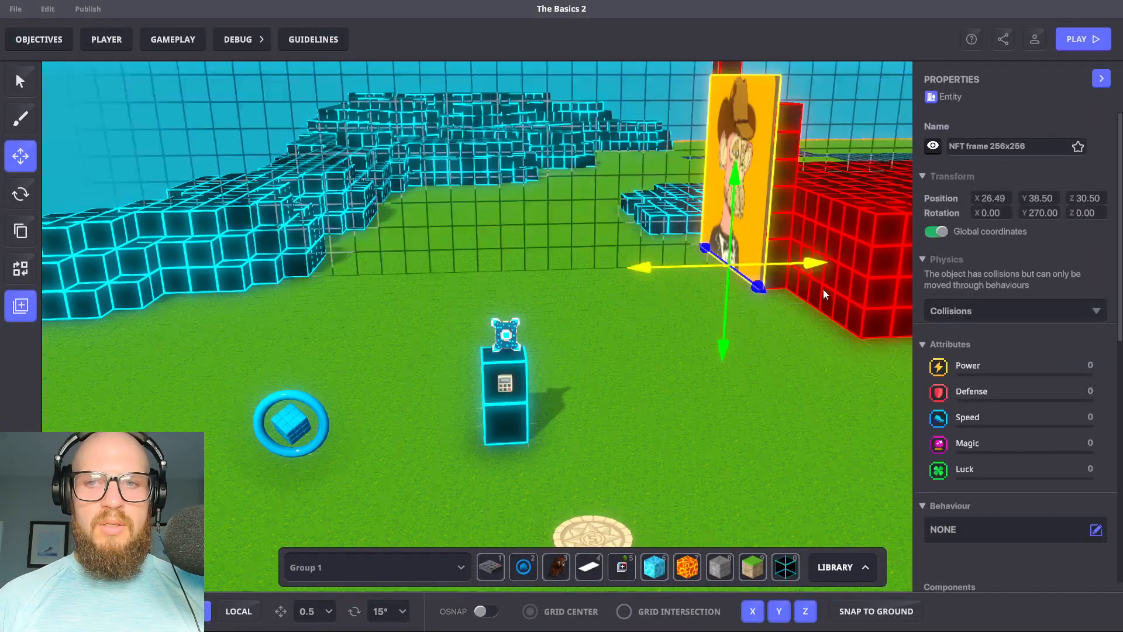
scroll(1002, 472, down, 6)
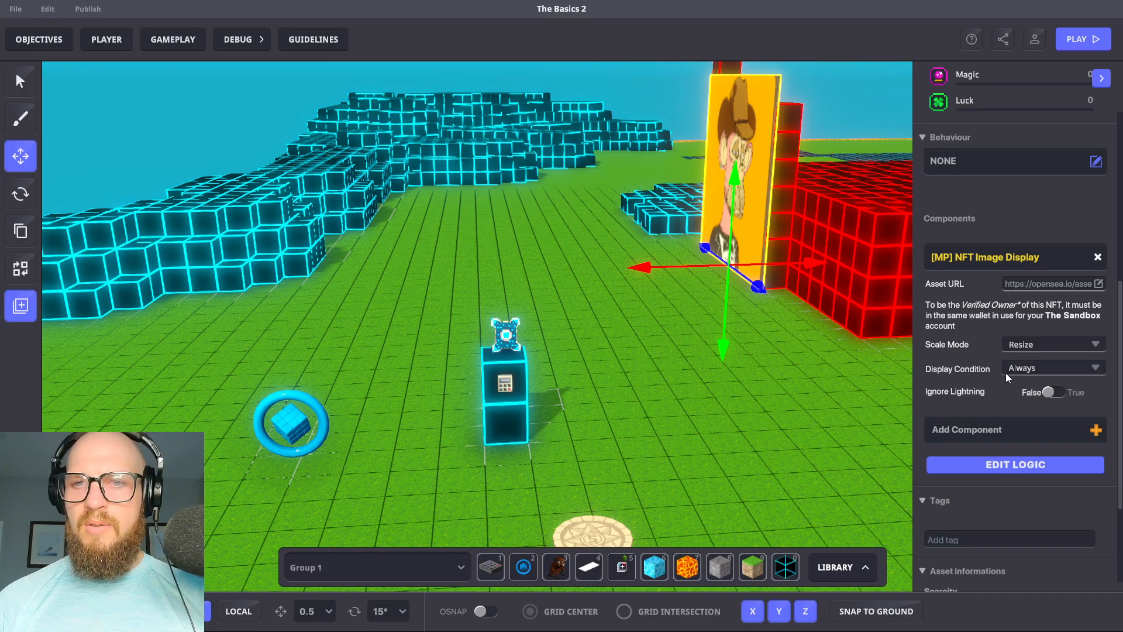
mouse_move(983, 373)
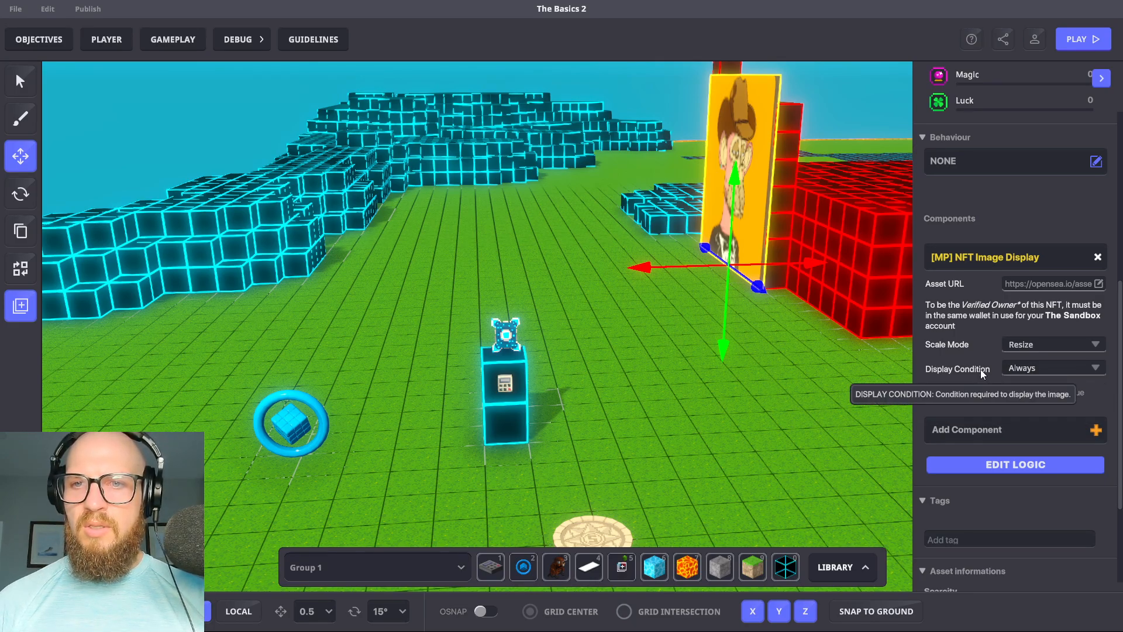
click(1085, 367)
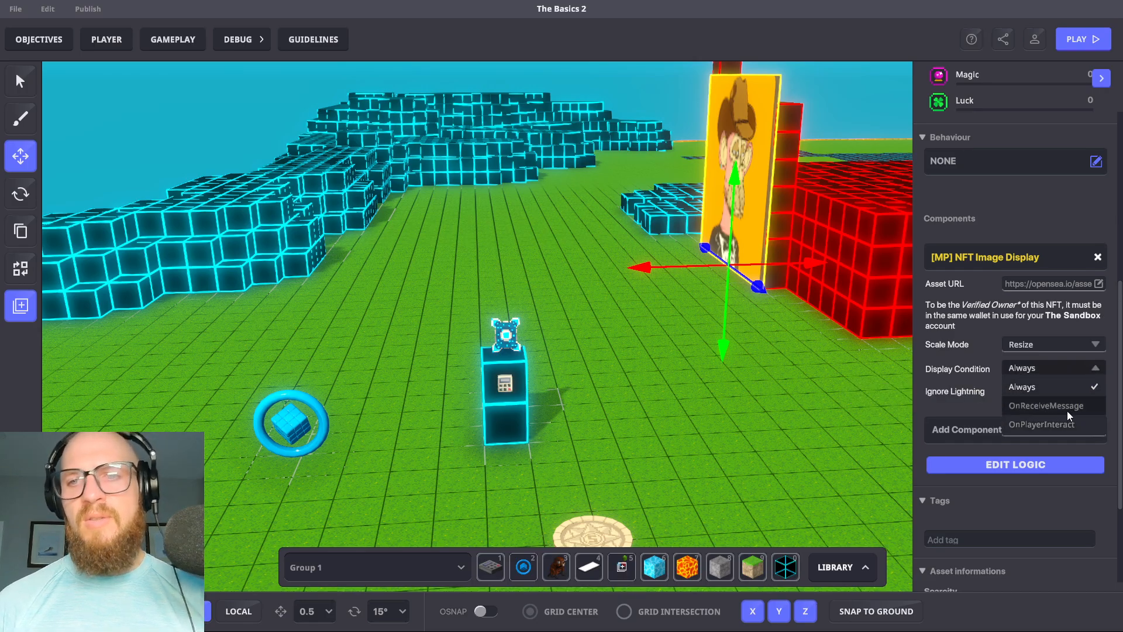
click(987, 369)
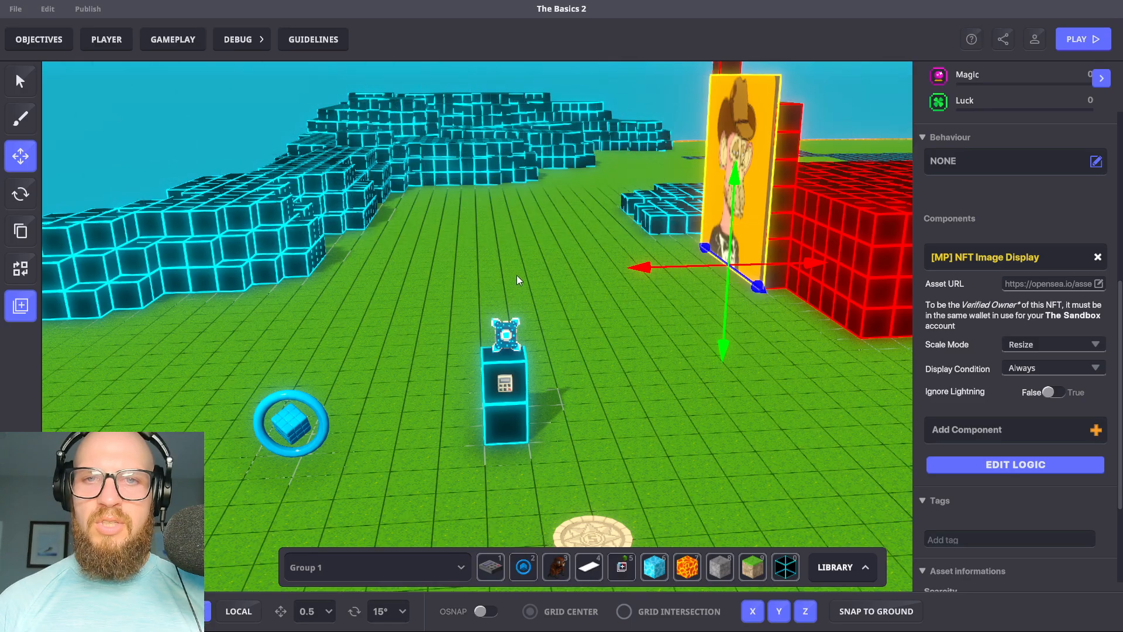
Deselect the frame, play the experience, walk the avatar up to the ape image and swing the sword at it
click(496, 267)
right_drag(542, 264, 709, 279)
scroll(709, 279, up, 3)
middle_drag(709, 280, 746, 395)
right_drag(746, 396, 735, 345)
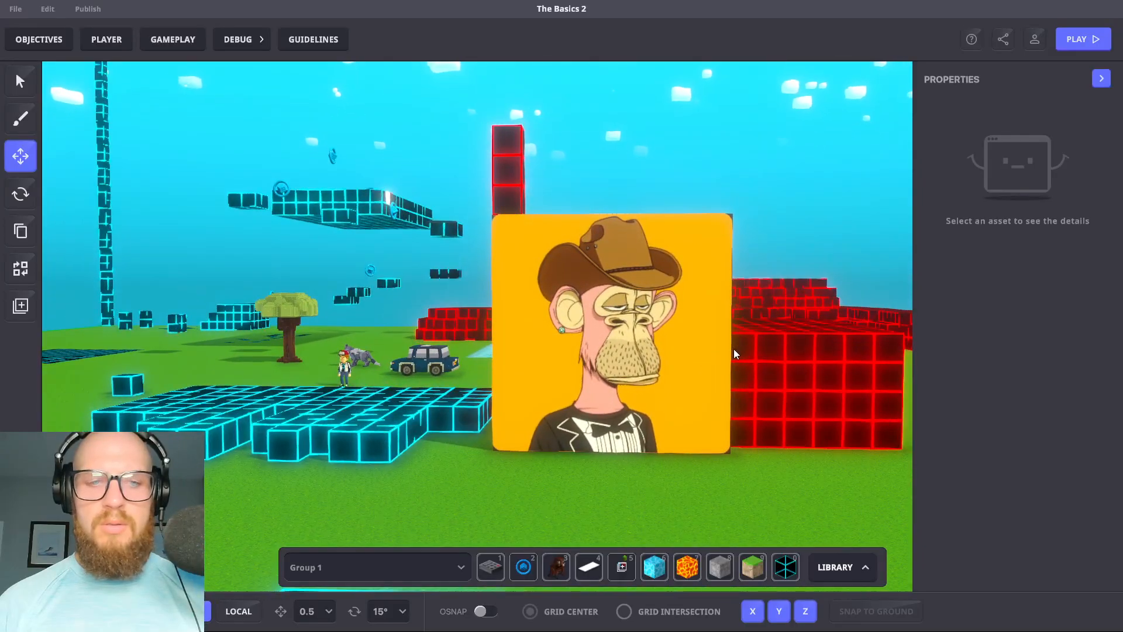
key(Tab)
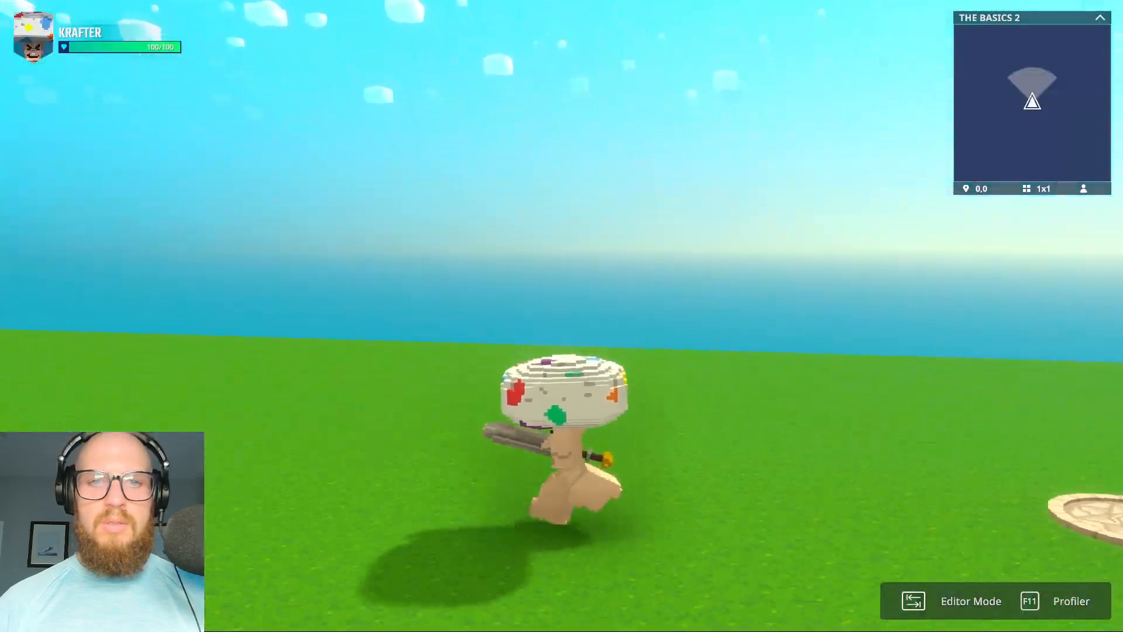
key(w)
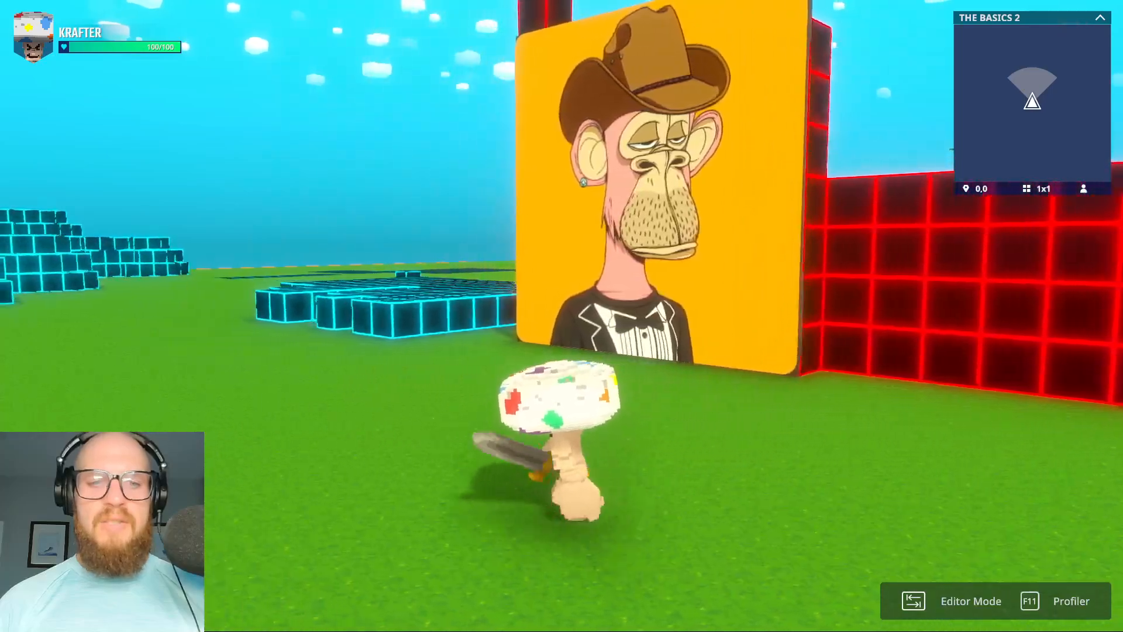
key(w)
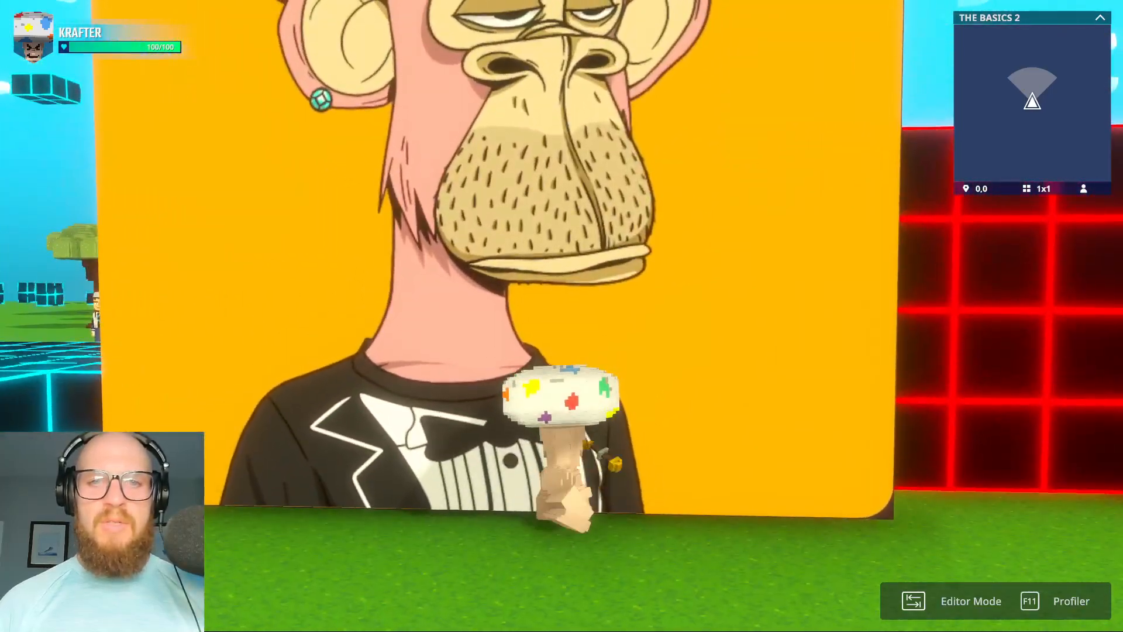
click(561, 316)
click(562, 316)
click(561, 316)
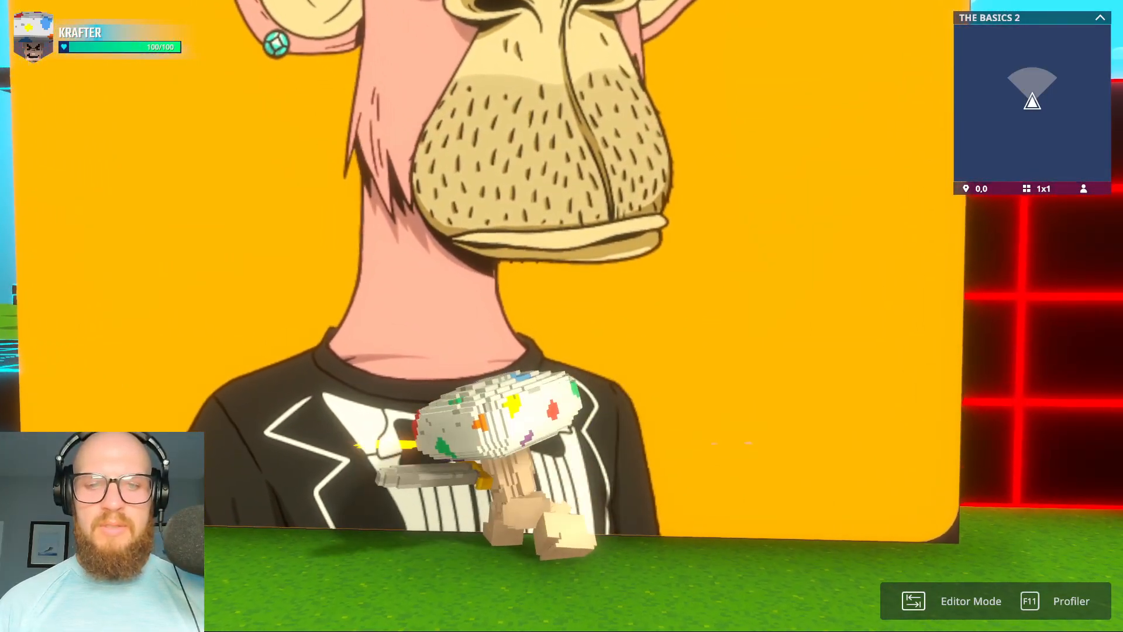
View and close the avatar's equipment inventory, walk back toward the shield pedestal and return to the editor
key(i)
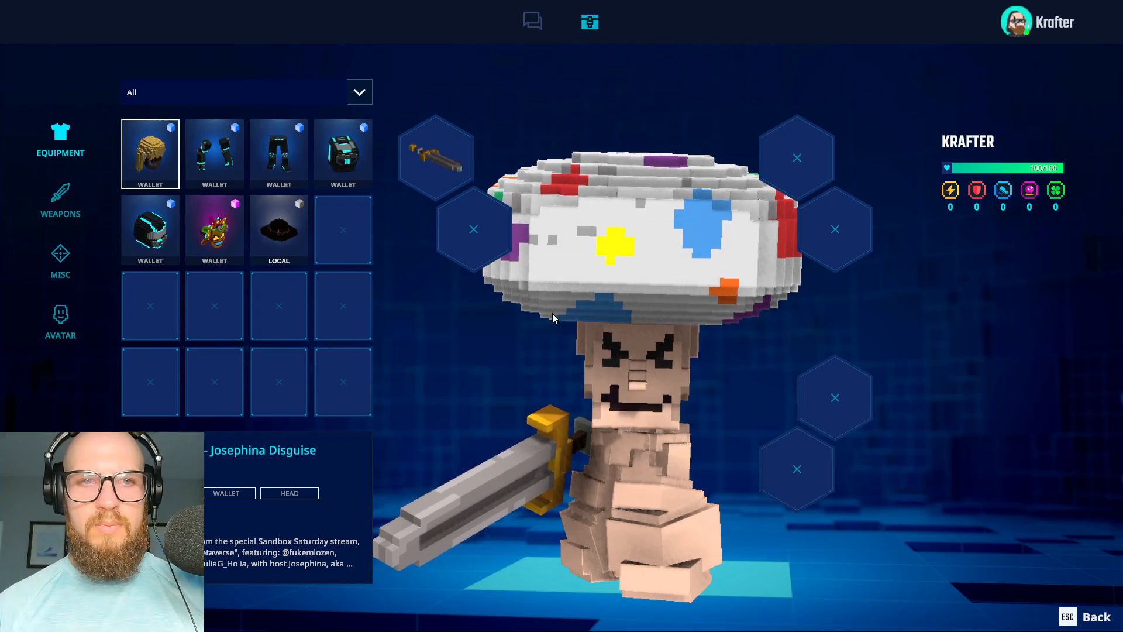
key(Escape)
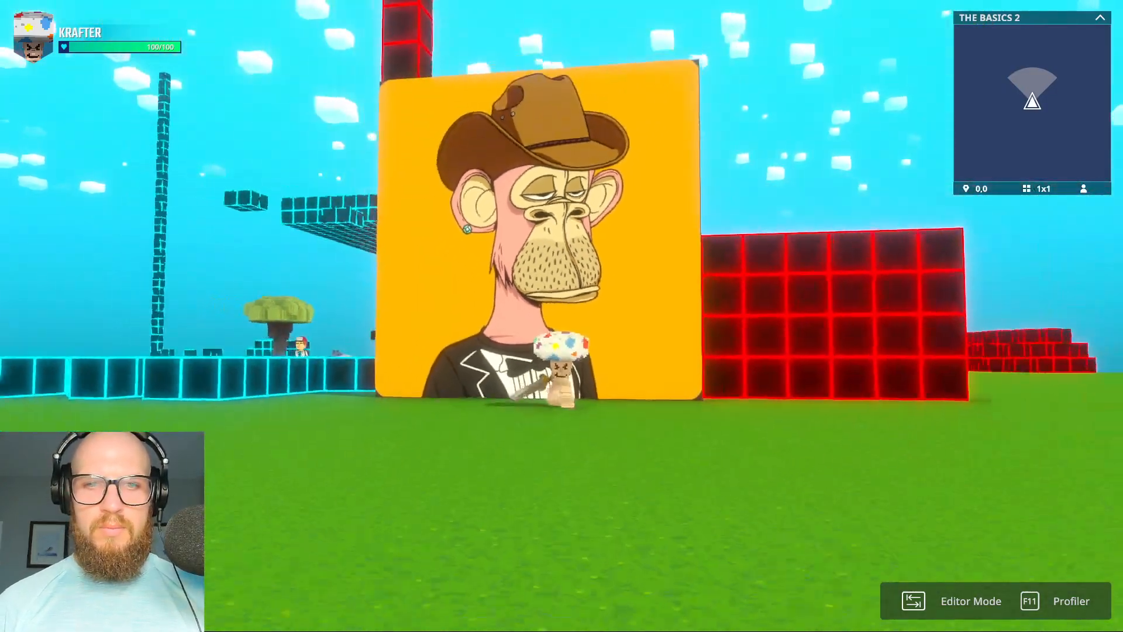
key(s)
scroll(562, 316, up, 3)
scroll(562, 315, down, 2)
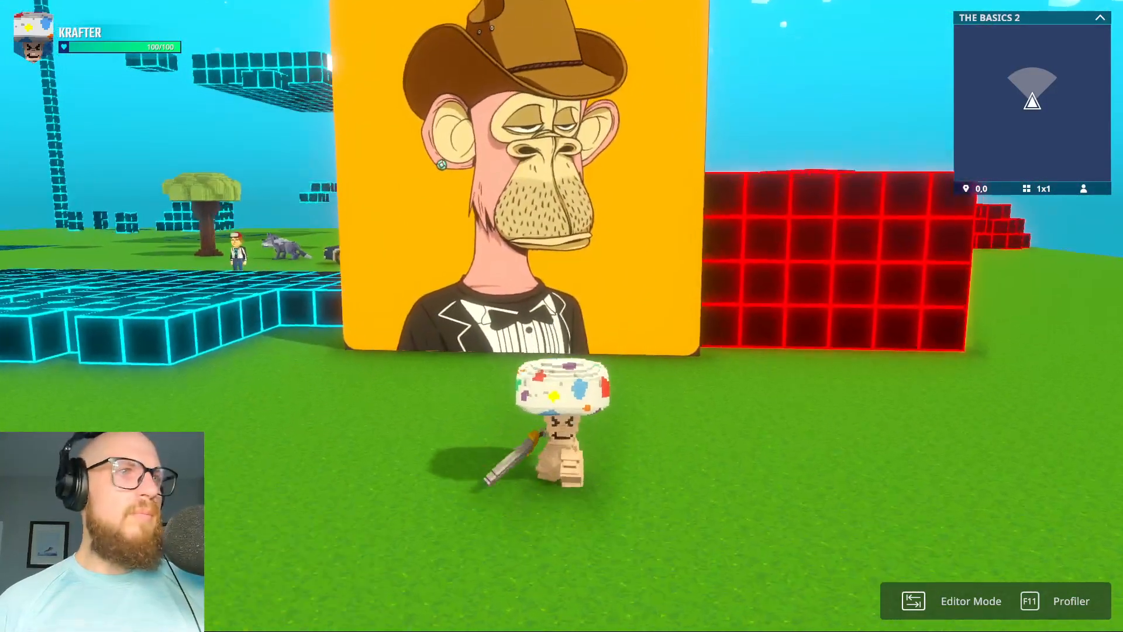
key(d)
key(w)
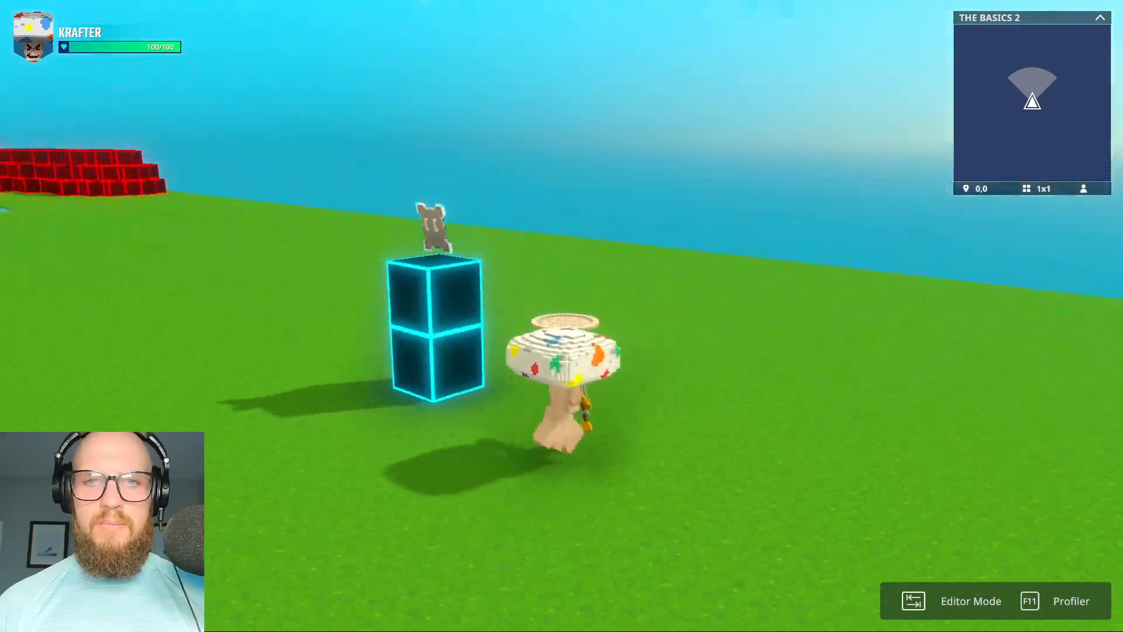
key(Tab)
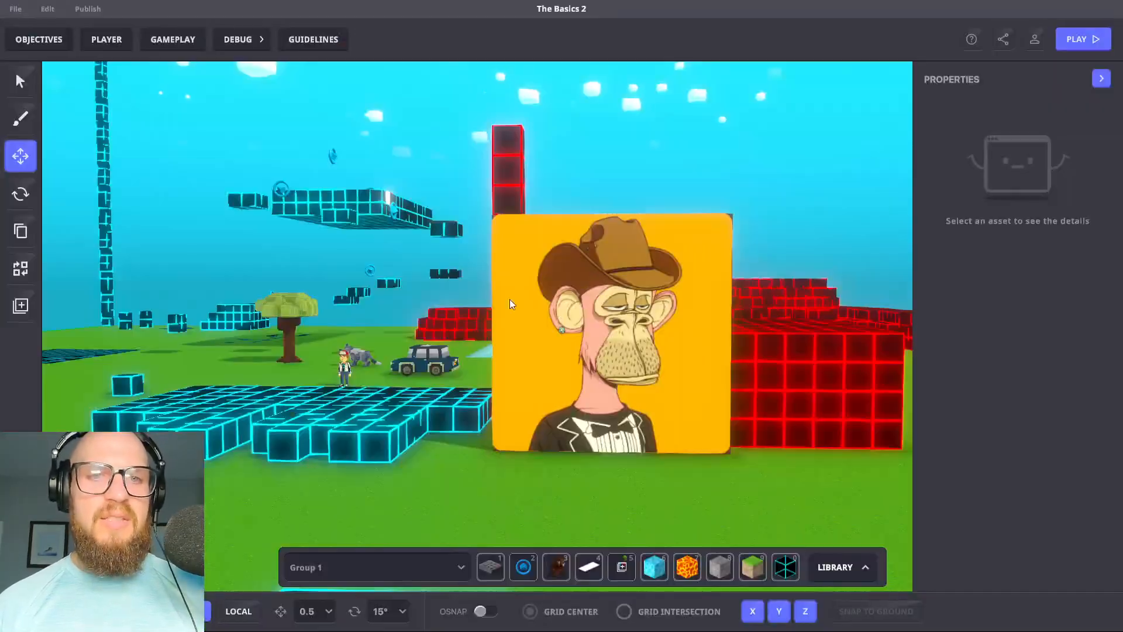
Select the ape image frame again and examine its properties down to the NFT Image Display component
right_drag(680, 419, 540, 380)
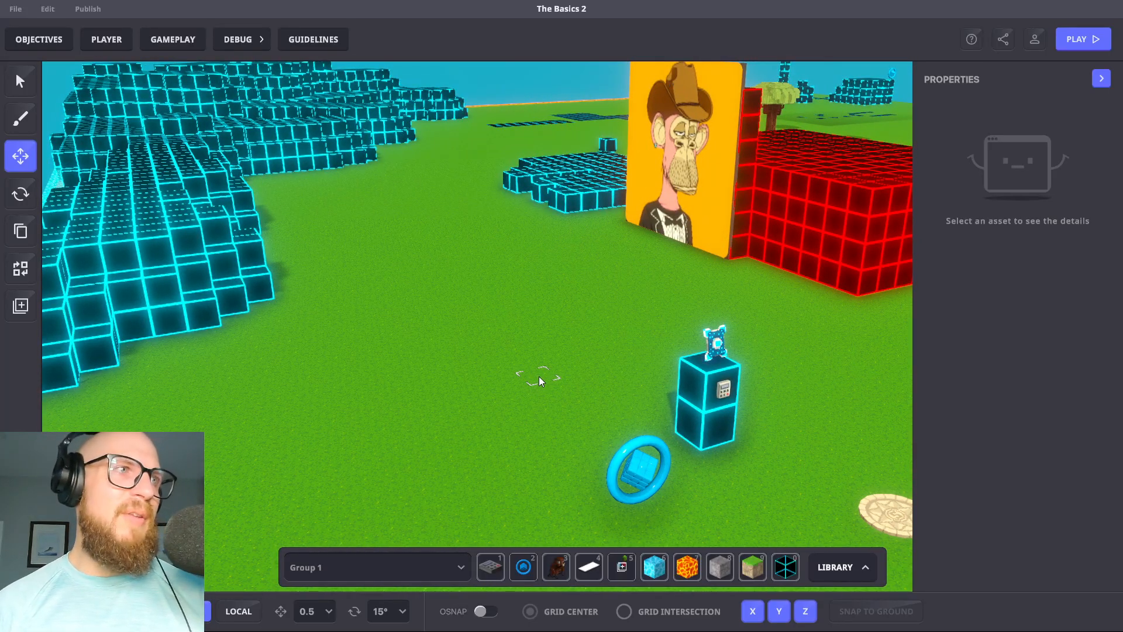
right_drag(538, 377, 644, 343)
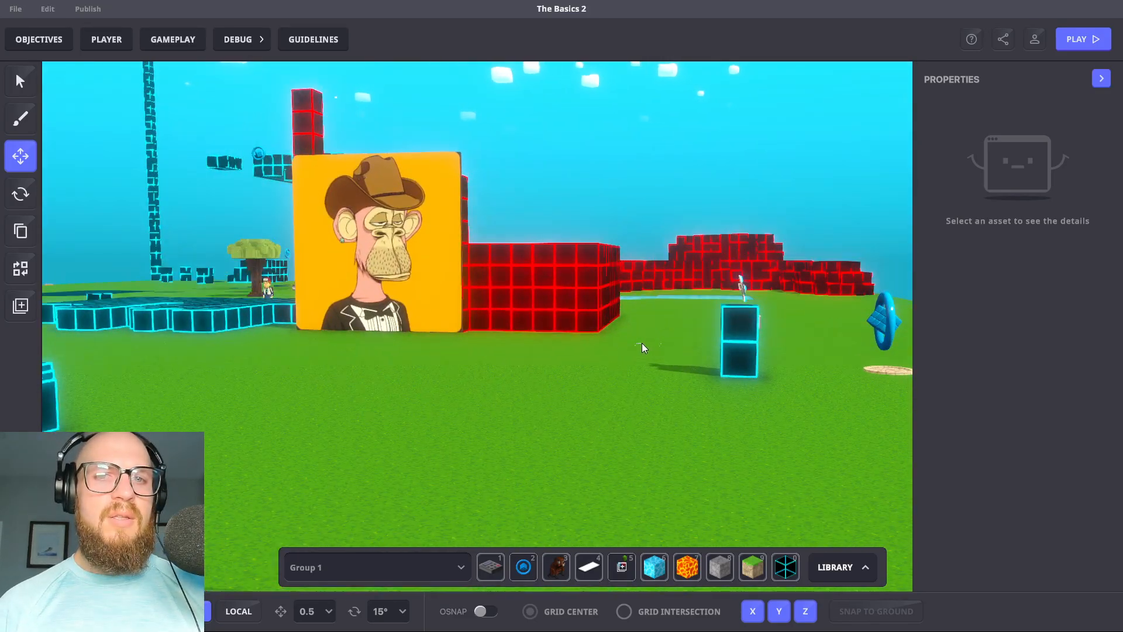
key(w)
key(a)
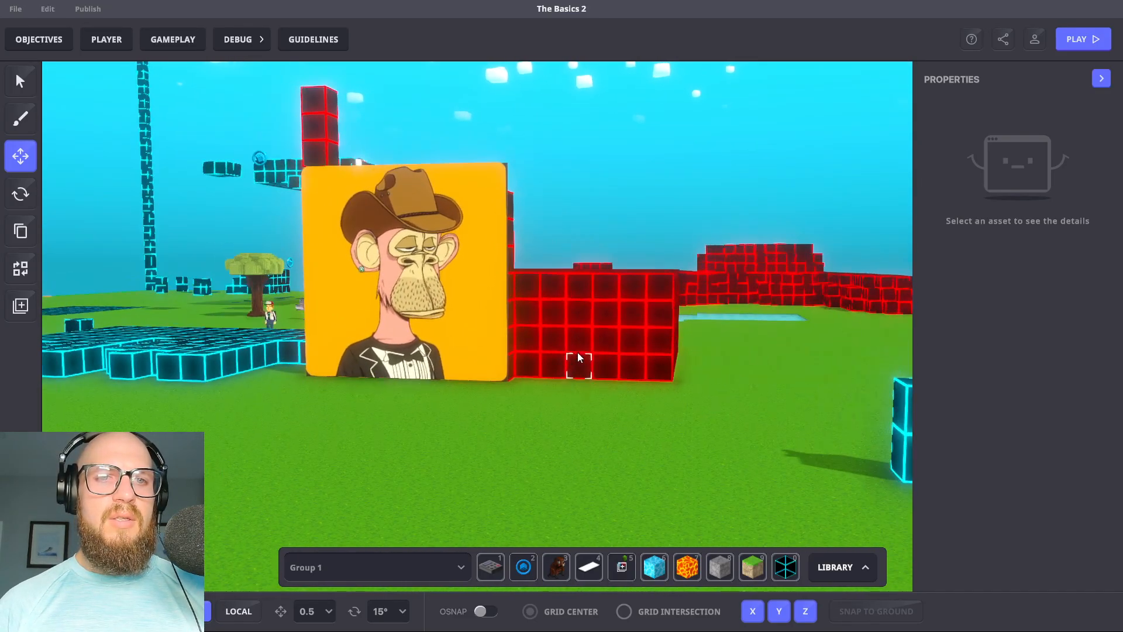
click(462, 319)
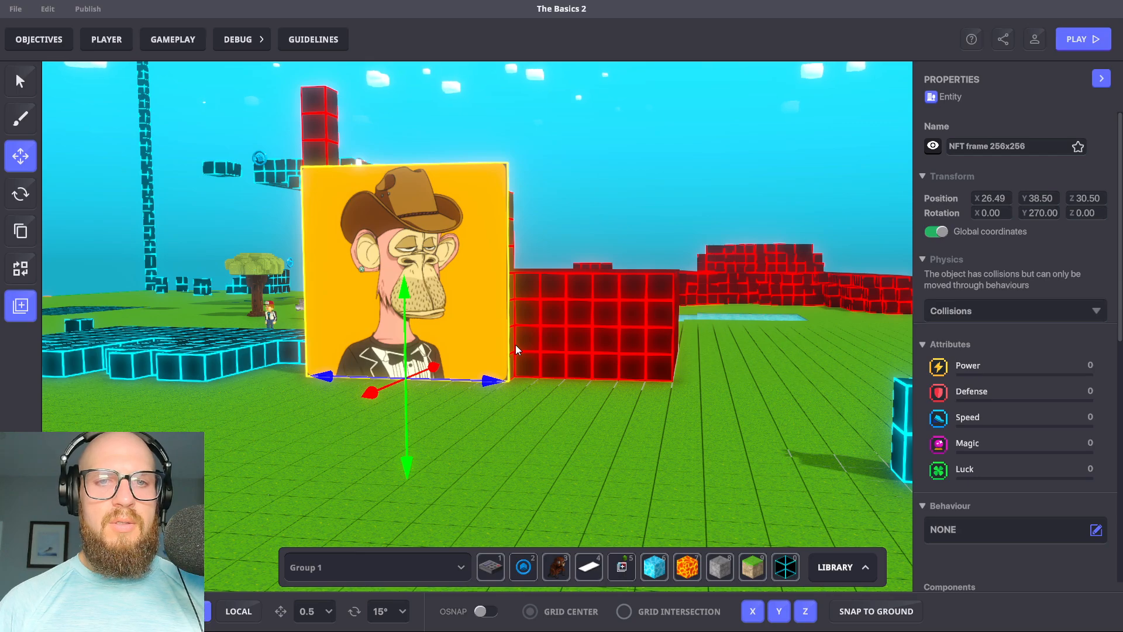
scroll(973, 363, down, 3)
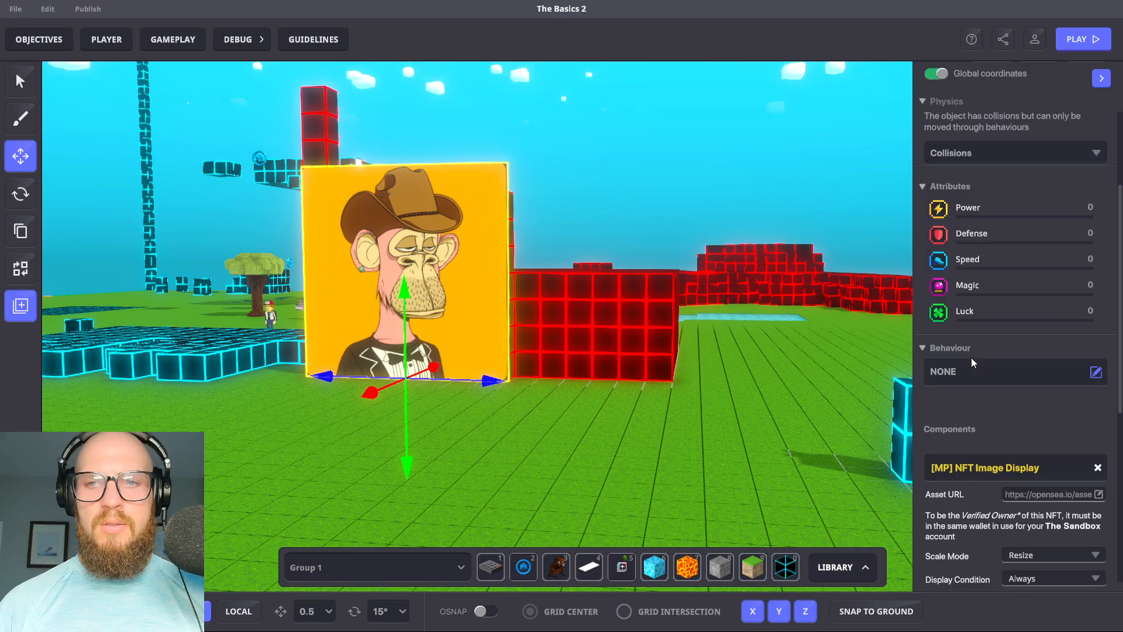
Place a Logic Asset at the base of the NFT image display
scroll(973, 362, down, 5)
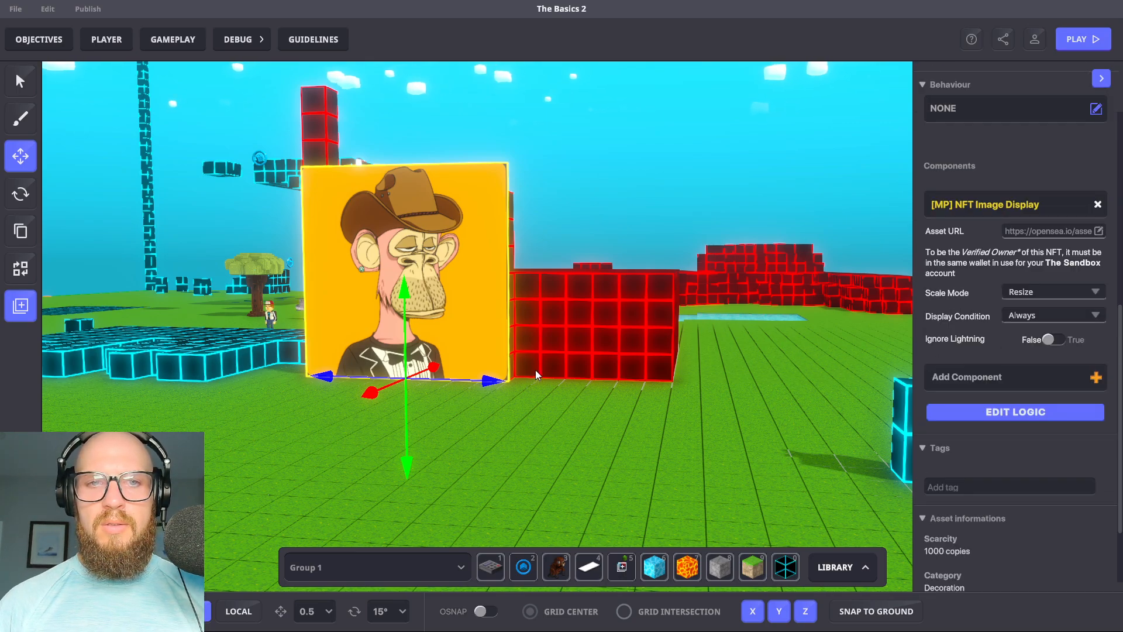
click(524, 567)
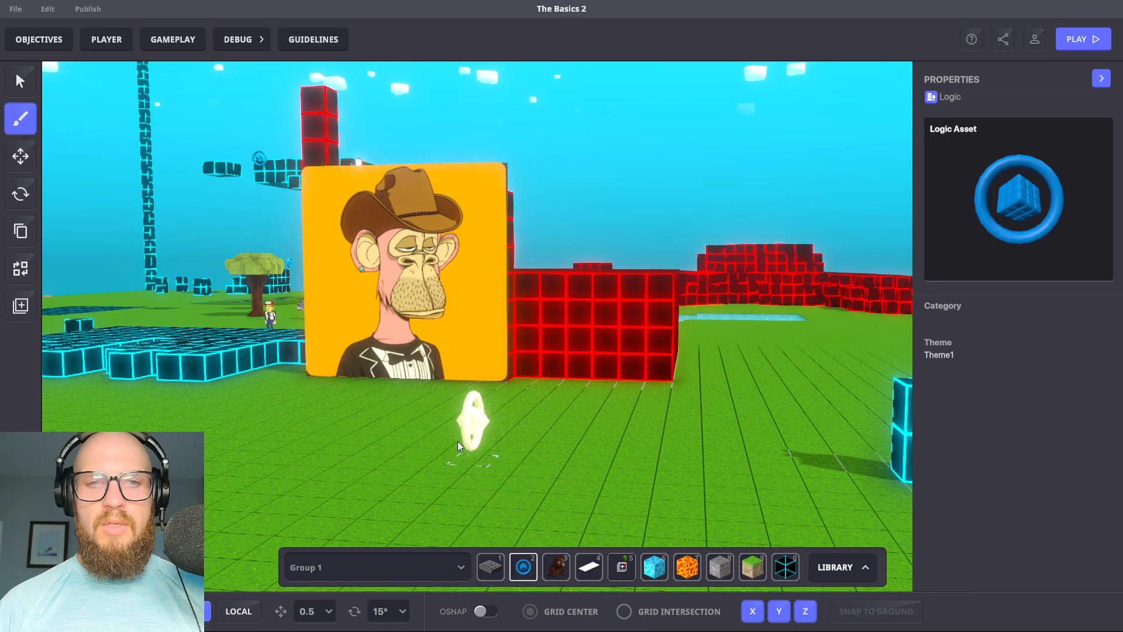
key(shift)
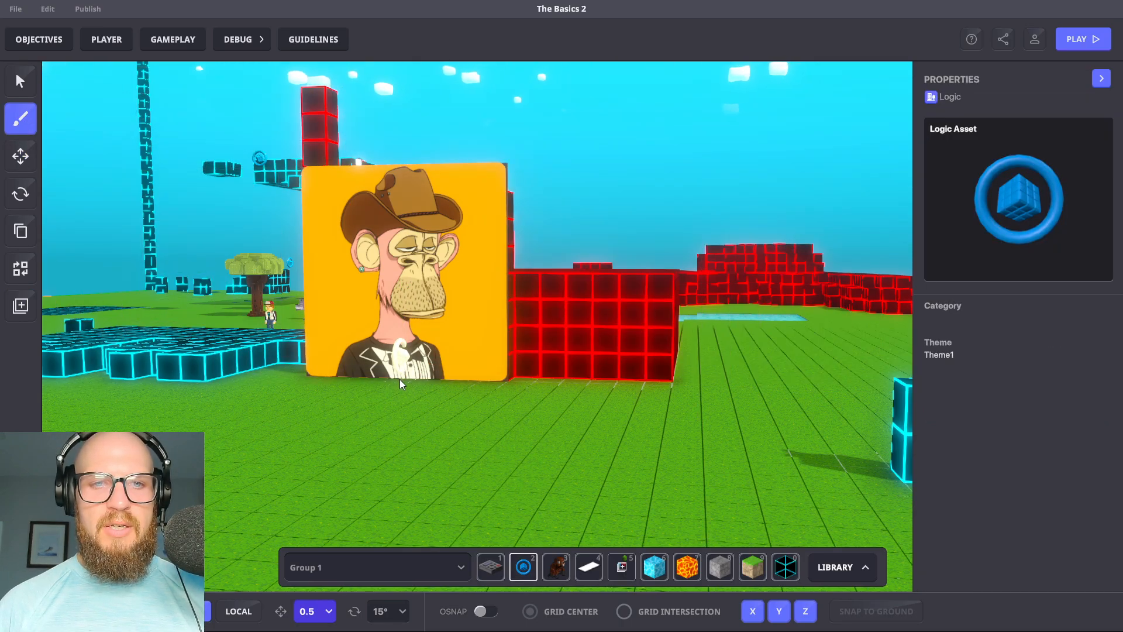
shift+click(402, 380)
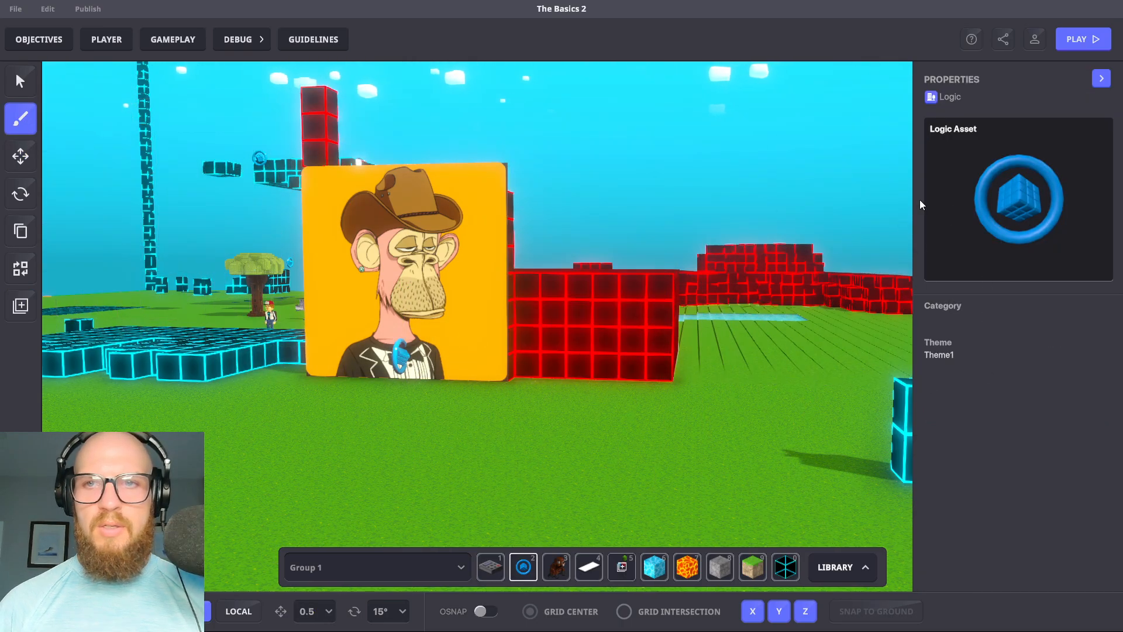
Try an [SP] Speaker component on the Logic Asset at the image's base, and remove the component
click(20, 156)
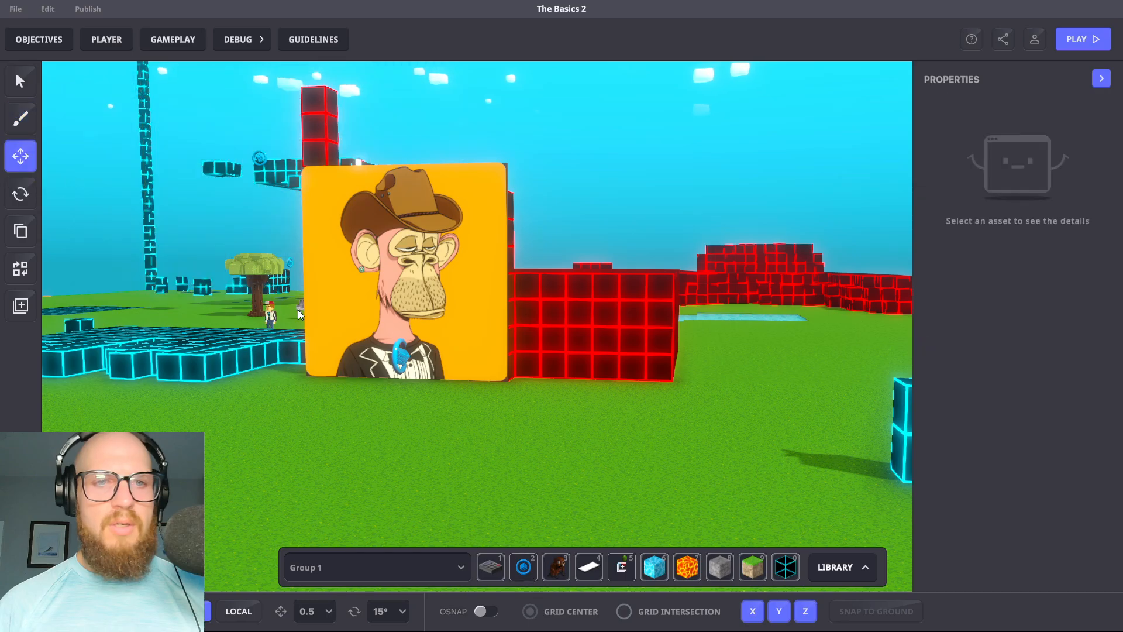
click(399, 355)
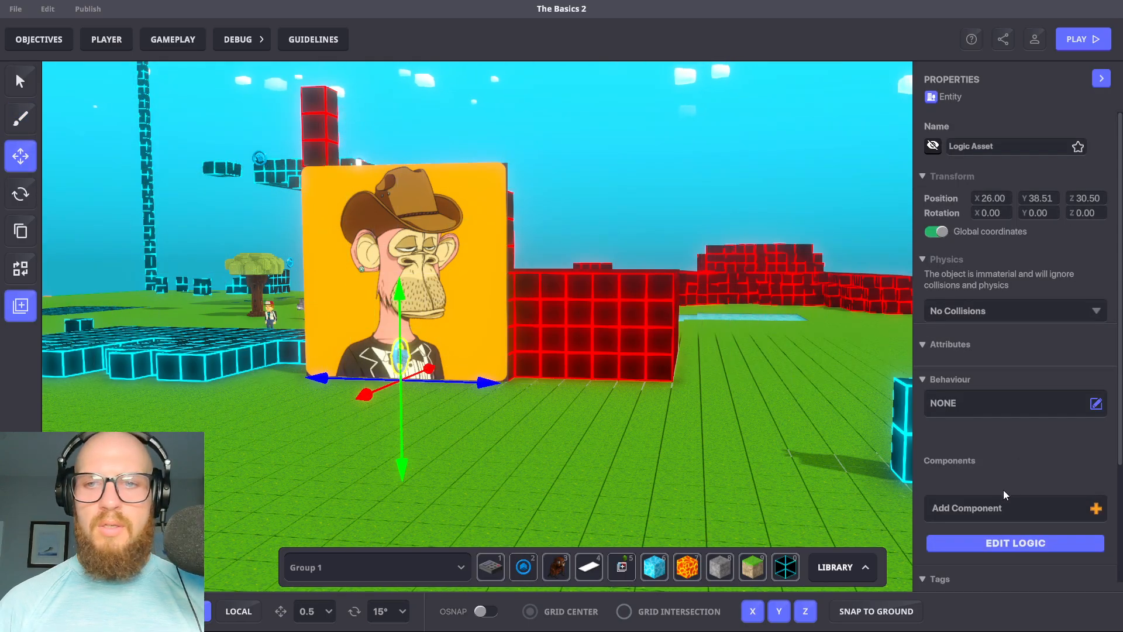
click(991, 508)
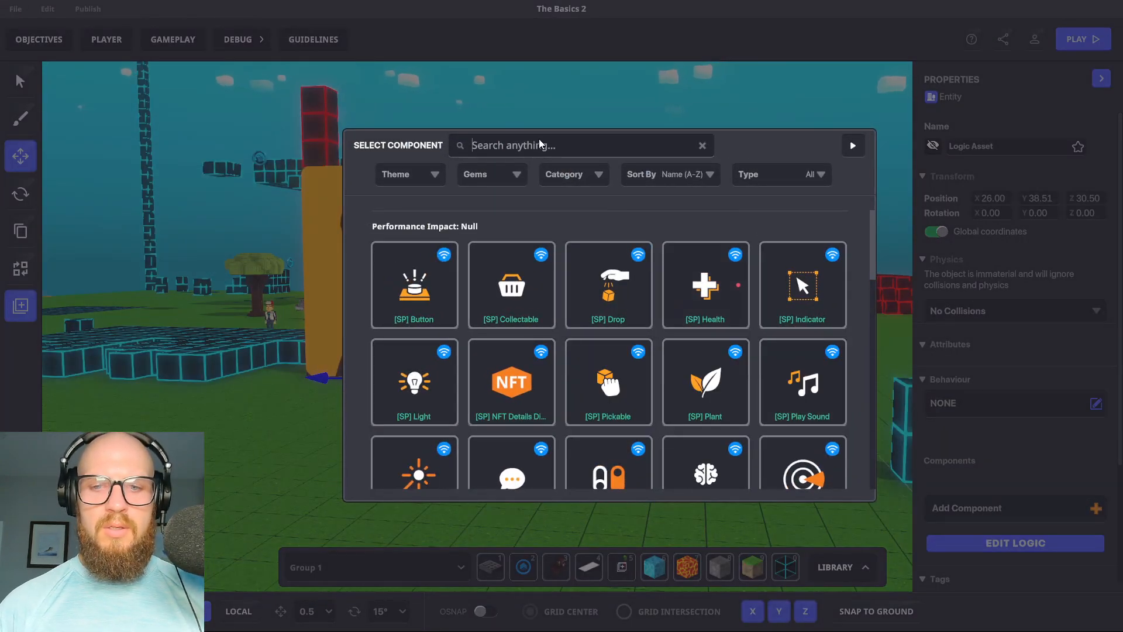
text(spwan)
key(BackSpace)
key(BackSpace)
key(BackSpace)
key(BackSpace)
key(BackSpace)
text(SPE)
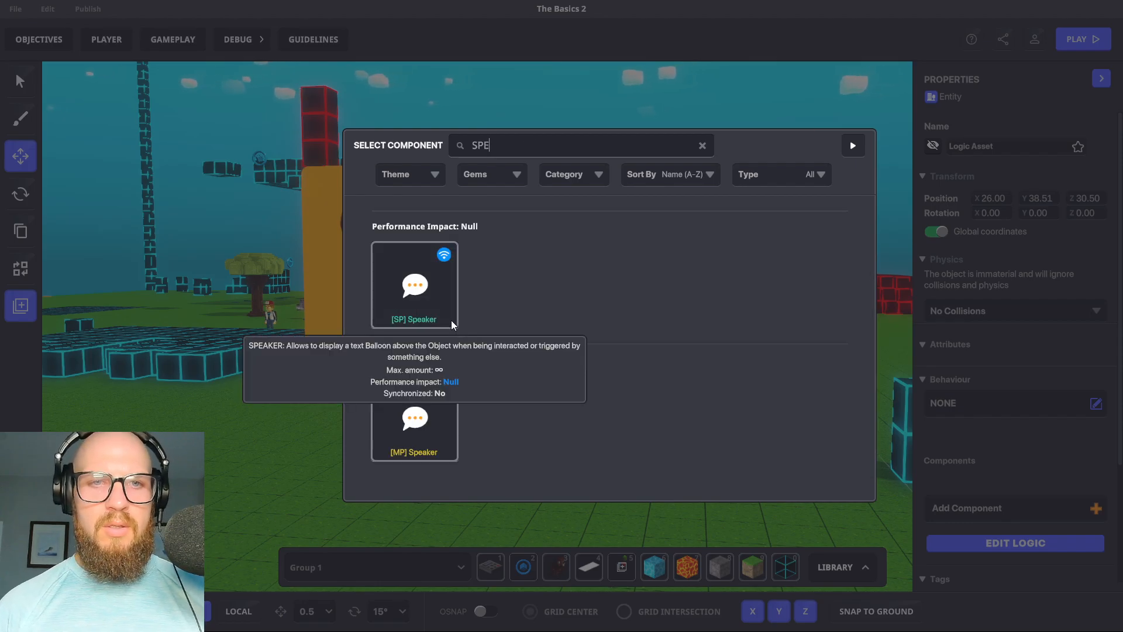
click(440, 307)
scroll(1029, 413, down, 4)
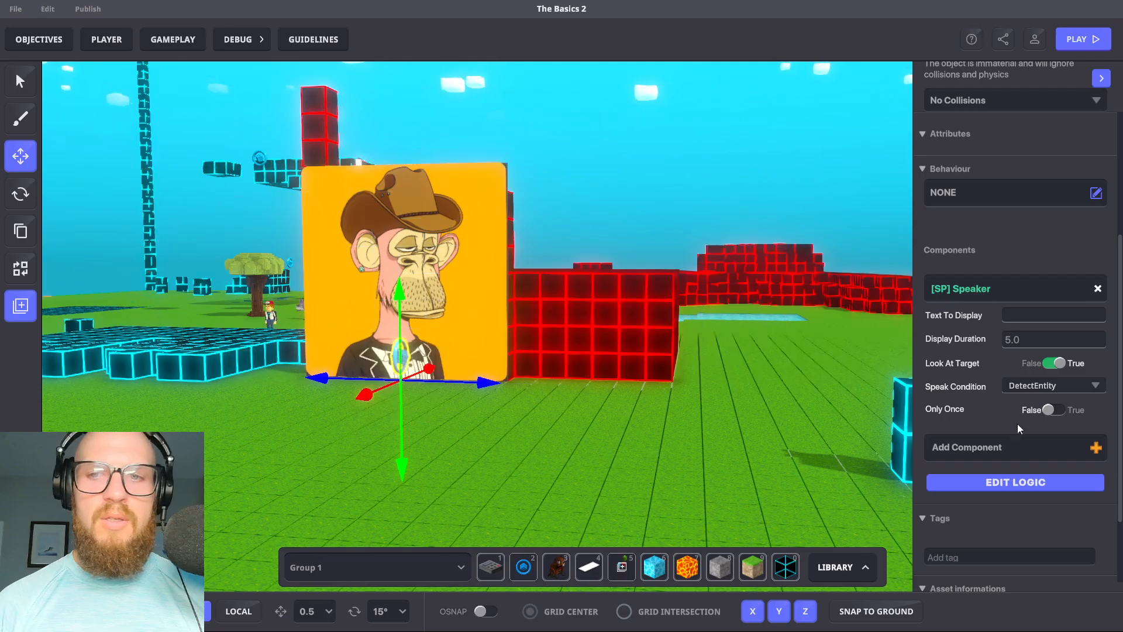
click(1097, 289)
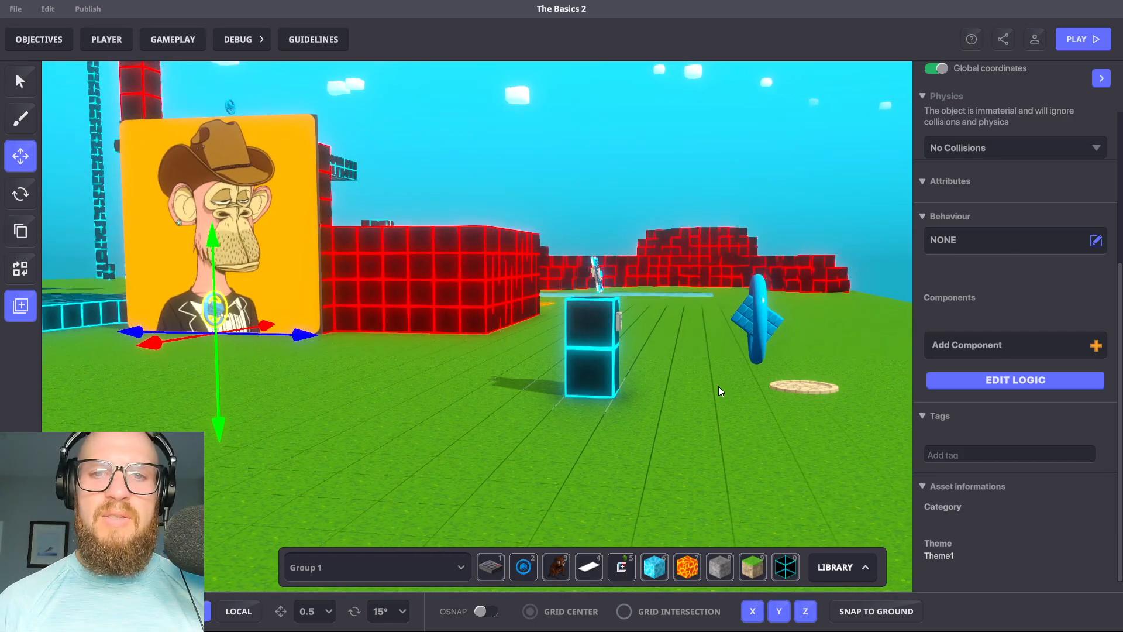
Compare the component settings of the shield on the pedestal with those of the NFT image
click(596, 278)
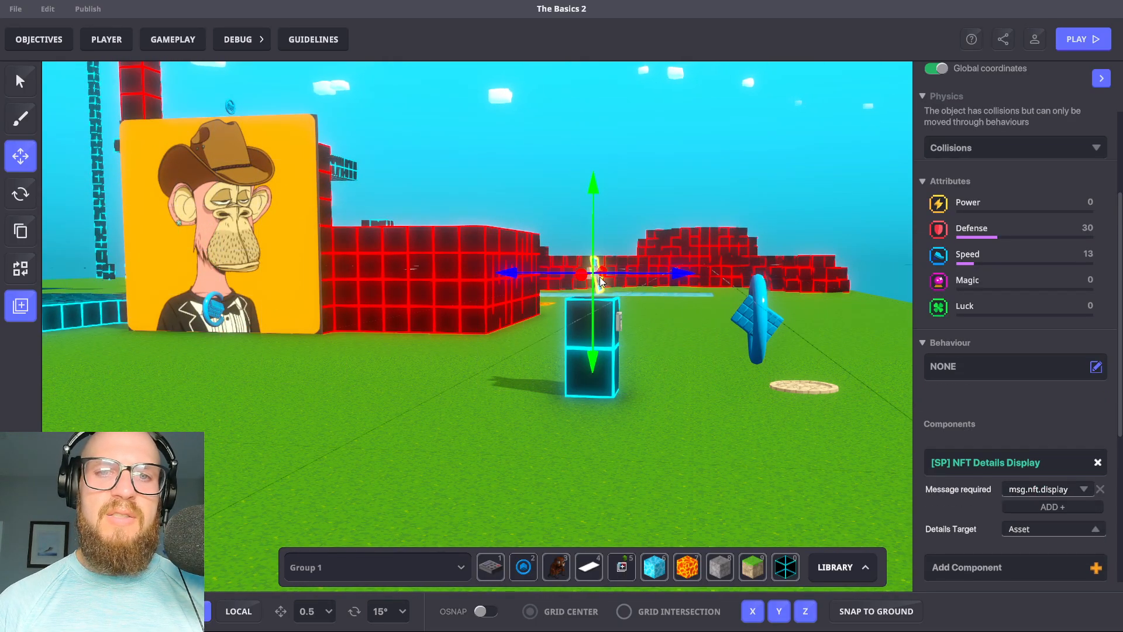
middle_drag(528, 304, 630, 350)
click(398, 284)
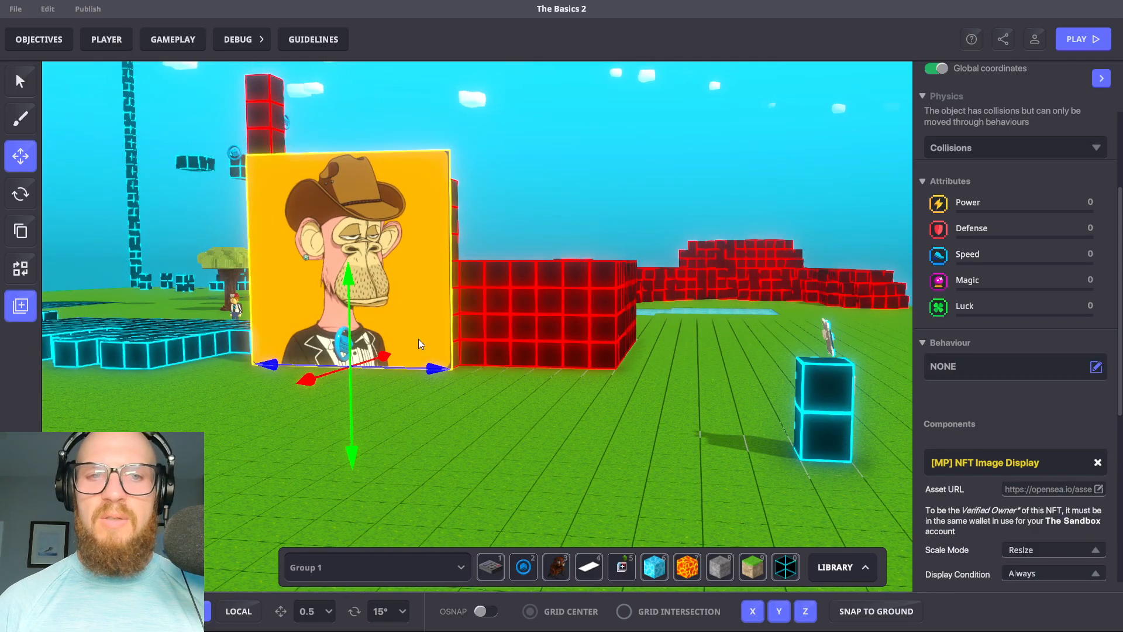
click(626, 357)
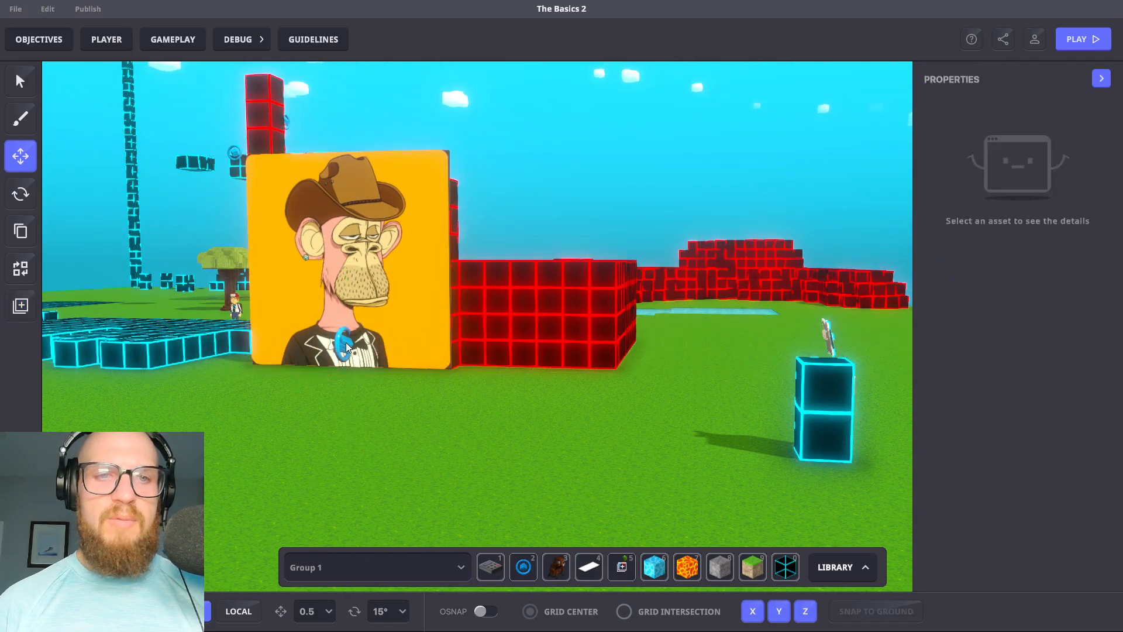
Search the available behaviours for "NFT" for the Logic Asset at the image's base
click(348, 346)
click(1051, 402)
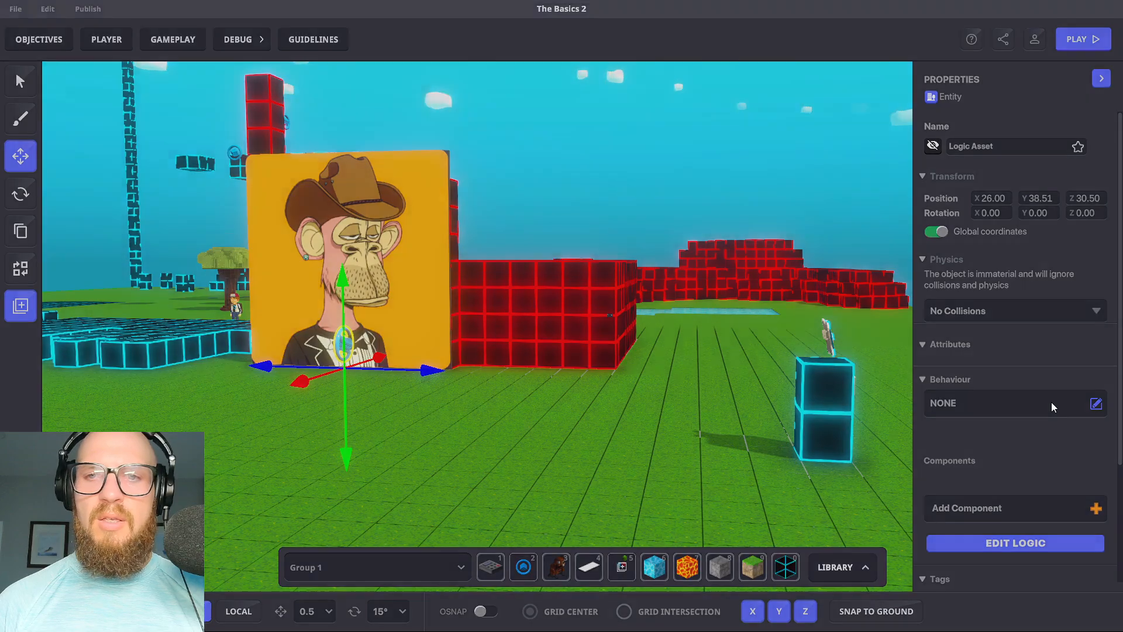
click(524, 149)
text(NFT)
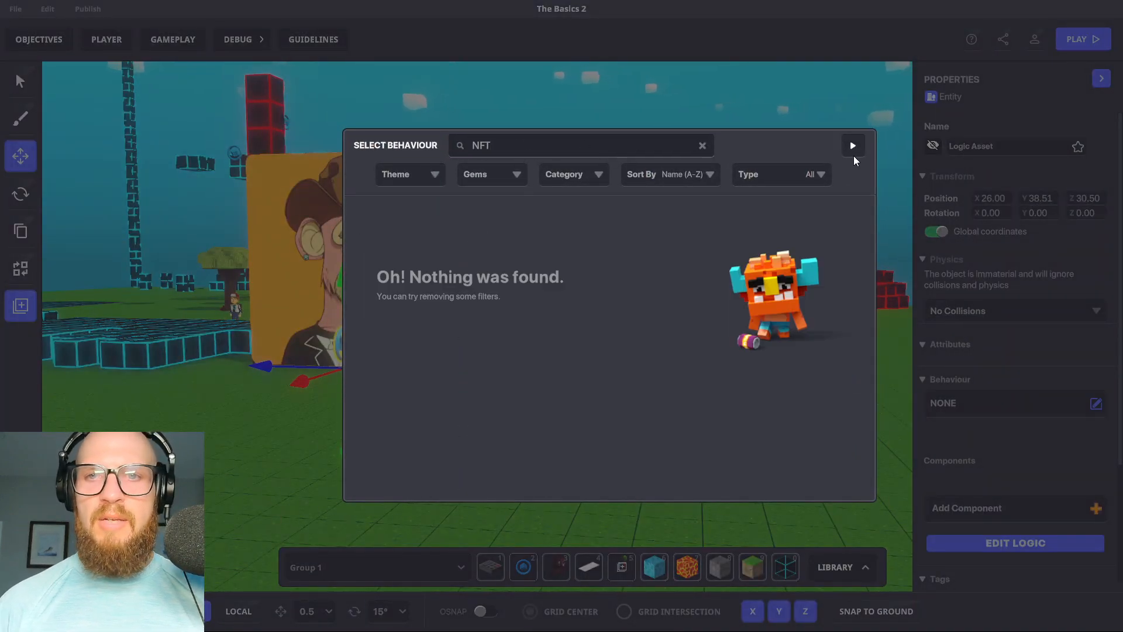
click(1068, 328)
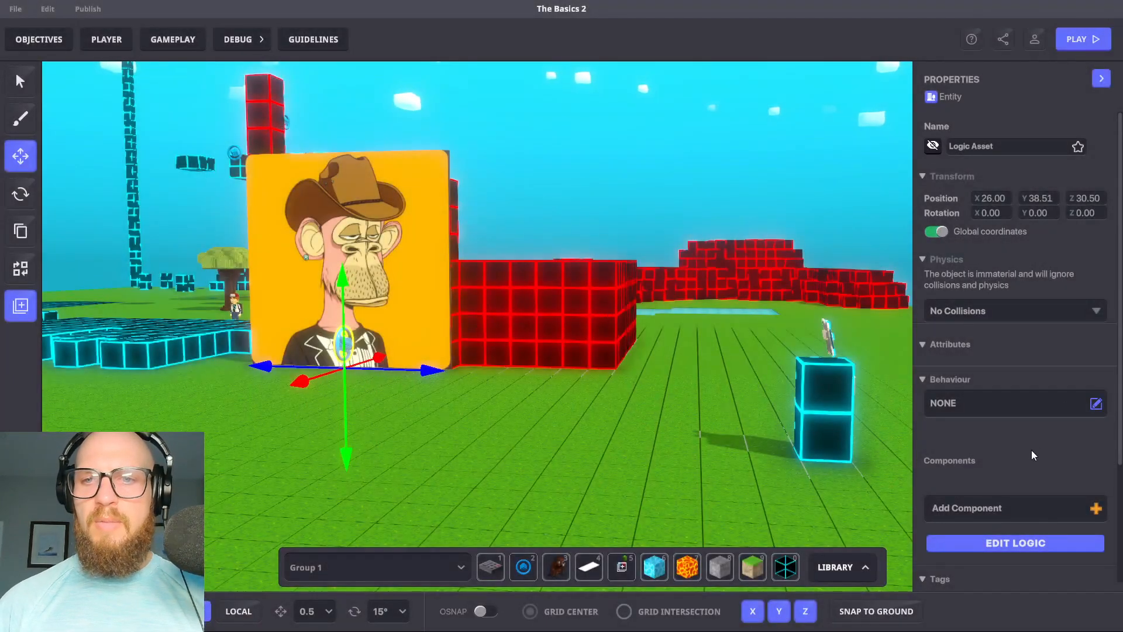
Add the [SP] NFT Details Display component to the Logic Asset
click(987, 507)
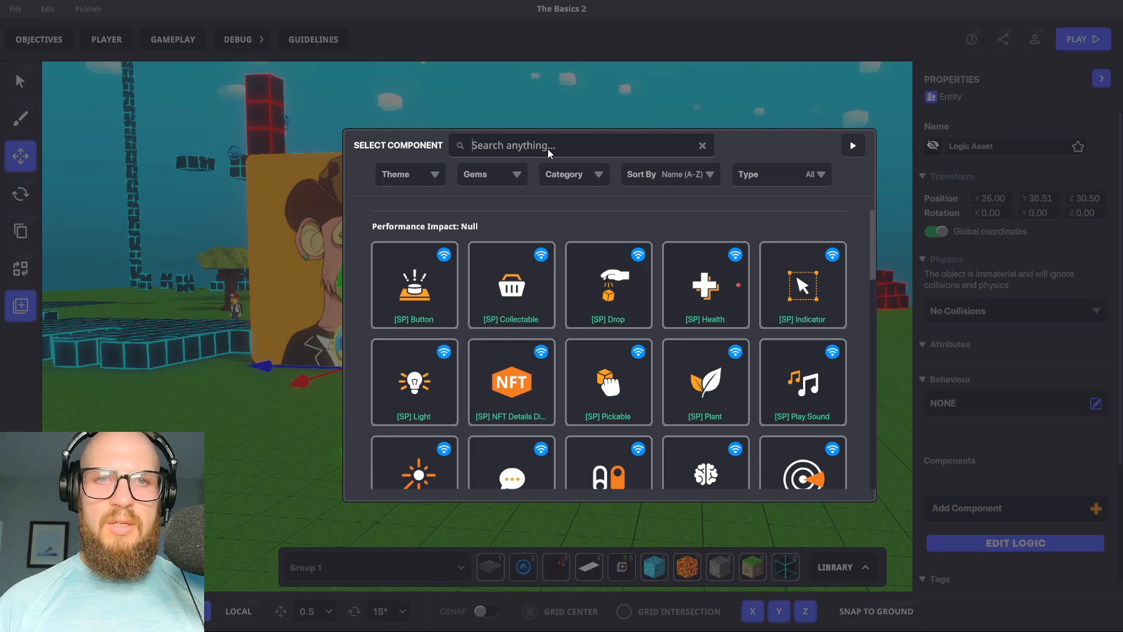
click(526, 377)
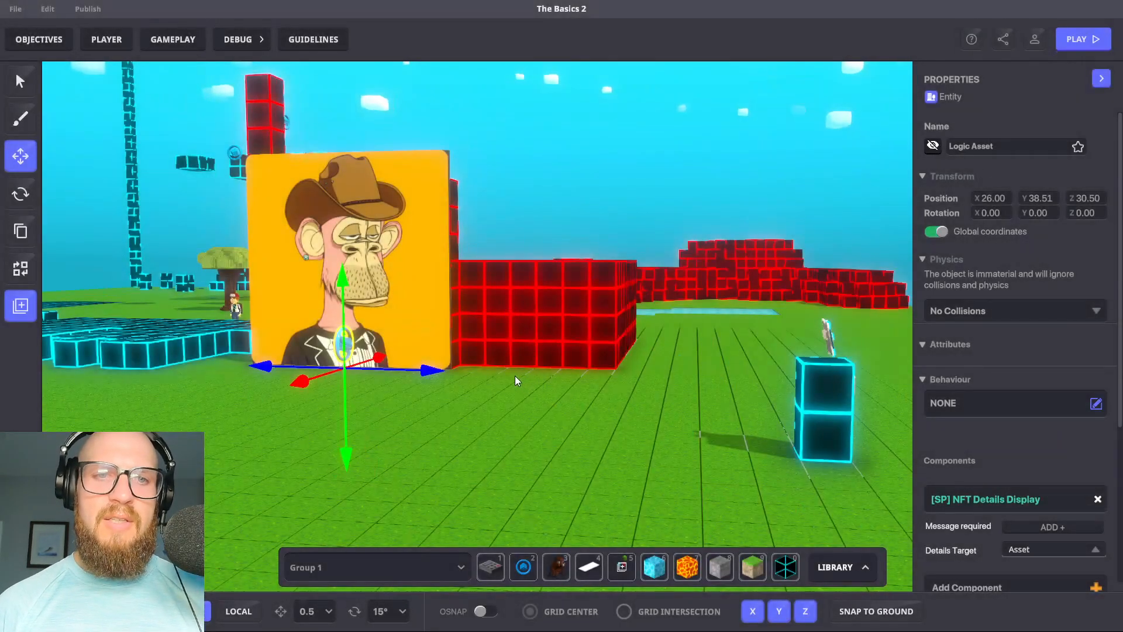
scroll(980, 433, down, 4)
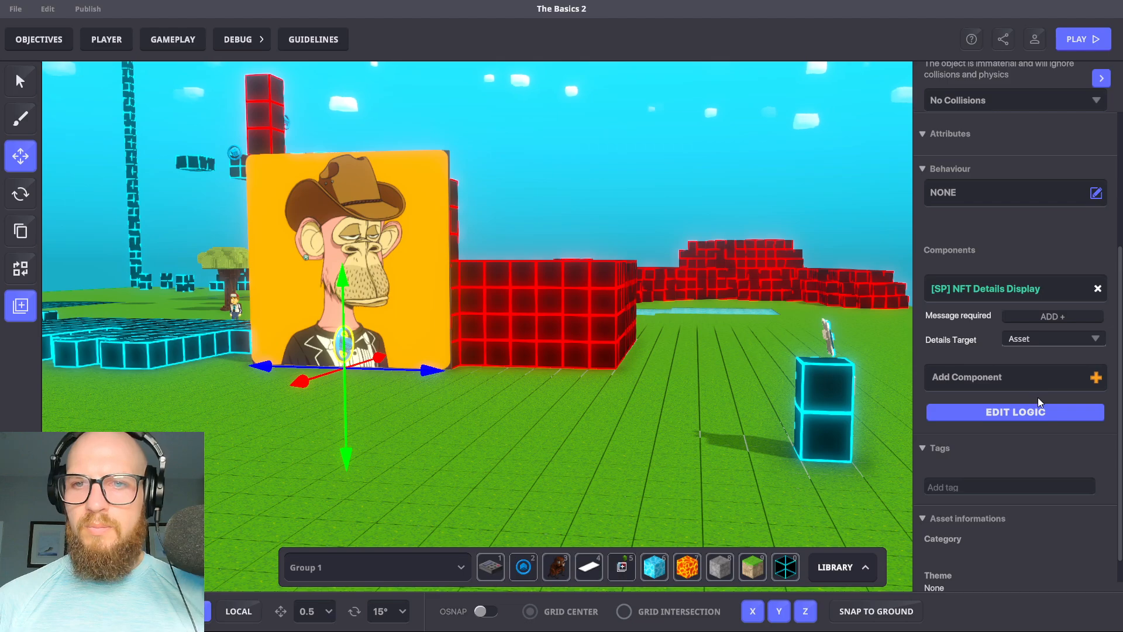
Check the available Details Target options and their description for the Logic Asset's NFT Details Display component
click(1075, 339)
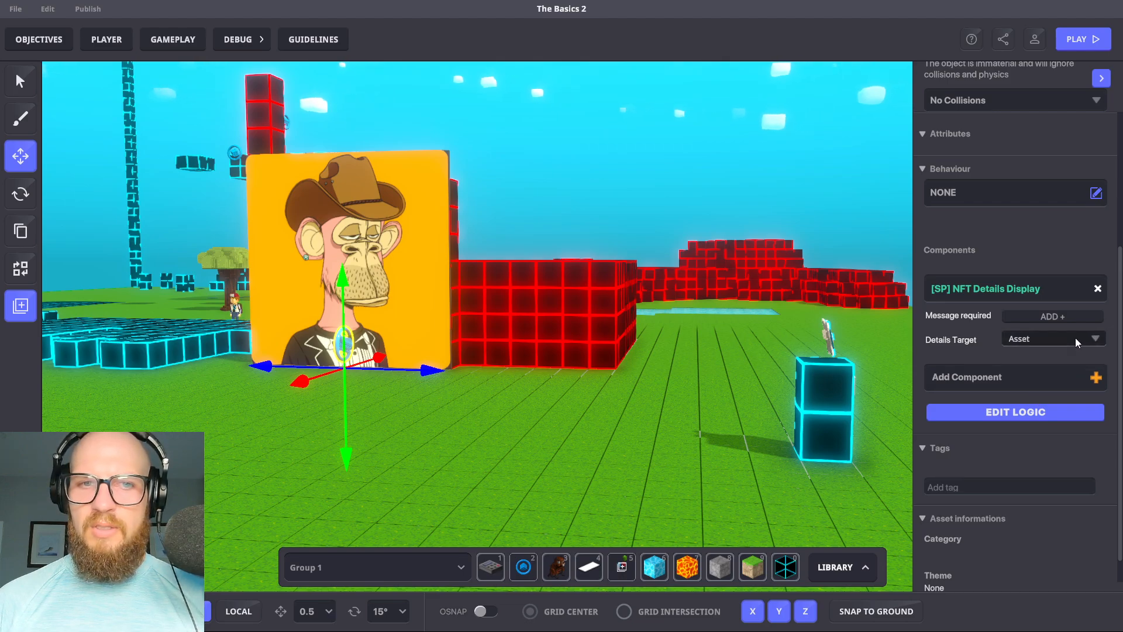
click(1040, 340)
click(1039, 339)
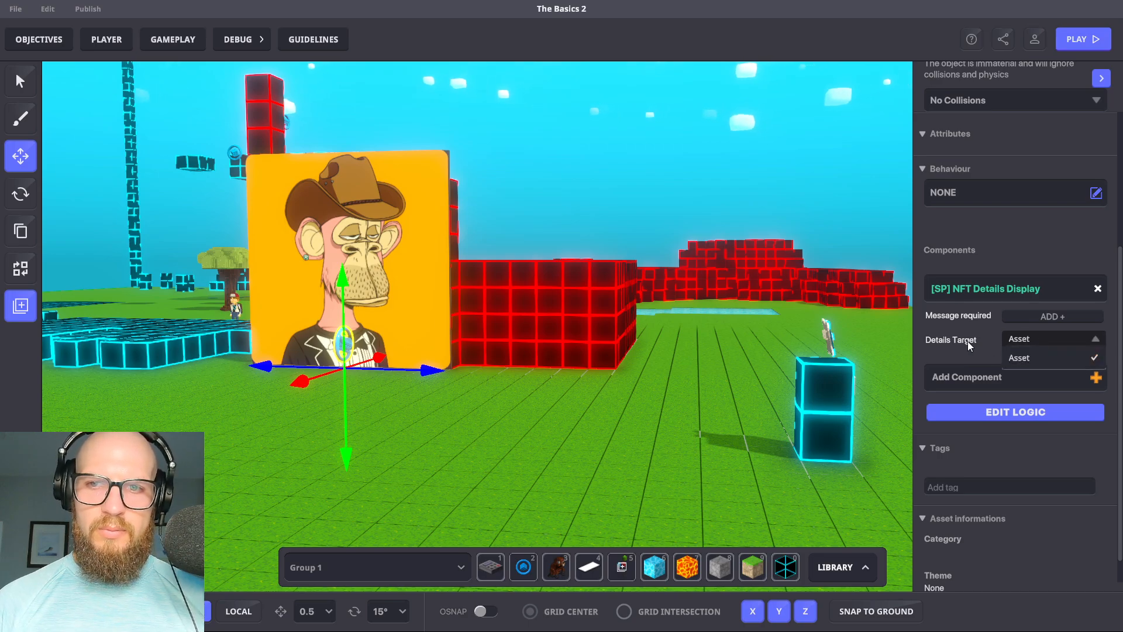
click(1044, 340)
mouse_move(992, 344)
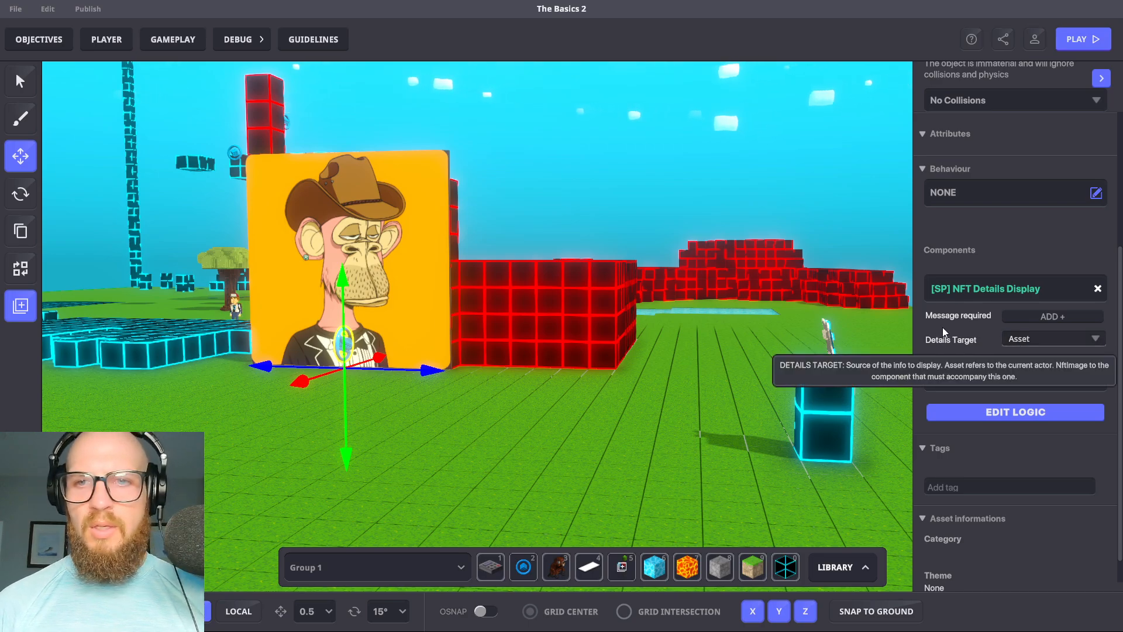
Playtest the experience by walking up to the NFT image, and return to editing
key(p)
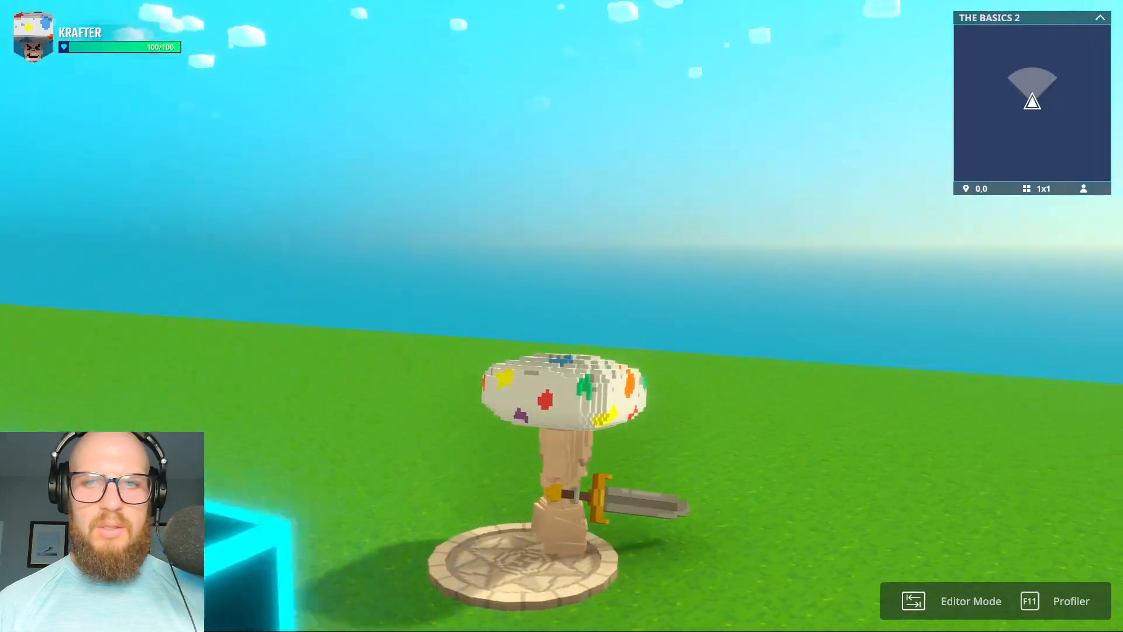
key(w)
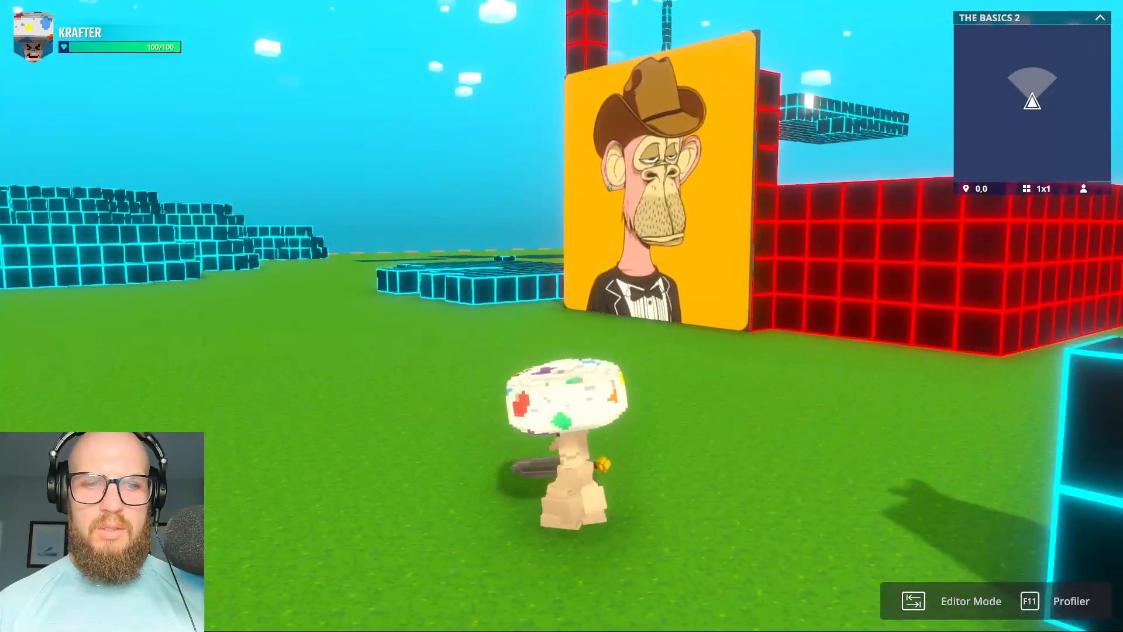
key(w)
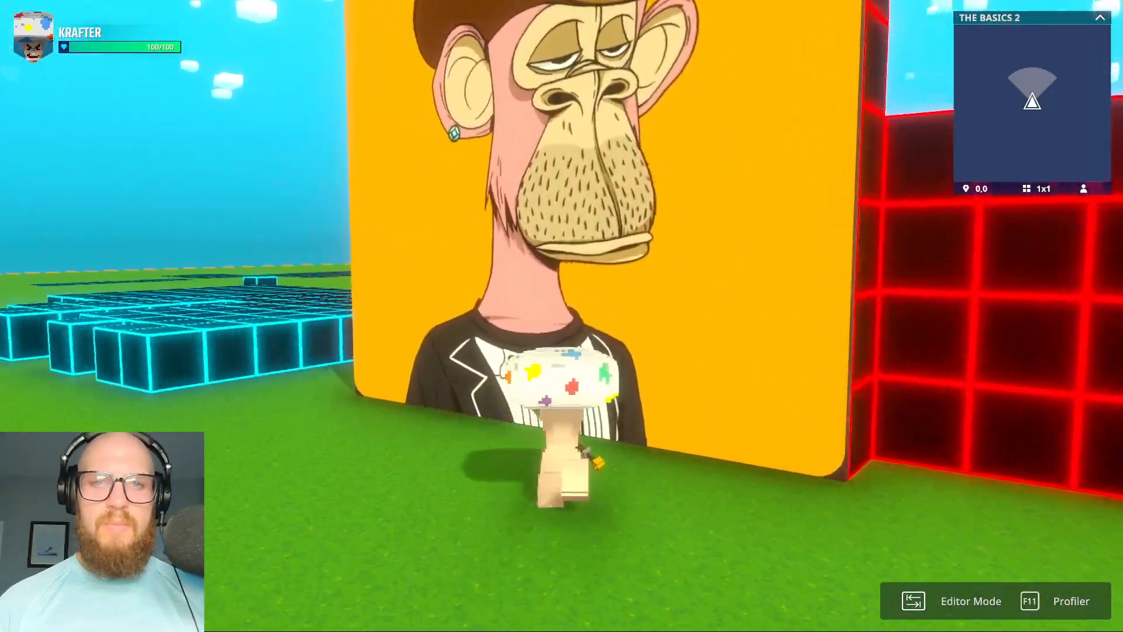
key(s)
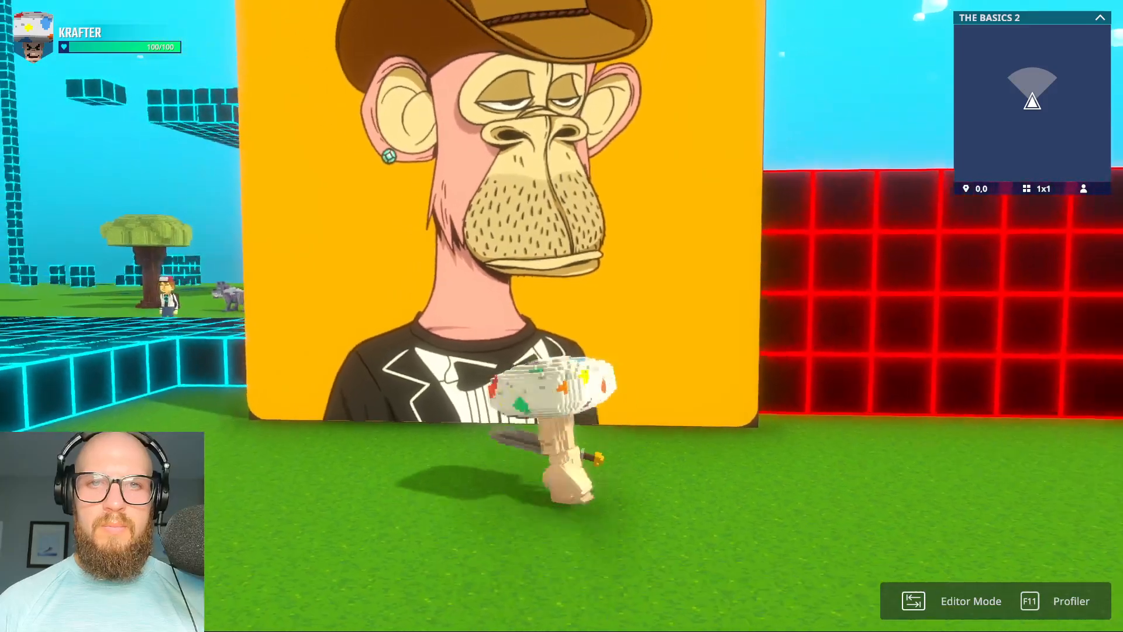
key(Tab)
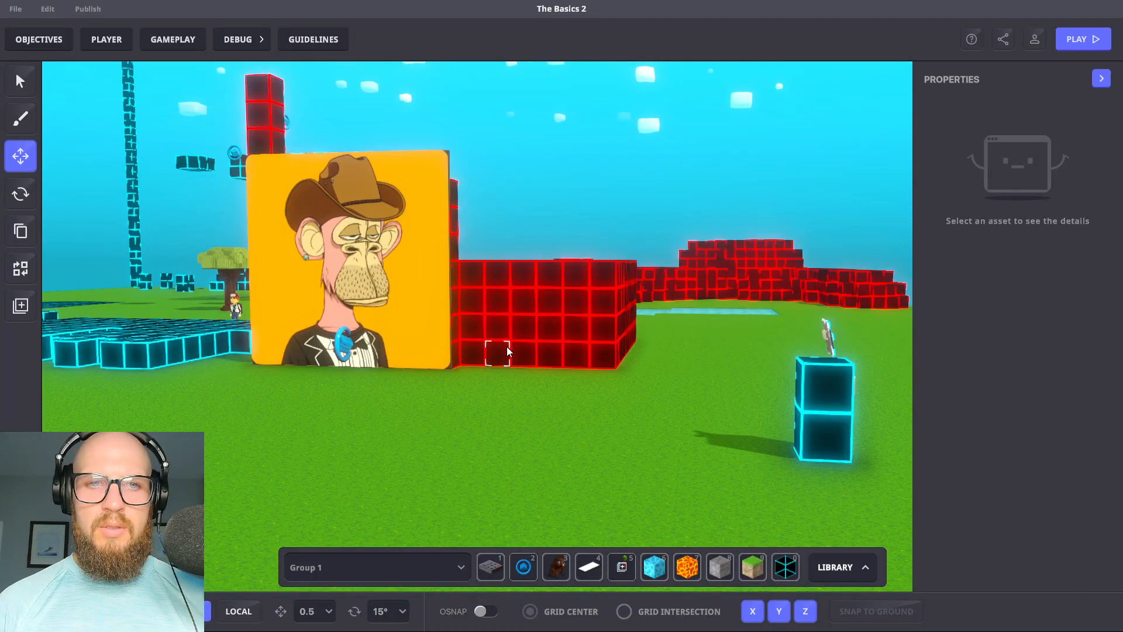
Review the Logic Asset's NFT Details Display component and its placement in front of the image
click(342, 347)
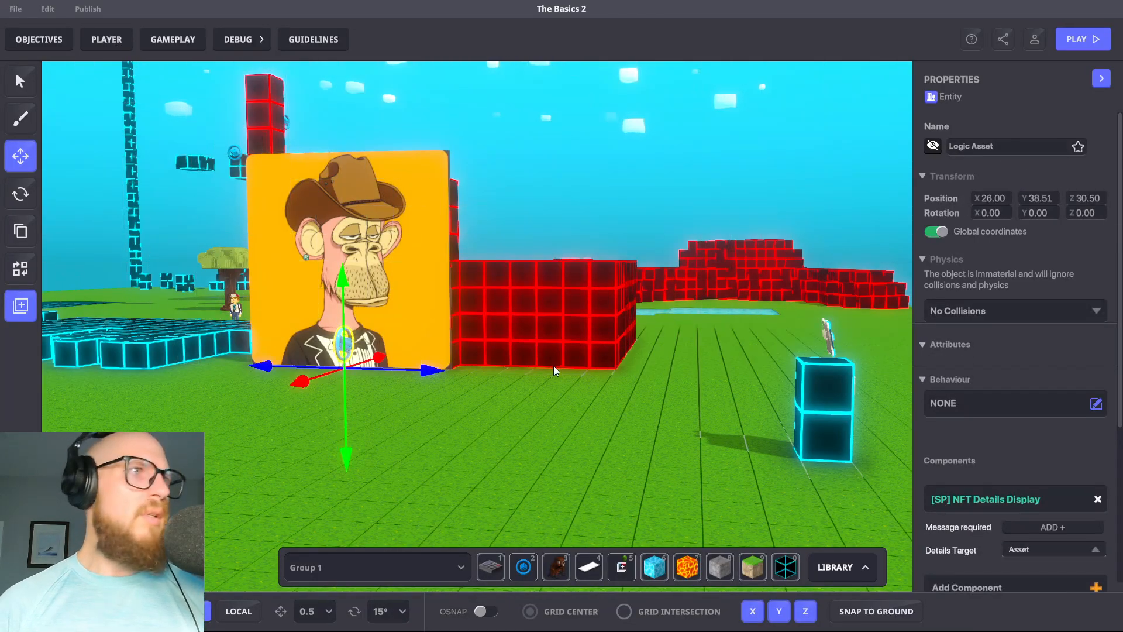
click(554, 366)
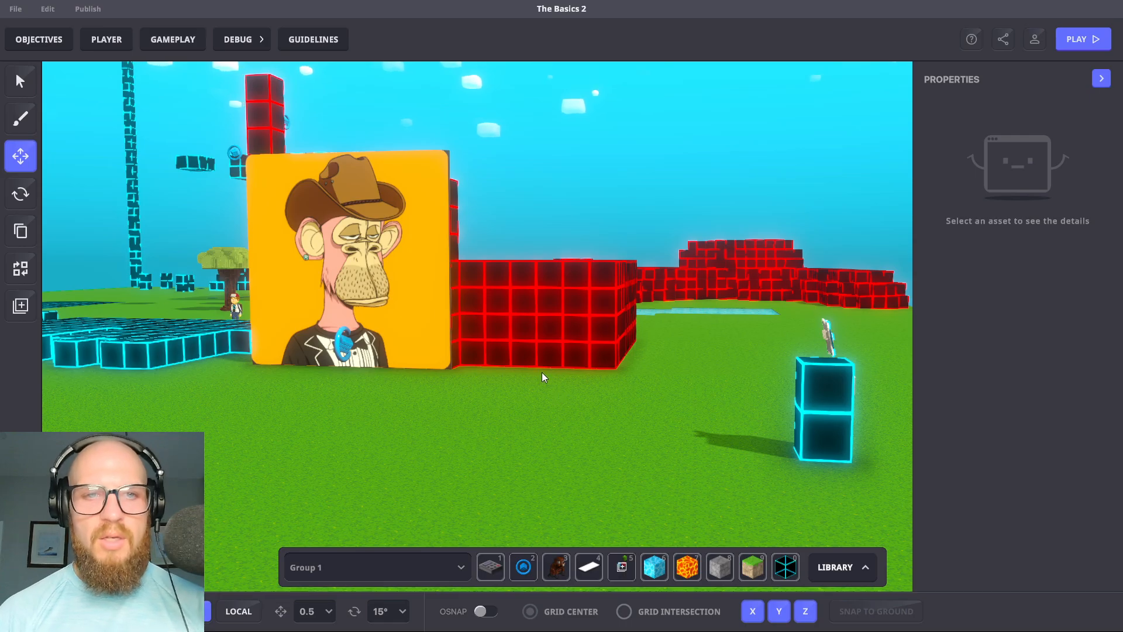
right_drag(437, 324, 536, 339)
middle_drag(636, 169, 651, 269)
scroll(644, 279, up, 5)
scroll(650, 293, down, 5)
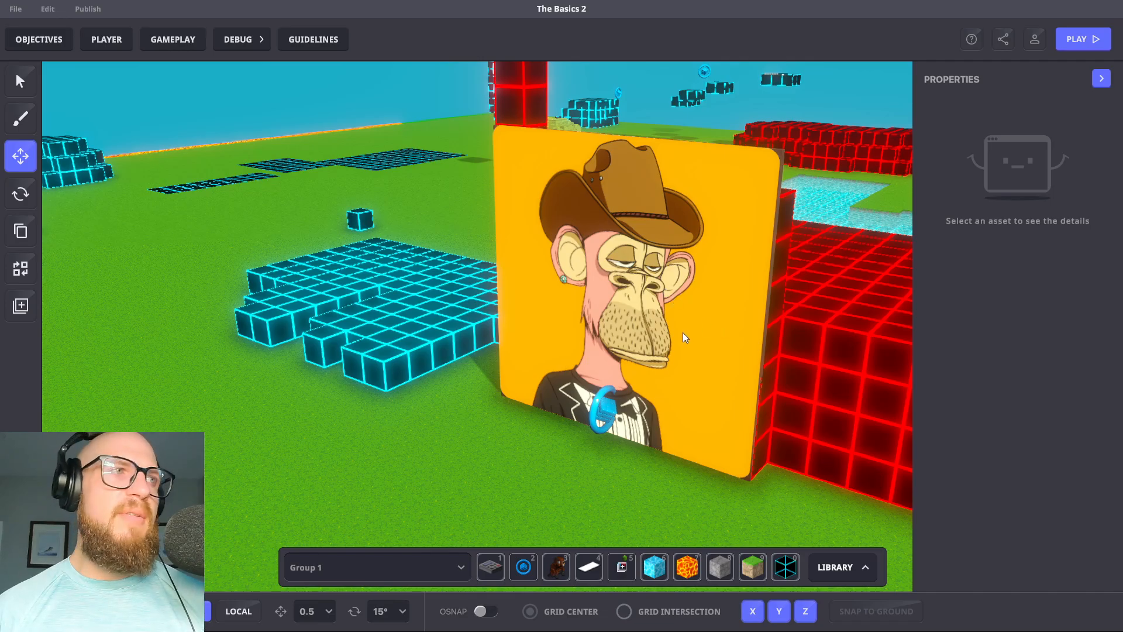
right_drag(653, 405, 541, 363)
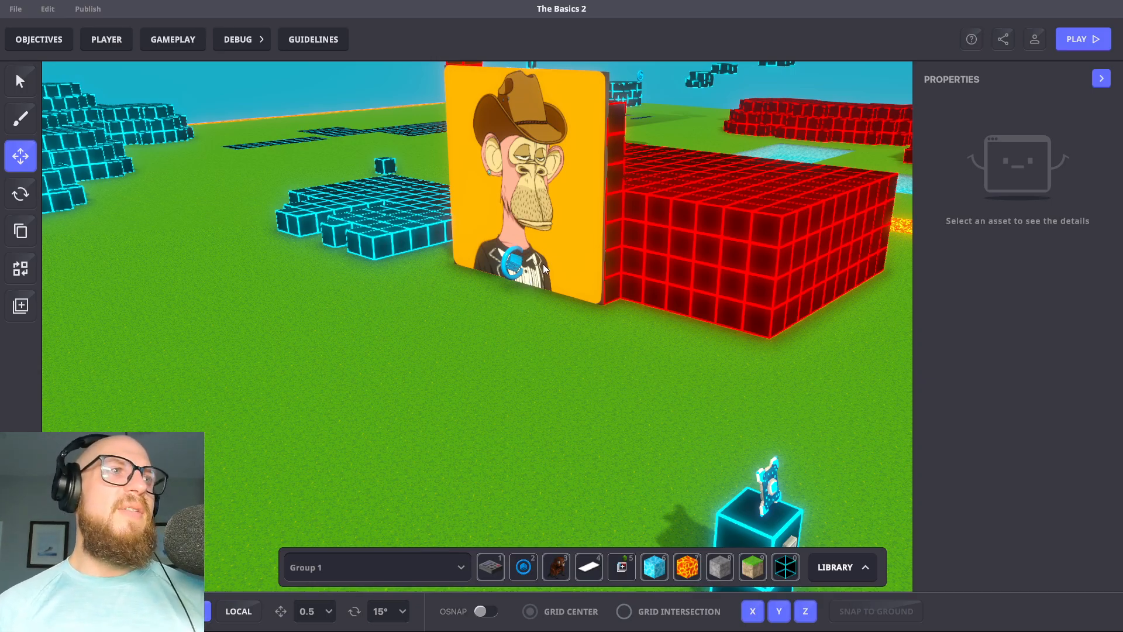
Examine the NFT Details Display settings of the shield on the pedestal
key(s)
right_drag(680, 473, 576, 339)
key(d)
key(w)
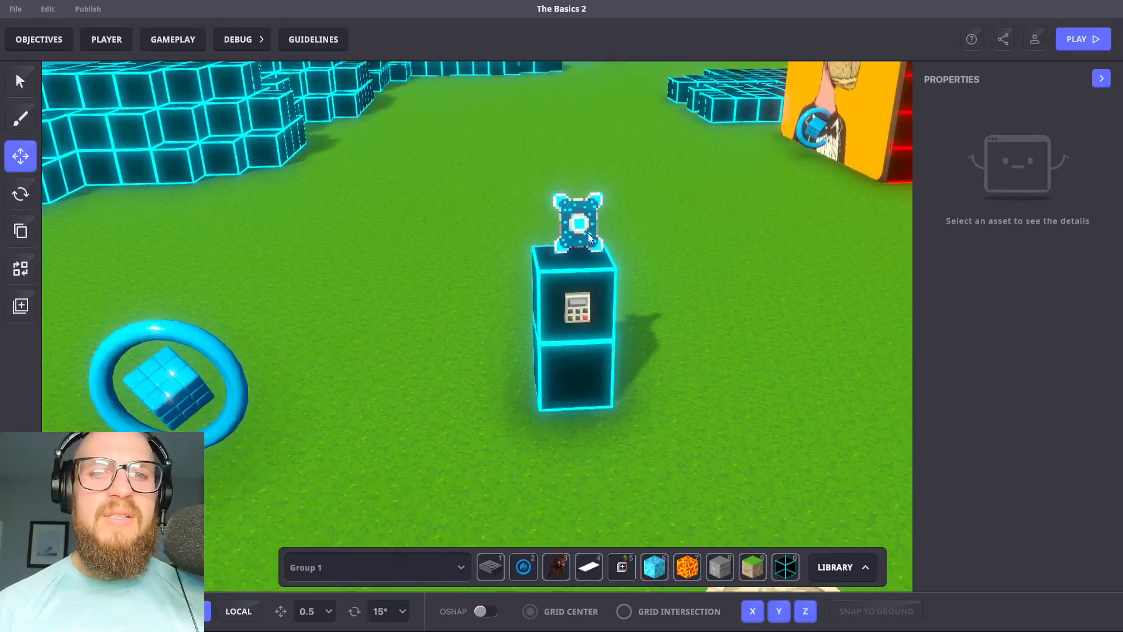
click(578, 227)
scroll(965, 356, down, 7)
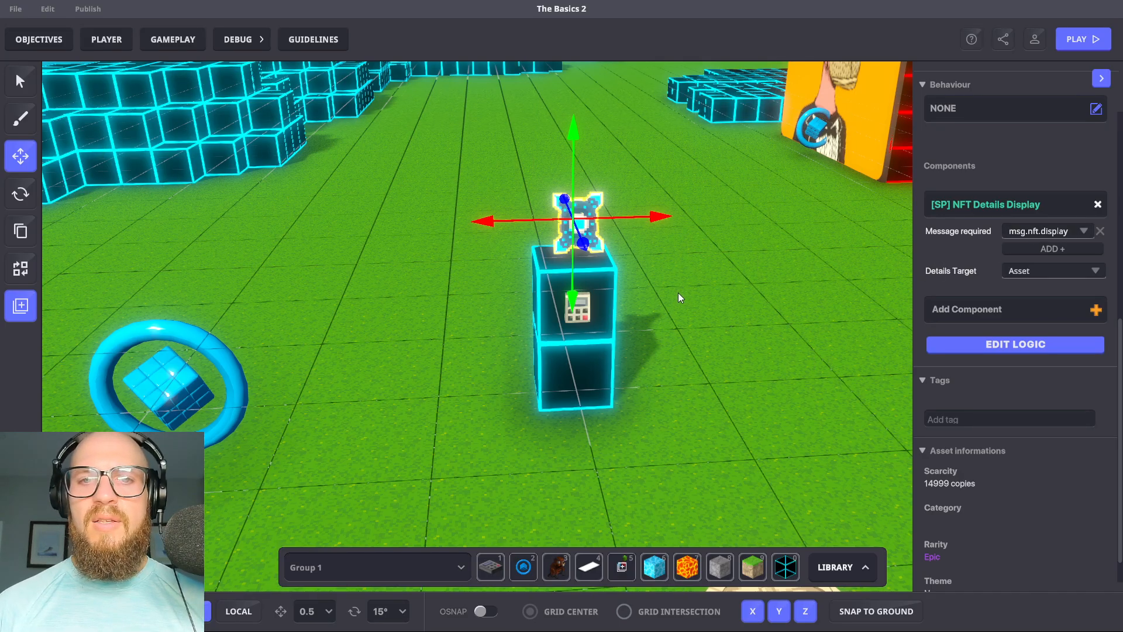
click(741, 328)
Playtest the experience by walking to the pedestal and opening the Alpha Shield's NFT details
key(Tab)
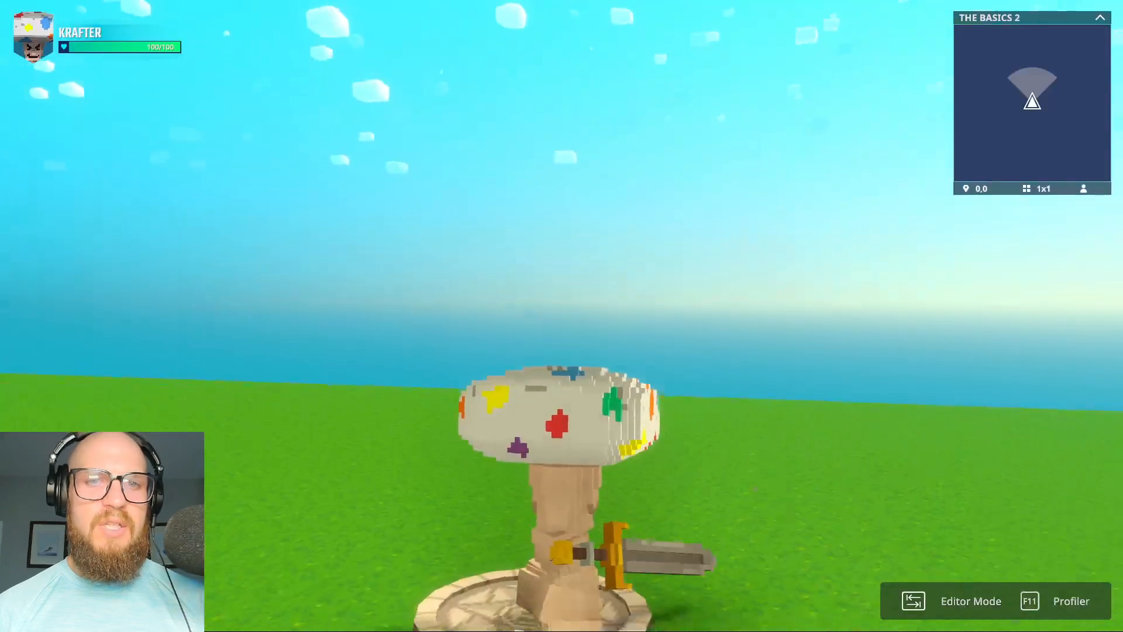
key(w)
key(e)
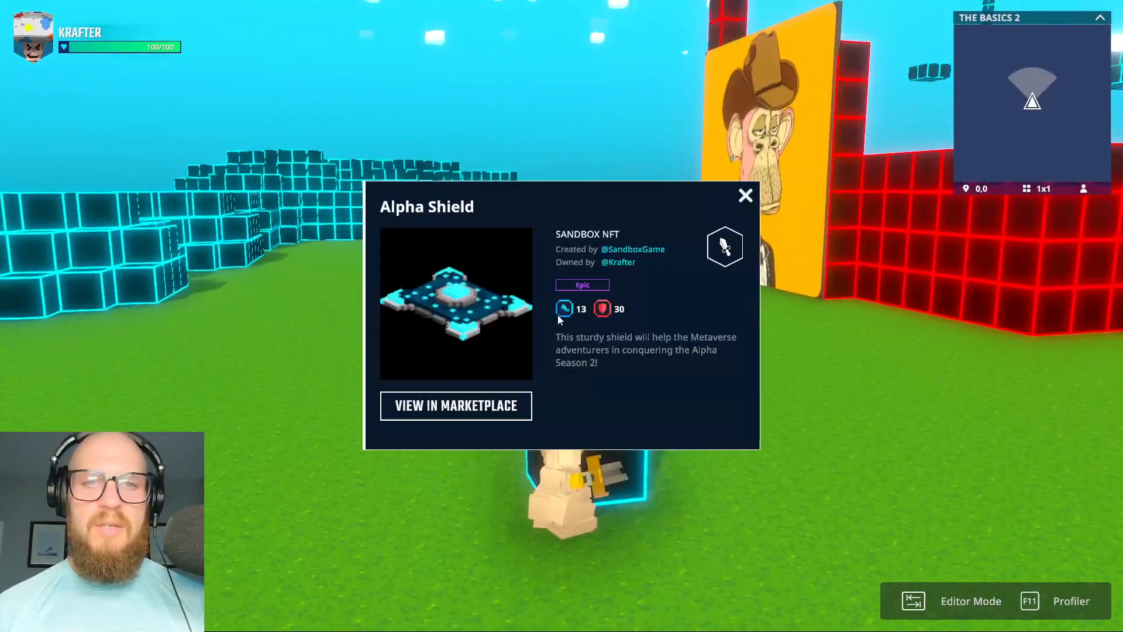
Close the Alpha Shield's NFT details, walk up to the NFT image in the playtest, and return to editing
key(Escape)
key(w)
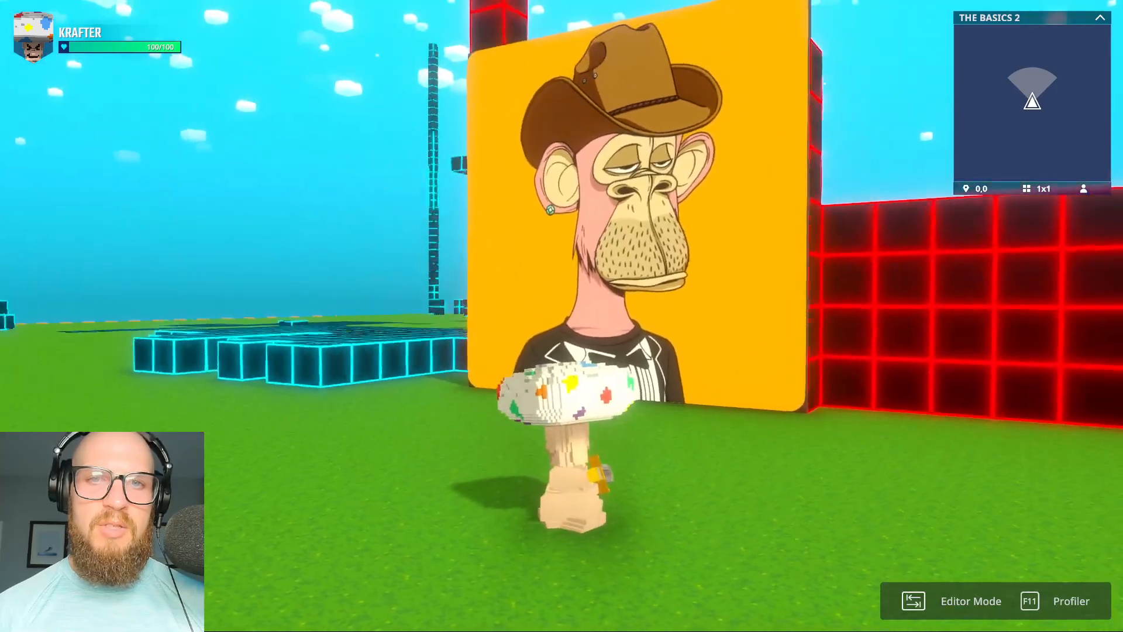
key(Tab)
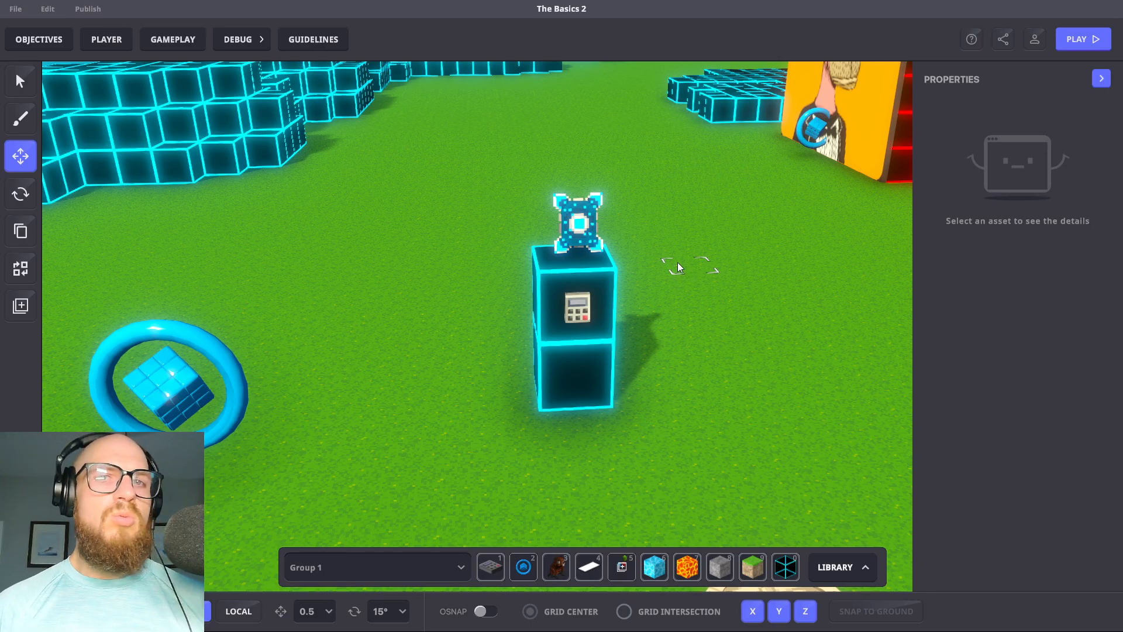
Add an [MP] NFT Details Display component to the NFT frame 256x256 that shows the ape image
middle_drag(700, 240, 647, 332)
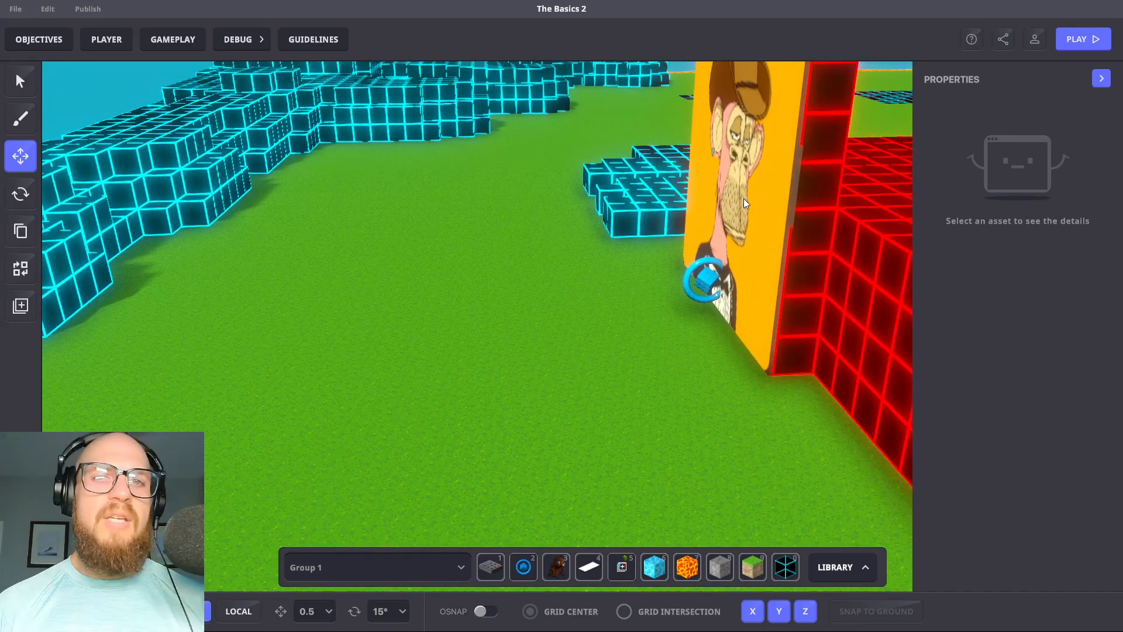
click(742, 237)
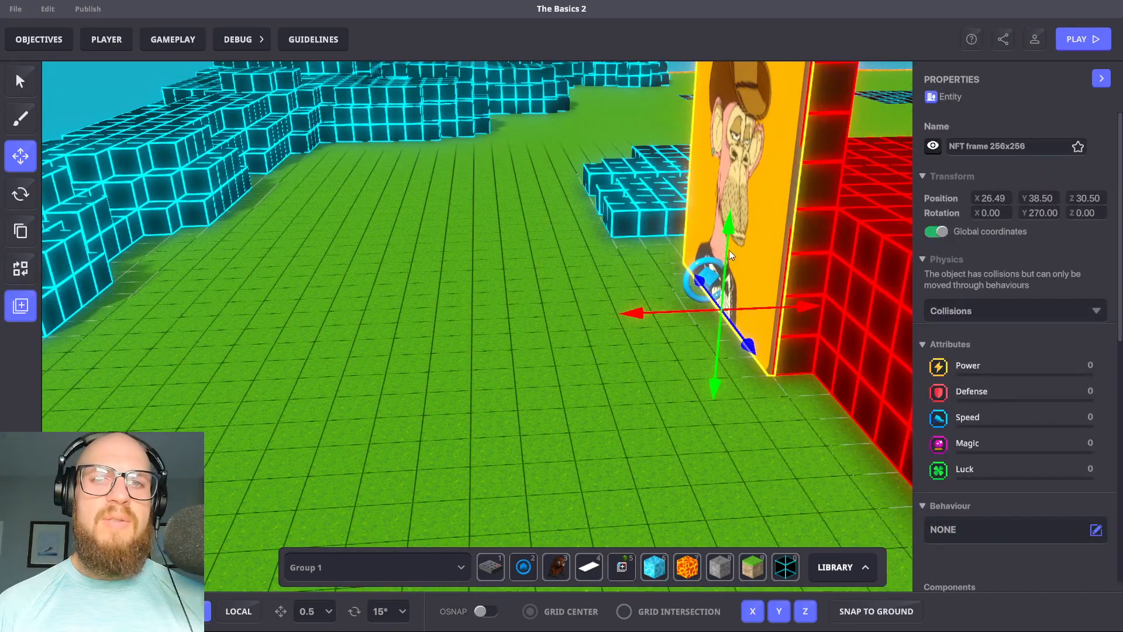
scroll(994, 391, down, 5)
scroll(1003, 362, down, 3)
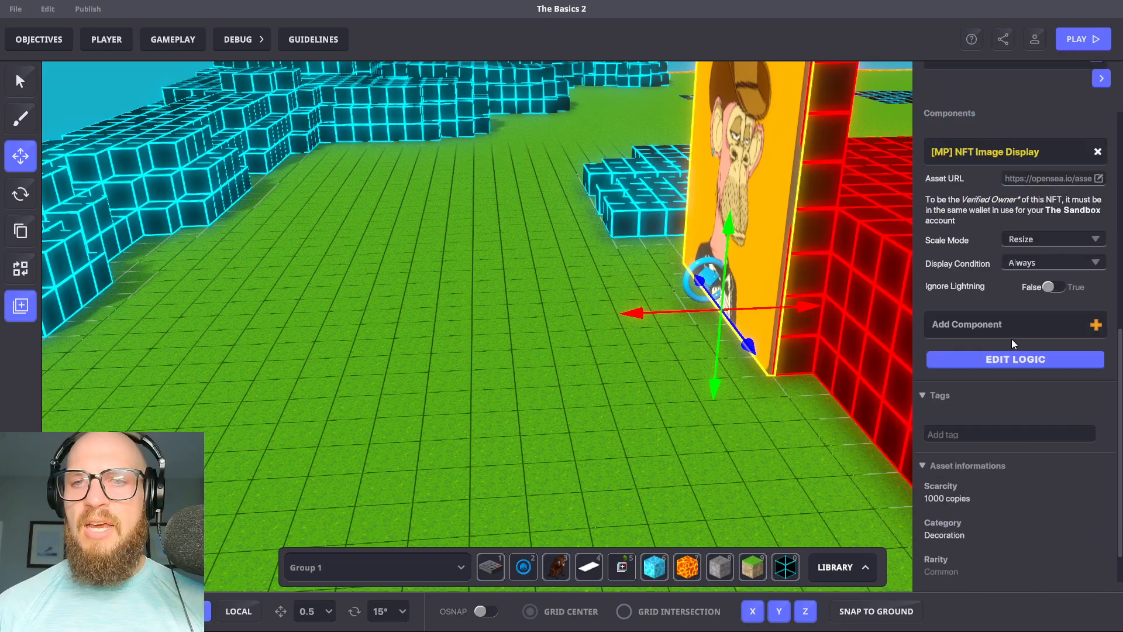
click(1007, 329)
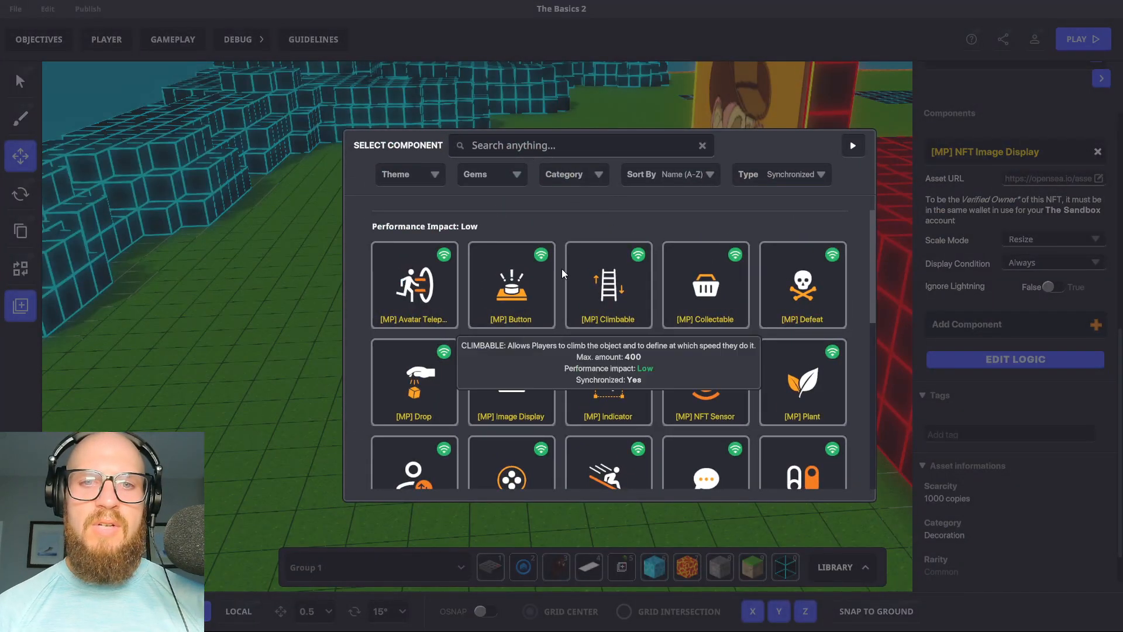
scroll(713, 374, down, 2)
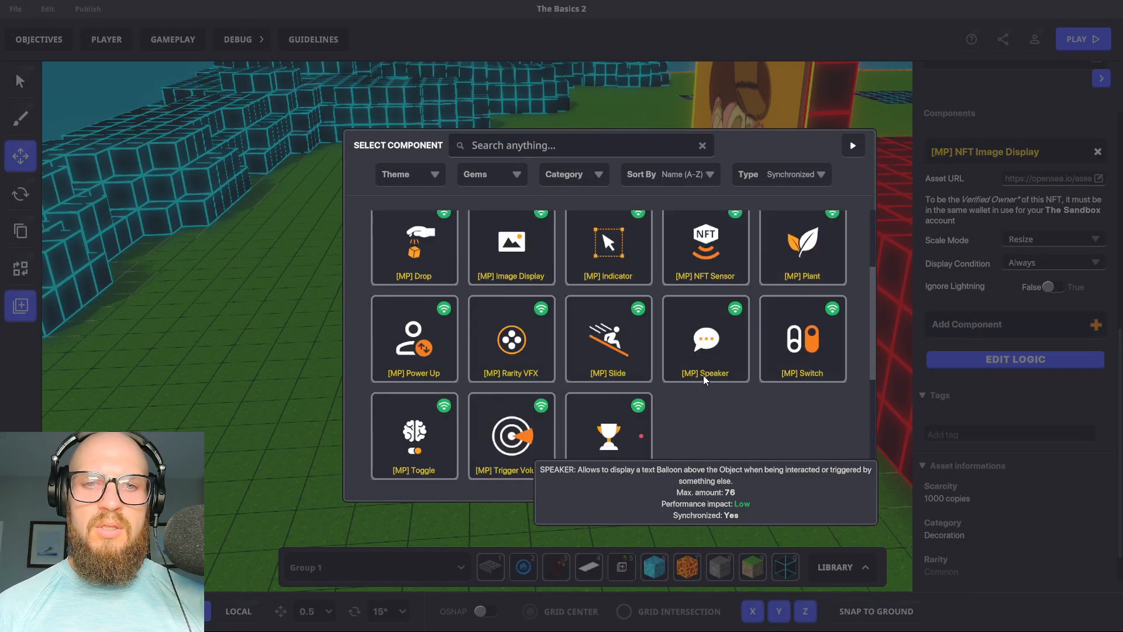
scroll(703, 374, down, 1)
scroll(703, 374, up, 3)
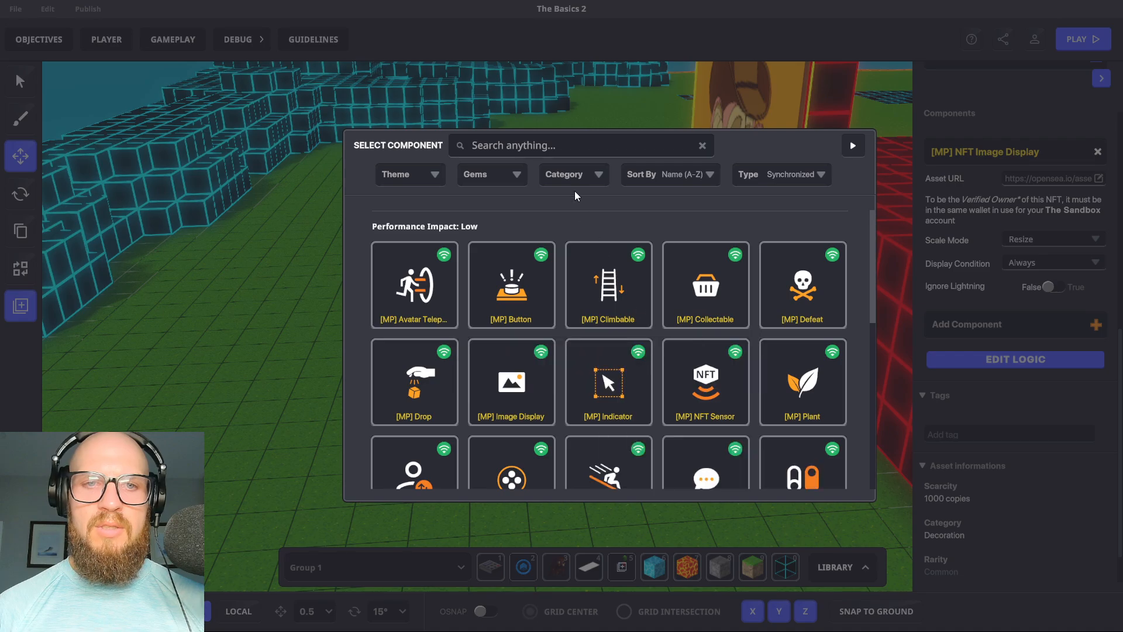
text(NFT)
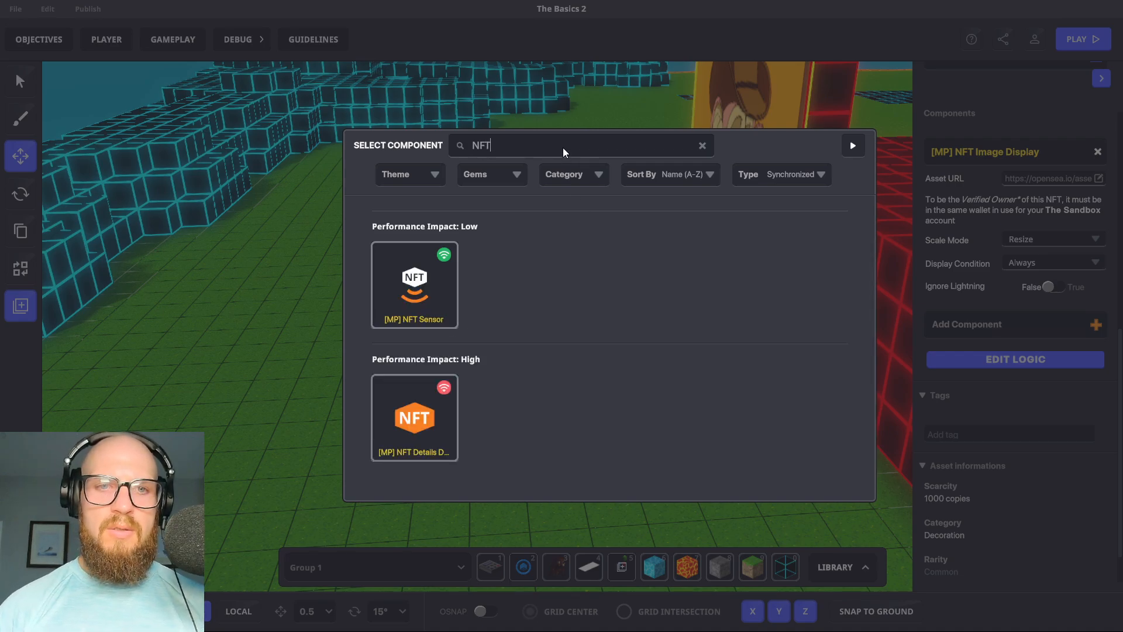
click(416, 416)
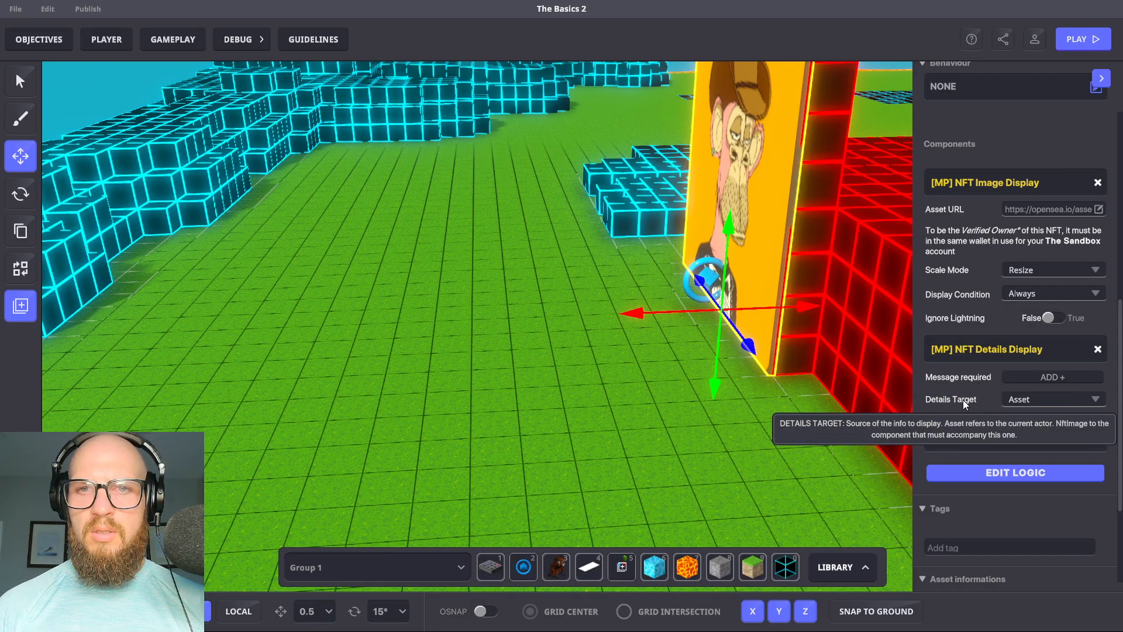
Delete the Logic Asset in front of the NFT image, and playtest by walking up to the image
click(686, 288)
key(Delete)
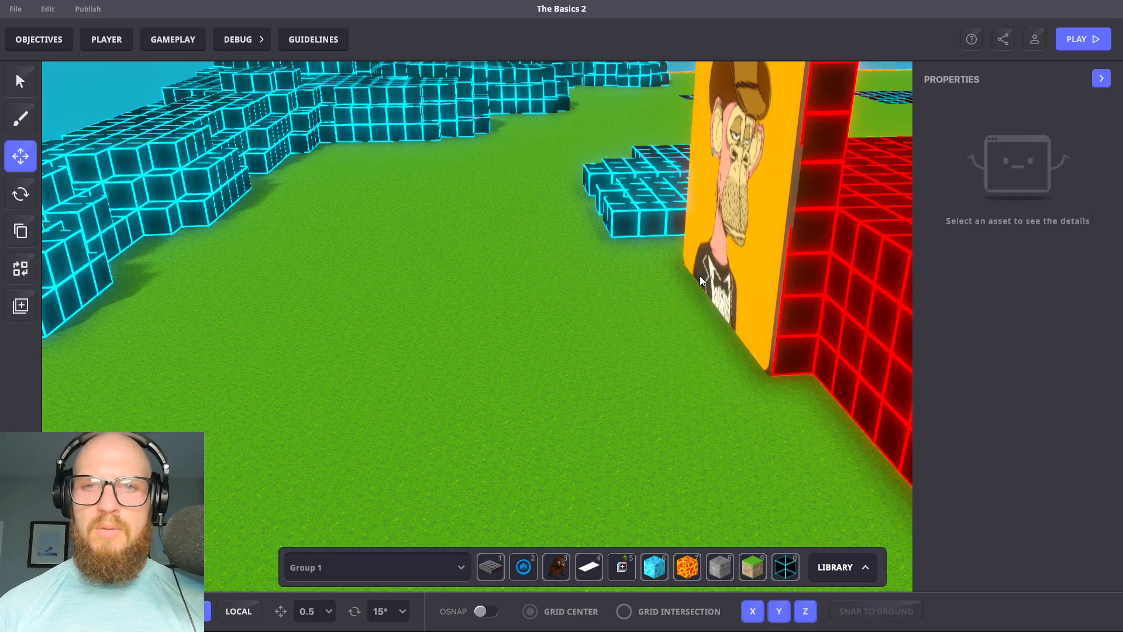
key(Tab)
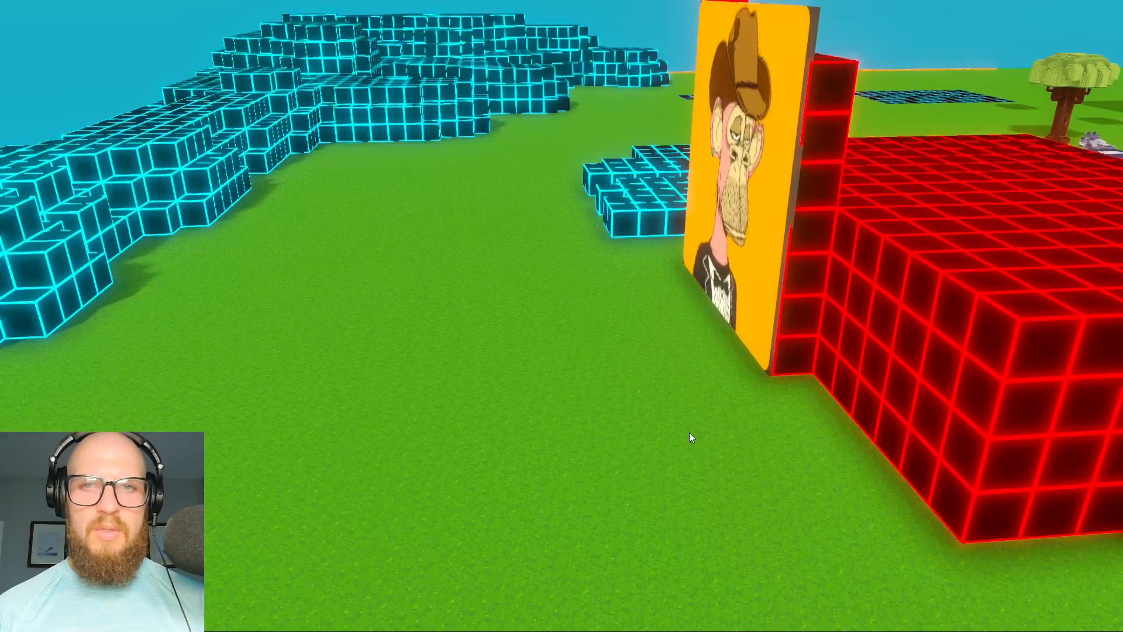
key(w)
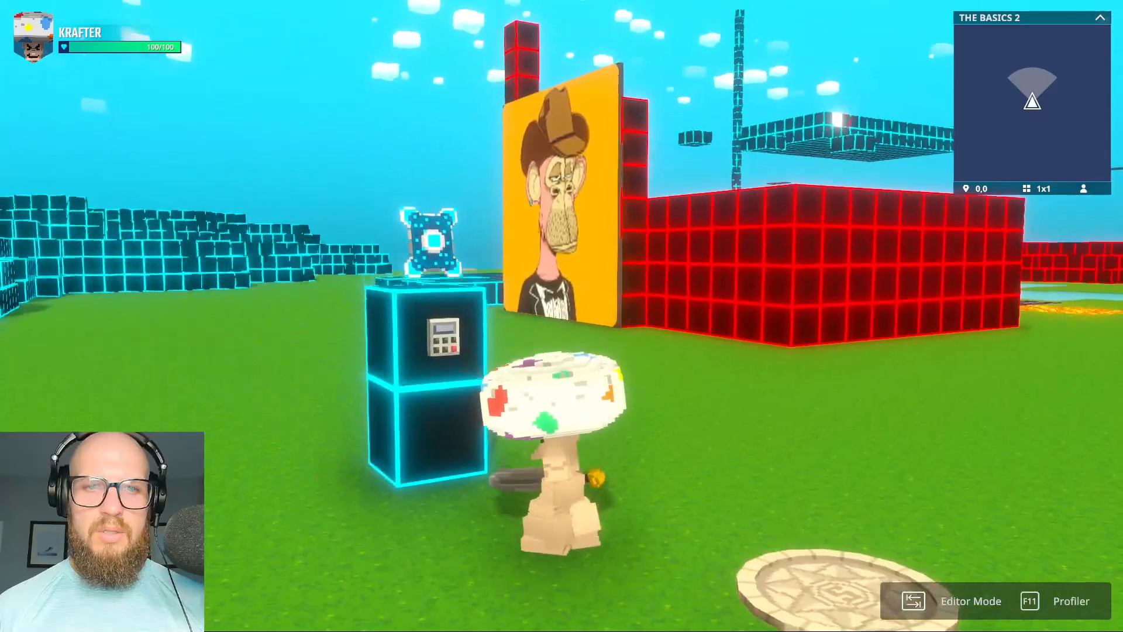
key(w)
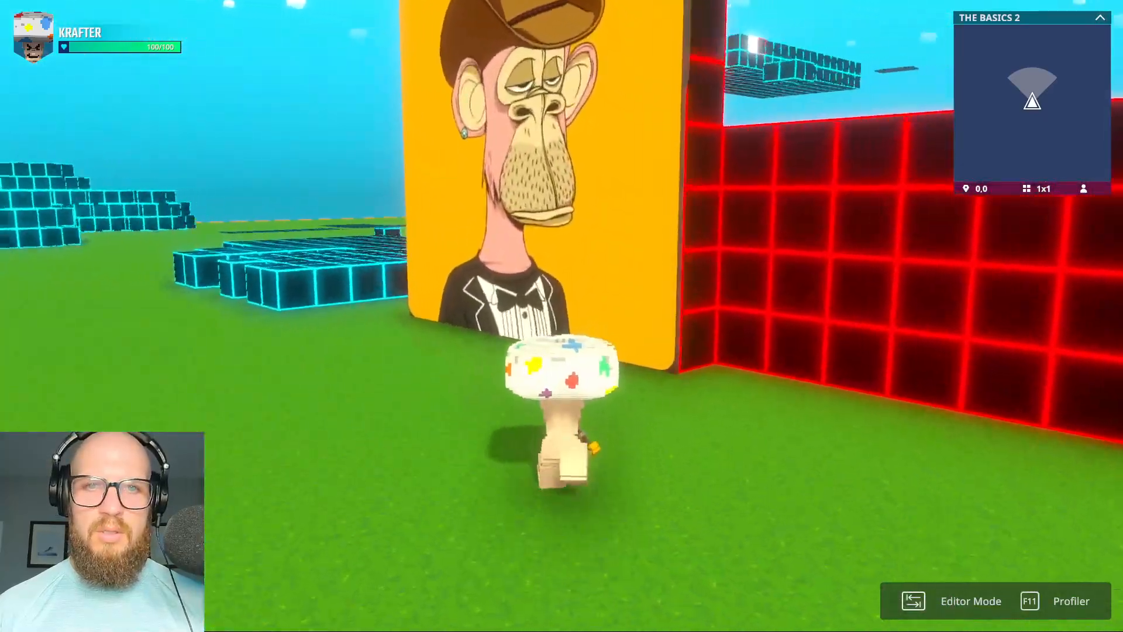
key(s)
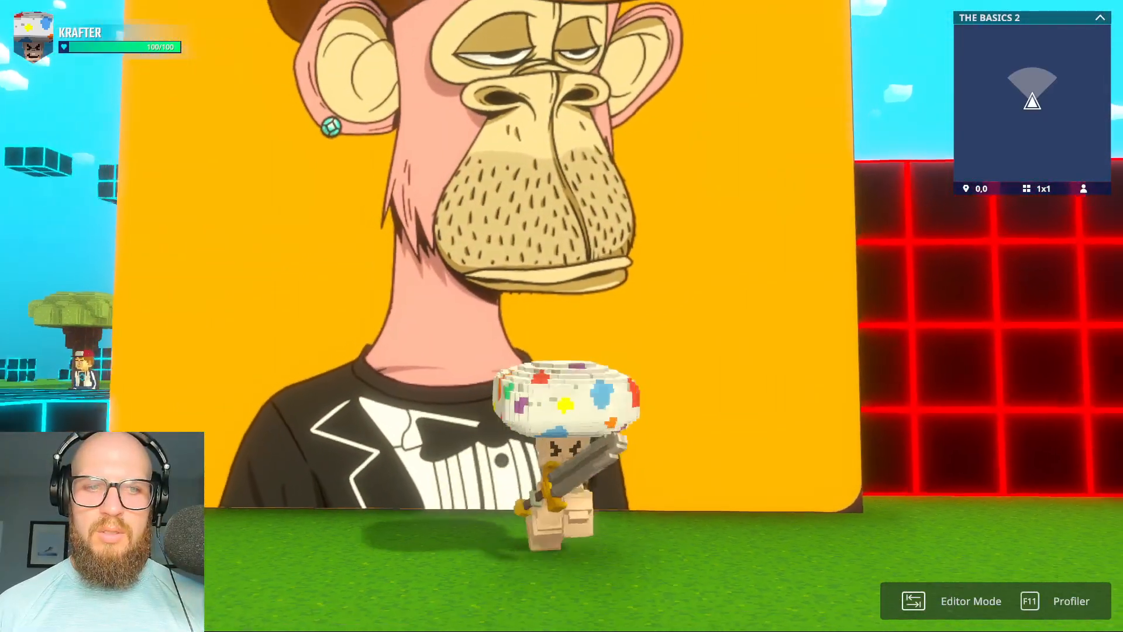
key(s)
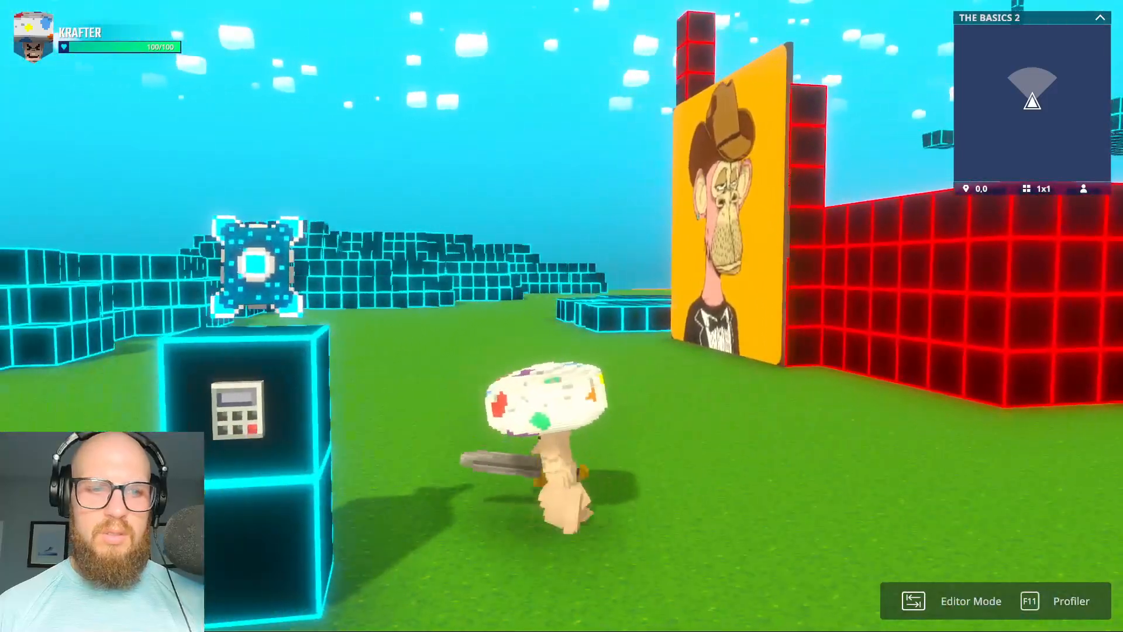
key(Tab)
Try adding an empty required message to the NFT Details Display component of the NFT frame
click(745, 177)
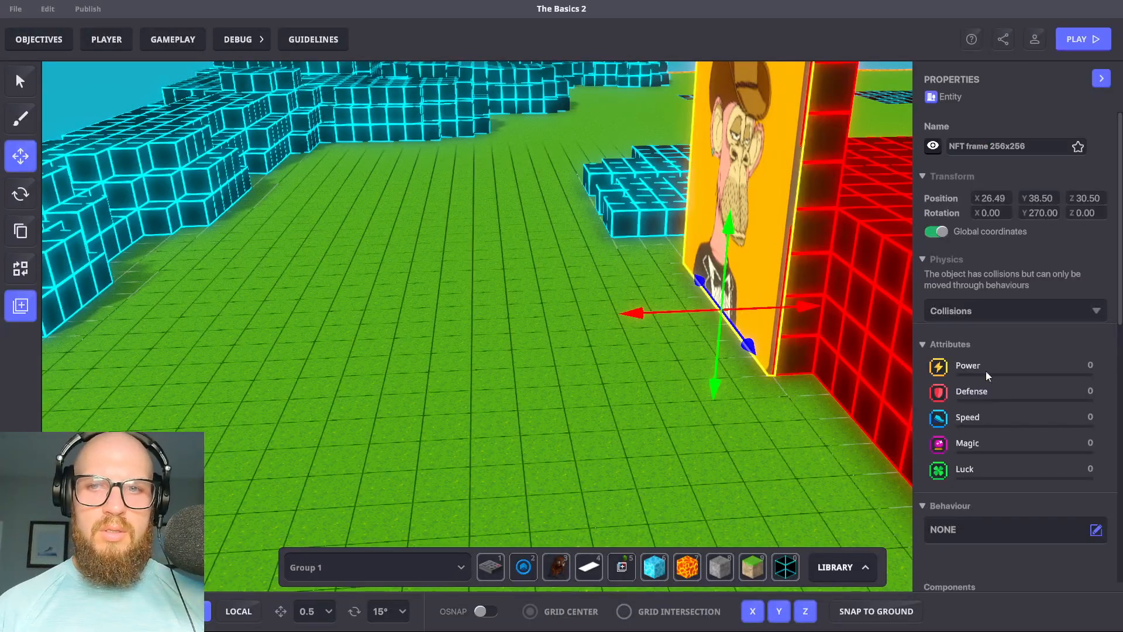
scroll(1013, 394, down, 8)
mouse_move(978, 377)
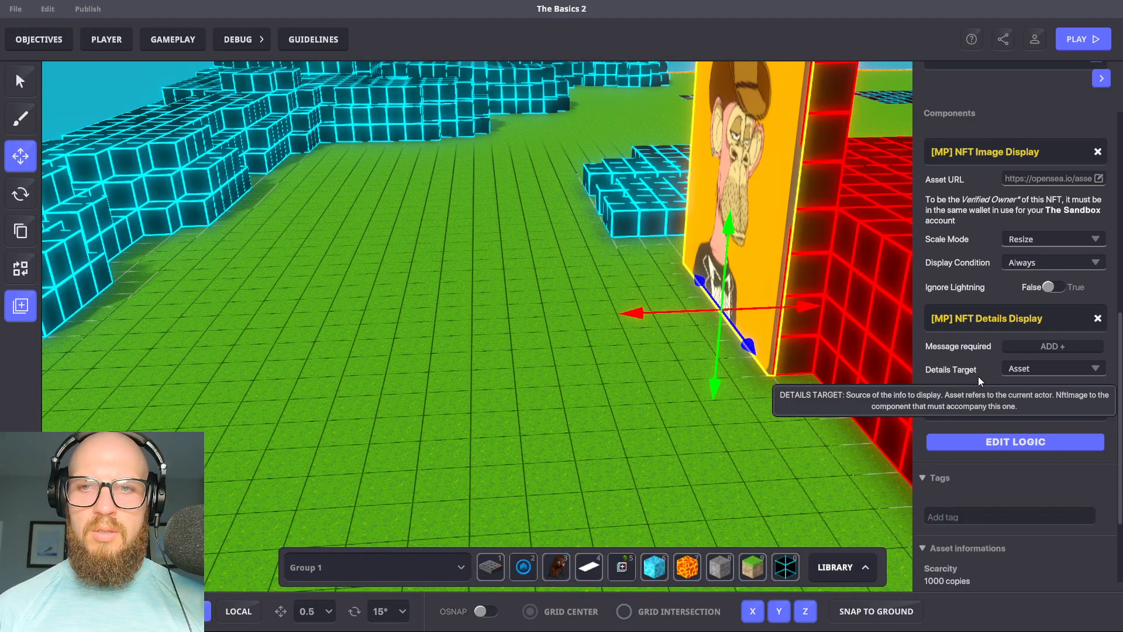
click(1064, 346)
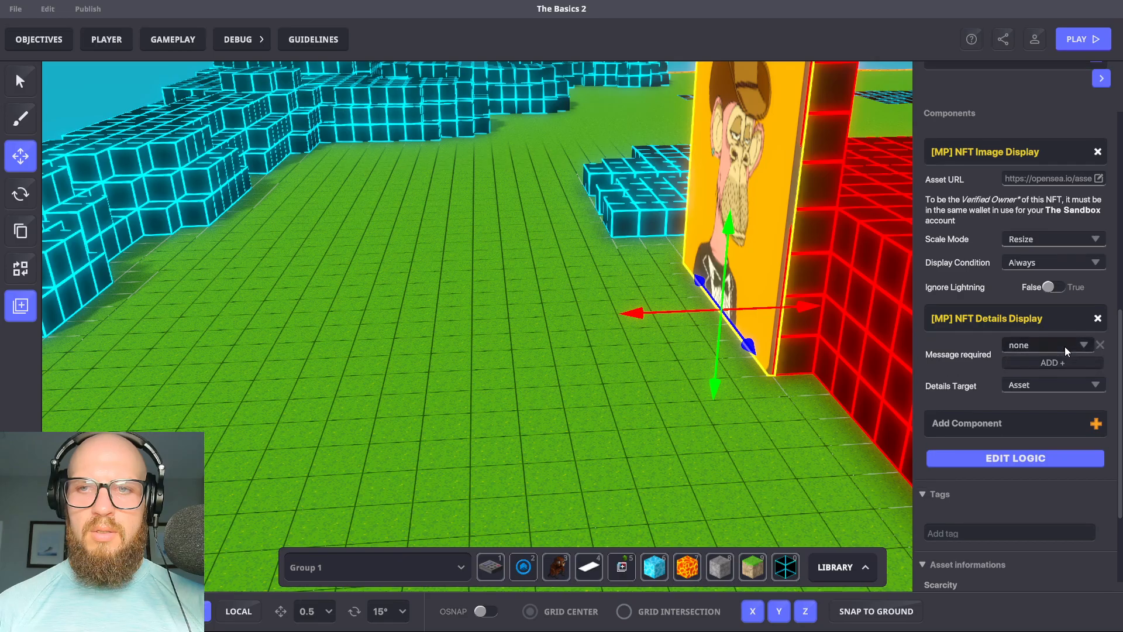
mouse_move(979, 364)
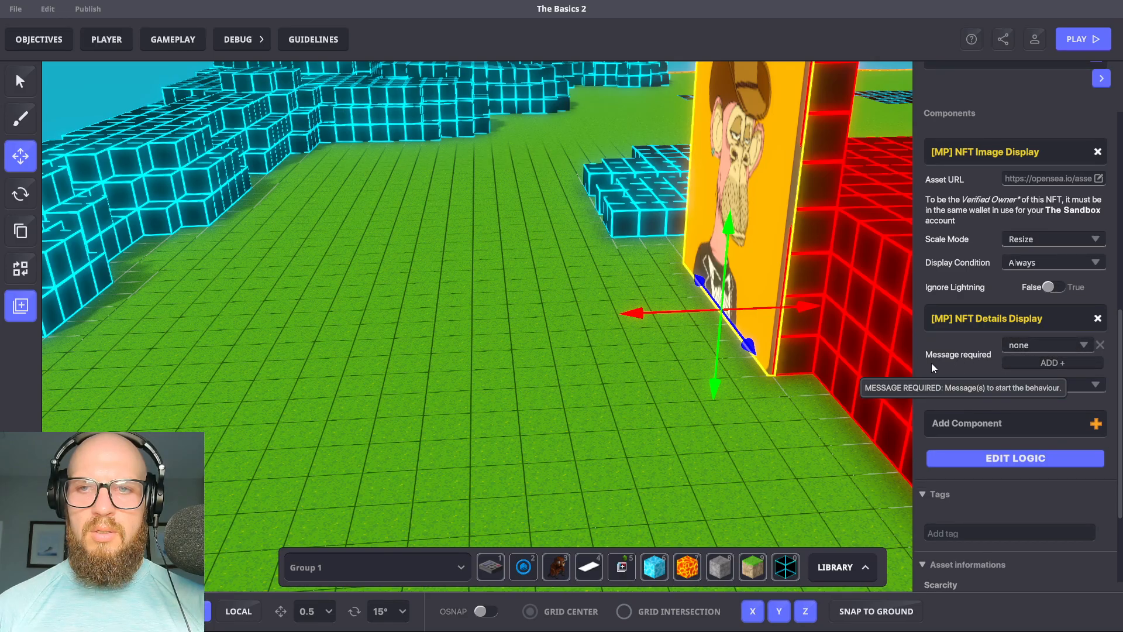
click(1099, 344)
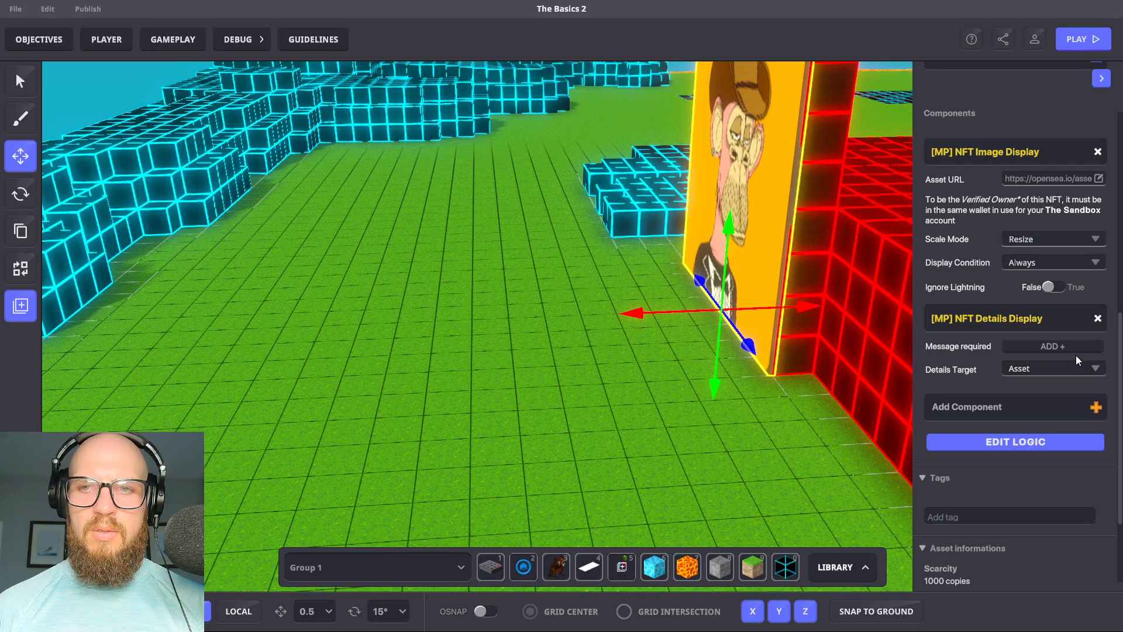
click(1081, 350)
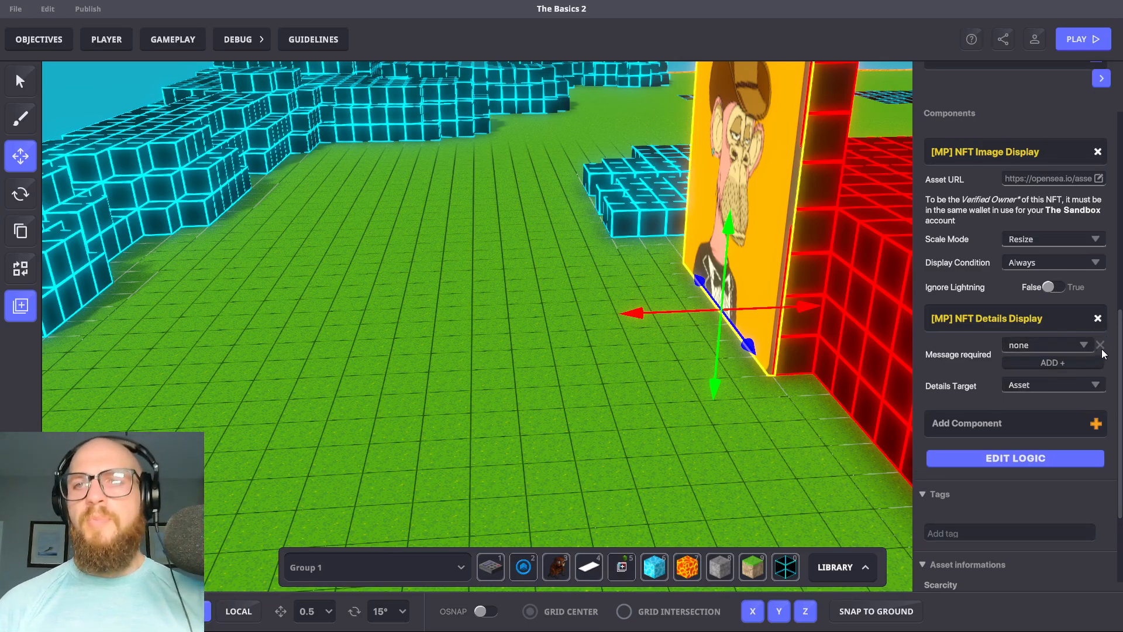
Remove the NFT Details Display component from the NFT frame, and check the frame in a brief playtest
click(1097, 319)
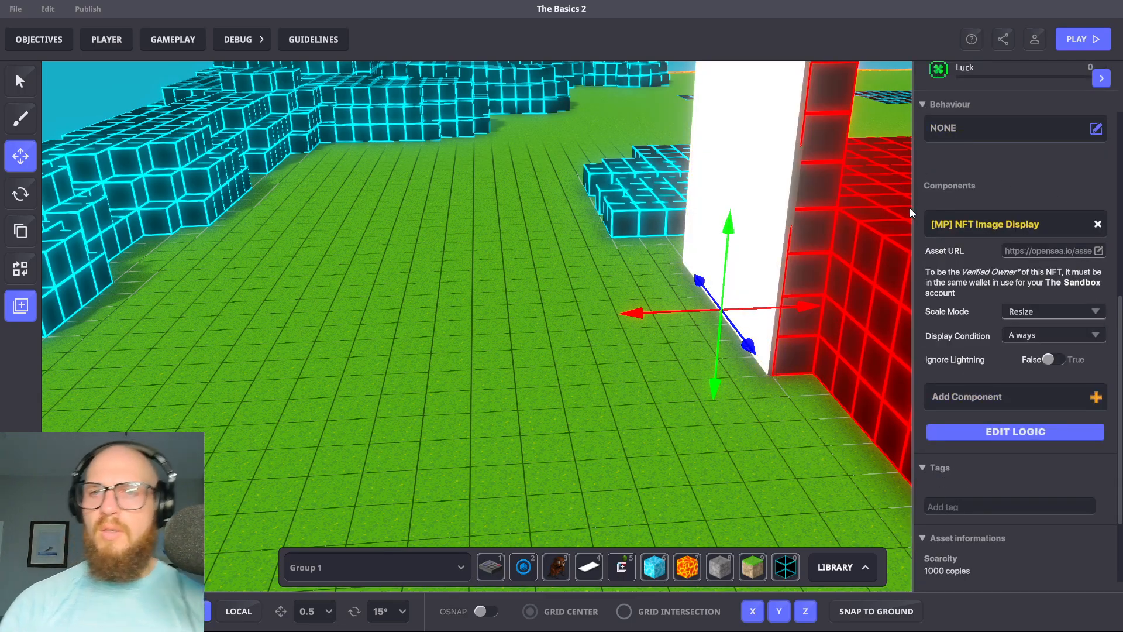
key(Tab)
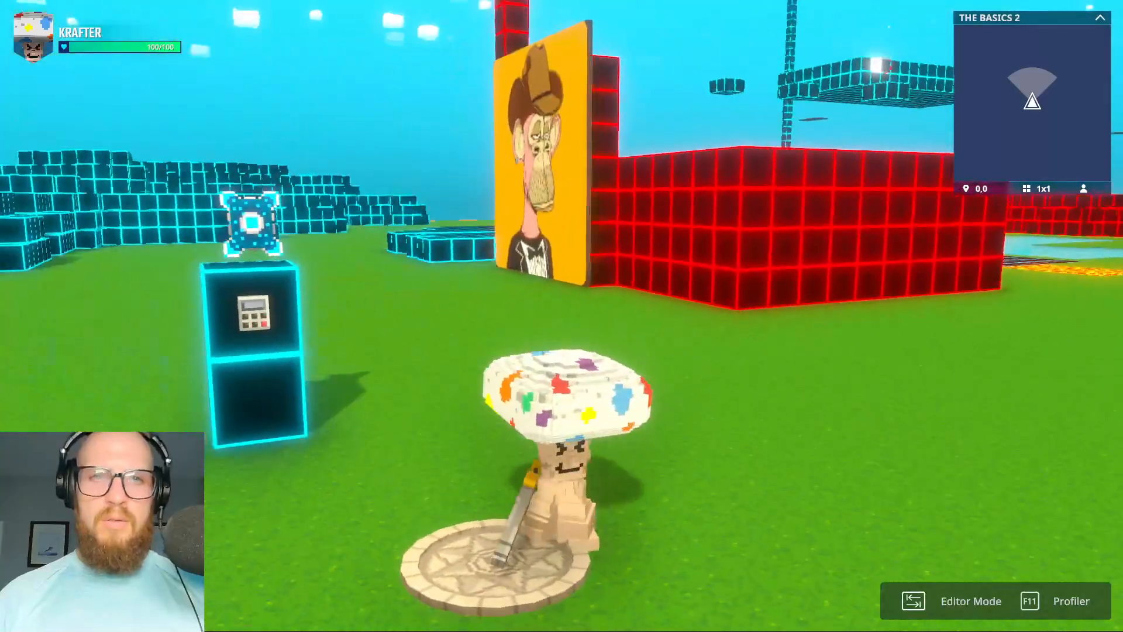
key(Tab)
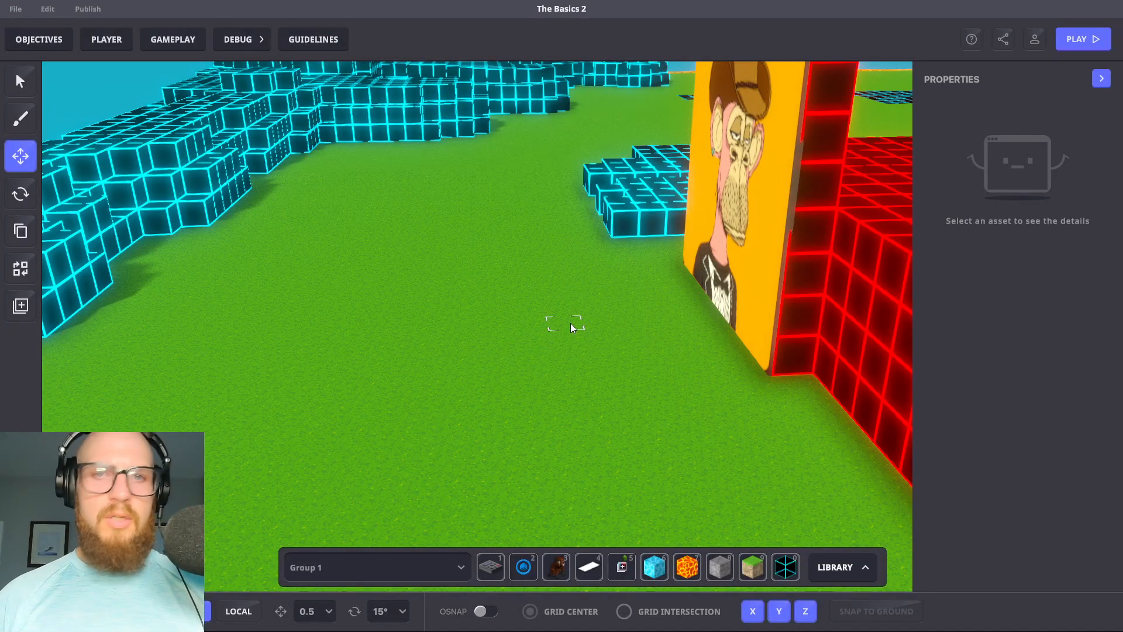
Place a new Logic Asset on the grass between the shield pedestal and the NFT image
key(s)
right_drag(582, 332, 591, 300)
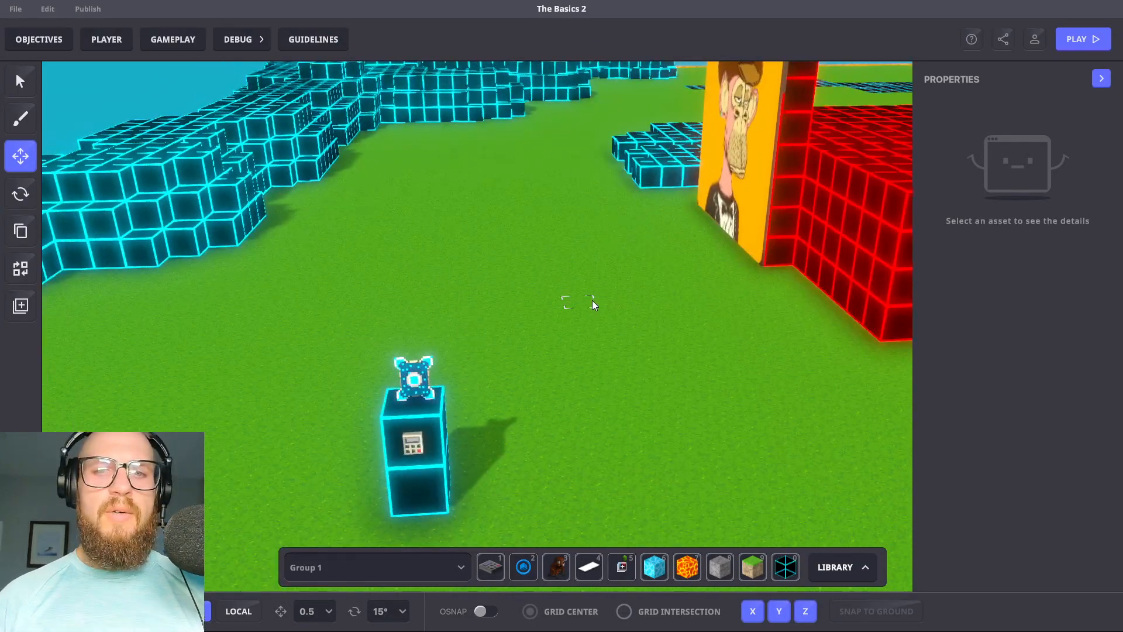
click(523, 567)
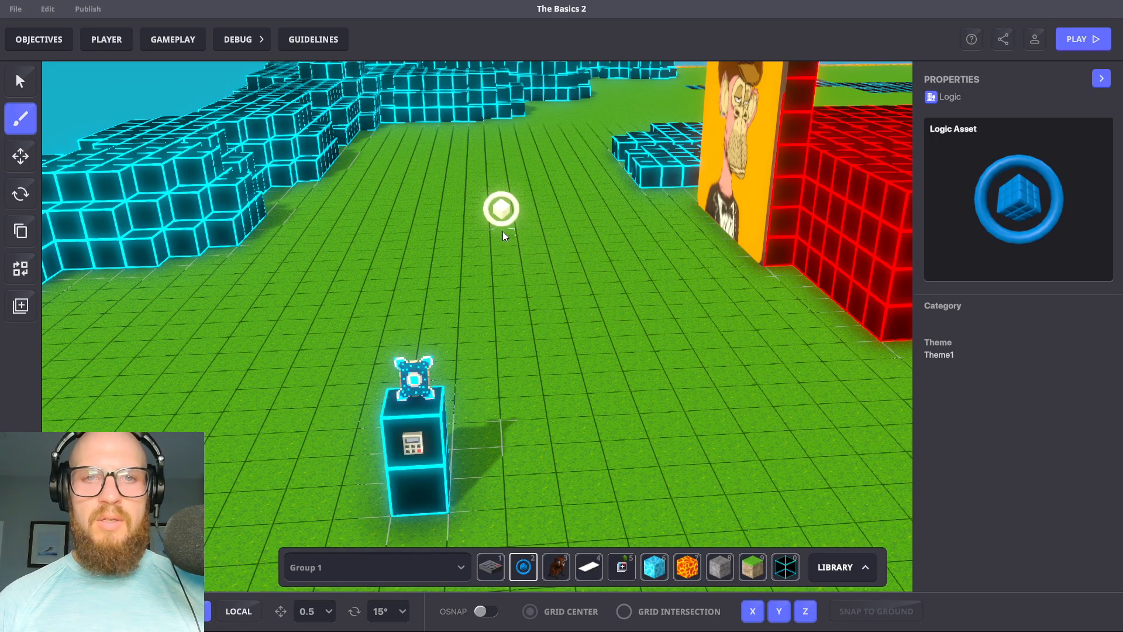
key(ctrl)
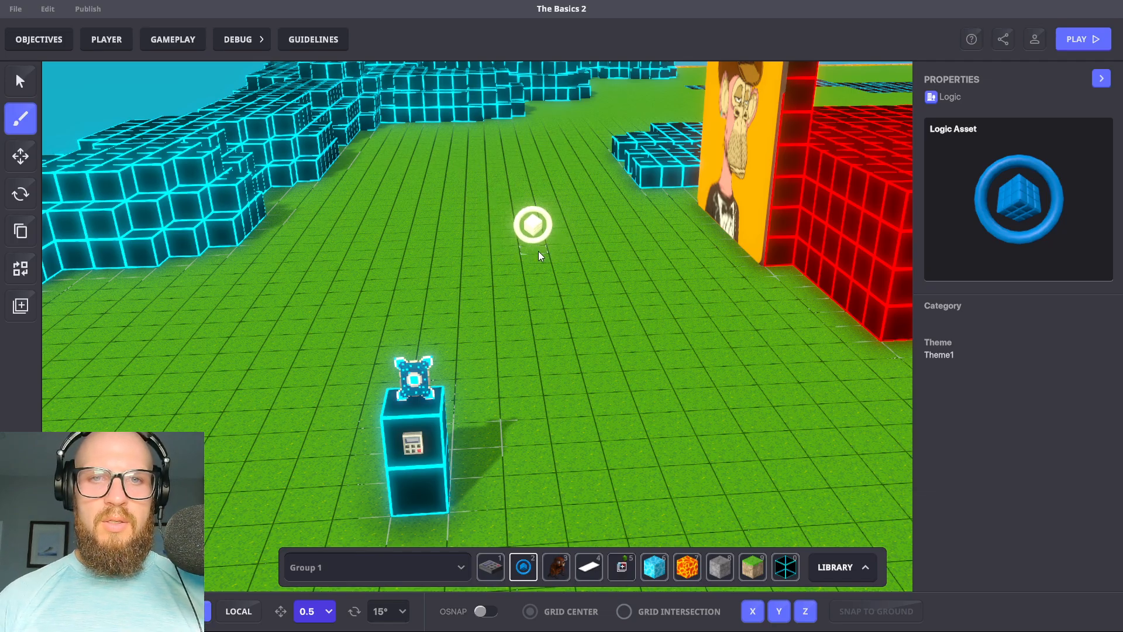
click(540, 251)
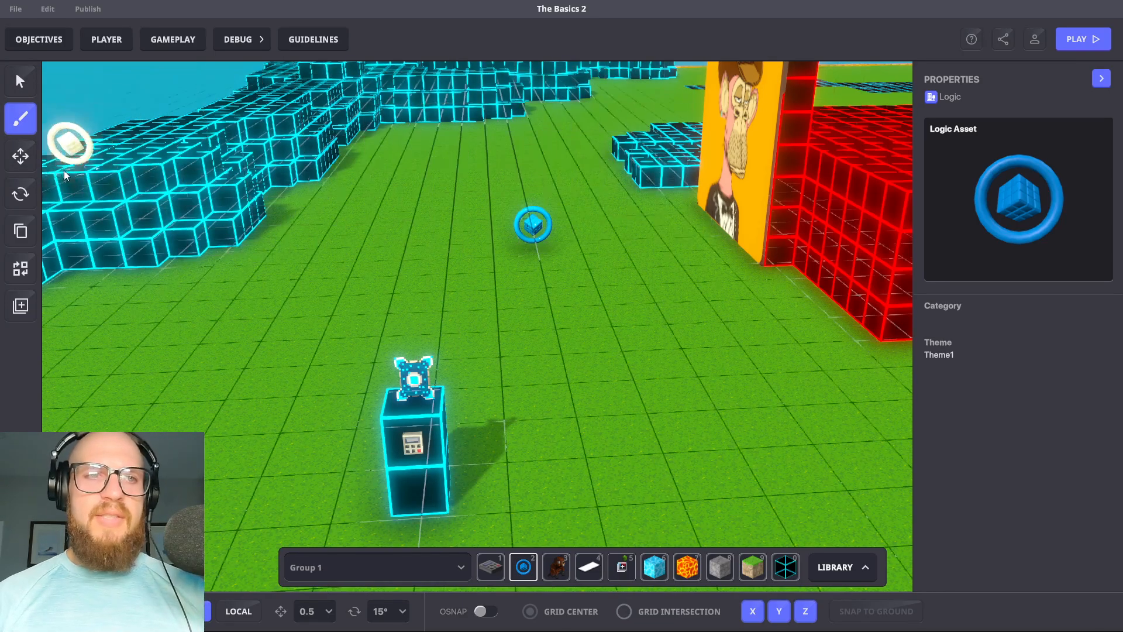
Add an [MP] NFT Sensor component to the new Logic Asset and review its message and NFT condition settings
click(20, 156)
click(532, 225)
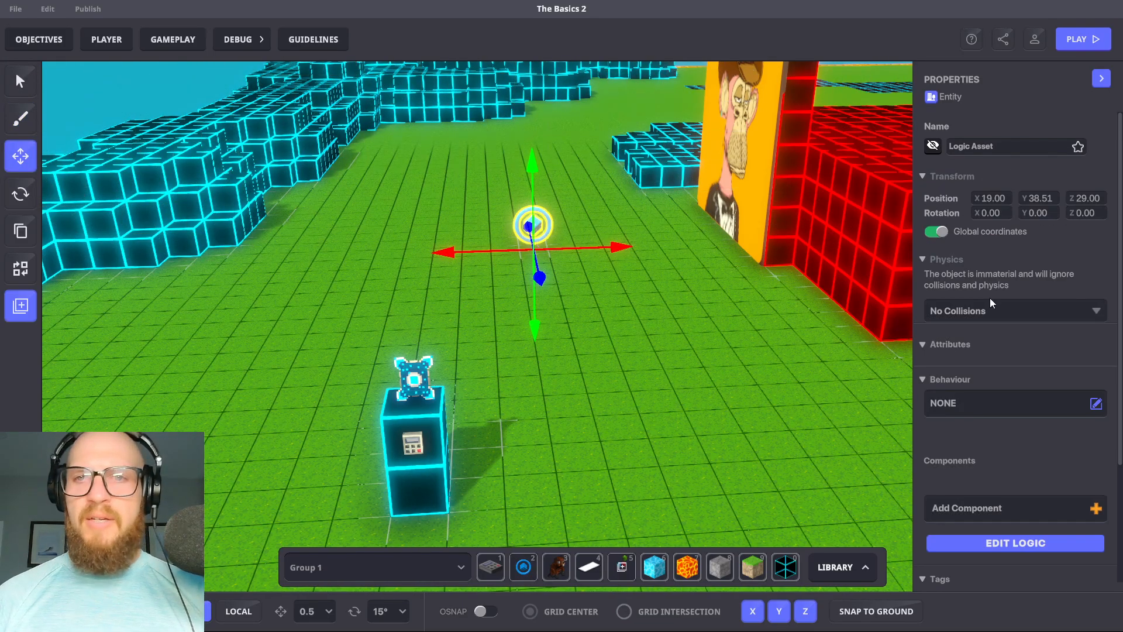
scroll(1012, 342, down, 2)
click(976, 400)
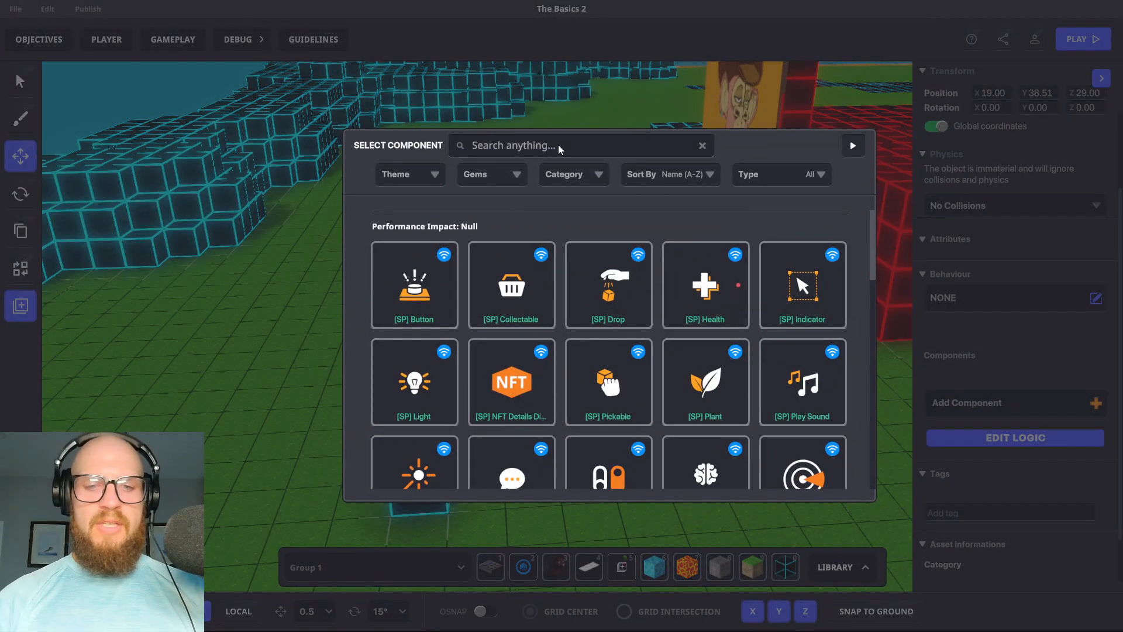
text(nft)
scroll(543, 264, down, 2)
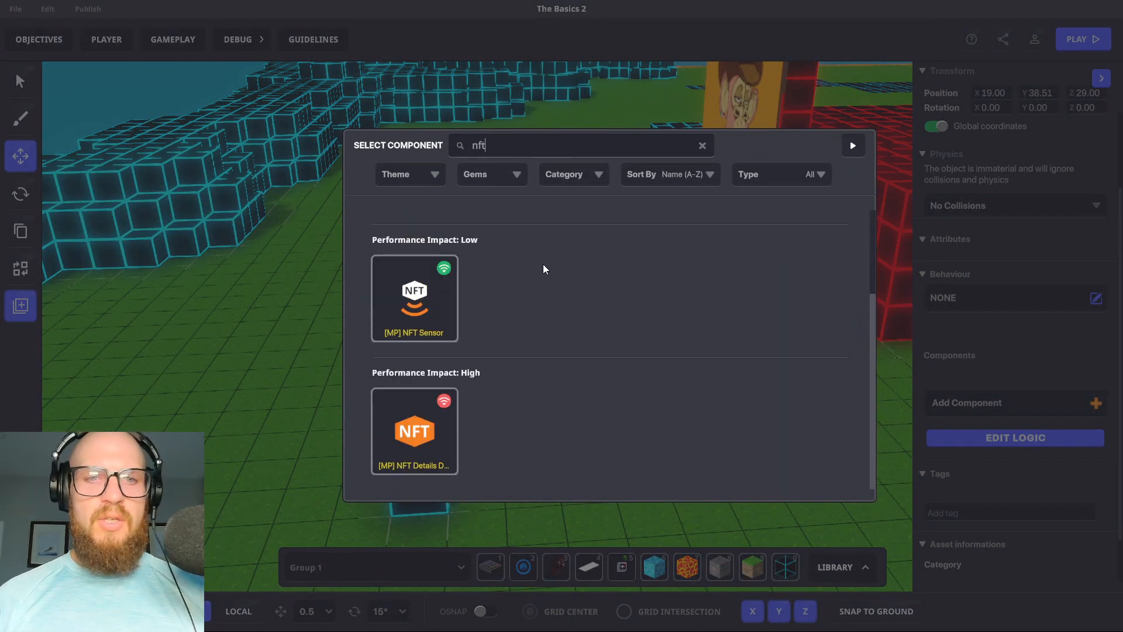
click(422, 299)
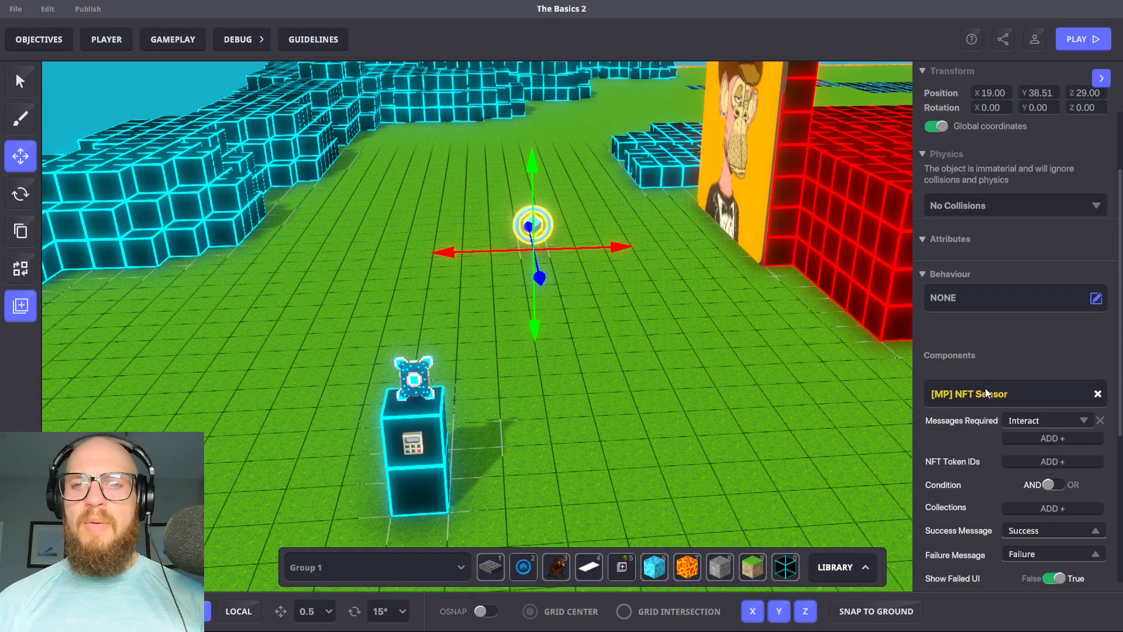
mouse_move(968, 424)
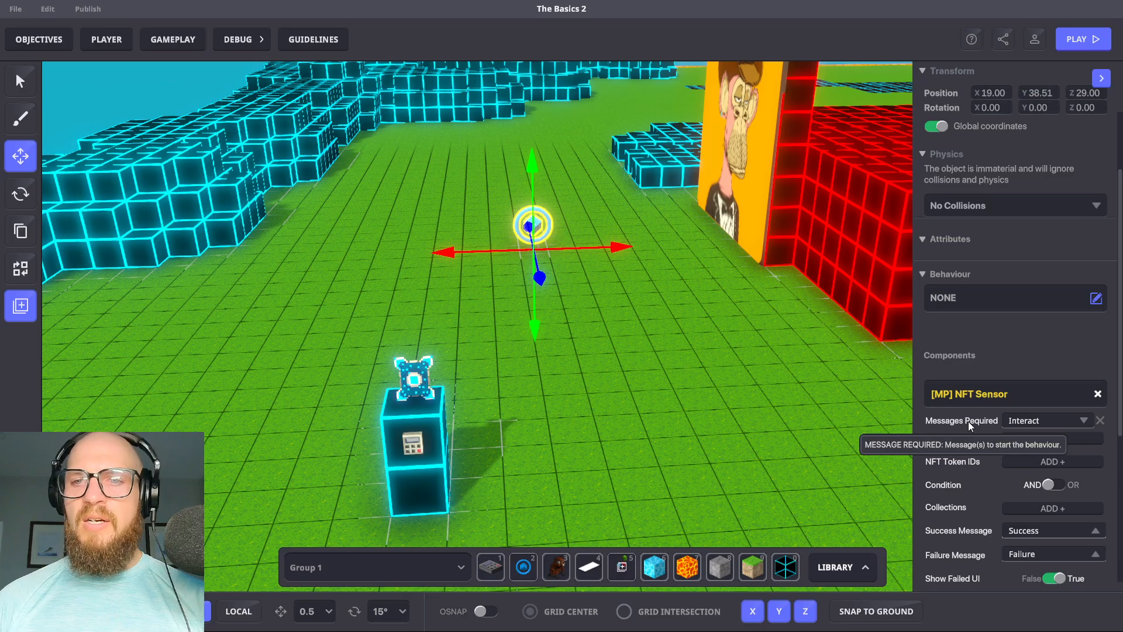
scroll(1020, 342, down, 2)
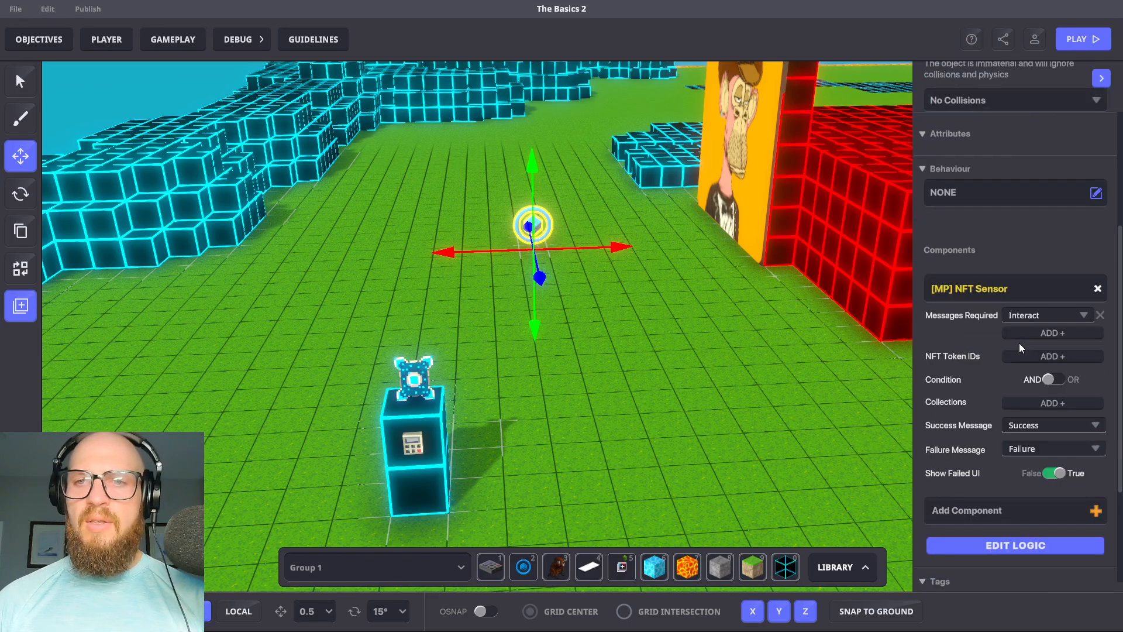
Add an NFT token ID entry to the NFT Sensor component and open its asset URL dialog
mouse_move(992, 348)
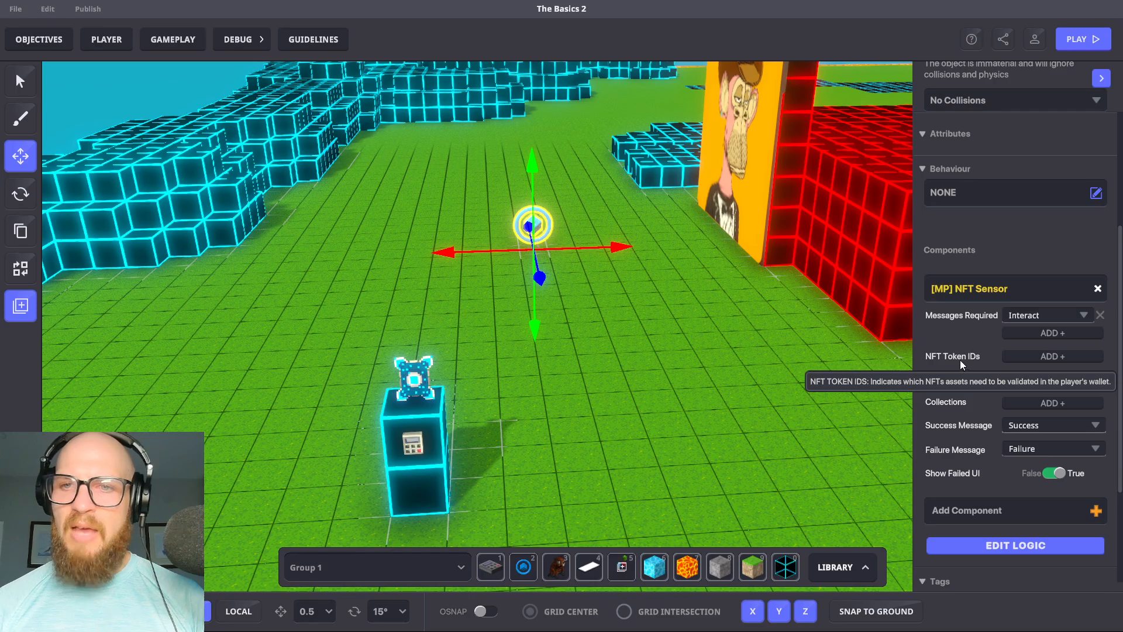
click(1073, 353)
click(1044, 354)
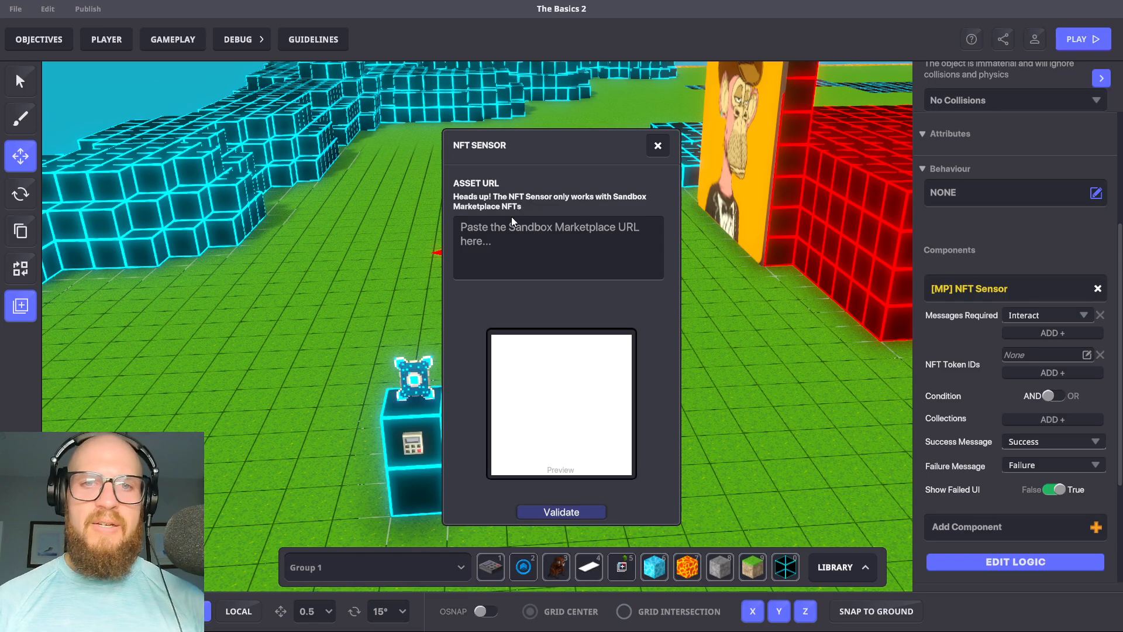
Switch to the browser, open The Sandbox Marketplace and look through its collectible packs and avatar collections
key(super+Tab)
click(697, 125)
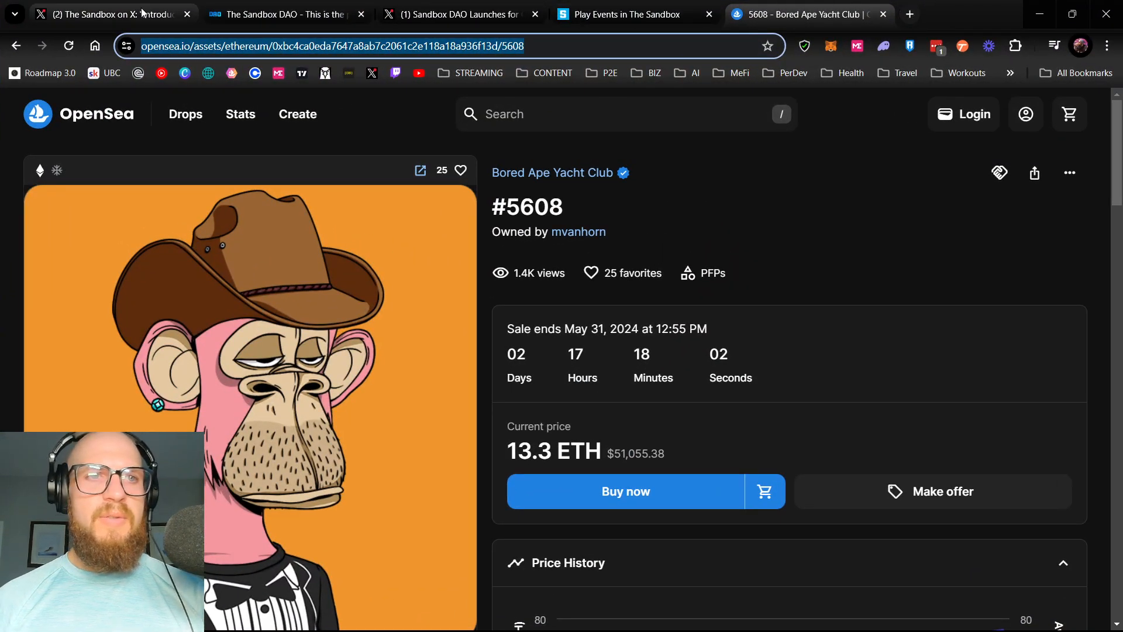
click(594, 14)
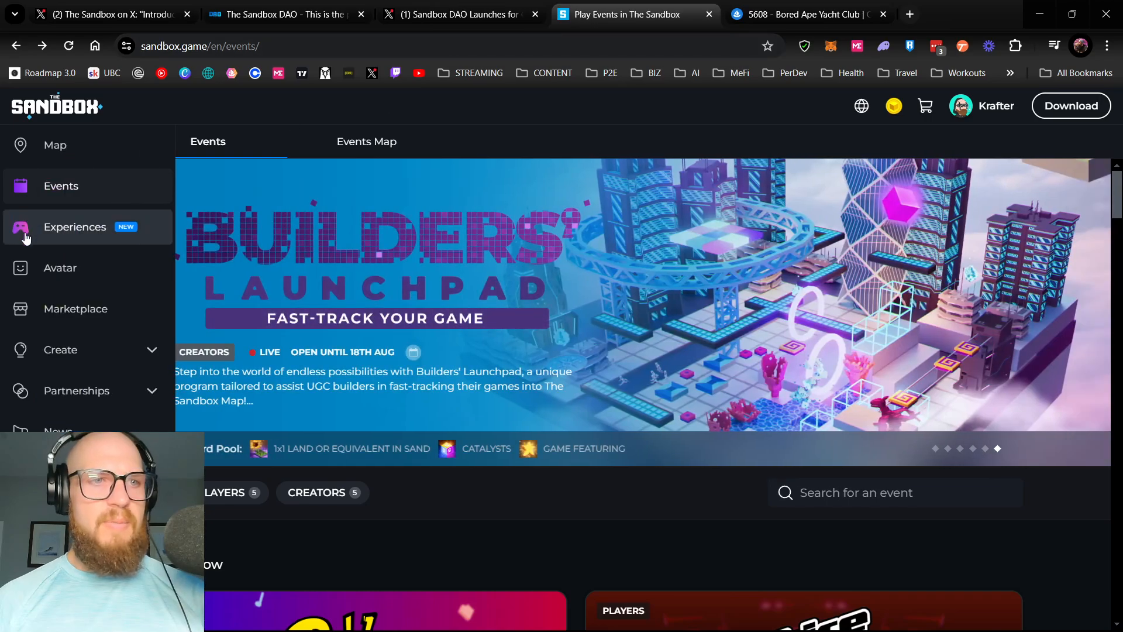
click(103, 308)
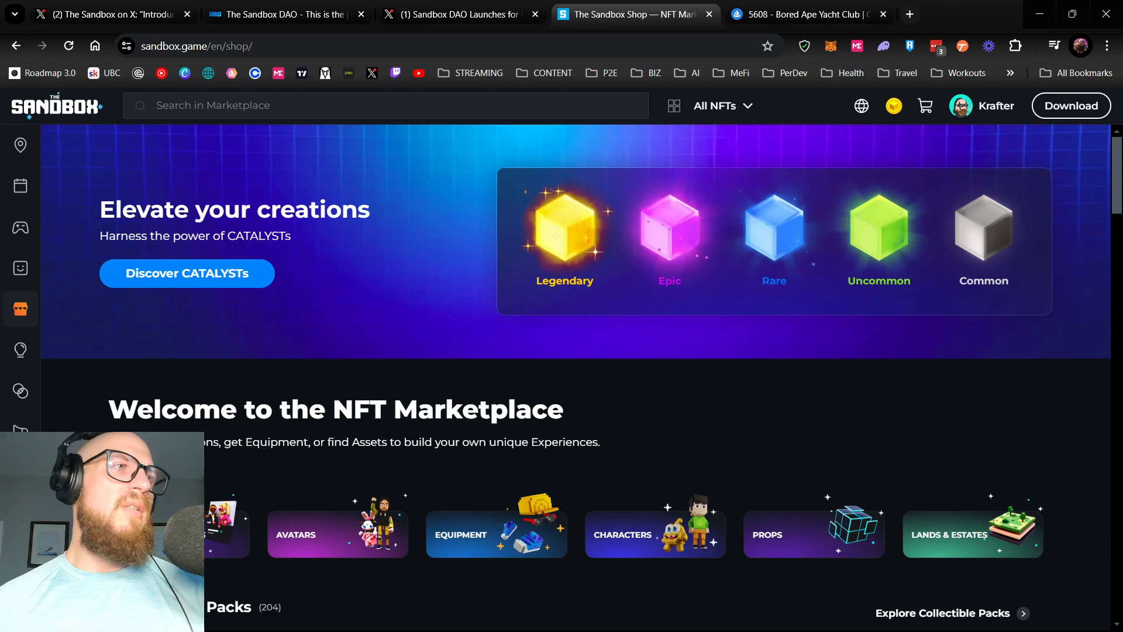
scroll(766, 331, down, 5)
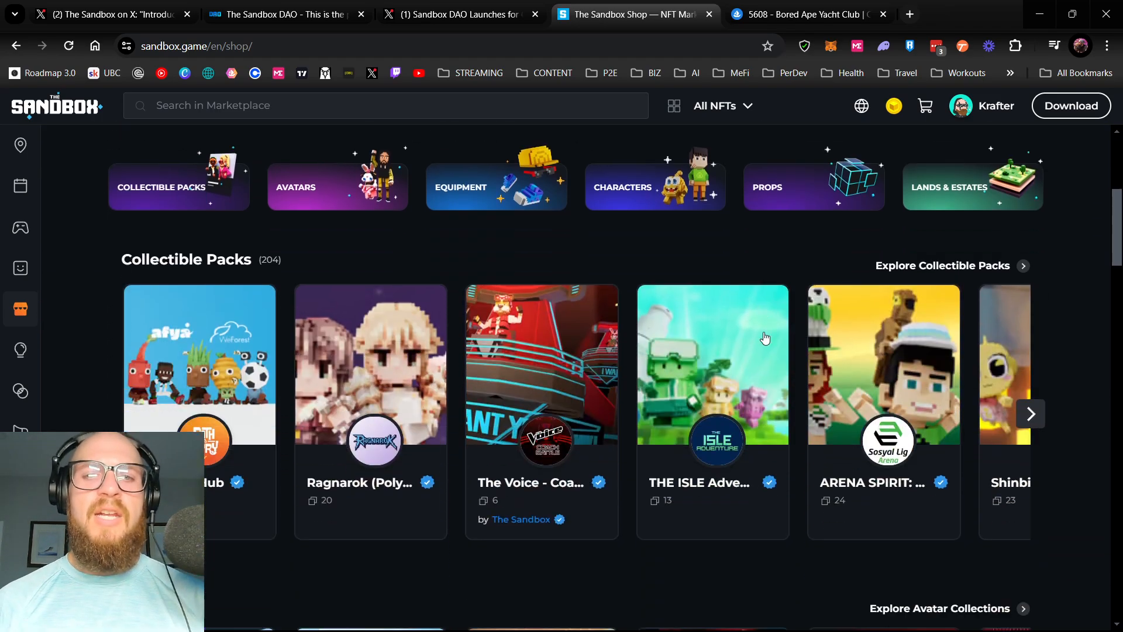
scroll(764, 332, down, 2)
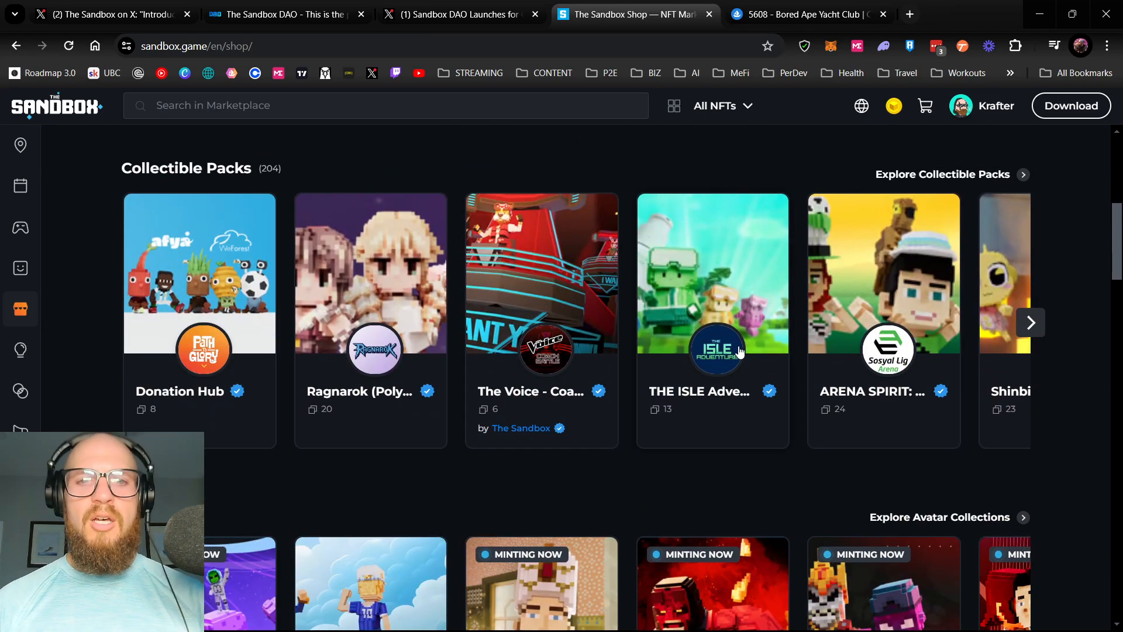
scroll(693, 287, down, 5)
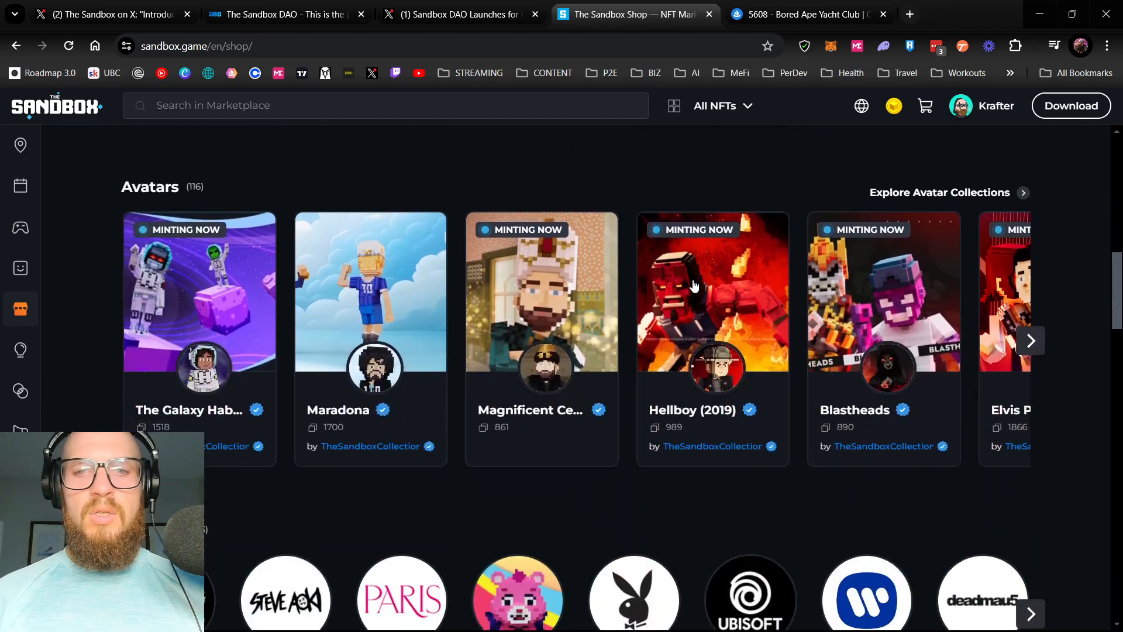
scroll(694, 286, up, 13)
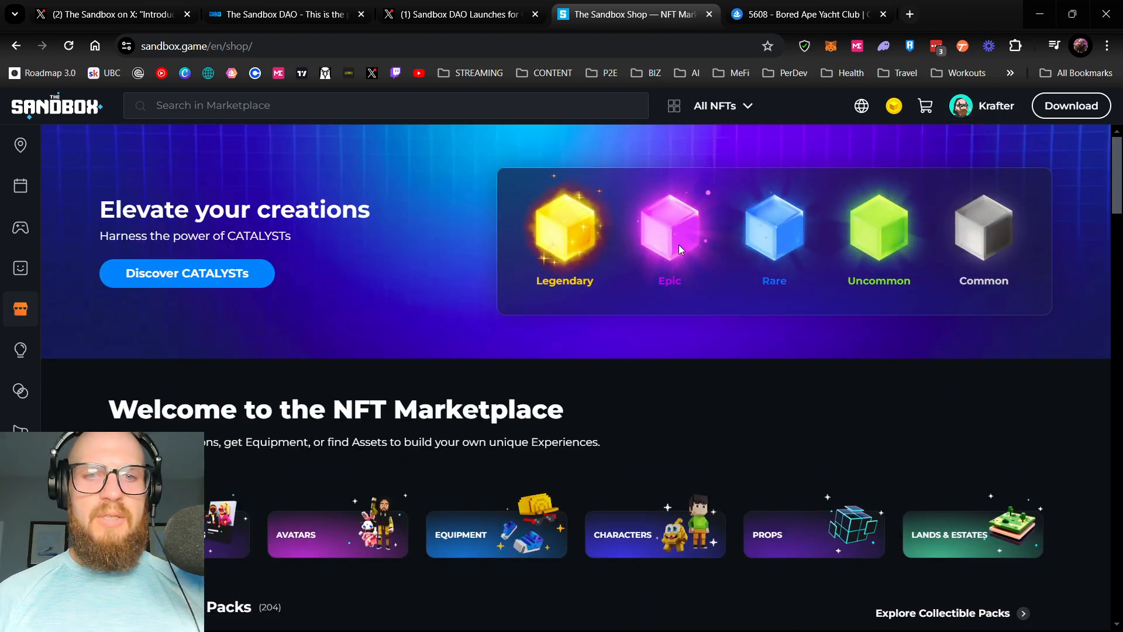
Open the account's wallet on The Sandbox site and open the page of the Masskara - Mask NFT
click(981, 111)
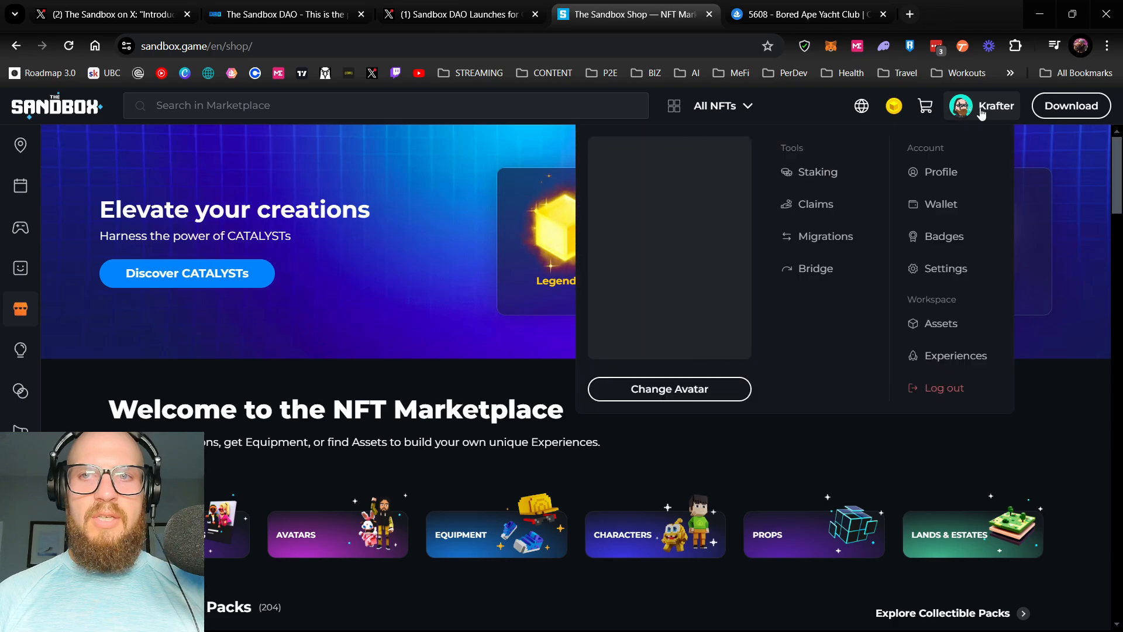
click(949, 204)
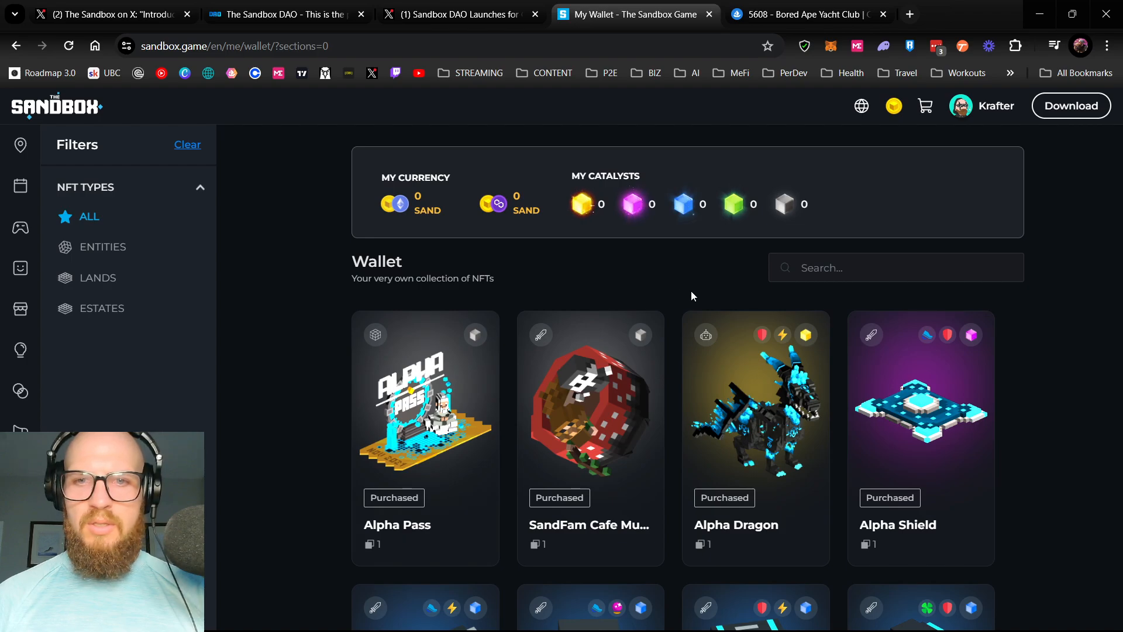
scroll(690, 290, down, 7)
scroll(687, 302, down, 4)
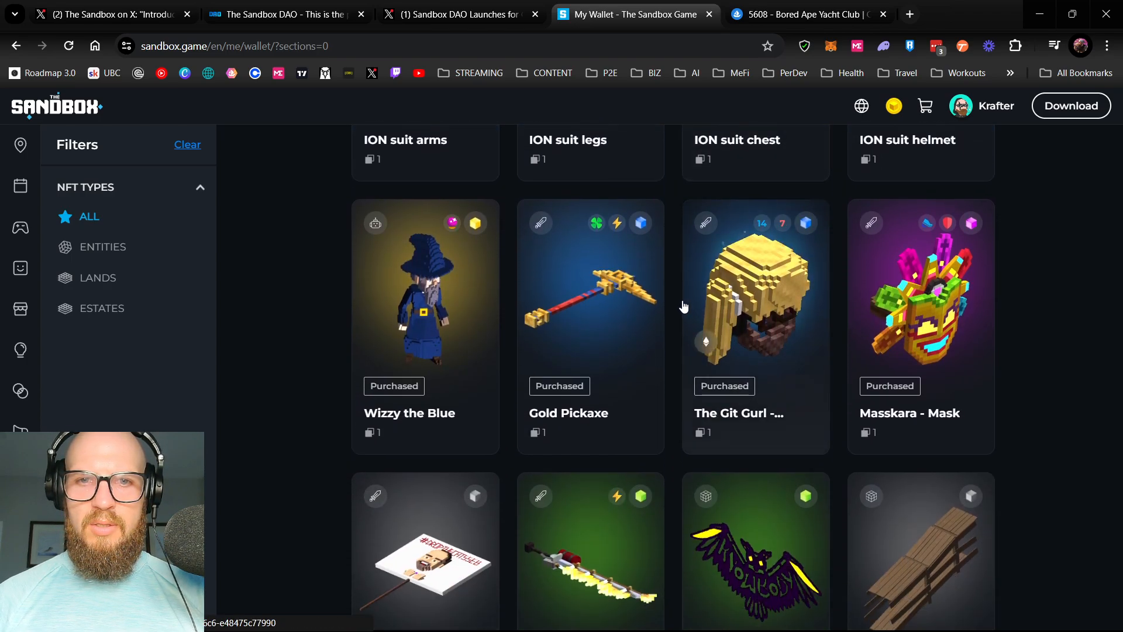
scroll(682, 305, down, 1)
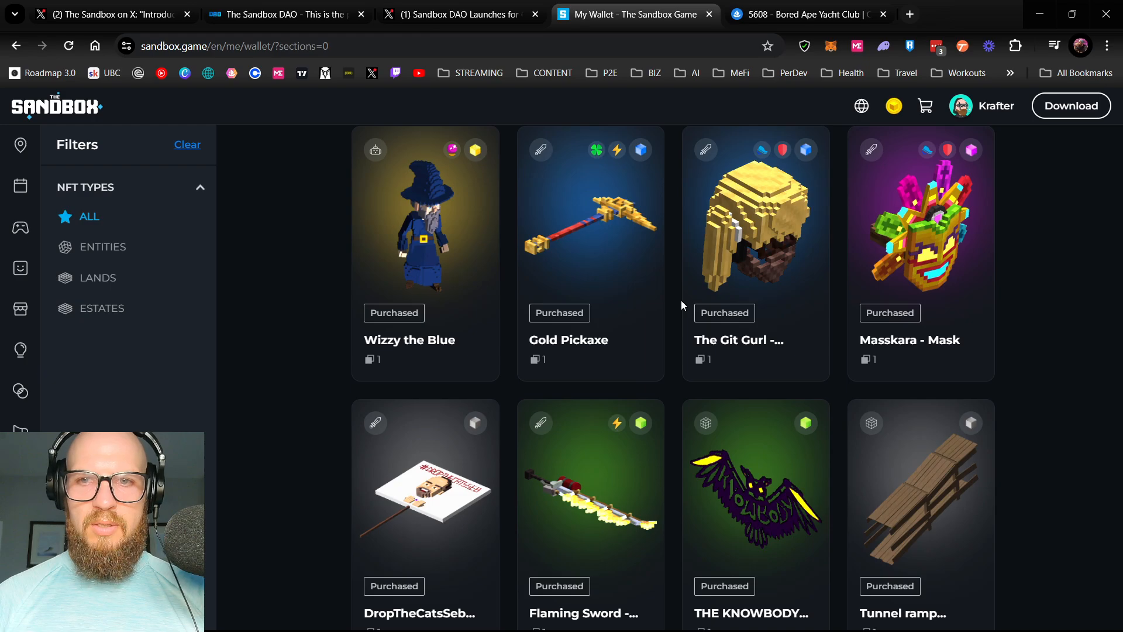
scroll(821, 271, up, 2)
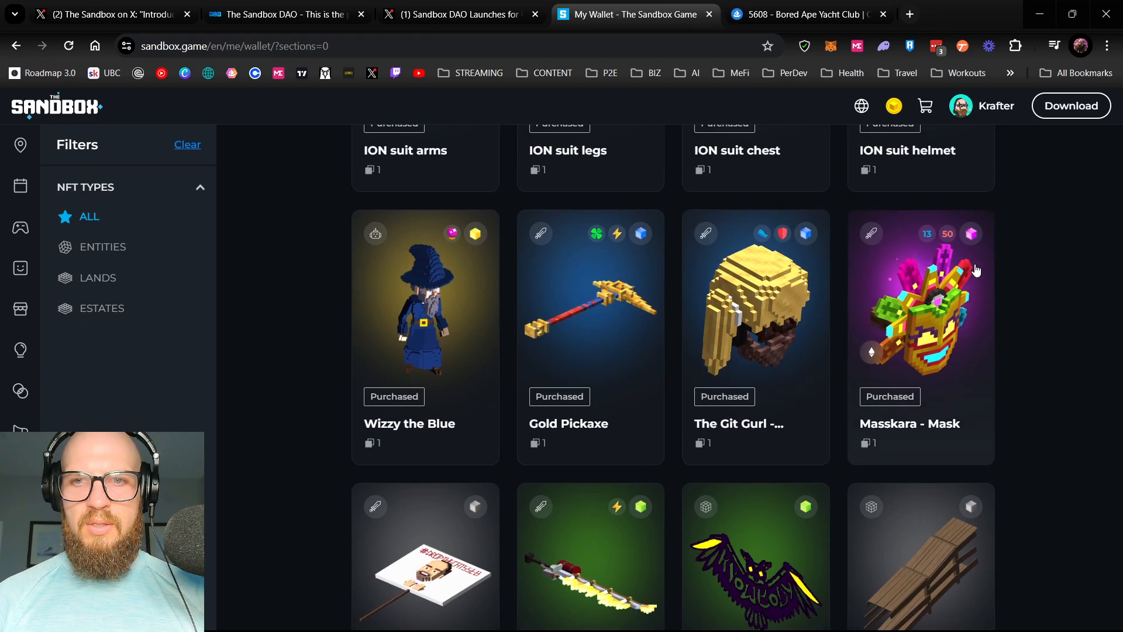
scroll(952, 371, down, 1)
click(950, 325)
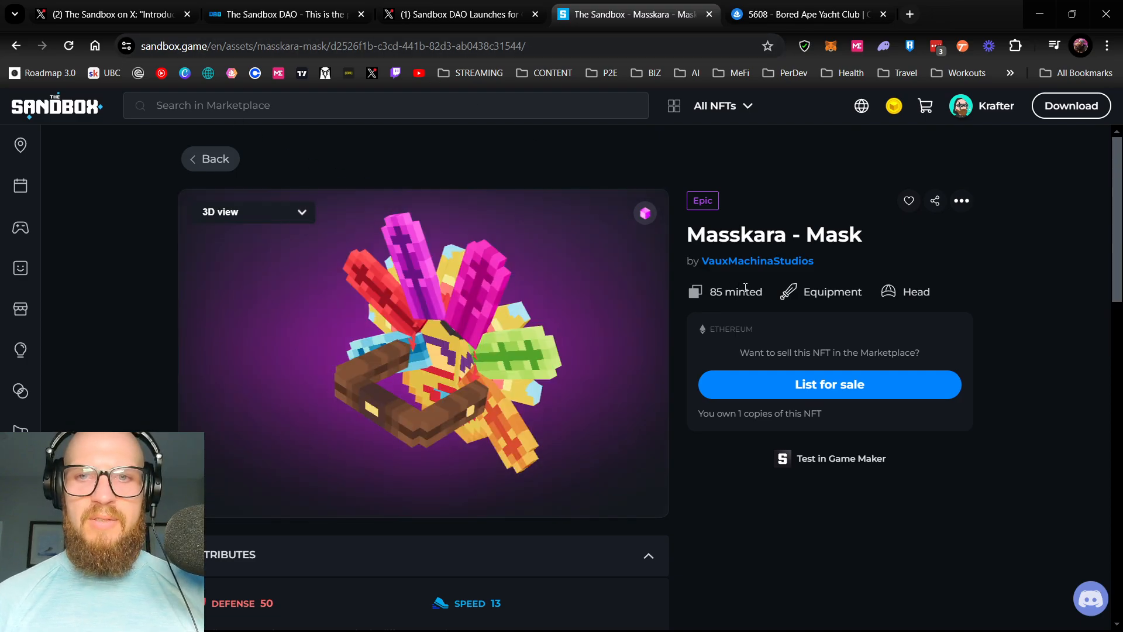
Review the Masskara - Mask NFT's attributes and description, and copy the page's URL
scroll(703, 299, down, 1)
scroll(702, 302, down, 3)
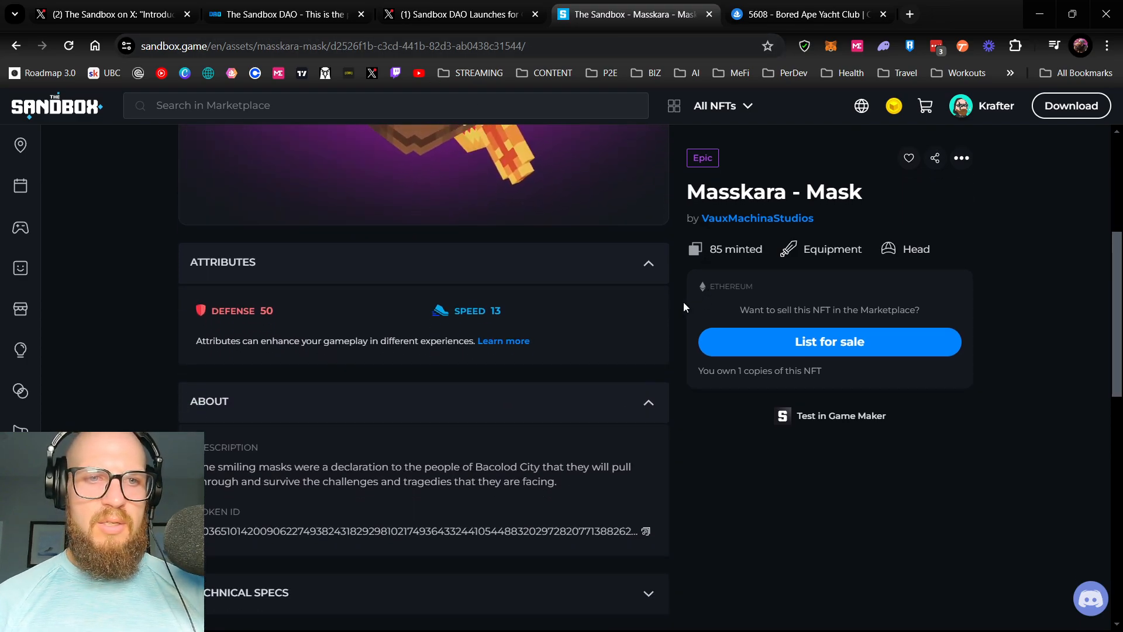
scroll(683, 301, up, 5)
click(280, 49)
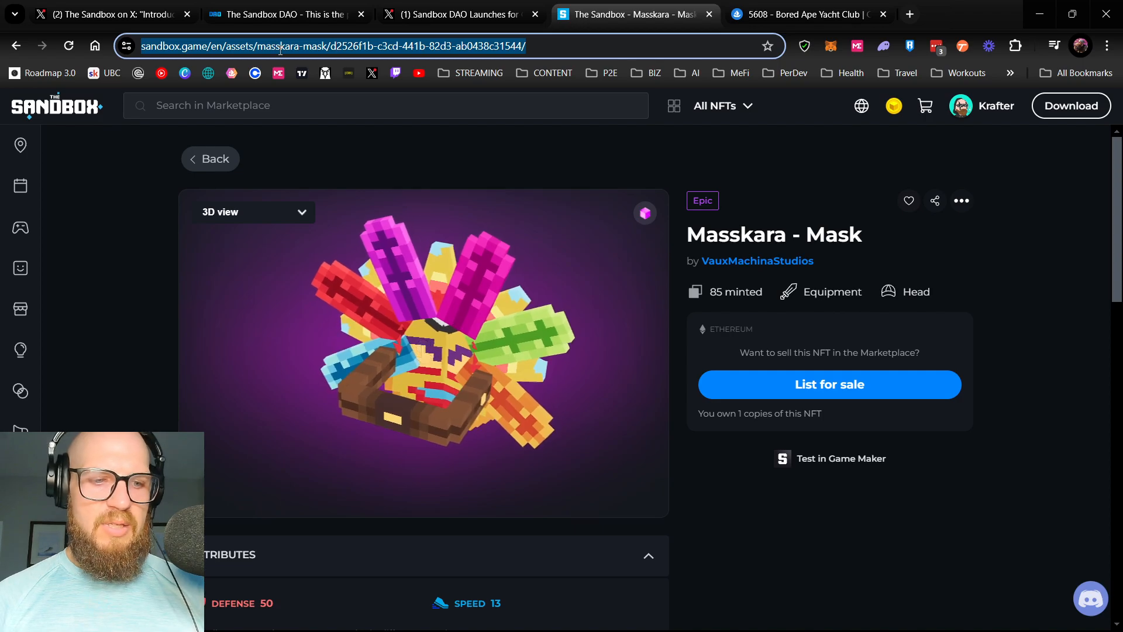
Switch back to Game Maker, paste the Masskara - Mask marketplace URL as the NFT Sensor's asset URL, and validate and accept it
key(alt+Tab)
key(super+Tab)
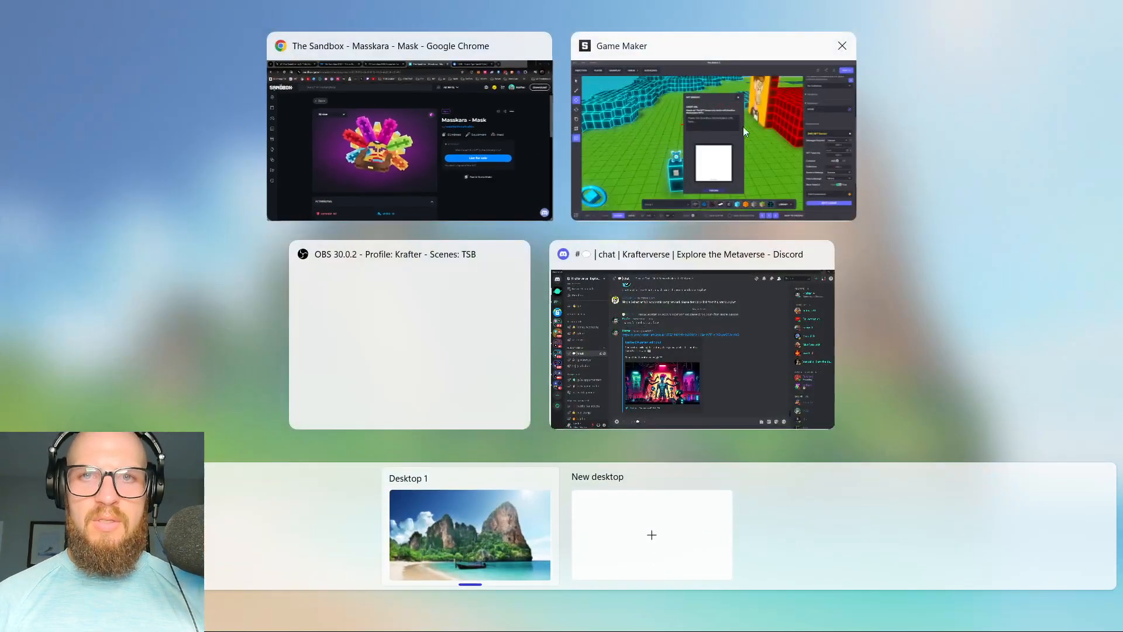
click(758, 127)
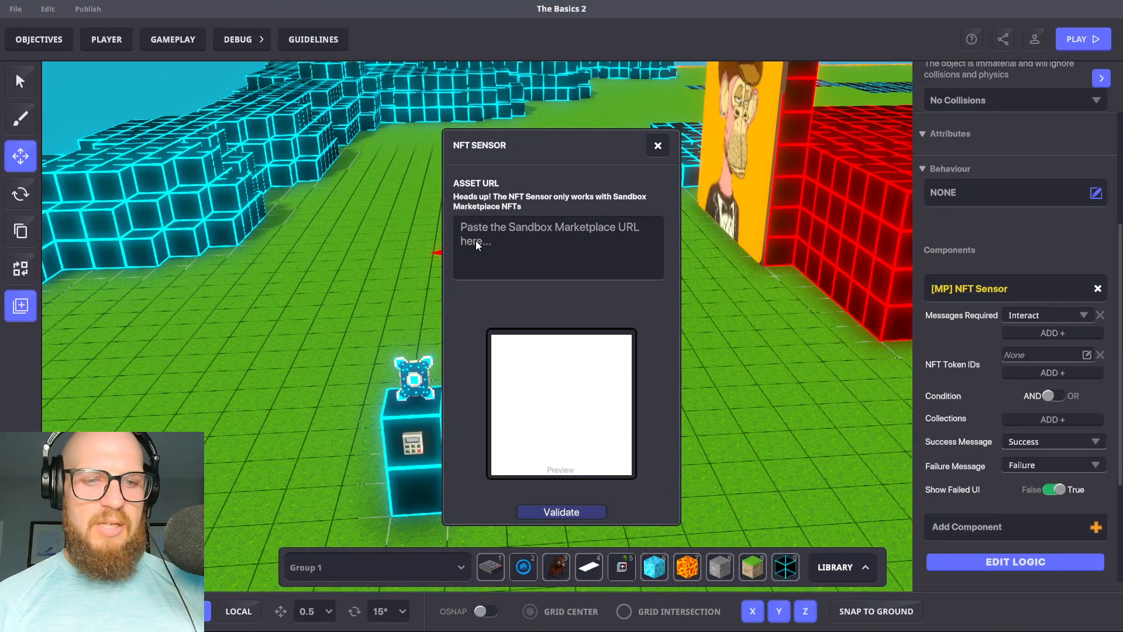
click(475, 240)
text(https://www.sandbox.game/en/assets/masskara-mask/d2526f1b-c3cd-441b-82d3-ab0538c31544/)
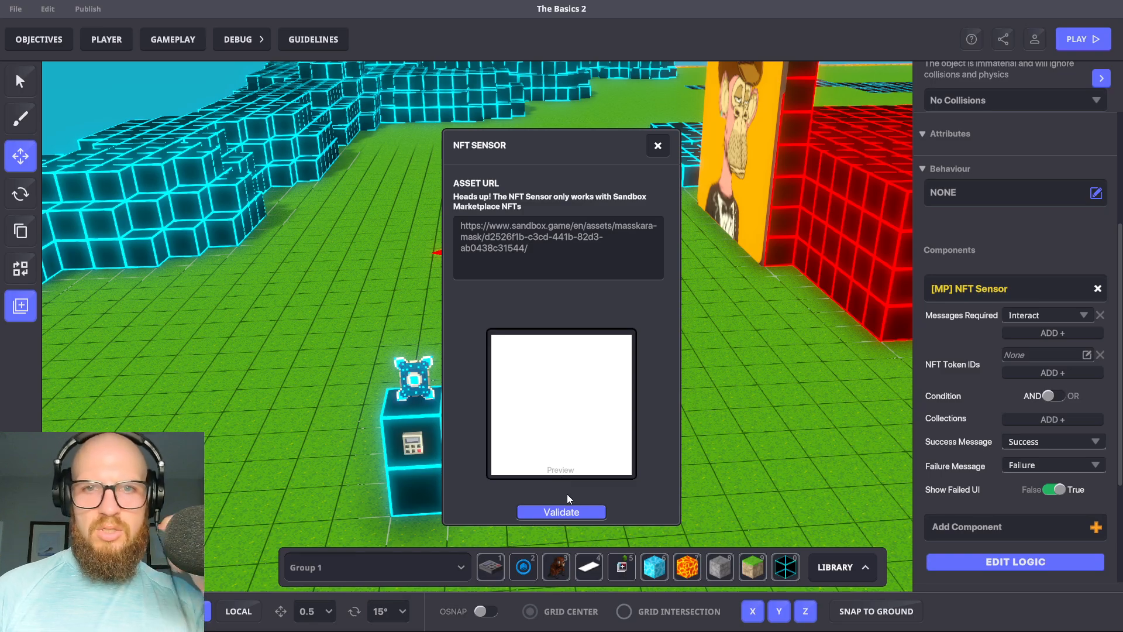
click(574, 510)
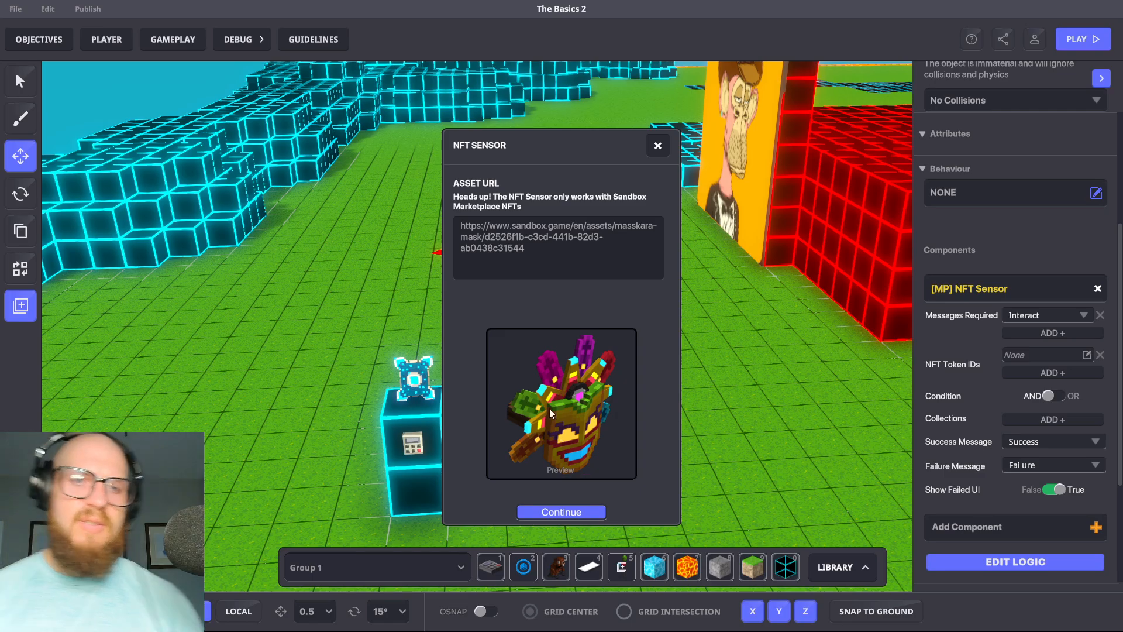
click(566, 513)
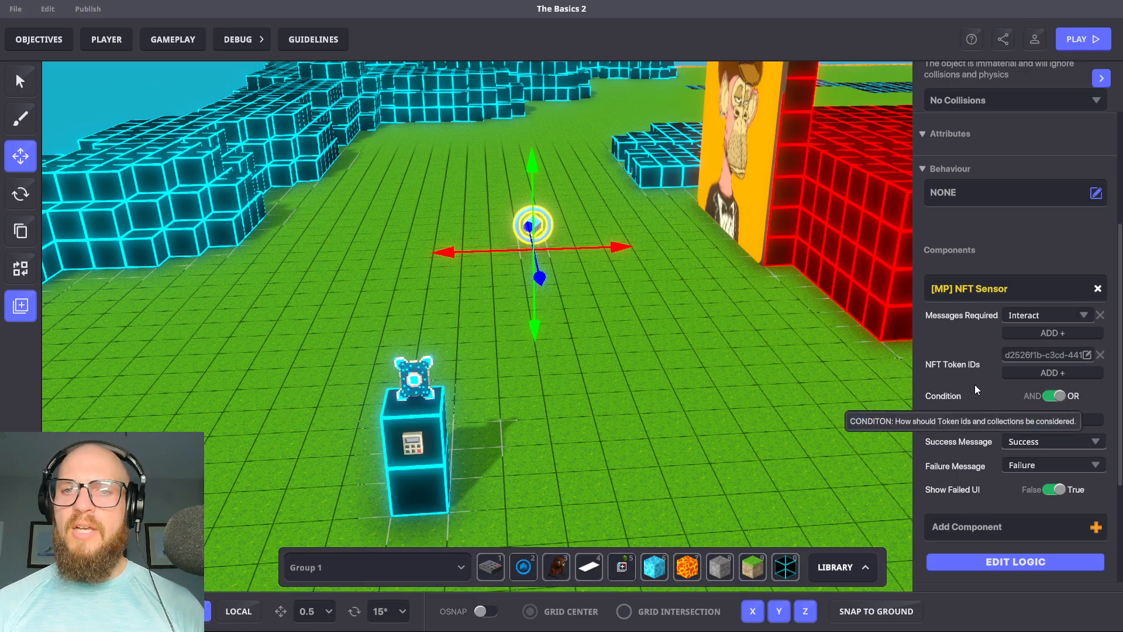
Review the NFT Sensor's AND/OR condition and add a collection entry to the component
mouse_move(981, 365)
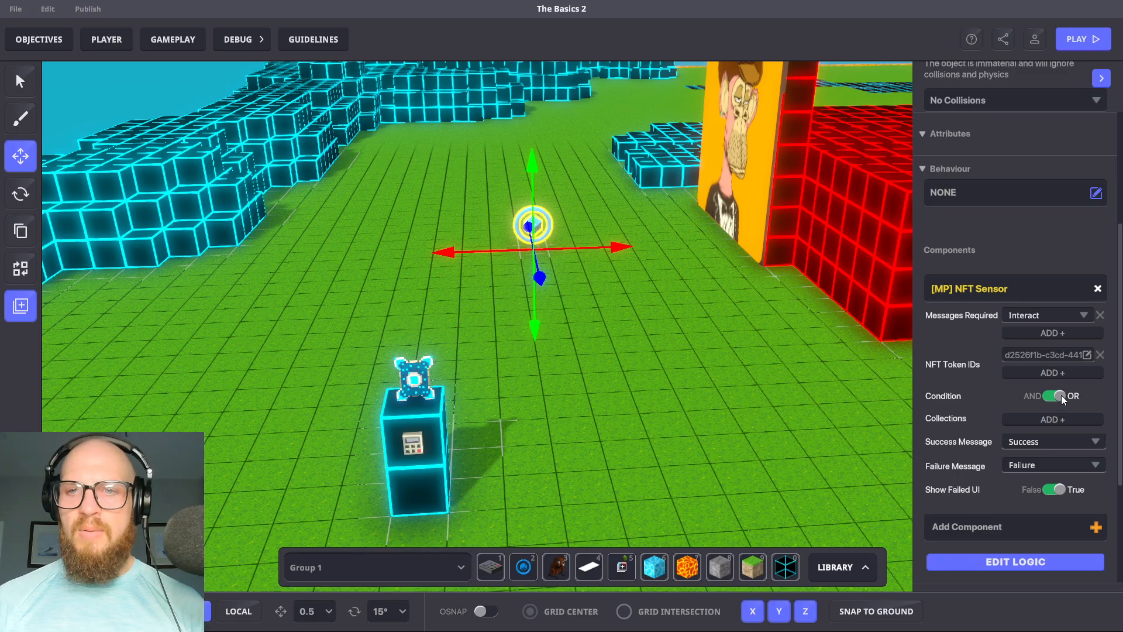
scroll(989, 391, down, 2)
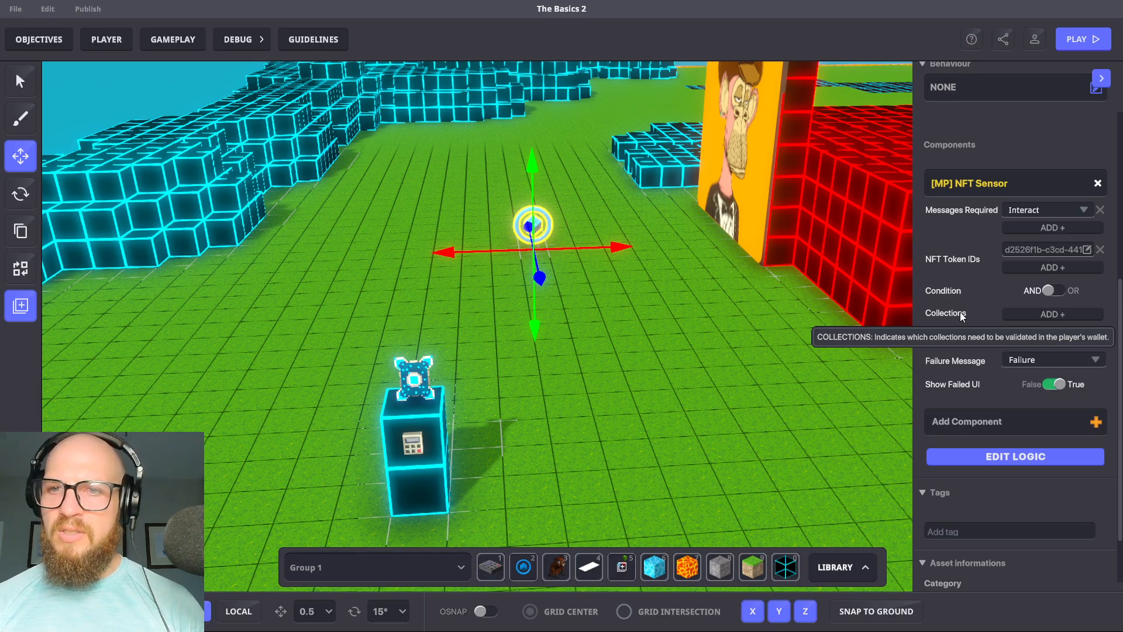
click(1072, 318)
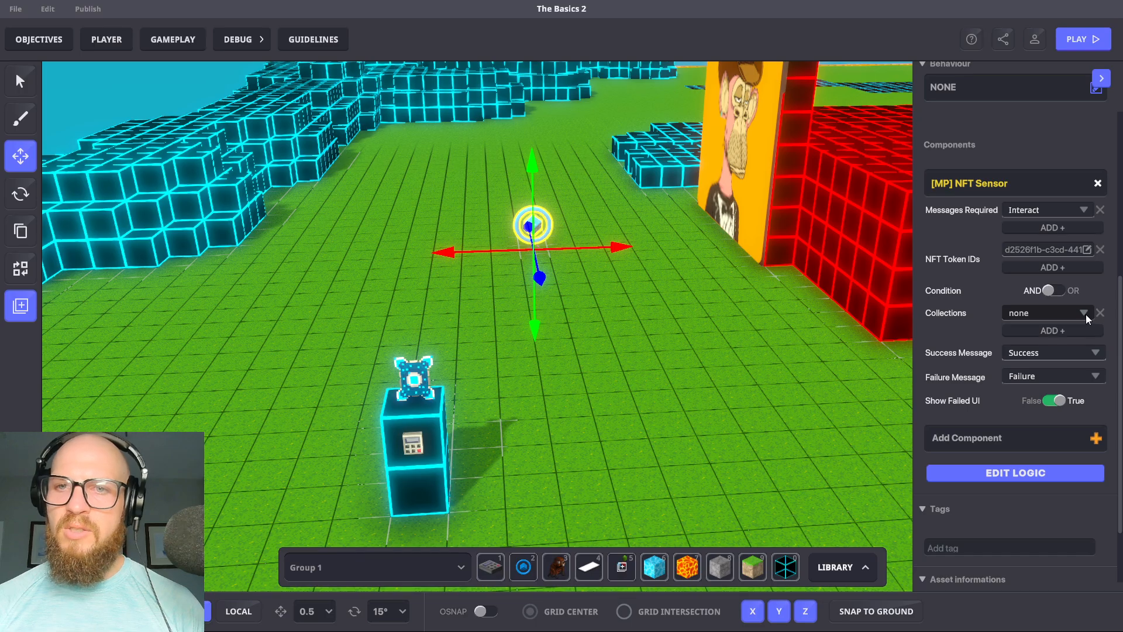
Browse the collections available for the NFT Sensor's required collection entry
click(1083, 314)
scroll(1047, 349, down, 5)
scroll(1052, 356, down, 3)
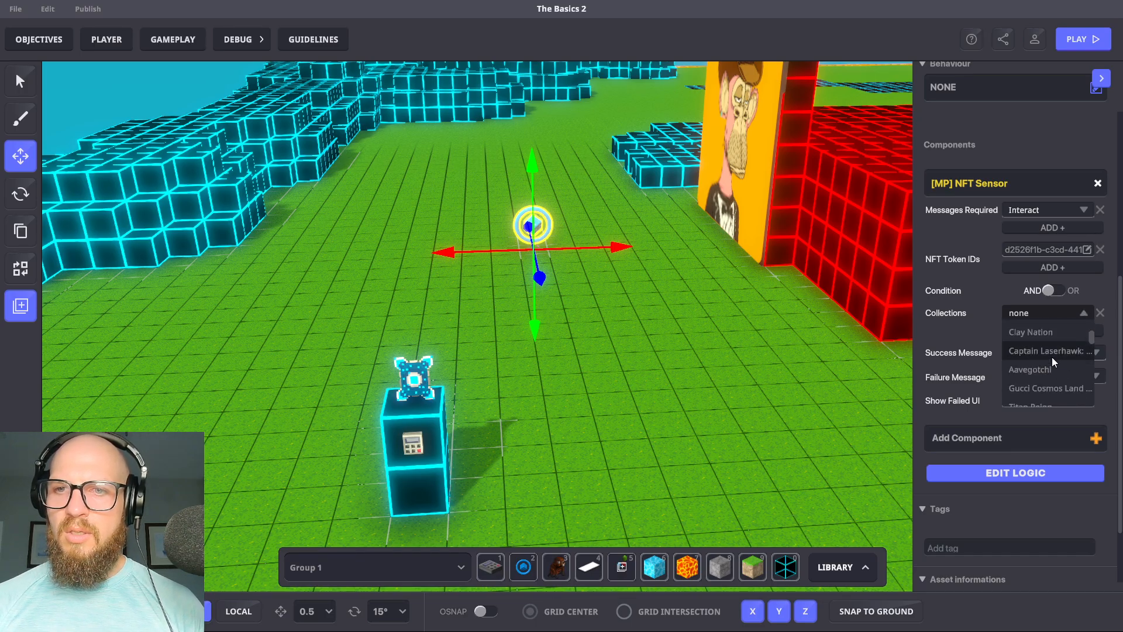
scroll(1053, 378, down, 3)
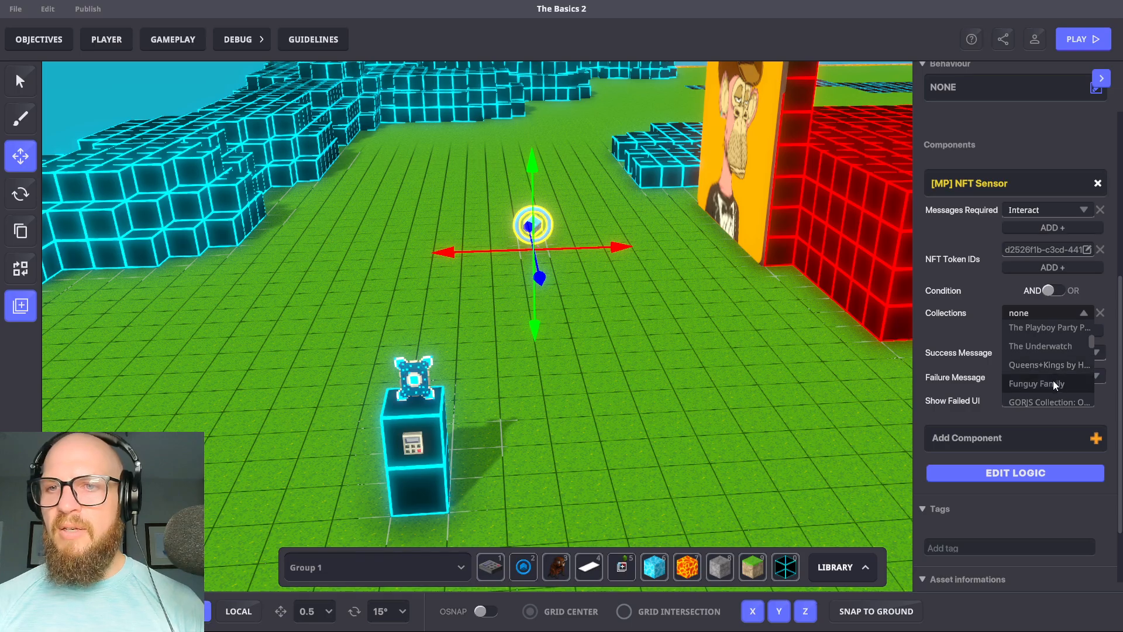
scroll(1044, 383, up, 6)
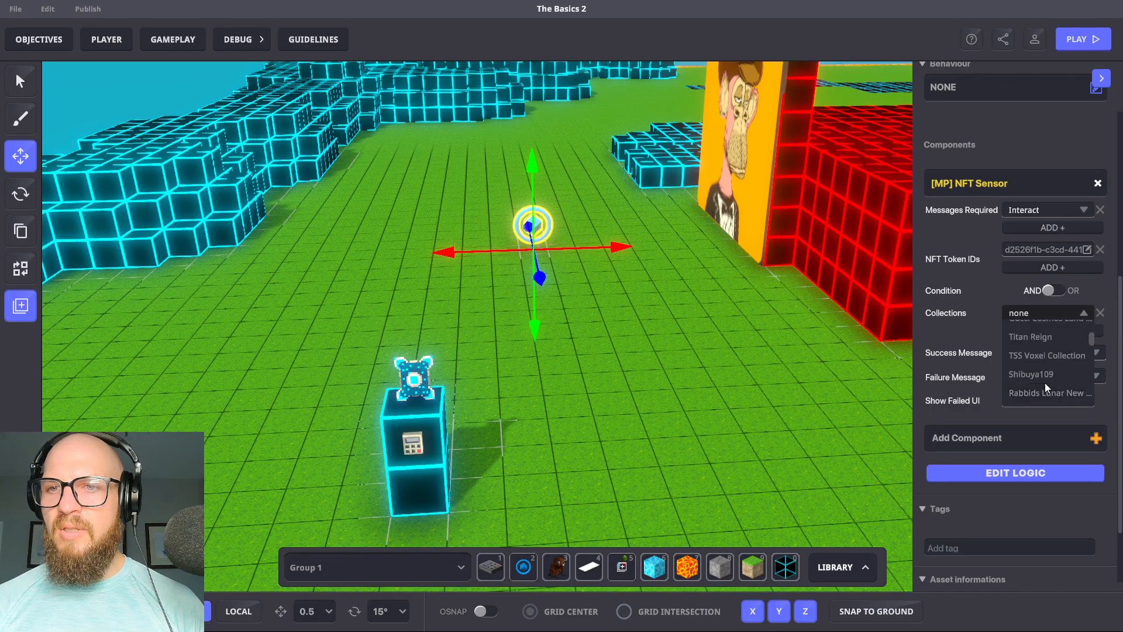
scroll(1044, 382, up, 4)
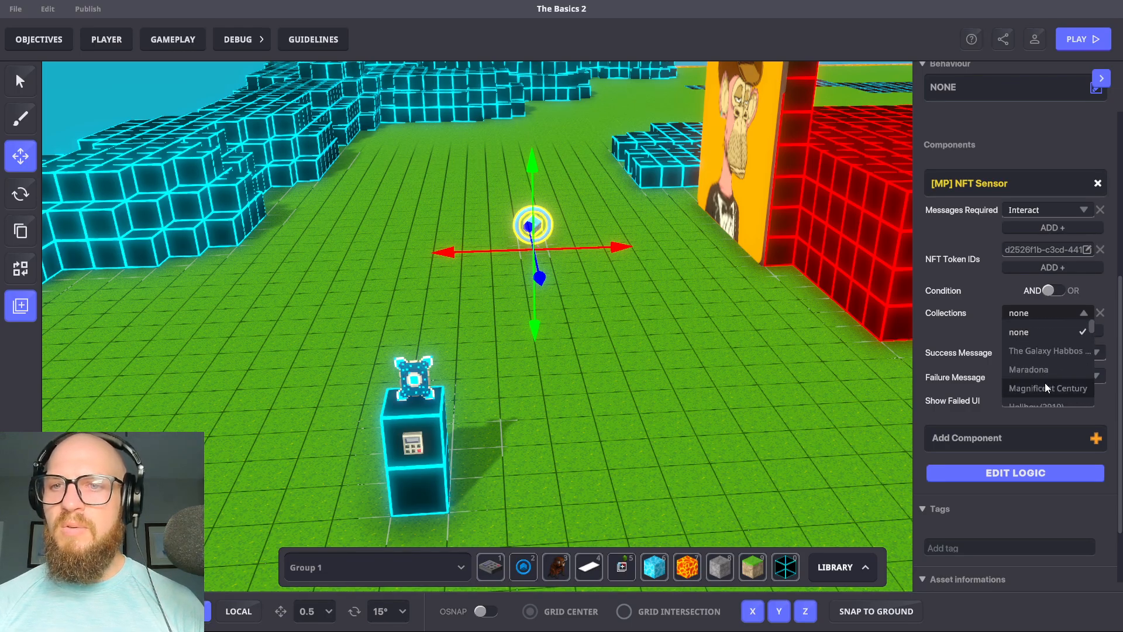
scroll(1047, 370, down, 4)
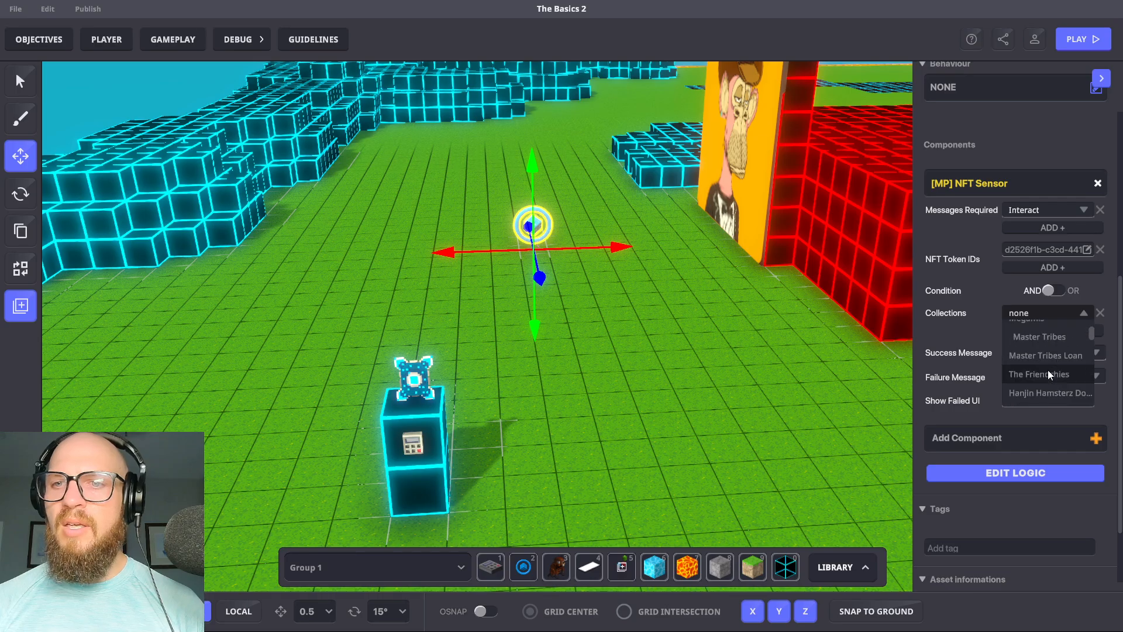
scroll(1057, 387, down, 3)
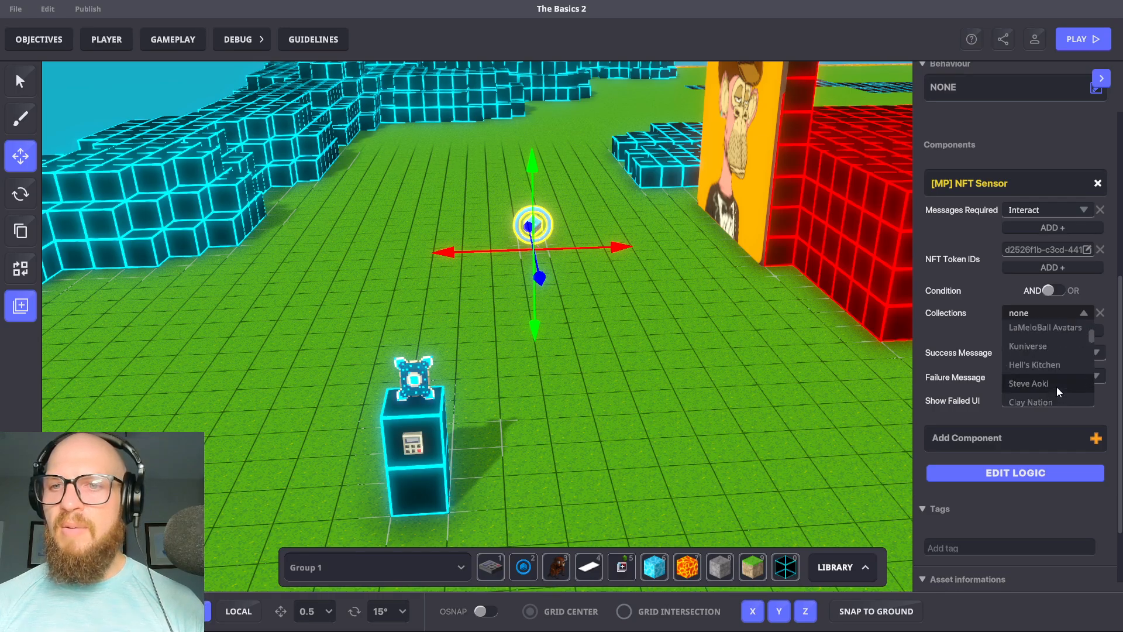
scroll(1056, 387, up, 3)
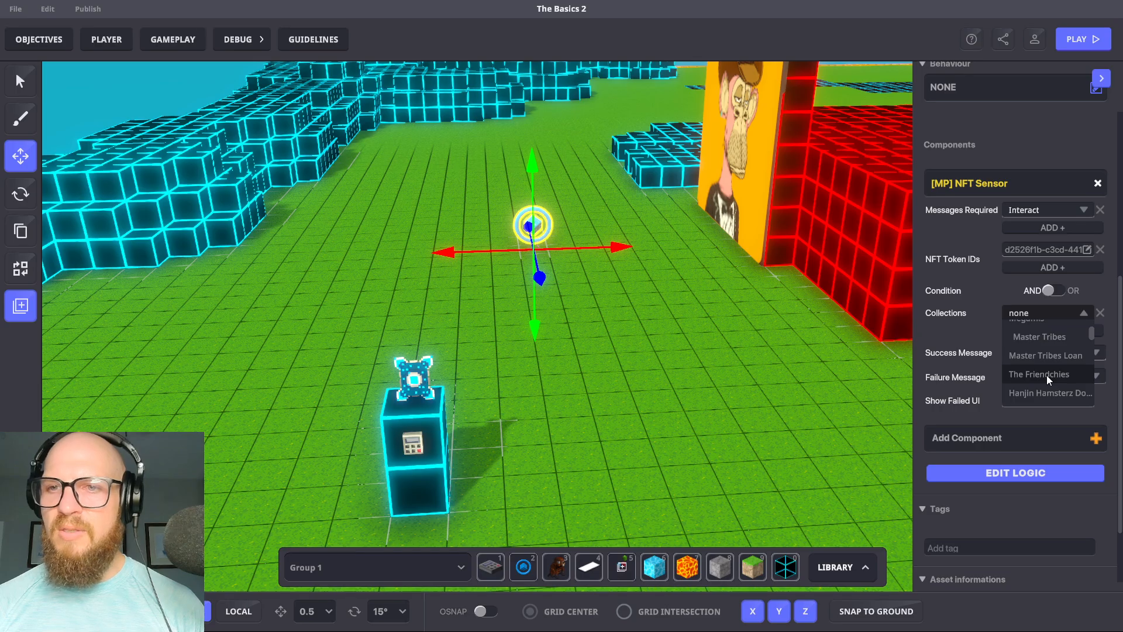
scroll(1047, 374, up, 2)
scroll(1045, 380, up, 2)
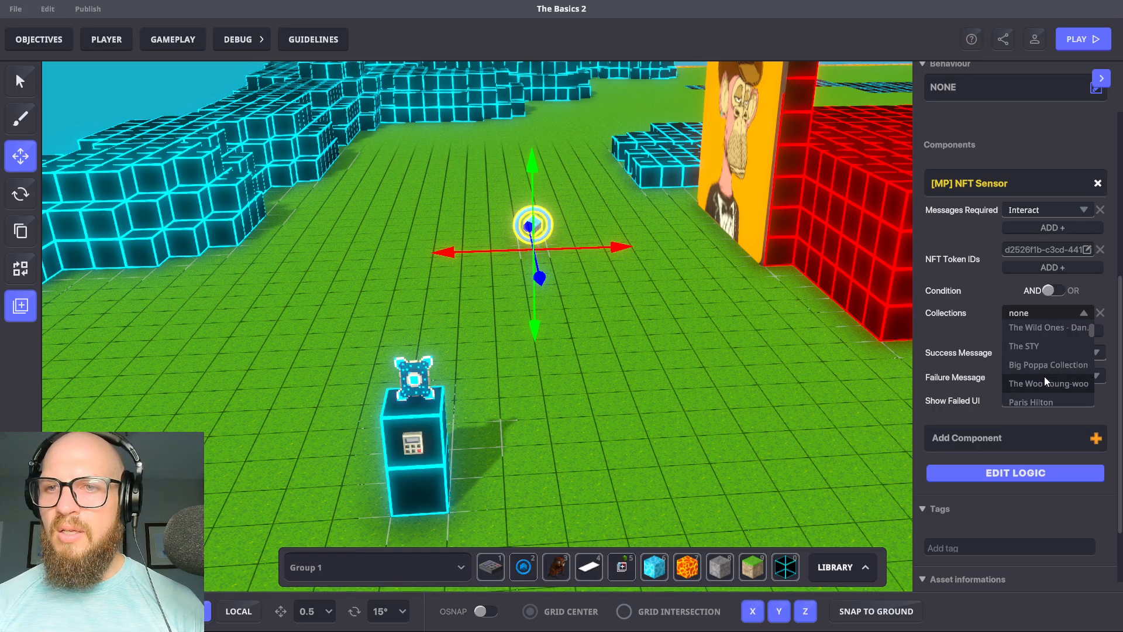
scroll(1045, 381, up, 2)
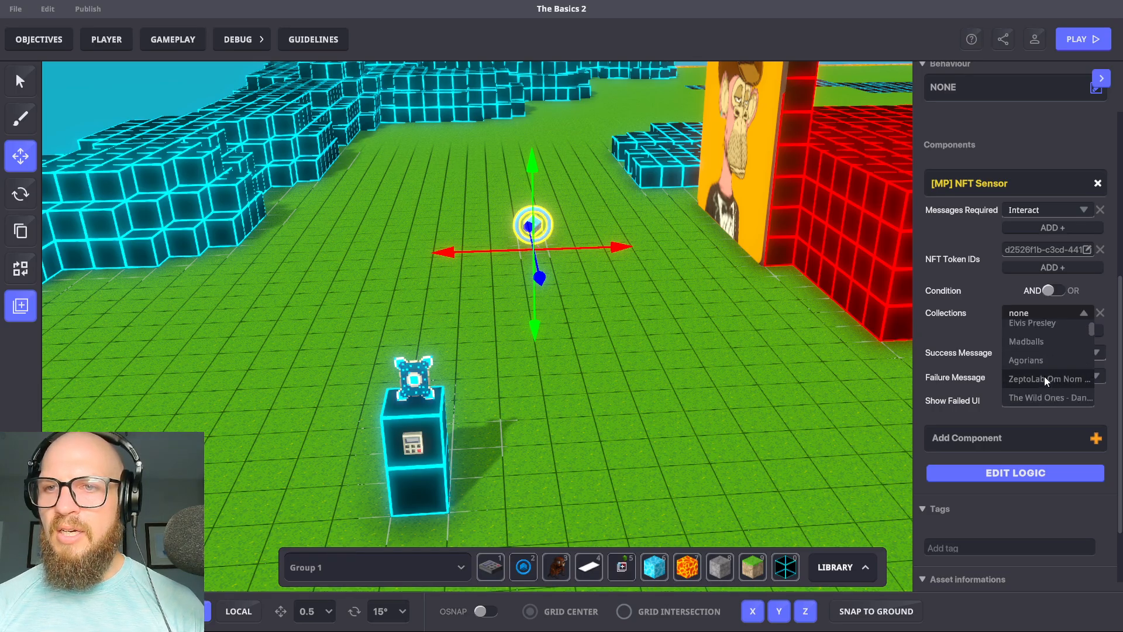
scroll(1044, 377, up, 1)
scroll(1043, 377, up, 2)
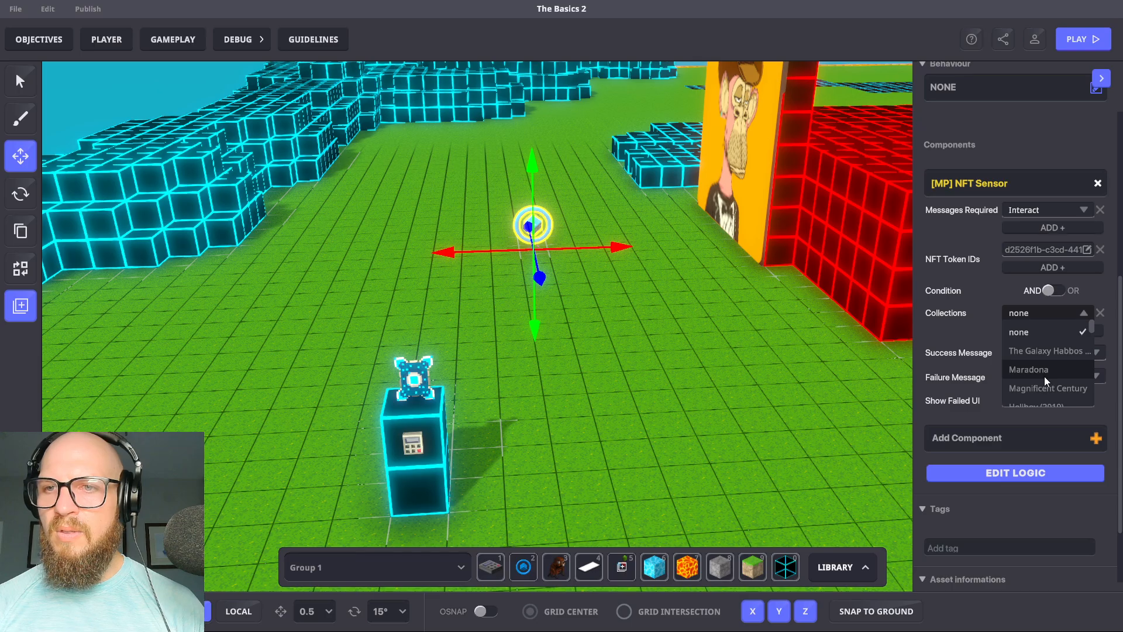
Set the NFT Sensor's required collection to Funguy Family
scroll(1044, 377, down, 3)
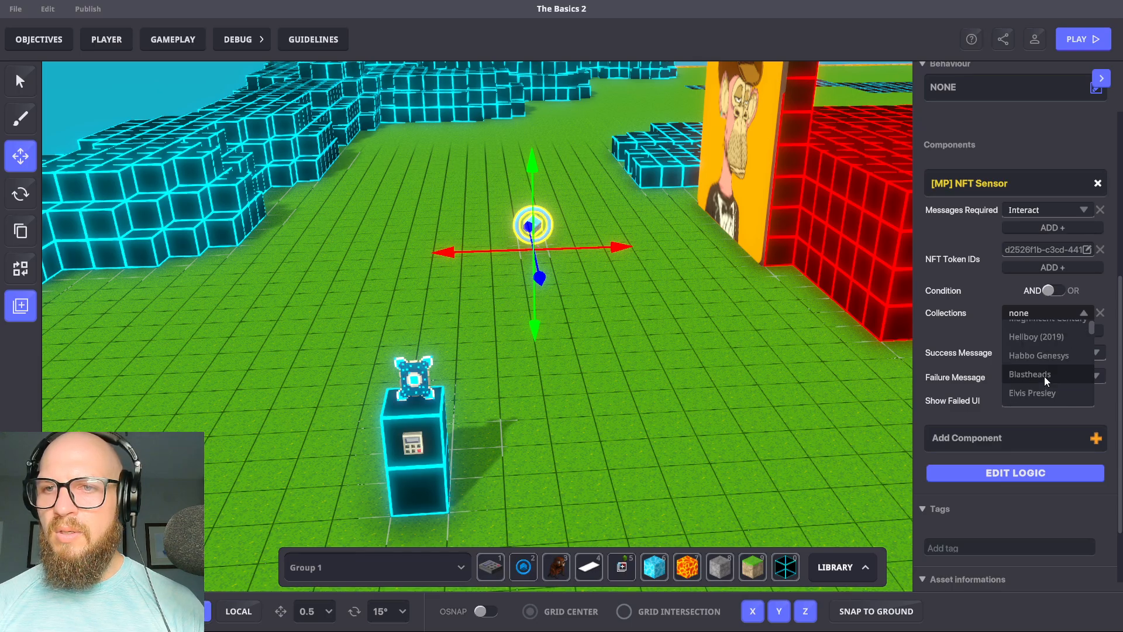
scroll(1044, 376, down, 2)
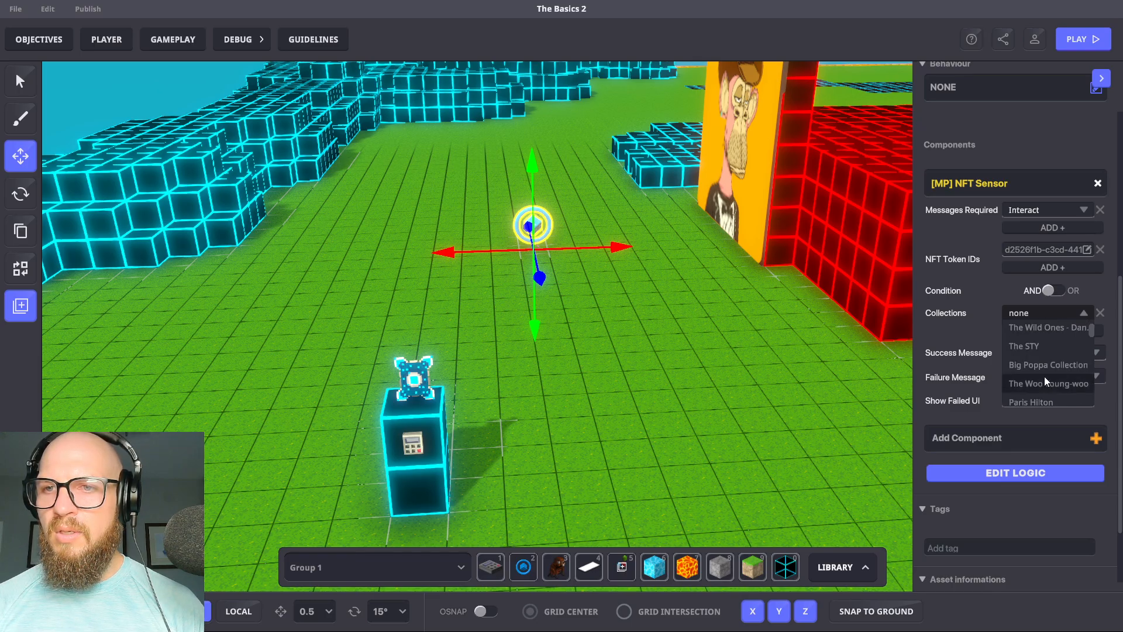
scroll(1044, 377, down, 2)
scroll(1044, 381, down, 2)
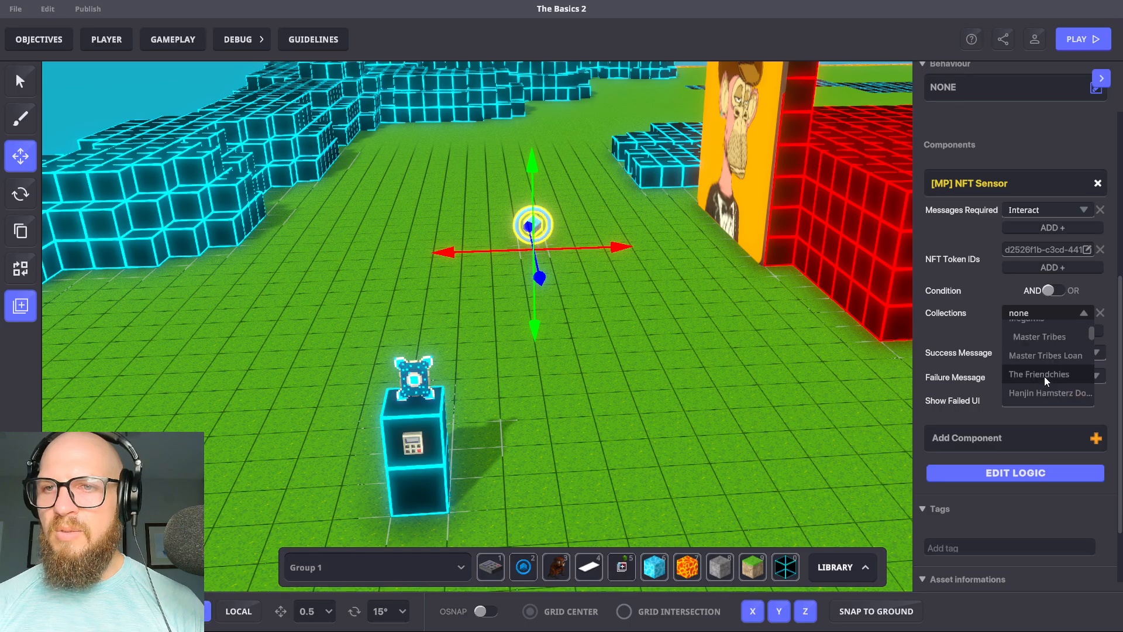
scroll(1043, 380, down, 2)
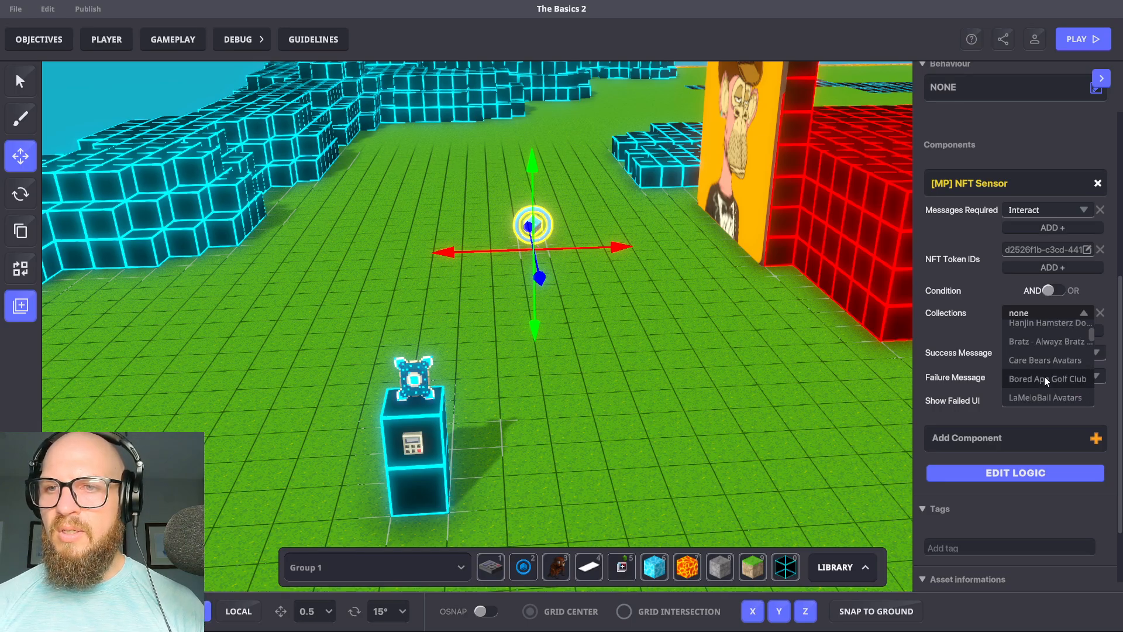
scroll(1043, 376, down, 3)
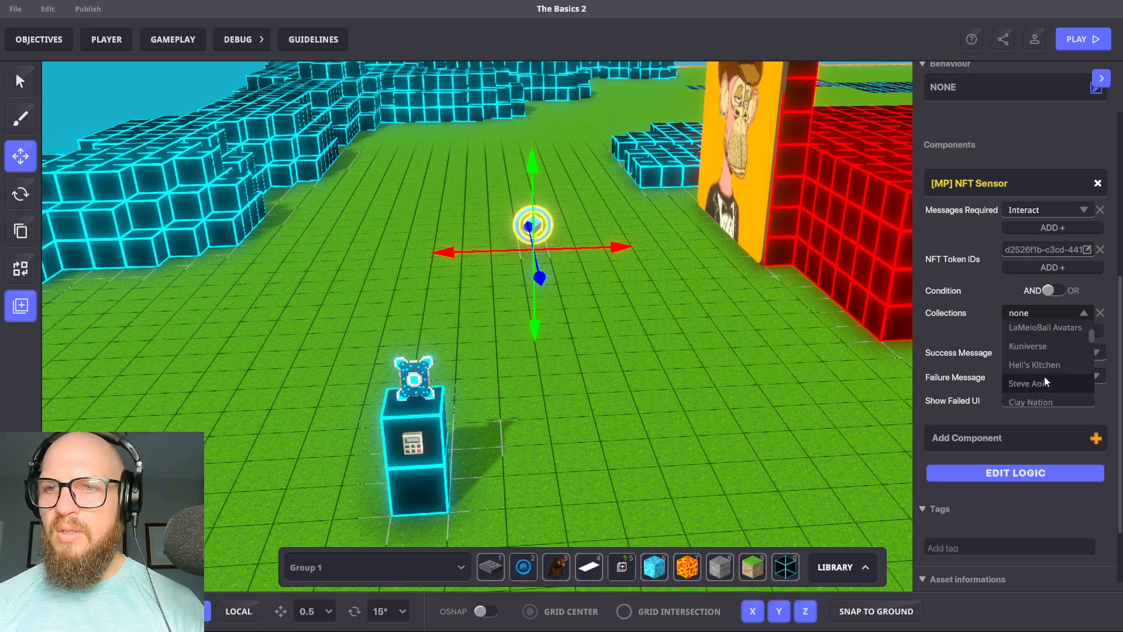
scroll(1044, 376, down, 2)
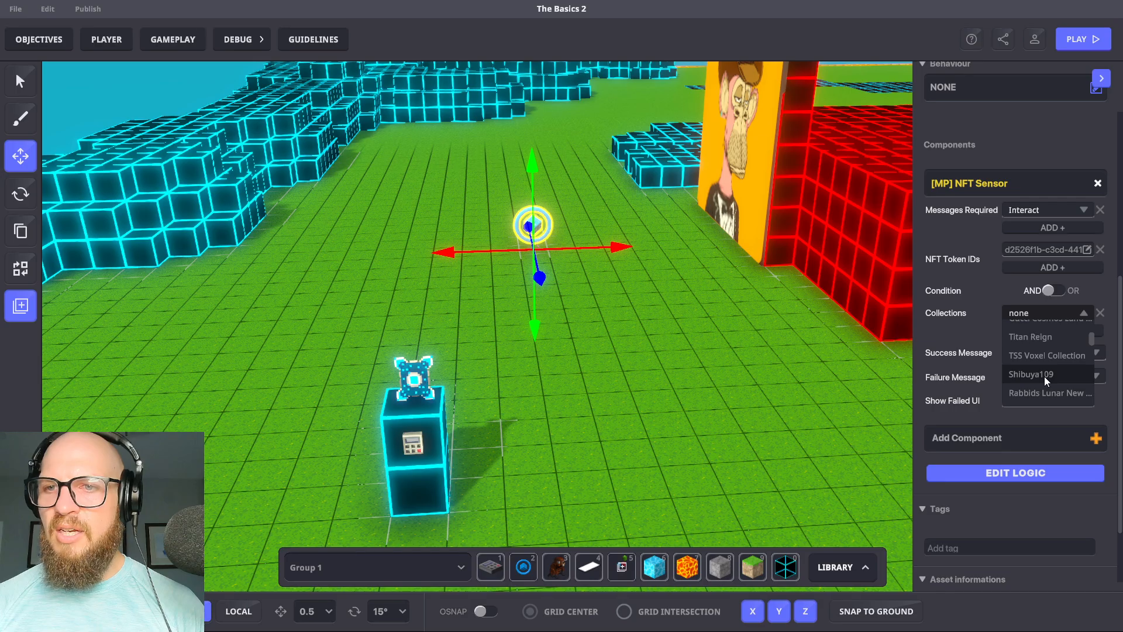
scroll(1044, 376, down, 2)
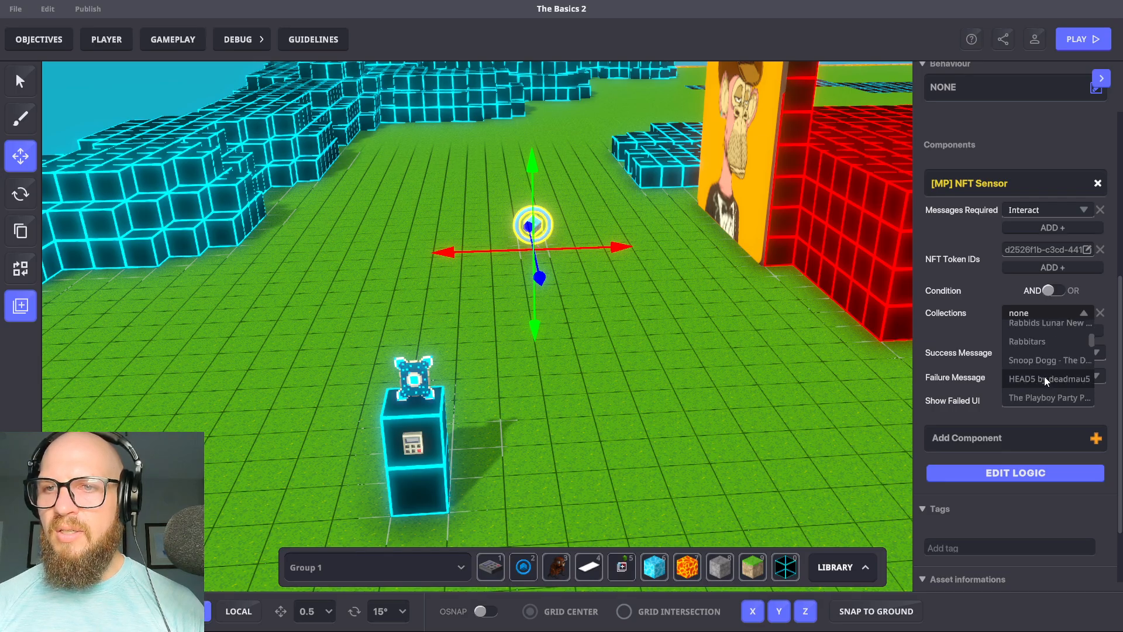
scroll(1043, 376, down, 2)
click(1058, 382)
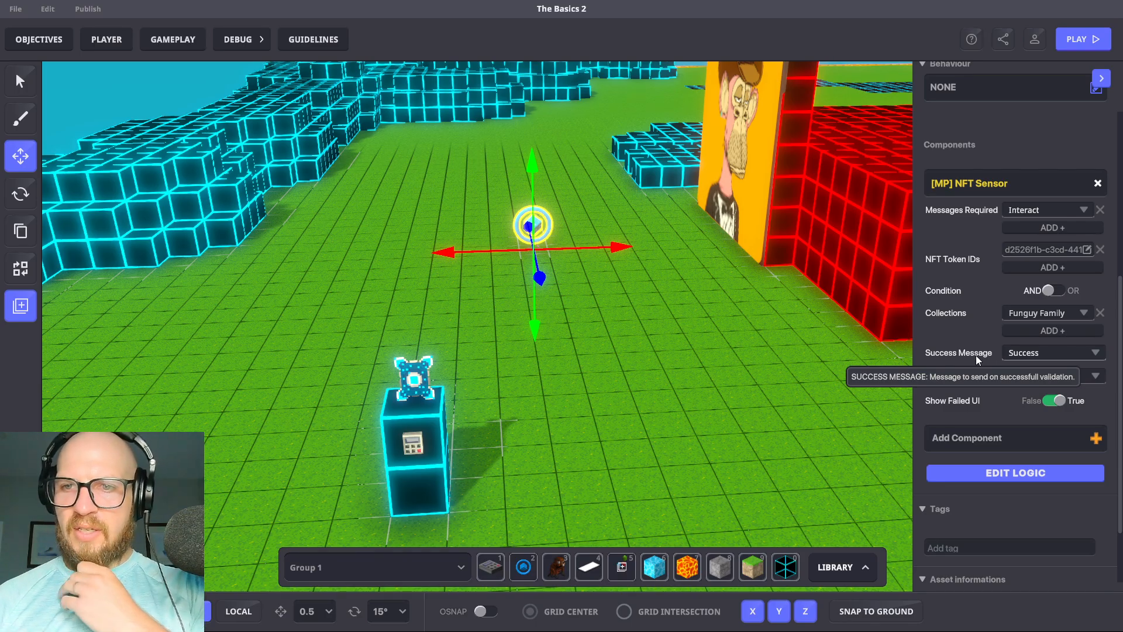
Review the NFT Sensor's success message options and return to the Logic Asset's general properties
click(1097, 355)
click(1051, 362)
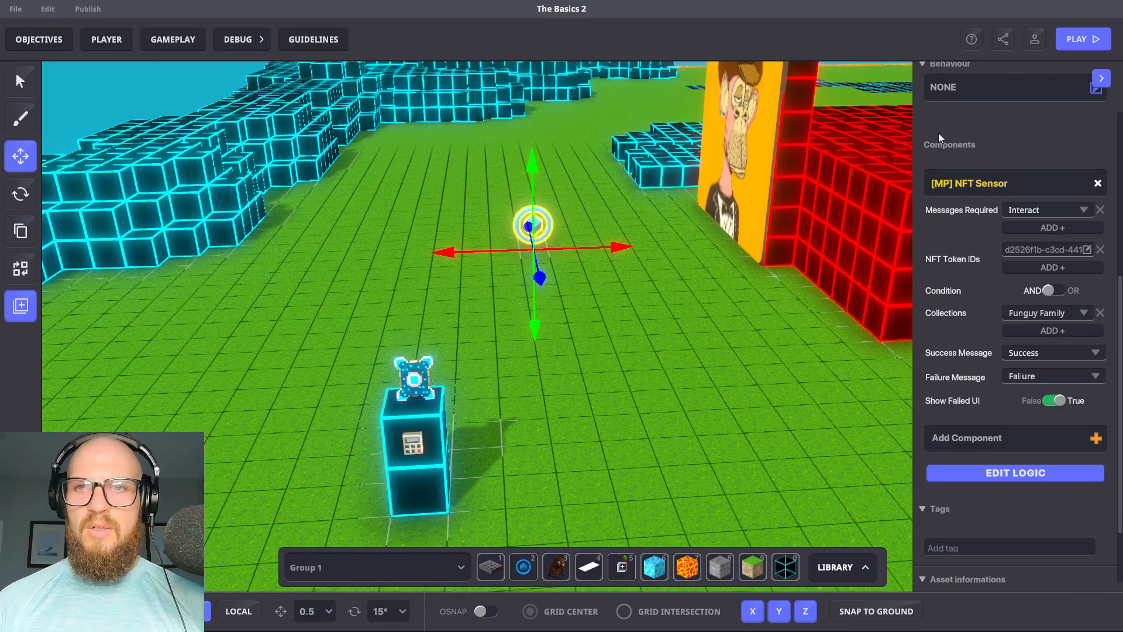
scroll(971, 146, up, 5)
scroll(971, 145, up, 1)
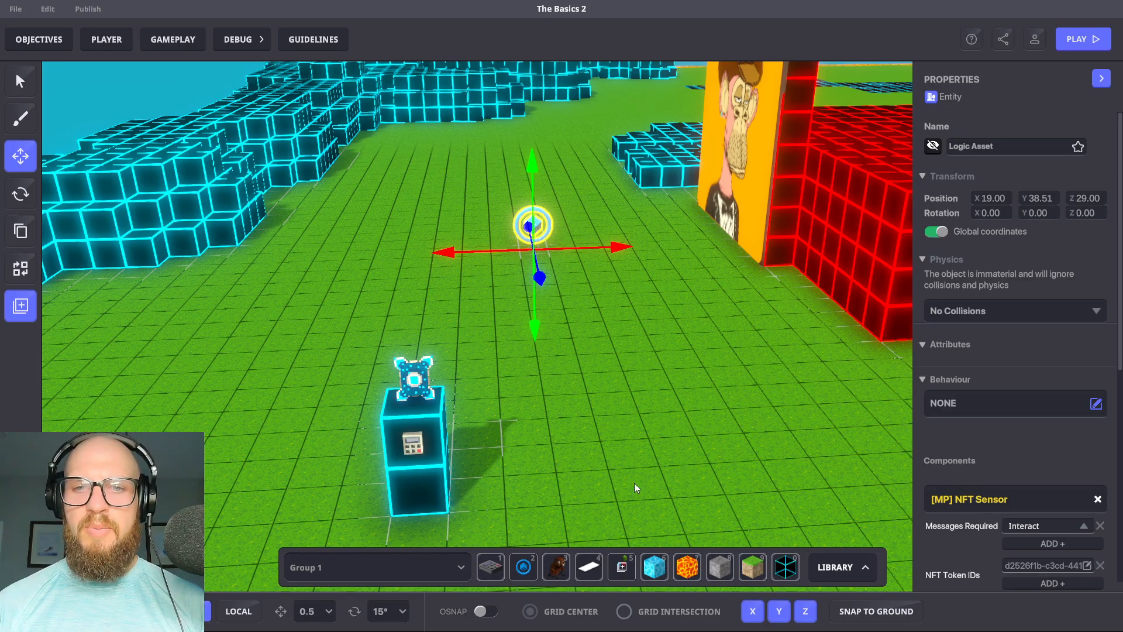
Place a Beaver at the Logic Asset's location, check it in play mode, and return to the editor
click(556, 567)
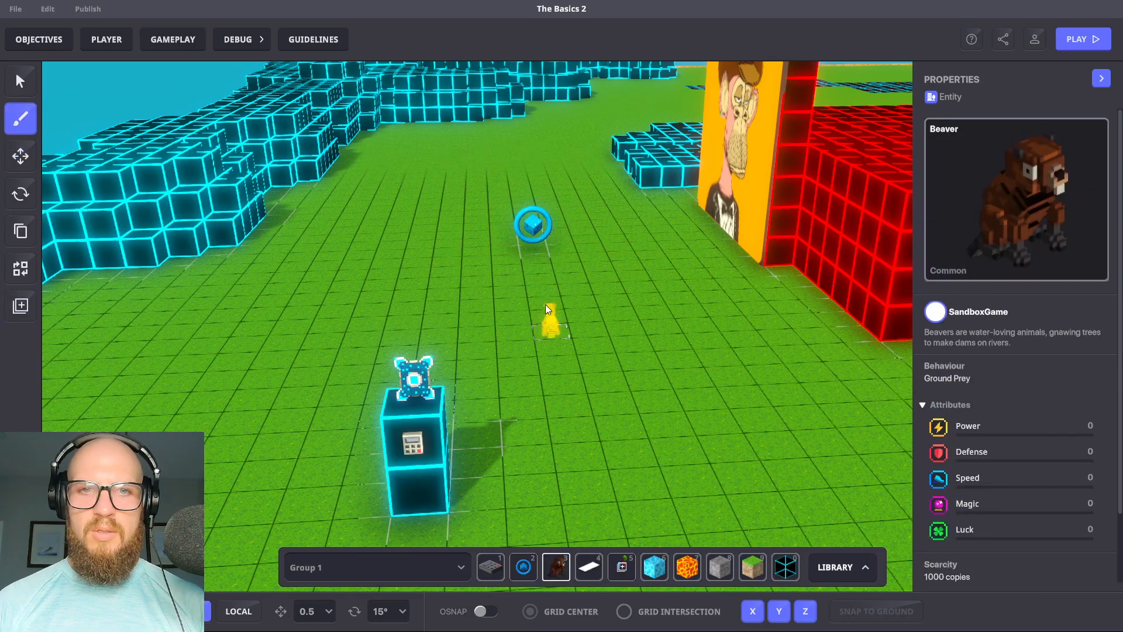
click(532, 250)
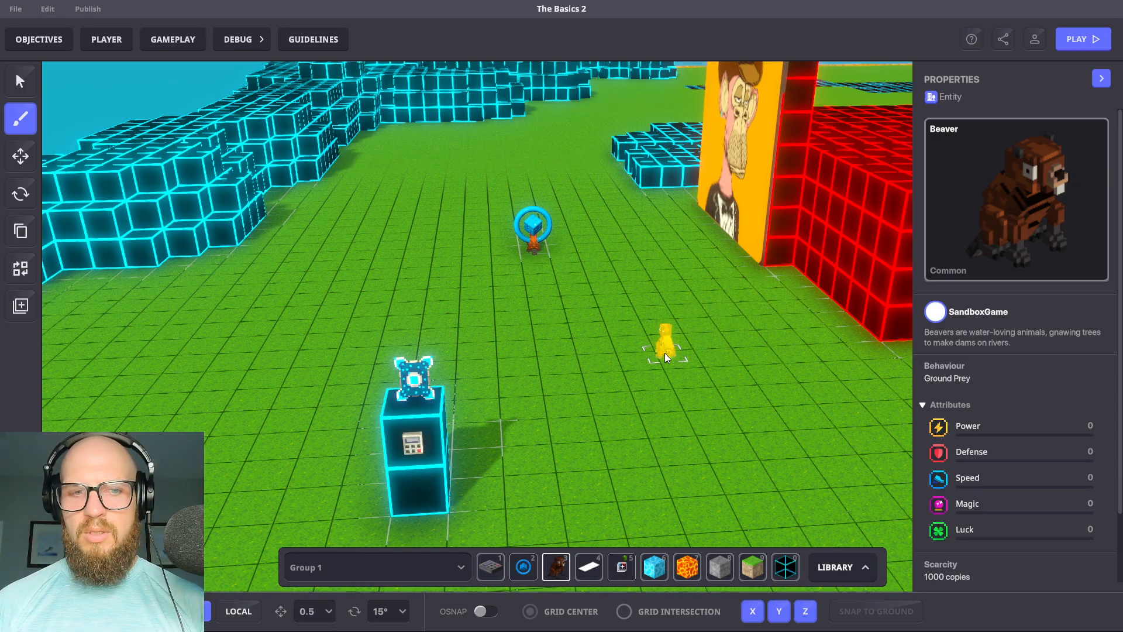
key(Tab)
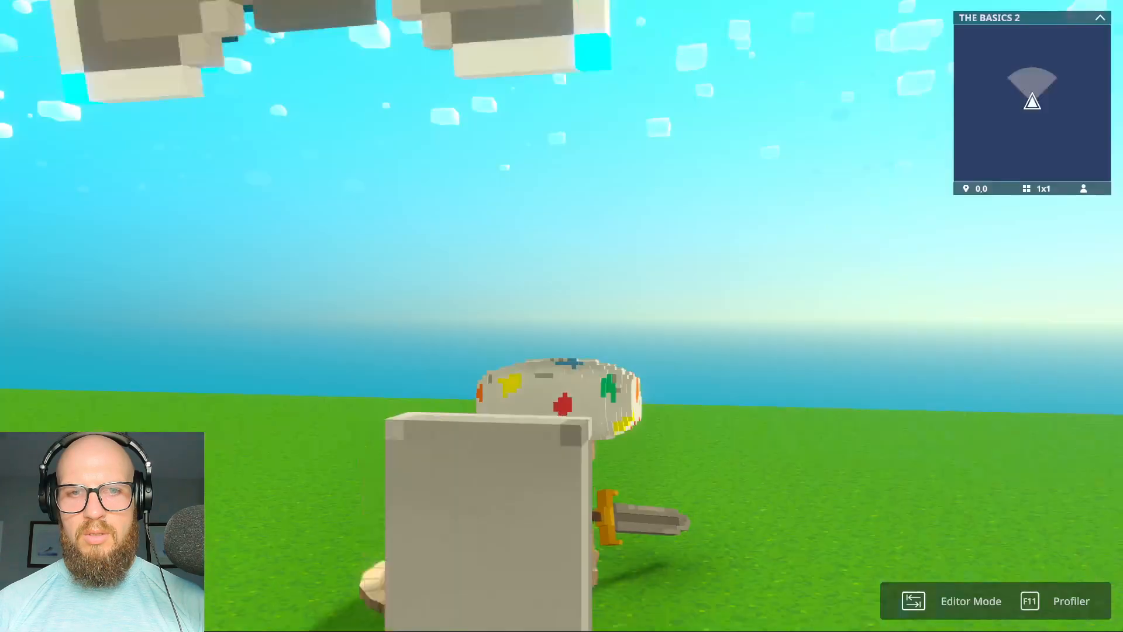
key(w)
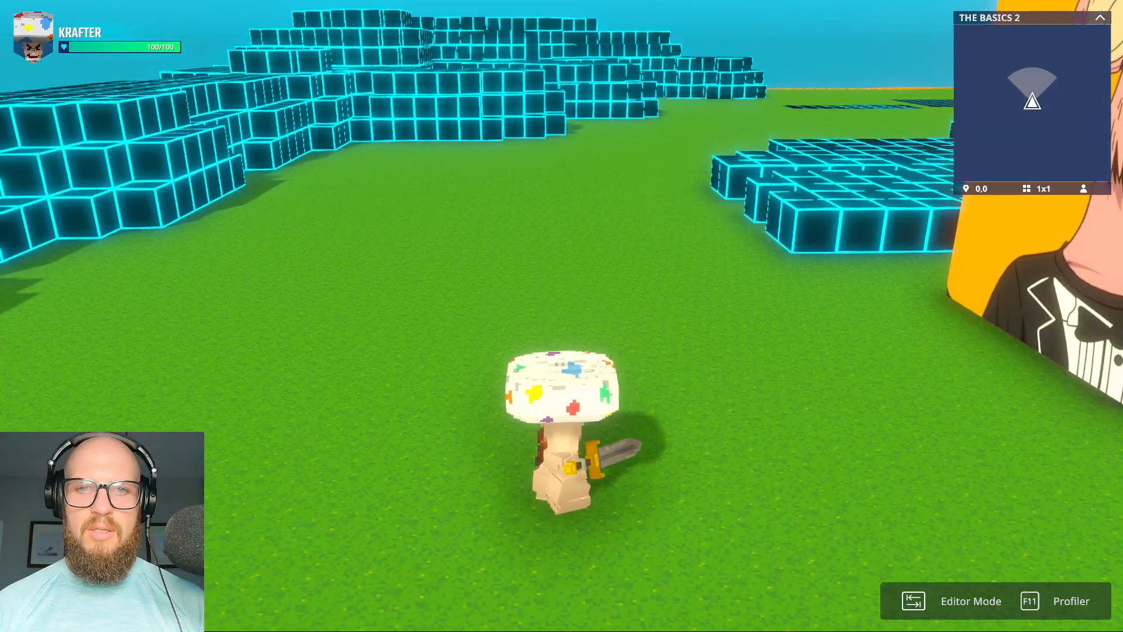
key(s)
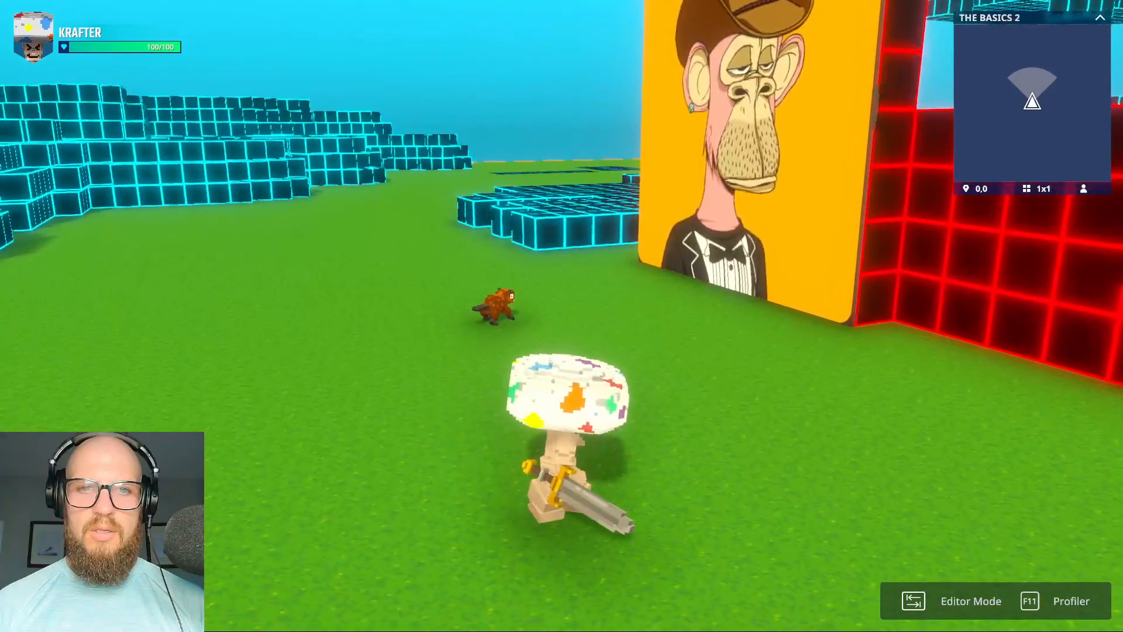
key(Tab)
Open the Logic Asset's logic and review the NFT Sensor's requirements, messages and broadcast settings
click(535, 224)
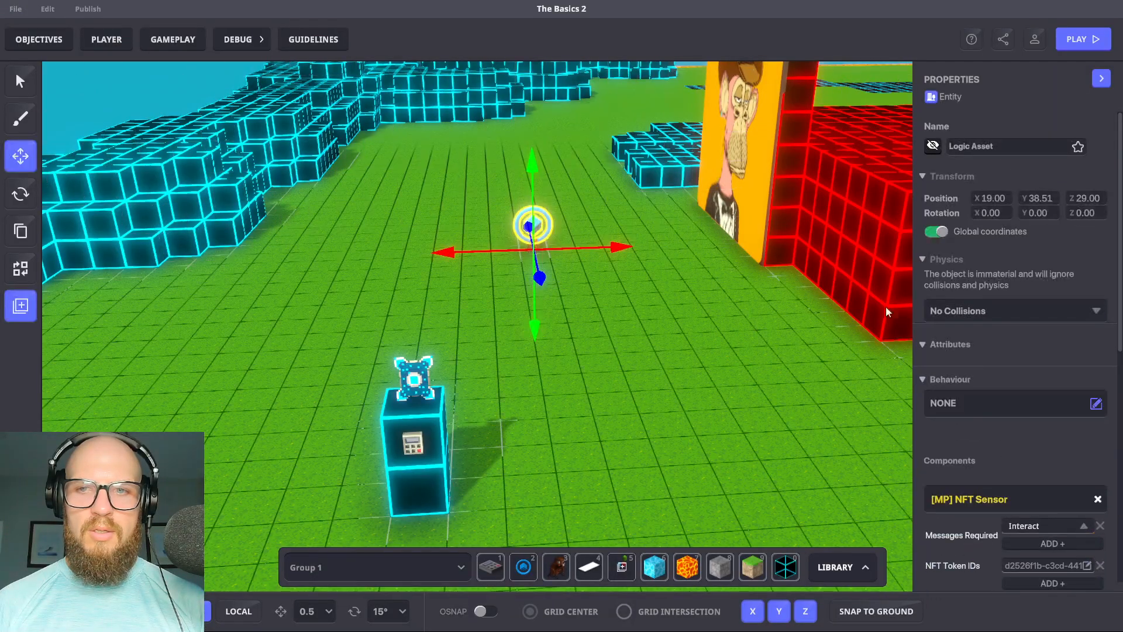
scroll(1010, 401, down, 3)
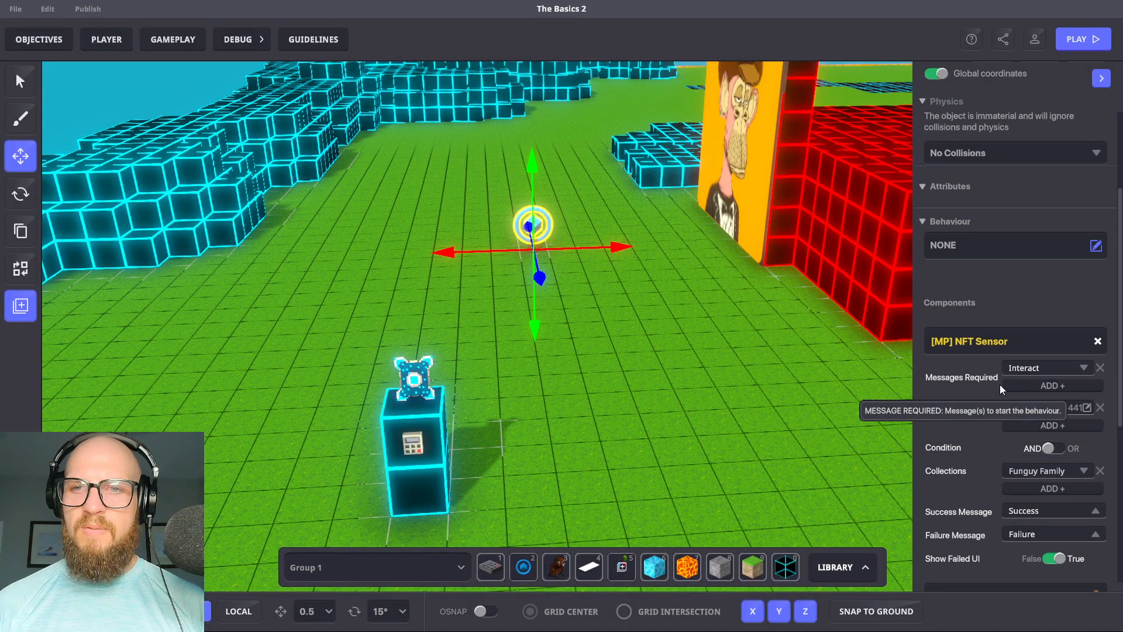
scroll(1009, 390, down, 1)
scroll(1006, 387, down, 4)
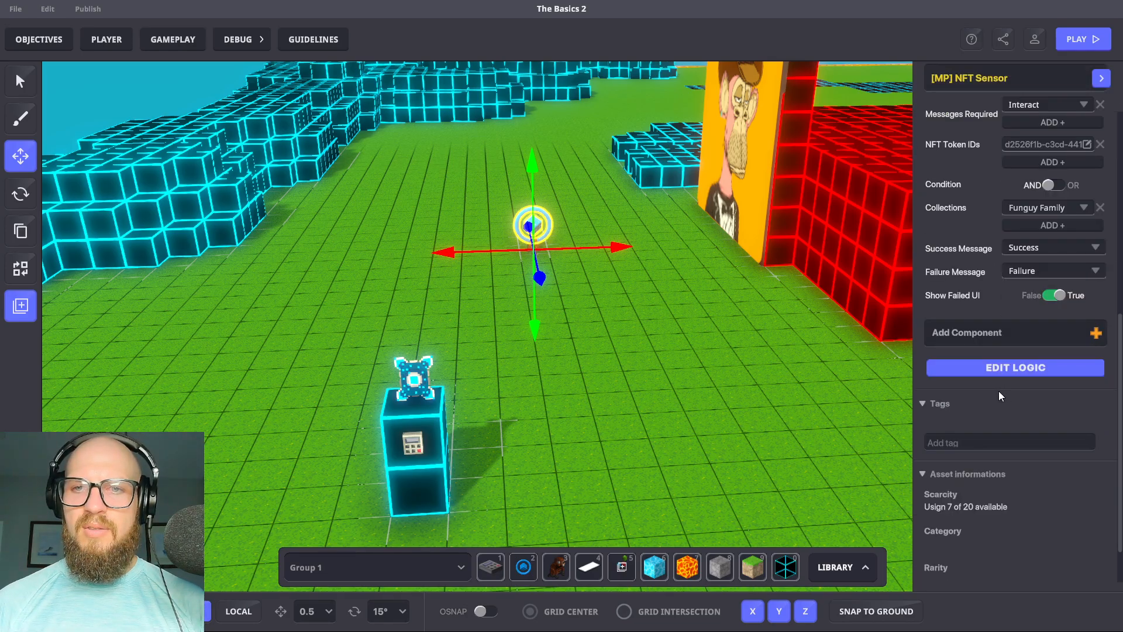
scroll(994, 375, up, 3)
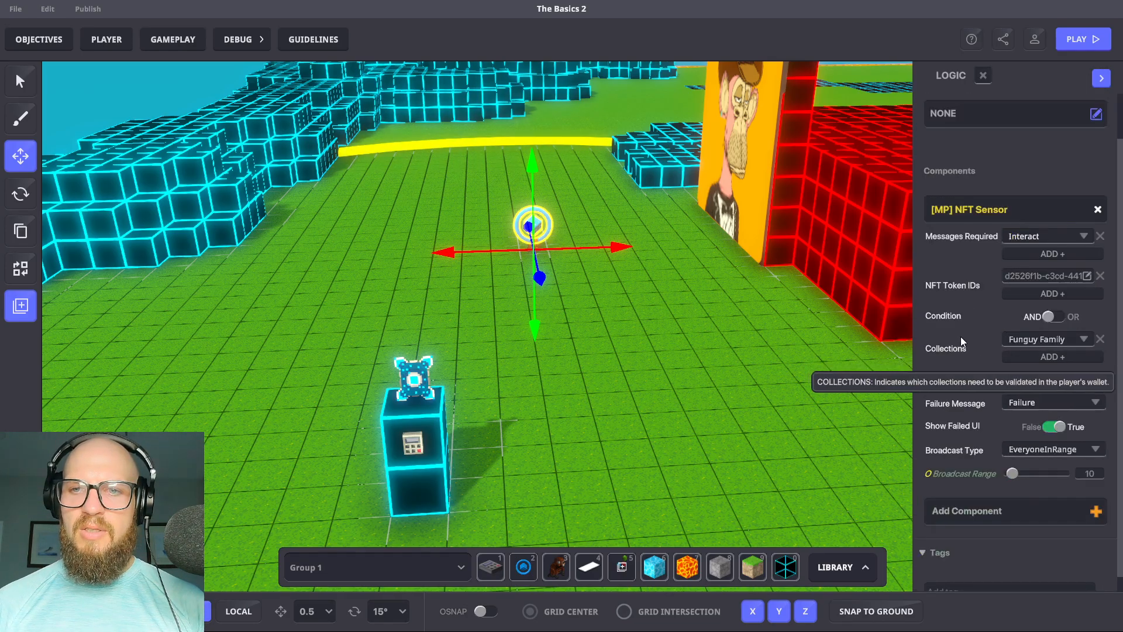
scroll(960, 338, down, 1)
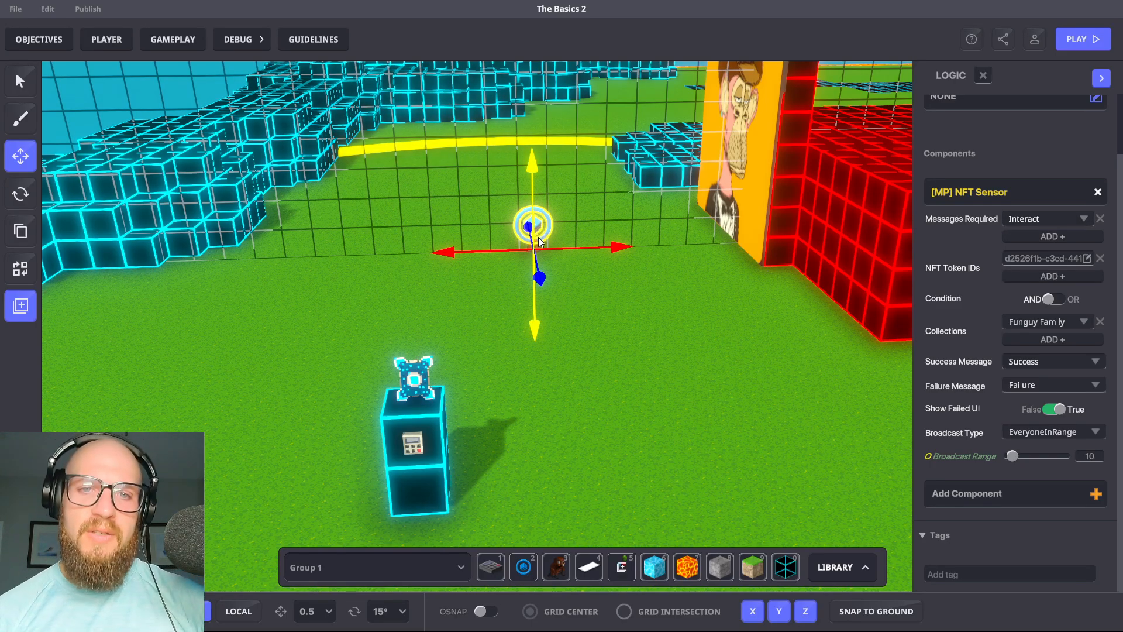
Move the Logic Asset sideways so it no longer overlaps the Beaver, and select the Beaver
click(574, 274)
click(534, 245)
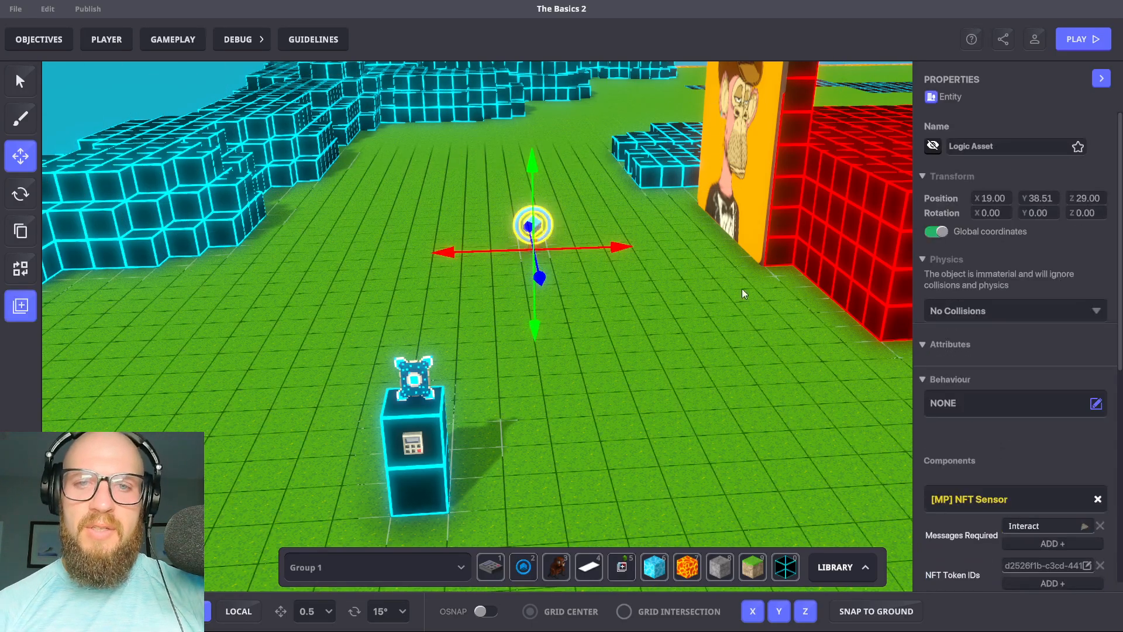
click(544, 272)
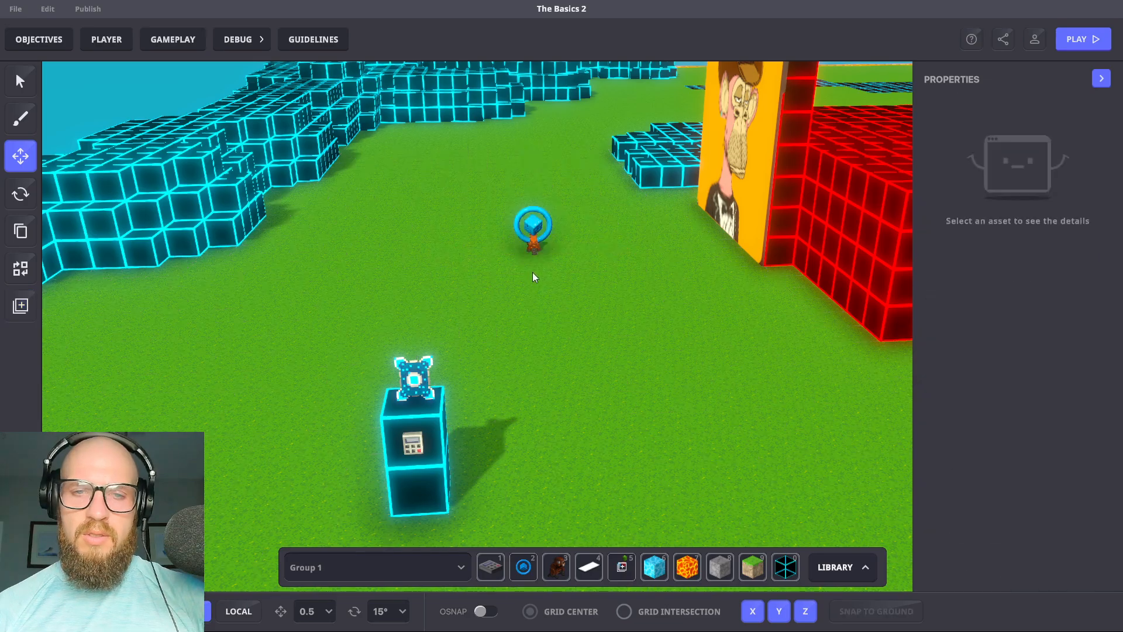
scroll(545, 250, up, 5)
click(550, 239)
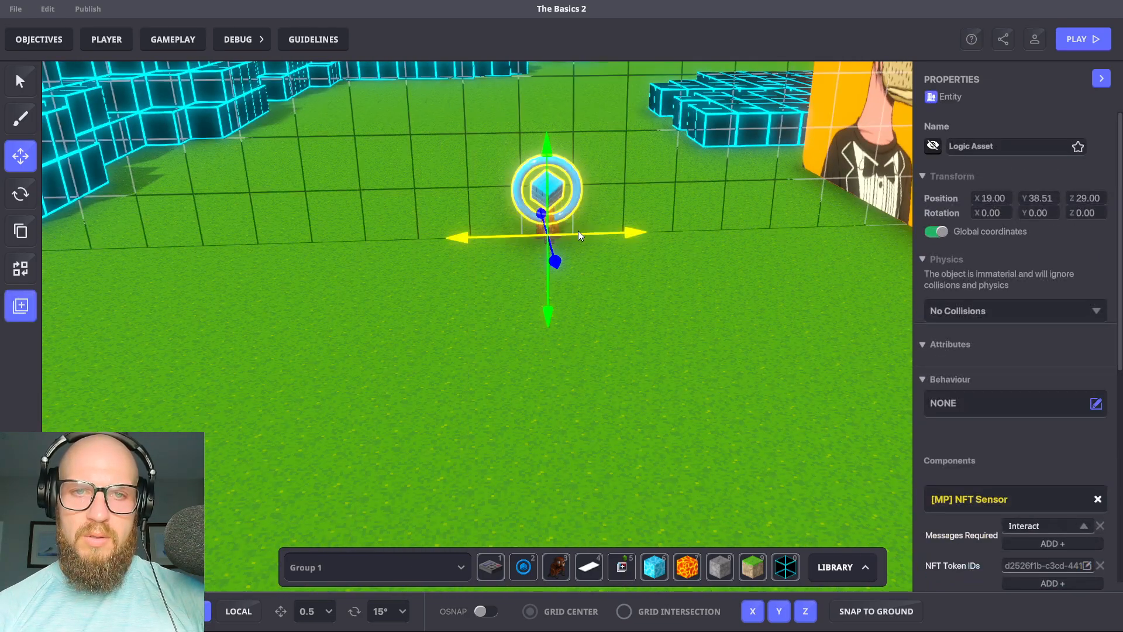
click(639, 232)
click(546, 201)
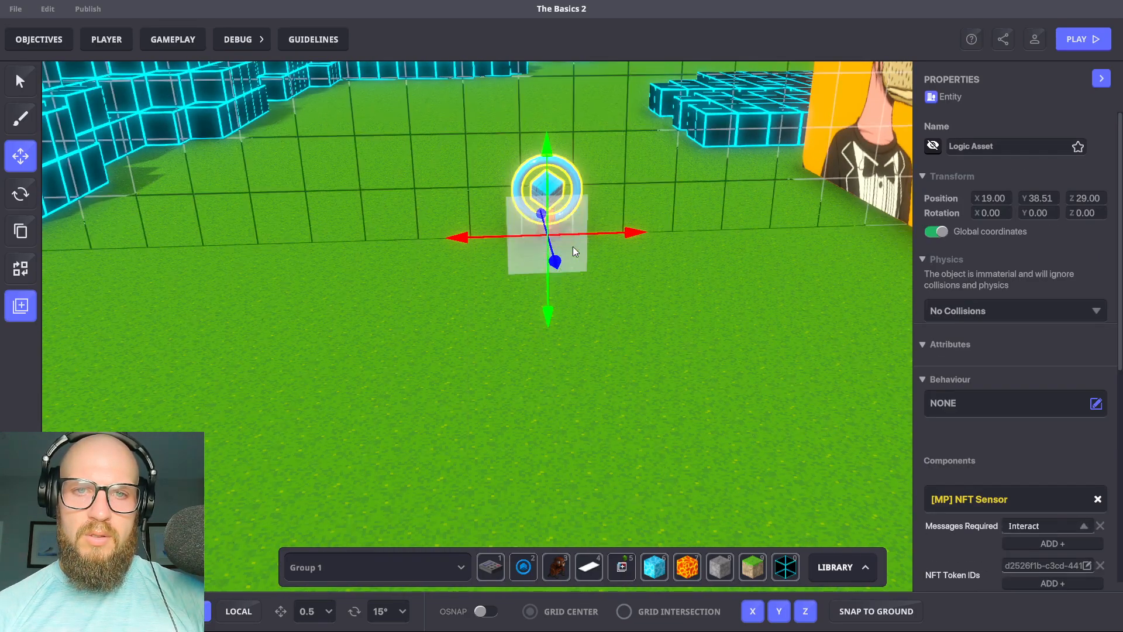
drag(573, 240, 496, 244)
click(550, 221)
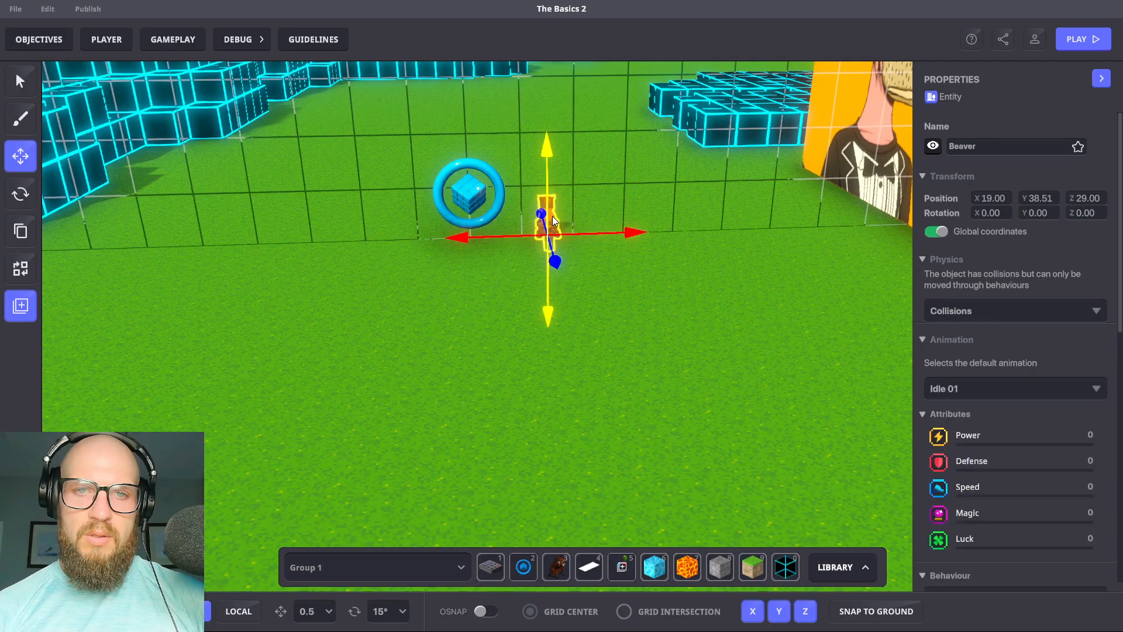
Remove the Health component from the Beaver and set its behaviour to None
scroll(1030, 437, down, 3)
scroll(1053, 369, down, 3)
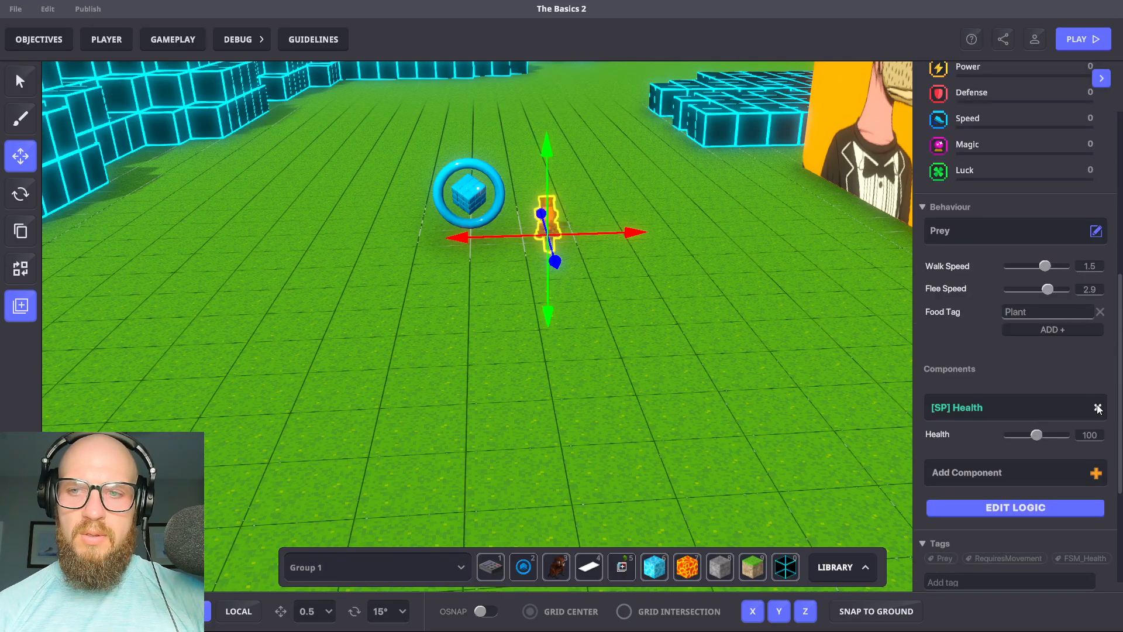
click(1045, 226)
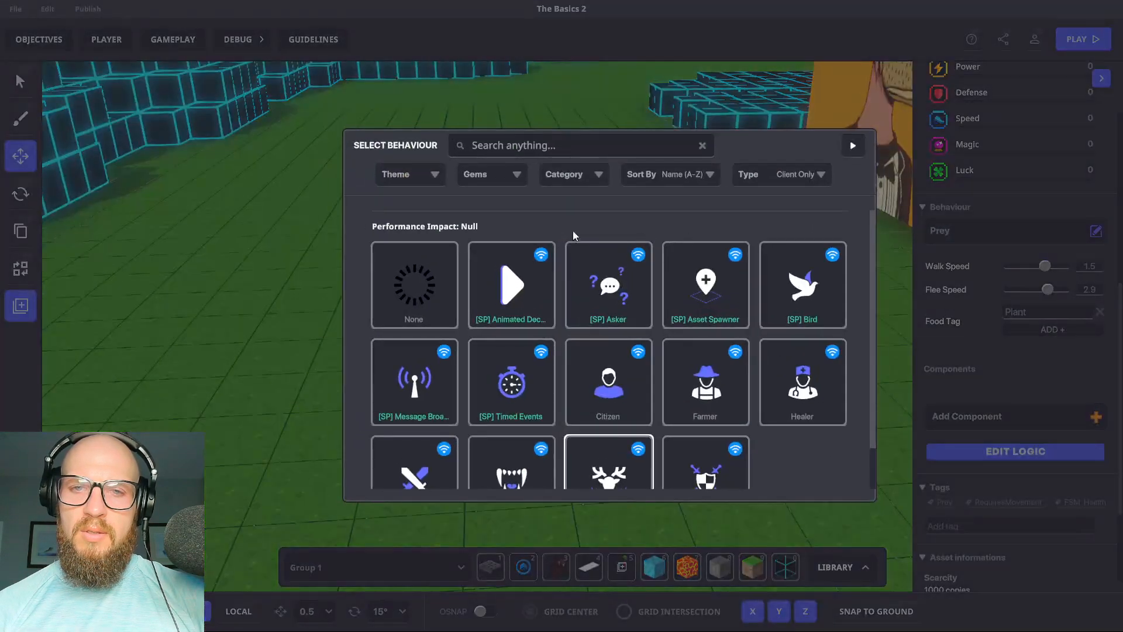
click(414, 286)
click(745, 268)
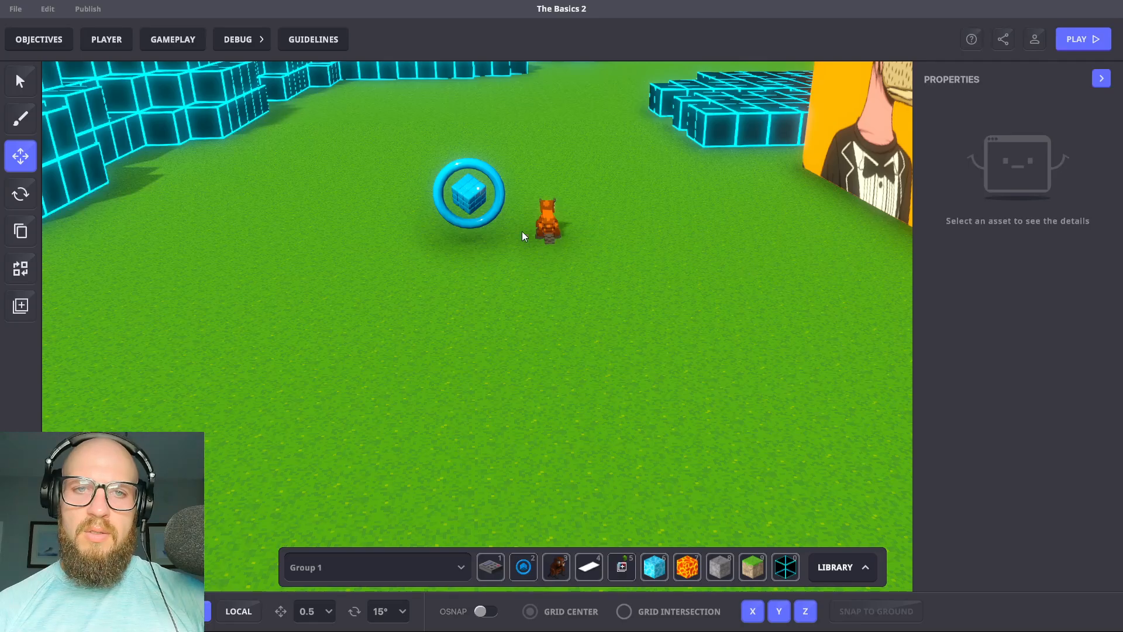
Move the Logic Asset sideways back onto the Beaver's location and deselect it
click(468, 196)
drag(489, 245, 565, 243)
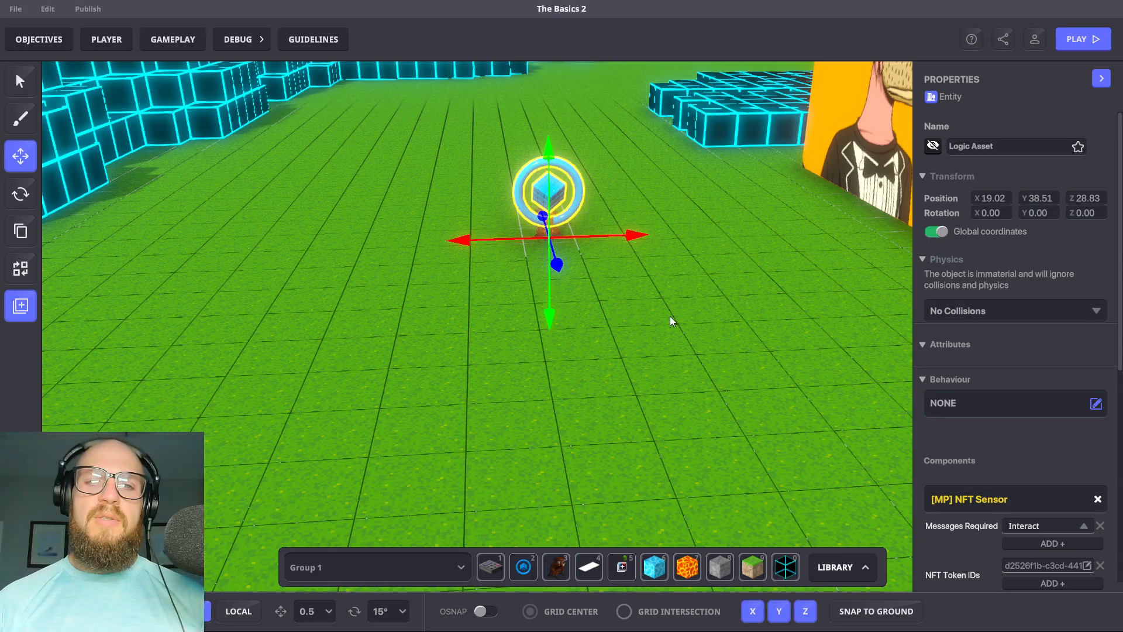
click(669, 316)
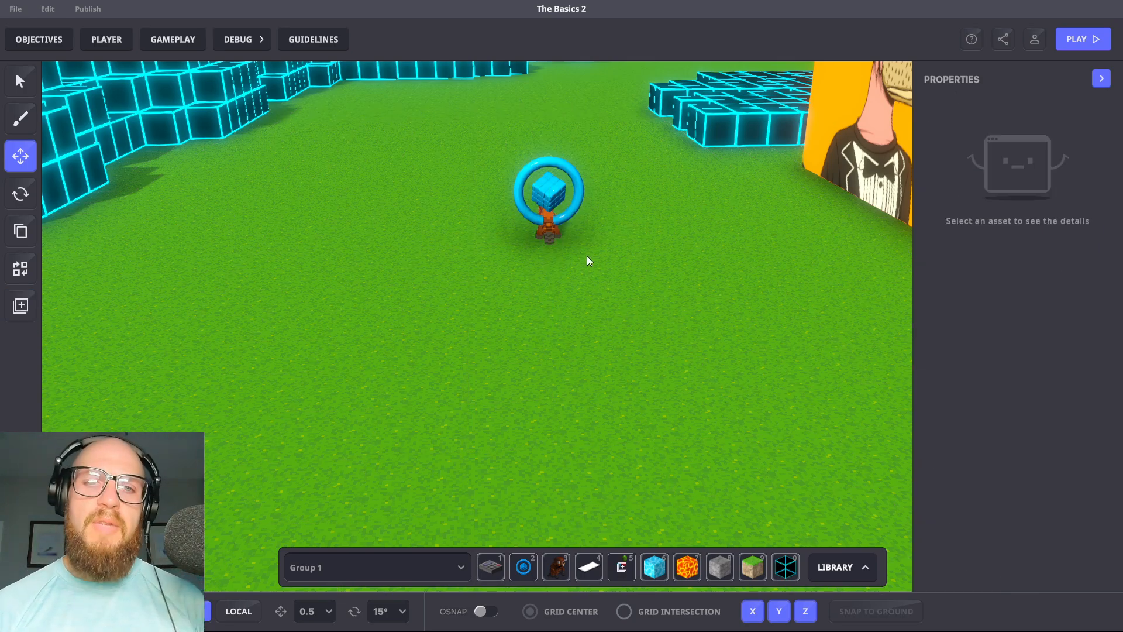
Review the NFT Sensor's required message, token ID, condition, collection and success and failure messages on the Logic Asset
click(567, 190)
scroll(1001, 353, down, 3)
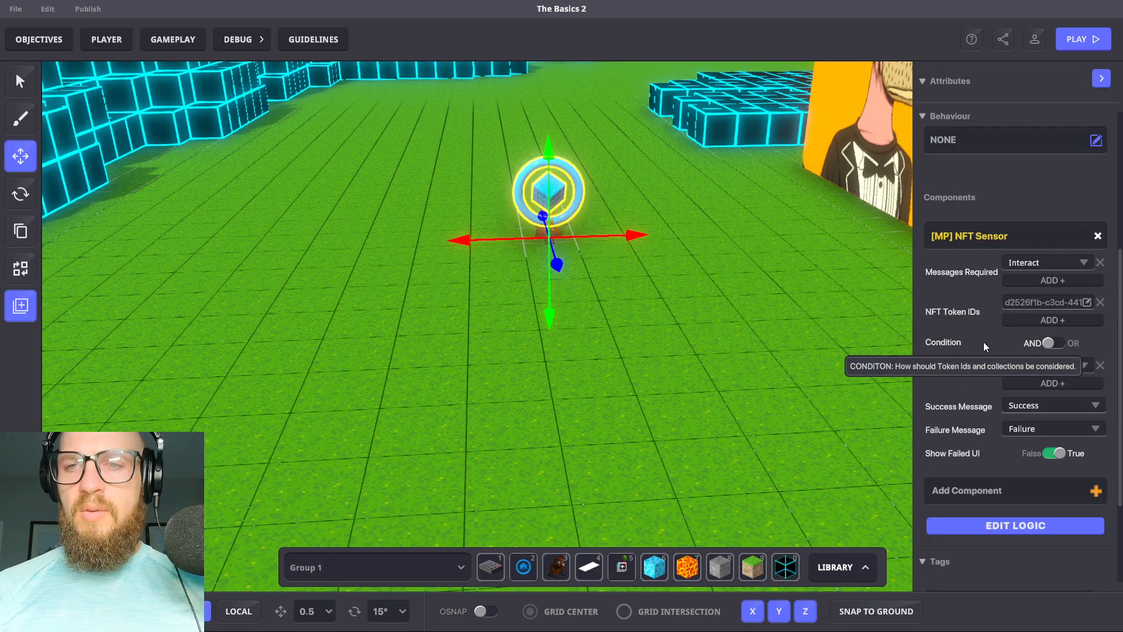
scroll(977, 345, down, 2)
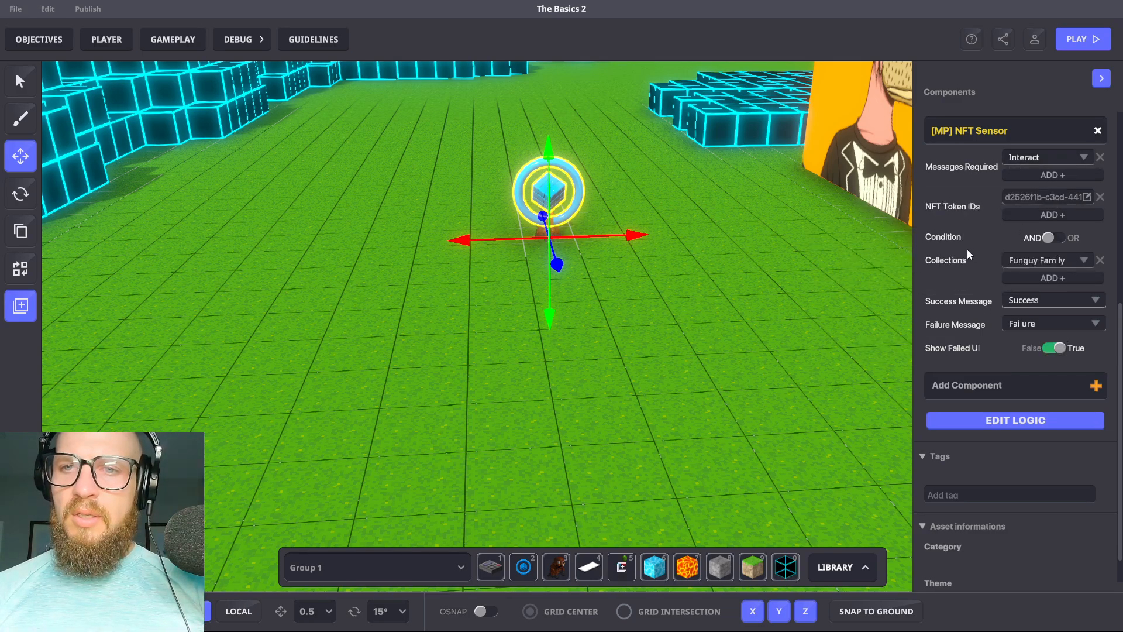
mouse_move(956, 265)
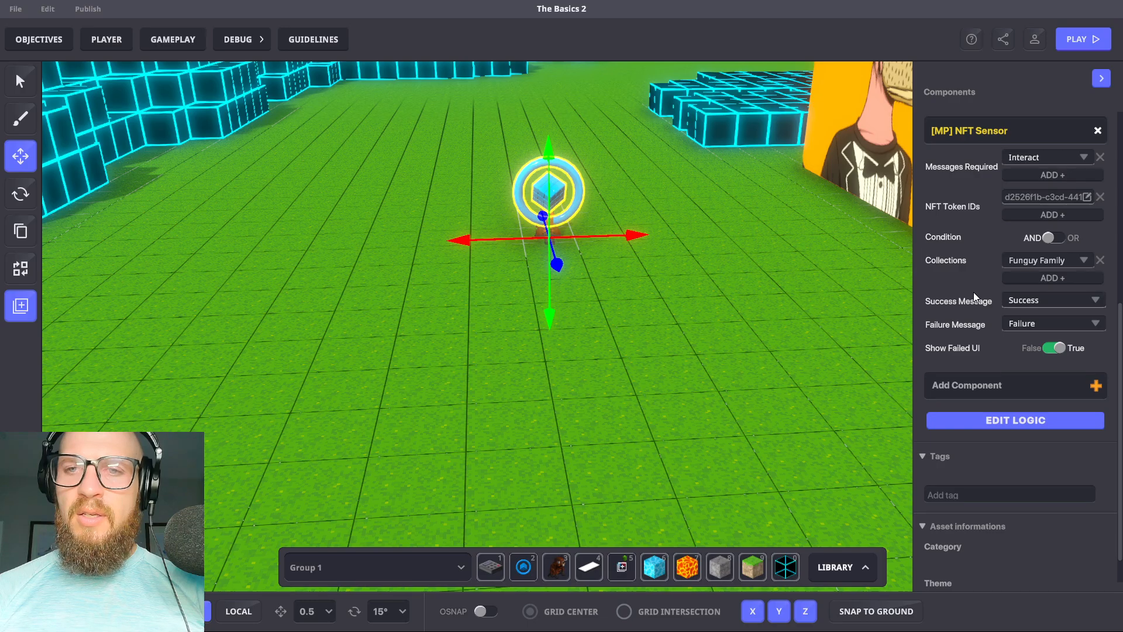
mouse_move(975, 301)
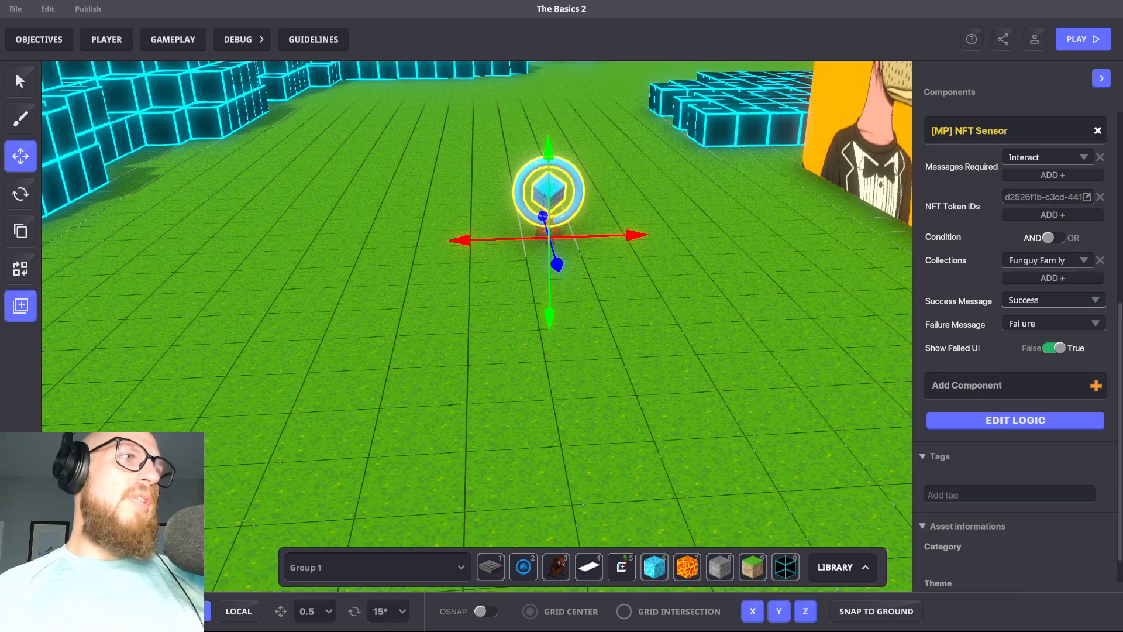
Add an NFT Details Display component to the logic of the large ape NFT image
right_drag(864, 289, 644, 198)
middle_drag(644, 198, 651, 248)
click(649, 245)
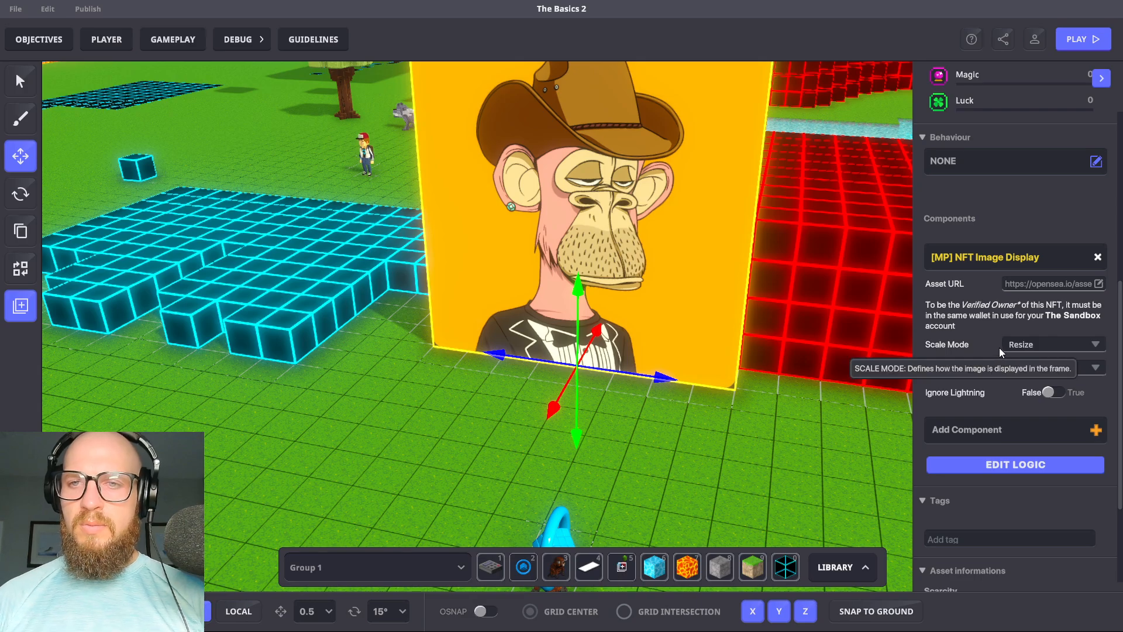
click(1000, 465)
scroll(973, 422, down, 2)
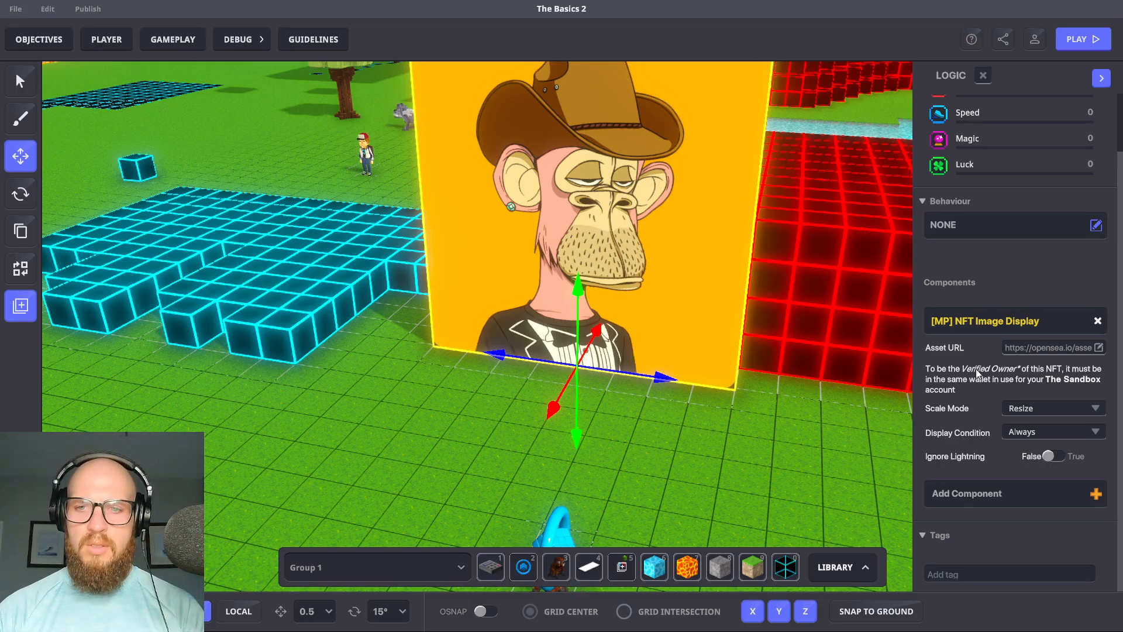
click(999, 500)
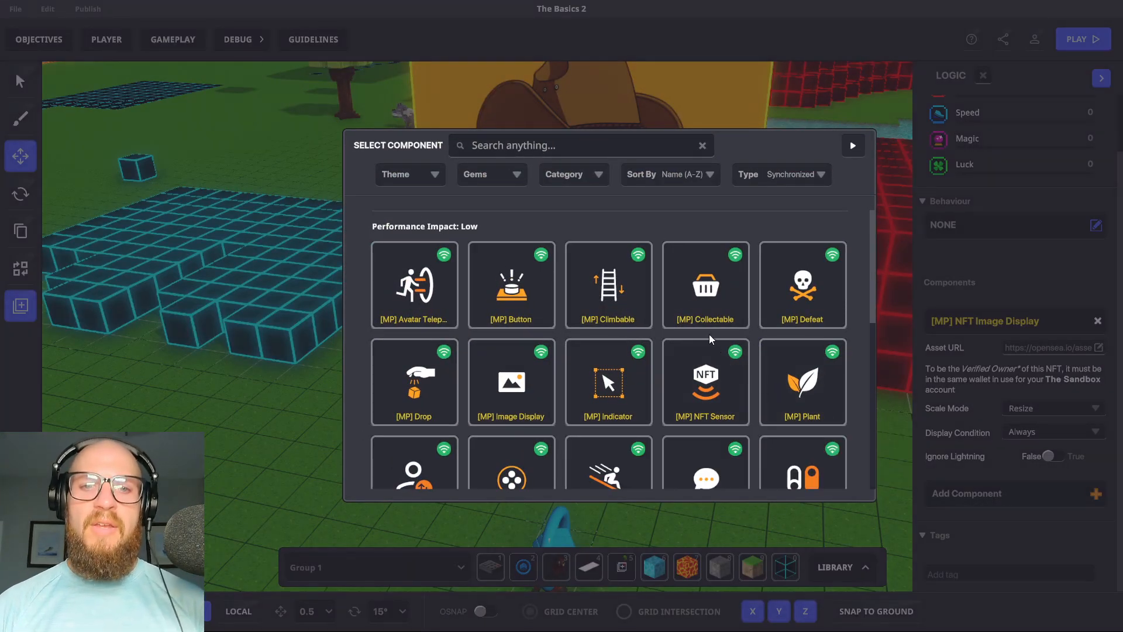
scroll(711, 338, down, 3)
scroll(709, 327, up, 3)
click(552, 145)
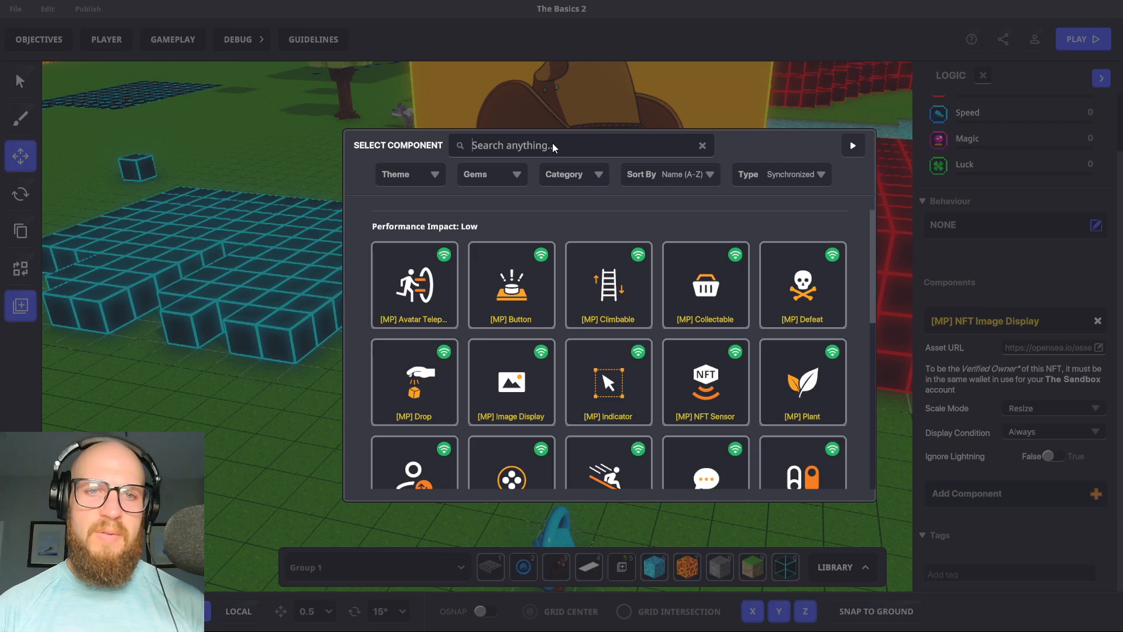
text(nft)
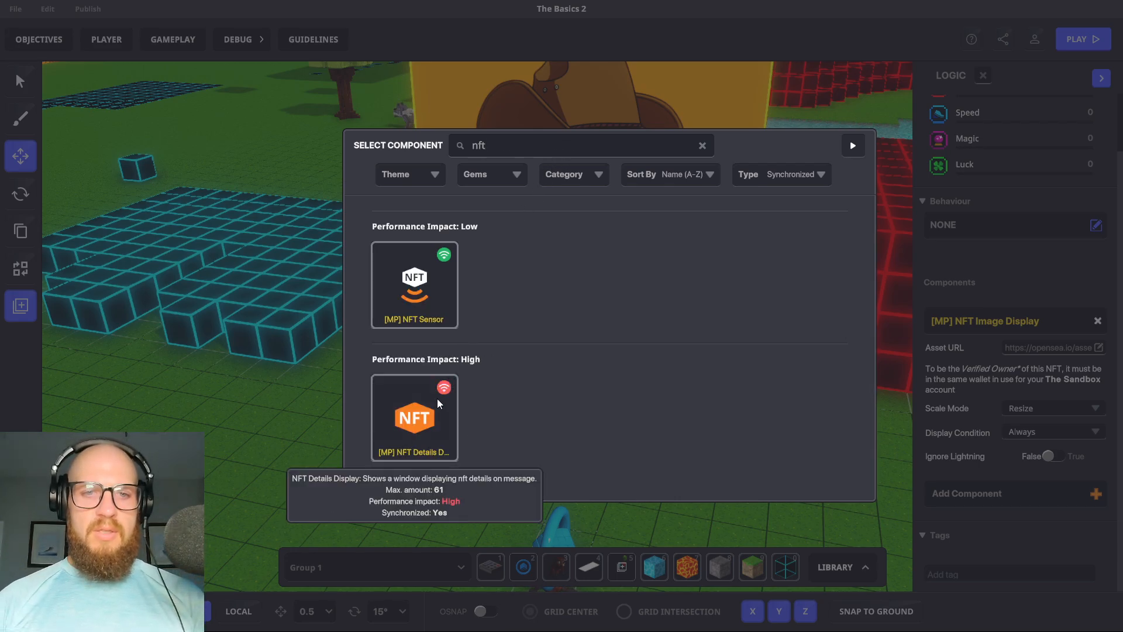
click(427, 415)
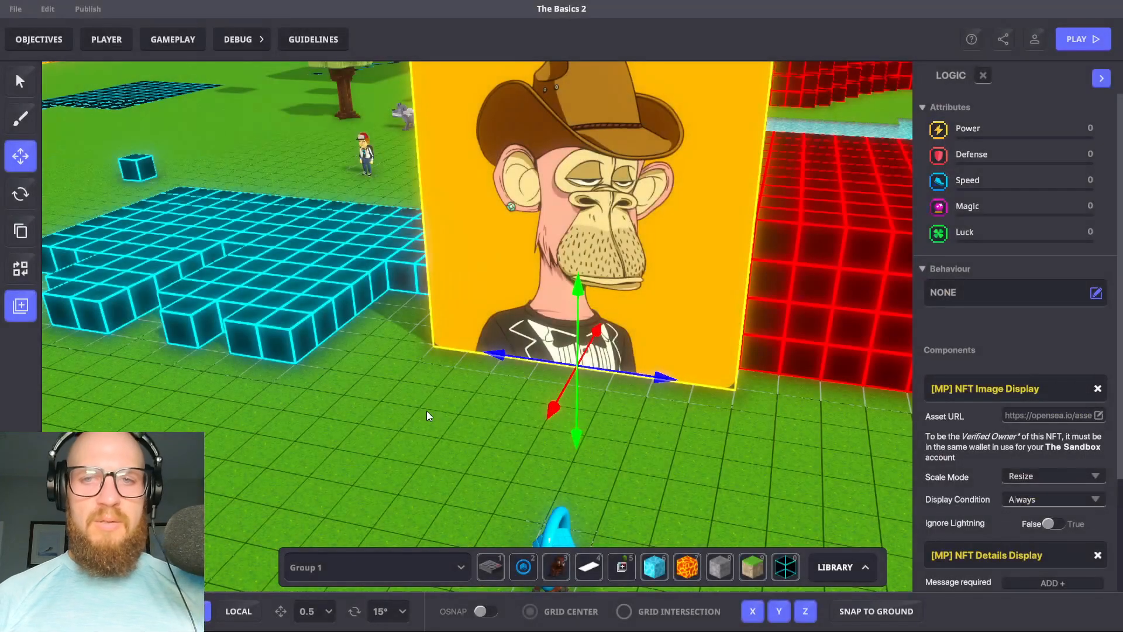
Set the NFT Details Display's required message to Interact and deselect the ape image
scroll(957, 341, down, 3)
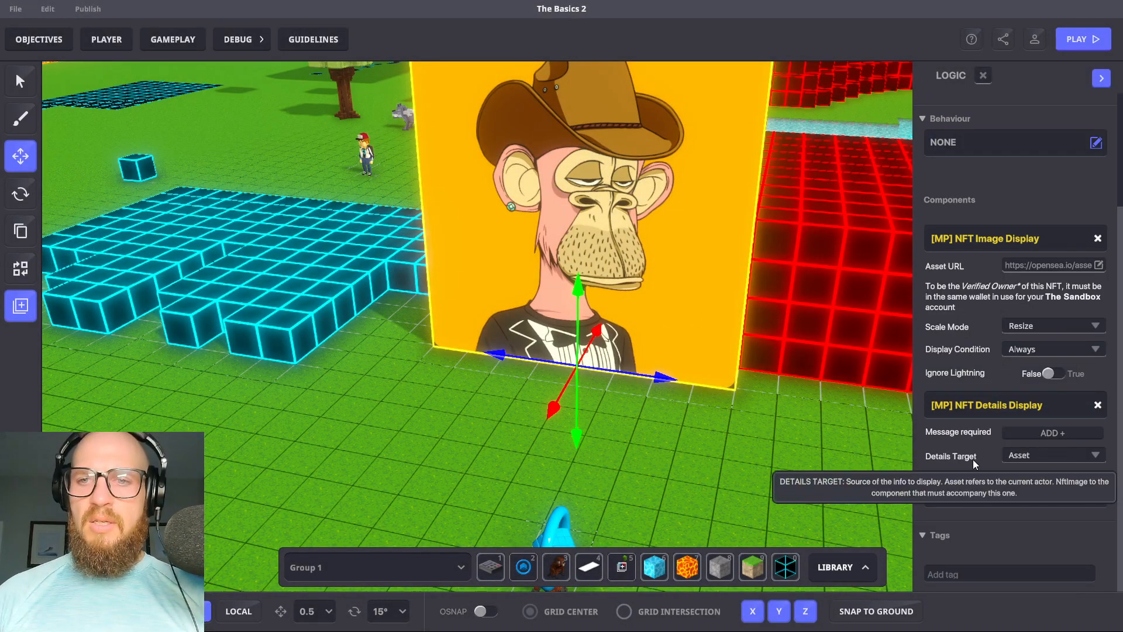
click(1068, 437)
click(1041, 434)
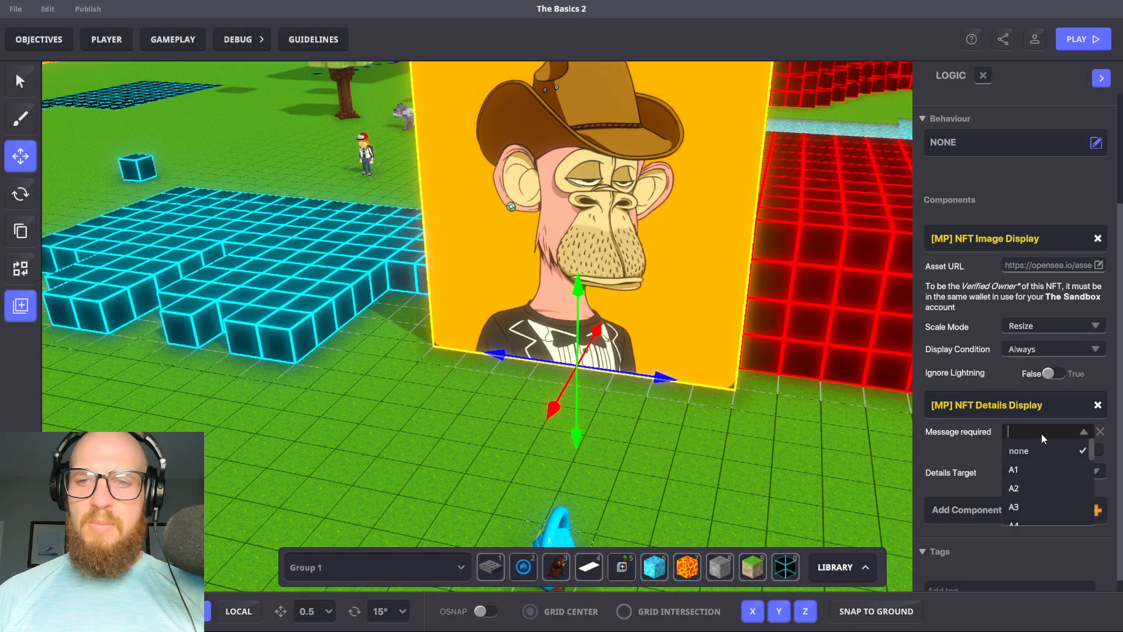
text(Interact)
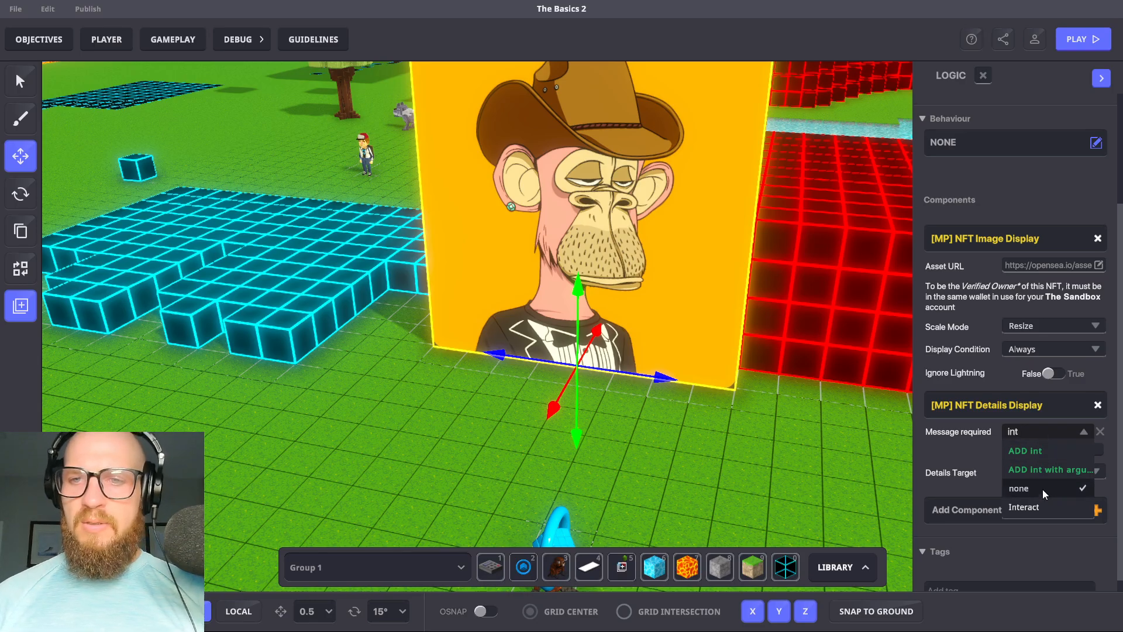
click(1041, 509)
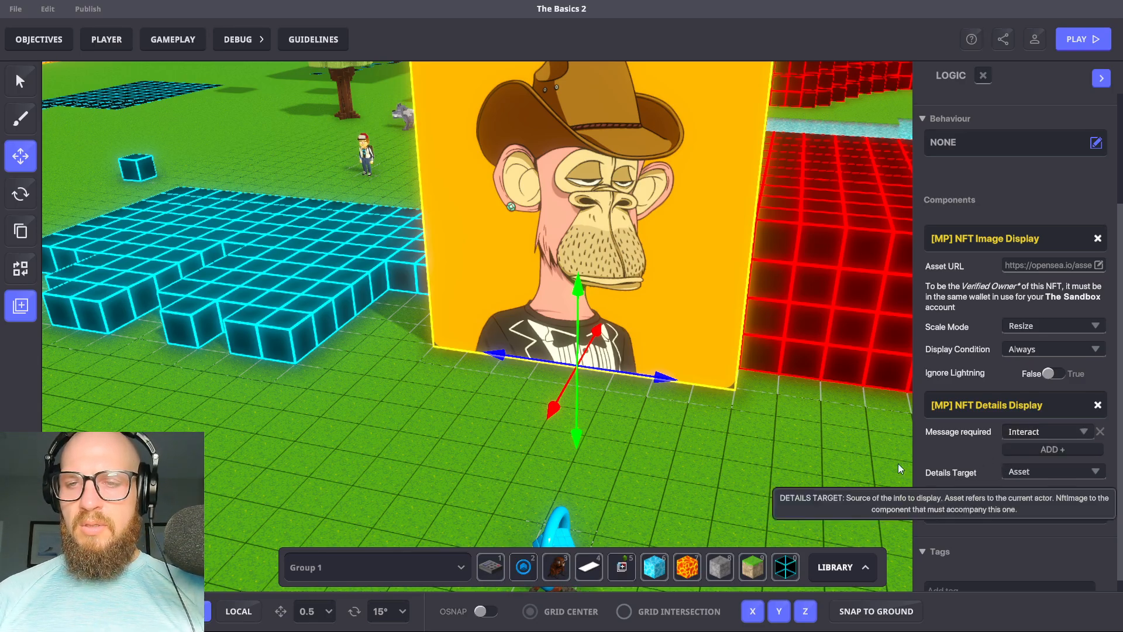
click(826, 443)
Enter play mode and walk the avatar up to the ape image to test its NFT details interaction
key(ctrl+p)
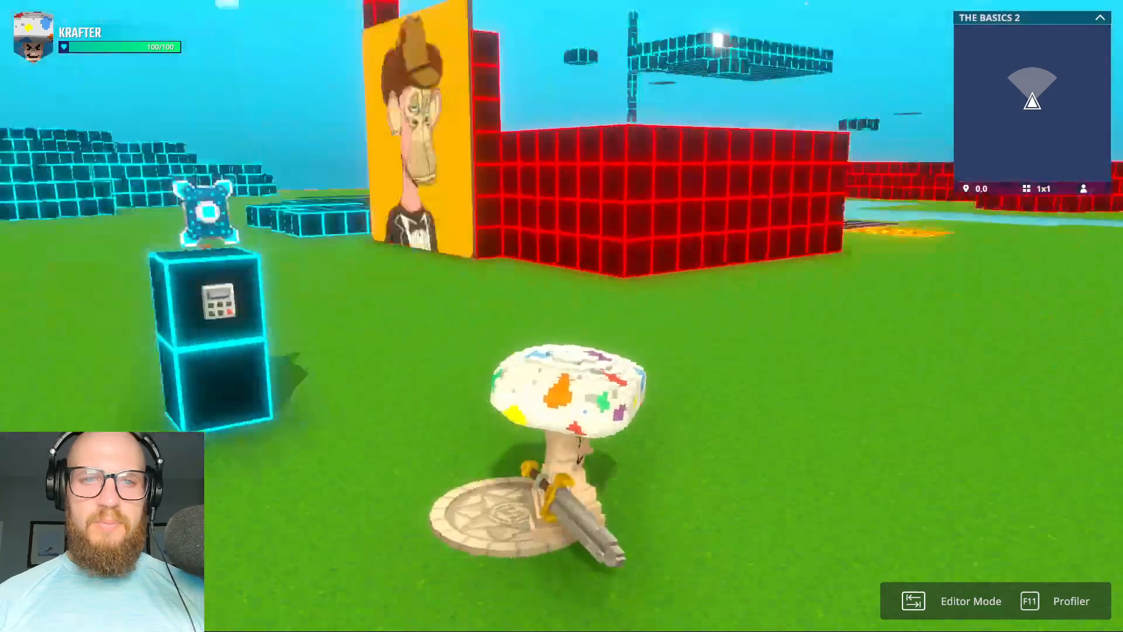
key(w)
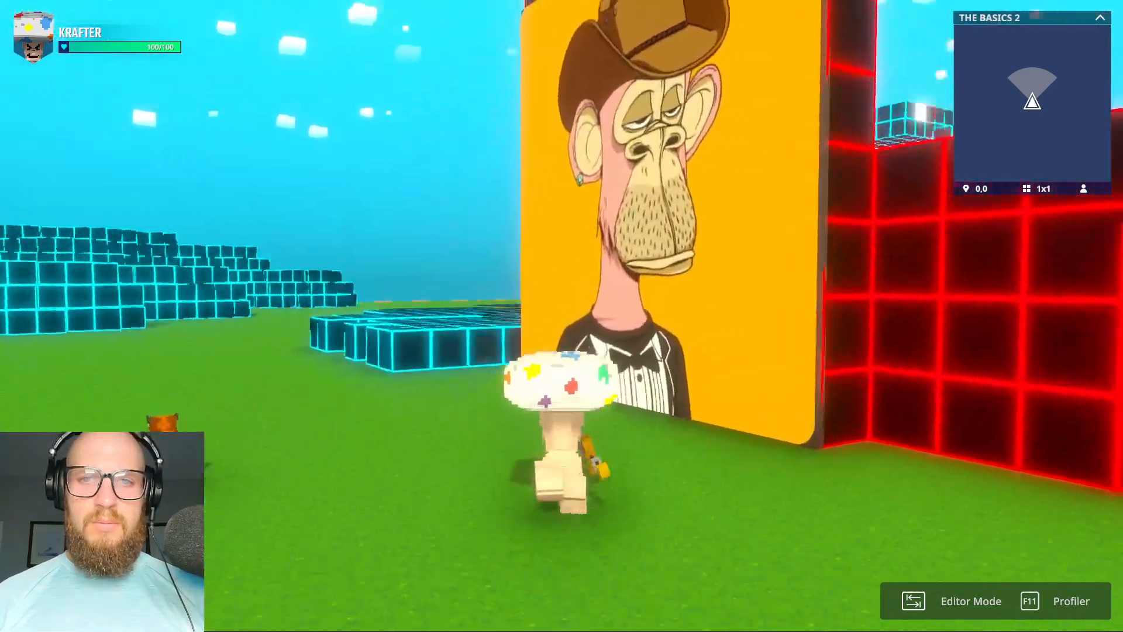
key(a)
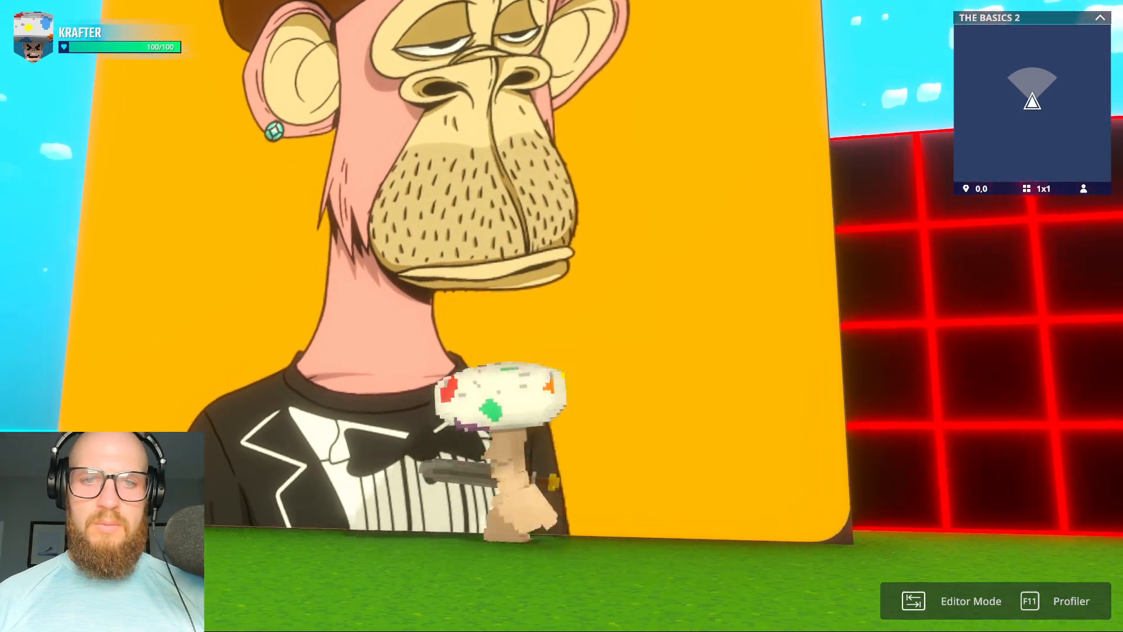
key(w)
key(a)
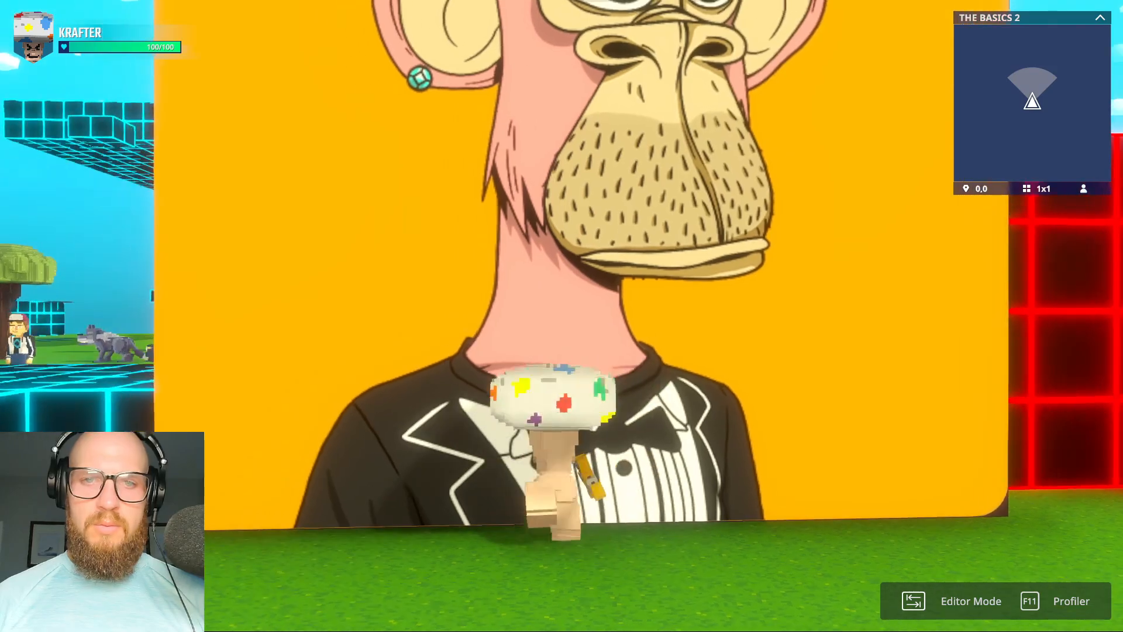
Walk to the Alpha Shield pedestal, interact to view its NFT details, close them, and return to the editor
key(s)
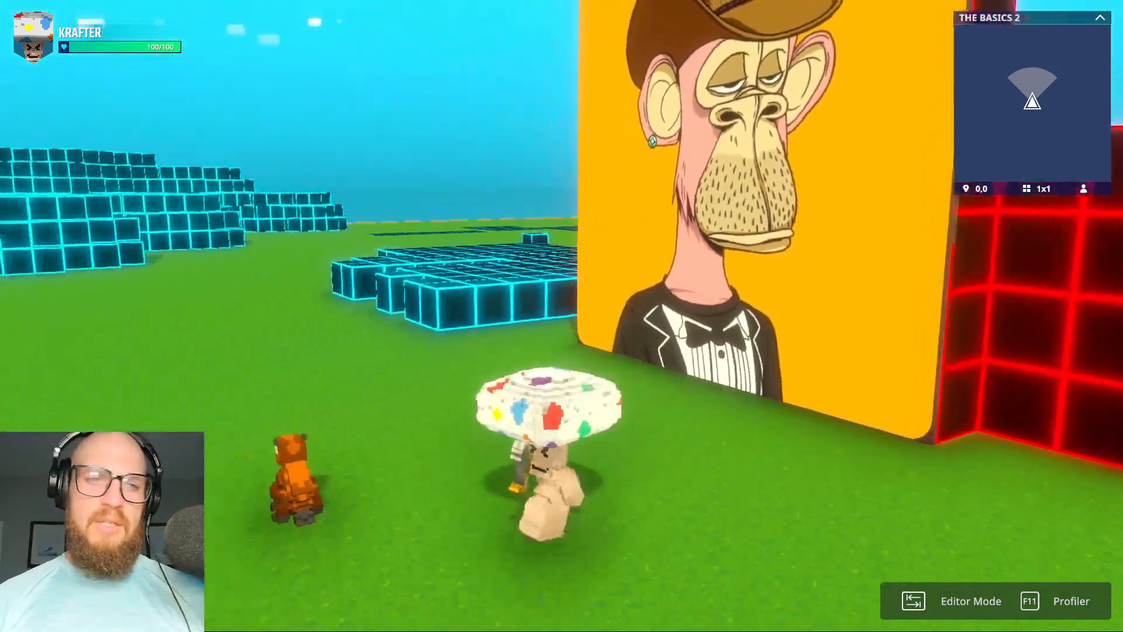
key(d)
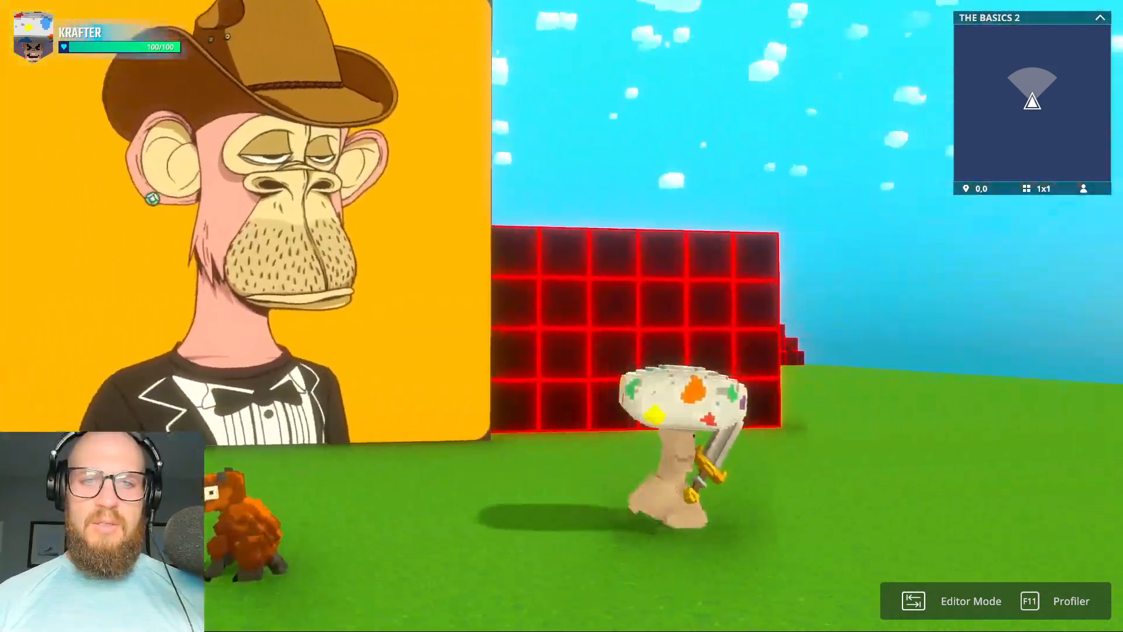
key(w)
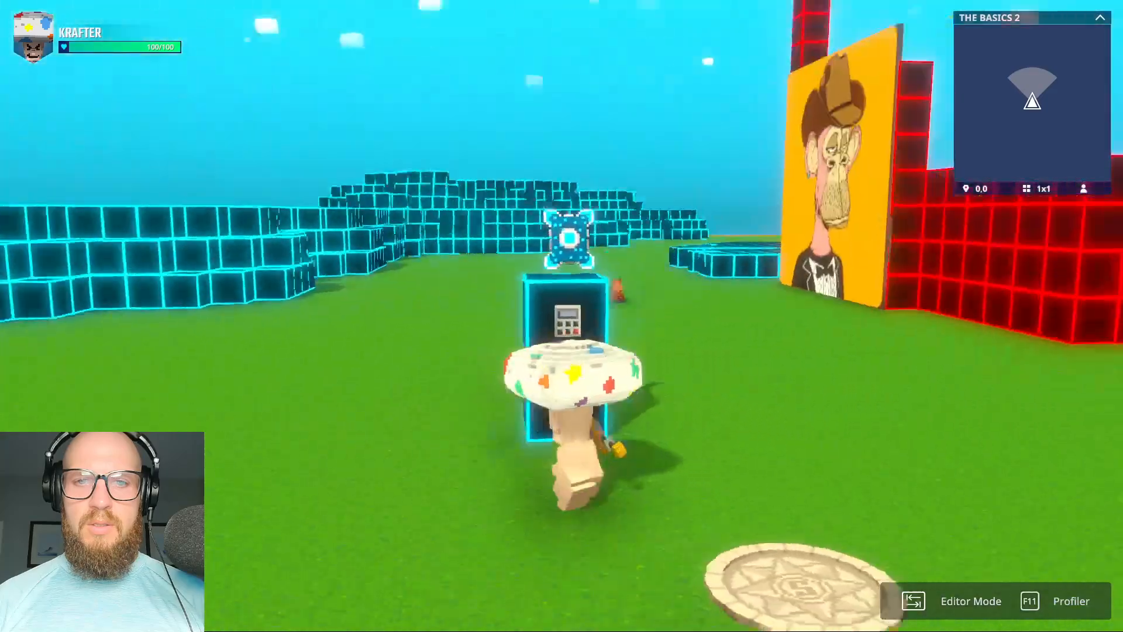
key(e)
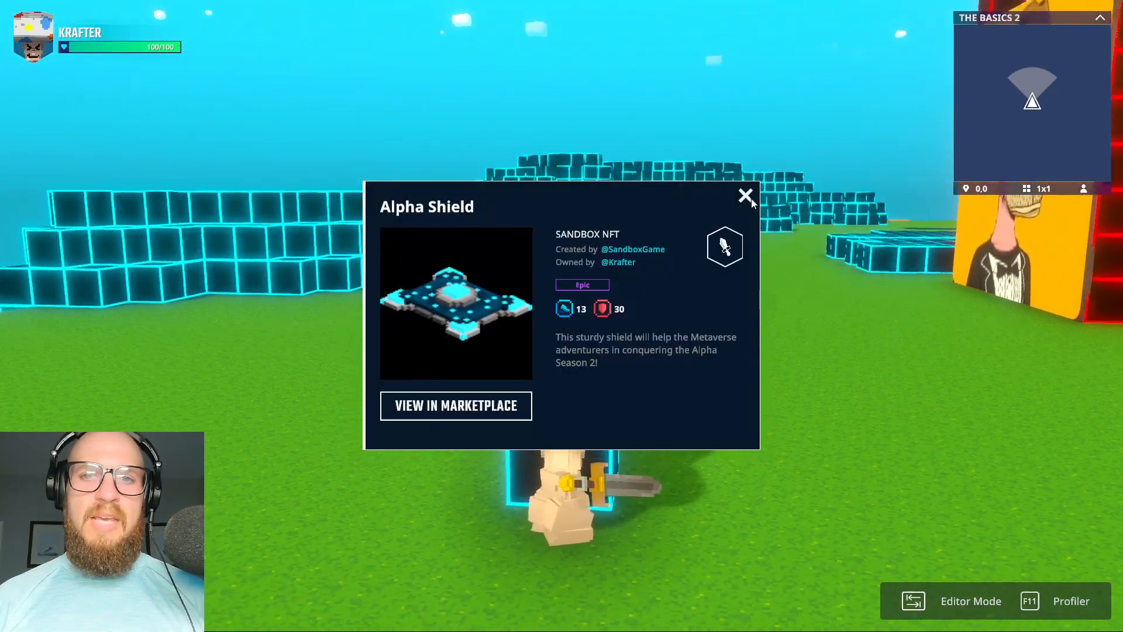
click(745, 196)
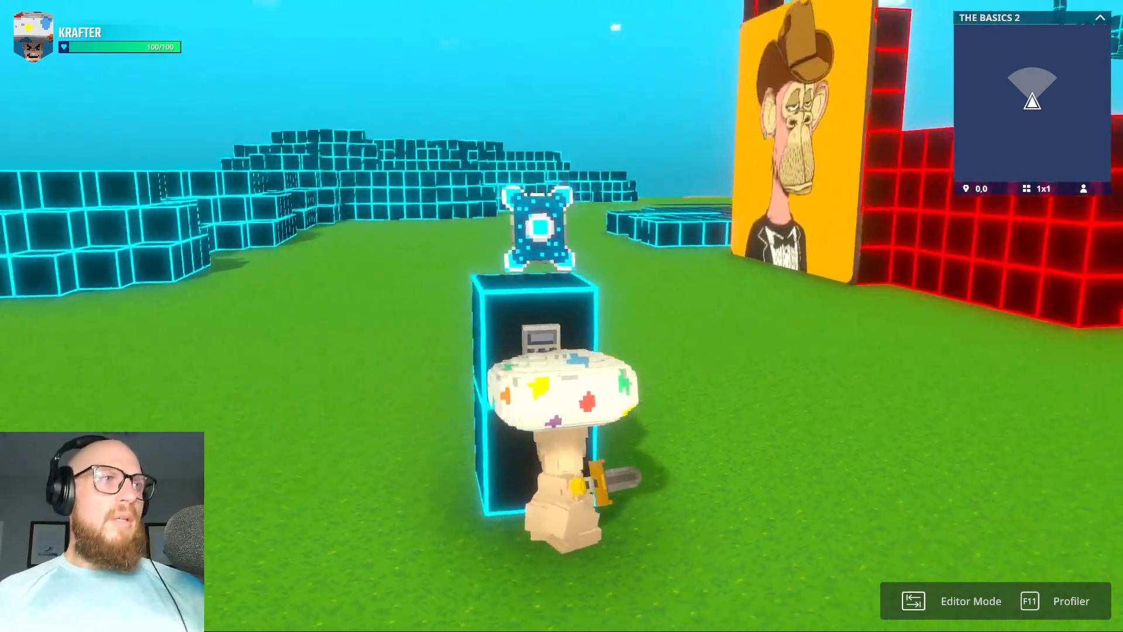
key(Tab)
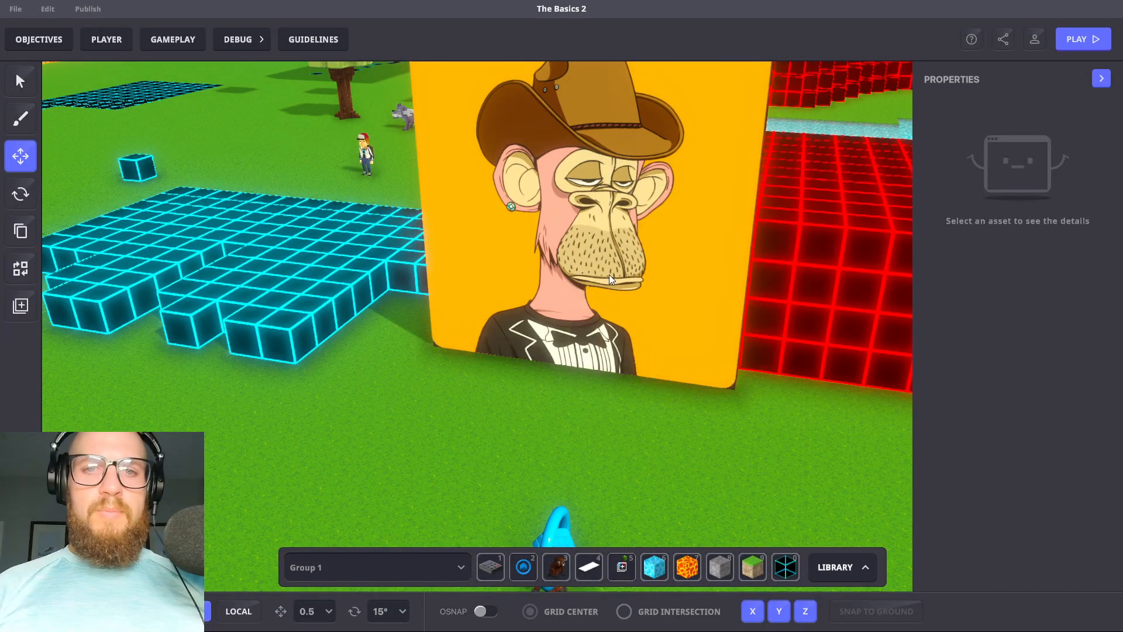
Remove the NFT Details Display component from the ape image
click(609, 275)
scroll(1040, 359, down, 10)
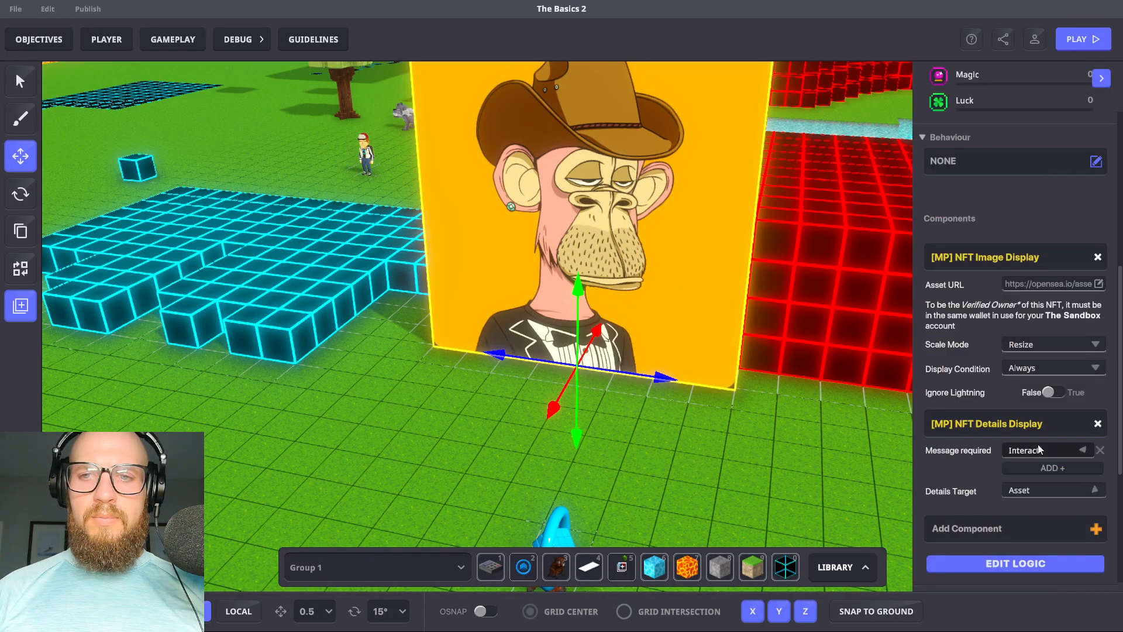
click(1098, 266)
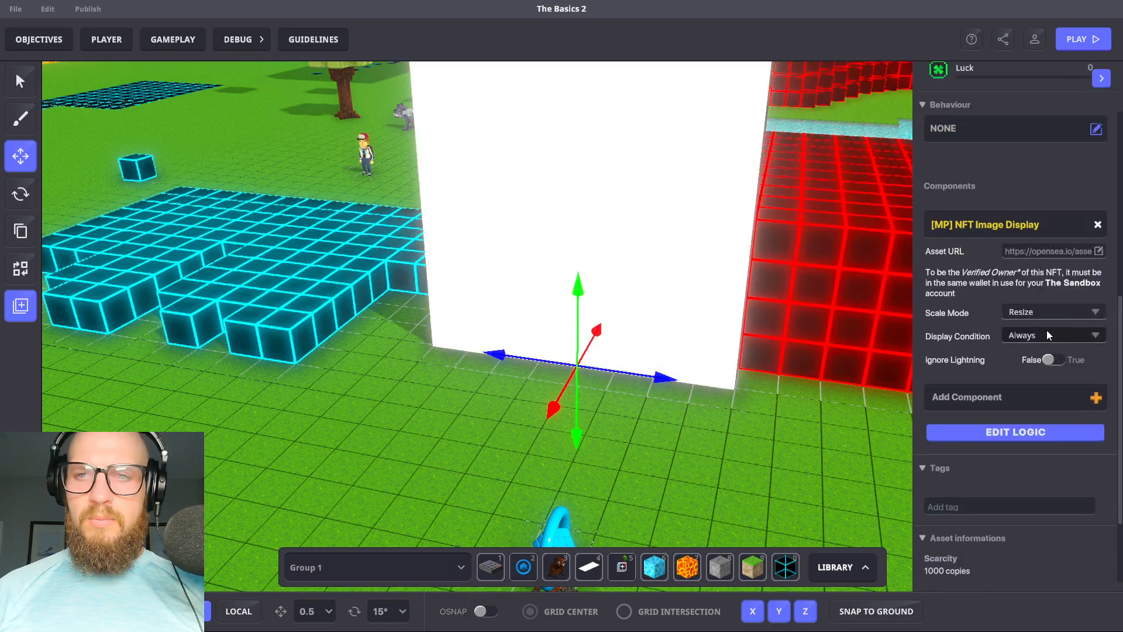
click(1015, 403)
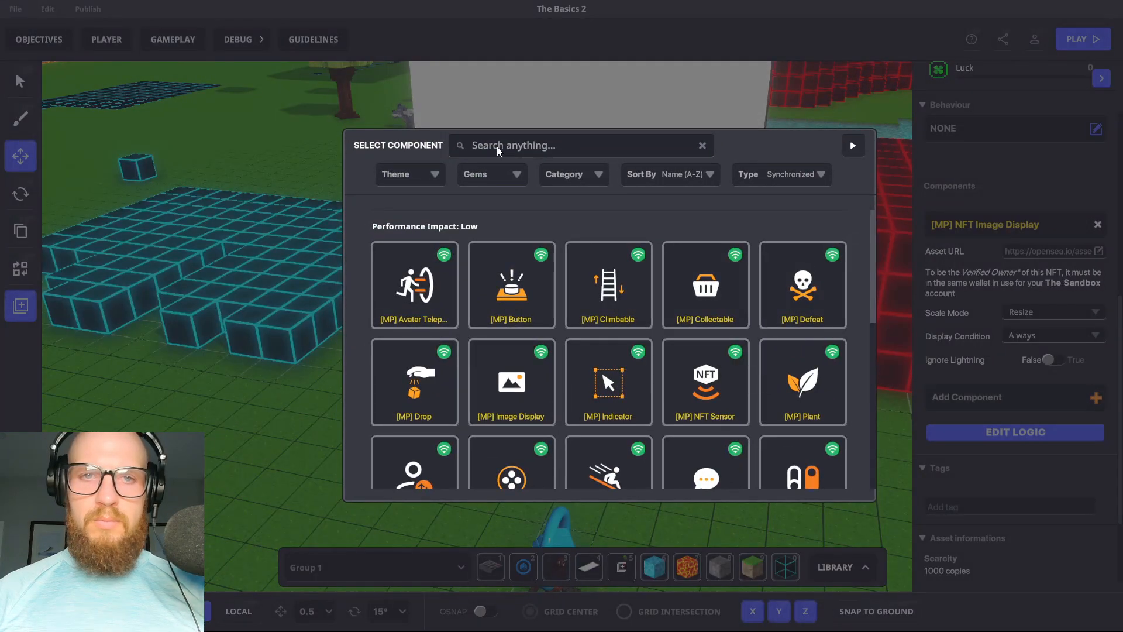
text(mus)
key(BackSpace)
key(BackSpace)
key(BackSpace)
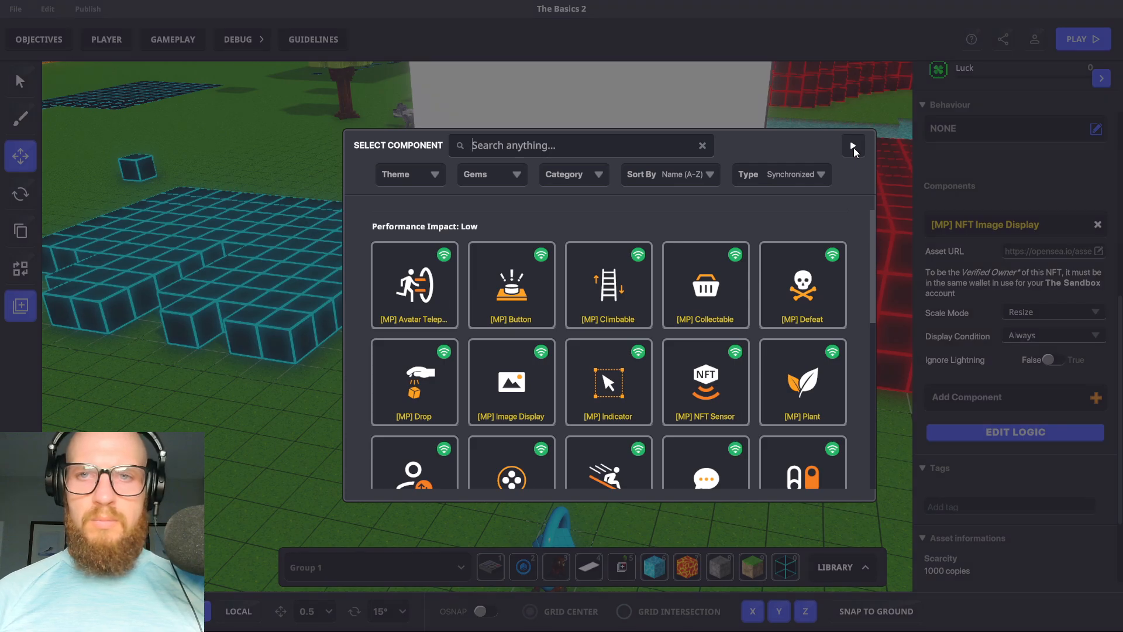
click(854, 147)
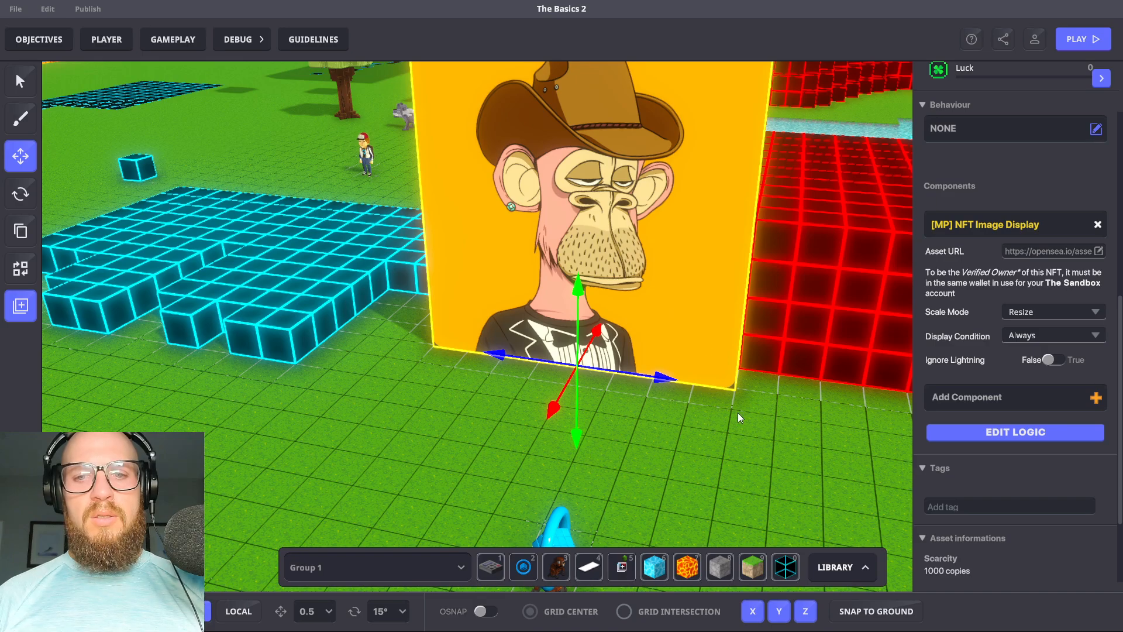
Find the Museum Info Panel in the library with "mus", put it in the fifth quick slot, and place one in front of the ape image
click(841, 566)
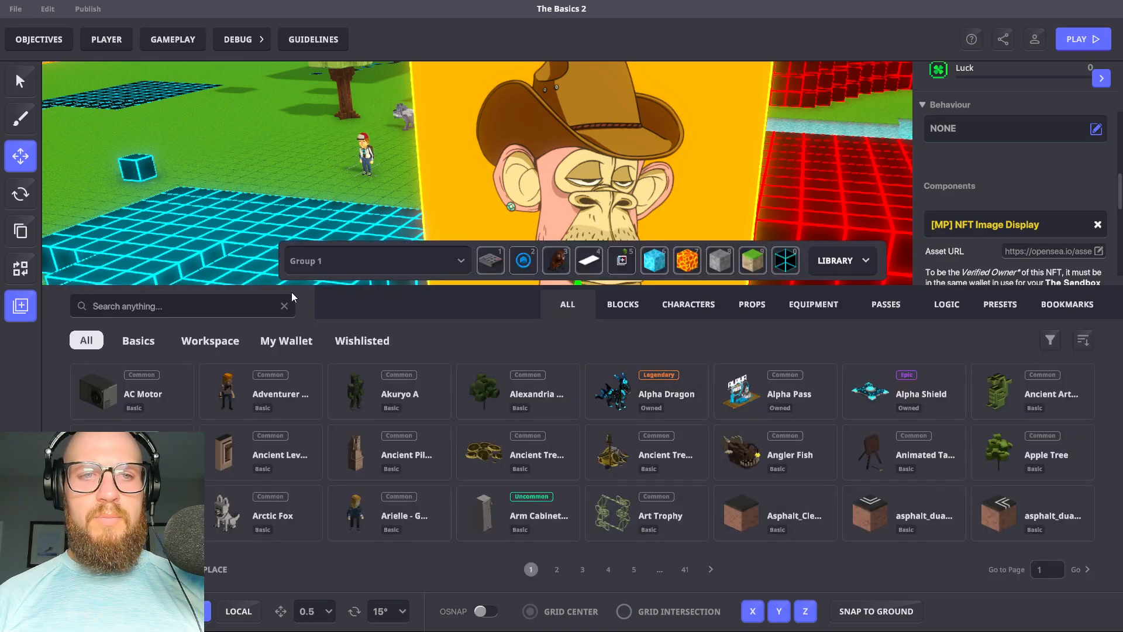
text(mus)
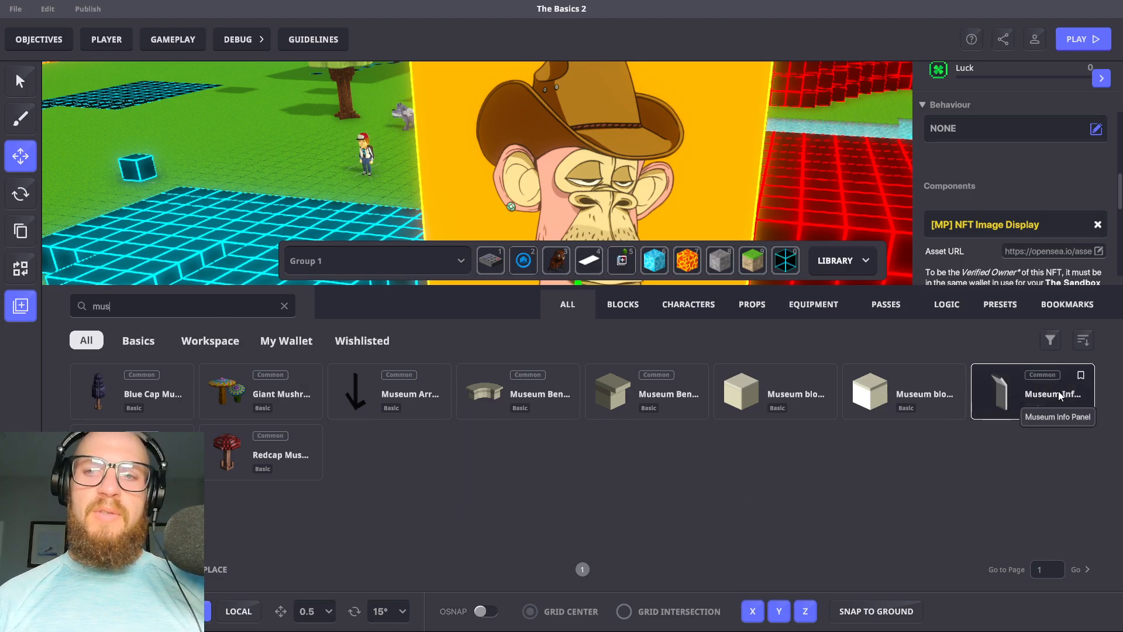
drag(1062, 391, 621, 262)
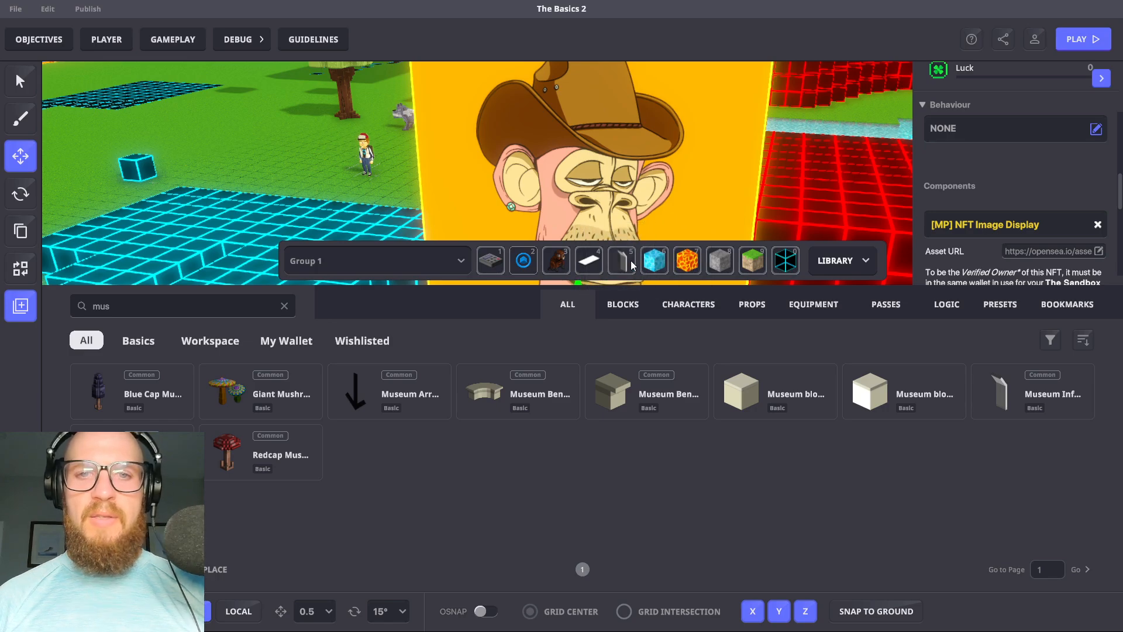
click(630, 265)
click(868, 262)
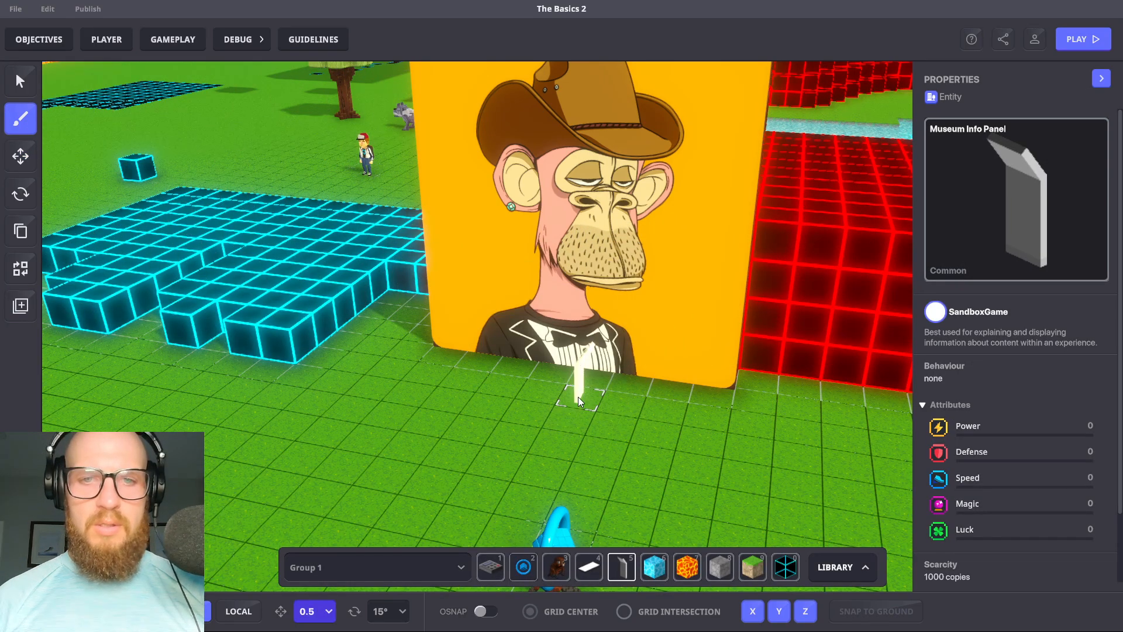
click(562, 392)
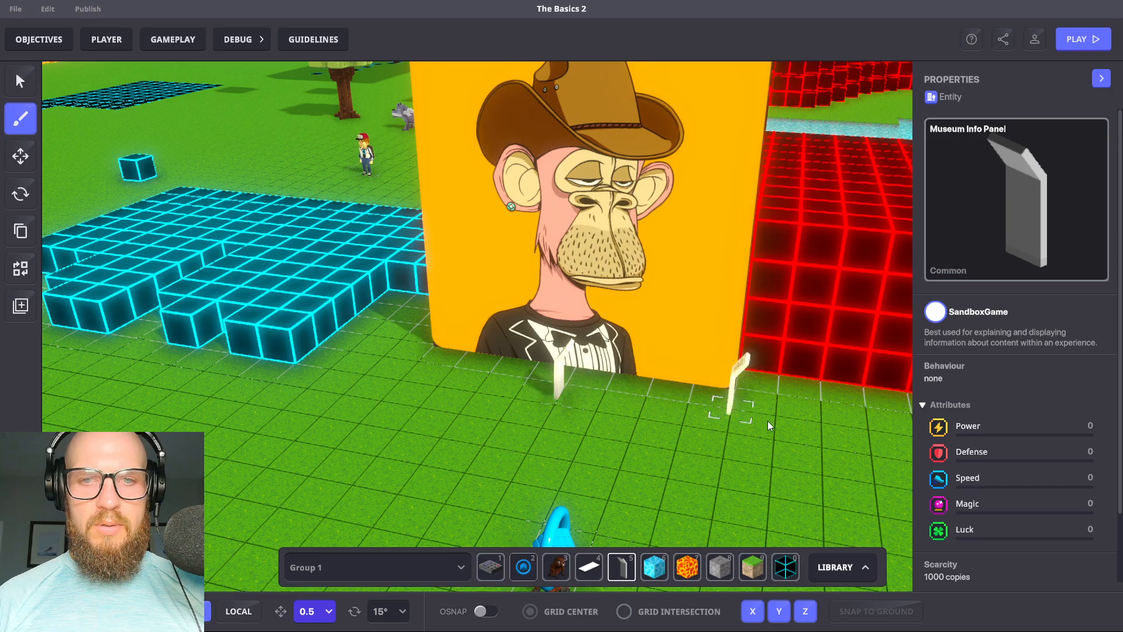
Rotate the Museum Info Panel to 270° about the Y axis using 45° rotation snapping
click(21, 194)
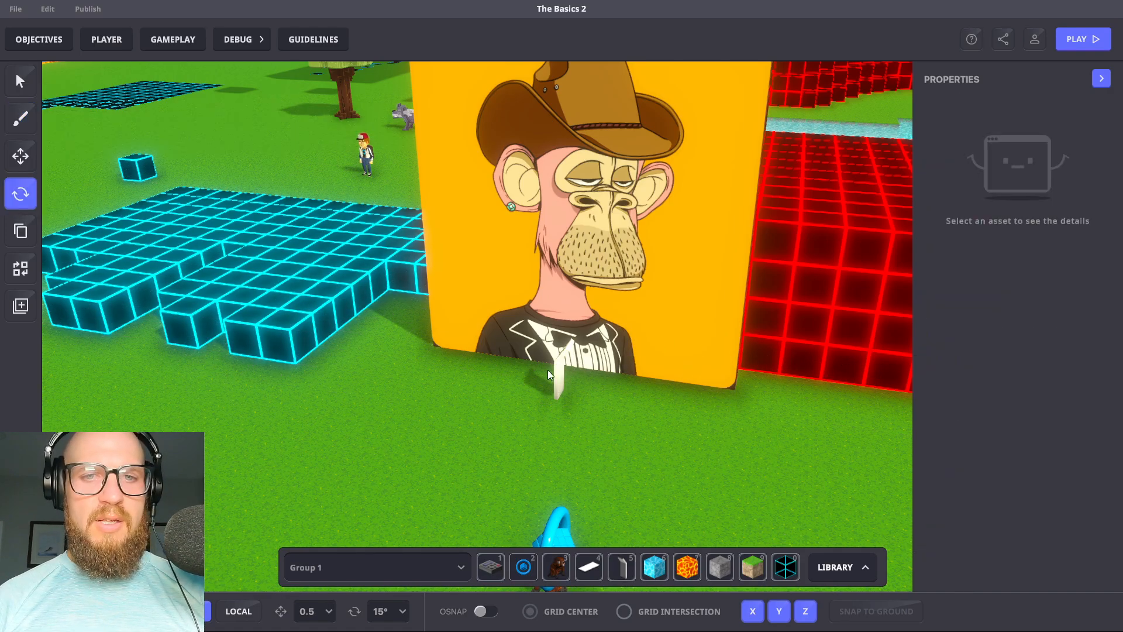
click(563, 385)
drag(558, 443, 759, 458)
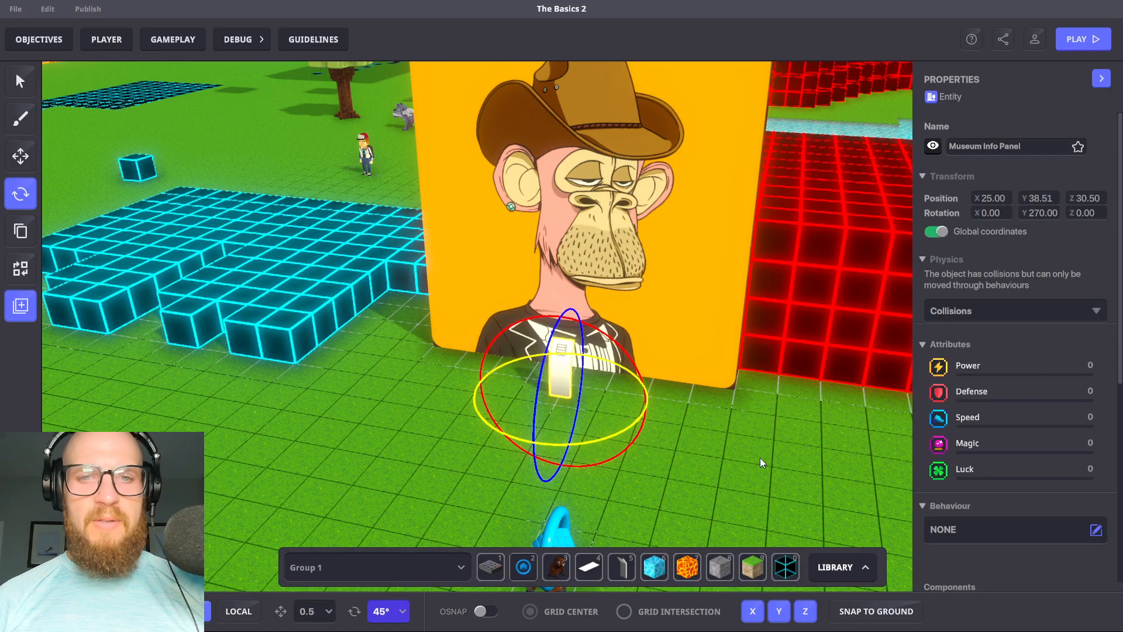
click(760, 457)
click(560, 376)
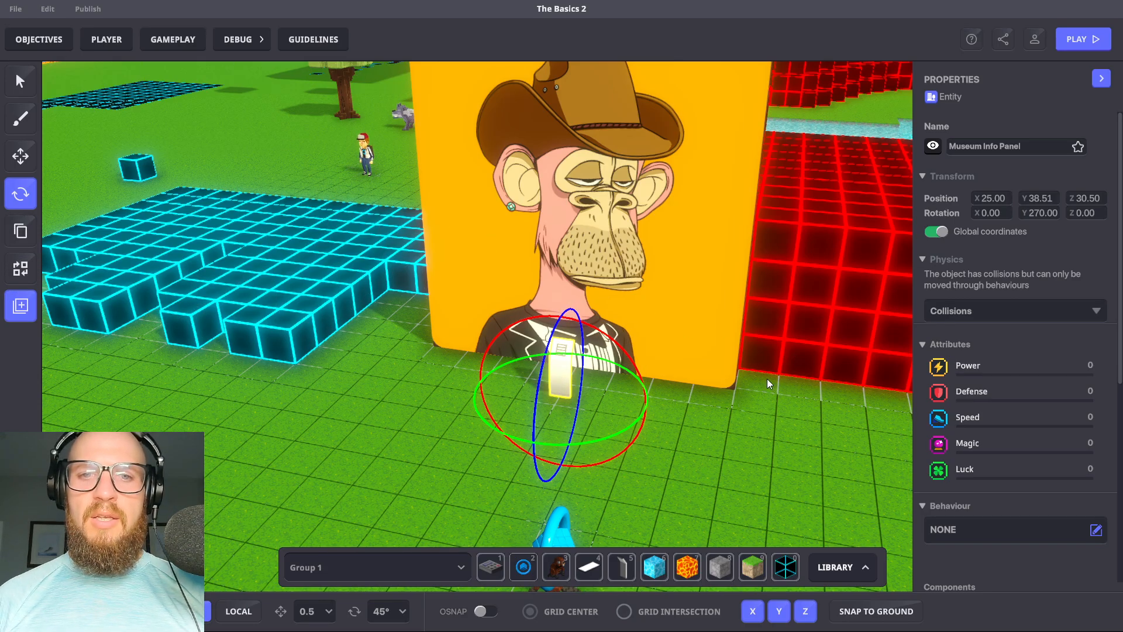
Add the [SP] Button component to the Museum Info Panel and set its broadcast type to All
middle_drag(767, 378, 737, 347)
scroll(970, 386, down, 5)
scroll(970, 386, down, 1)
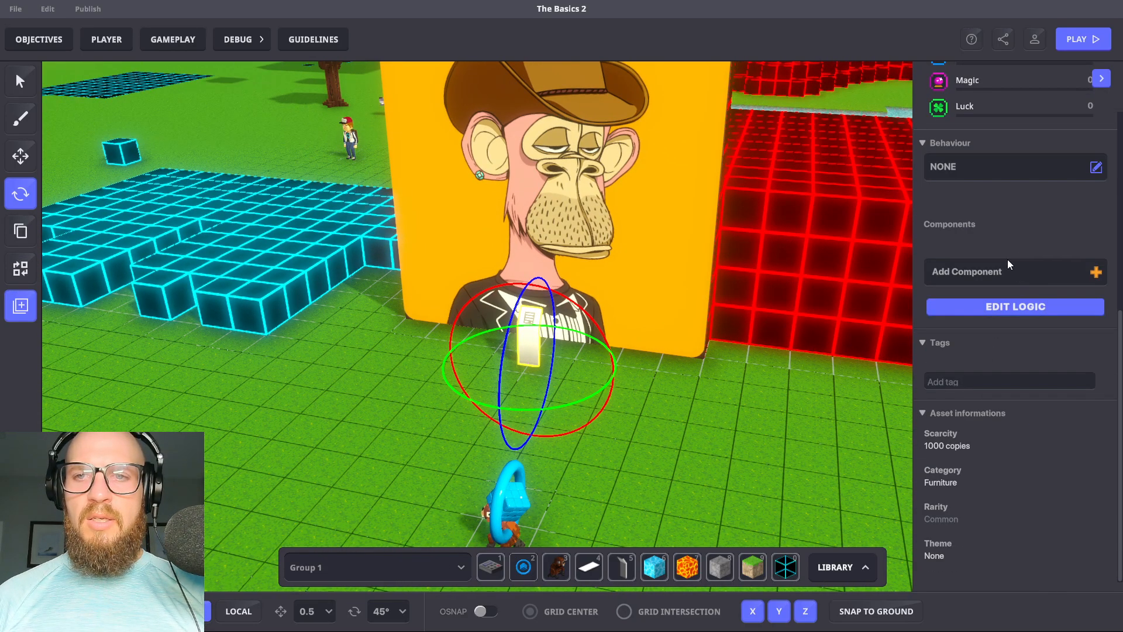
click(988, 273)
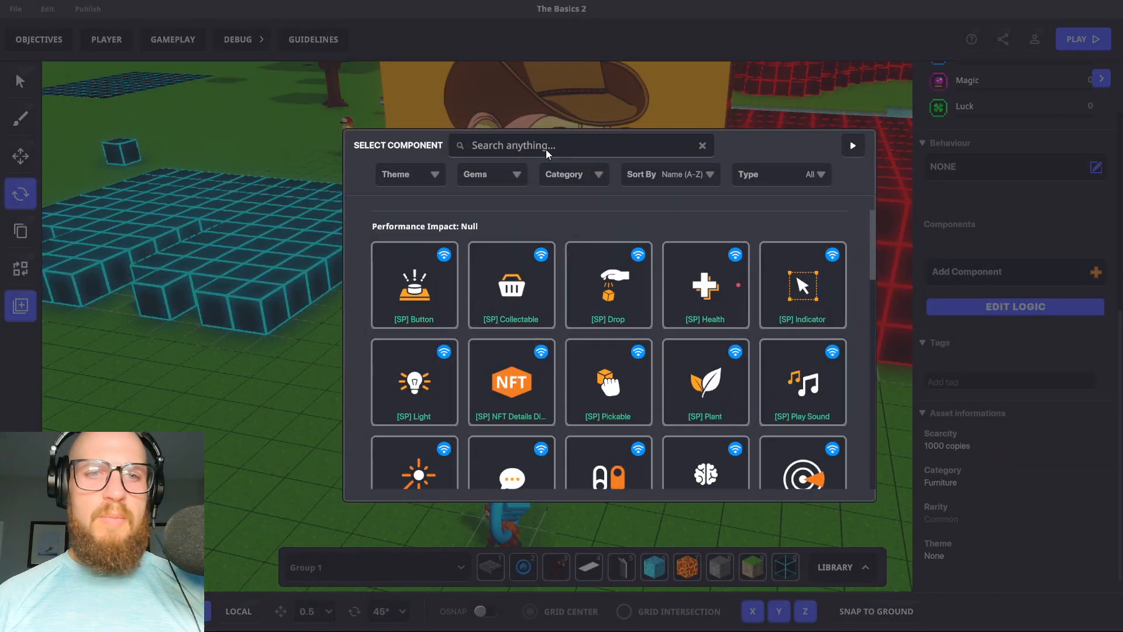
click(421, 283)
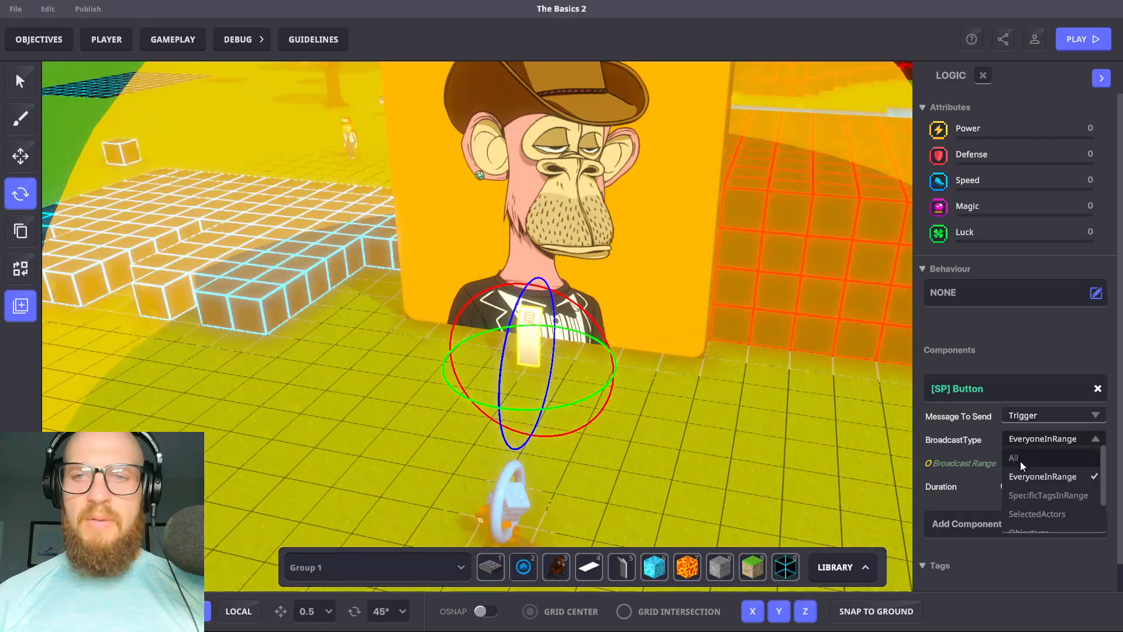
click(1019, 459)
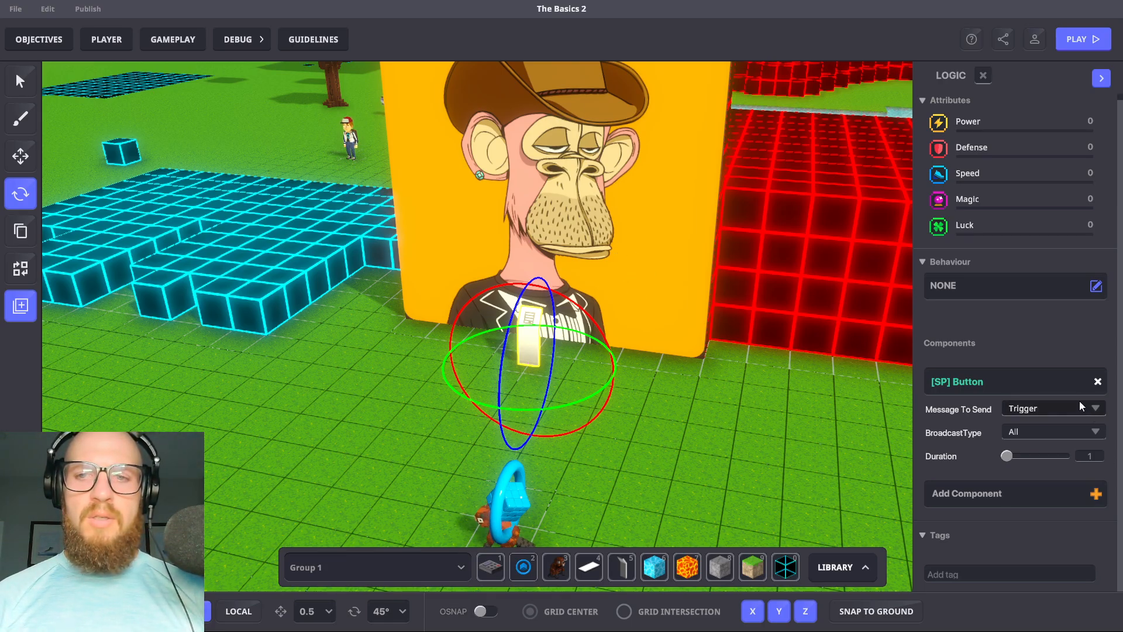
Create the message msg.activate.display as the Button component's message to send
click(1096, 408)
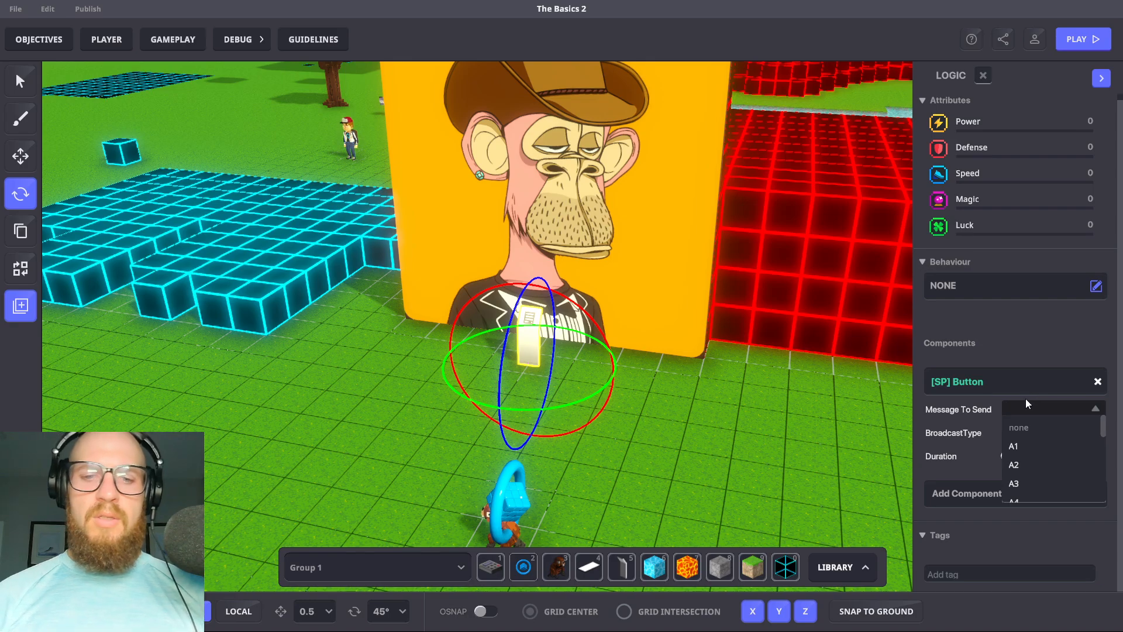
text(msg.)
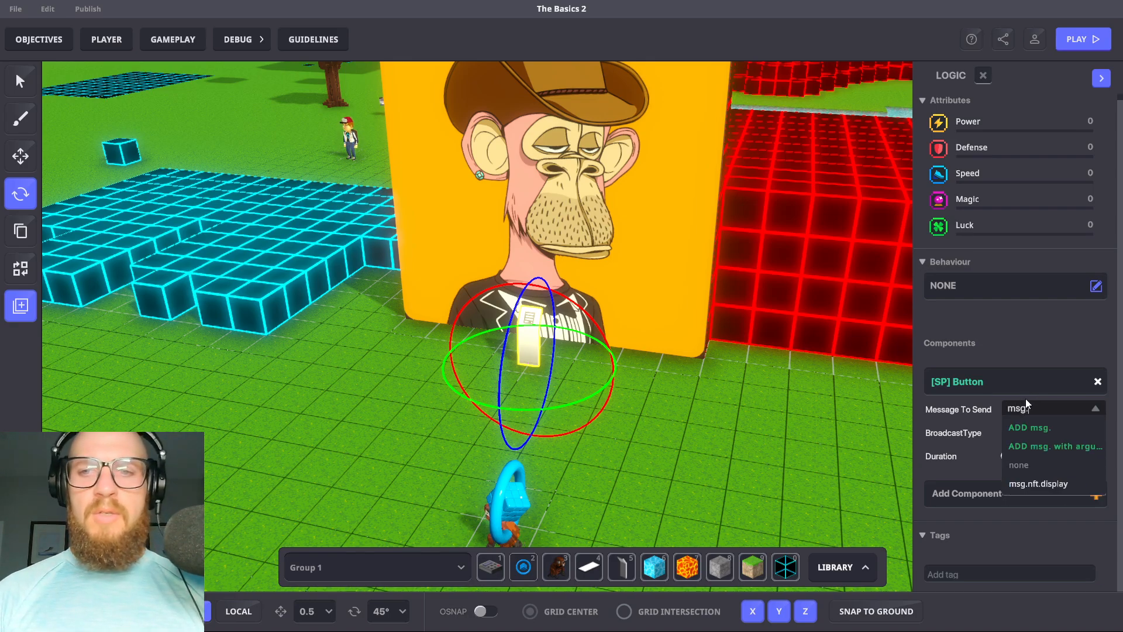
text(activate.)
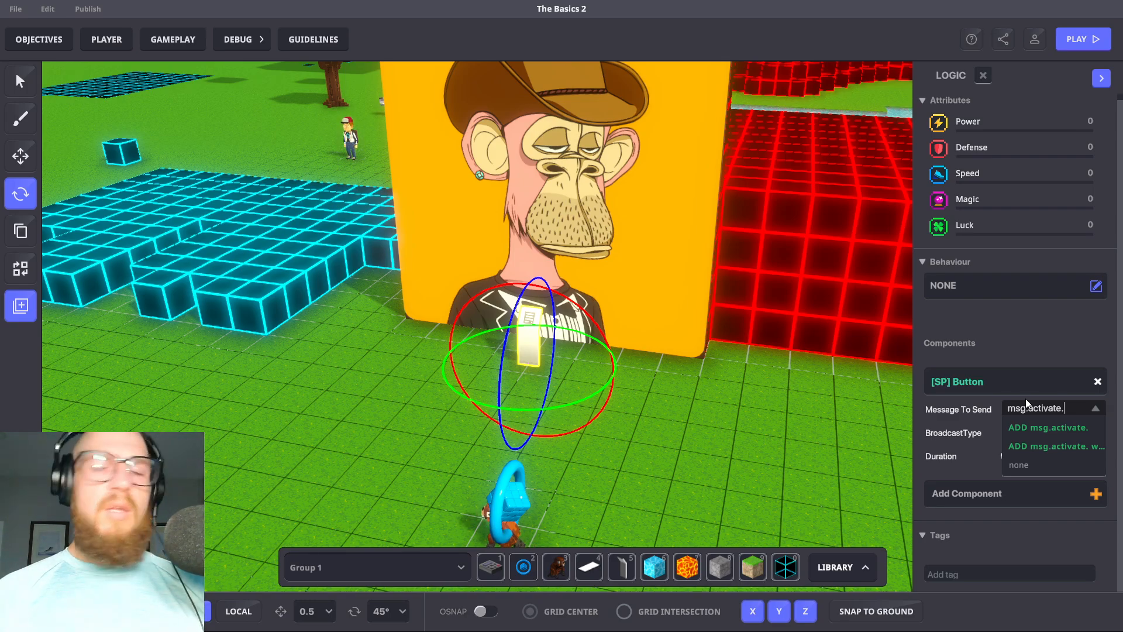
text(di)
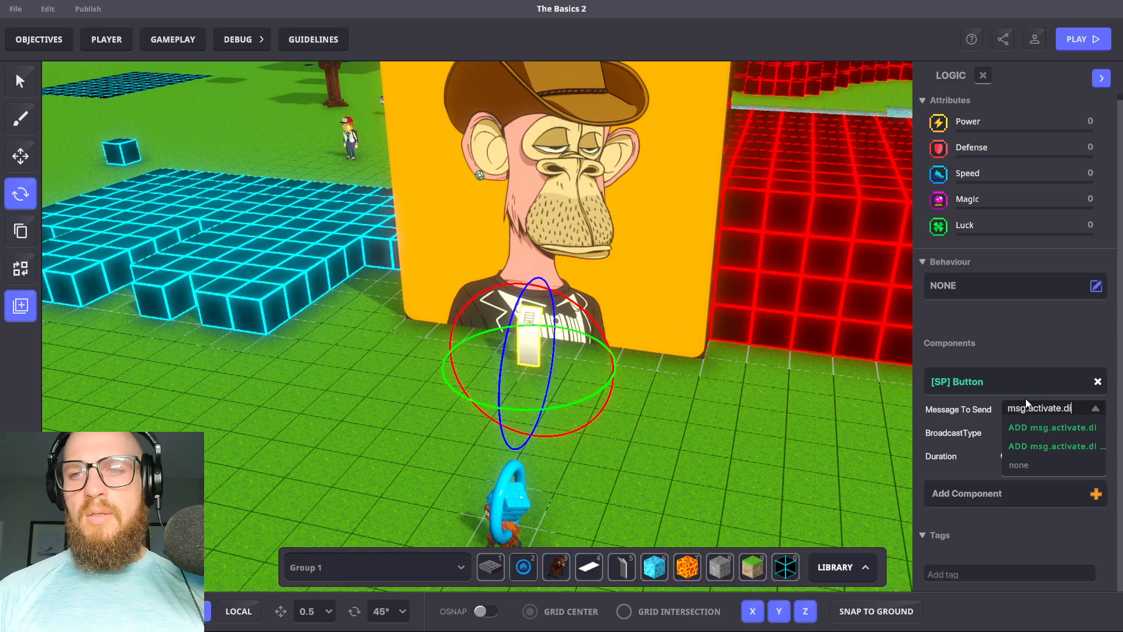
text(splay)
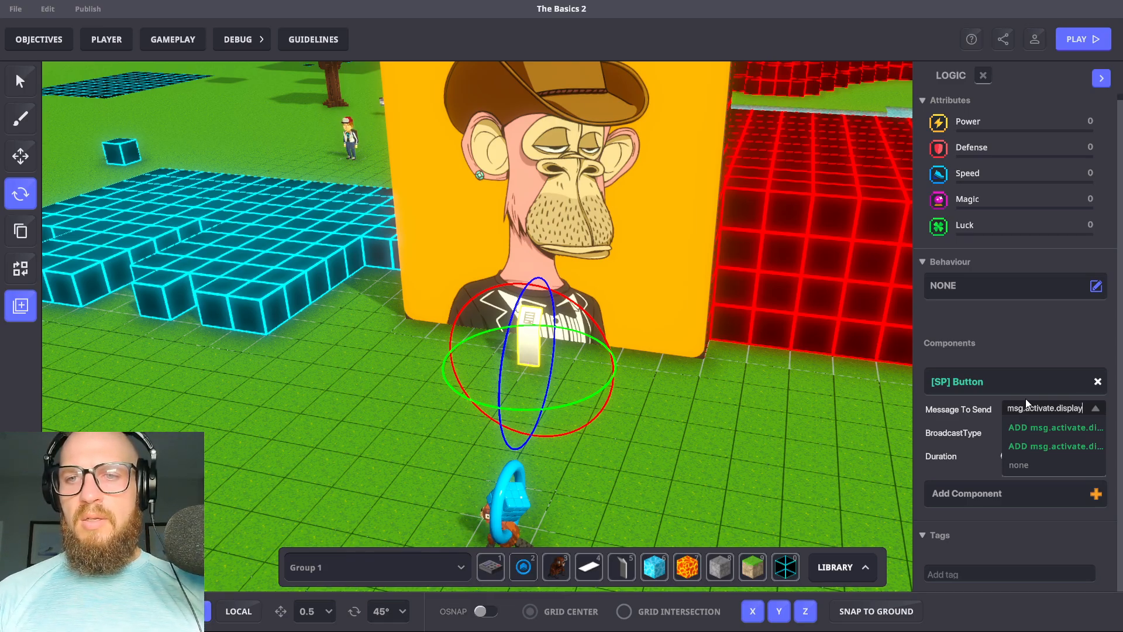
key(Return)
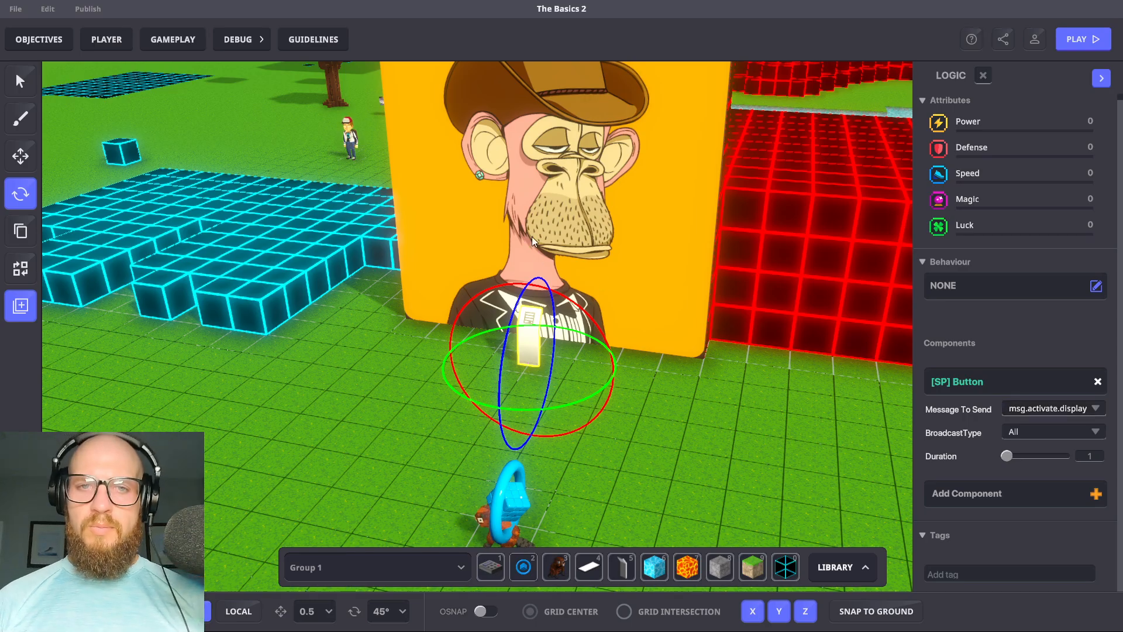
Try OnReceiveMessage as the display condition of the ape image's NFT Image Display and set it back to Always
click(566, 199)
click(771, 420)
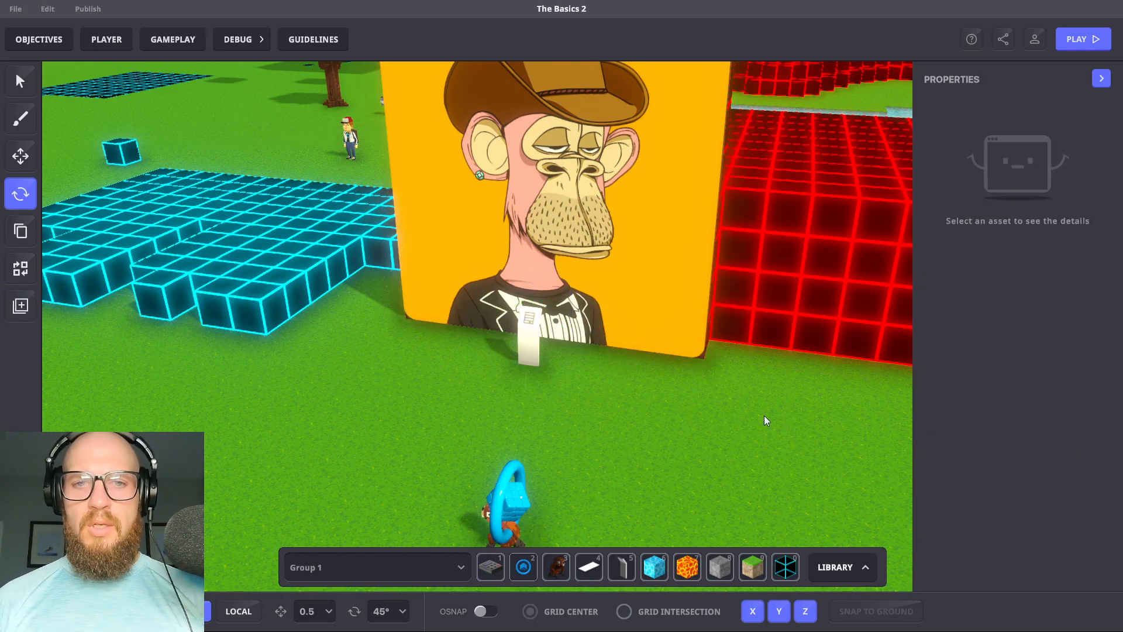
click(558, 263)
key(w)
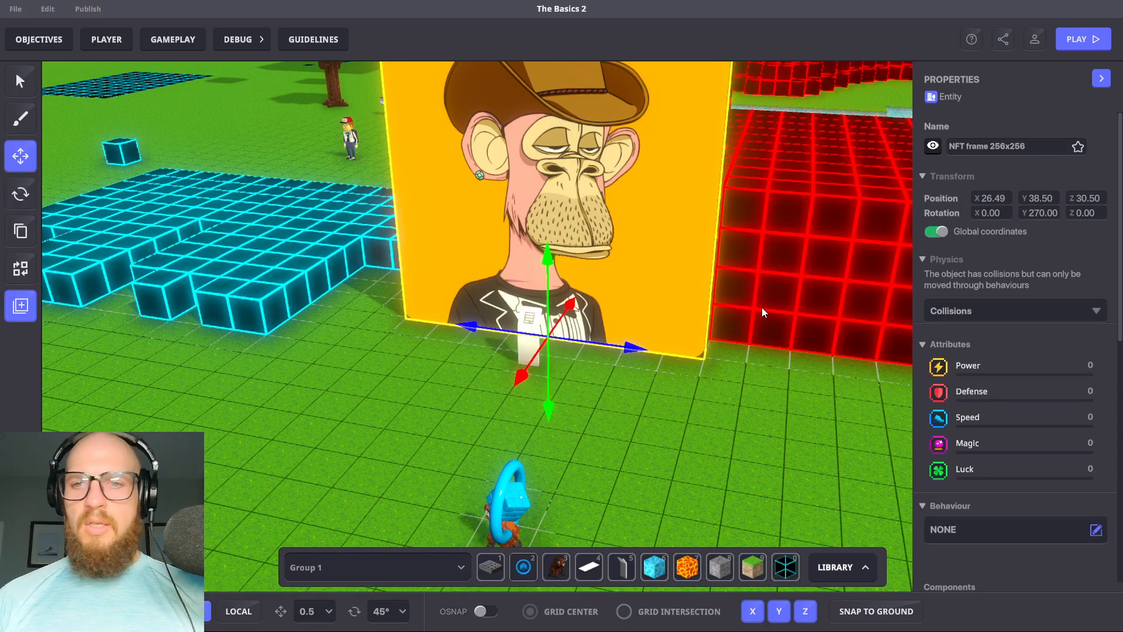
scroll(948, 358, down, 5)
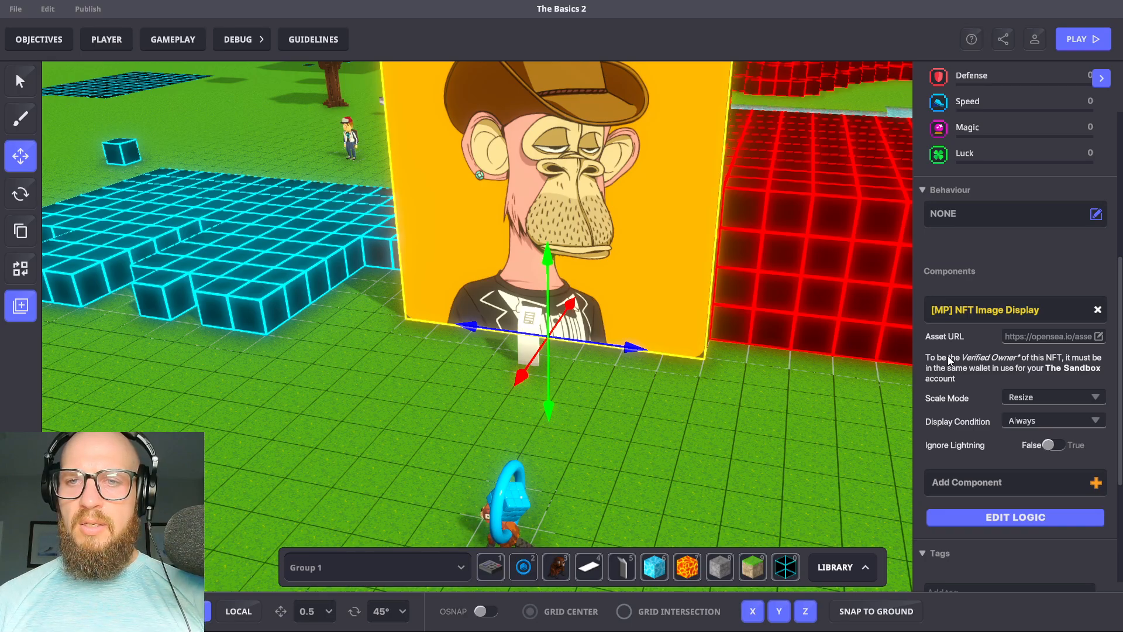
scroll(991, 518, up, 2)
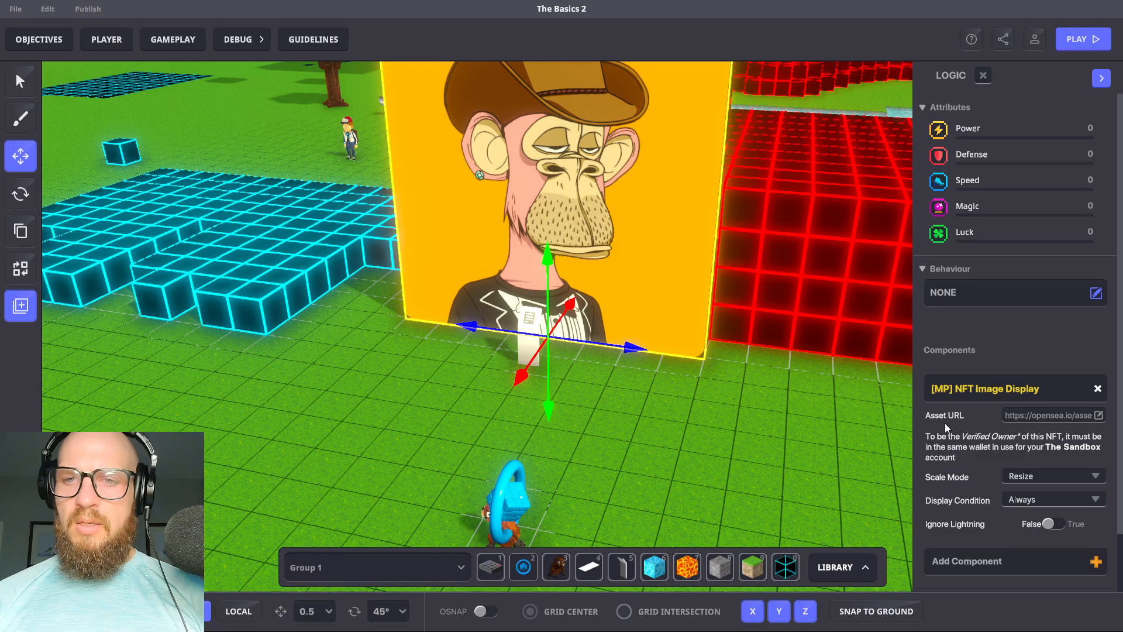
click(1074, 499)
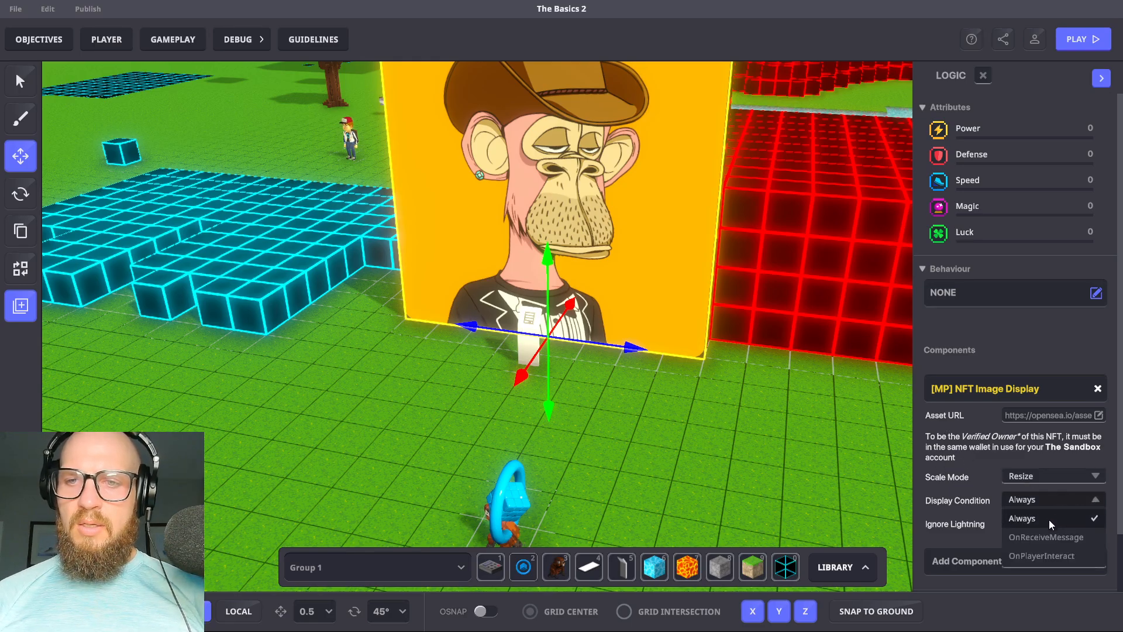
click(1038, 542)
scroll(987, 465, down, 2)
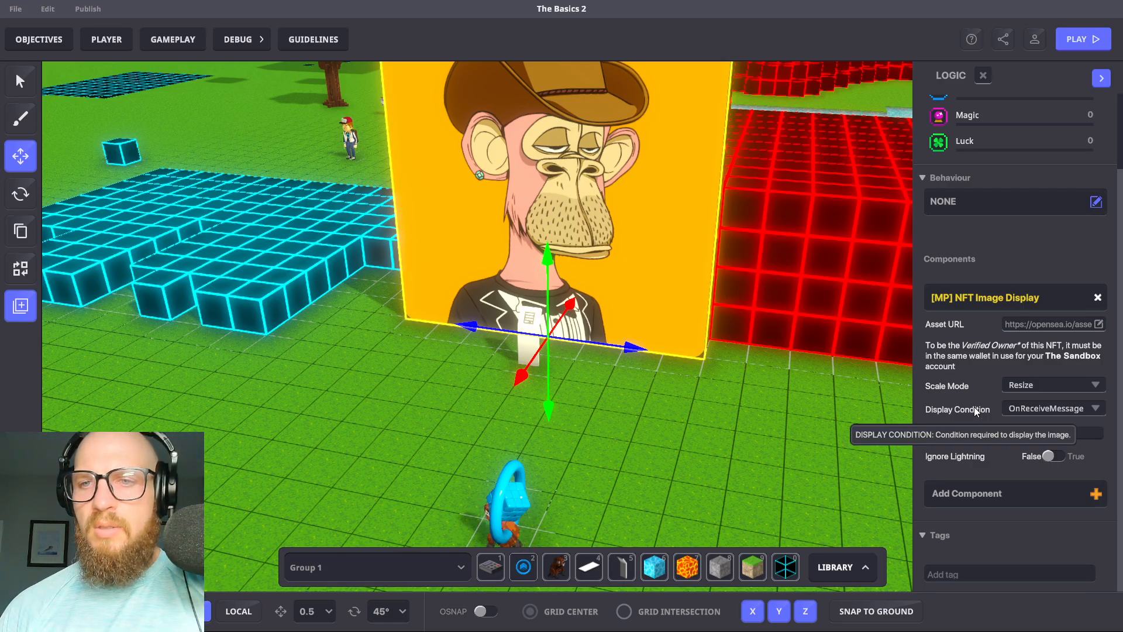
click(1055, 408)
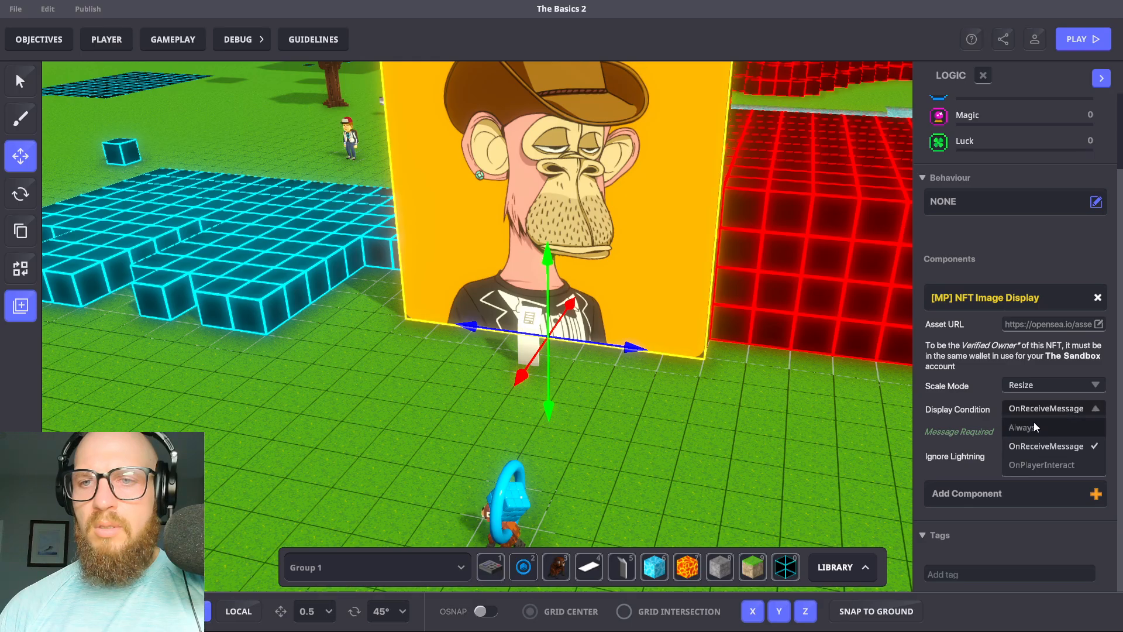
click(1026, 435)
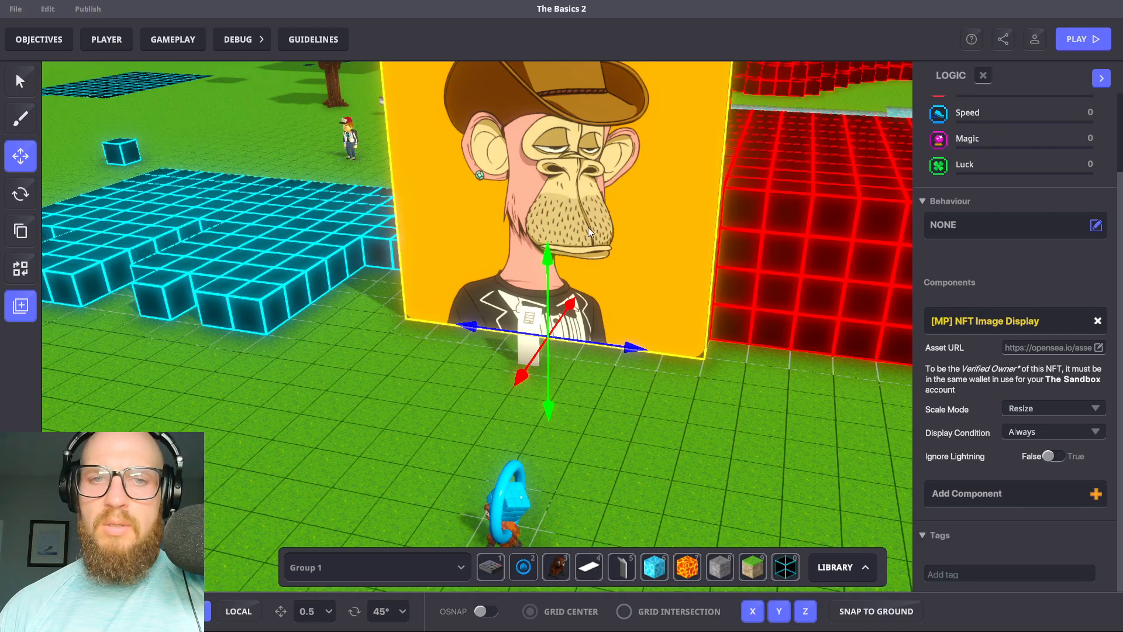
Add the [MP] NFT Details Display component to the ape image
click(605, 216)
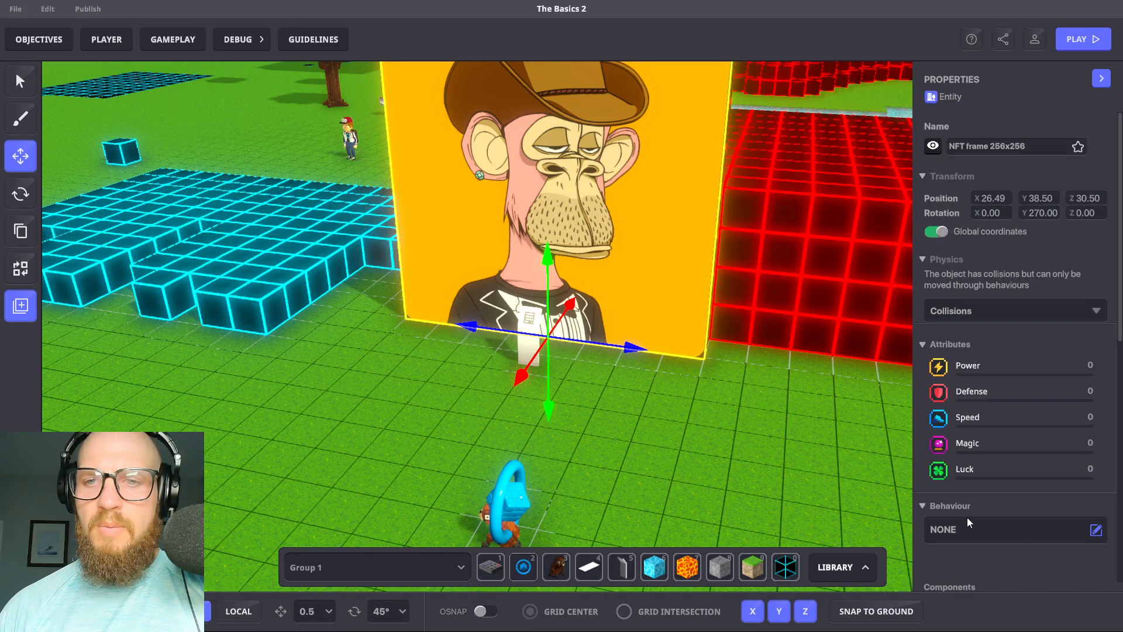
scroll(1030, 410, down, 7)
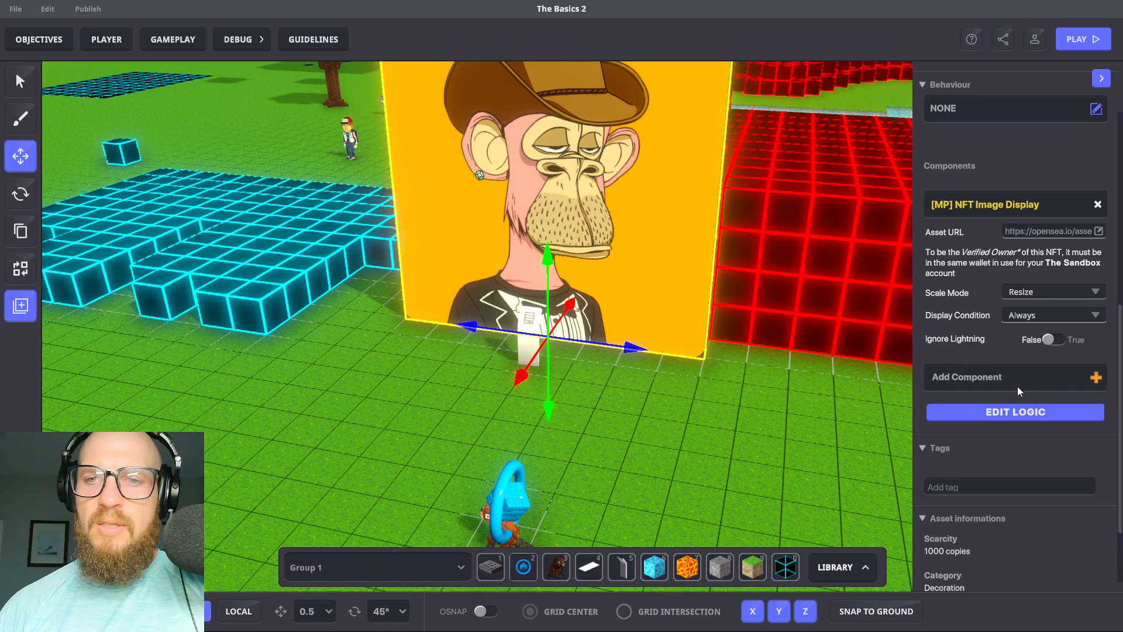
click(1016, 384)
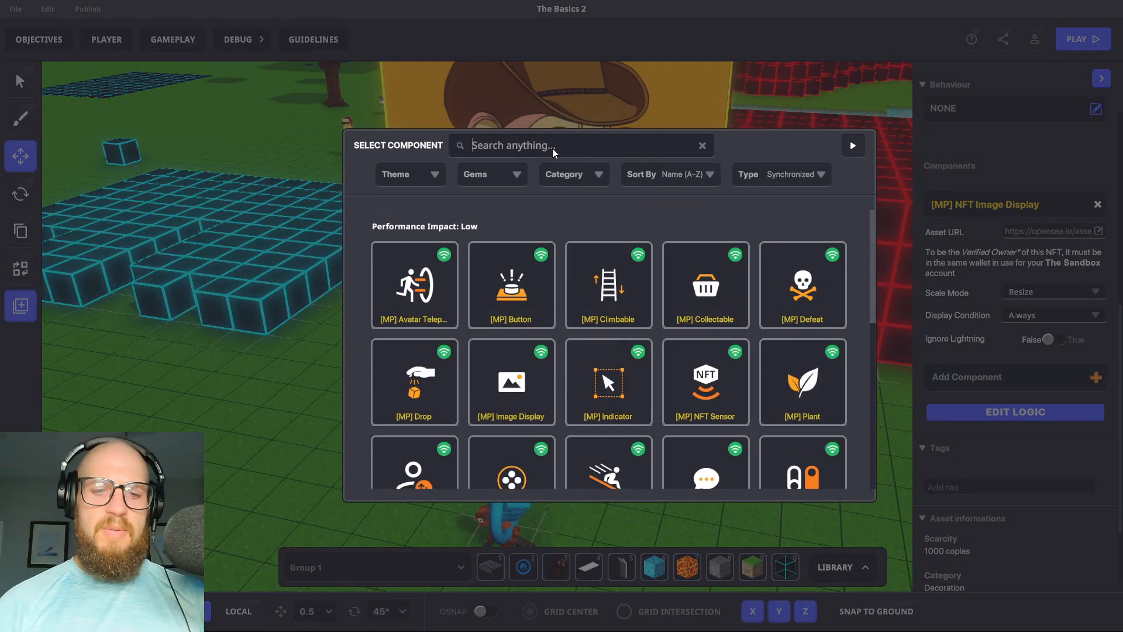
text(nft)
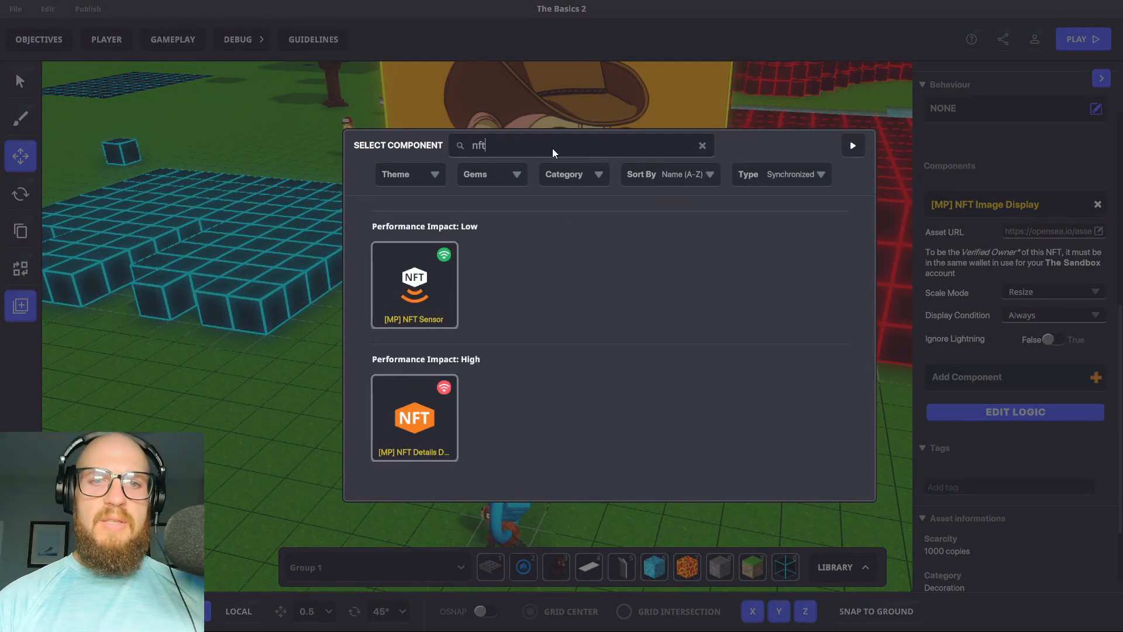
click(420, 412)
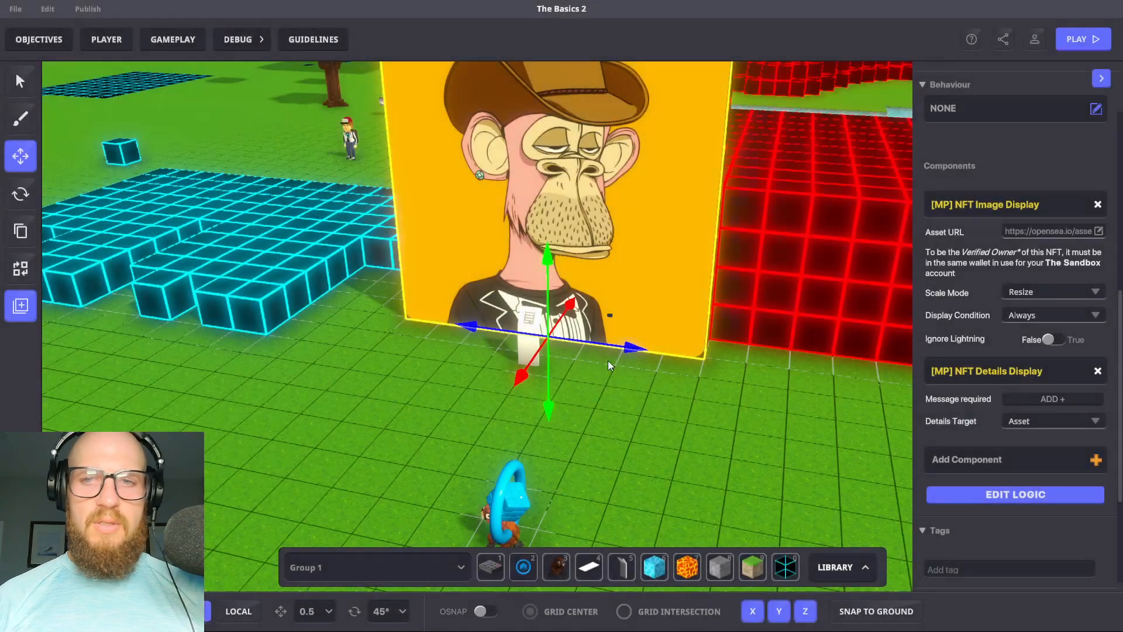
Set the NFT Details Display's required message to msg.activate.display and deselect the ape image
click(1056, 400)
click(1042, 400)
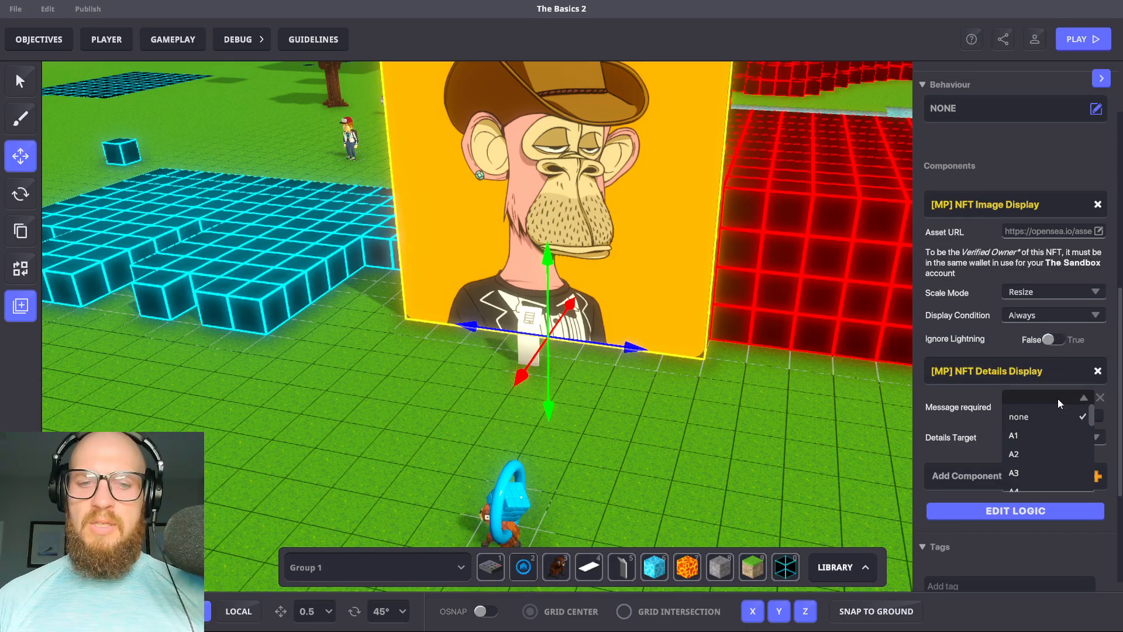
text(msg)
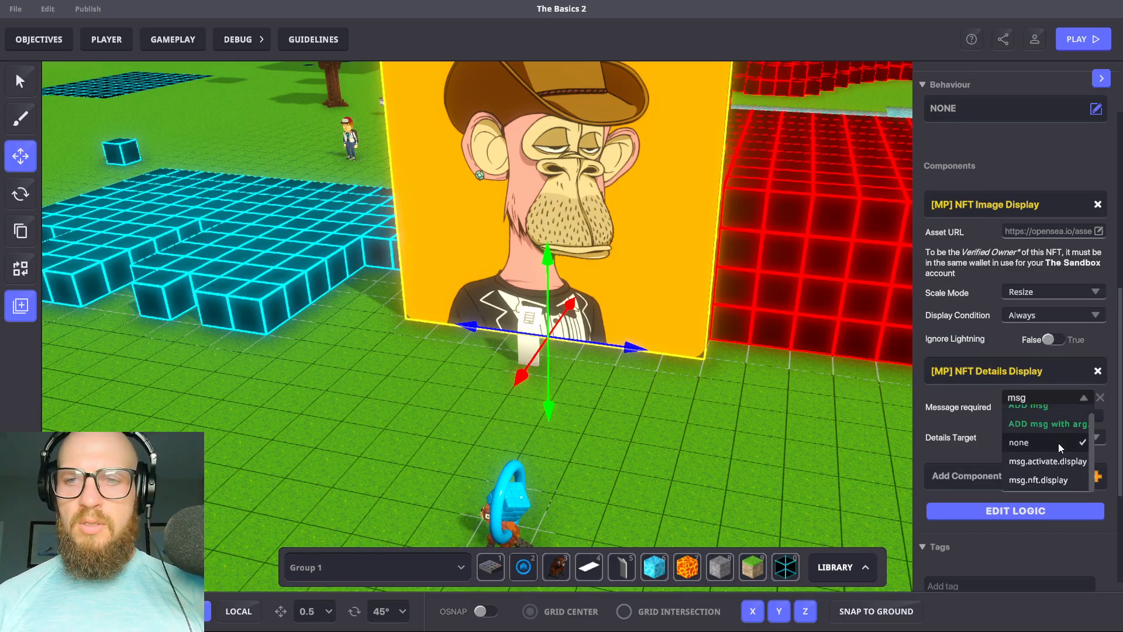
click(1061, 461)
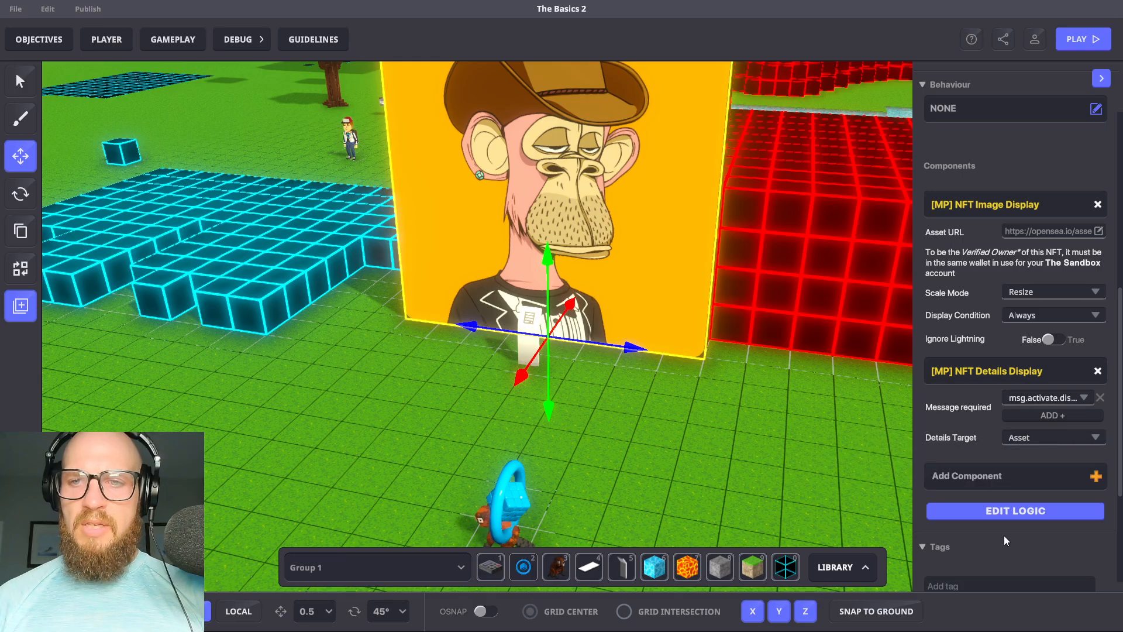
click(815, 430)
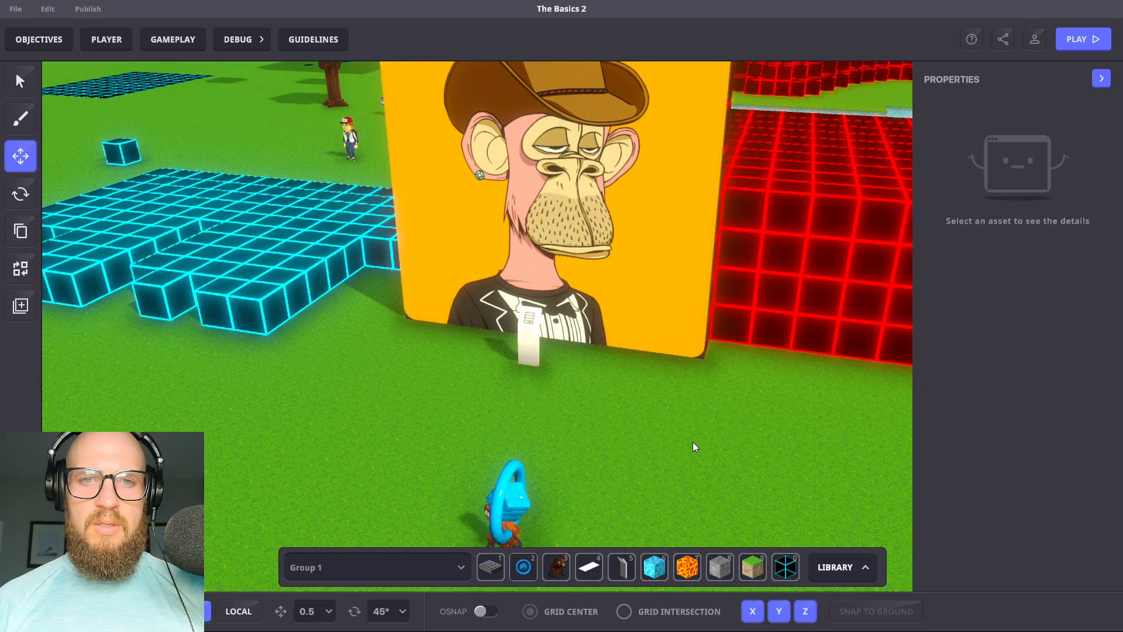
Playtest the experience, walk up to the info panel in front of the ape image to test its button, and return to editing
key(Tab)
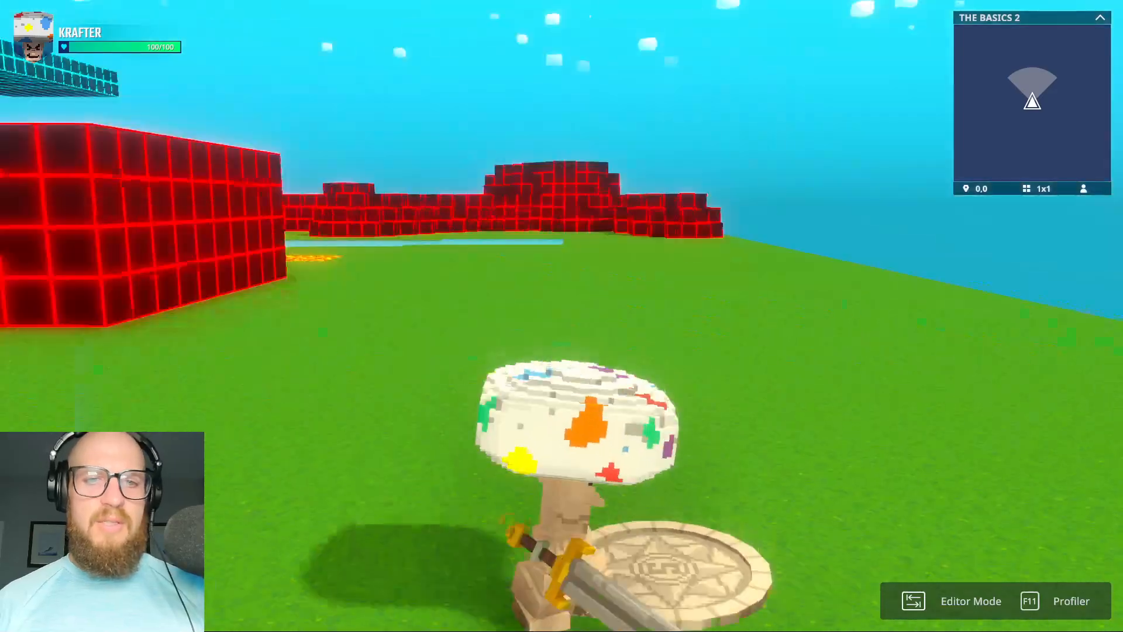
key(w)
key(w)
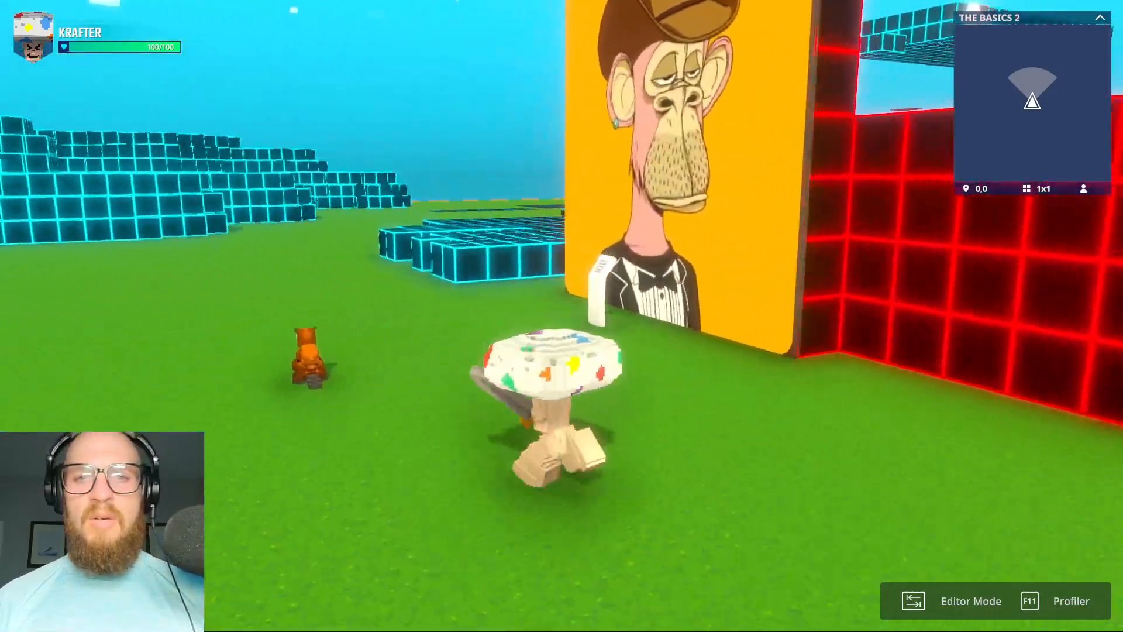
key(w)
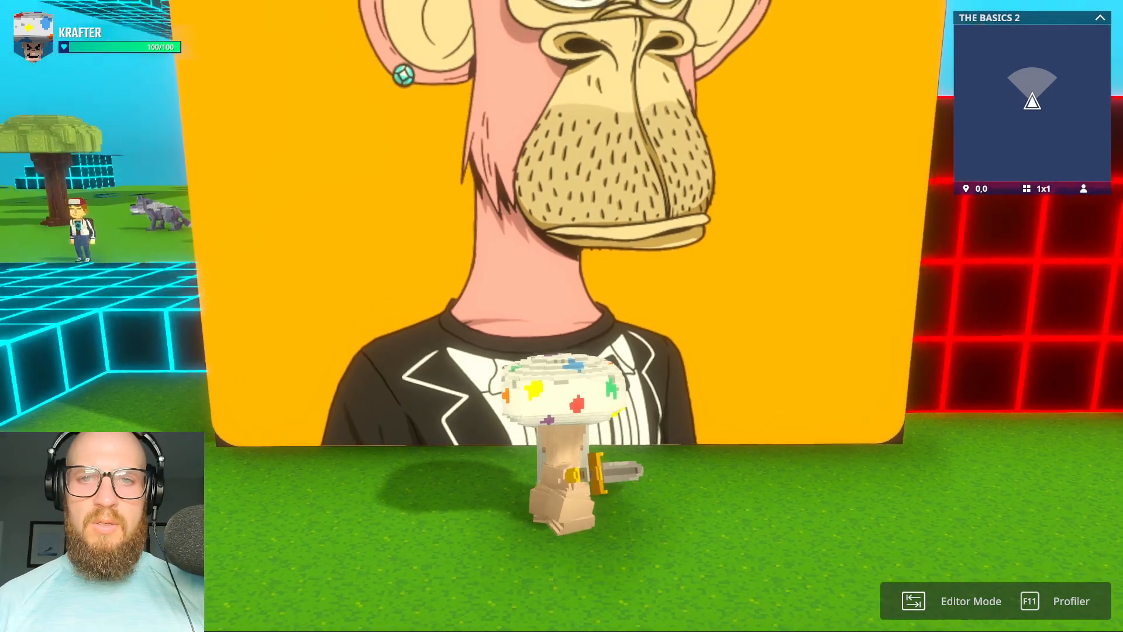
key(s)
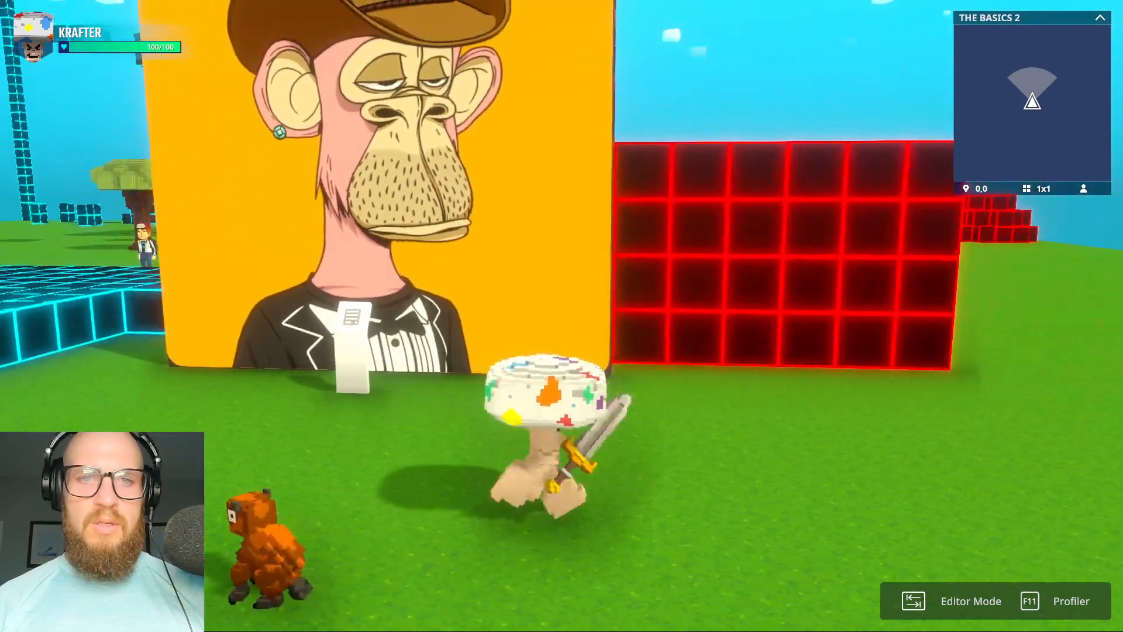
key(Tab)
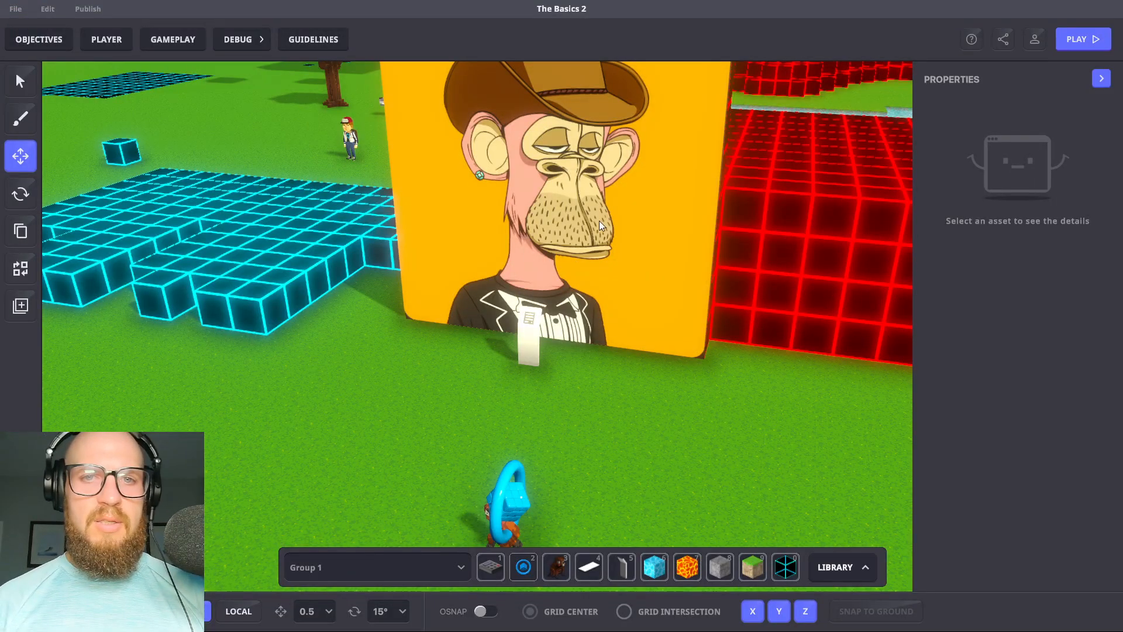
Check the message and Duration settings of the Button component on the info panel, then deselect the panel
click(542, 316)
scroll(1042, 378, down, 5)
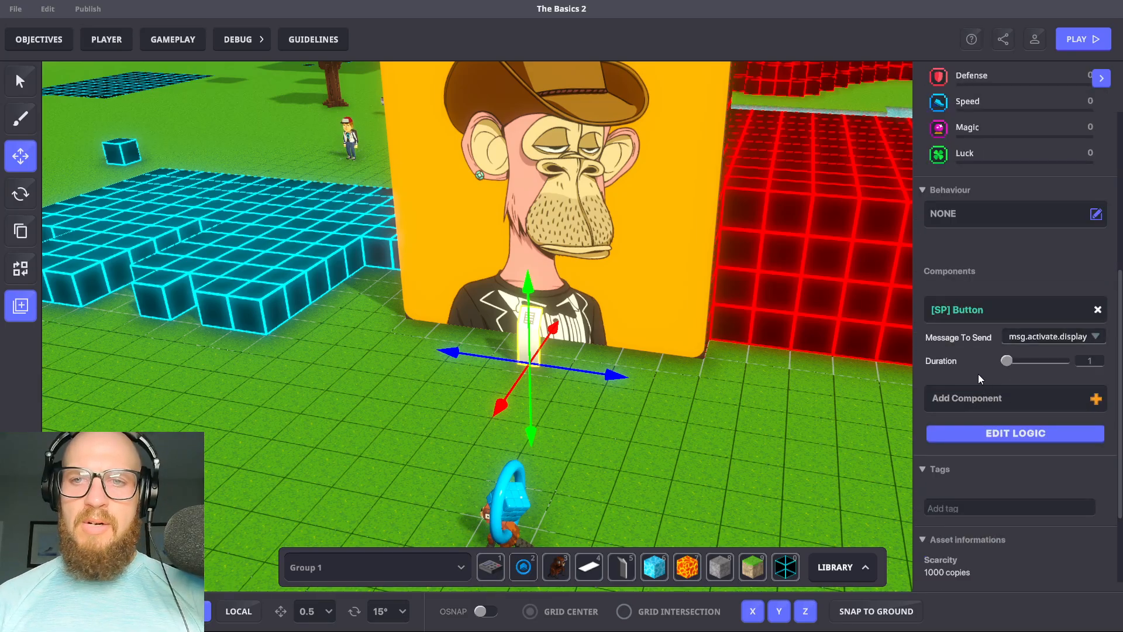
mouse_move(978, 369)
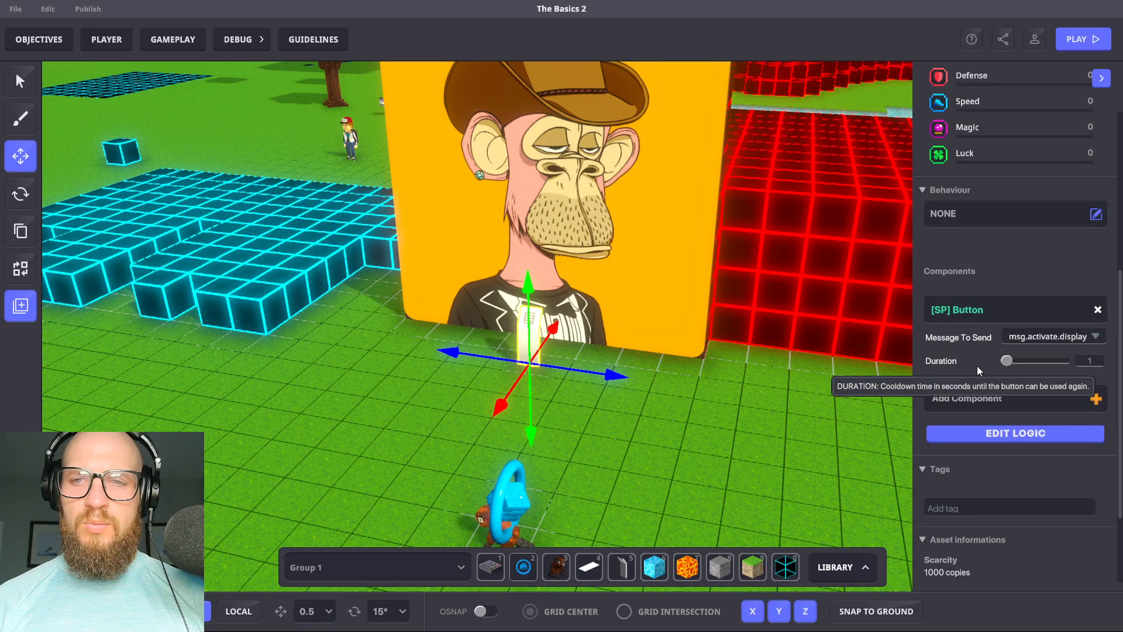
click(695, 413)
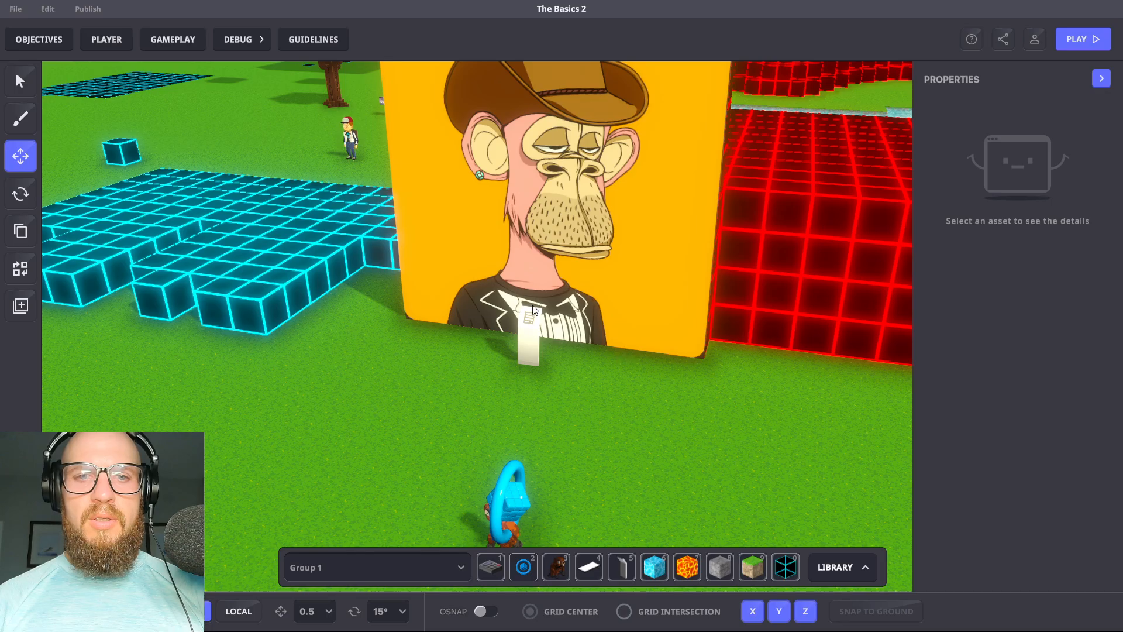
Place a Logic Asset on the ground beside the info panel in front of the ape image and select it
click(524, 569)
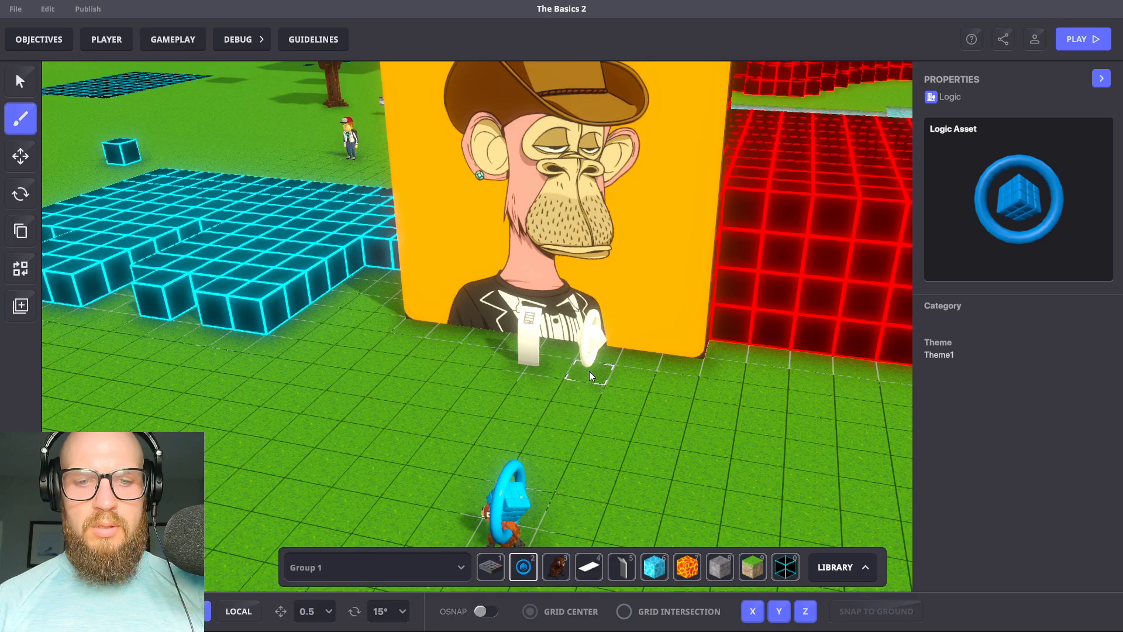
click(588, 370)
key(w)
click(588, 340)
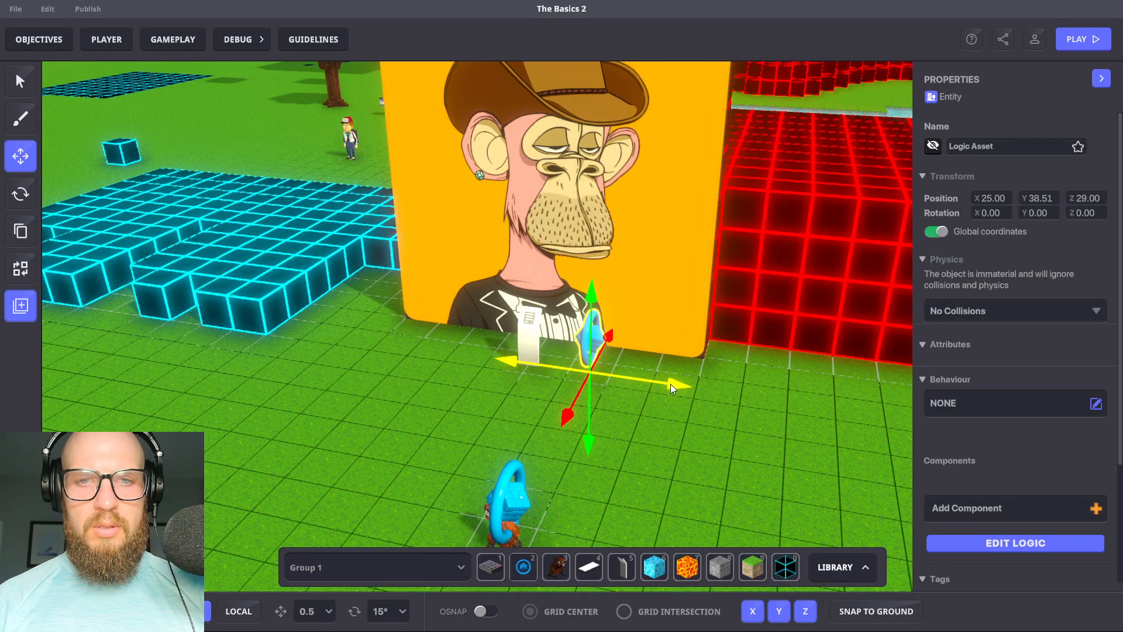
click(595, 341)
click(594, 342)
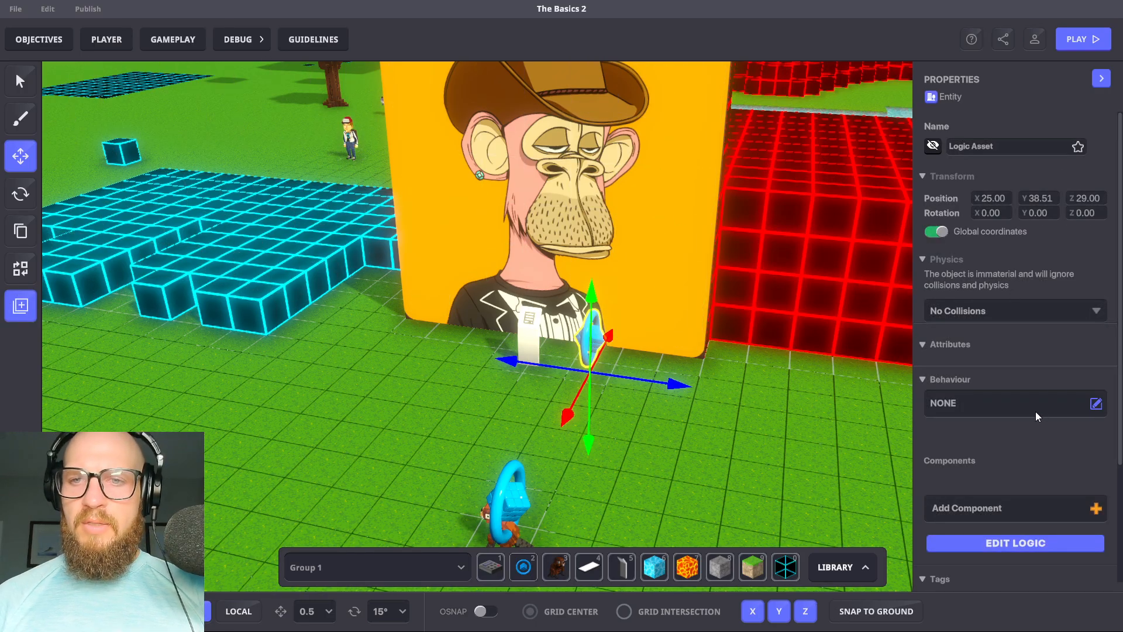
Add the [SP] NFT Details Display component to the new Logic Asset
scroll(1058, 405, down, 3)
click(1014, 348)
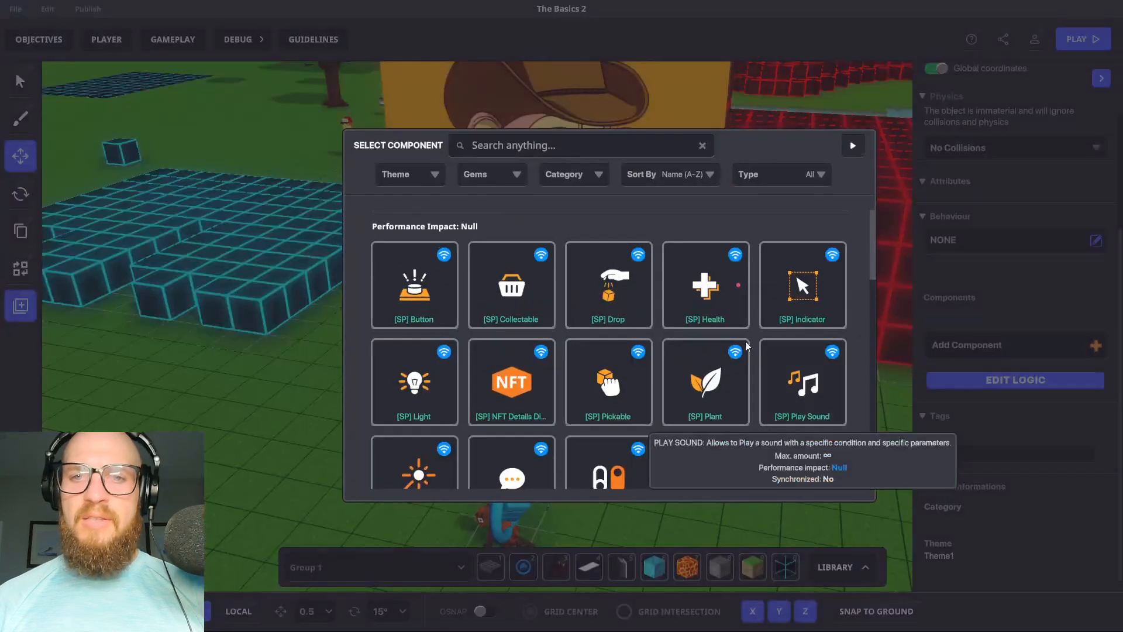
click(514, 374)
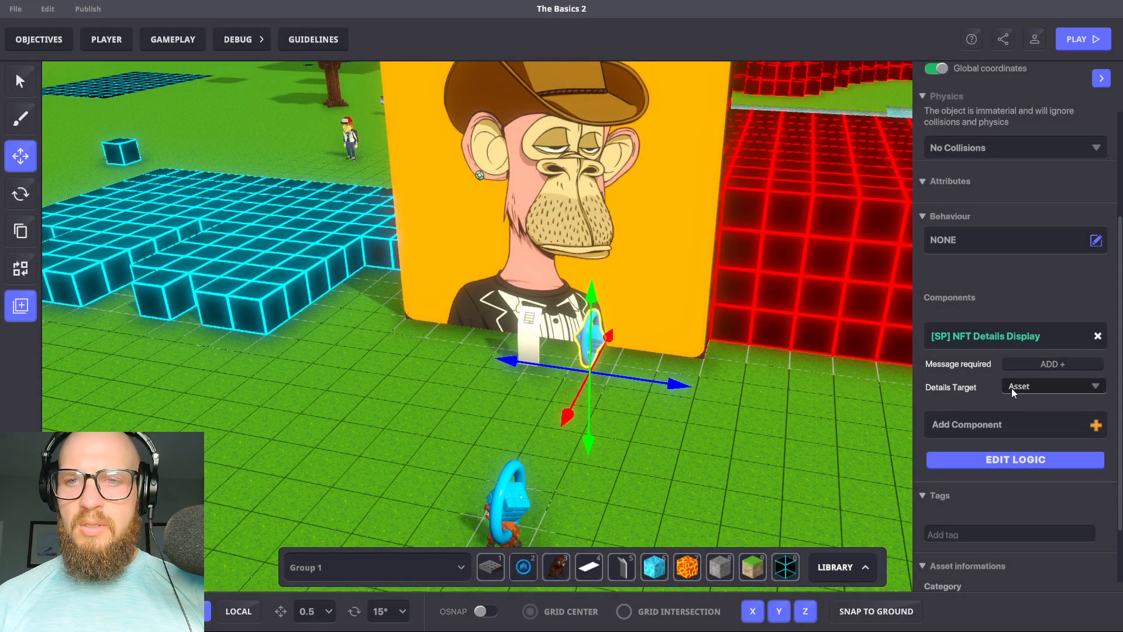
Examine which Details Target options the Logic Asset's NFT Details Display offers
click(1012, 388)
click(1050, 389)
click(1045, 386)
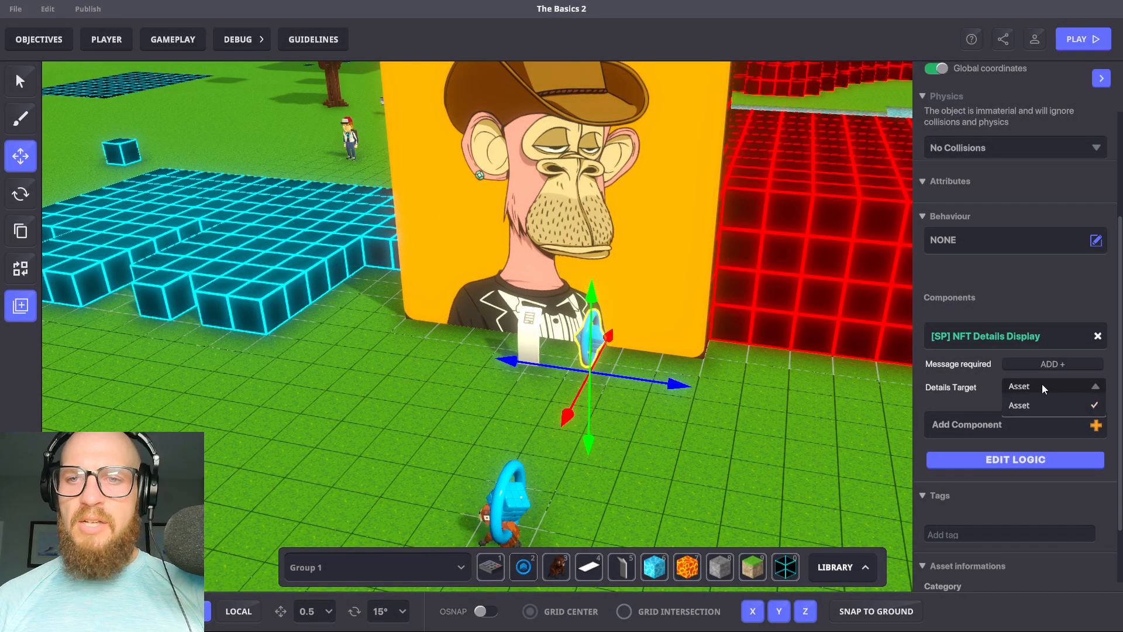
click(1046, 384)
mouse_move(944, 385)
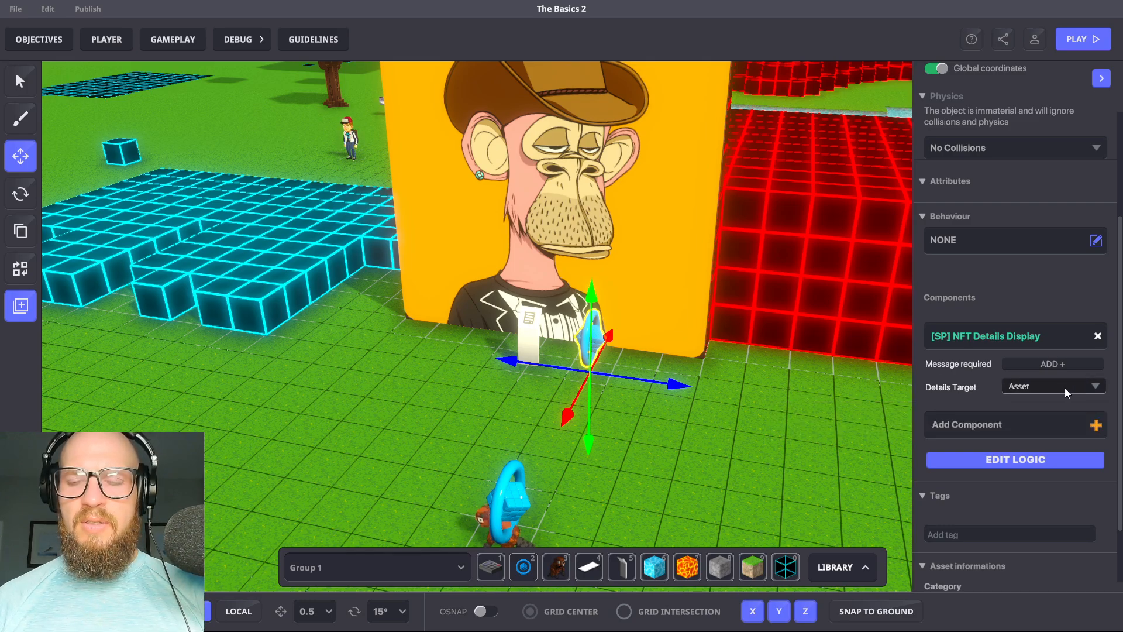
click(1064, 387)
click(949, 386)
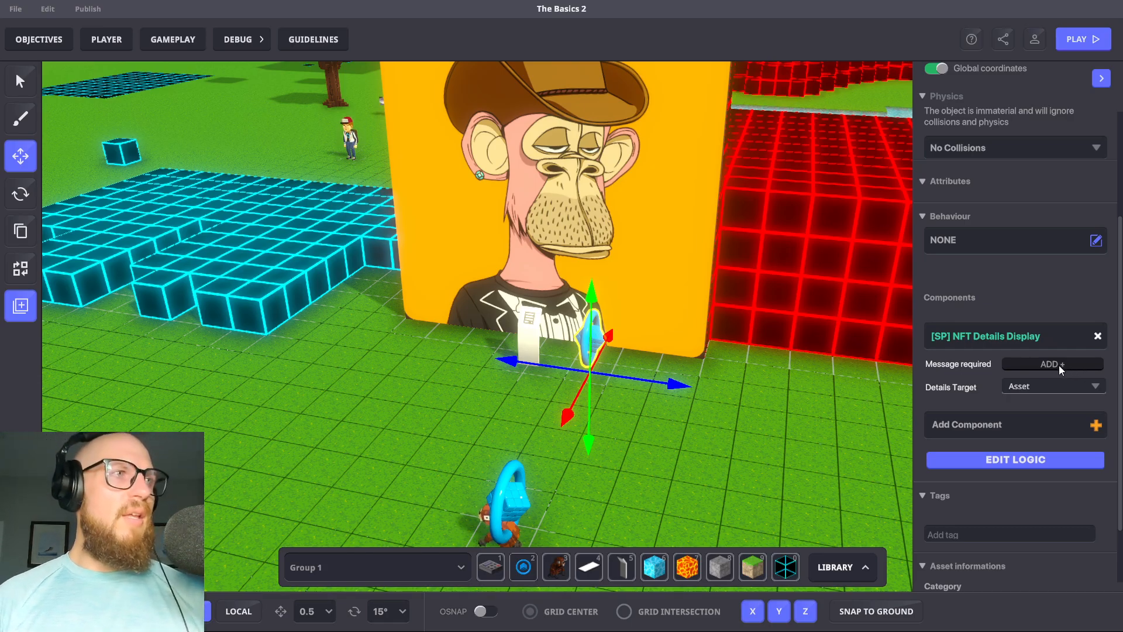
Set msg.activate.display as the single required message of the Logic Asset's NFT Details Display and deselect the asset
click(1059, 365)
click(1044, 377)
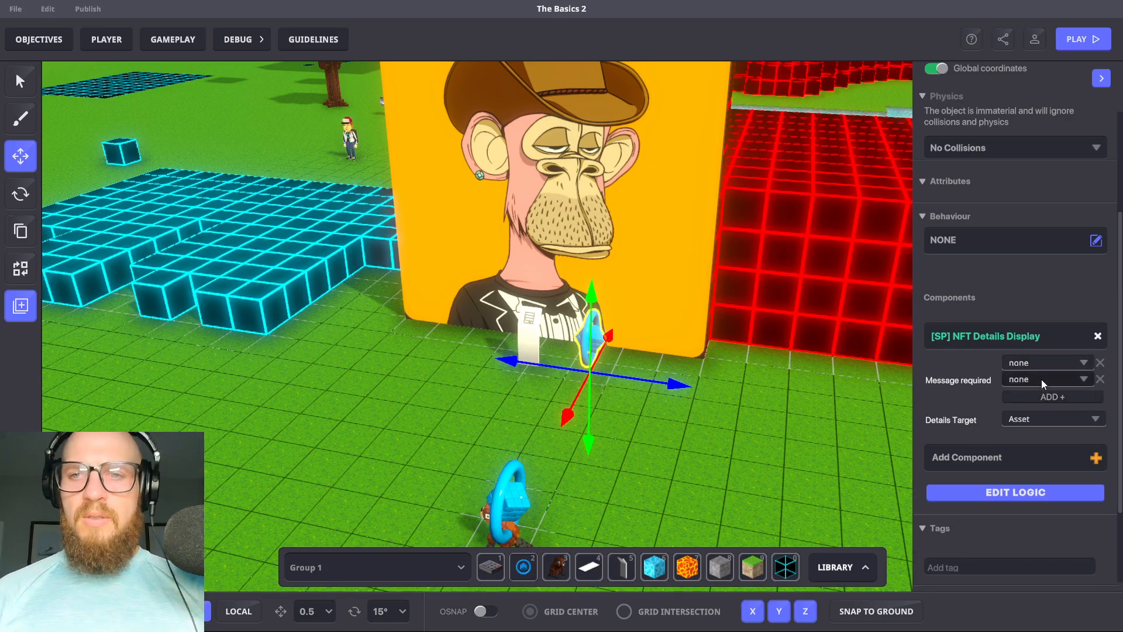
click(1098, 380)
click(1051, 363)
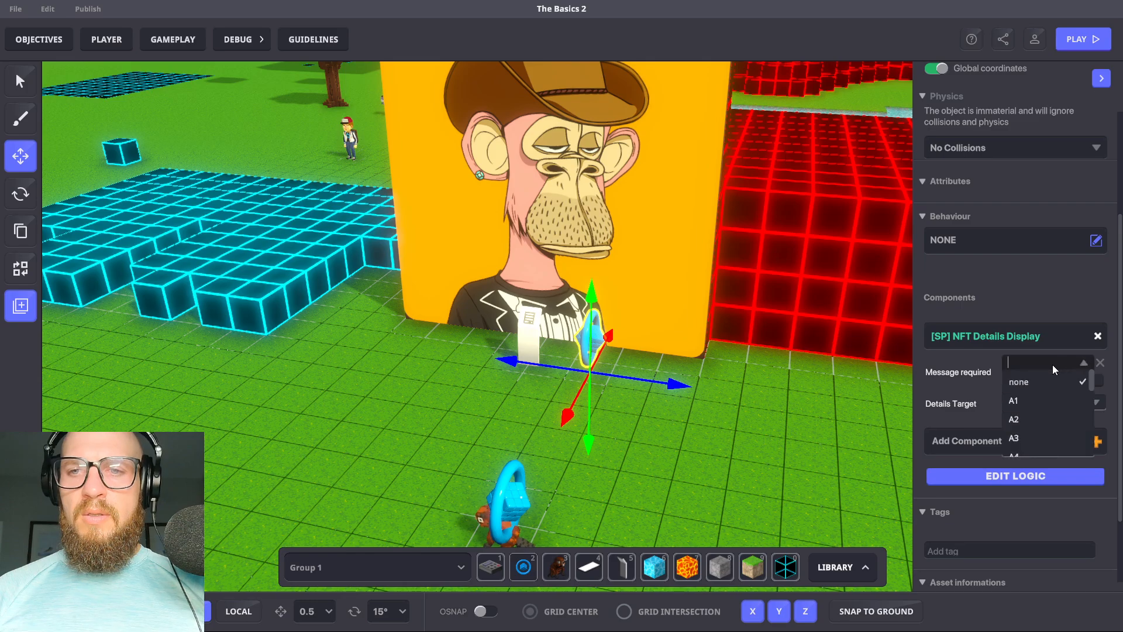
text(msg)
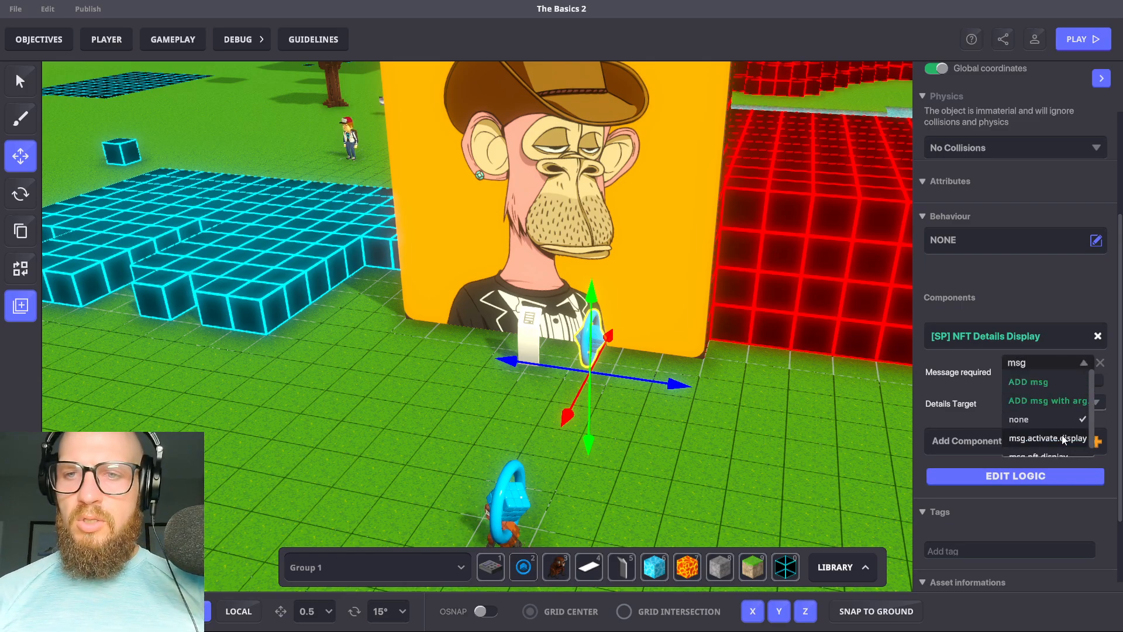
click(1061, 438)
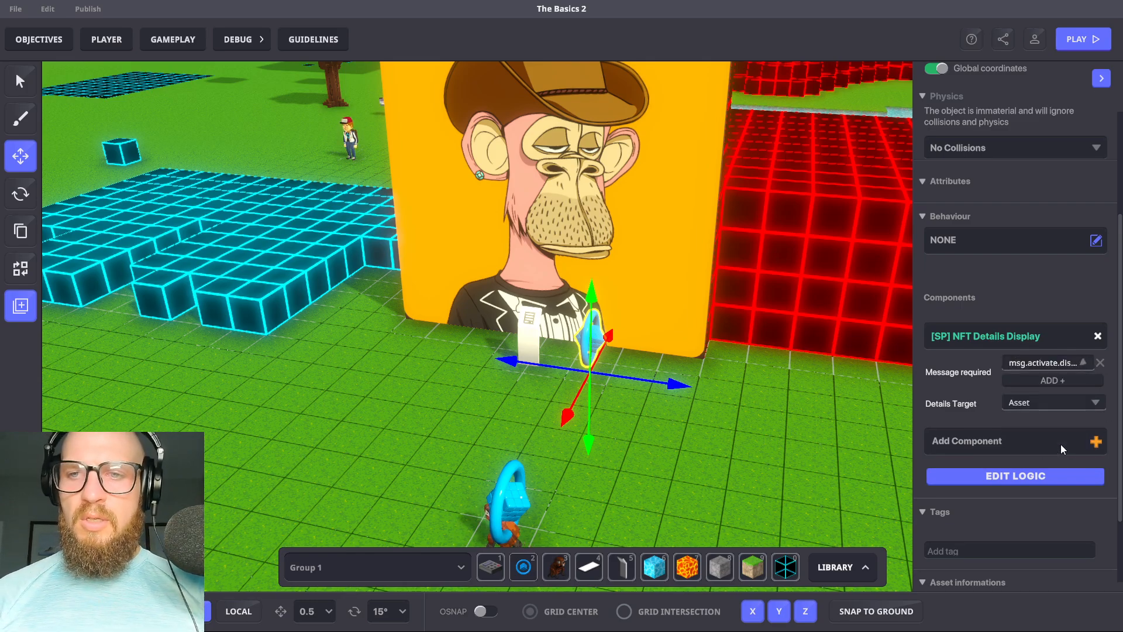
click(777, 375)
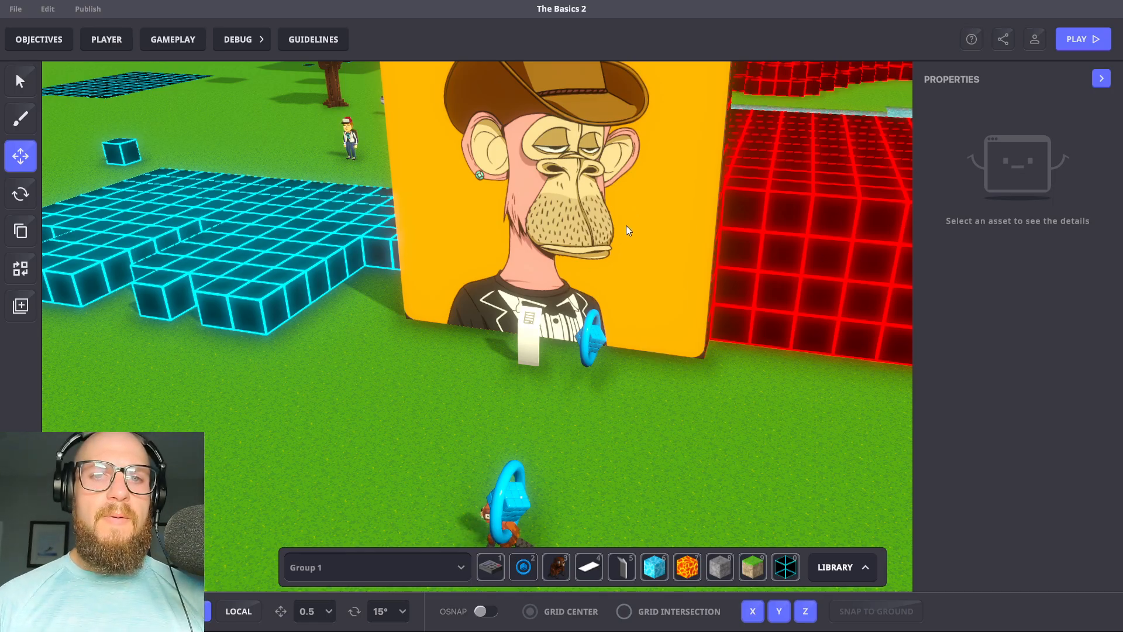
Playtest the experience, trigger the info panel's button at the ape image, and close the NFT details window
key(Tab)
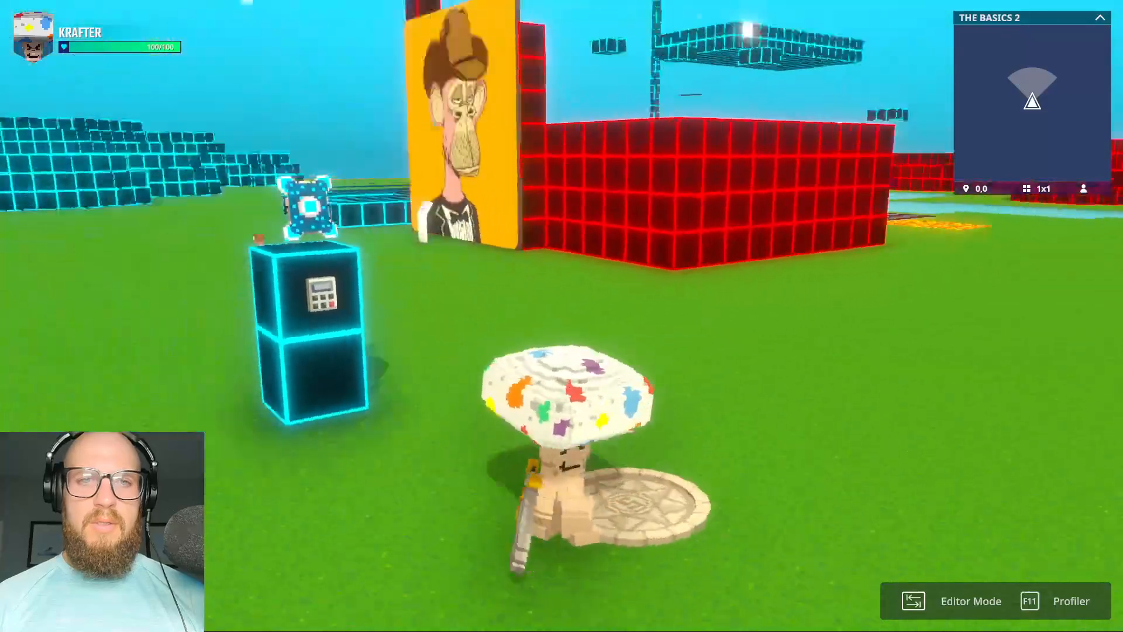
key(w)
key(w)
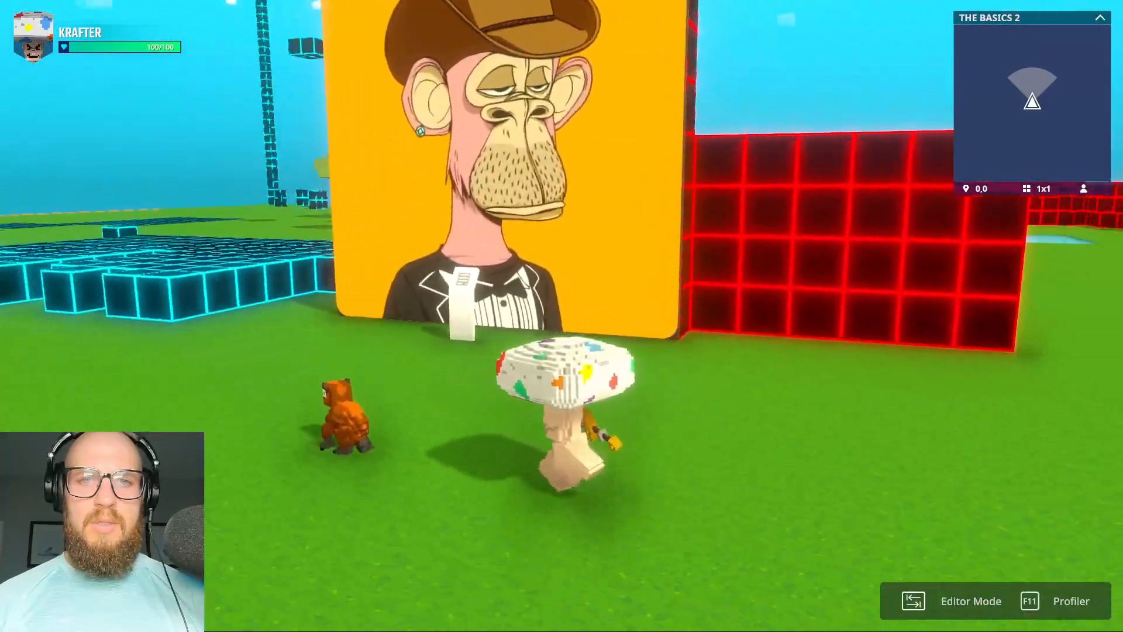
key(w)
key(e)
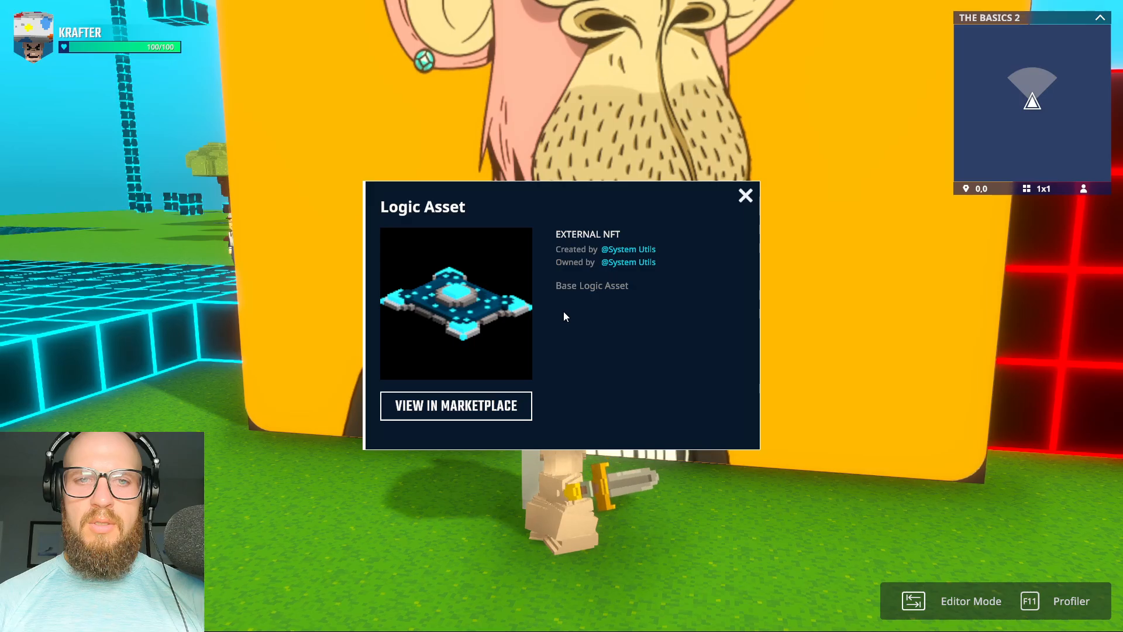
click(745, 195)
Walk to the Alpha Shield pedestal, trigger its button to view the NFT details, and close the details window
key(d)
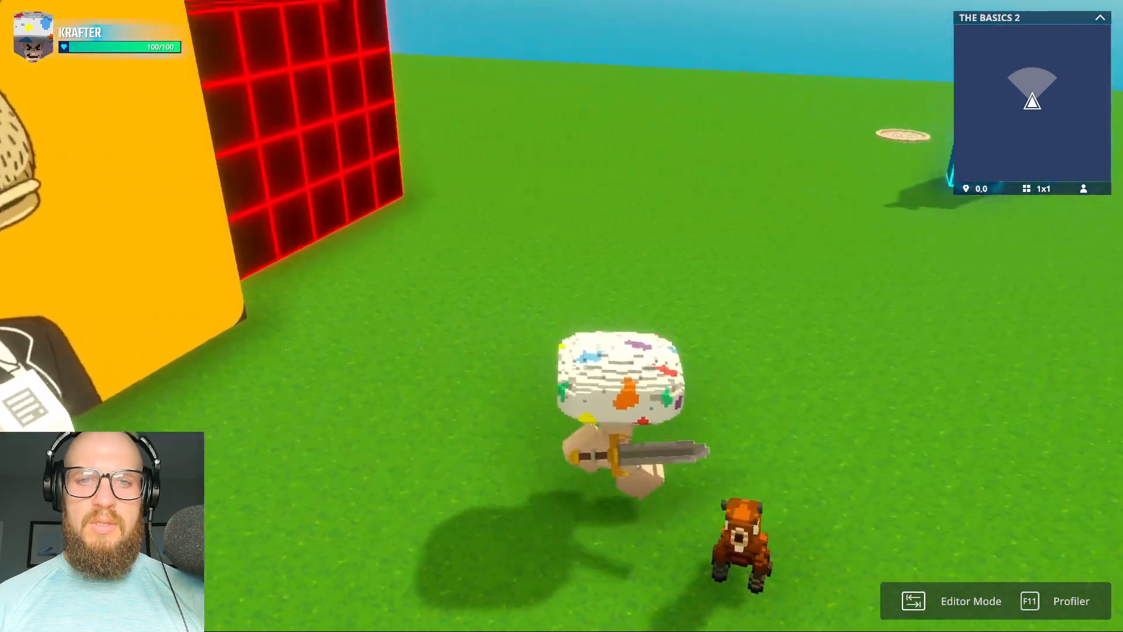
key(w)
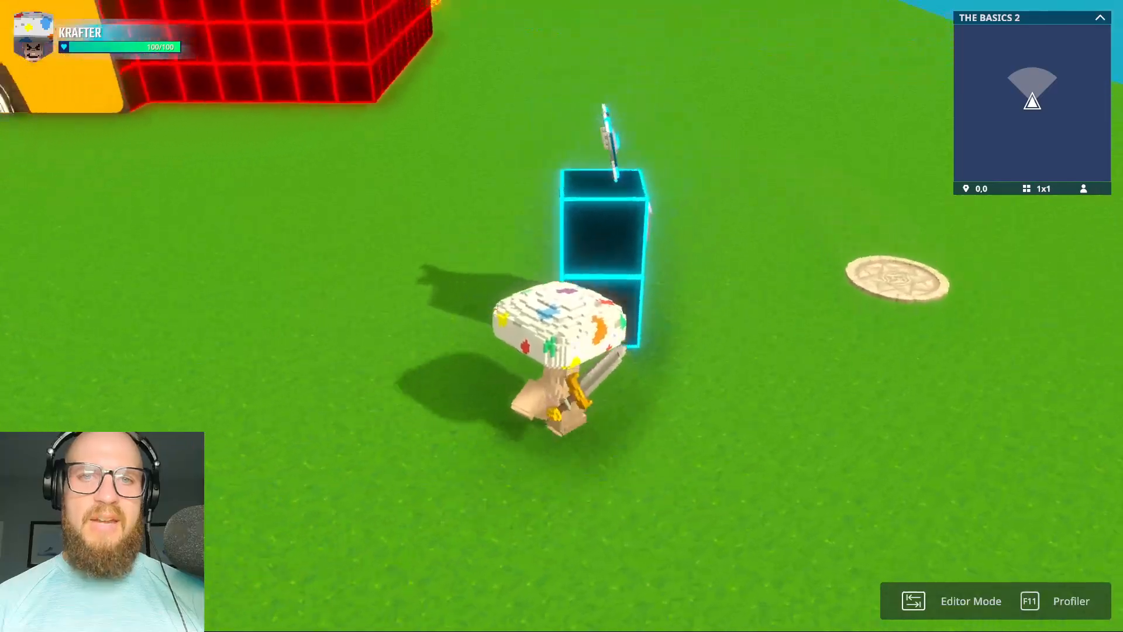
key(e)
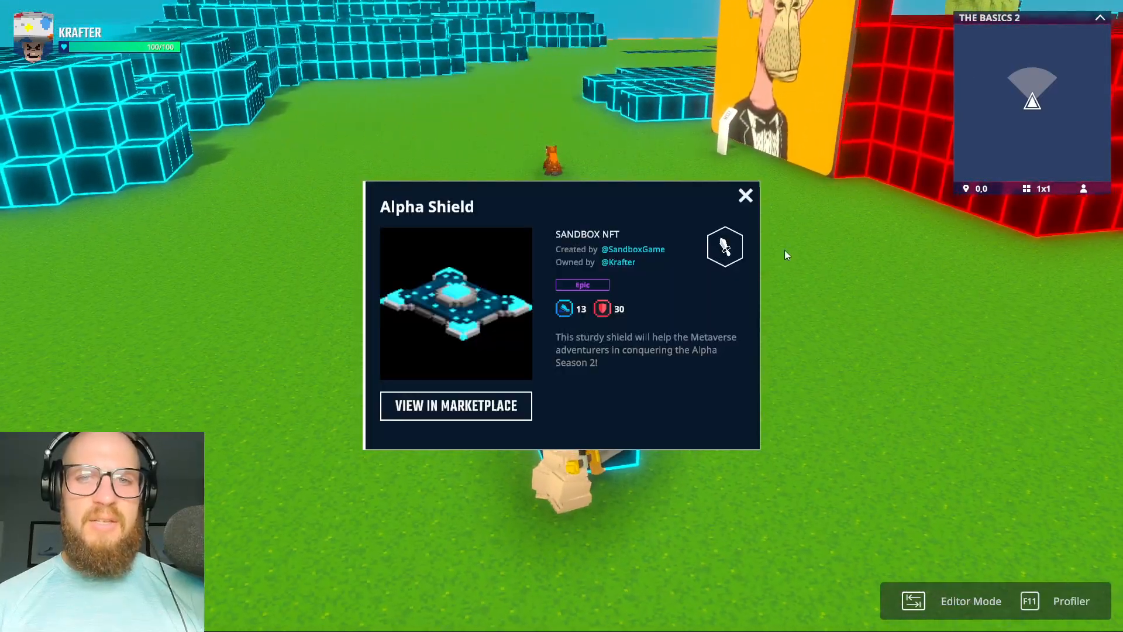
click(746, 196)
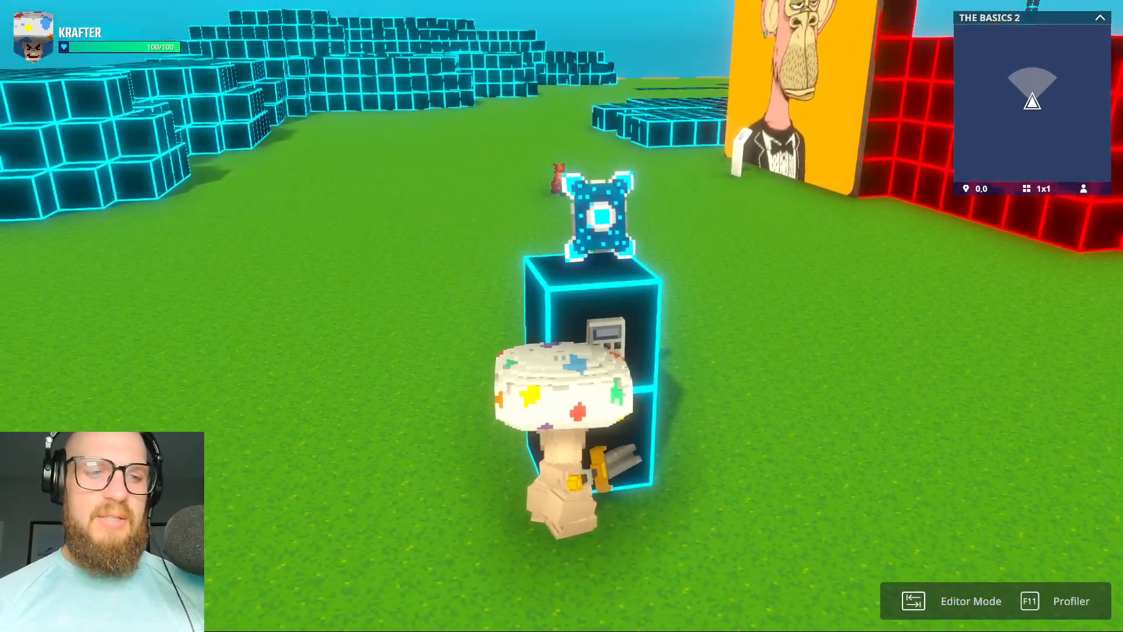
Return to editing and review the Button component settings of the Museum Info Panel
key(Tab)
click(530, 334)
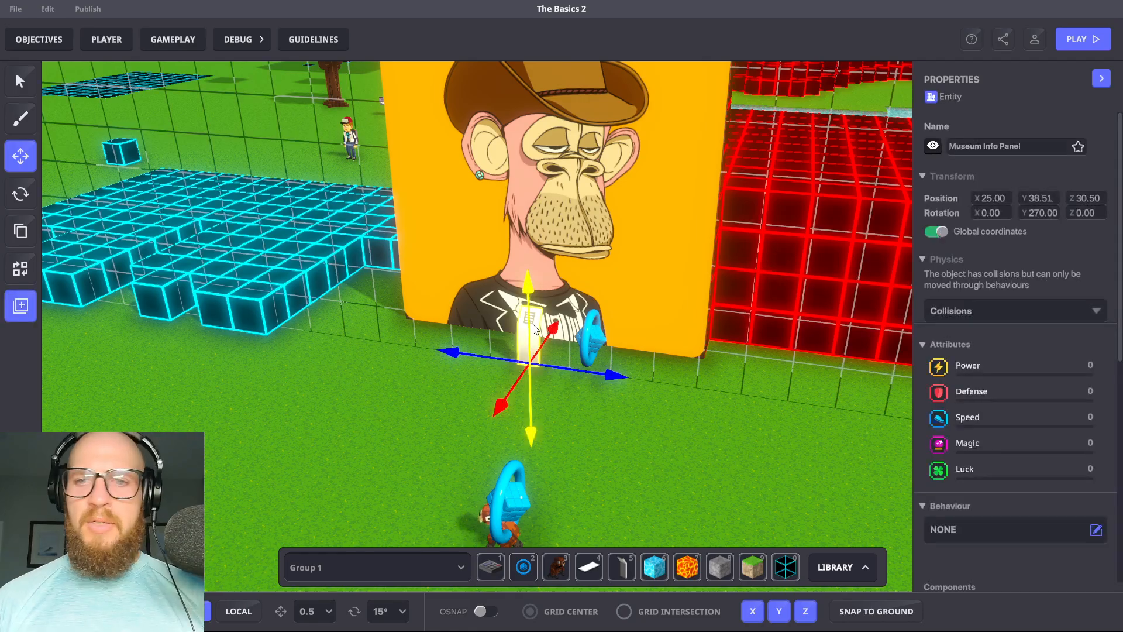
scroll(1078, 412, down, 5)
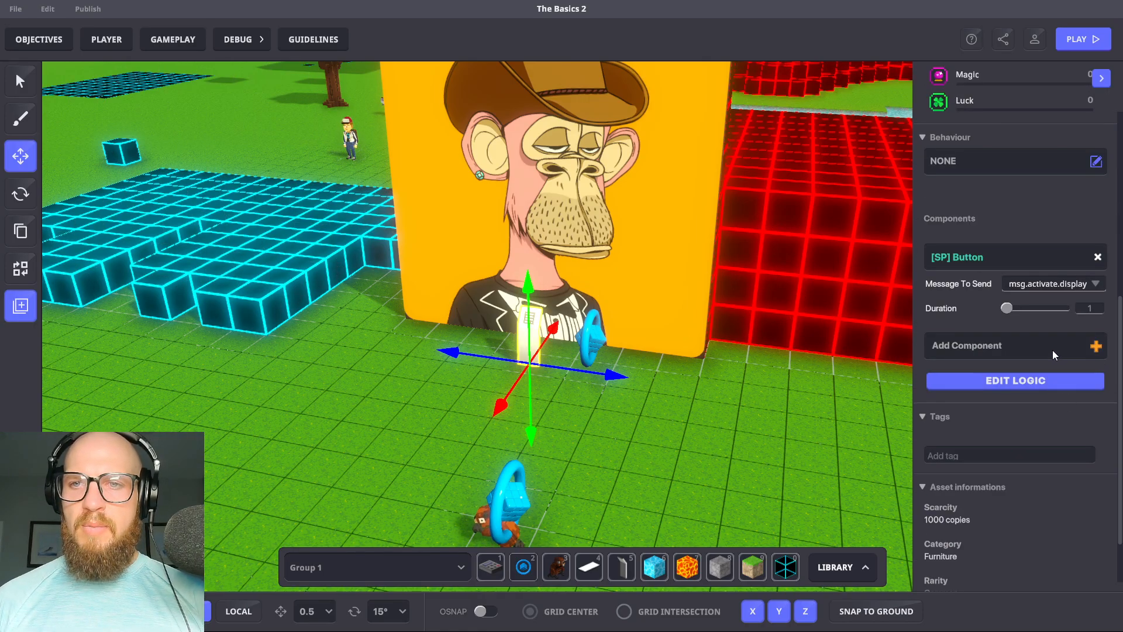
click(752, 430)
Inspect the properties of the Alpha Shield on its pedestal and deselect it
right_drag(752, 431, 682, 371)
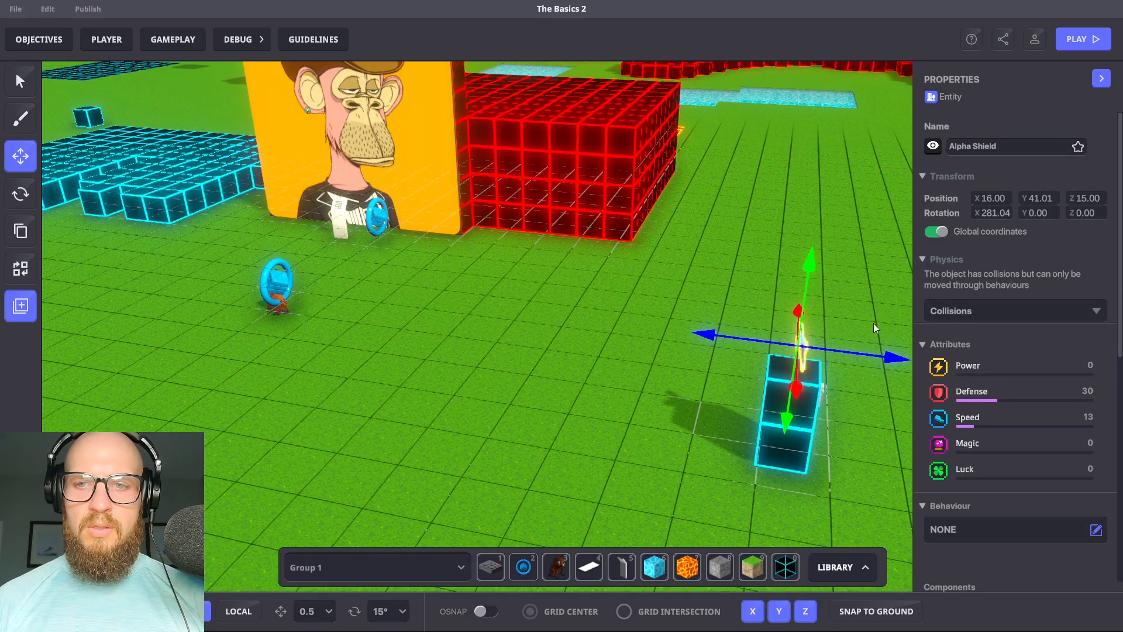
scroll(966, 359, down, 5)
click(560, 367)
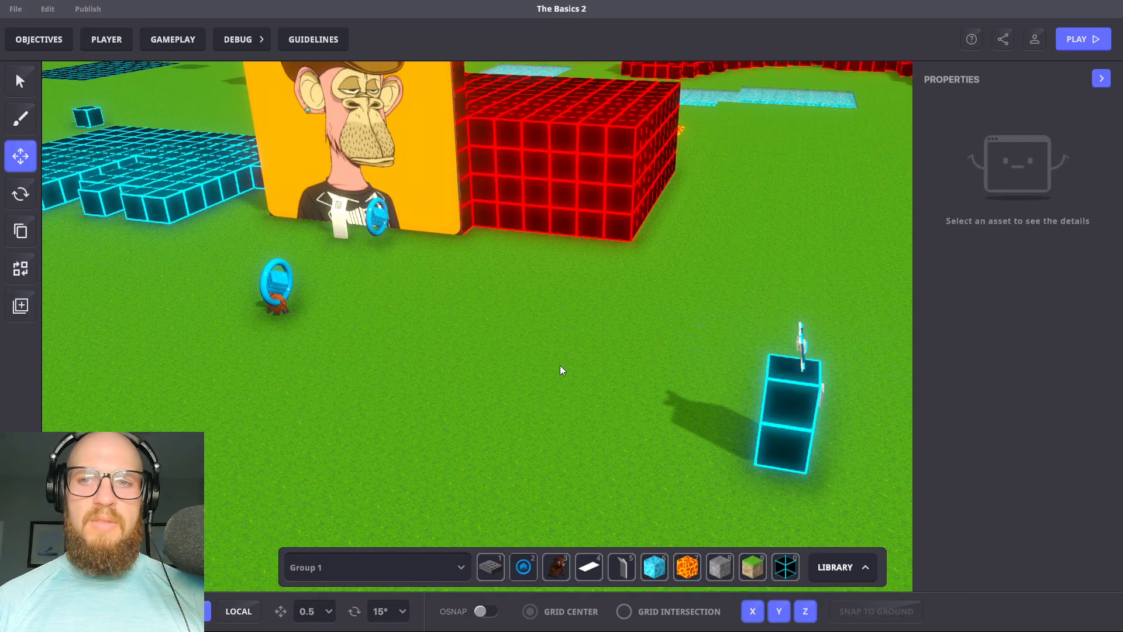
right_drag(626, 350, 554, 336)
middle_drag(456, 328, 522, 347)
mouse_move(522, 347)
right_down()
mouse_move(560, 349)
mouse_move(522, 346)
right_up()
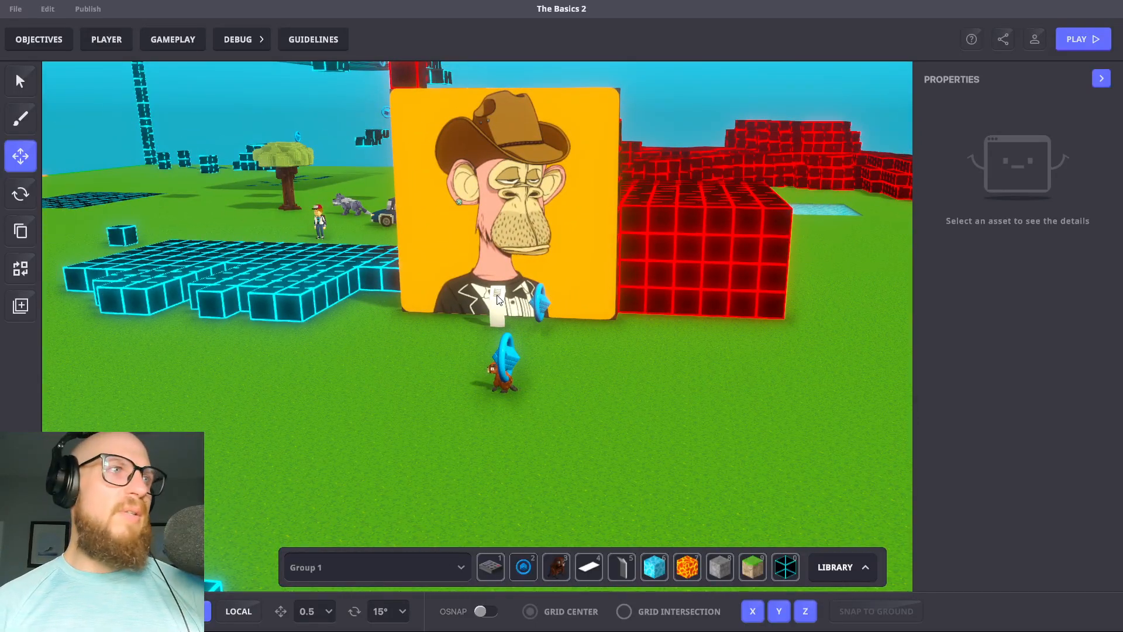
right_drag(681, 379, 363, 261)
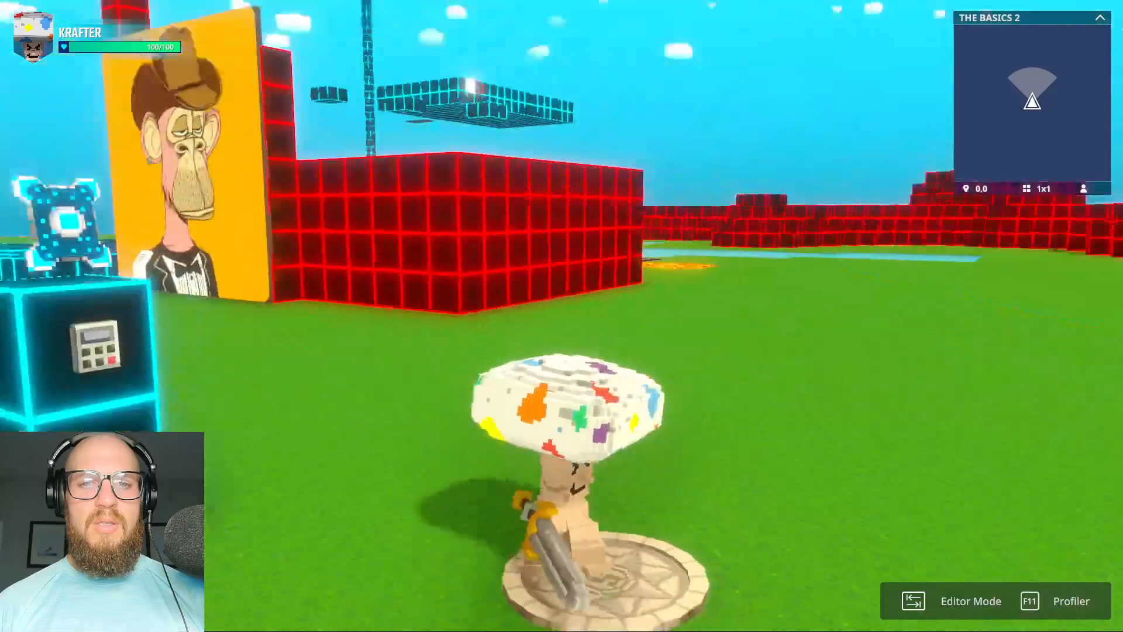
Walk to the Alpha Shield pedestal in a new playtest and open the shield's NFT details
key(w)
key(e)
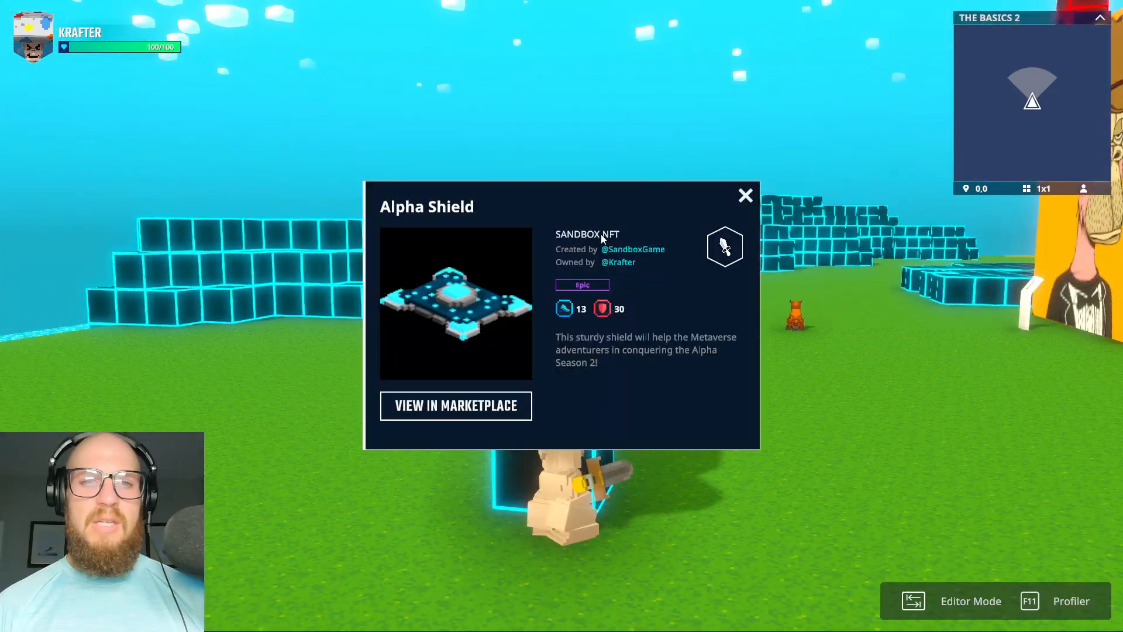
Close the shield's details, walk to the ape image's info panel, open its NFT details, and close them
click(744, 195)
key(w)
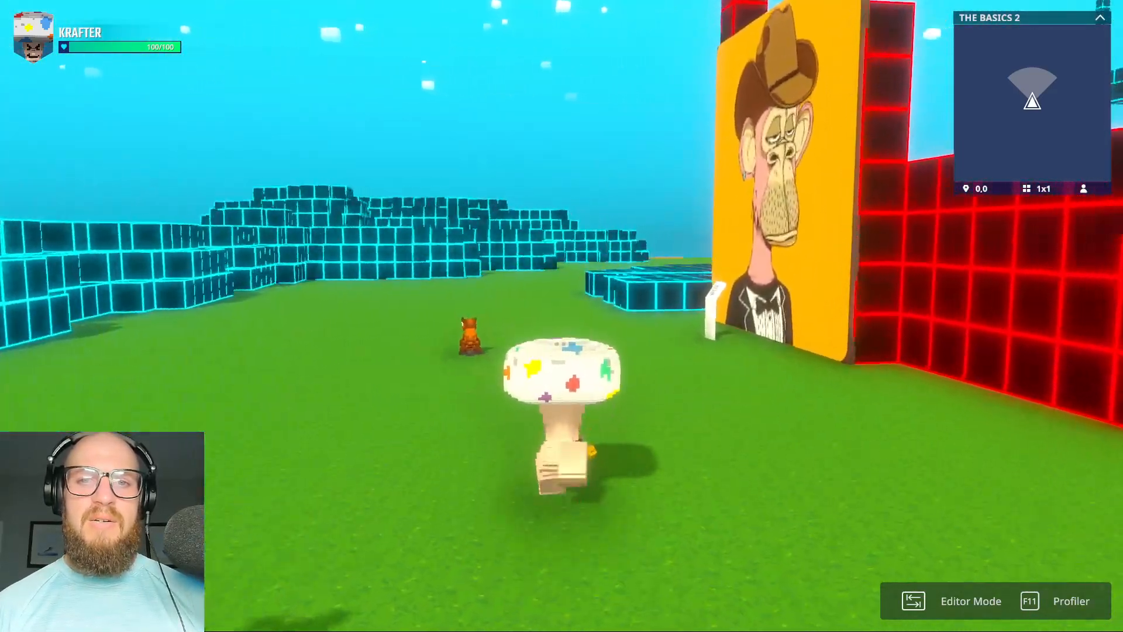
key(w)
key(e)
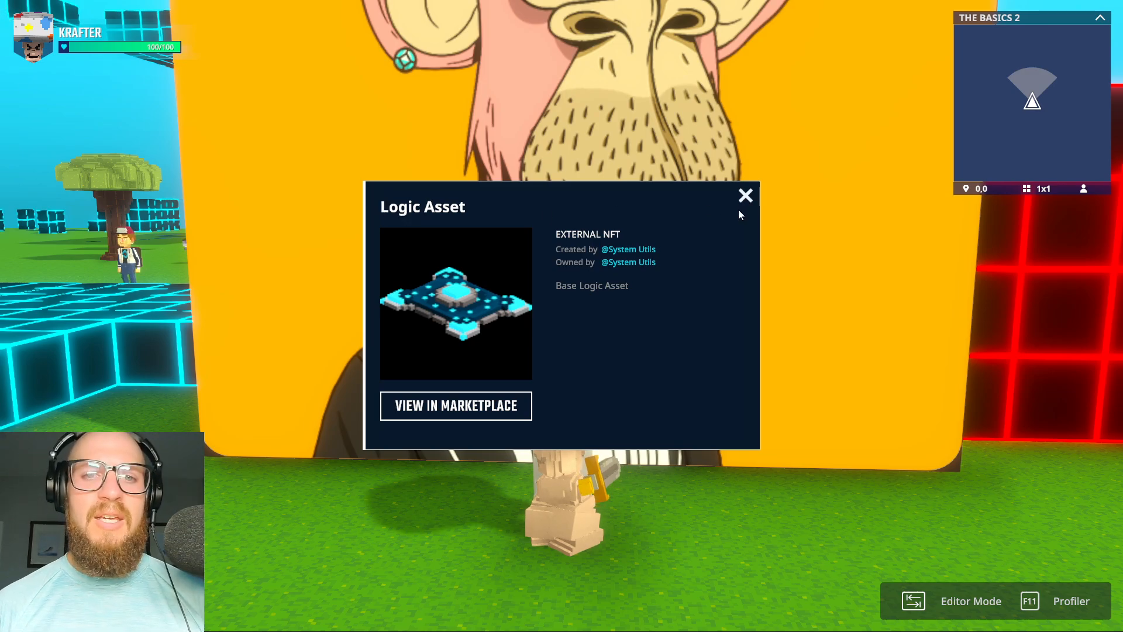
click(747, 196)
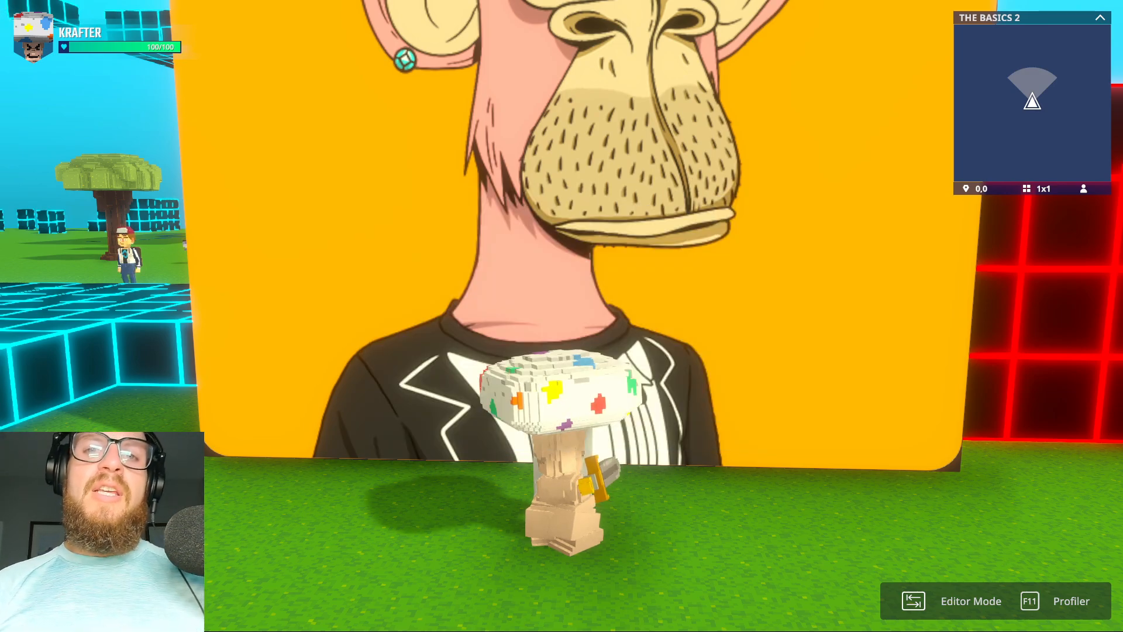
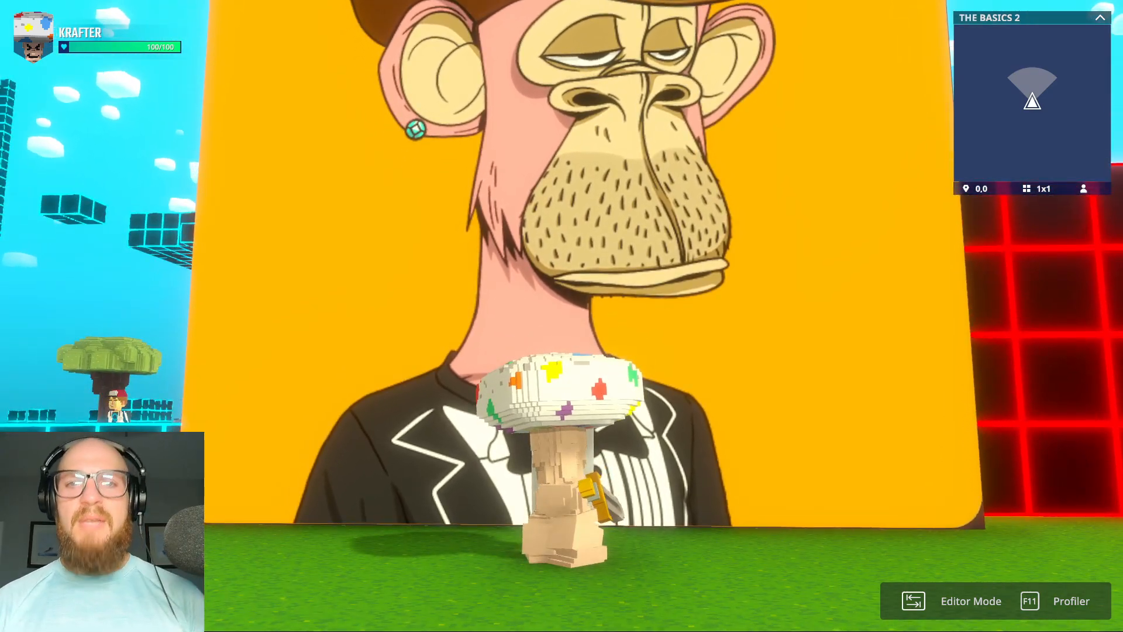
Walk around between the ape image and the Alpha Shield pedestal to view both NFT displays from a distance
scroll(562, 316, down, 5)
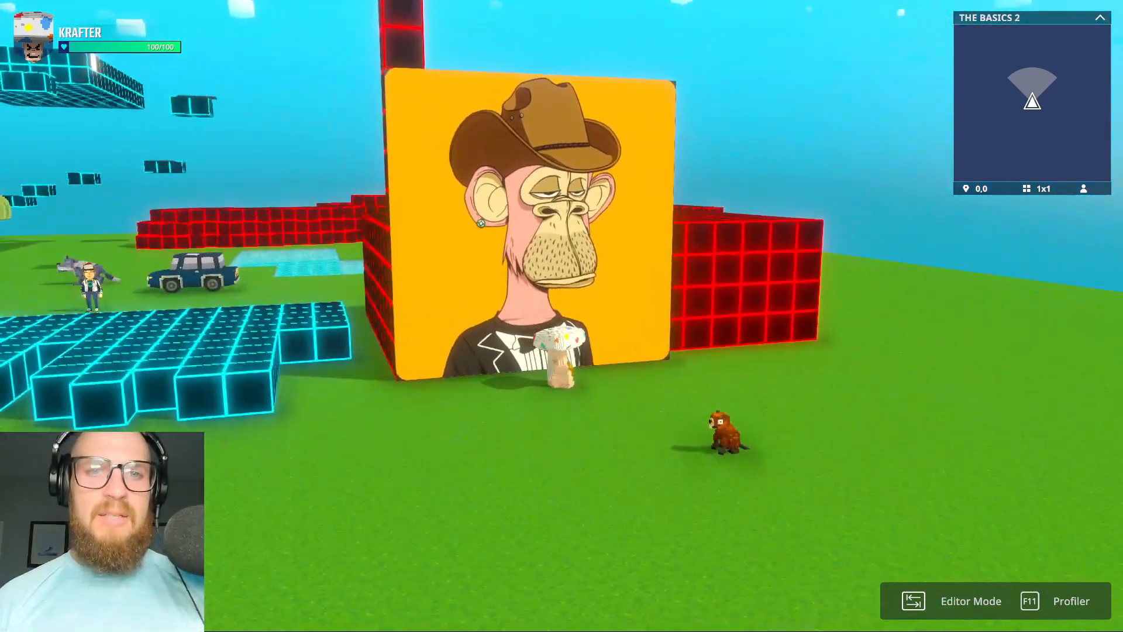
key(d)
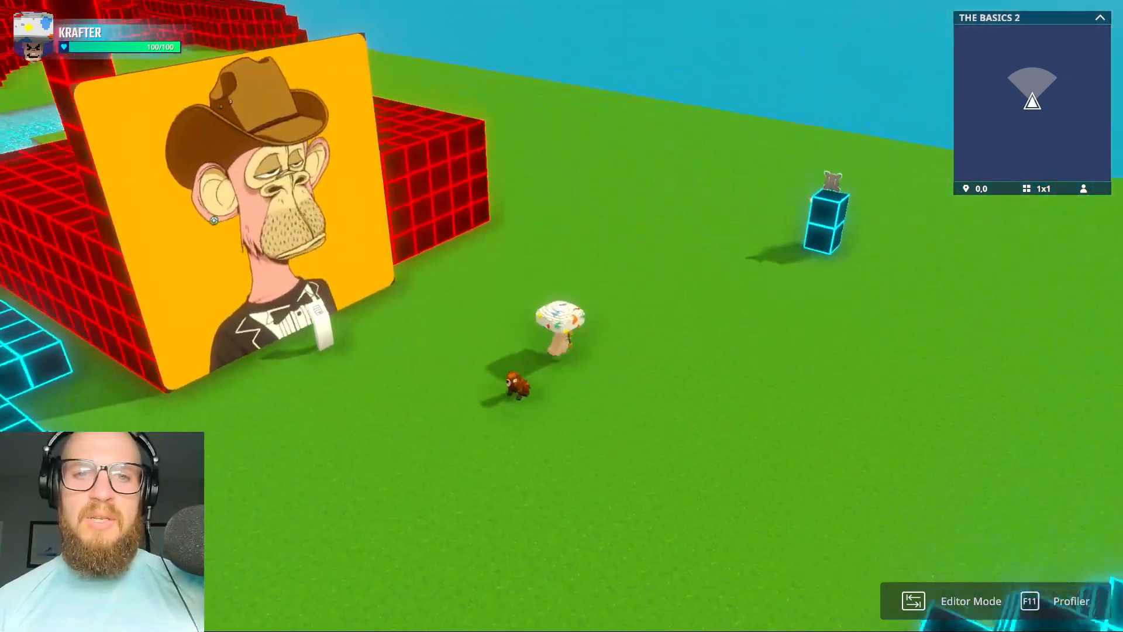
key(s)
key(w)
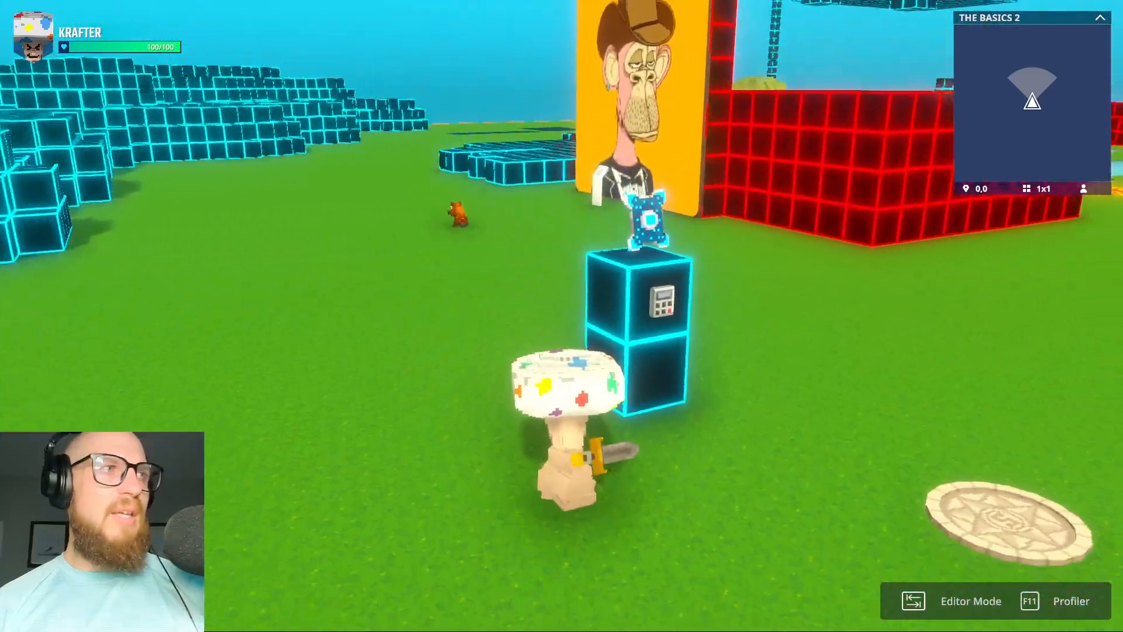
key(d)
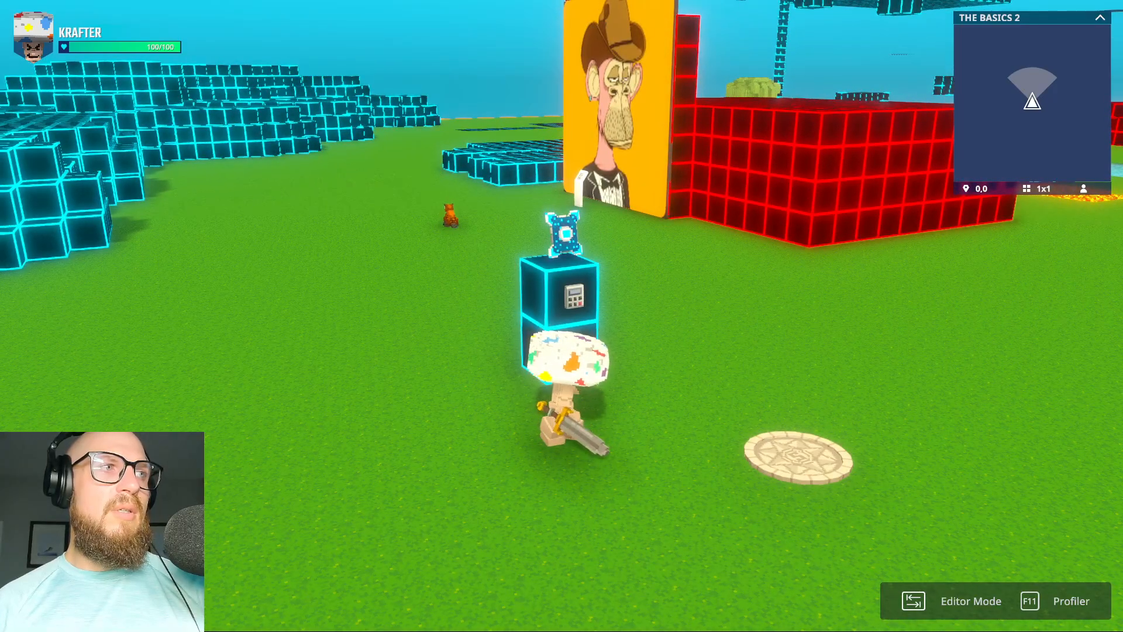
key(d)
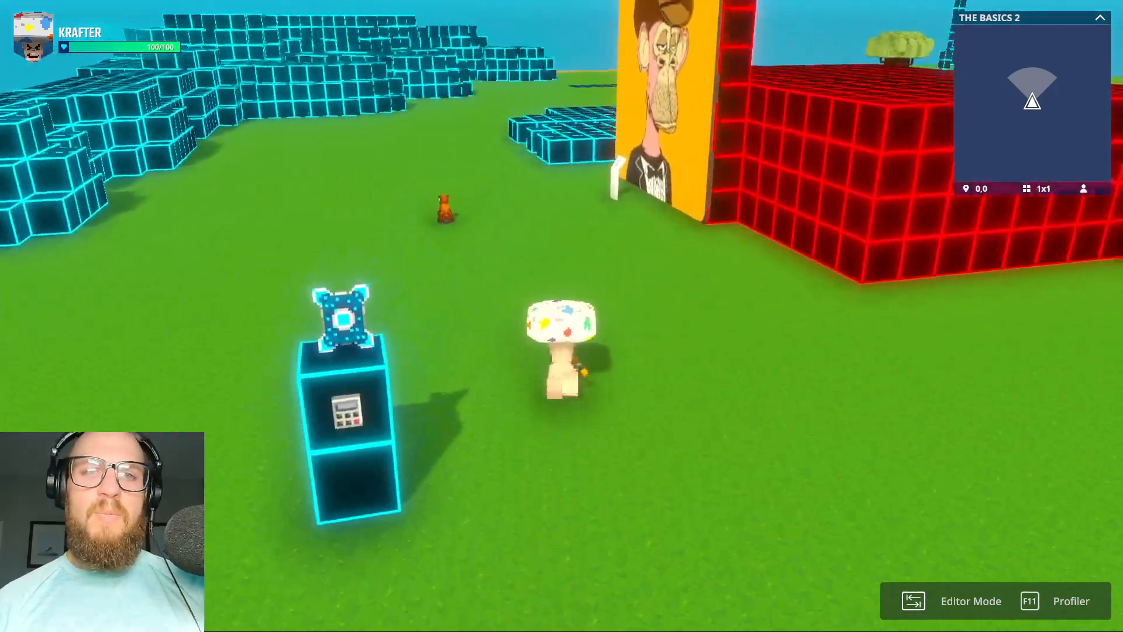
key(w)
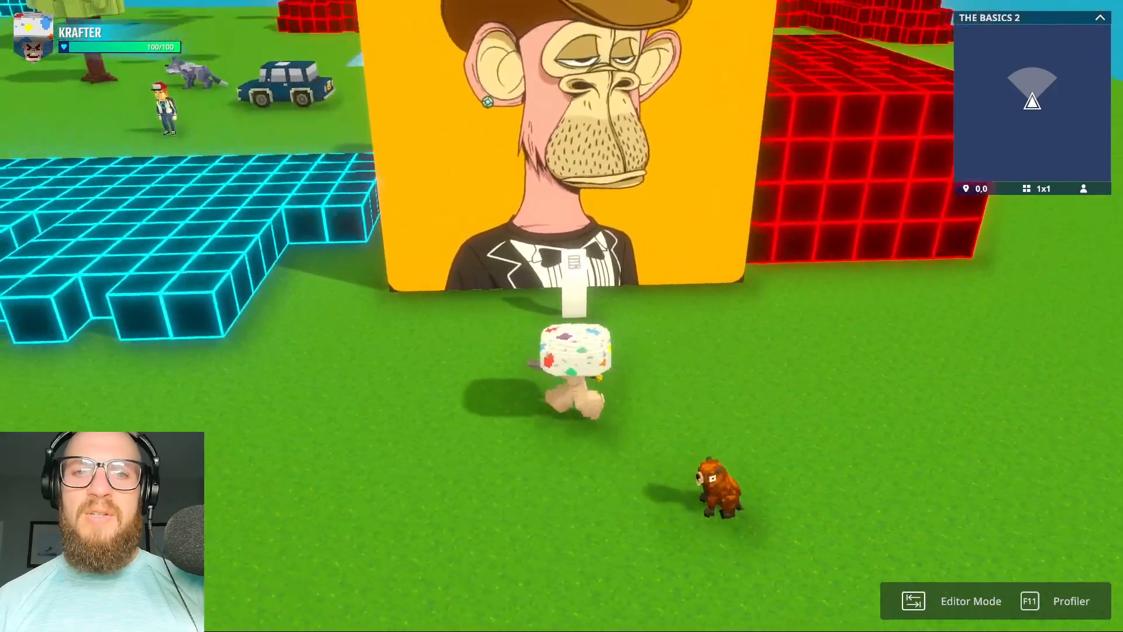
key(s)
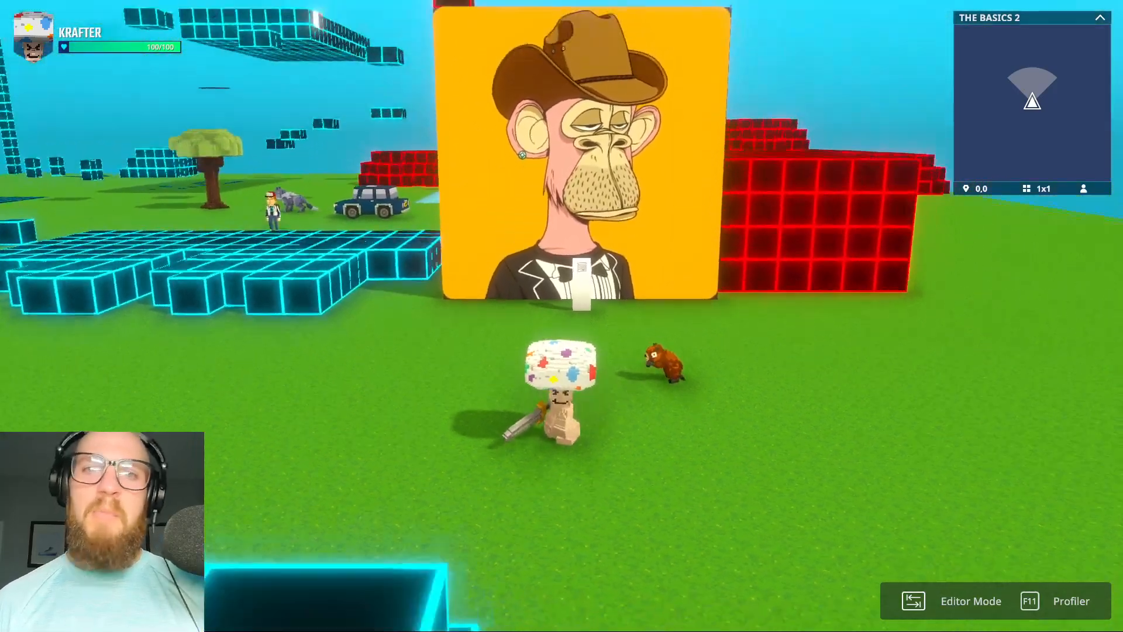
key(w)
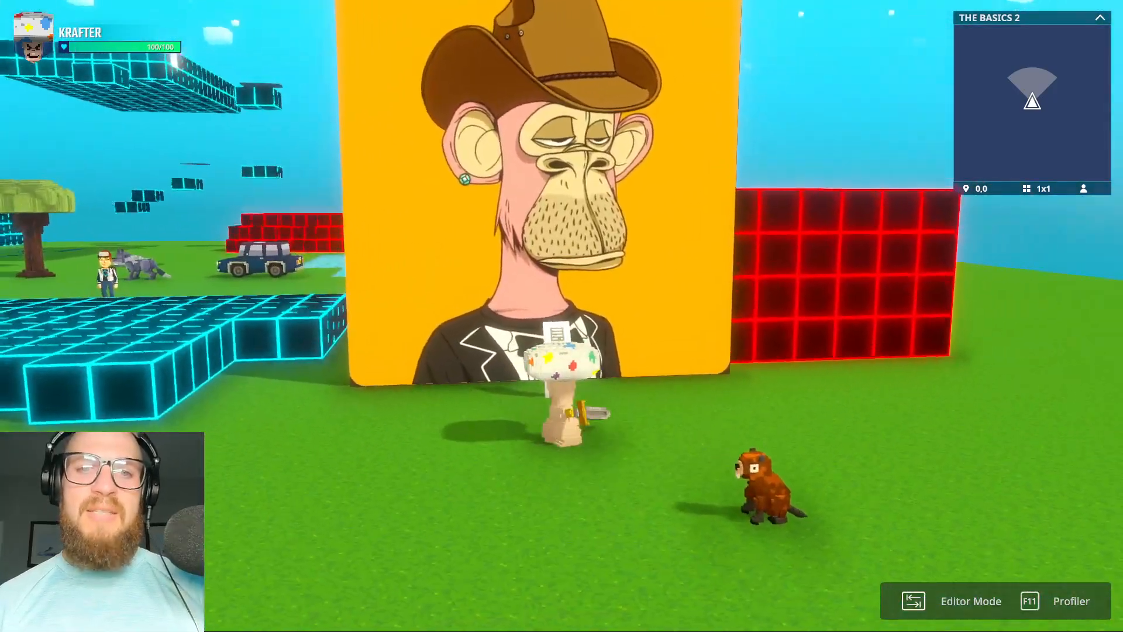
key(d)
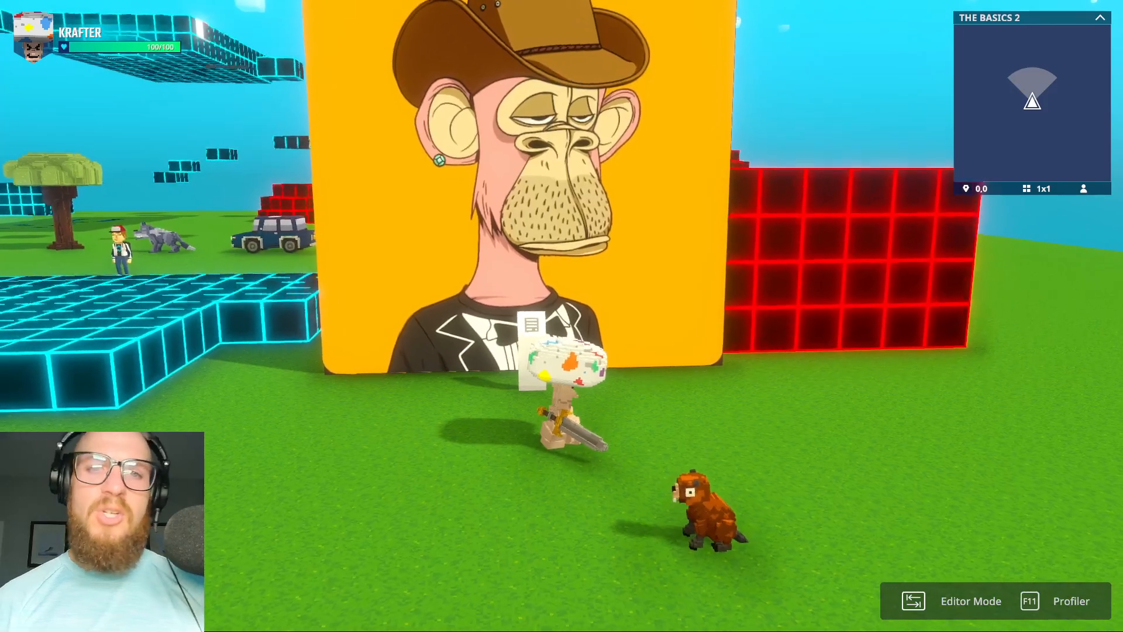
Return to editing, open the logic of the ape image's NFT frame, and toggle Ignore Lightning on and back off
key(Tab)
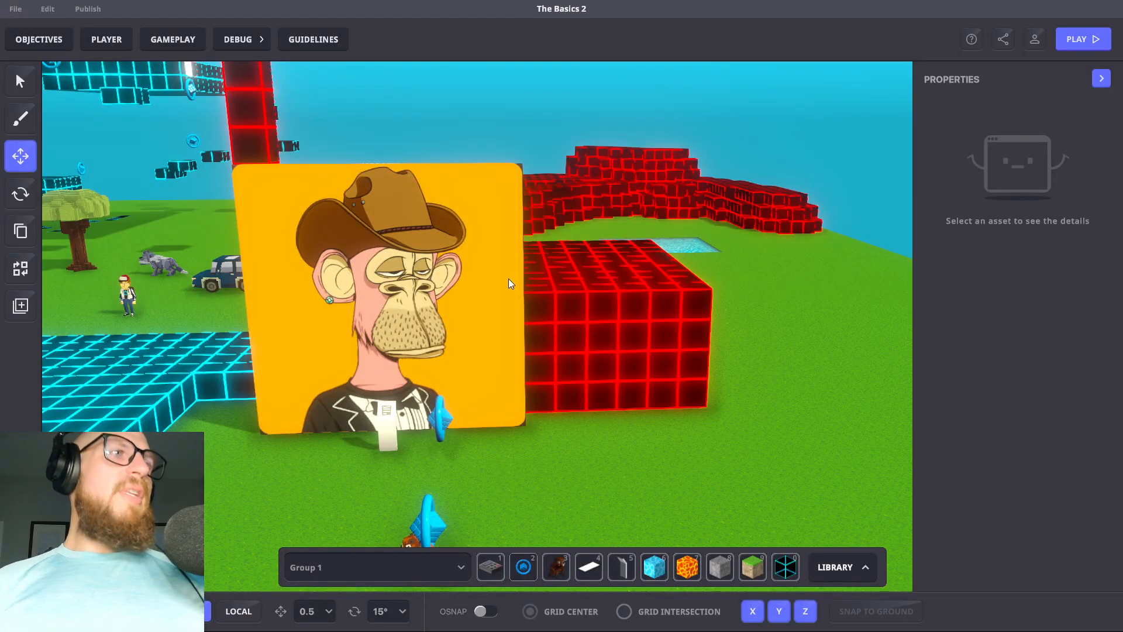
click(424, 244)
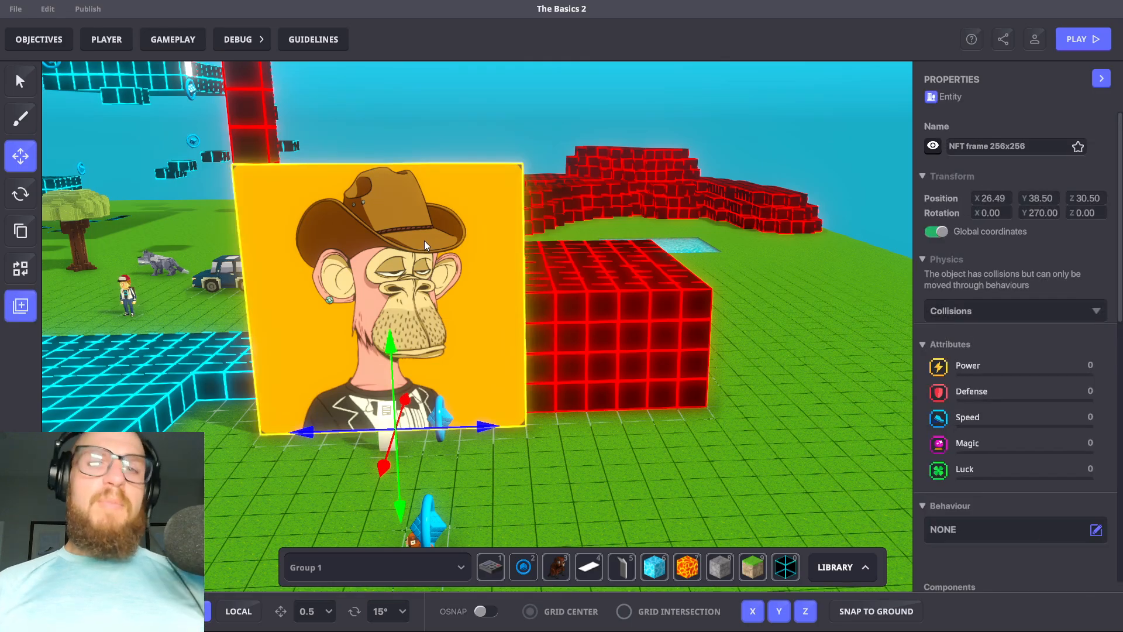
scroll(1071, 307, down, 7)
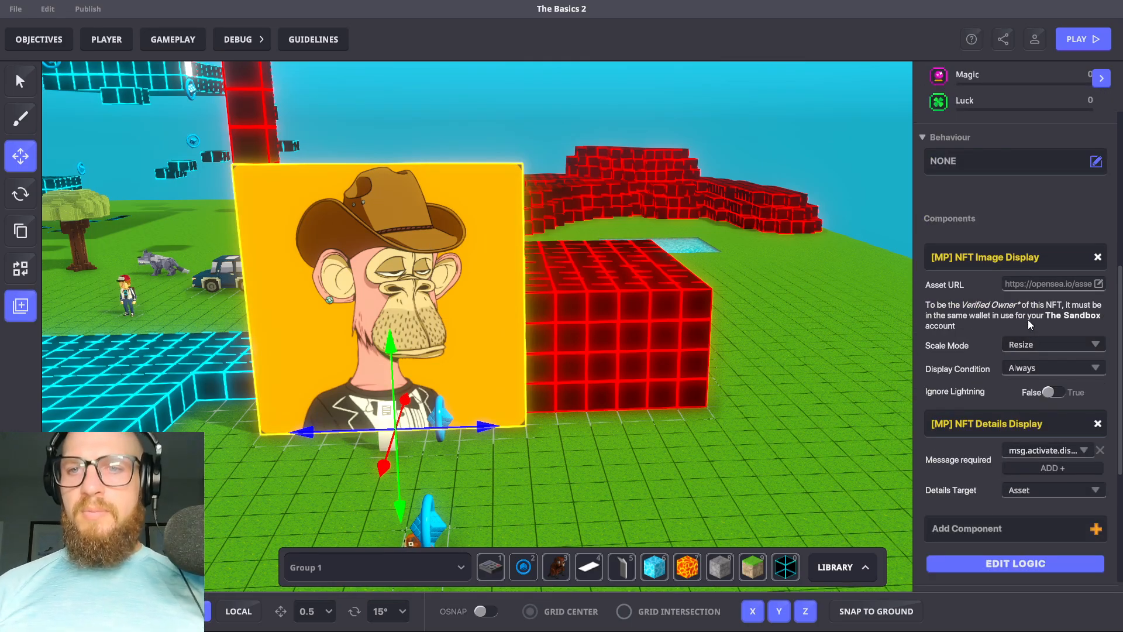
scroll(1027, 321, down, 2)
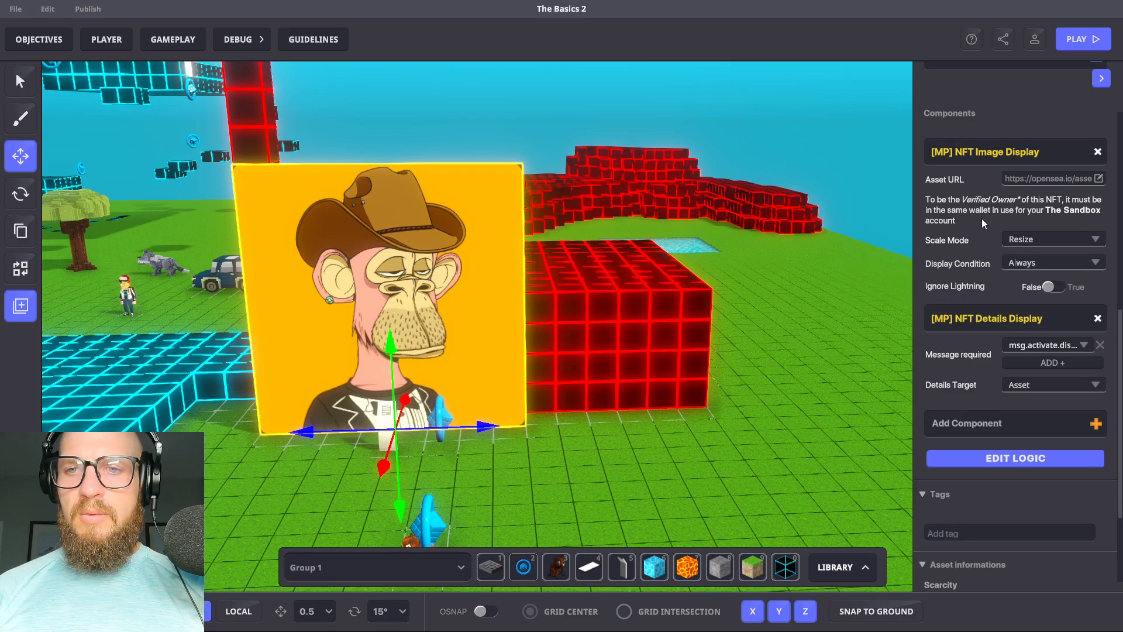
click(1016, 458)
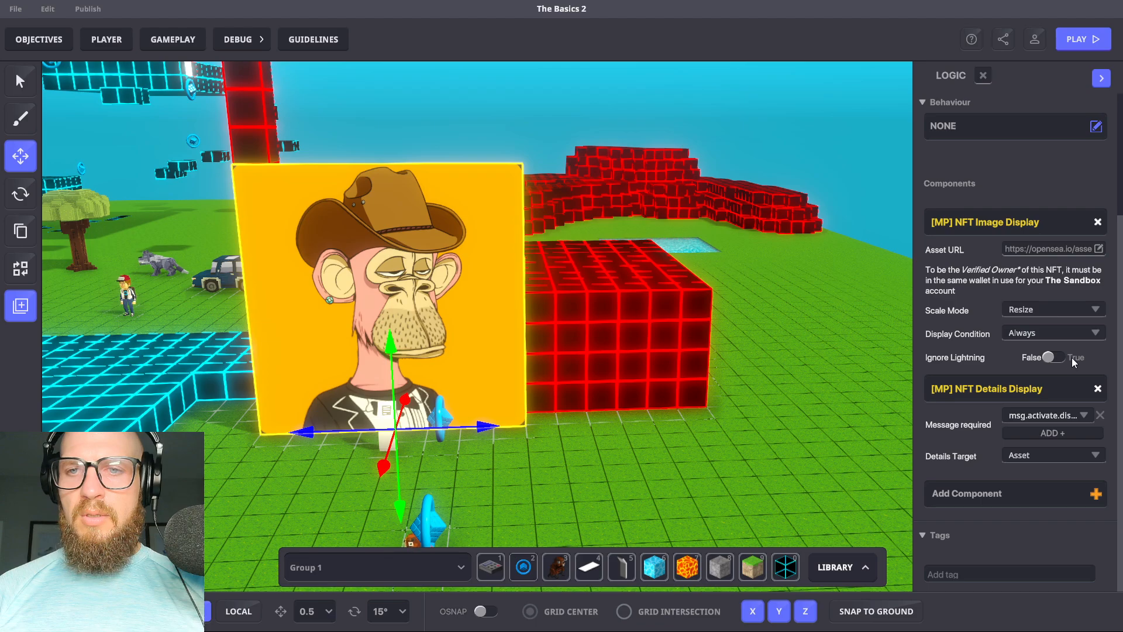
click(1052, 358)
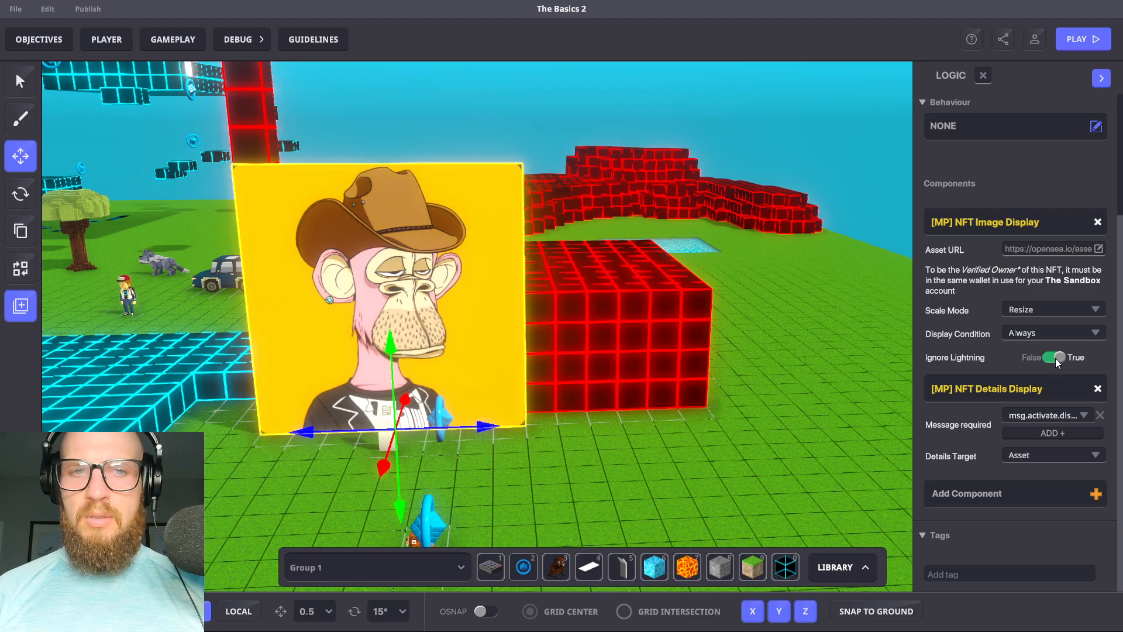
click(1055, 358)
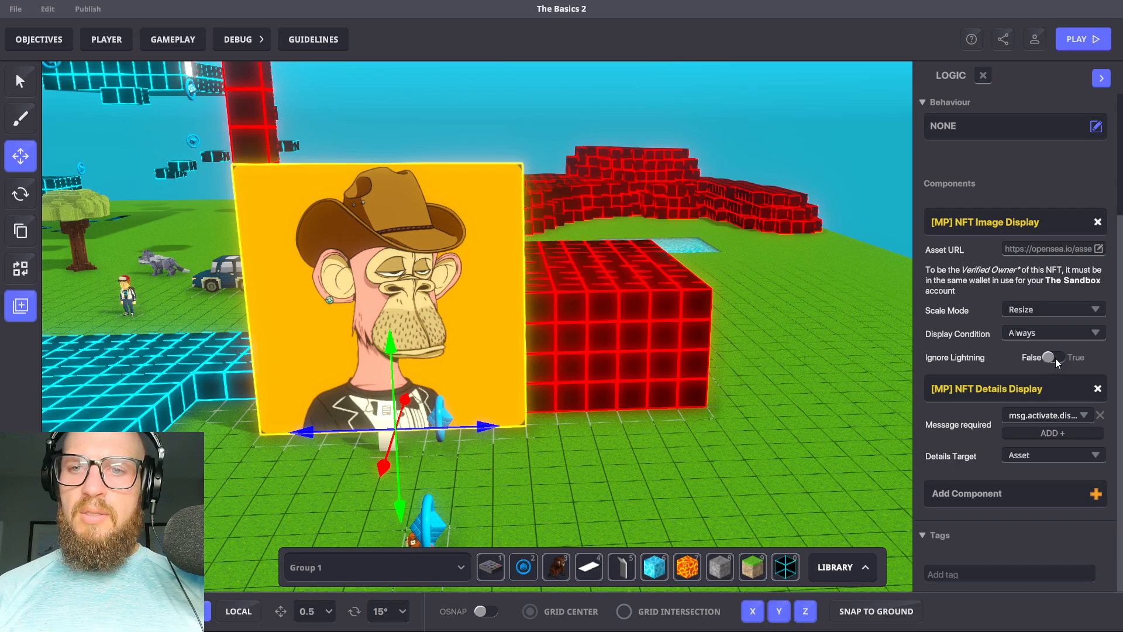
Set the Details Target of the frame's NFT Details Display to NftImage and deselect the frame
click(1045, 455)
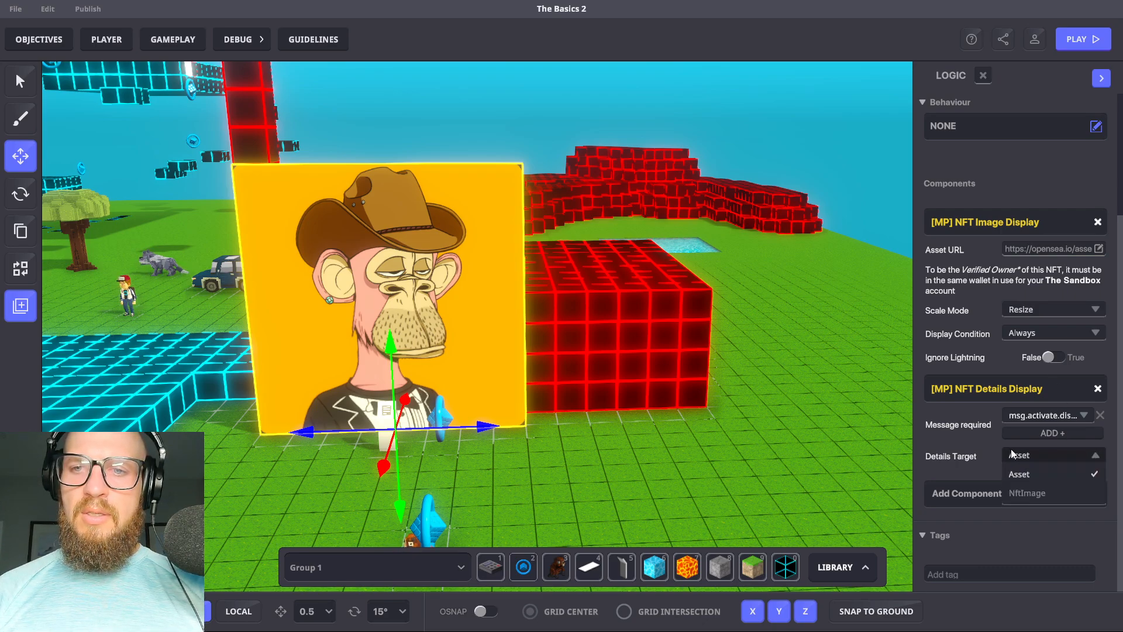
click(1051, 496)
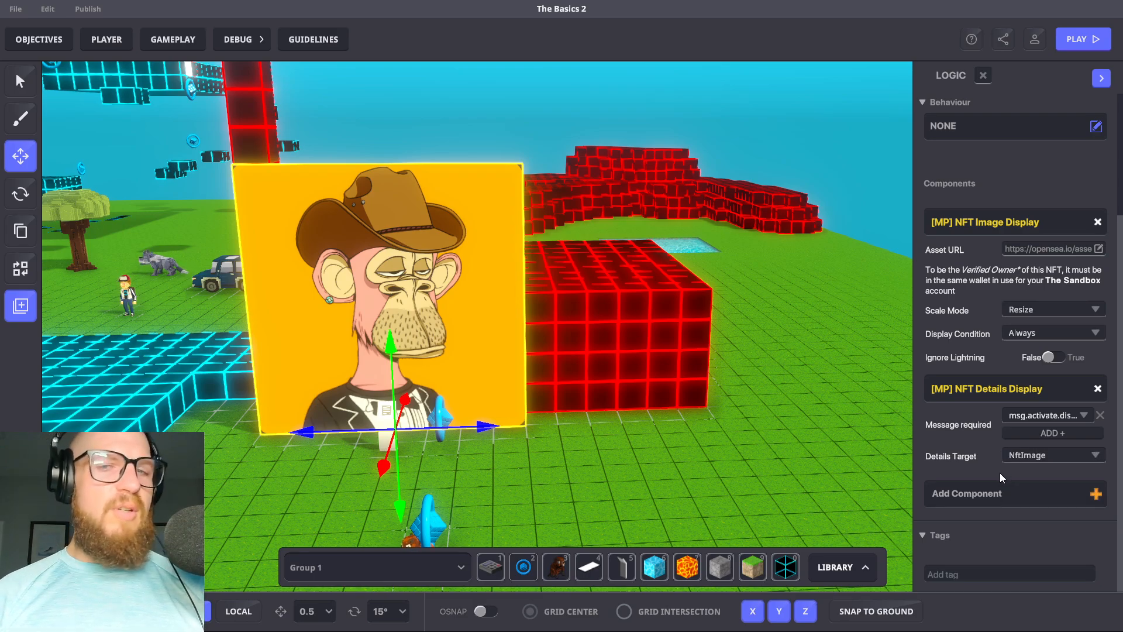
click(1079, 455)
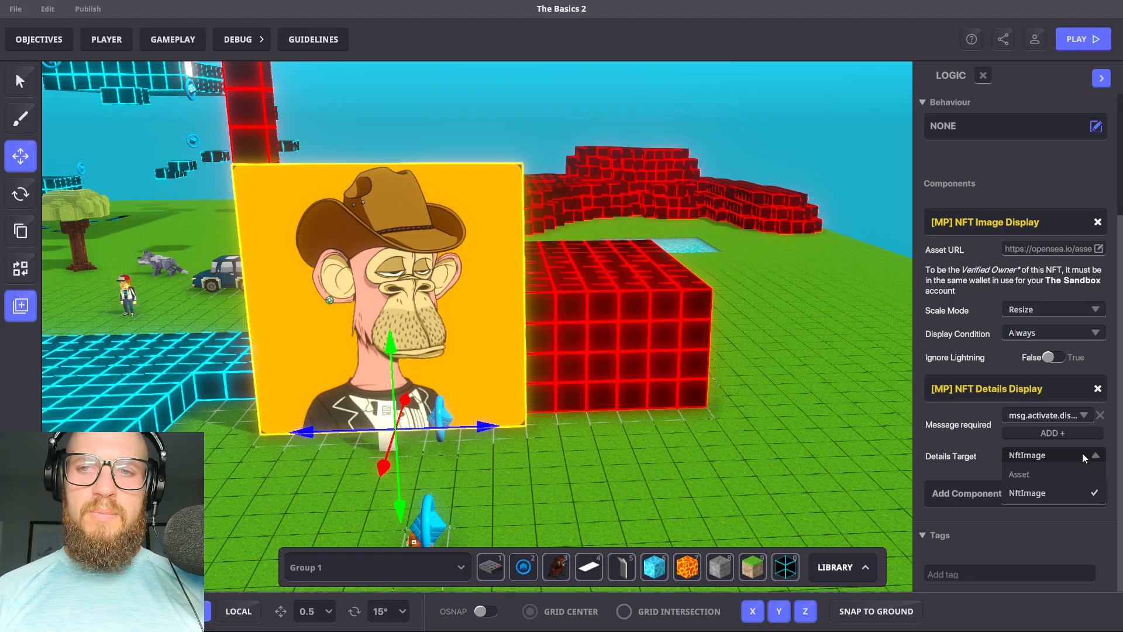
click(1081, 456)
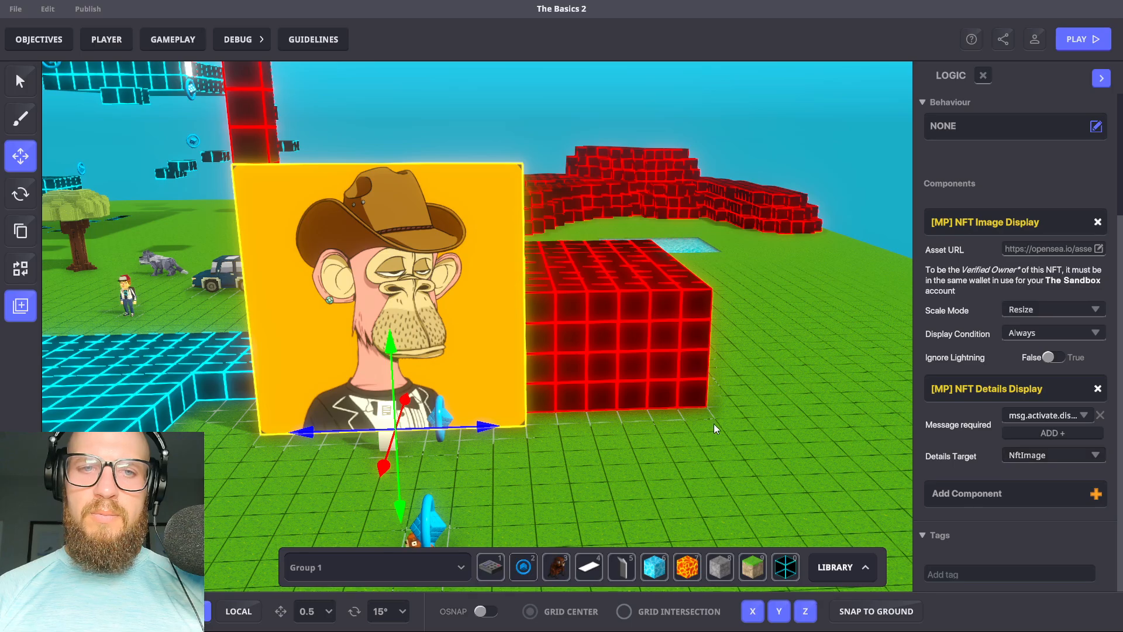
click(693, 431)
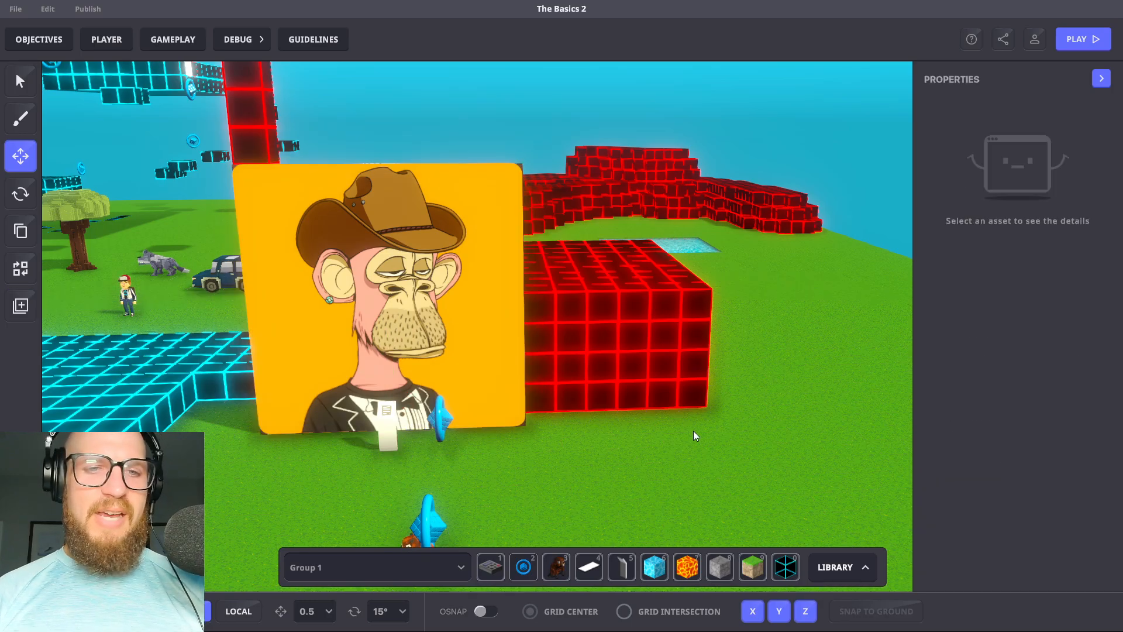
Playtest again, walk to the ape image's info panel, open its NFT details, and close the details window
key(Tab)
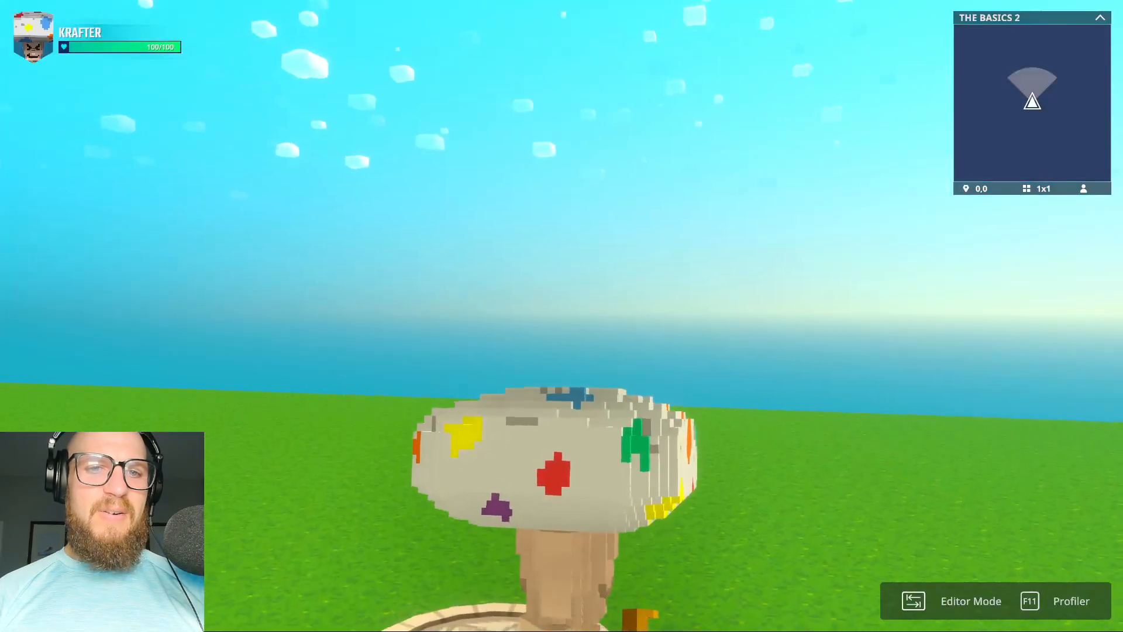
key(w)
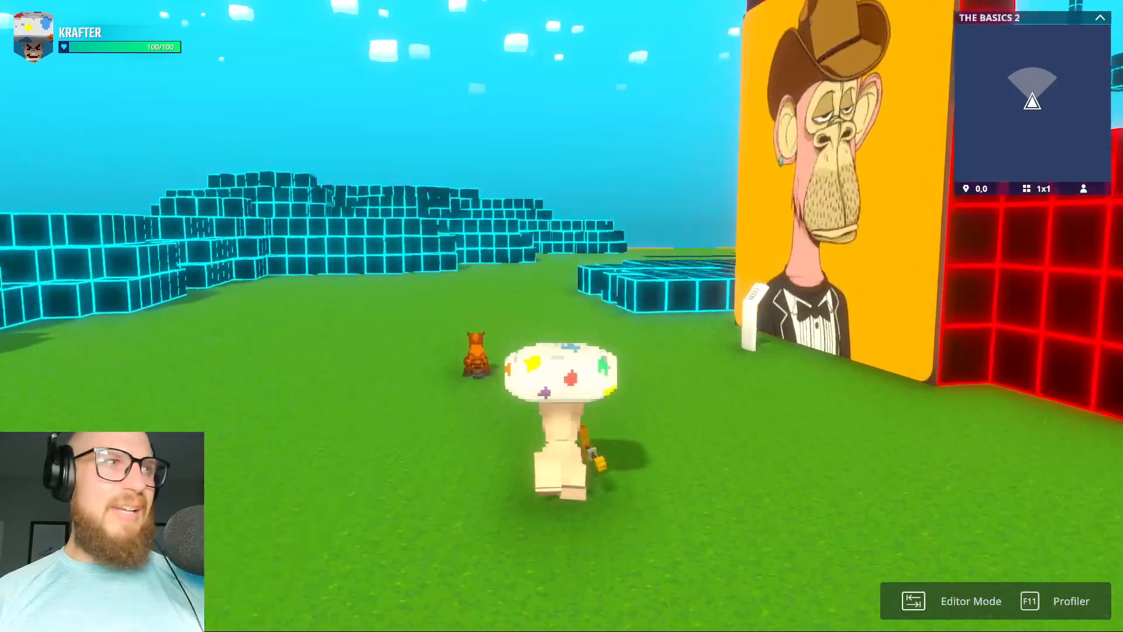
click(562, 316)
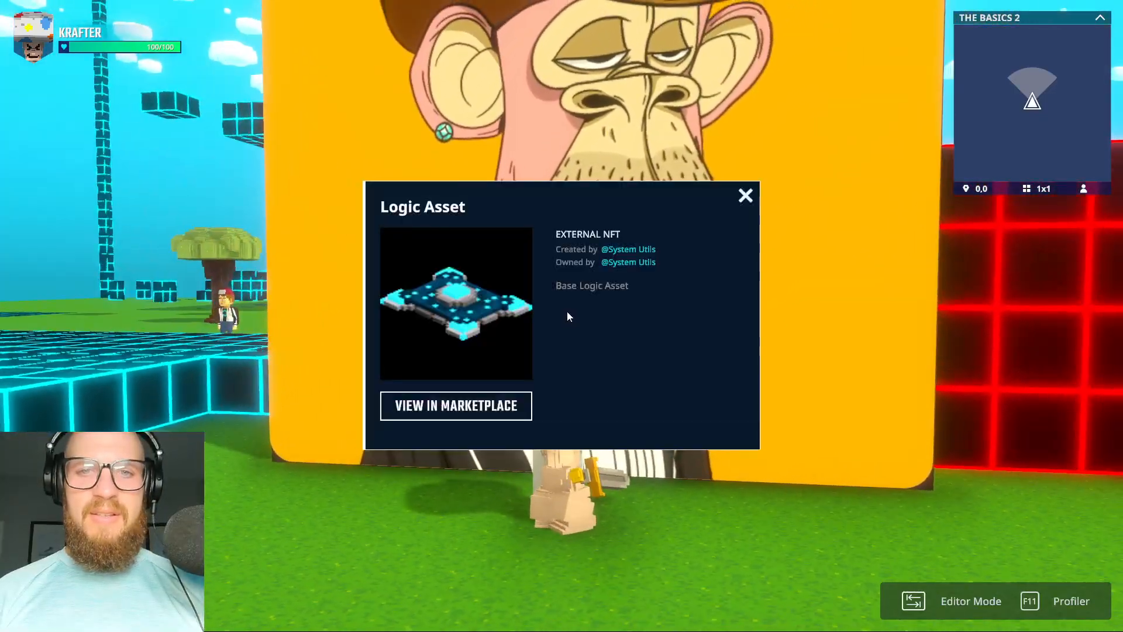
click(745, 196)
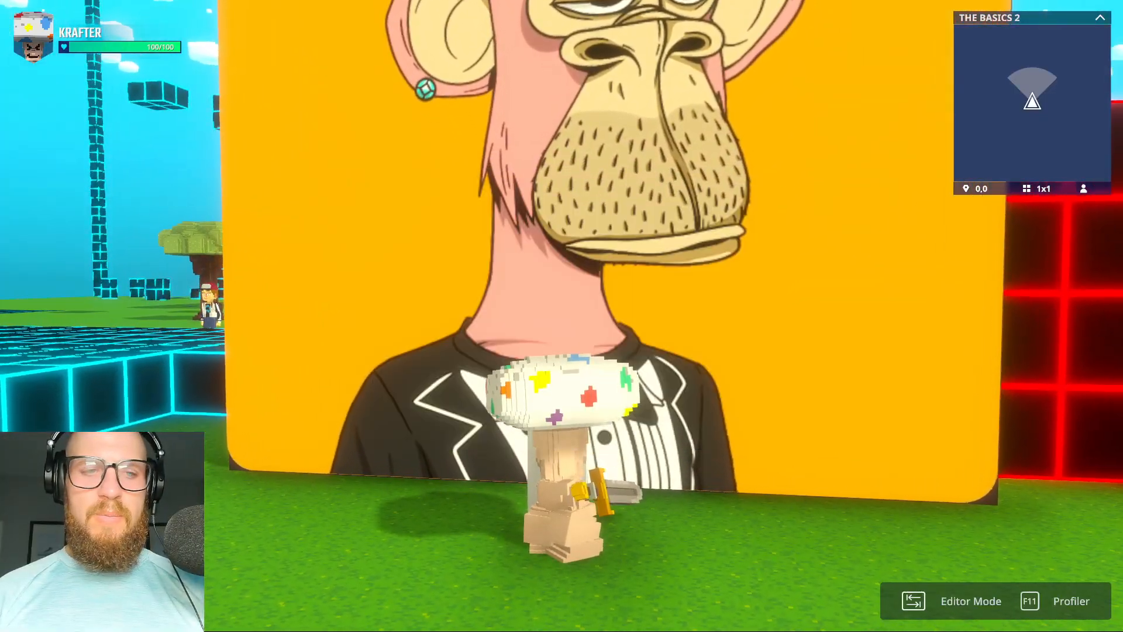
Return to editing, delete the Logic Asset in front of the ape image, and review the NFT frame's display components
key(Tab)
click(440, 422)
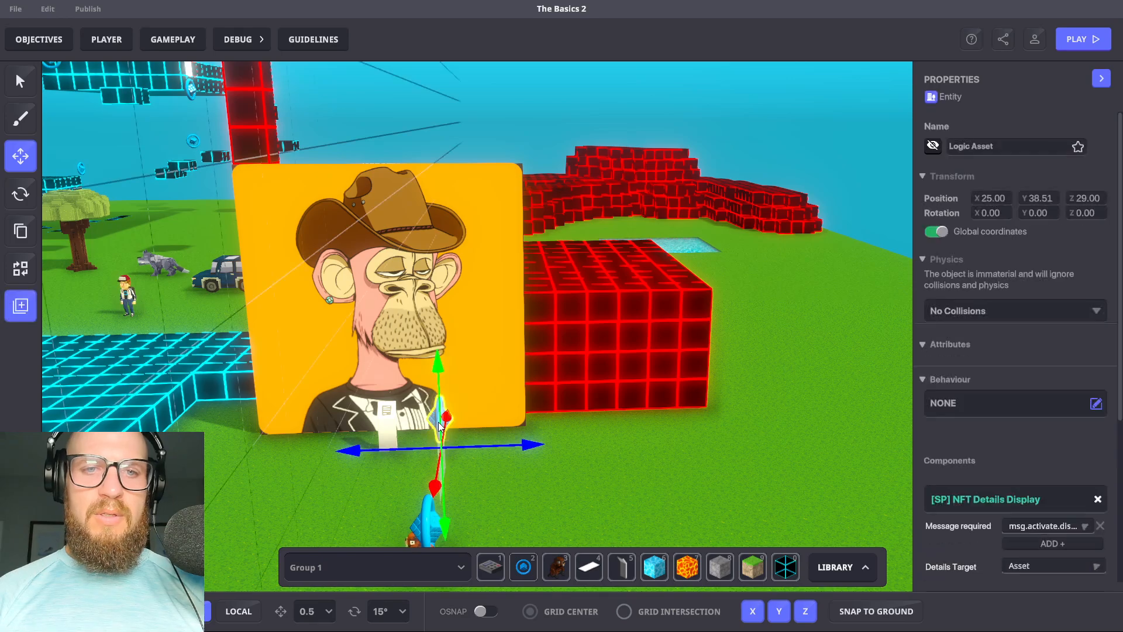
click(401, 339)
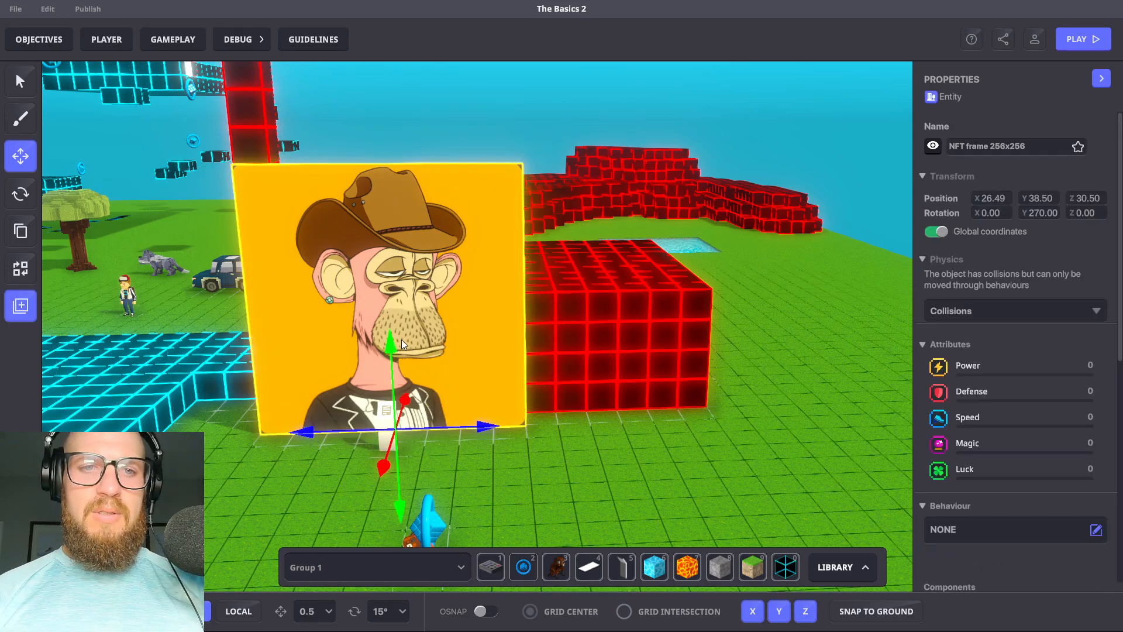
scroll(988, 408, down, 5)
scroll(1030, 405, down, 2)
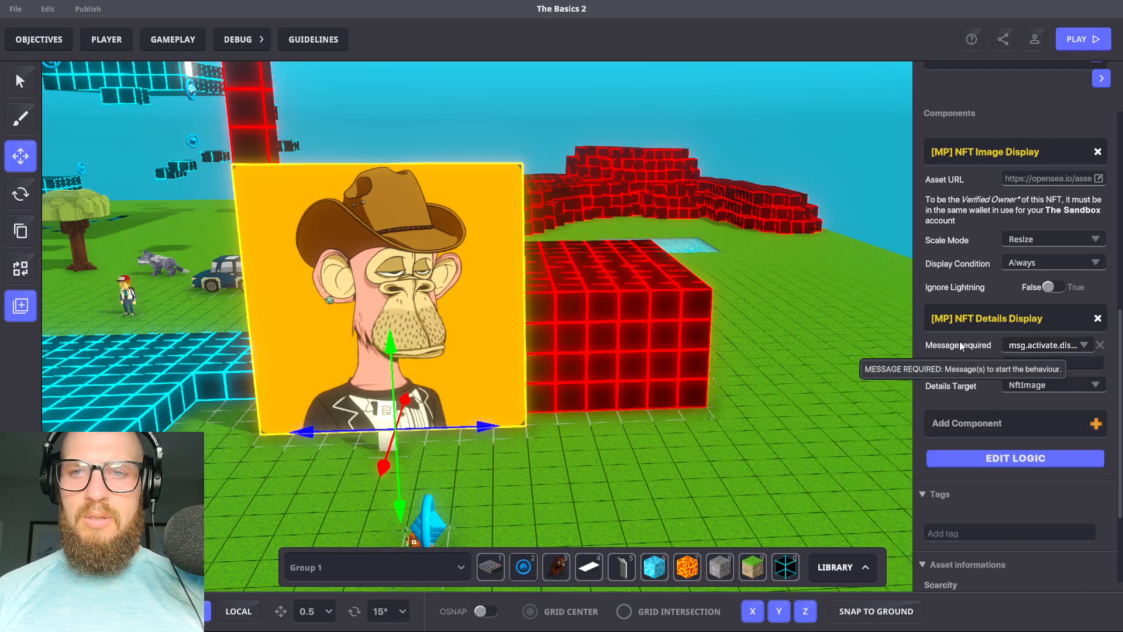
Start a new playtest, walk to the ape image's info panel, and open the ape's NFT details
key(Tab)
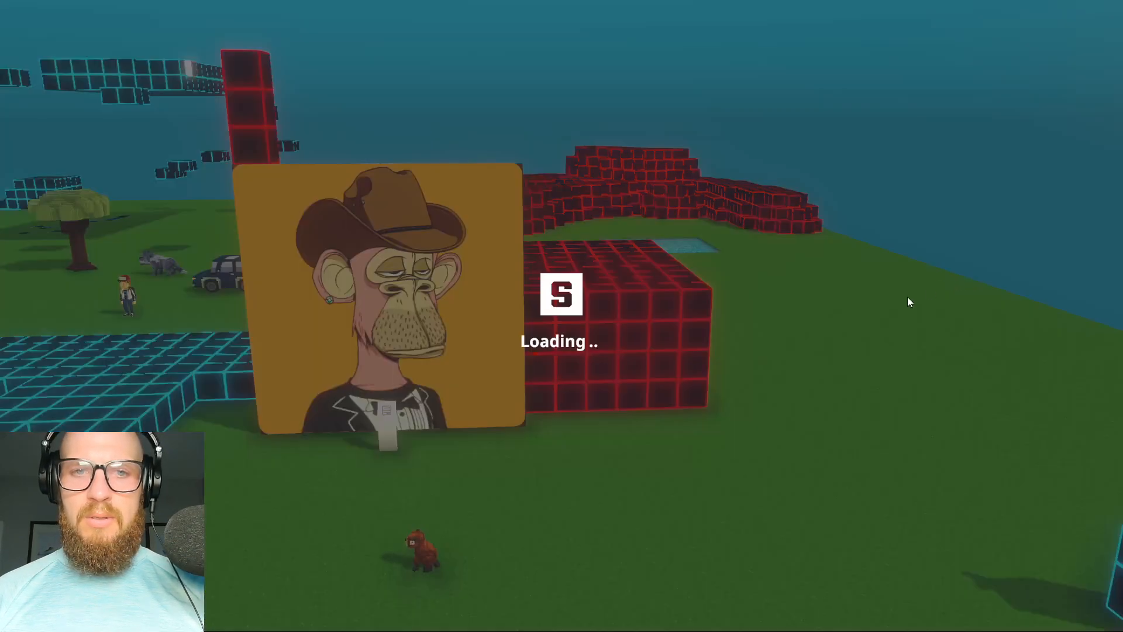
key(w)
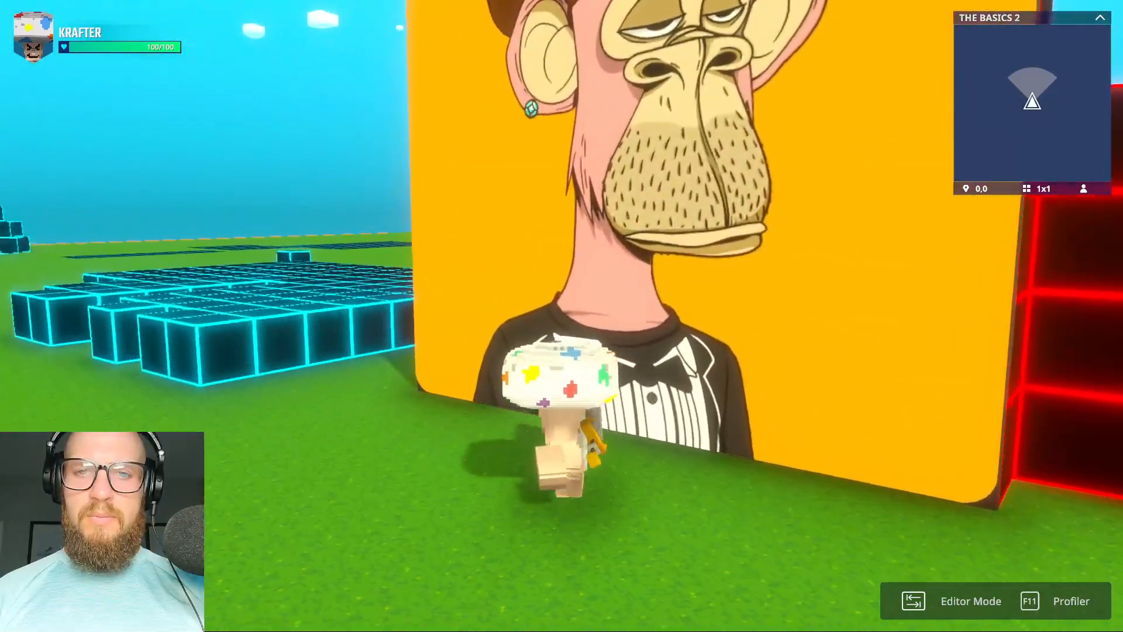
key(f)
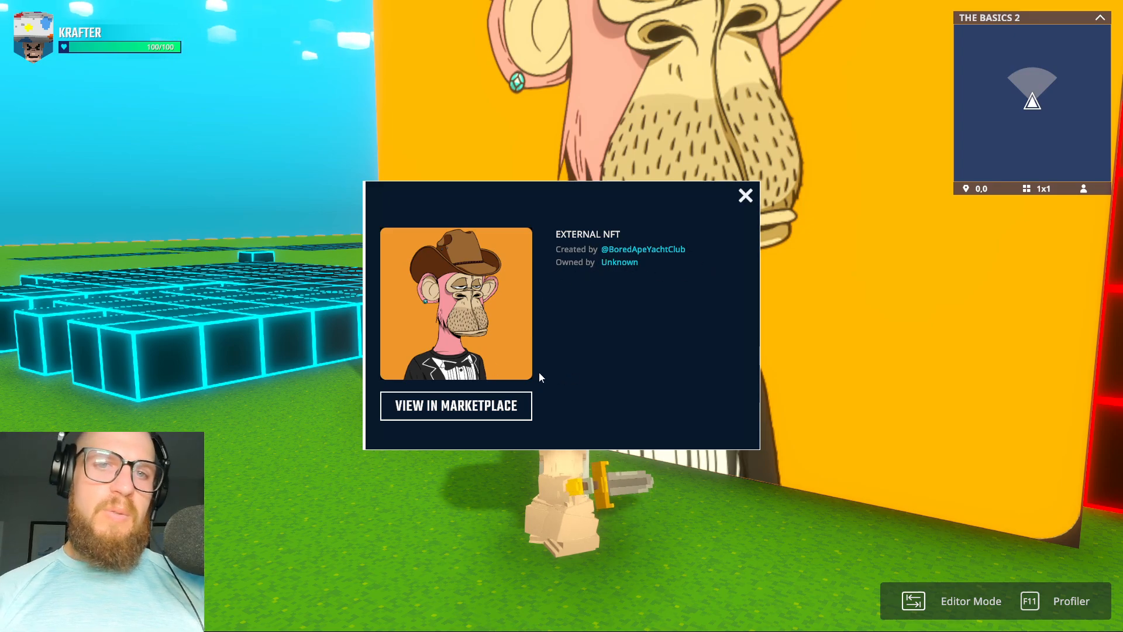
View the ape NFT in the marketplace, switch back to Game Maker, and close the NFT details window
click(445, 410)
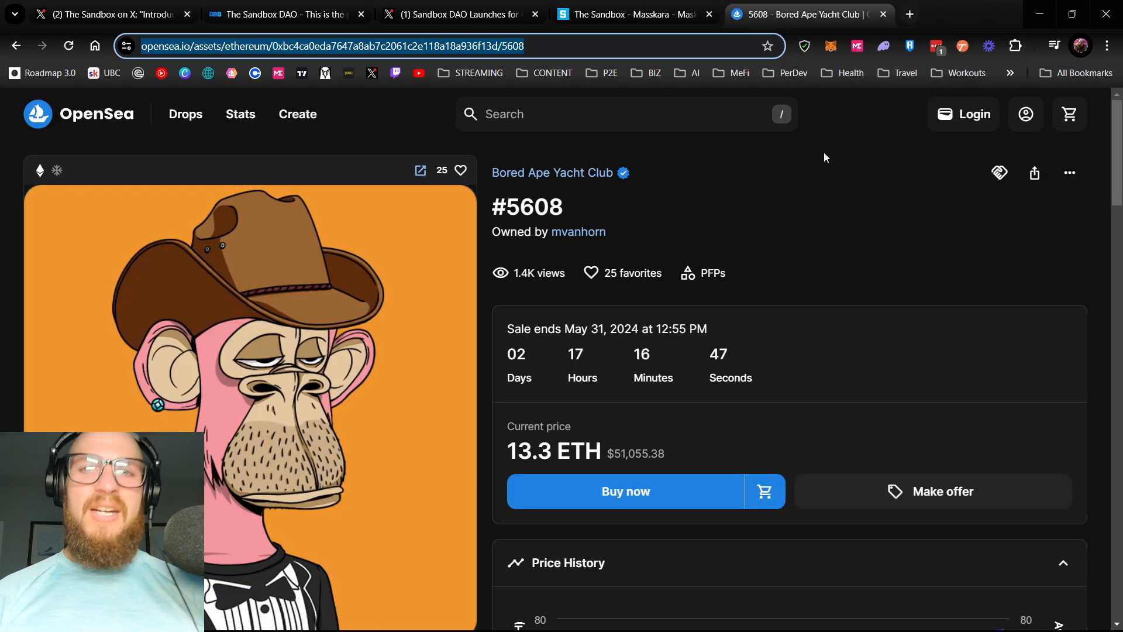
key(super+Tab)
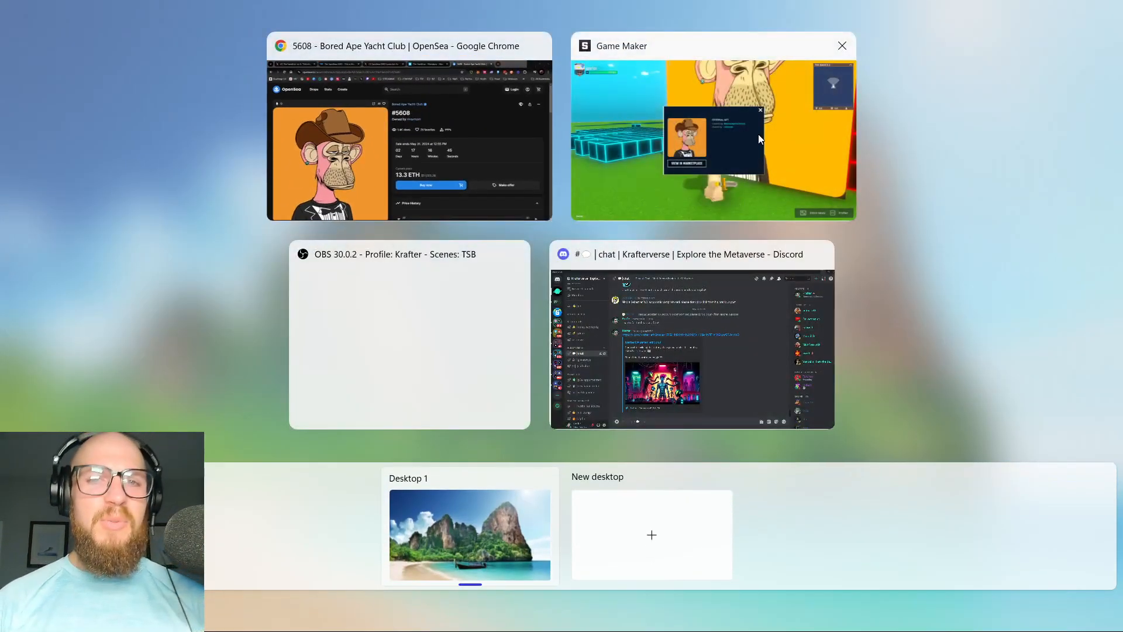
click(758, 138)
click(746, 193)
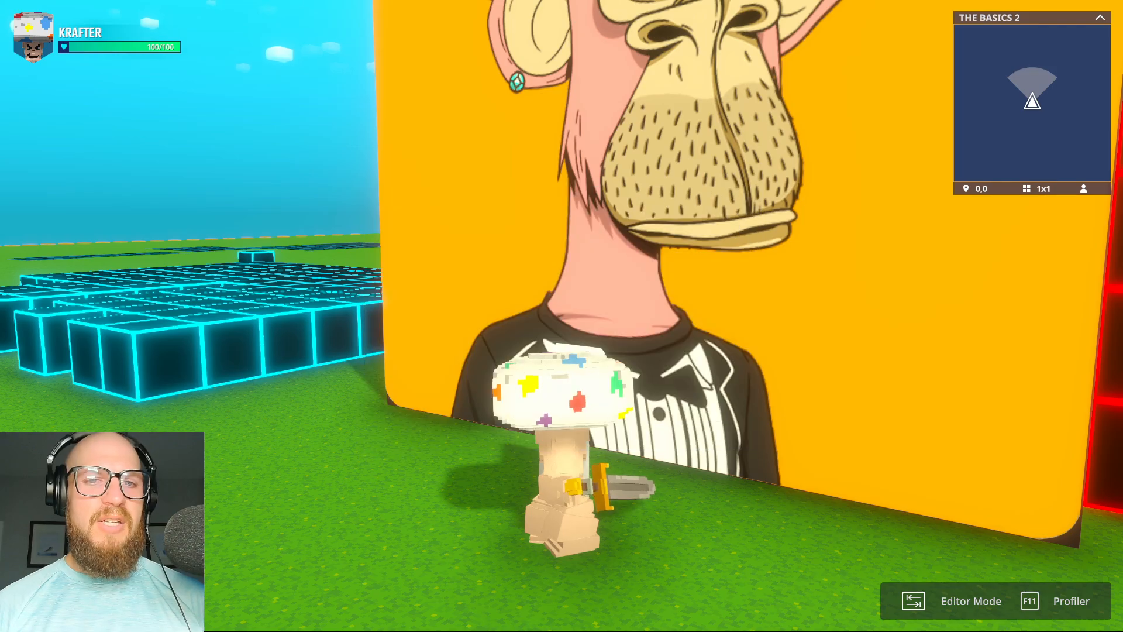
Return to editing, select the ape frame, and try Asset as its NFT Details Display target before choosing NftImage again
key(Tab)
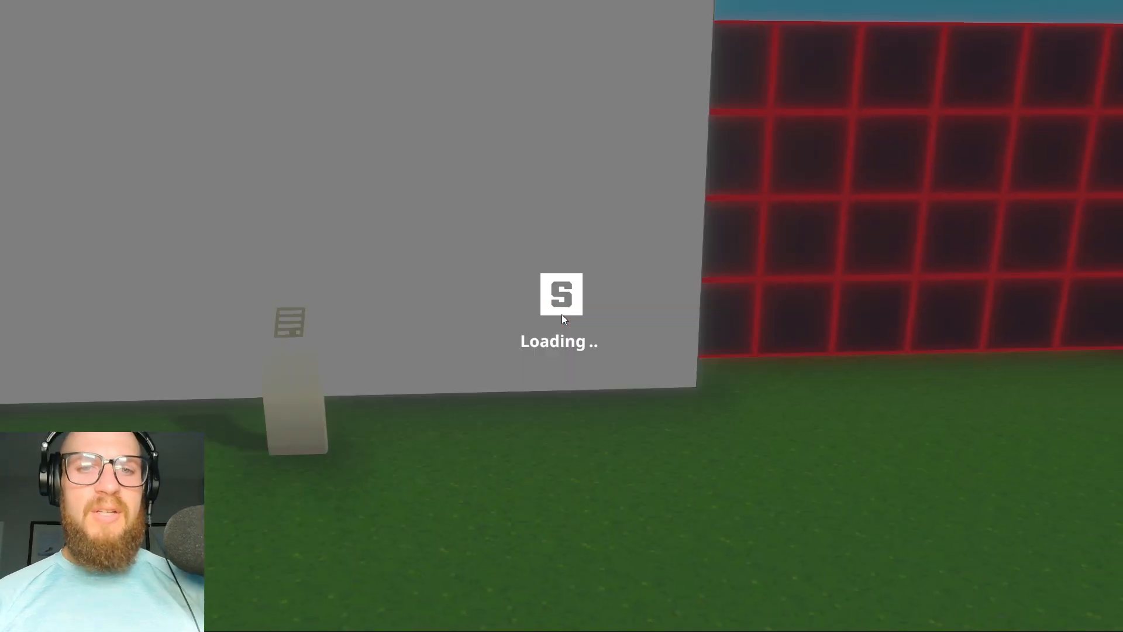
click(431, 309)
scroll(1037, 465, down, 5)
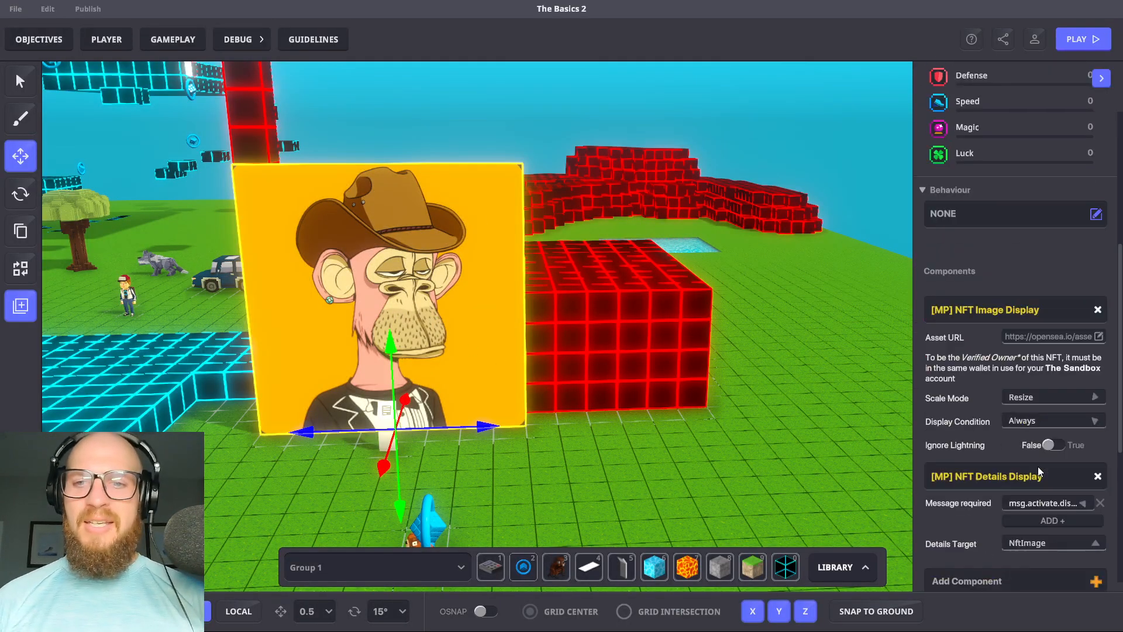
scroll(1038, 465, down, 3)
click(1033, 386)
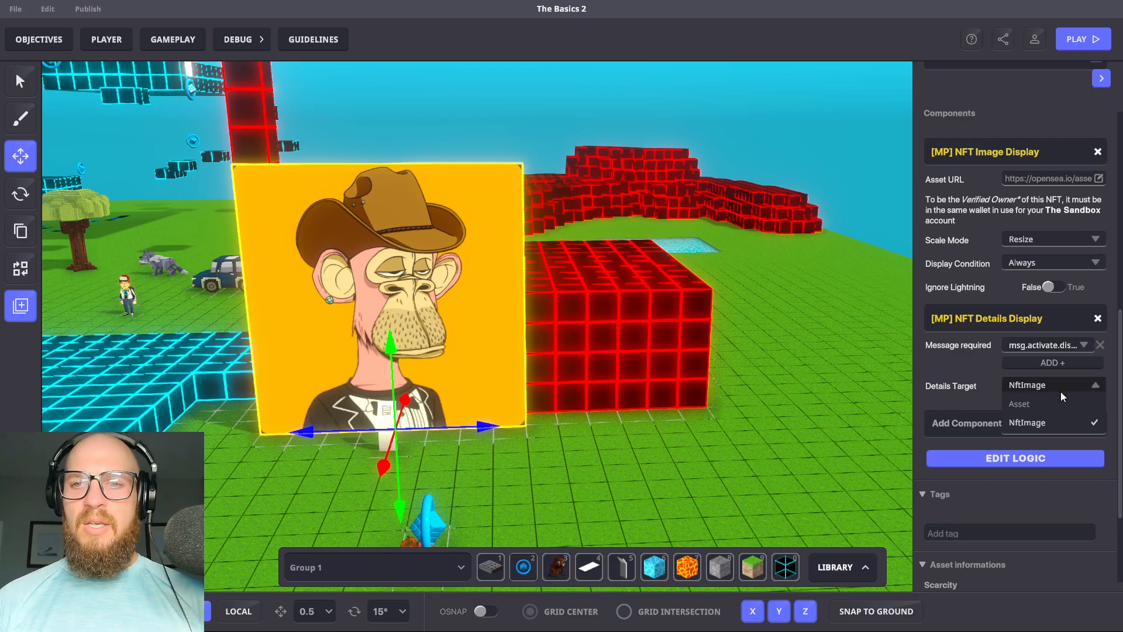
click(1047, 404)
click(1087, 386)
click(1035, 422)
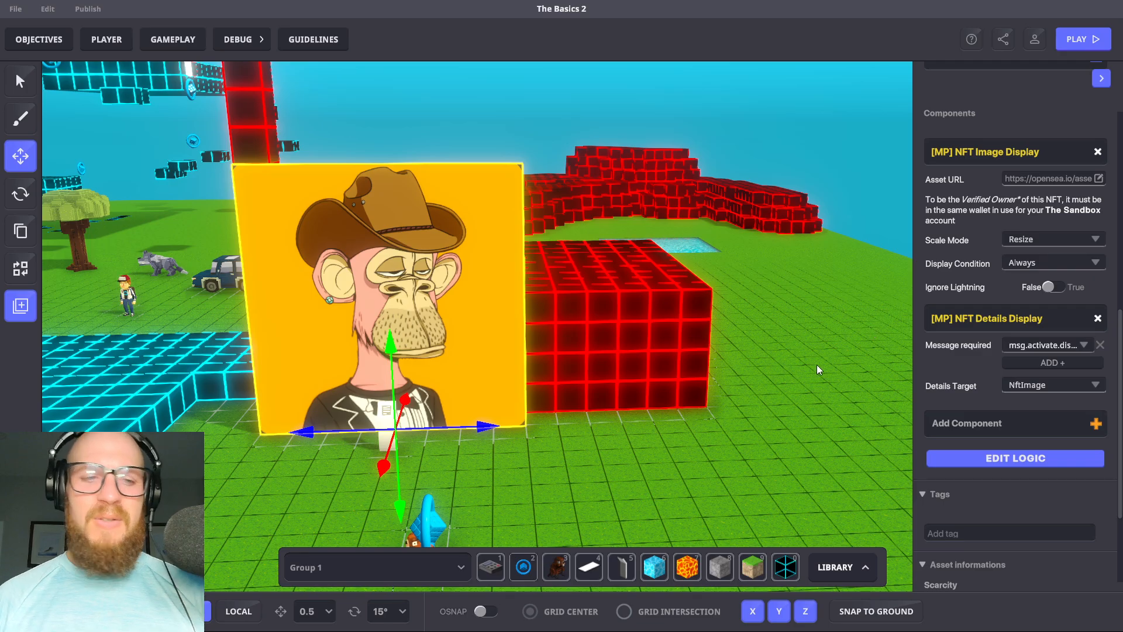
click(1097, 82)
click(637, 449)
middle_drag(597, 422, 646, 402)
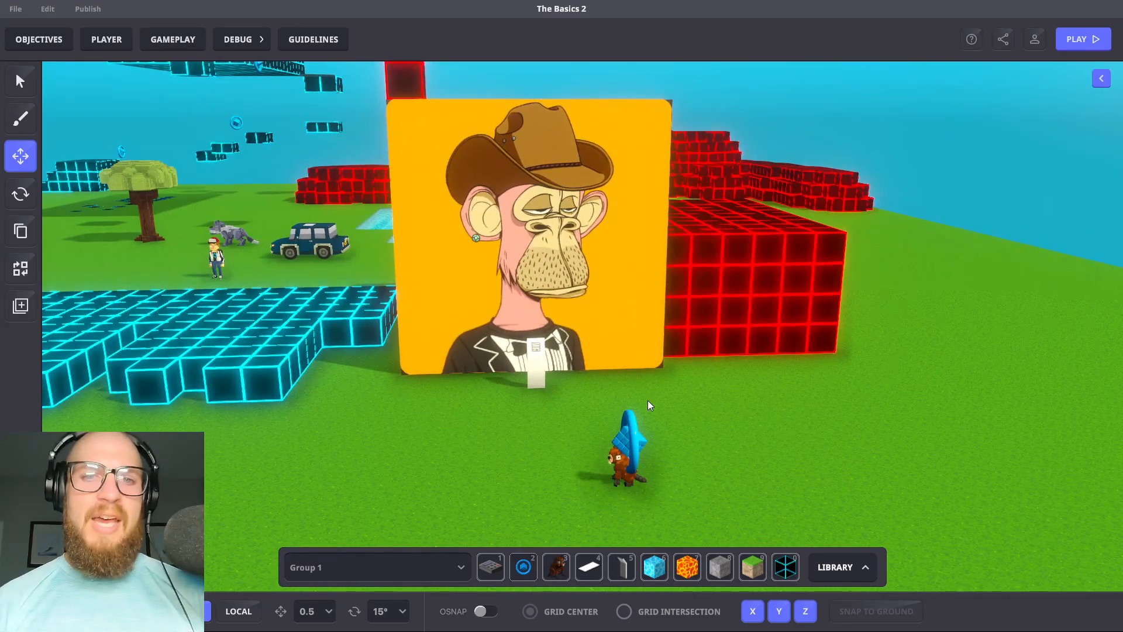
scroll(595, 324, up, 3)
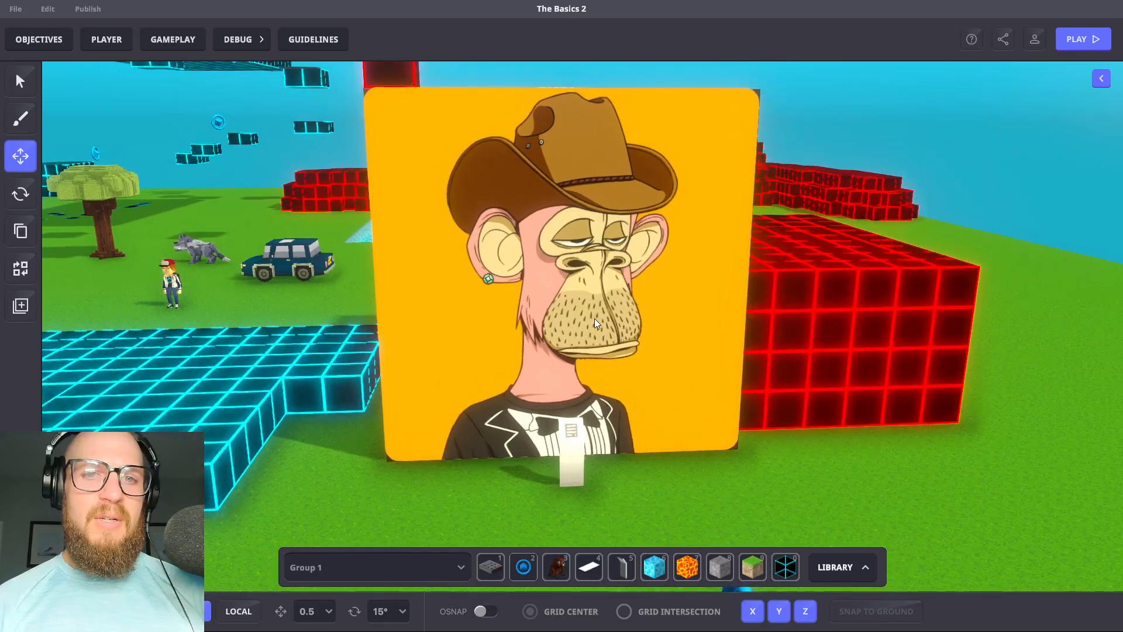
click(595, 323)
right_drag(672, 391, 649, 395)
scroll(626, 389, down, 3)
scroll(650, 390, up, 5)
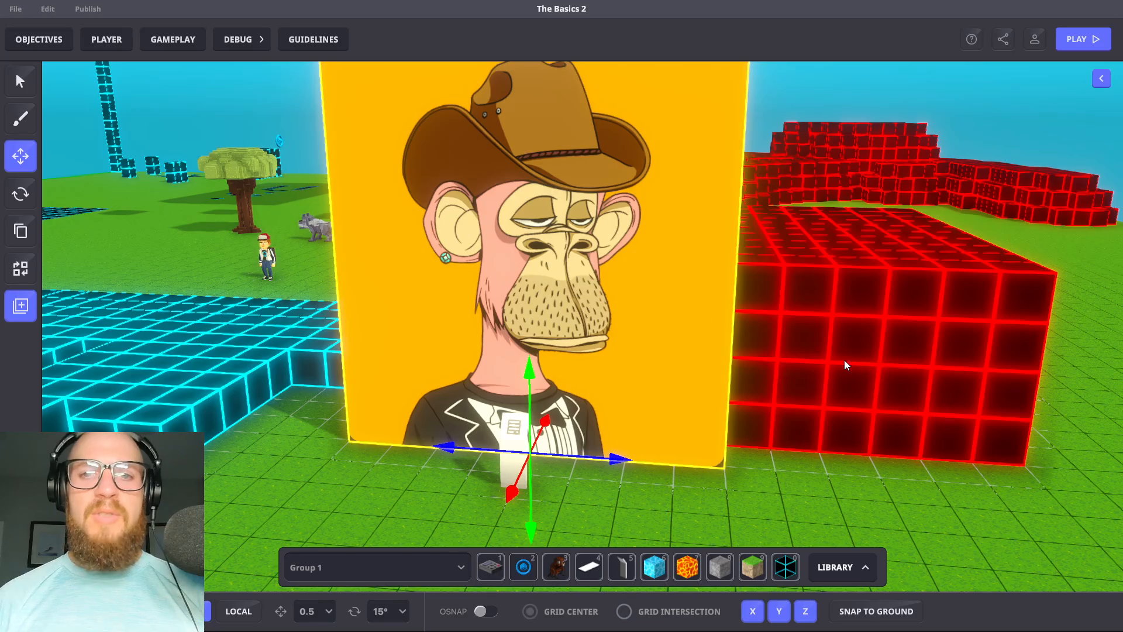
key(Escape)
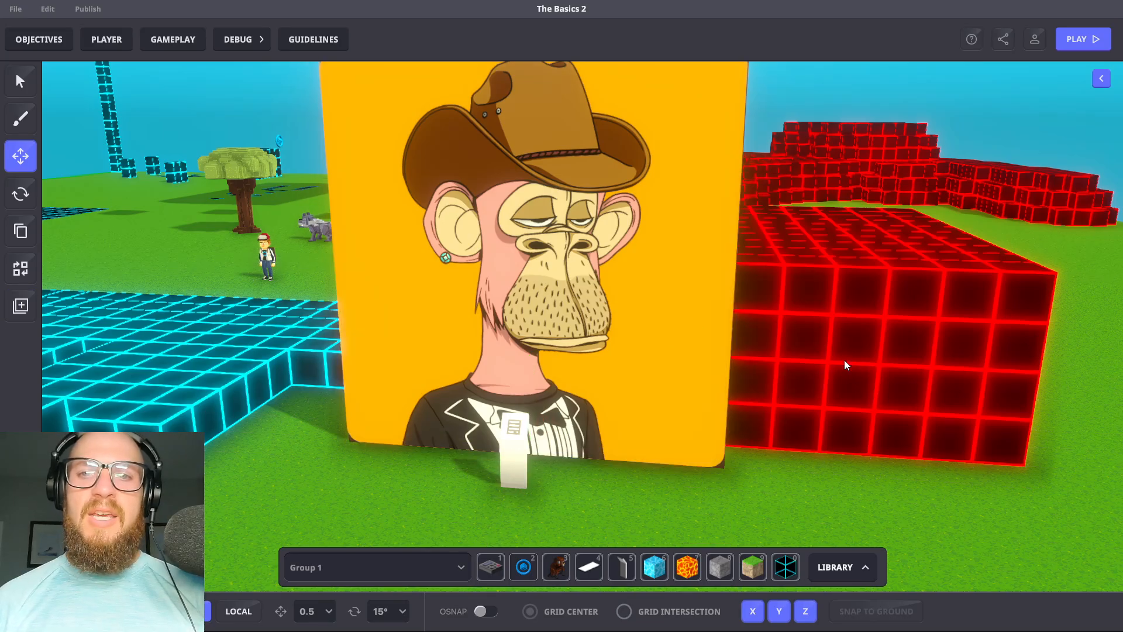
click(560, 272)
key(Escape)
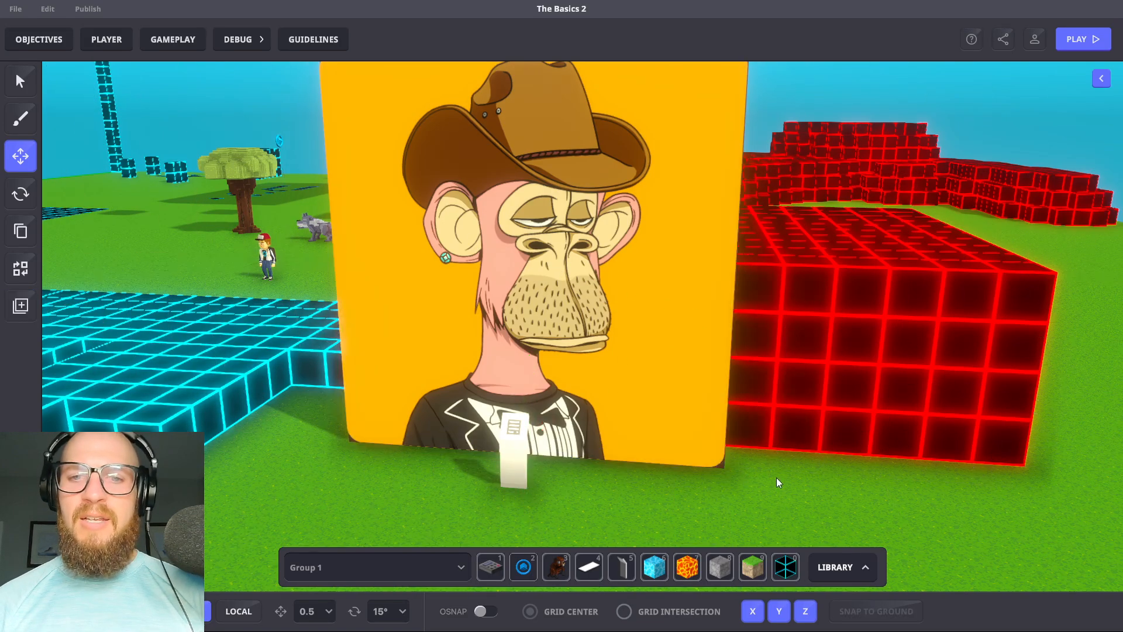
Select the info panel in front of the ape image and review its Button component settings
click(513, 434)
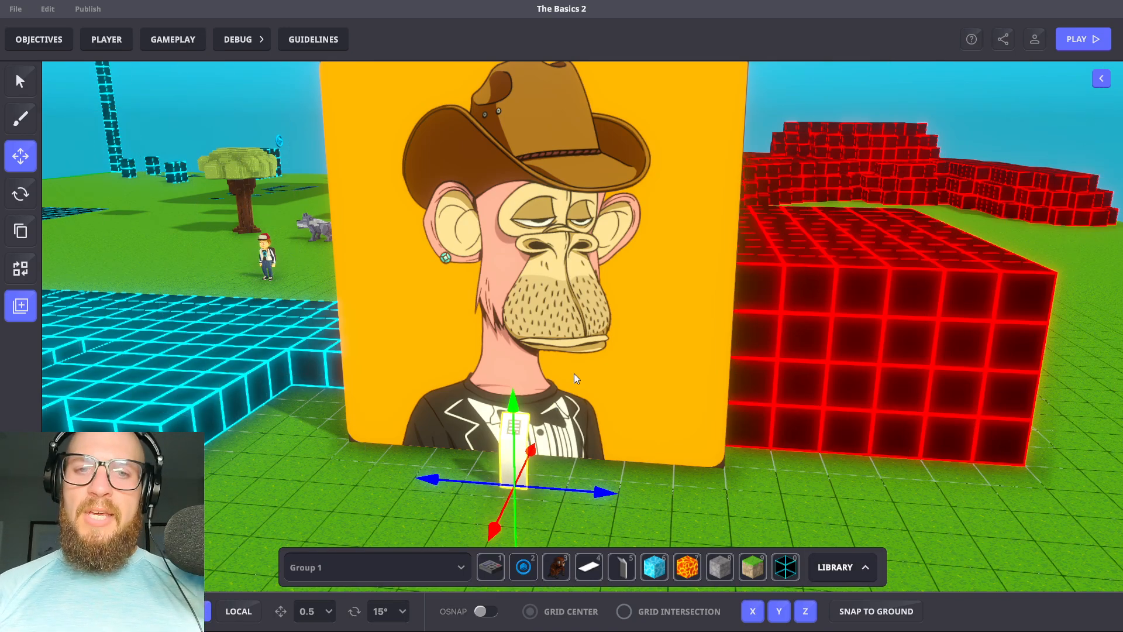
click(1100, 79)
scroll(973, 324, down, 4)
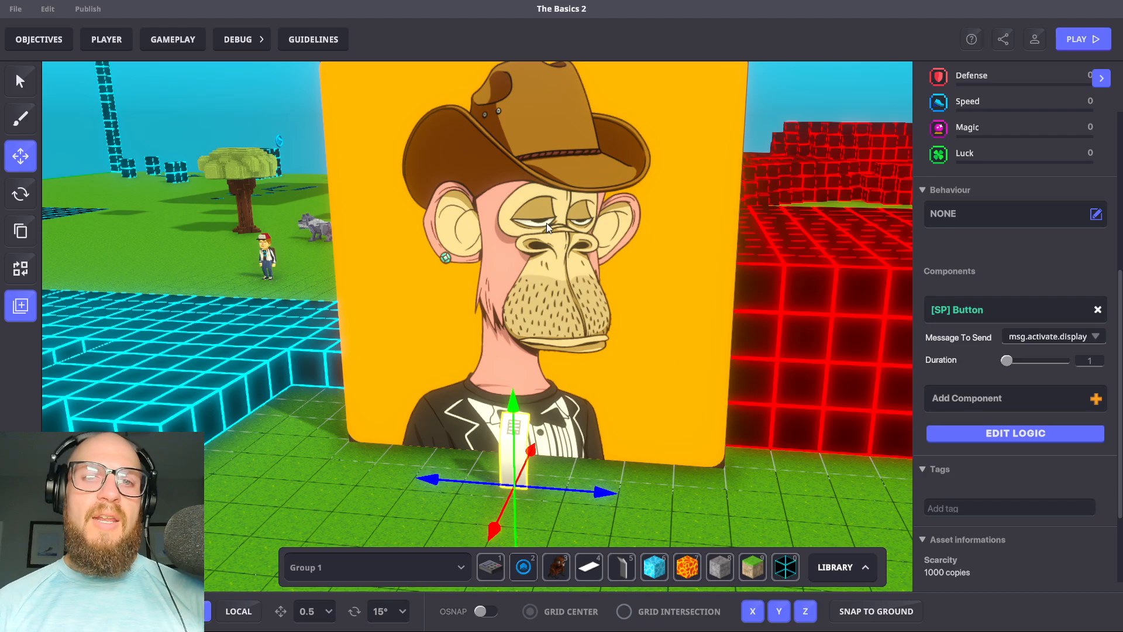
Review the ape frame's NFT Image Display and NFT Details Display settings, keeping the Details Target on NftImage
click(535, 237)
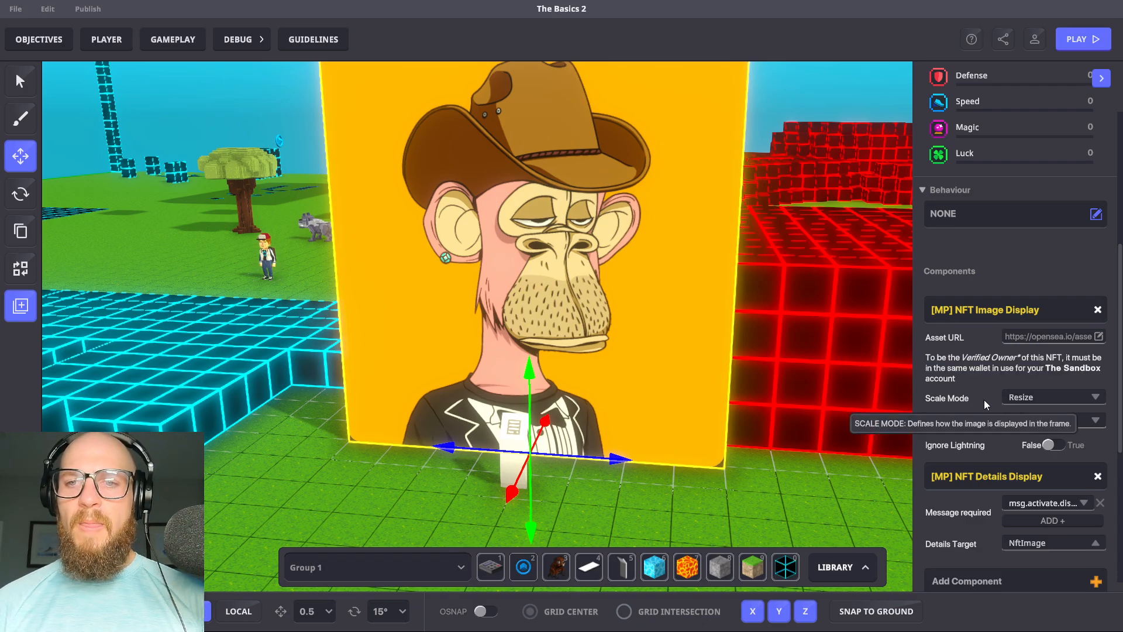
scroll(994, 413, down, 3)
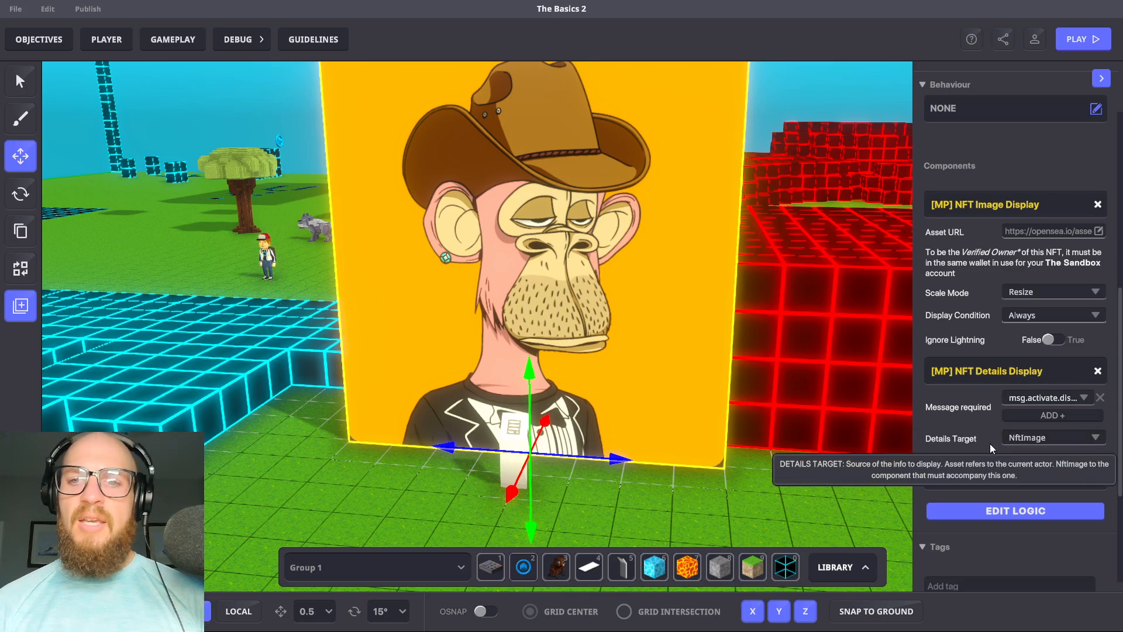
click(1095, 438)
click(1095, 442)
click(1095, 440)
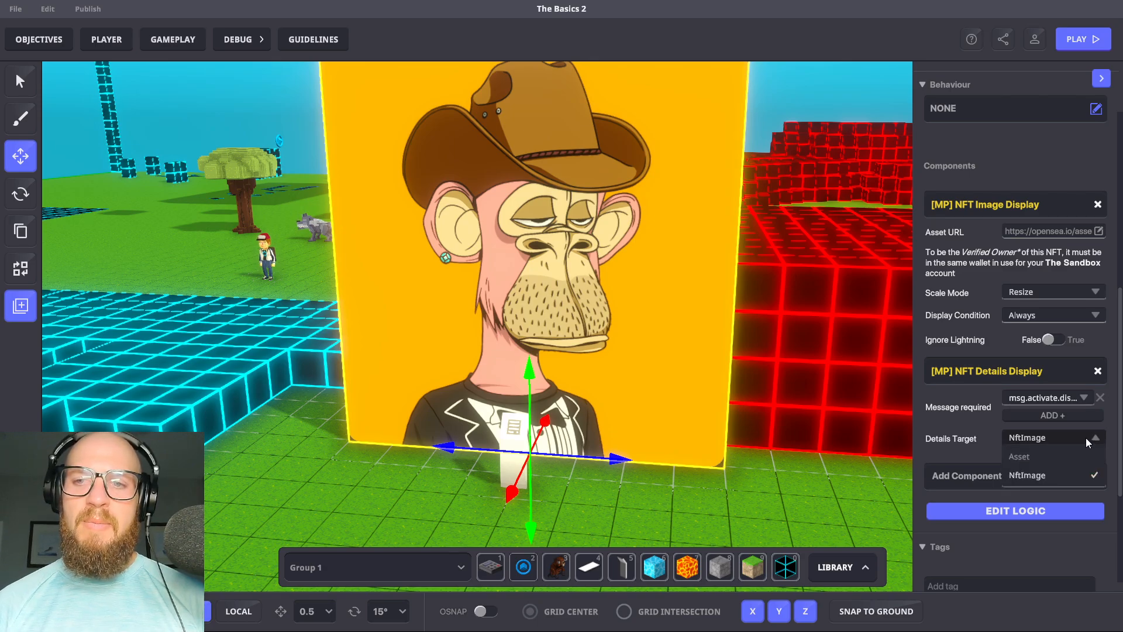
click(1040, 478)
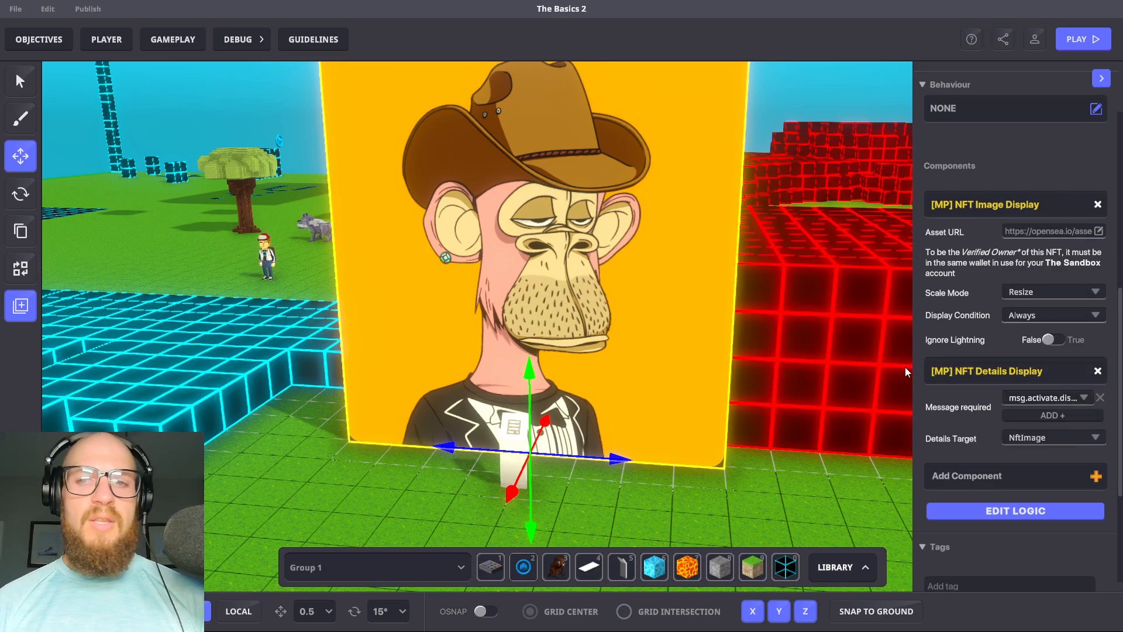
mouse_move(978, 338)
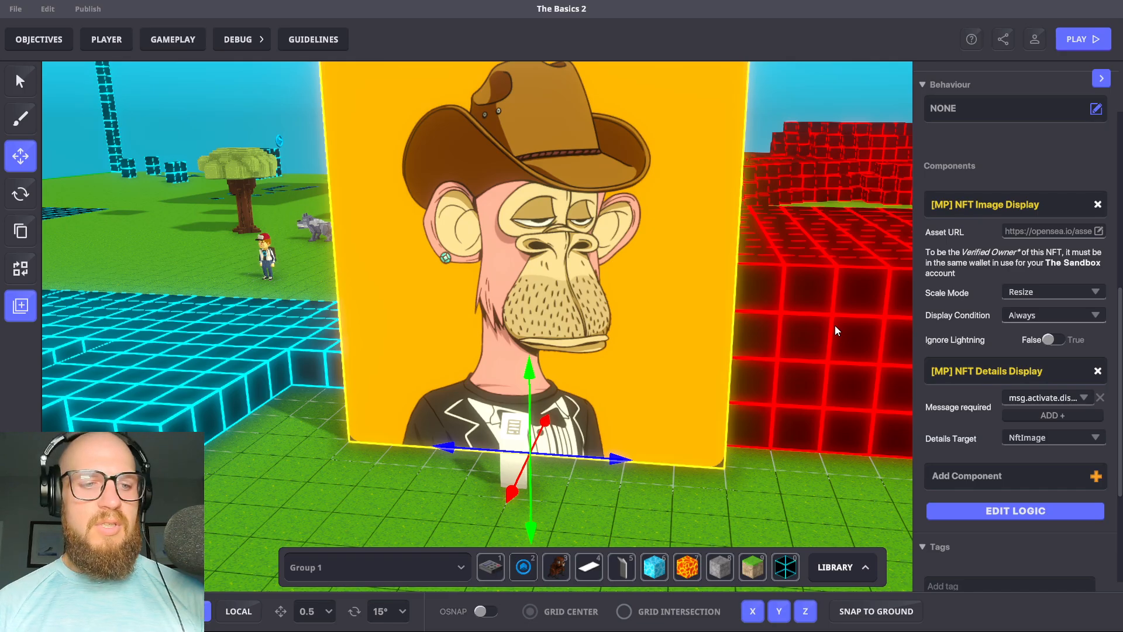
Start a playtest, walk up to the info panel at the ape image, and open the NFT details
key(Tab)
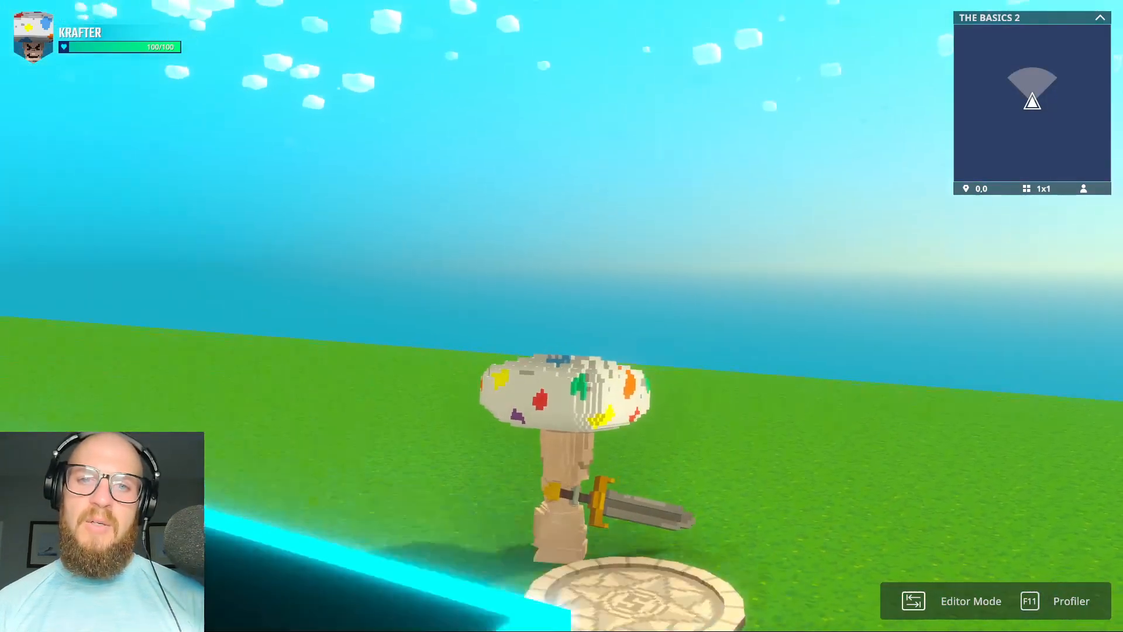
key(w)
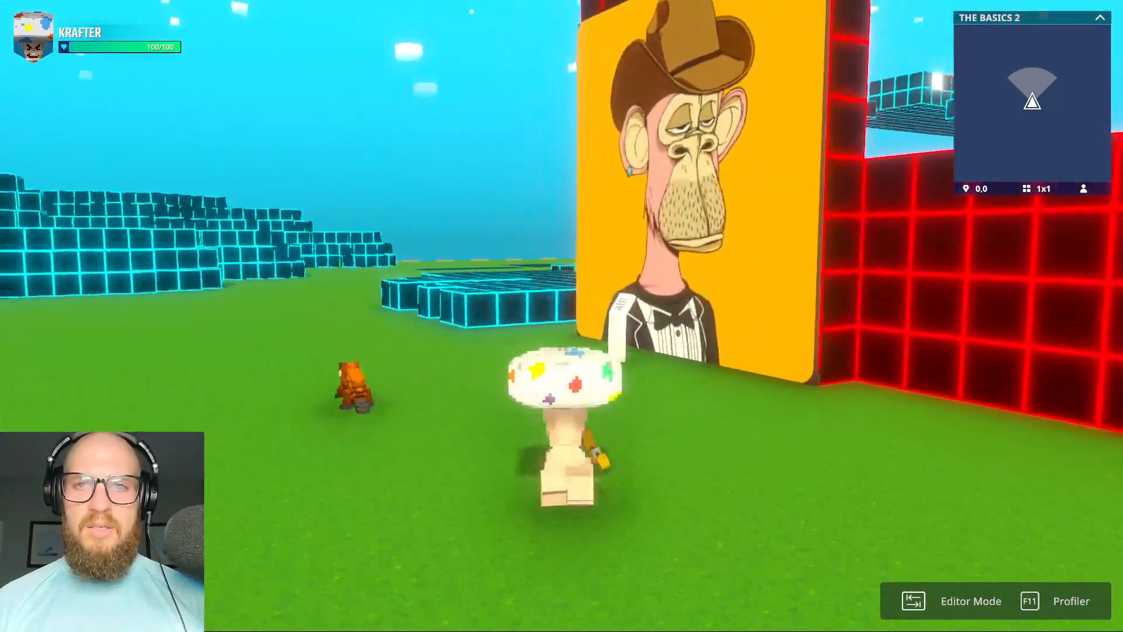
key(w)
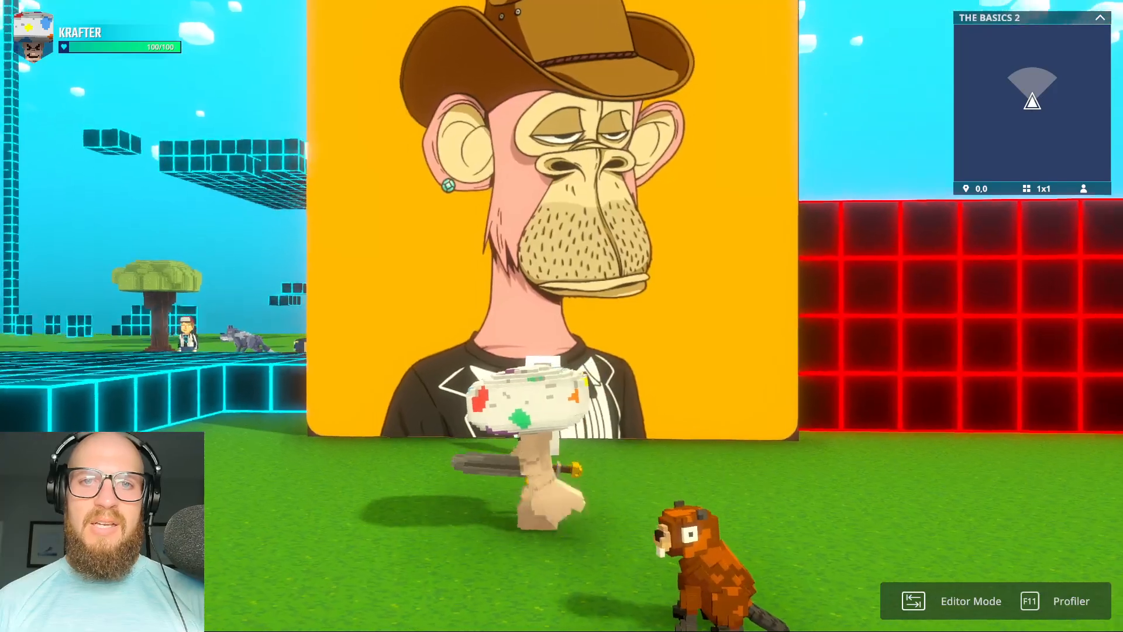
key(w)
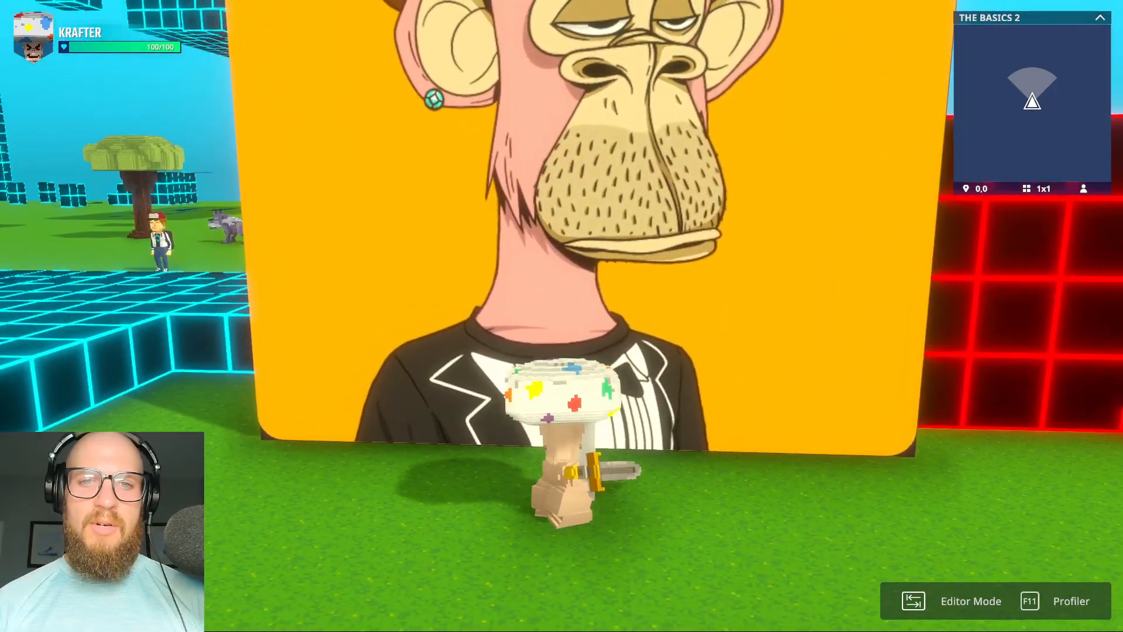
click(552, 305)
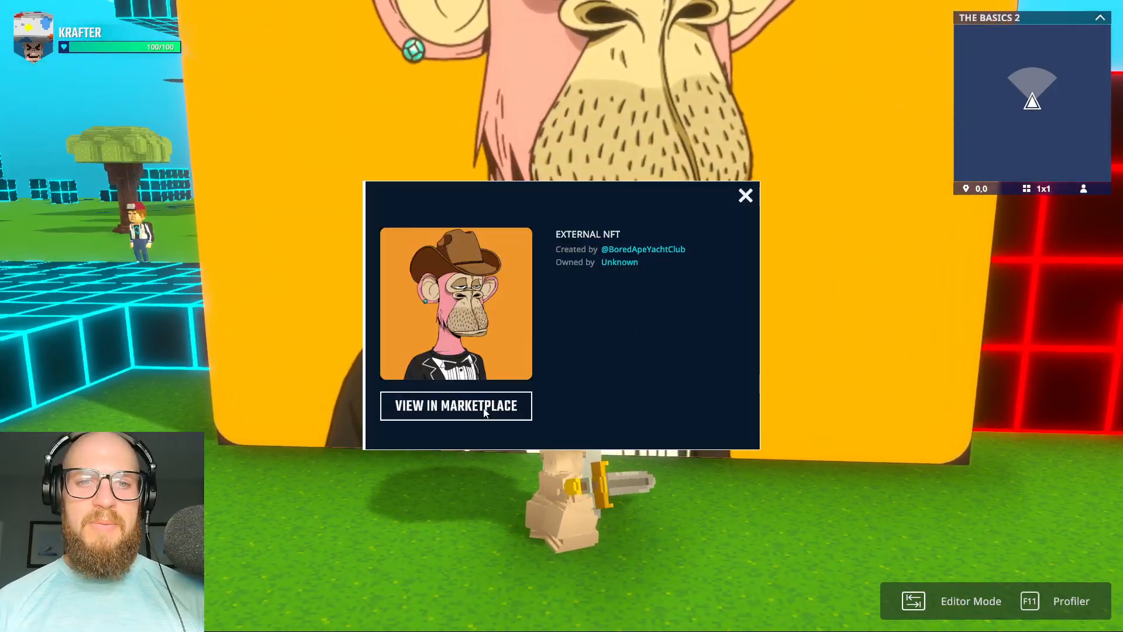
Open the ape's OpenSea page from its NFT details, switch back to Game Maker, and close the details window
click(483, 408)
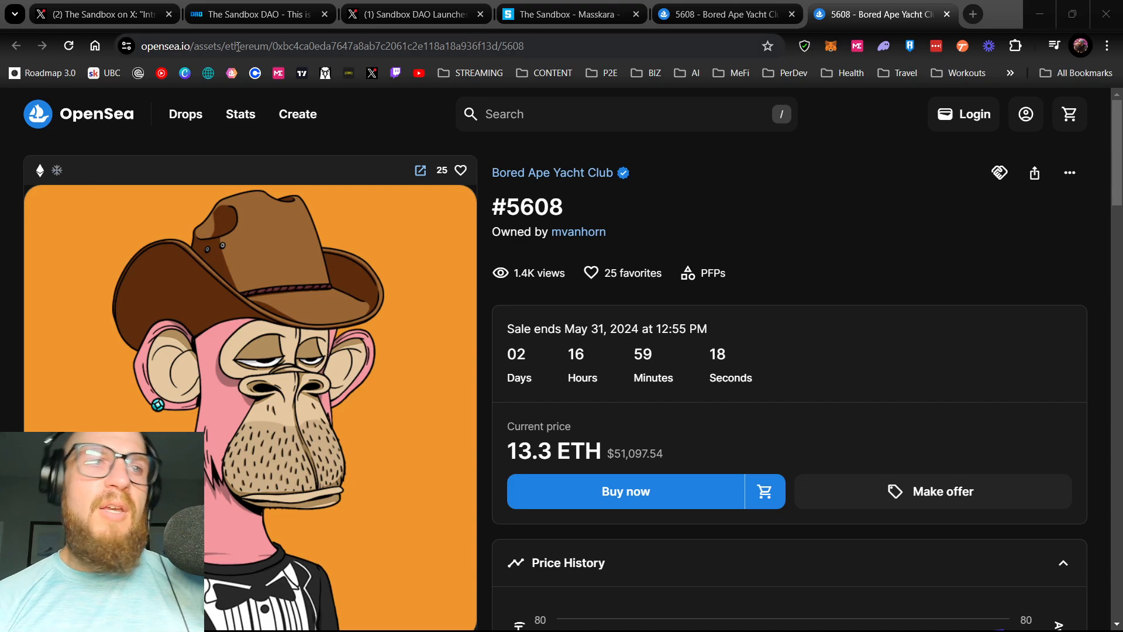
mouse_move(111, 15)
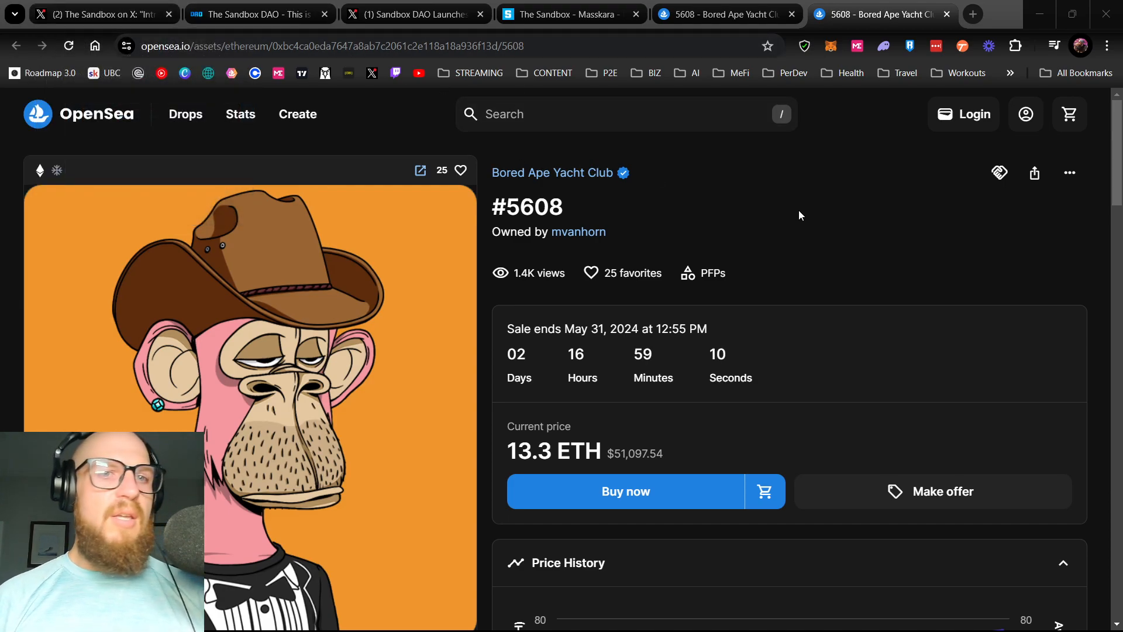
key(super+Tab)
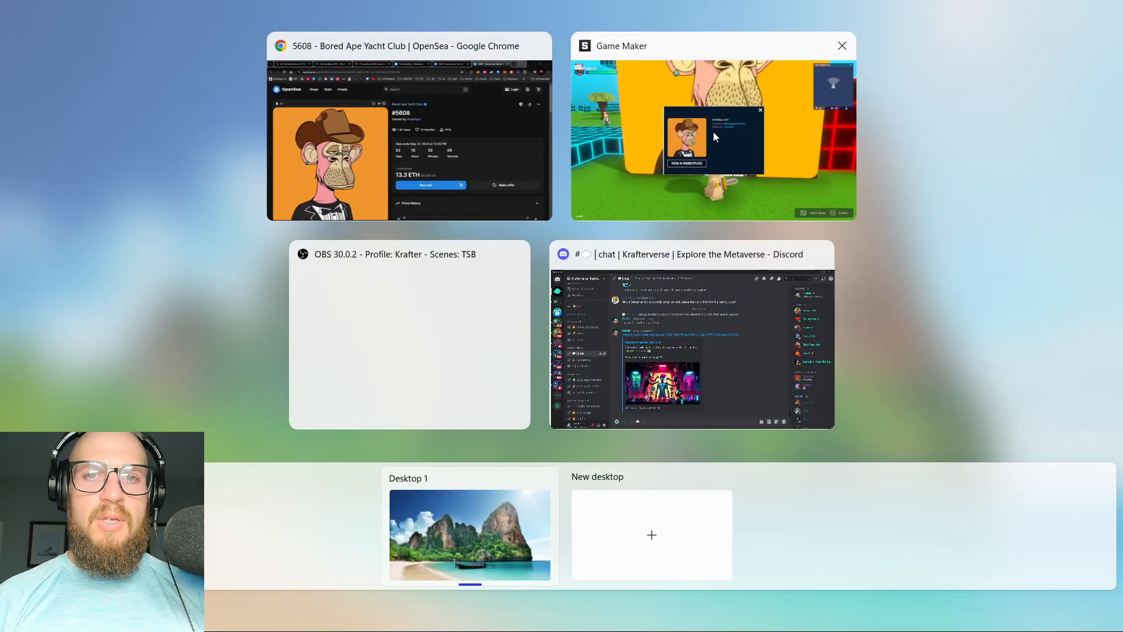
click(833, 158)
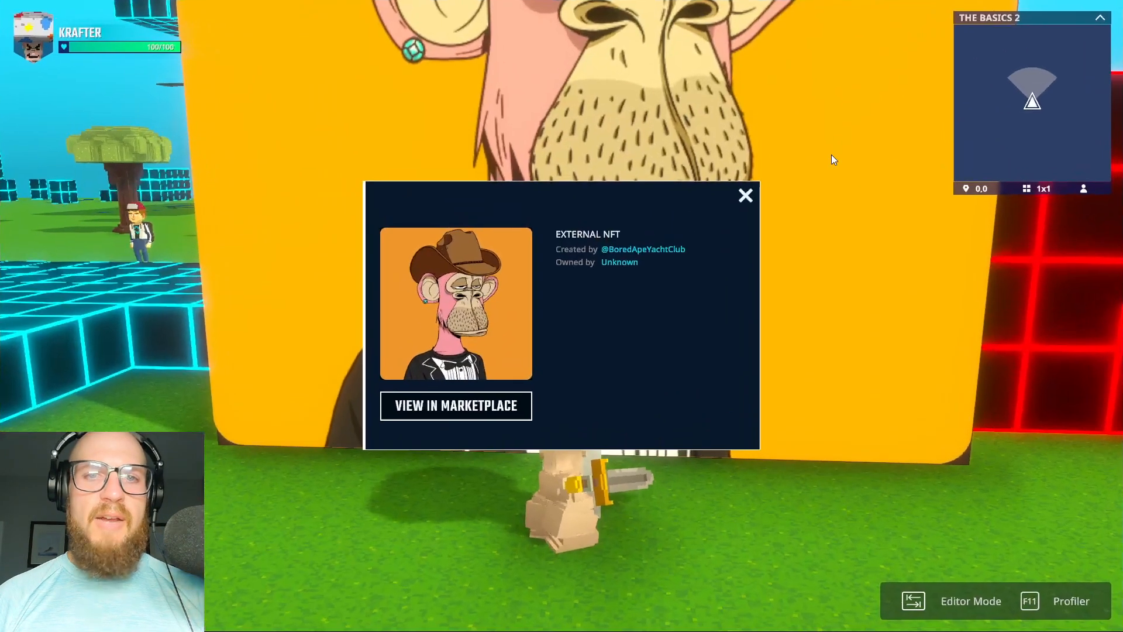
click(744, 193)
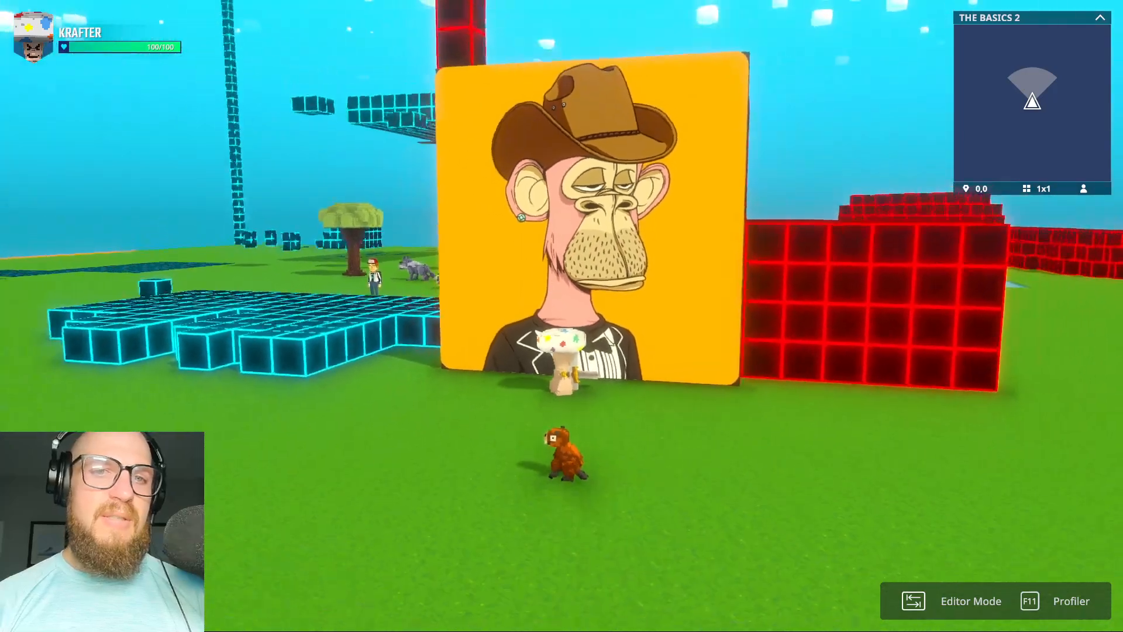
End the playtest and return to editing the experience
key(Tab)
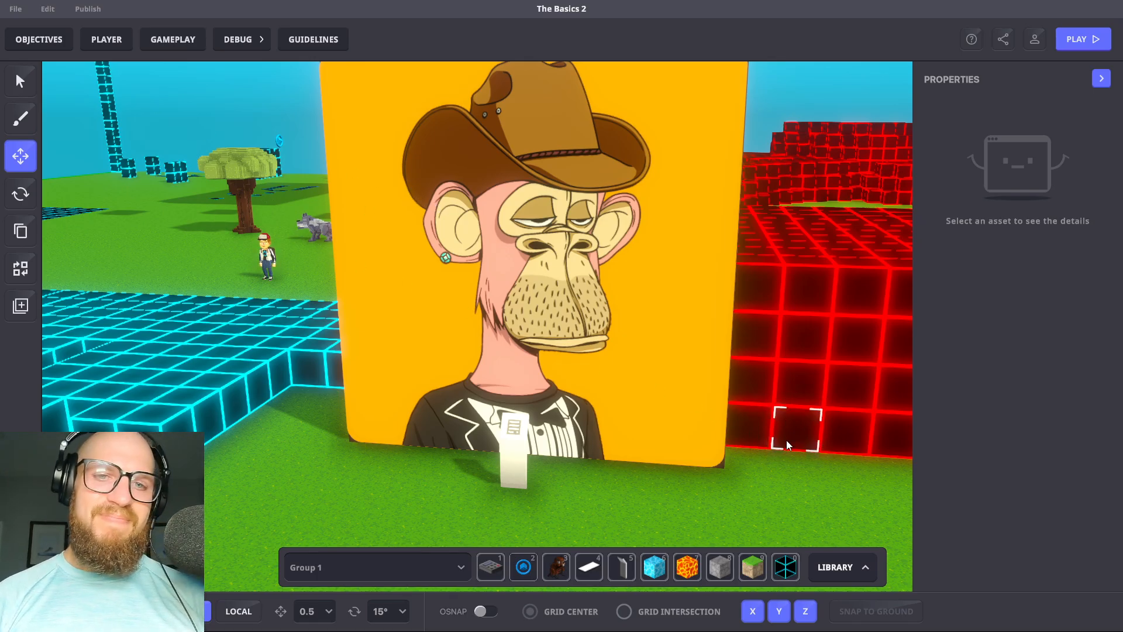
key(super+Tab)
key(Escape)
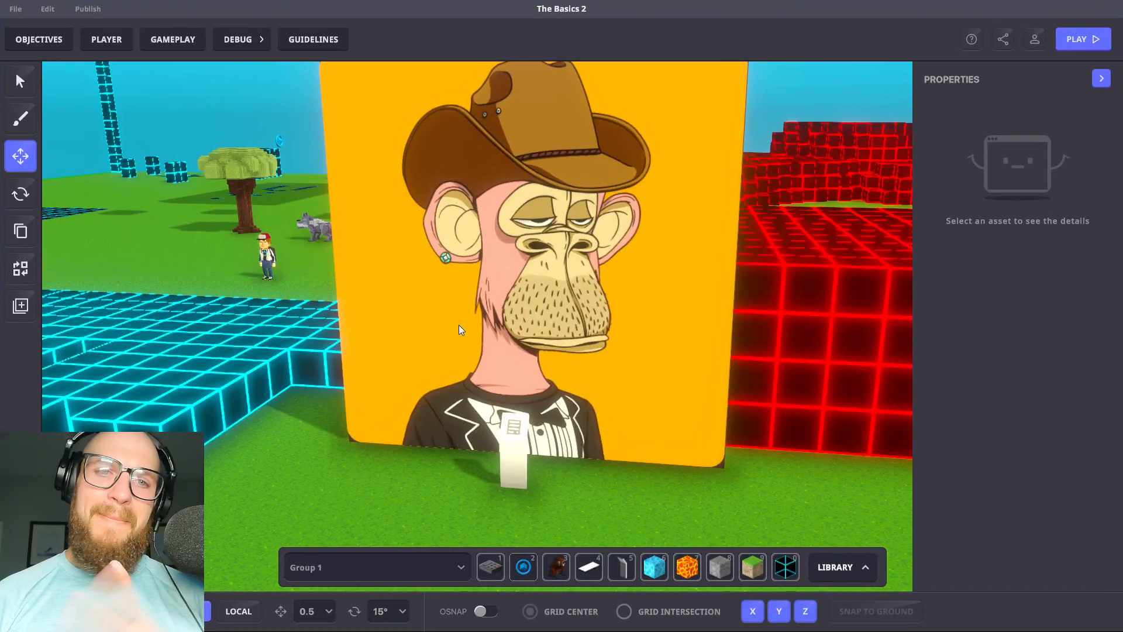